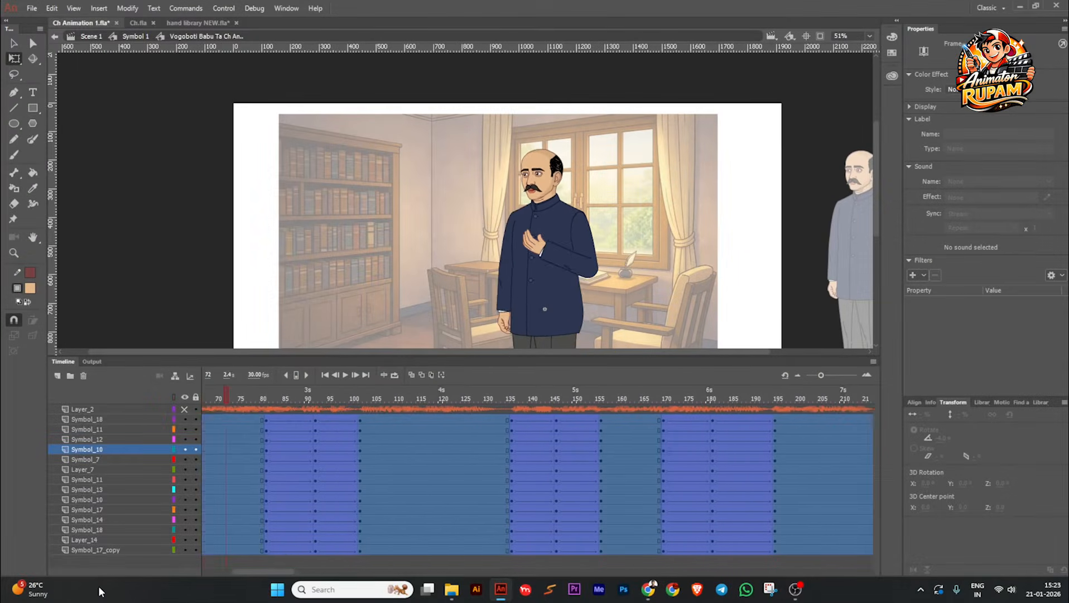
Step: Synchronize the symbols across the selected frames of all the character's layers and save the document
{"action": "left_click_drag", "start_coordinate": [99, 586], "coordinate": [99, 585]}
{"action": "right_click", "coordinate": [336, 498]}
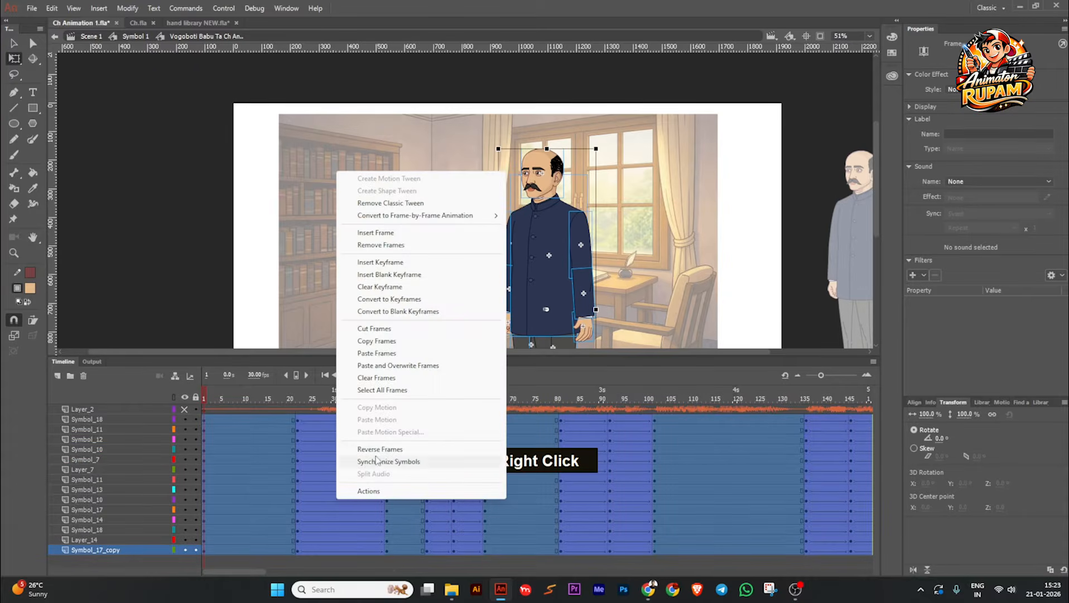
{"action": "left_click", "coordinate": [379, 462]}
{"action": "left_click", "coordinate": [367, 328]}
{"action": "key", "text": "ctrl+s"}
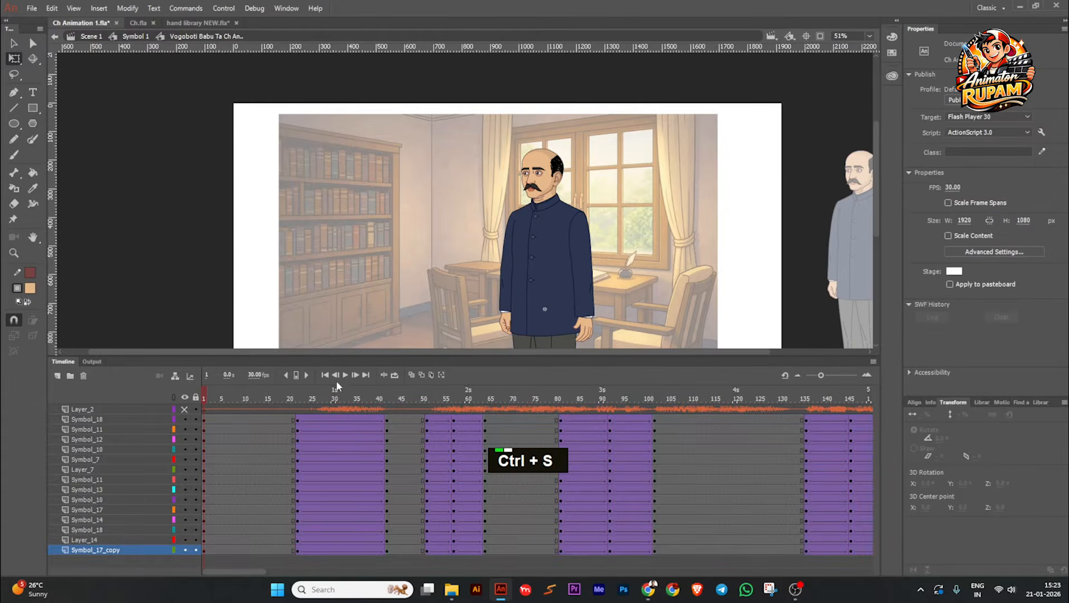
Step: Play the timeline from the first frame and examine the character's movement up close
{"action": "left_click", "coordinate": [349, 375]}
{"action": "scroll", "coordinate": [582, 169], "scroll_direction": "up", "scroll_amount": 2}
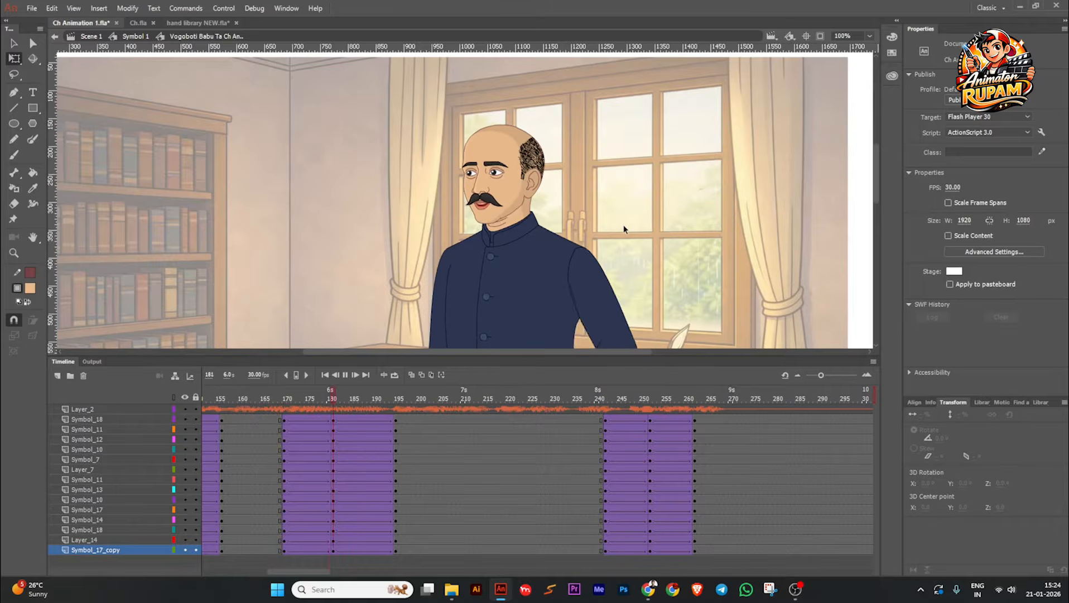
{"action": "scroll", "coordinate": [624, 228], "scroll_direction": "down", "scroll_amount": 1}
{"action": "middle_click", "coordinate": [623, 228]}
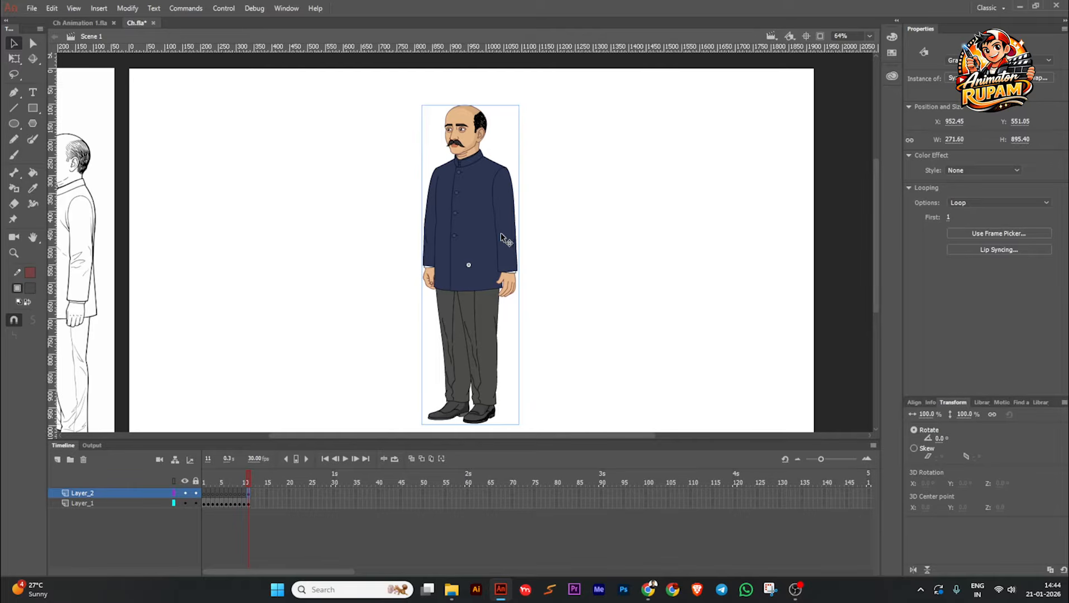
Step: Move the line-art reference sheet onto the stage beside the coloured character
{"action": "scroll", "coordinate": [501, 235], "scroll_direction": "down", "scroll_amount": 1}
{"action": "key", "text": "Escape"}
{"action": "scroll", "coordinate": [498, 230], "scroll_direction": "up", "scroll_amount": 1}
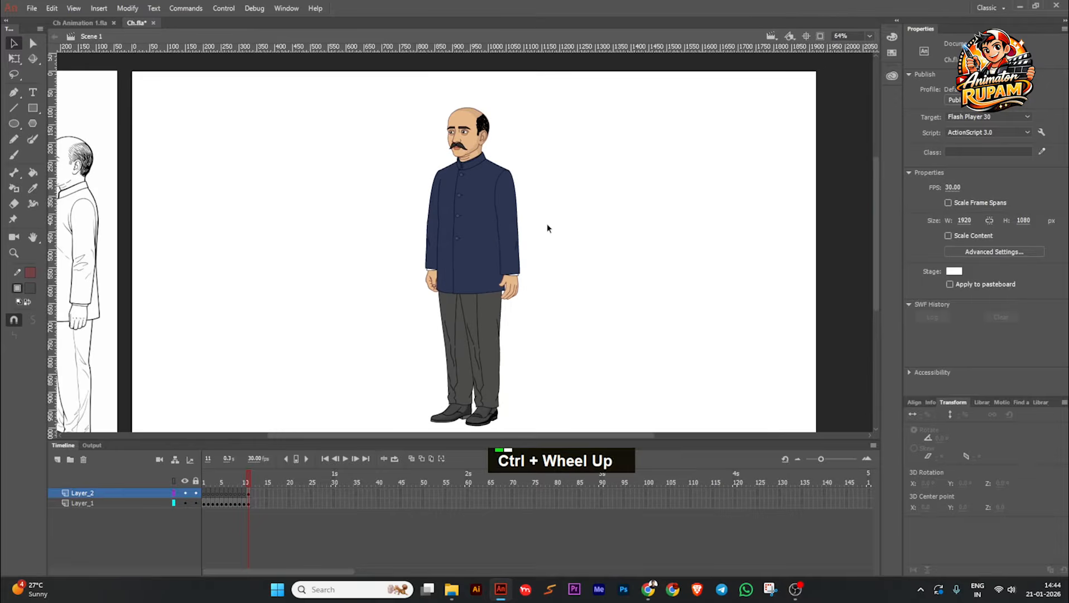
{"action": "middle_click", "coordinate": [546, 224]}
{"action": "scroll", "coordinate": [549, 238], "scroll_direction": "down", "scroll_amount": 2, "text": "ctrl"}
{"action": "middle_click", "coordinate": [384, 260]}
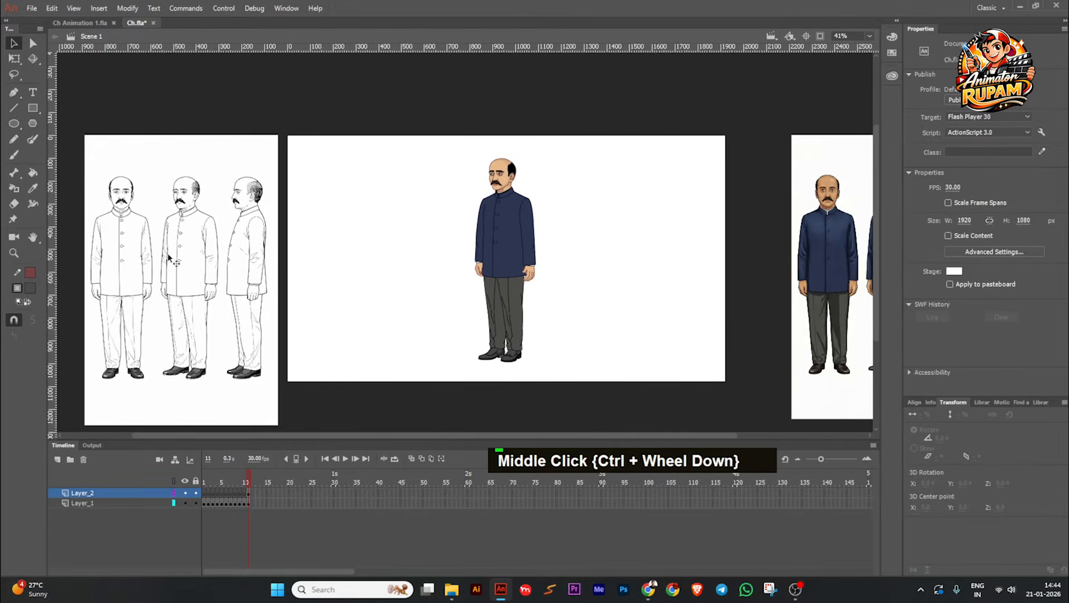
{"action": "left_click", "coordinate": [195, 298]}
{"action": "mouse_move", "coordinate": [194, 298]}
{"action": "left_mouse_down"}
{"action": "mouse_move", "coordinate": [243, 267]}
{"action": "mouse_move", "coordinate": [668, 276]}
{"action": "left_mouse_up"}
{"action": "scroll", "coordinate": [591, 279], "scroll_direction": "up", "scroll_amount": 3, "text": "ctrl"}
Step: Shift the coloured character slightly downward on the stage to about Y 563.55
{"action": "left_click", "coordinate": [495, 246]}
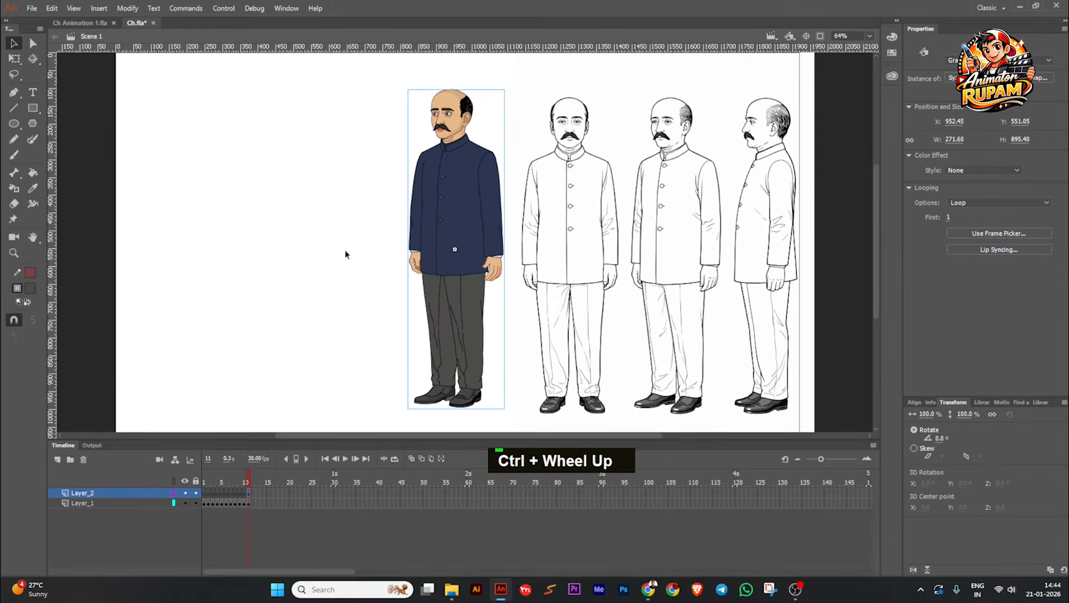
{"action": "left_click_drag", "start_coordinate": [378, 253], "coordinate": [357, 269]}
{"action": "left_click_drag", "start_coordinate": [447, 258], "coordinate": [449, 262]}
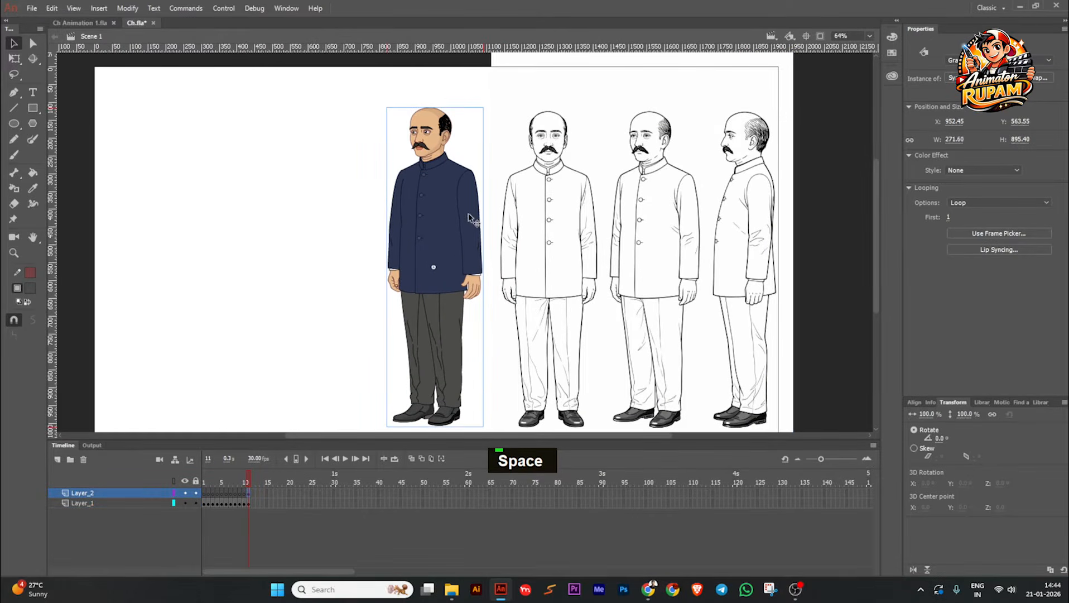
Step: Examine the coloured character's face and jacket against the line-art reference
{"action": "scroll", "coordinate": [438, 160], "scroll_direction": "up", "scroll_amount": 3, "text": "ctrl"}
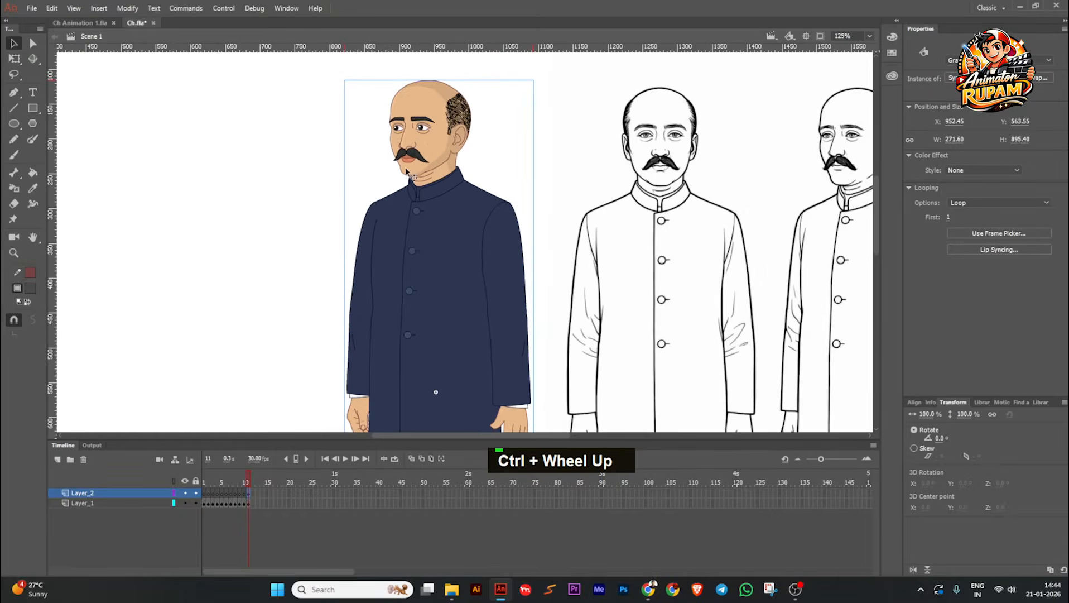
{"action": "scroll", "coordinate": [414, 140], "scroll_direction": "up", "scroll_amount": 4, "text": "ctrl"}
{"action": "scroll", "coordinate": [510, 212], "scroll_direction": "down", "scroll_amount": 1, "text": "ctrl"}
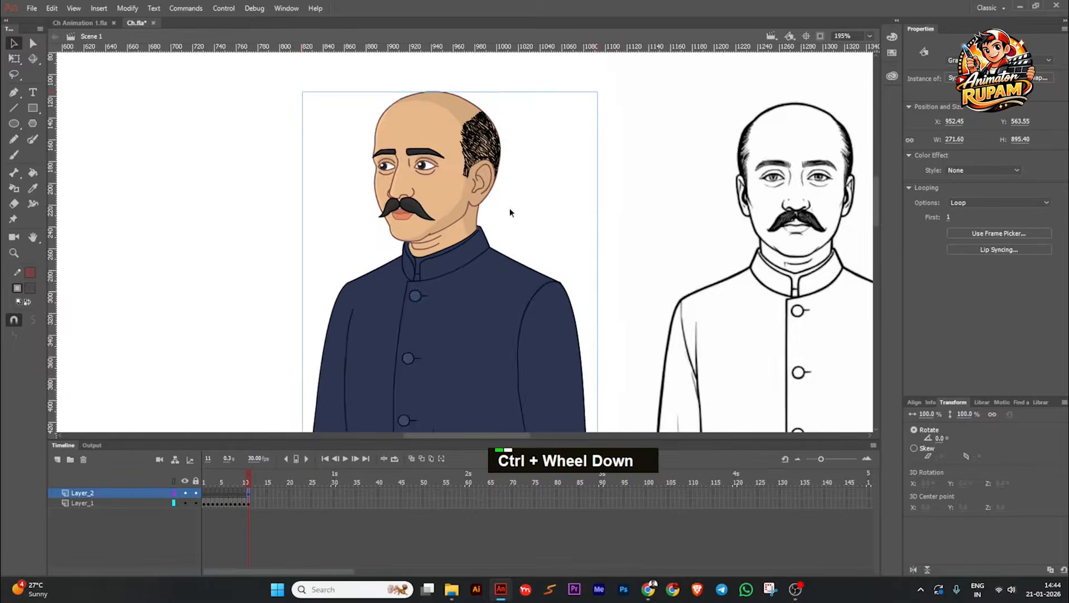
{"action": "scroll", "coordinate": [533, 205], "scroll_direction": "down", "scroll_amount": 1, "text": "ctrl"}
{"action": "middle_click", "coordinate": [530, 207]}
{"action": "scroll", "coordinate": [398, 219], "scroll_direction": "down", "scroll_amount": 1, "text": "ctrl"}
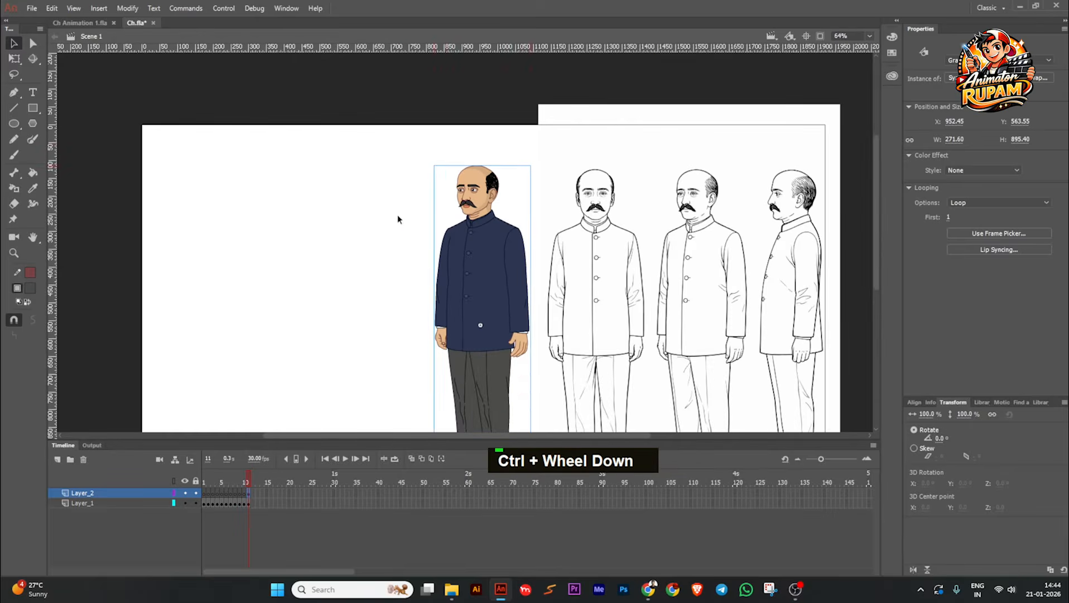
{"action": "double_click", "coordinate": [397, 218]}
{"action": "key", "text": "space"}
{"action": "left_click_drag", "start_coordinate": [396, 217], "coordinate": [372, 213]}
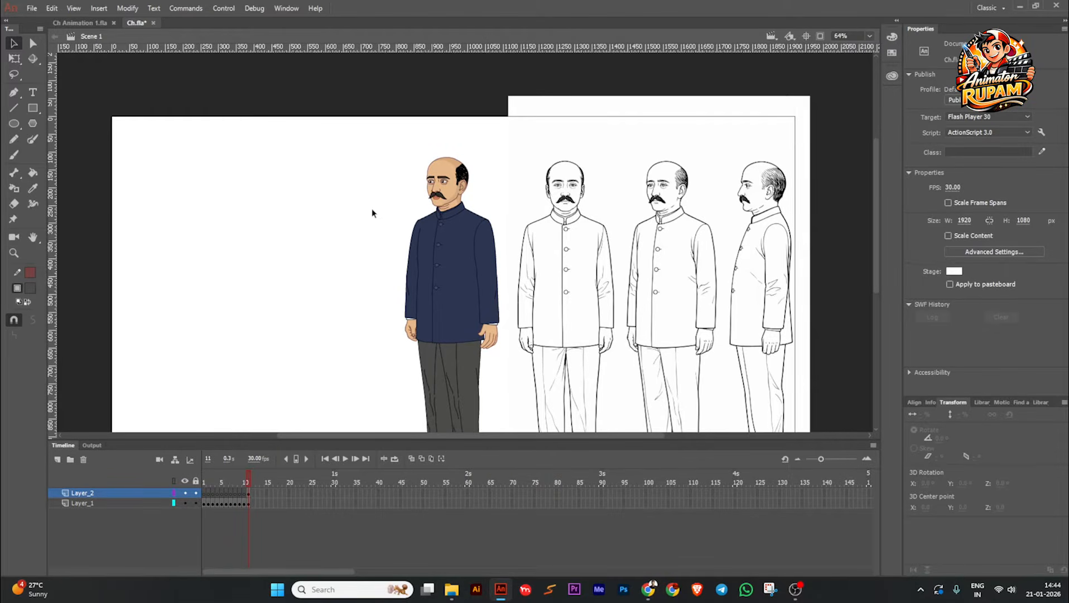
Step: Move the line-art reference sheet back off the stage beside its outer edge and save Ch.fla
{"action": "left_click", "coordinate": [463, 235]}
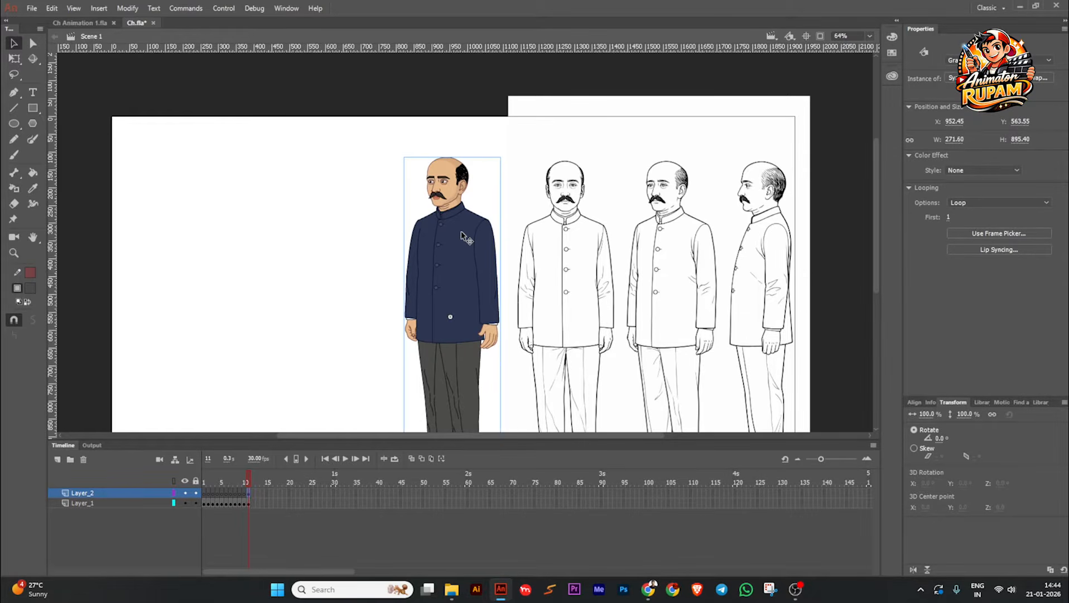
{"action": "left_click", "coordinate": [517, 229], "text": "ctrl"}
{"action": "scroll", "coordinate": [517, 229], "scroll_direction": "down", "scroll_amount": 2}
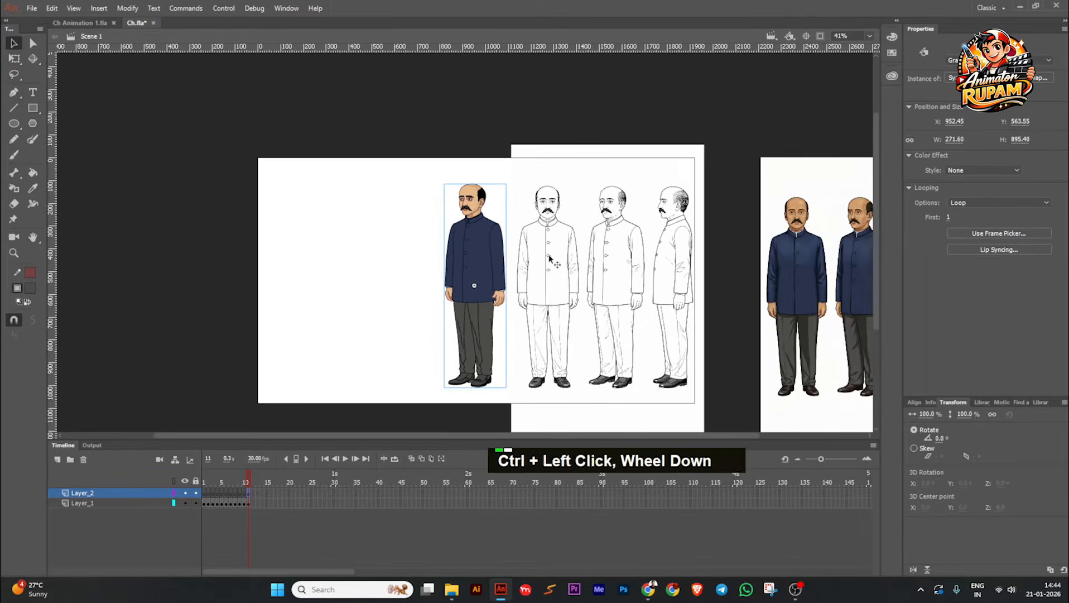
{"action": "left_click_drag", "start_coordinate": [556, 258], "coordinate": [85, 259]}
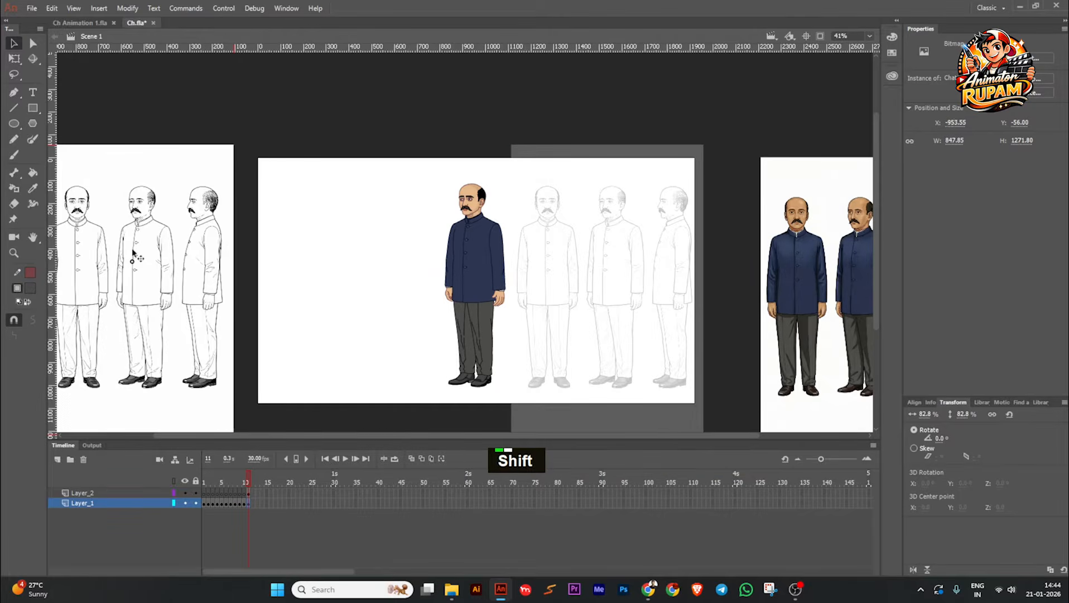
{"action": "scroll", "coordinate": [402, 260], "scroll_direction": "down", "scroll_amount": 1}
{"action": "left_click", "coordinate": [403, 260]}
{"action": "key", "text": "ctrl+s"}
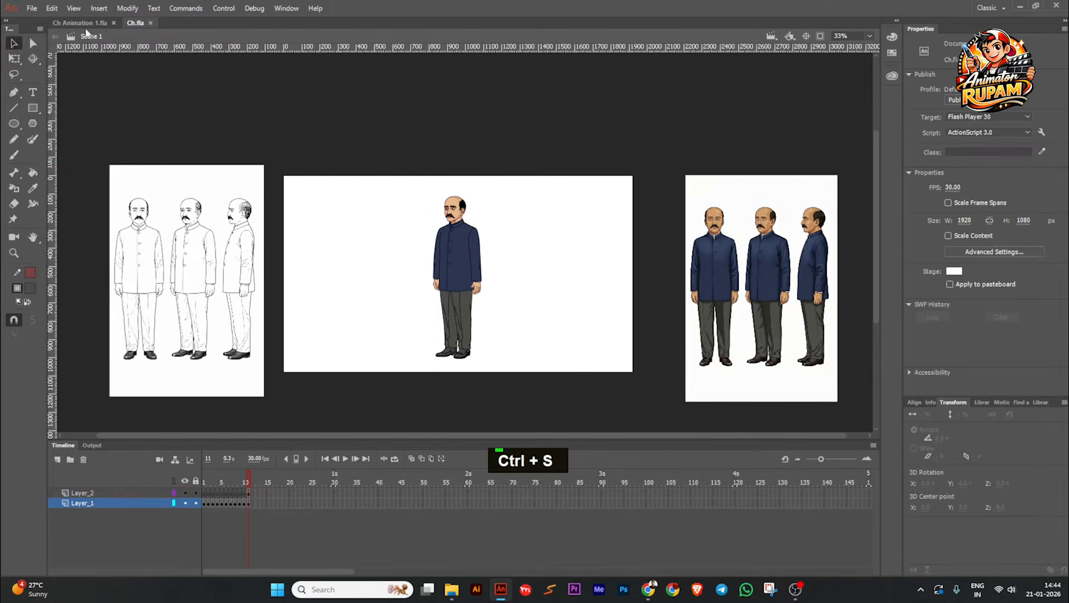
Step: Open the empty Ch Animation 1.fla document and save it
{"action": "left_click", "coordinate": [83, 23]}
{"action": "scroll", "coordinate": [438, 270], "scroll_direction": "down", "scroll_amount": 1}
{"action": "scroll", "coordinate": [439, 271], "scroll_direction": "up", "scroll_amount": 1}
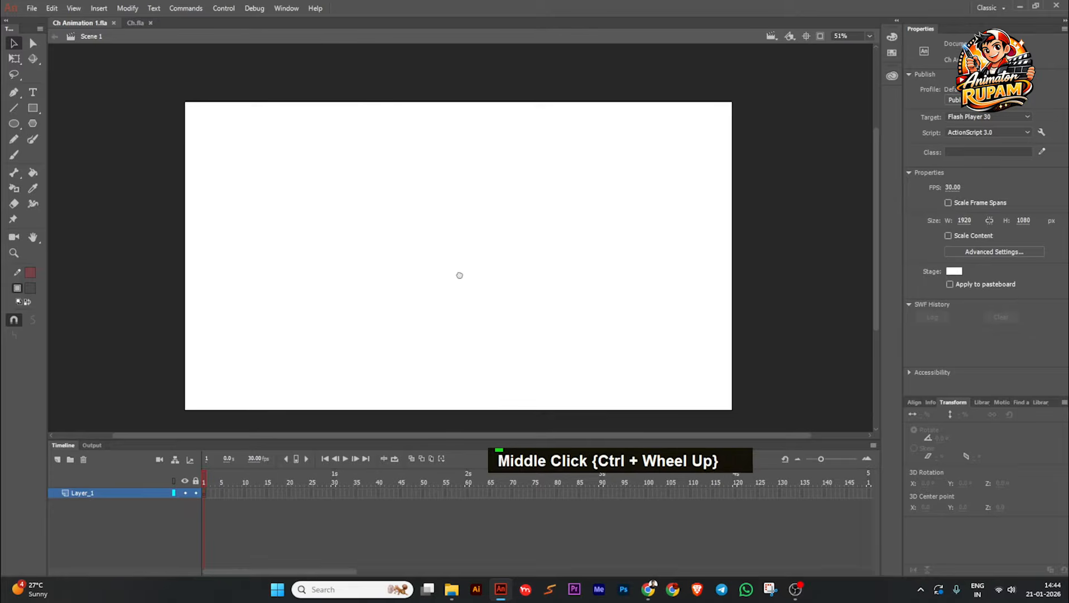
{"action": "scroll", "coordinate": [460, 275], "scroll_direction": "down", "scroll_amount": 1}
{"action": "key", "text": "ctrl+s"}
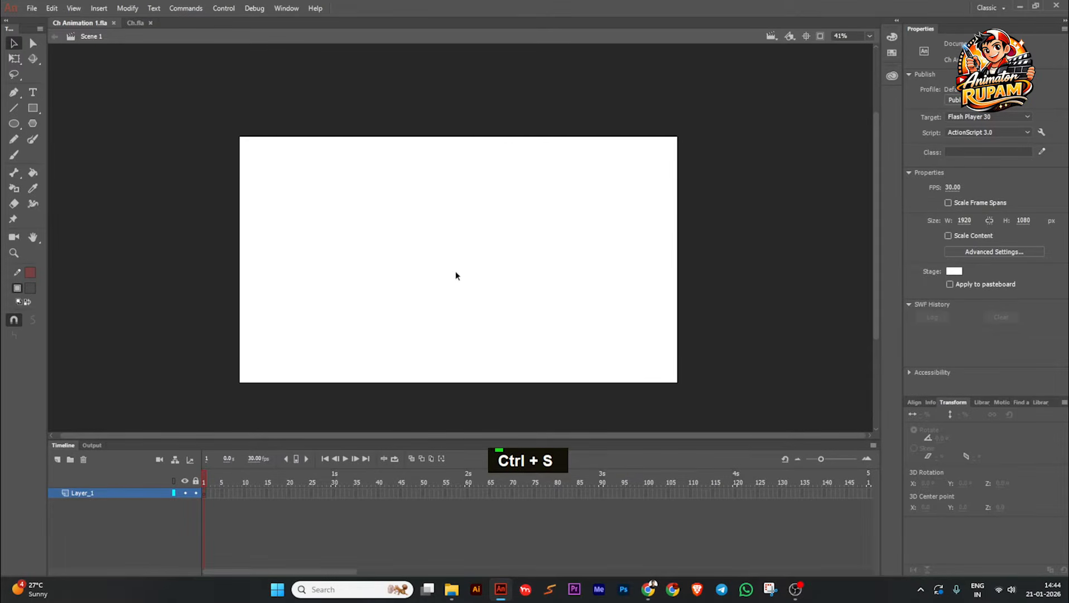
Step: Copy the coloured character symbol from the stage of Ch.fla
{"action": "left_click", "coordinate": [138, 24]}
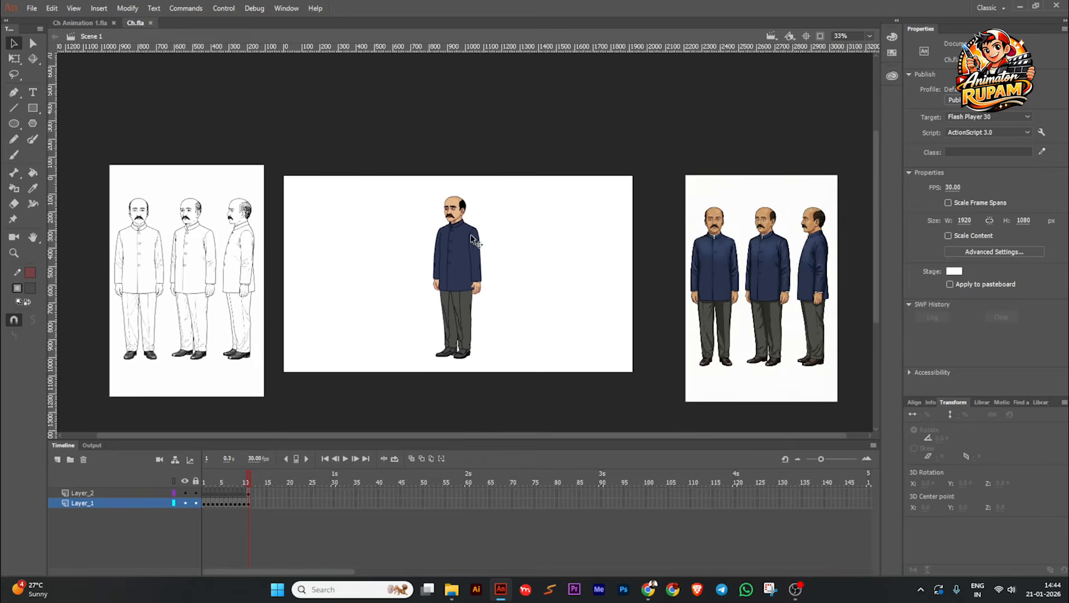
{"action": "scroll", "coordinate": [471, 253], "scroll_direction": "up", "scroll_amount": 1}
{"action": "left_click", "coordinate": [469, 254]}
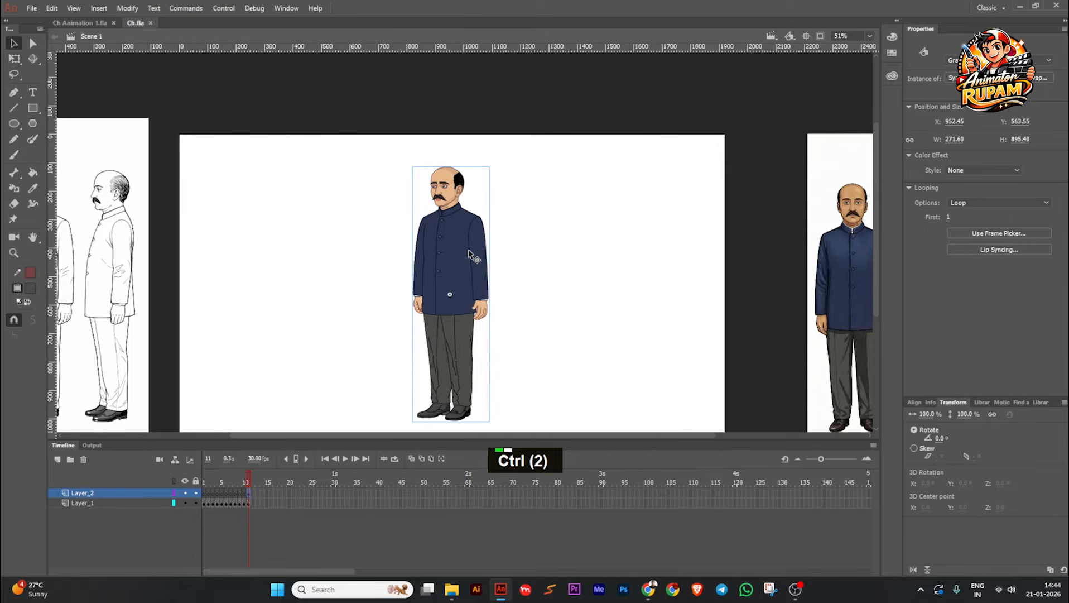
{"action": "key", "text": "ctrl+c"}
{"action": "scroll", "coordinate": [129, 112], "scroll_direction": "down", "scroll_amount": 2}
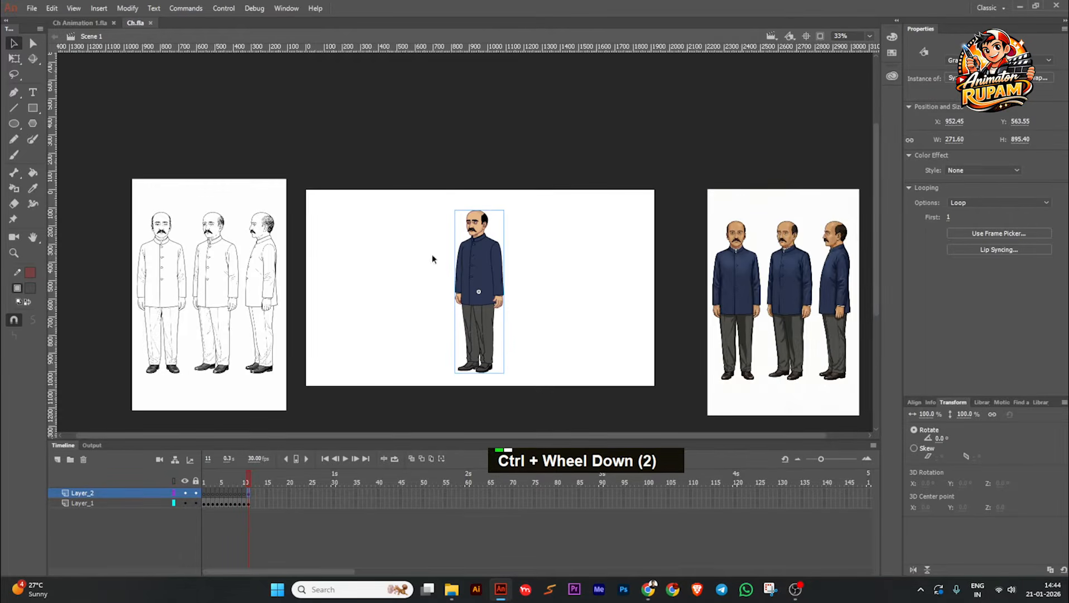
Step: Paste the character into Ch Animation 1.fla, place it at about X 752.55, Y 569.95, and save
{"action": "left_click", "coordinate": [84, 23]}
{"action": "scroll", "coordinate": [441, 270], "scroll_direction": "down", "scroll_amount": 1}
{"action": "scroll", "coordinate": [440, 270], "scroll_direction": "up", "scroll_amount": 3}
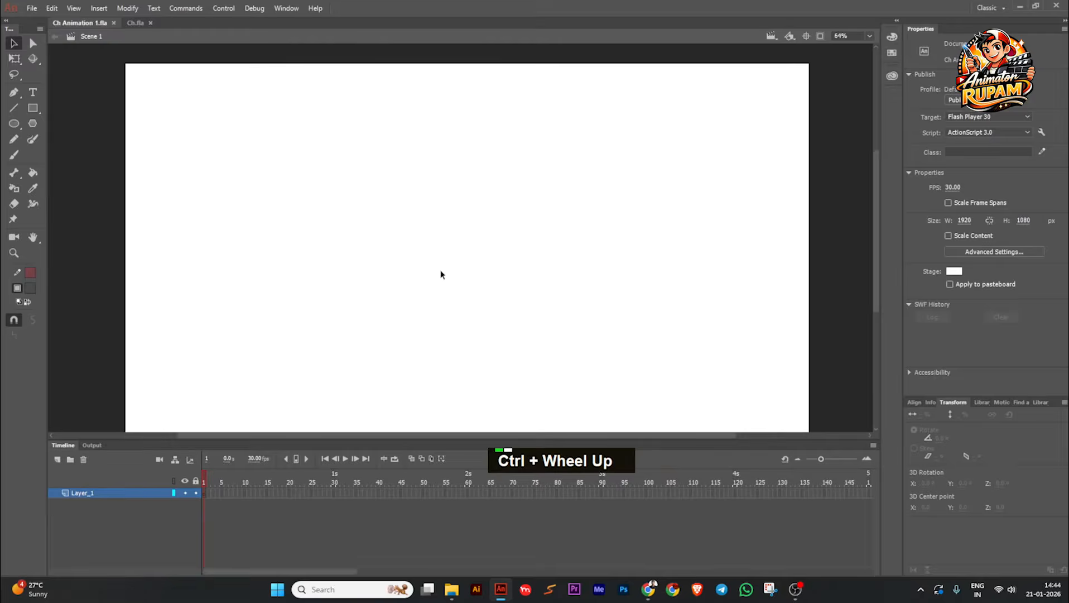
{"action": "key", "text": "ctrl+v"}
{"action": "scroll", "coordinate": [450, 262], "scroll_direction": "down", "scroll_amount": 1}
{"action": "left_click_drag", "start_coordinate": [449, 276], "coordinate": [400, 284]}
{"action": "scroll", "coordinate": [506, 209], "scroll_direction": "up", "scroll_amount": 1}
{"action": "scroll", "coordinate": [491, 207], "scroll_direction": "down", "scroll_amount": 1}
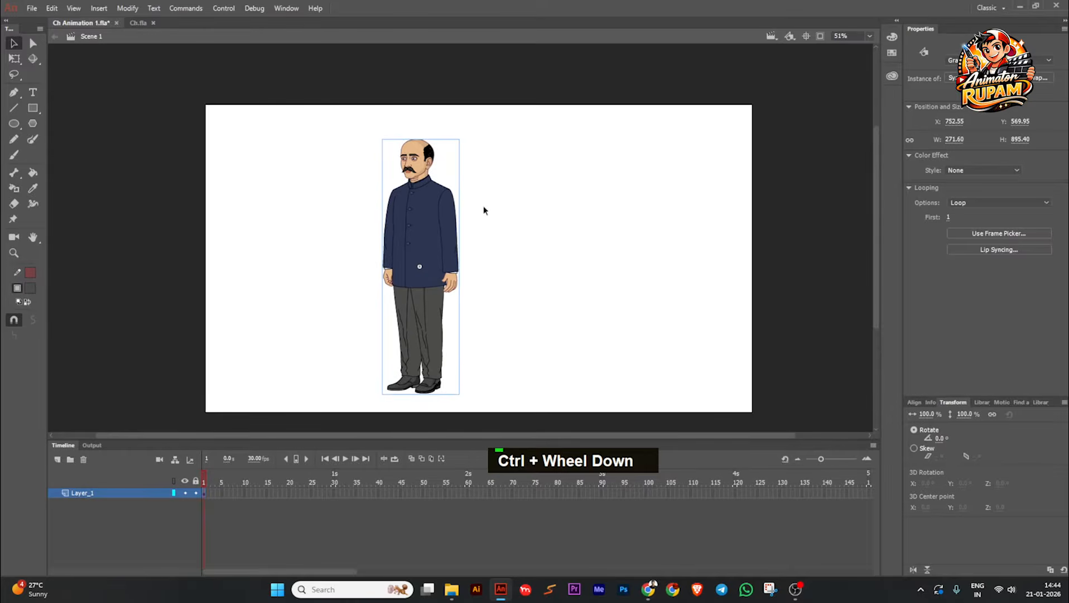
{"action": "key", "text": "ctrl+s"}
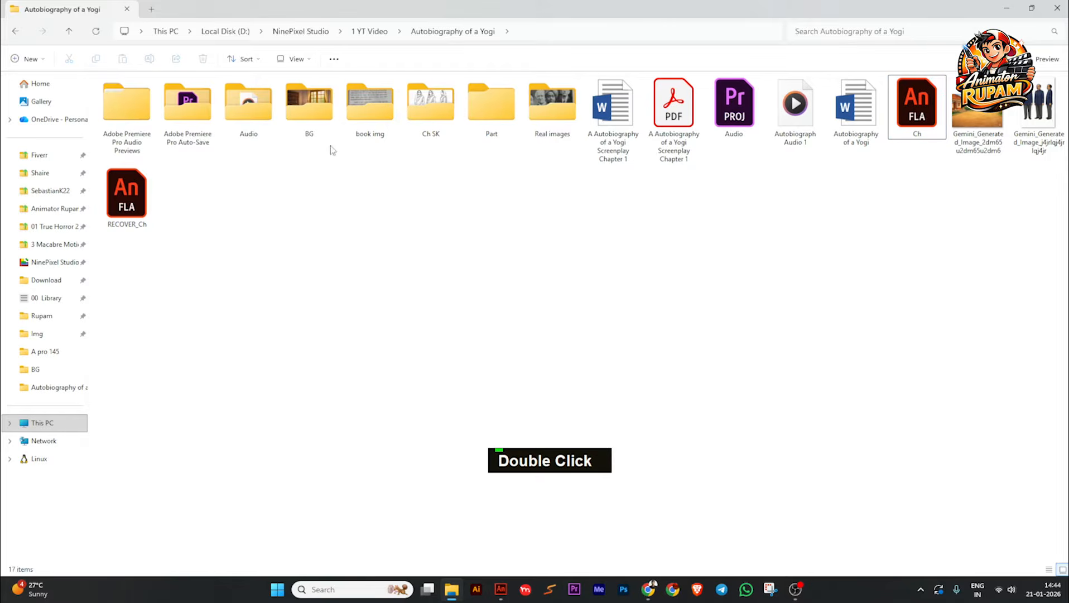
Step: Open the project's Audio folder in File Explorer and show its files as large icons
{"action": "double_click", "coordinate": [238, 114]}
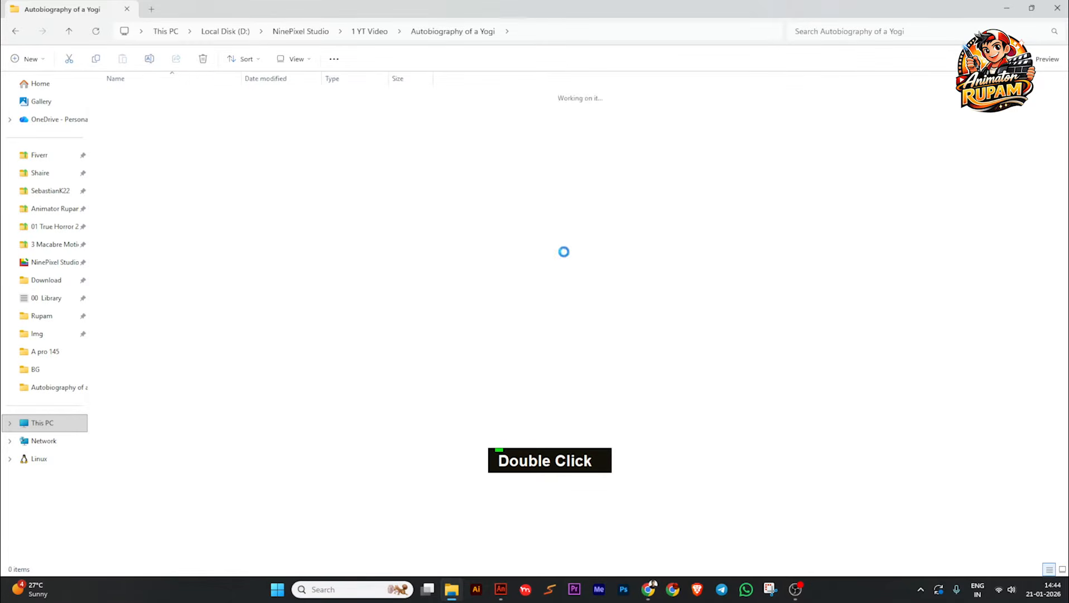
{"action": "right_click", "coordinate": [322, 255]}
{"action": "mouse_move", "coordinate": [413, 263]}
{"action": "left_click", "coordinate": [484, 300]}
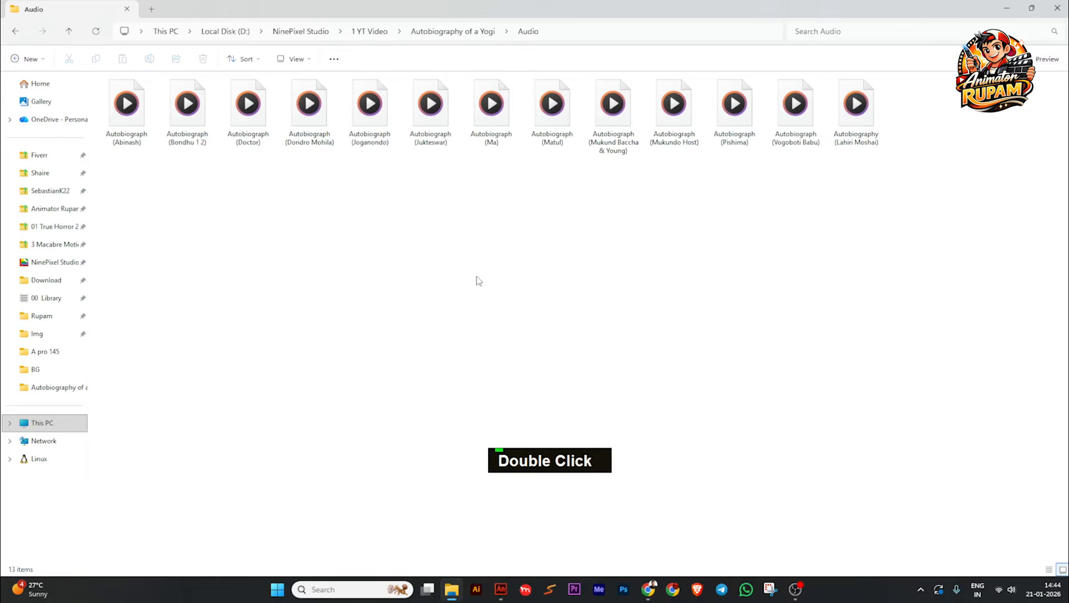
Step: Copy the text "Vogoboti Babu" from the matching audio file's name and return to Adobe Animate
{"action": "left_click", "coordinate": [796, 115]}
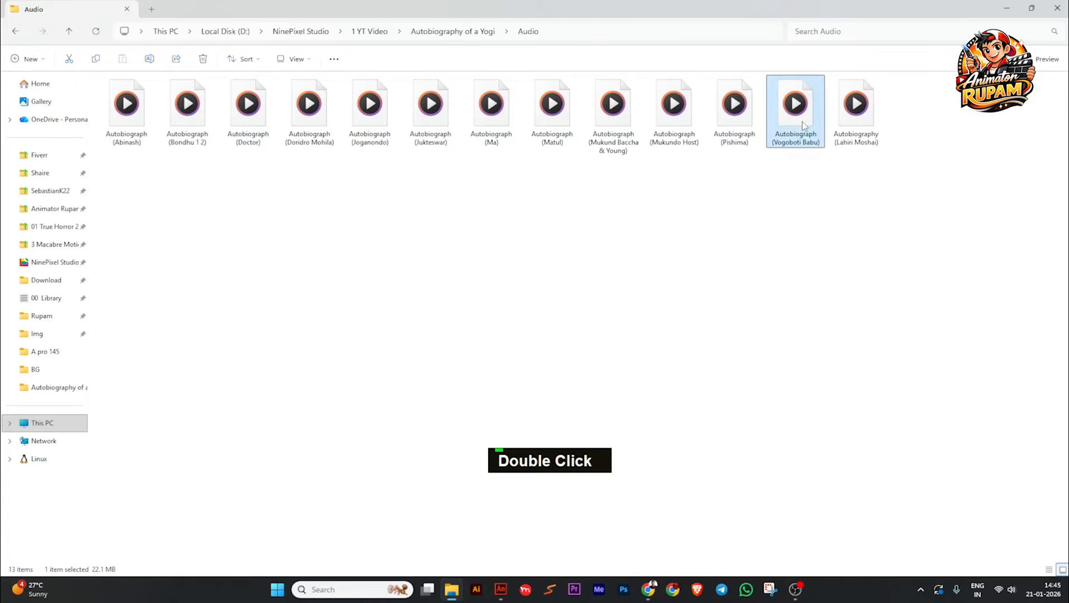
{"action": "right_click", "coordinate": [801, 123]}
{"action": "left_click", "coordinate": [895, 143]}
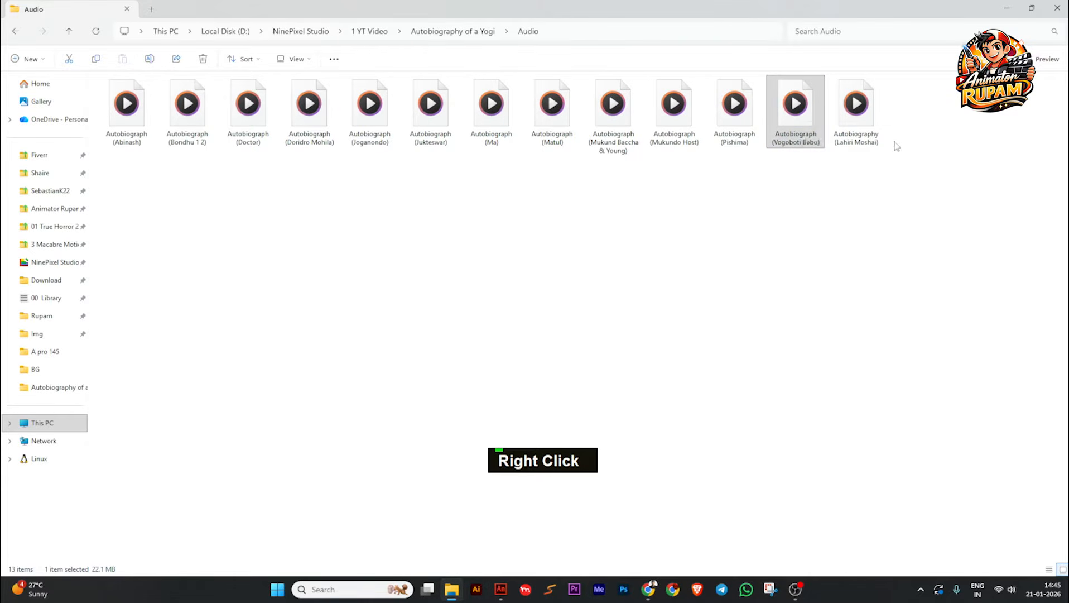
{"action": "left_click", "coordinate": [791, 144]}
{"action": "left_click_drag", "start_coordinate": [775, 144], "coordinate": [797, 143]}
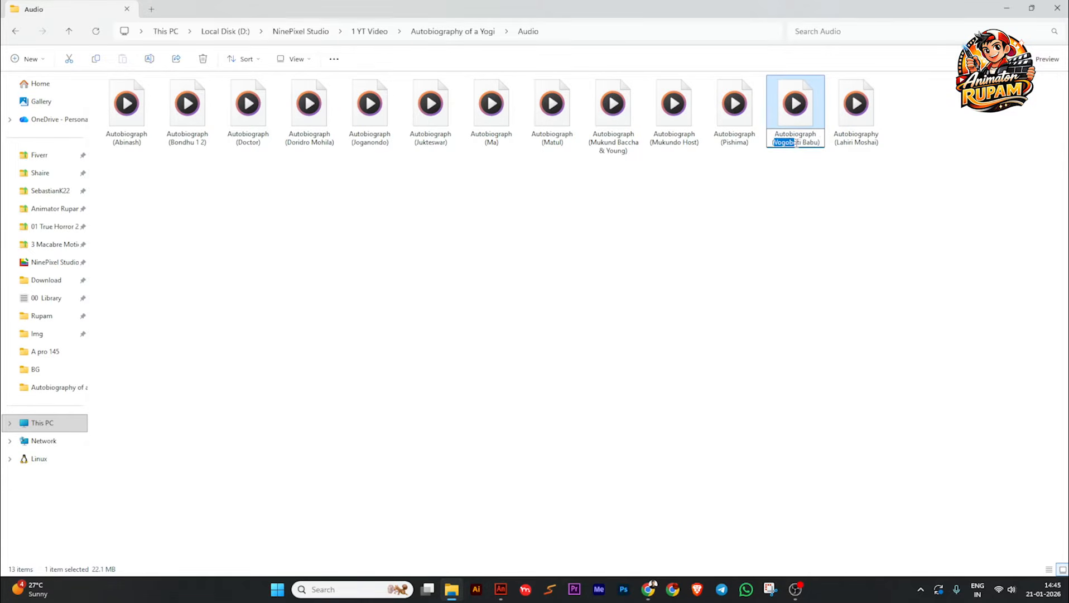
{"action": "right_click", "coordinate": [800, 142]}
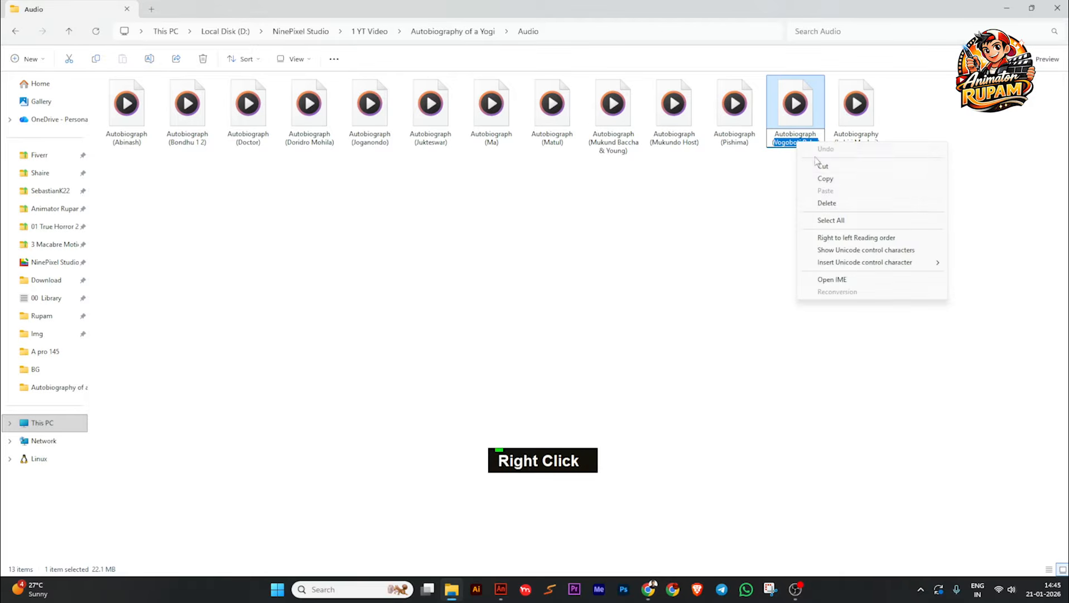
{"action": "double_click", "coordinate": [800, 193]}
{"action": "left_click", "coordinate": [1008, 11]}
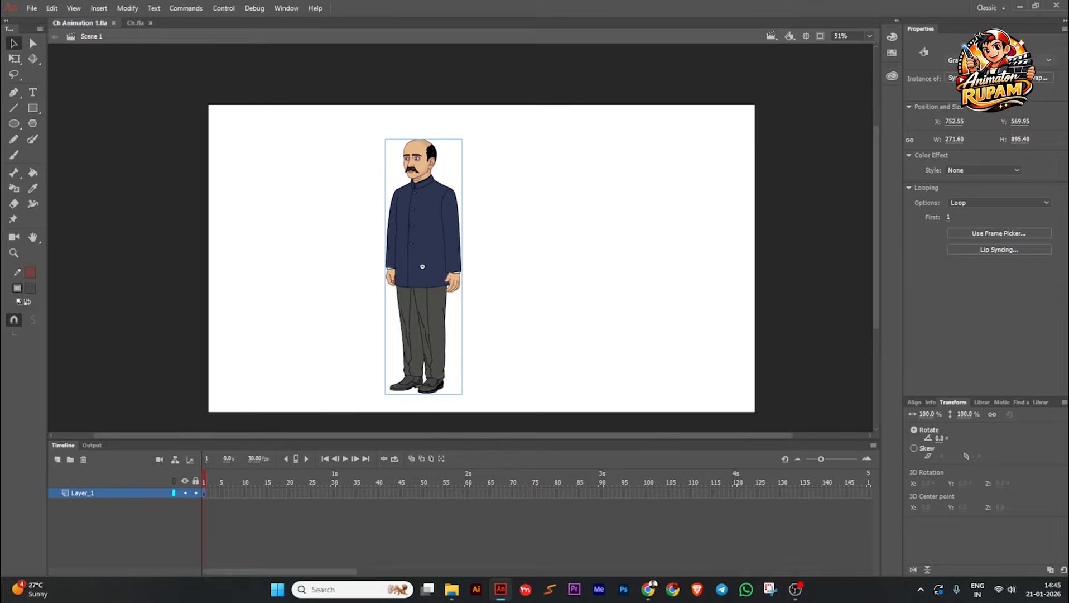
Step: Rename the character's graphic symbol as "Vogoboti Babu Still" and save the document
{"action": "left_click", "coordinate": [465, 216]}
{"action": "left_click", "coordinate": [393, 222]}
{"action": "left_click", "coordinate": [1041, 92]}
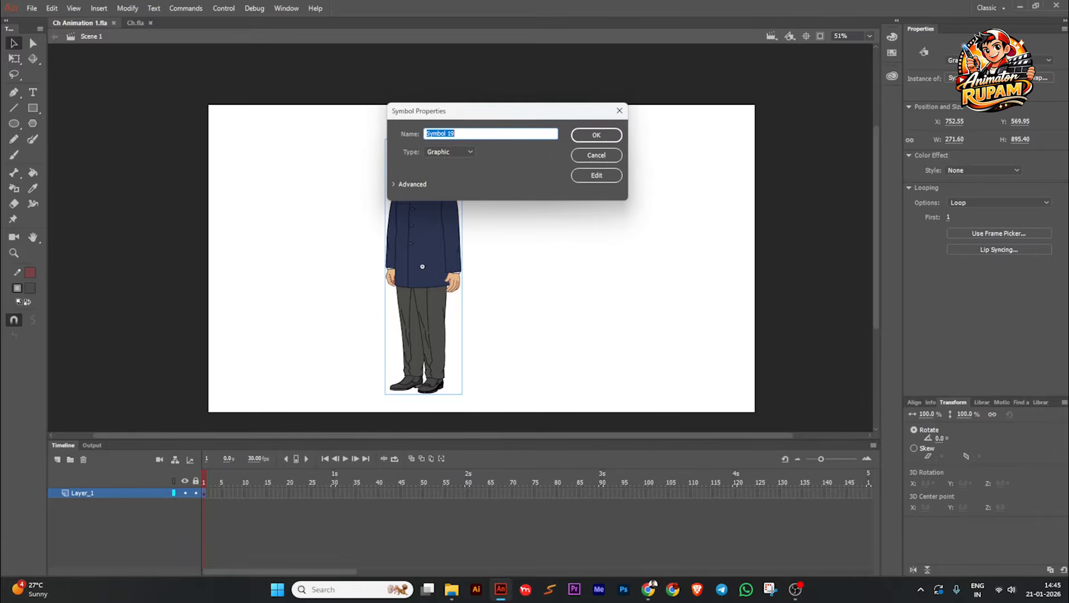
{"action": "type", "text": "Vogoboti Babu"}
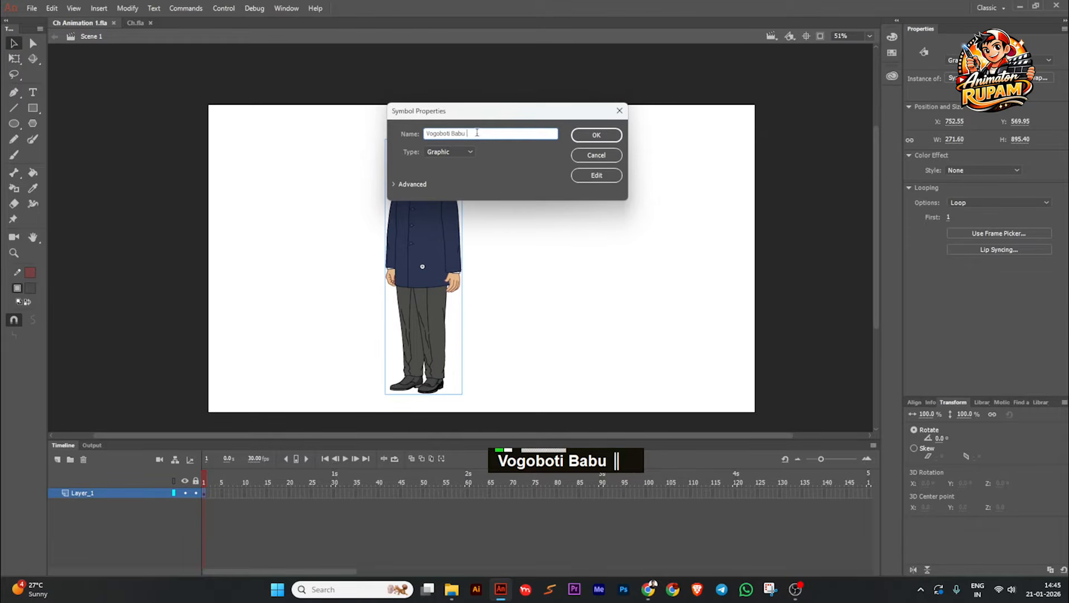
{"action": "type", "text": " Still"}
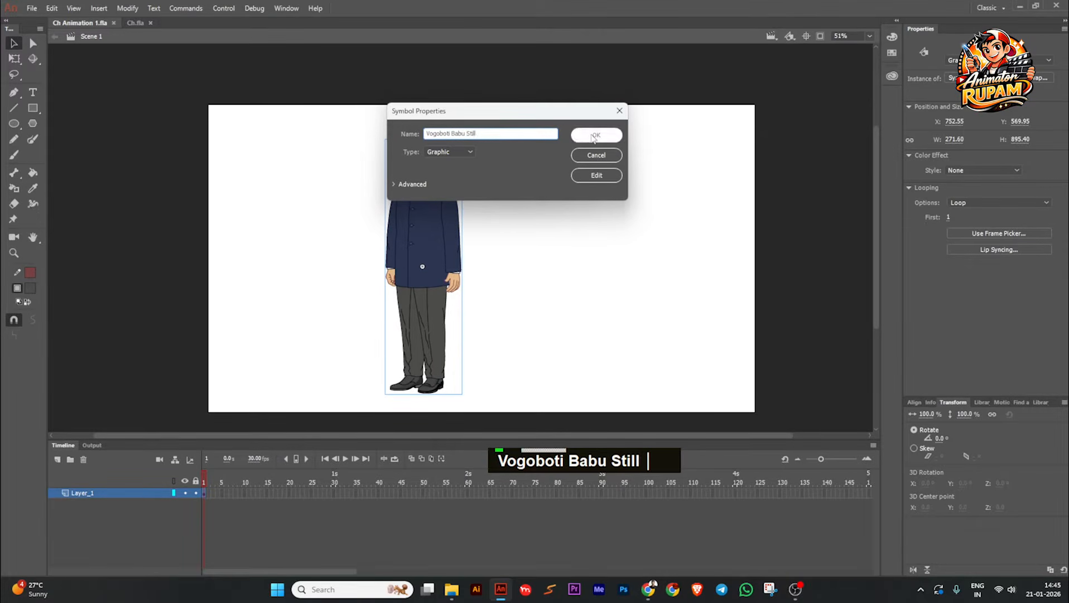
{"action": "left_click", "coordinate": [593, 135]}
{"action": "scroll", "coordinate": [490, 219], "scroll_direction": "down", "scroll_amount": 1, "text": "ctrl"}
{"action": "key", "text": "ctrl+s"}
{"action": "scroll", "coordinate": [391, 203], "scroll_direction": "up", "scroll_amount": 1, "text": "ctrl"}
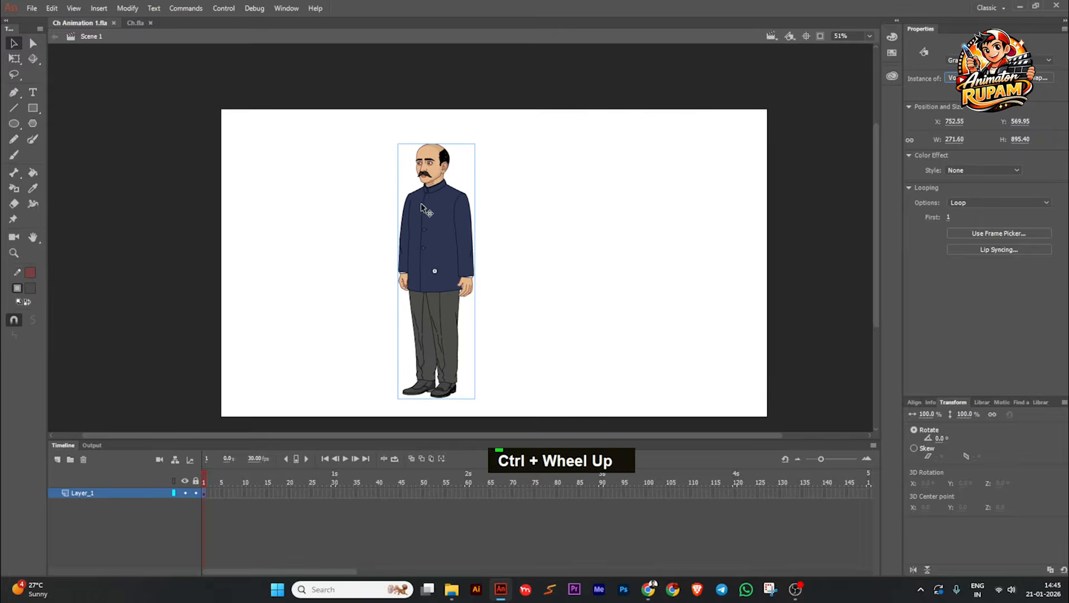
Step: Move the character horizontally across the stage to about X 1338.90, Y 569.95, and save the document
{"action": "left_click_drag", "start_coordinate": [423, 207], "coordinate": [455, 206]}
{"action": "key", "text": "ctrl+s"}
{"action": "scroll", "coordinate": [455, 205], "scroll_direction": "up", "scroll_amount": 1, "text": "ctrl"}
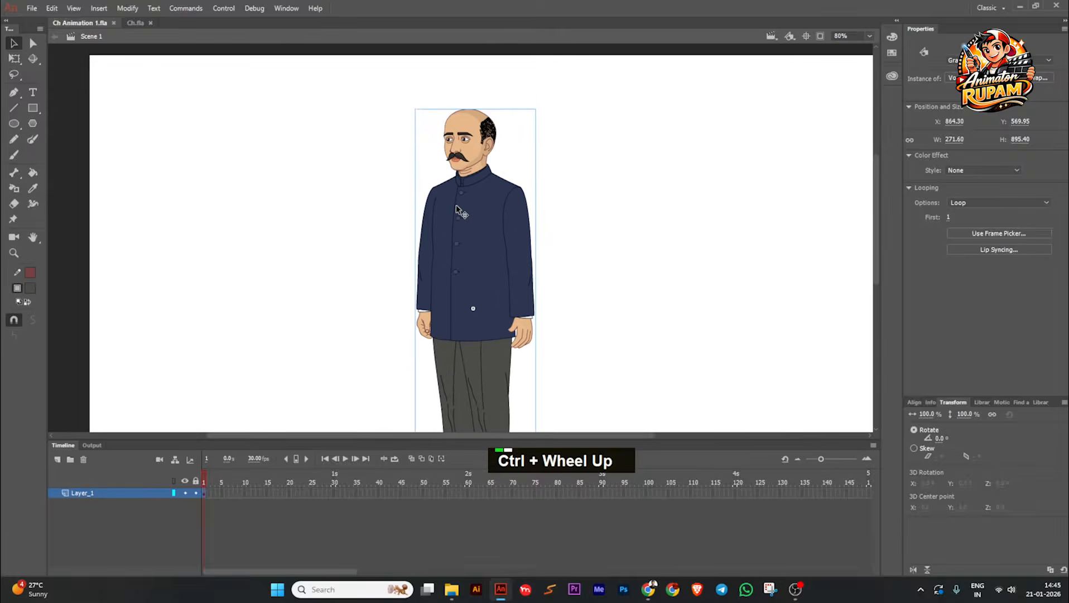
{"action": "scroll", "coordinate": [456, 209], "scroll_direction": "down", "scroll_amount": 1, "text": "ctrl"}
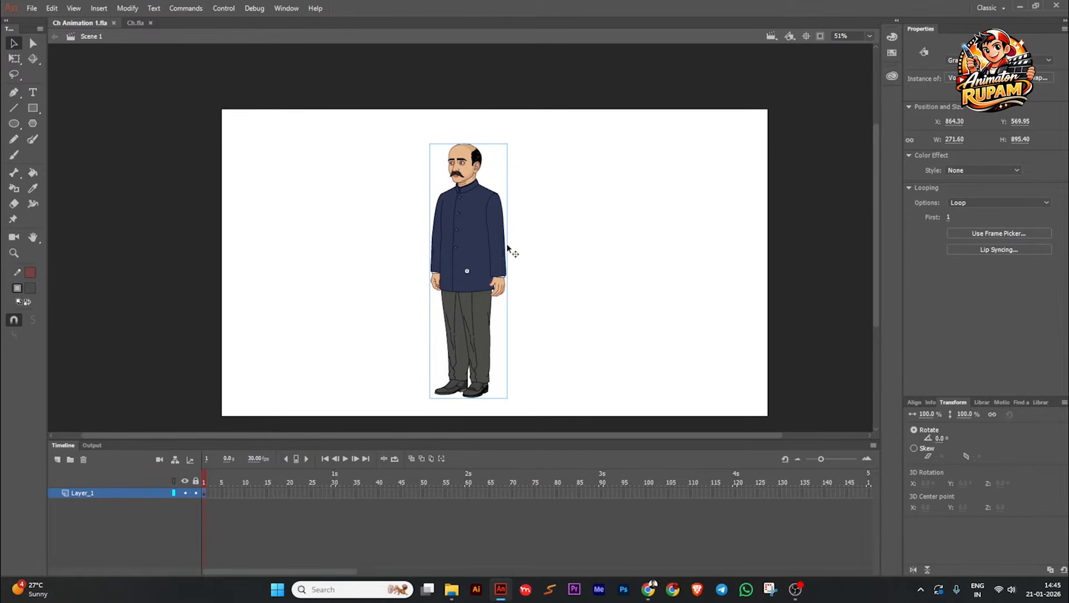
{"action": "key", "text": "ctrl+s"}
{"action": "left_click_drag", "start_coordinate": [466, 246], "coordinate": [601, 246]}
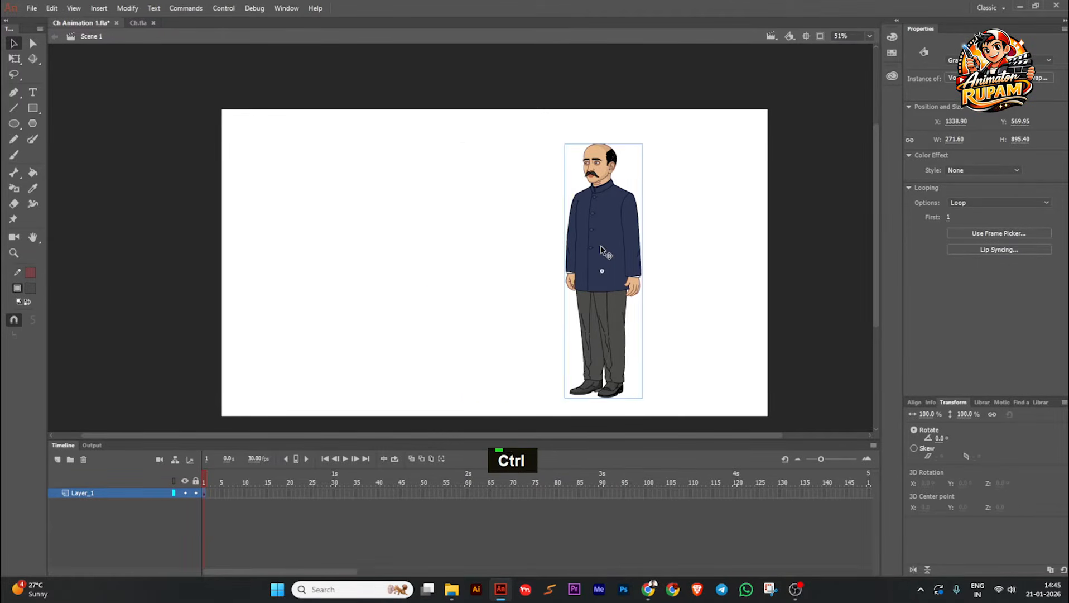
{"action": "key", "text": "ctrl+s"}
{"action": "middle_click", "coordinate": [601, 250]}
{"action": "key", "text": "ctrl+s"}
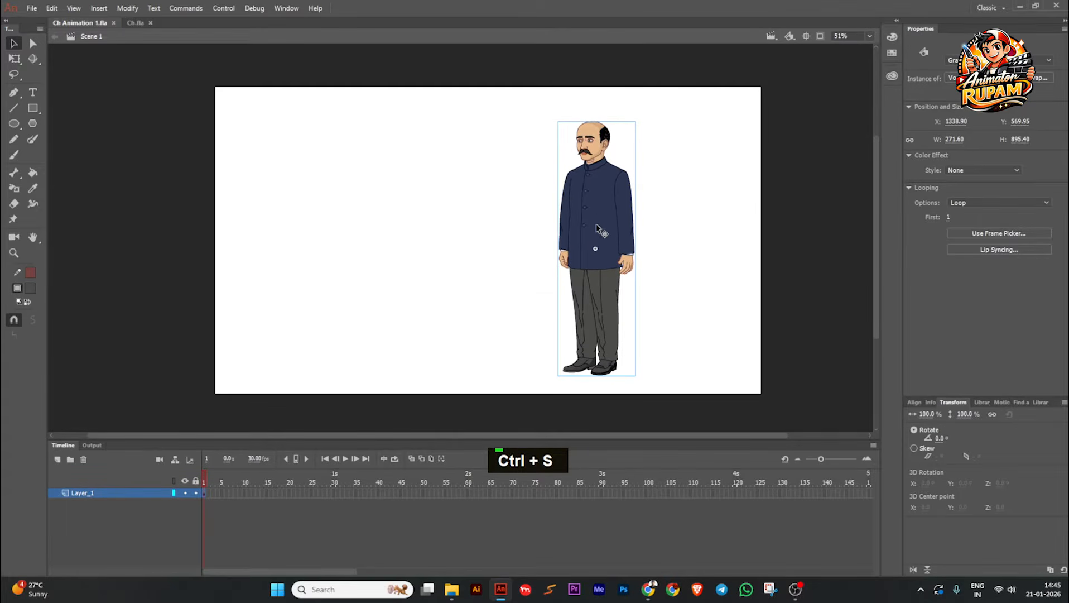
{"action": "scroll", "coordinate": [596, 222], "scroll_direction": "down", "scroll_amount": 1, "text": "ctrl"}
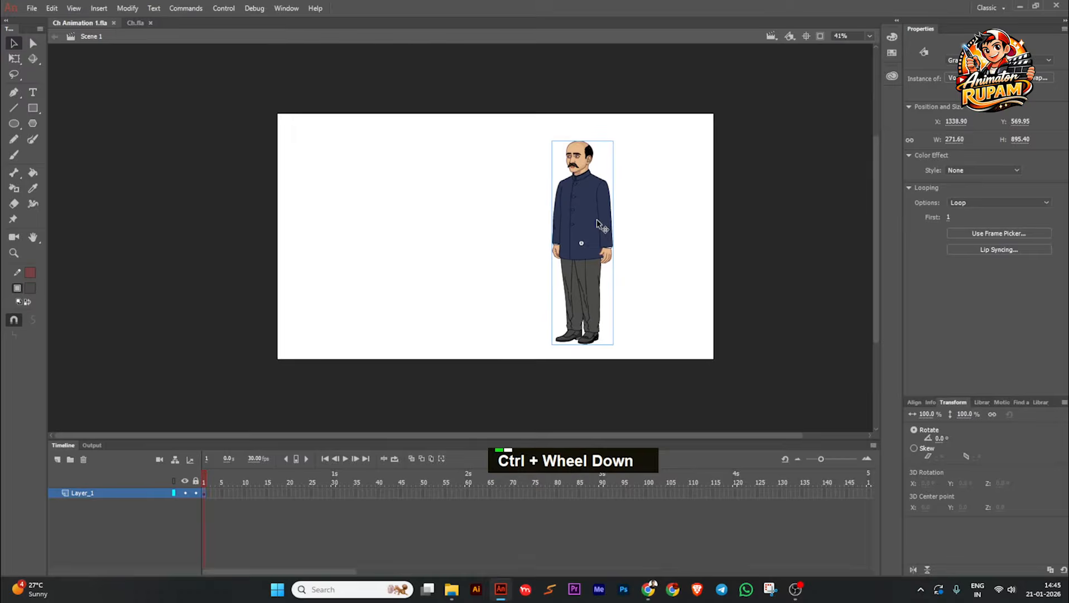
{"action": "scroll", "coordinate": [589, 223], "scroll_direction": "up", "scroll_amount": 1, "text": "ctrl"}
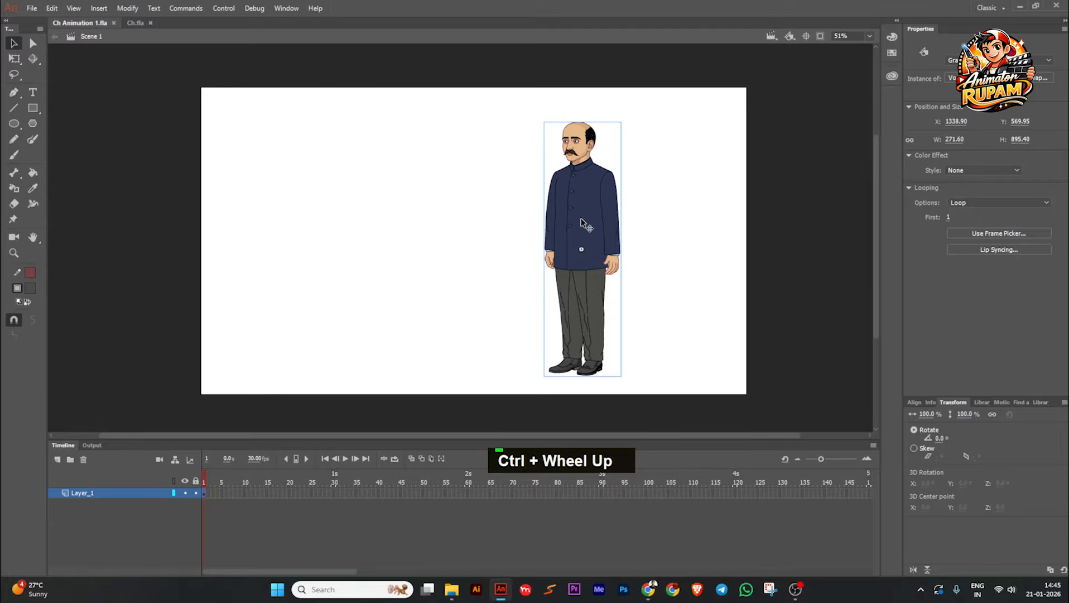
{"action": "left_click_drag", "start_coordinate": [584, 223], "coordinate": [455, 230], "text": "alt"}
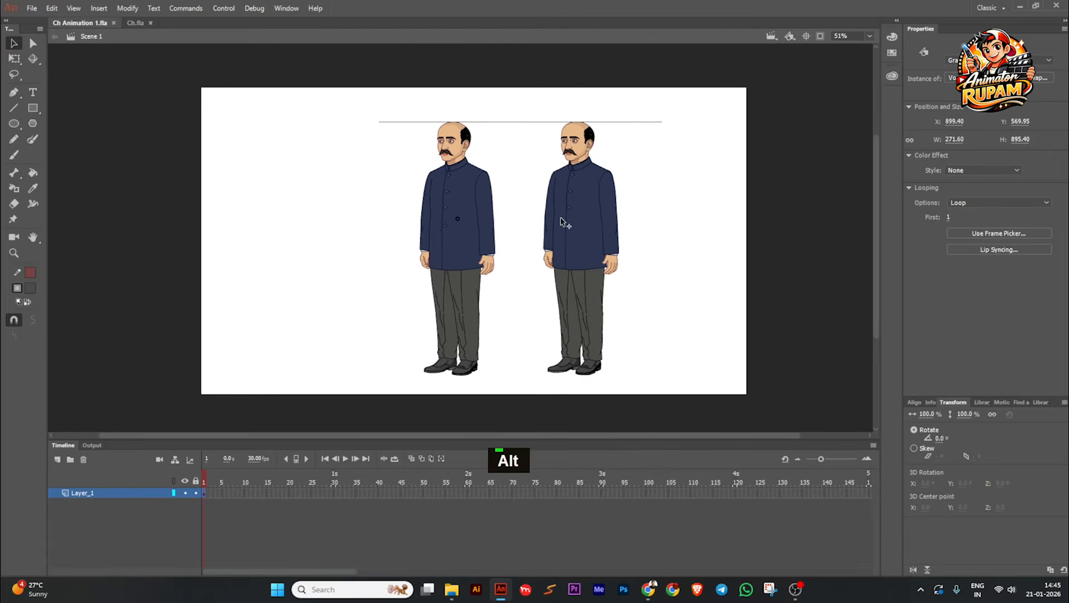
{"action": "left_click_drag", "start_coordinate": [584, 218], "coordinate": [624, 220]}
{"action": "double_click", "coordinate": [580, 234]}
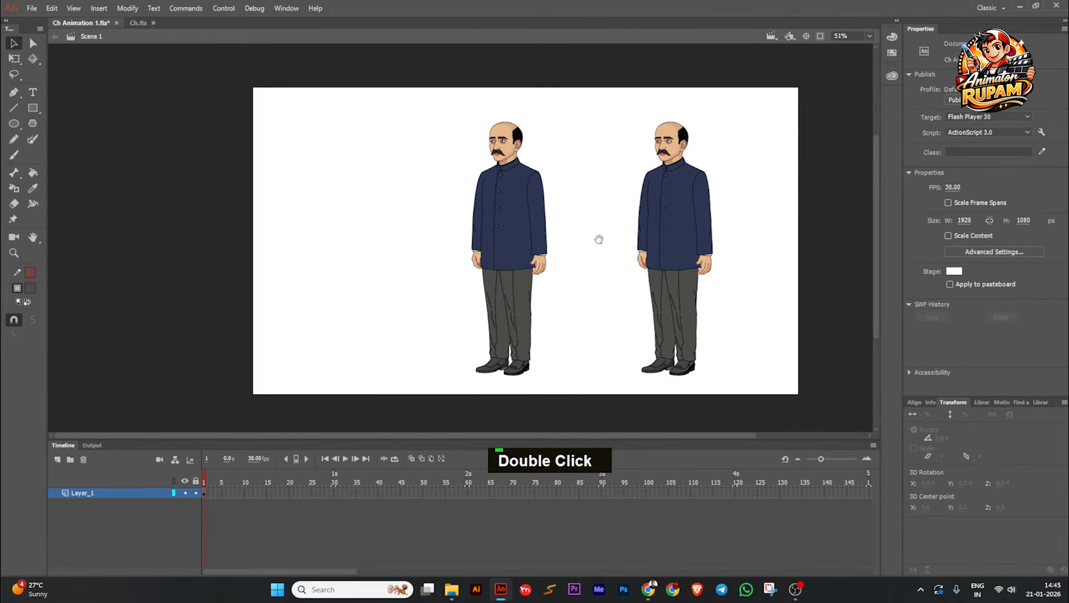
{"action": "left_click", "coordinate": [540, 231]}
{"action": "key", "text": "ctrl+z"}
{"action": "key", "text": "ctrl+z"}
{"action": "key", "text": "ctrl+z"}
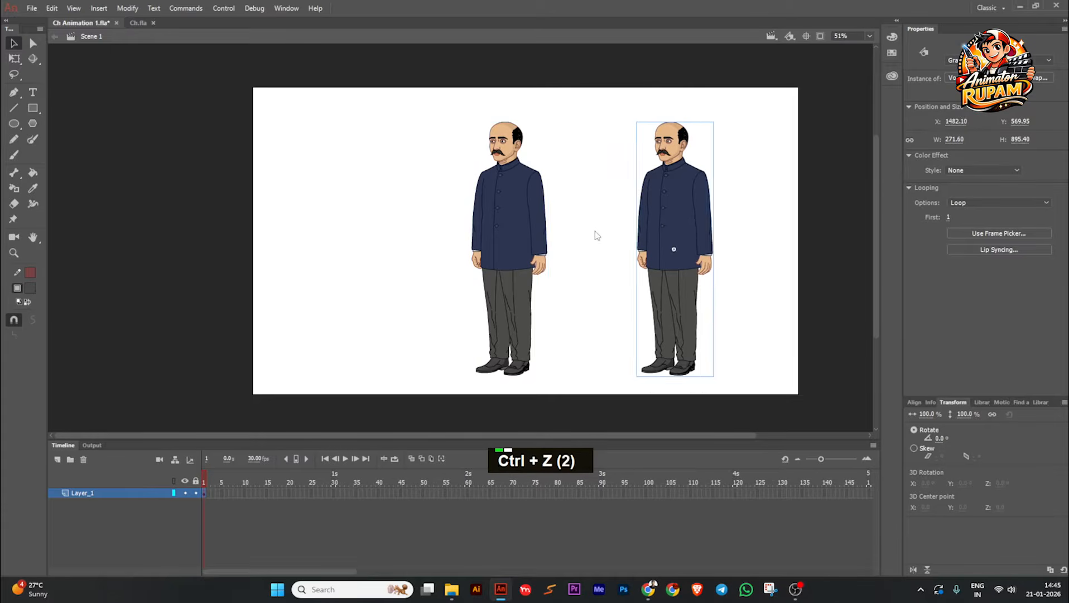
{"action": "key", "text": "ctrl+z"}
{"action": "key", "text": "ctrl+z"}
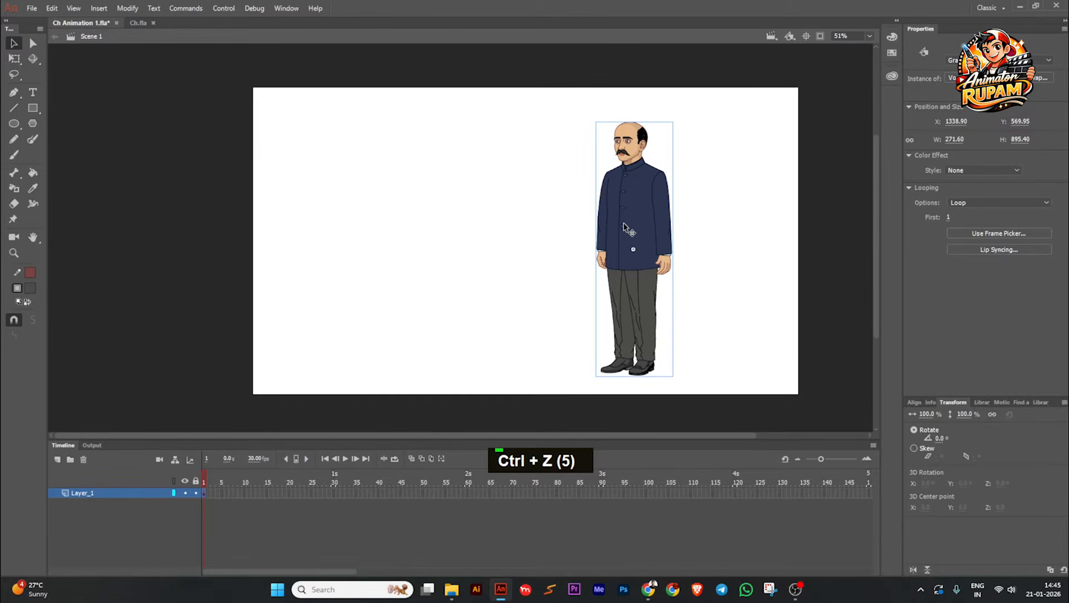
Step: Place a copy of the character to the left of the original, at about X 842.50, Y 569.95
{"action": "key", "text": "alt"}
{"action": "left_click_drag", "start_coordinate": [623, 226], "coordinate": [486, 227]}
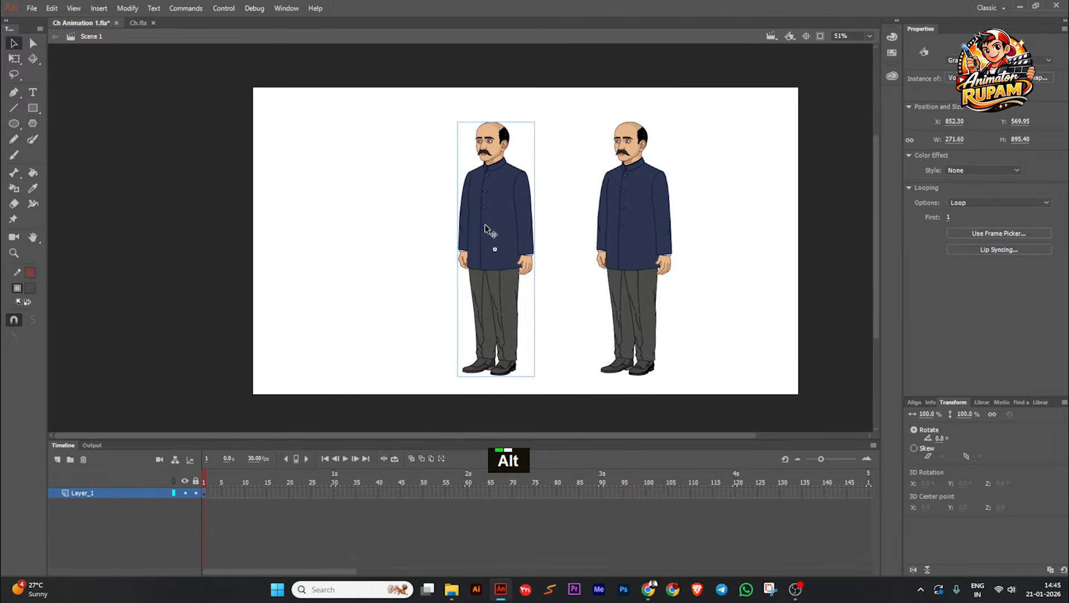
{"action": "left_click", "coordinate": [552, 278]}
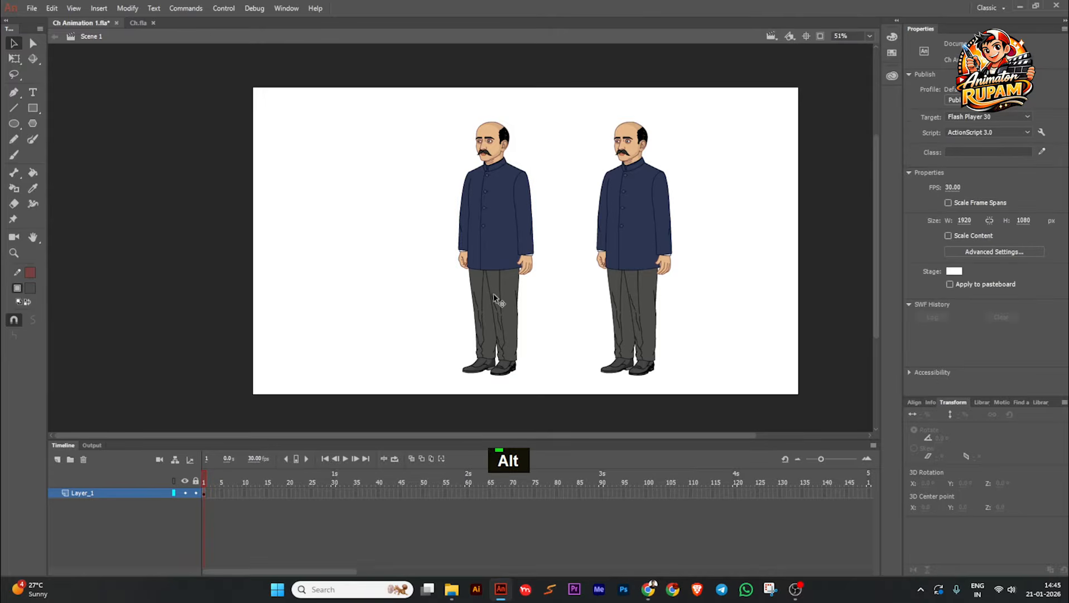
{"action": "left_click", "coordinate": [508, 192]}
{"action": "left_click_drag", "start_coordinate": [509, 192], "coordinate": [505, 189]}
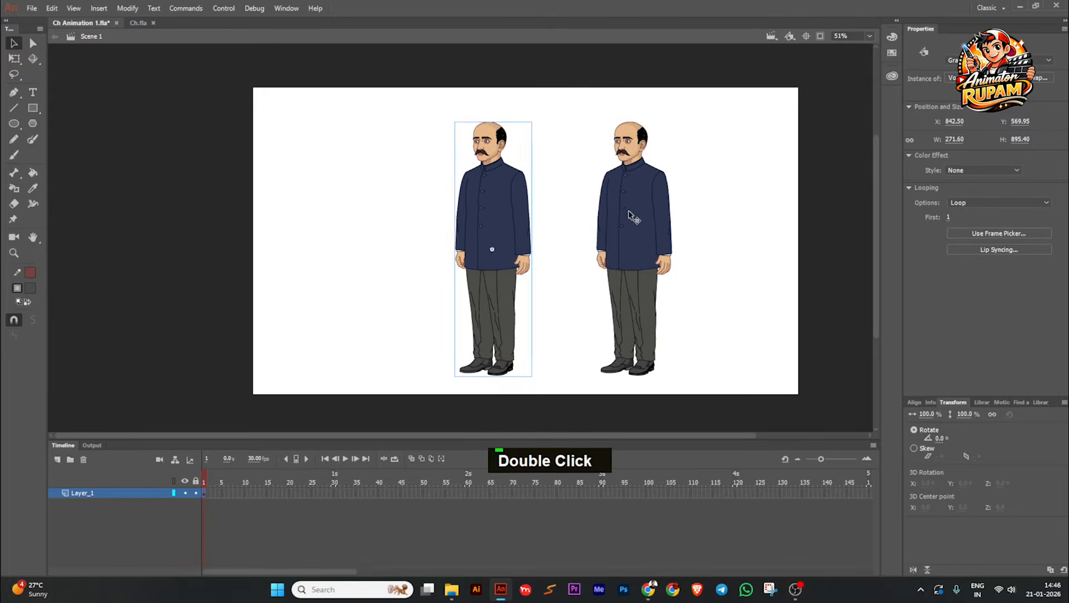
Step: Duplicate the symbol of the left character copy under the name "Vogoboti Babu Walk"
{"action": "left_click", "coordinate": [629, 208]}
{"action": "scroll", "coordinate": [529, 192], "scroll_direction": "up", "scroll_amount": 2}
{"action": "middle_click", "coordinate": [542, 171]}
{"action": "left_click", "coordinate": [553, 192]}
{"action": "scroll", "coordinate": [551, 189], "scroll_direction": "down", "scroll_amount": 2}
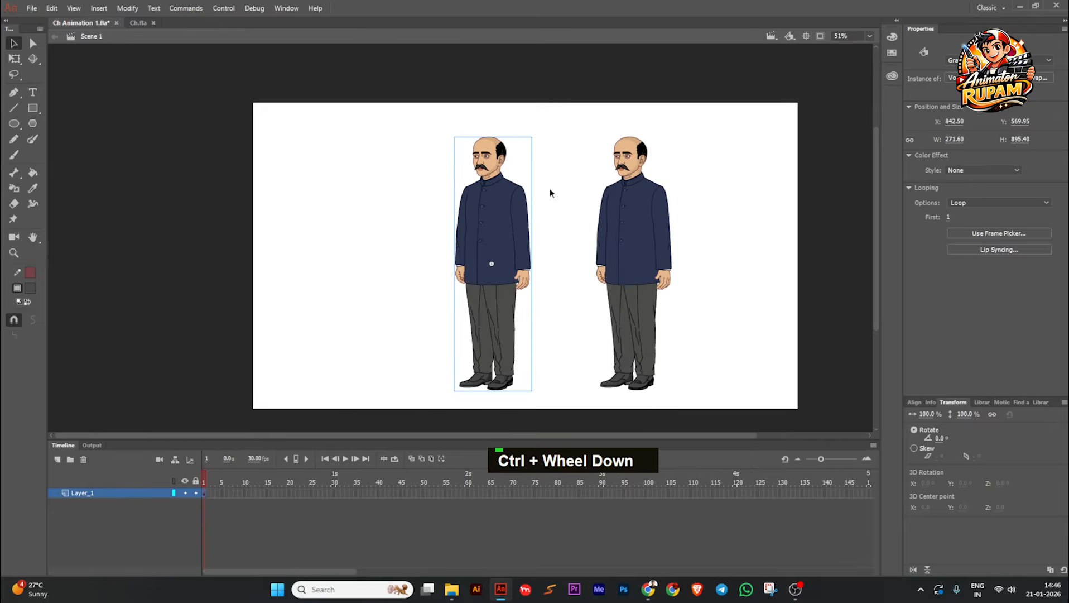
{"action": "right_click", "coordinate": [487, 236]}
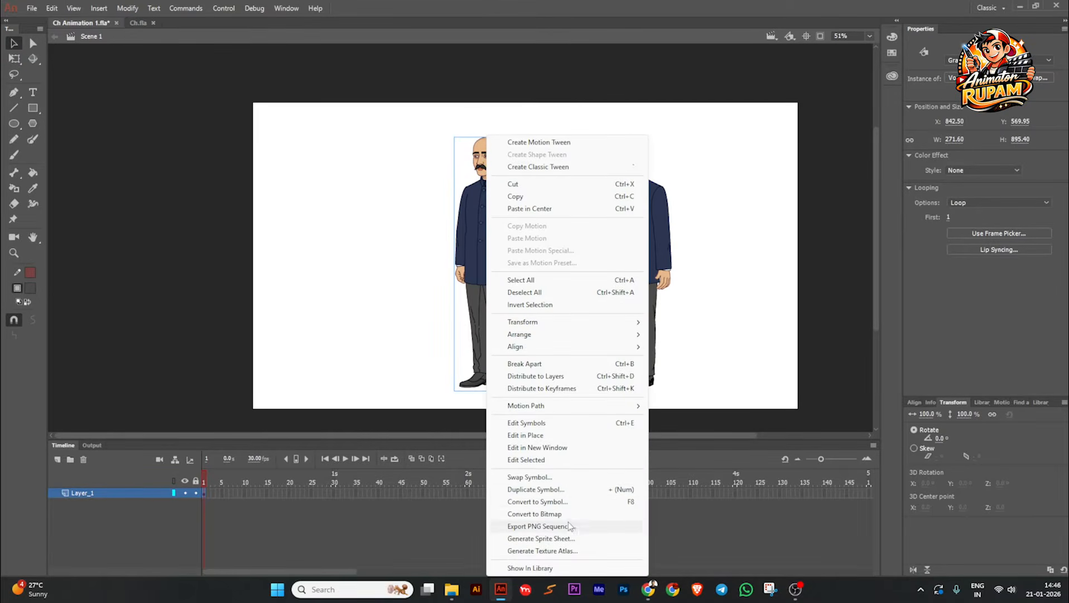
{"action": "left_click", "coordinate": [575, 491]}
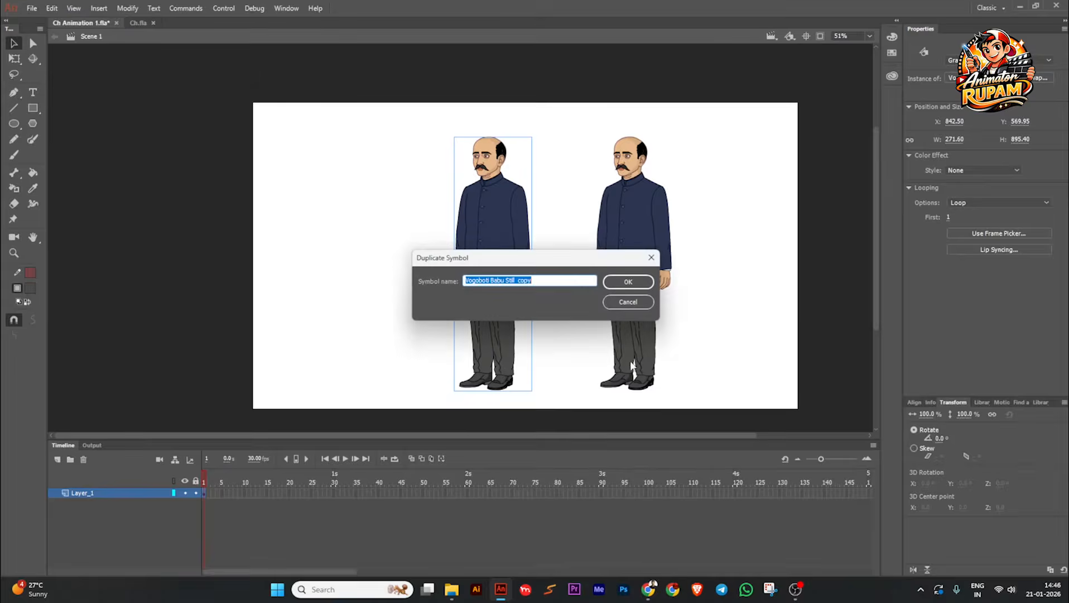
{"action": "left_click_drag", "start_coordinate": [547, 281], "coordinate": [518, 282]}
{"action": "type", "text": "Walk"}
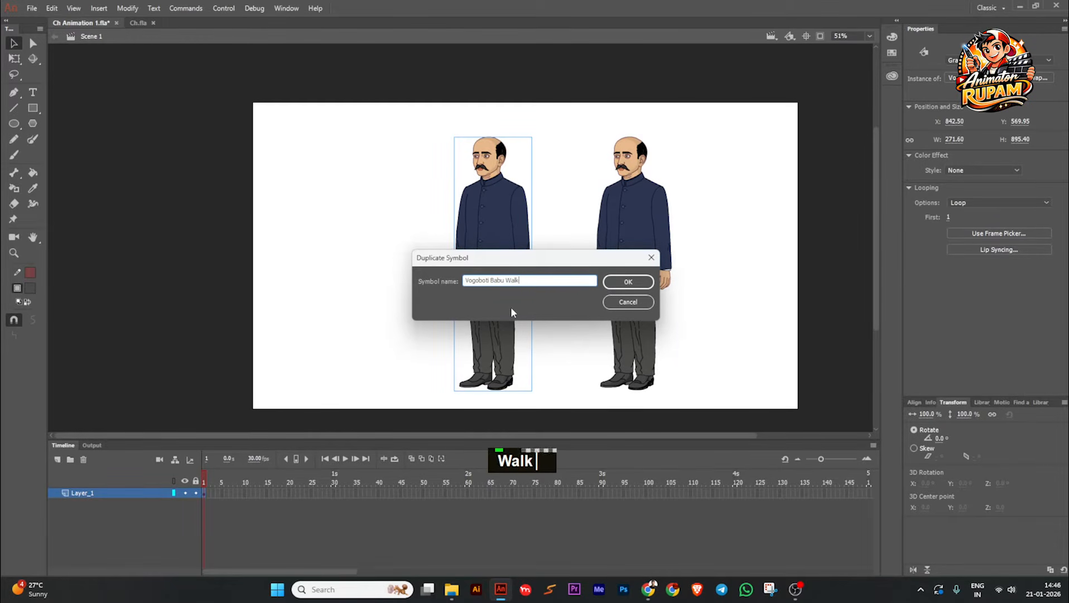
{"action": "left_click", "coordinate": [628, 282]}
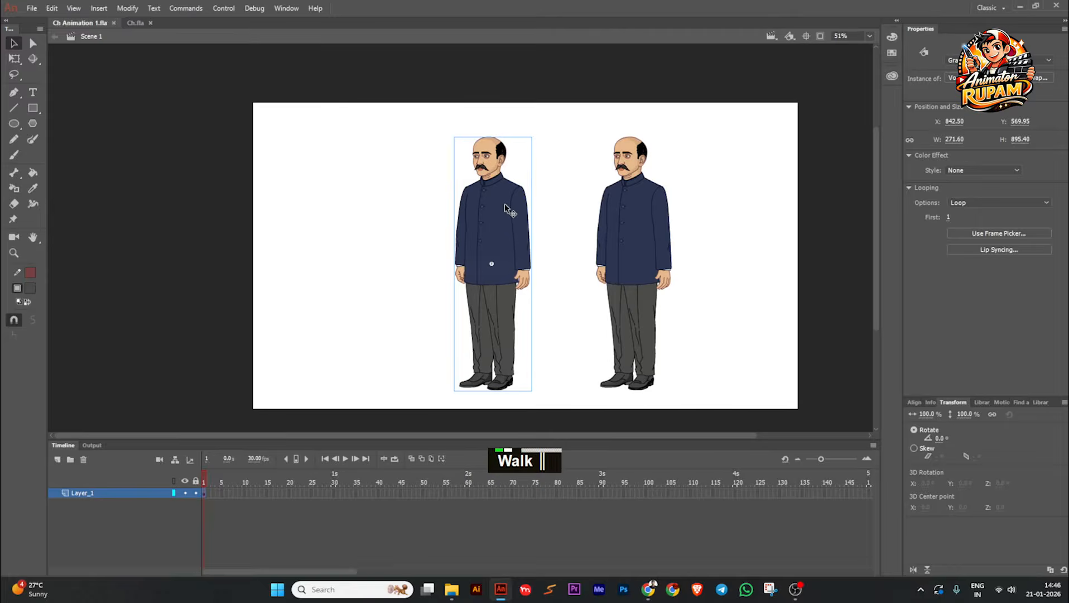
Step: Open the Vogoboti Babu Walk symbol for editing in place and enlarge the timeline to show all its layers
{"action": "scroll", "coordinate": [504, 207], "scroll_direction": "down", "scroll_amount": 1}
{"action": "scroll", "coordinate": [499, 209], "scroll_direction": "up", "scroll_amount": 1}
{"action": "middle_click", "coordinate": [550, 214]}
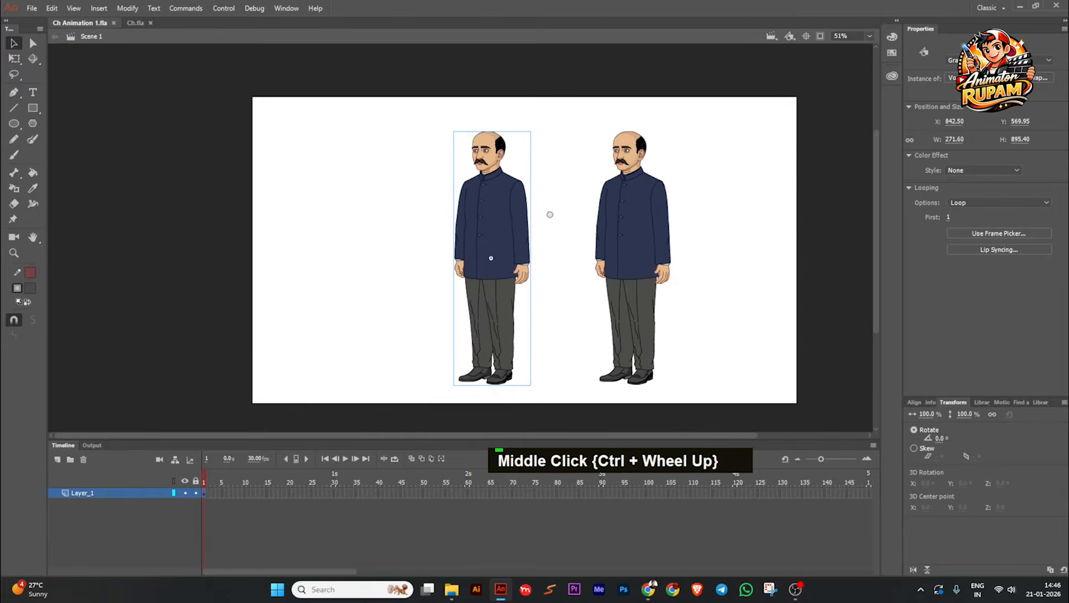
{"action": "double_click", "coordinate": [491, 231]}
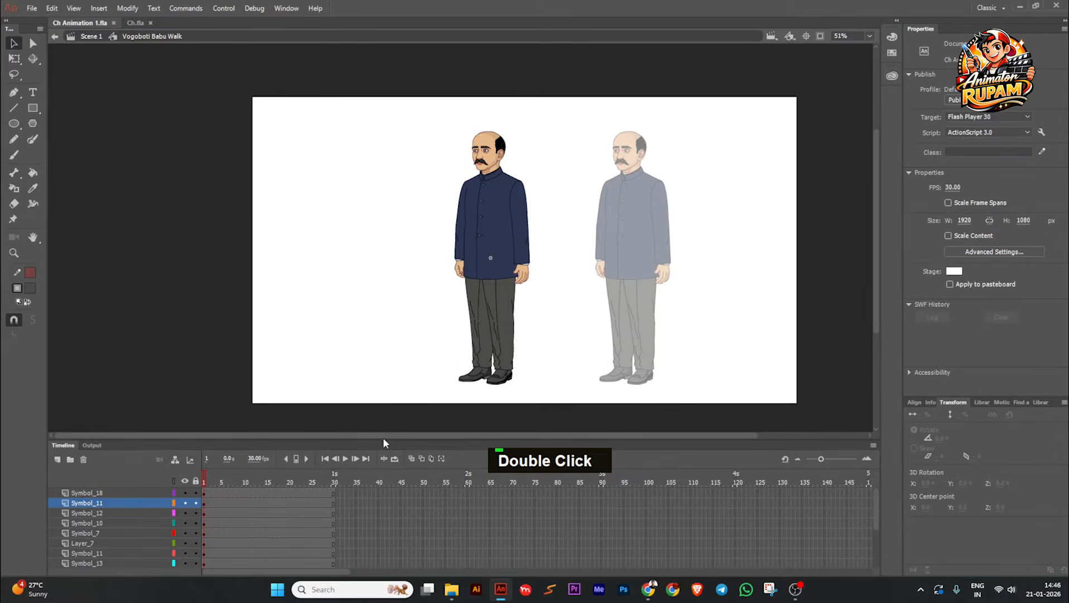
{"action": "left_click_drag", "start_coordinate": [382, 437], "coordinate": [403, 241]}
Step: Try rotating the leg on layer Symbol_17 with Free Transform to test its joint, then undo the change
{"action": "scroll", "coordinate": [475, 238], "scroll_direction": "up", "scroll_amount": 2}
{"action": "left_click", "coordinate": [504, 237]}
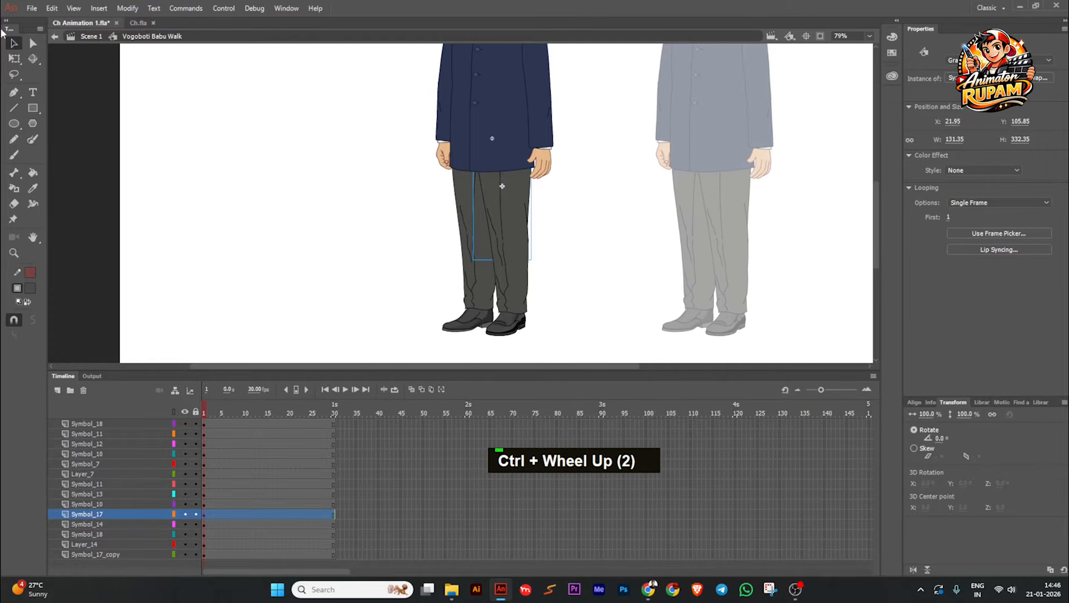
{"action": "left_click", "coordinate": [14, 58]}
{"action": "left_click_drag", "start_coordinate": [540, 263], "coordinate": [607, 220]}
{"action": "key", "text": "ctrl+z"}
{"action": "left_click", "coordinate": [513, 287]}
{"action": "key", "text": "ctrl+z"}
{"action": "left_click", "coordinate": [579, 263]}
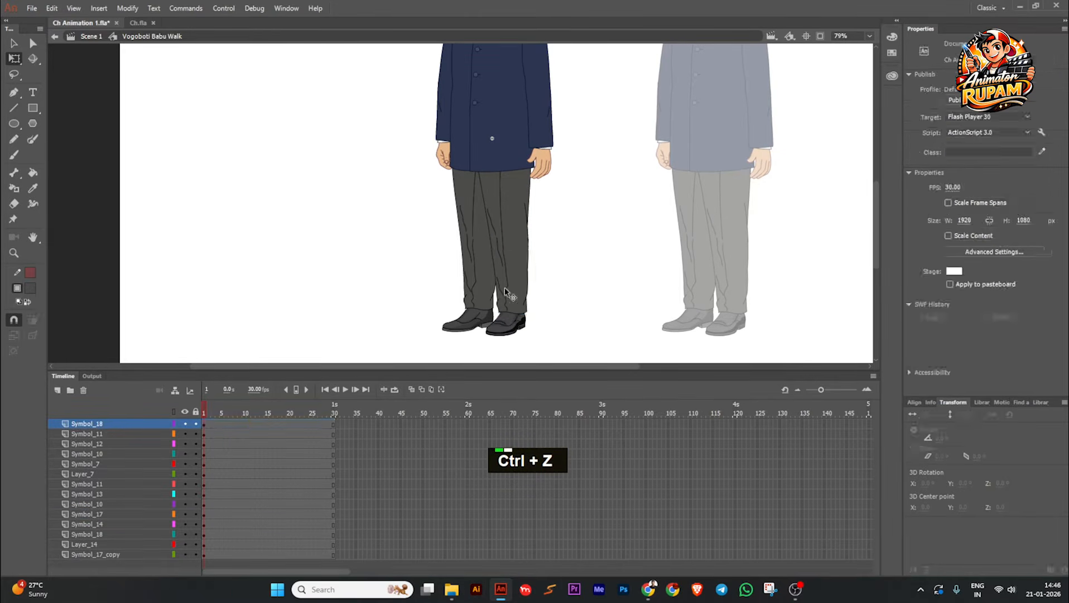
Step: Try rotating the arm parts with Free Transform to test the elbow and shoulder joints, undoing each rotation
{"action": "scroll", "coordinate": [506, 304], "scroll_direction": "down", "scroll_amount": 1}
{"action": "middle_click", "coordinate": [502, 308]}
{"action": "left_click", "coordinate": [518, 207]}
{"action": "scroll", "coordinate": [523, 215], "scroll_direction": "up", "scroll_amount": 1}
{"action": "left_click_drag", "start_coordinate": [535, 228], "coordinate": [498, 253]}
{"action": "key", "text": "ctrl+z"}
{"action": "left_click", "coordinate": [564, 251]}
{"action": "left_click", "coordinate": [527, 152]}
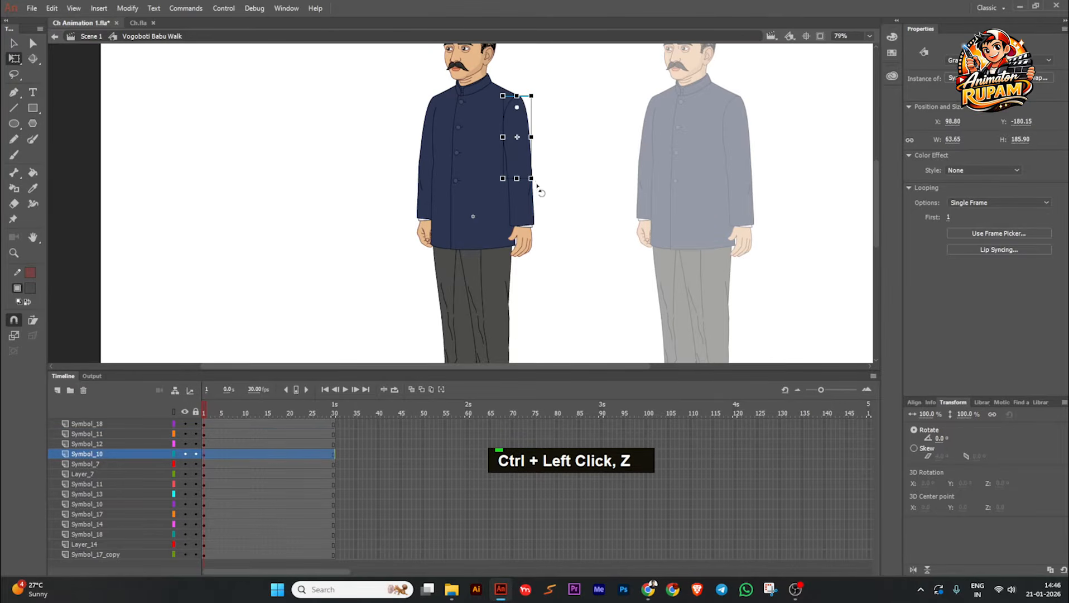
{"action": "left_click_drag", "start_coordinate": [537, 187], "coordinate": [531, 103]}
{"action": "key", "text": "ctrl+z"}
{"action": "scroll", "coordinate": [435, 155], "scroll_direction": "up", "scroll_amount": 2}
{"action": "left_click", "coordinate": [435, 145]}
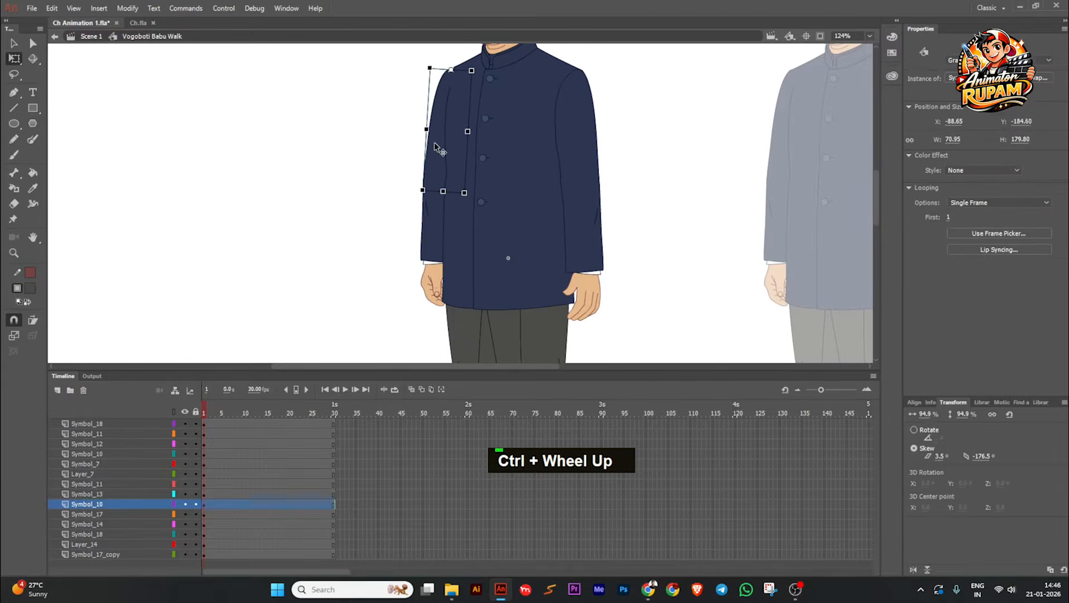
Step: Check the head's pivot point near the ear, try rotating the head, and undo the rotation
{"action": "scroll", "coordinate": [444, 157], "scroll_direction": "down", "scroll_amount": 2}
{"action": "scroll", "coordinate": [457, 168], "scroll_direction": "down", "scroll_amount": 1}
{"action": "scroll", "coordinate": [462, 130], "scroll_direction": "up", "scroll_amount": 3}
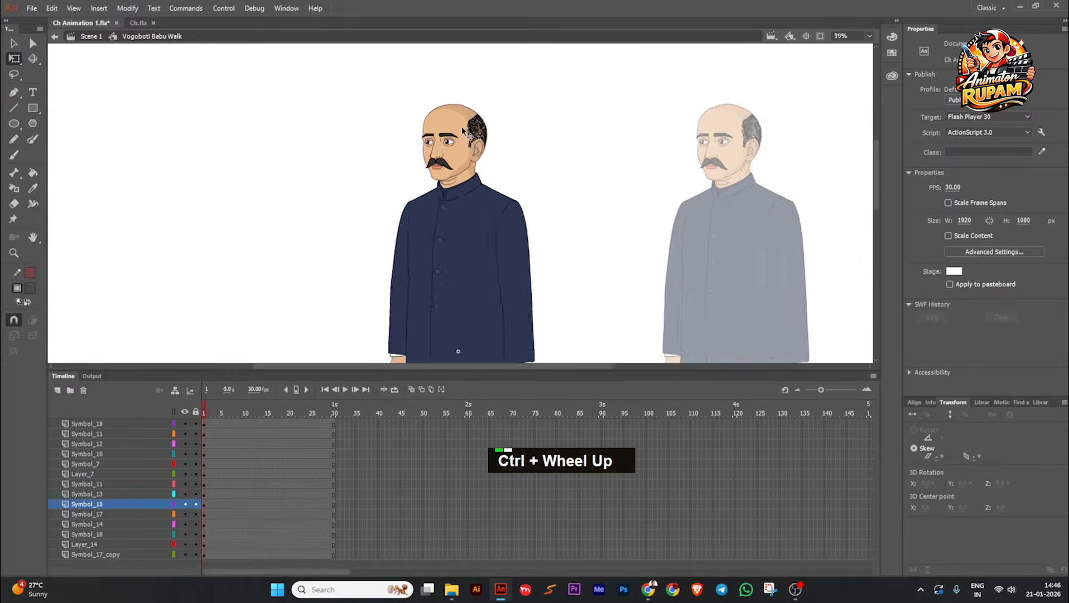
{"action": "left_click", "coordinate": [461, 126]}
{"action": "scroll", "coordinate": [463, 134], "scroll_direction": "up", "scroll_amount": 3}
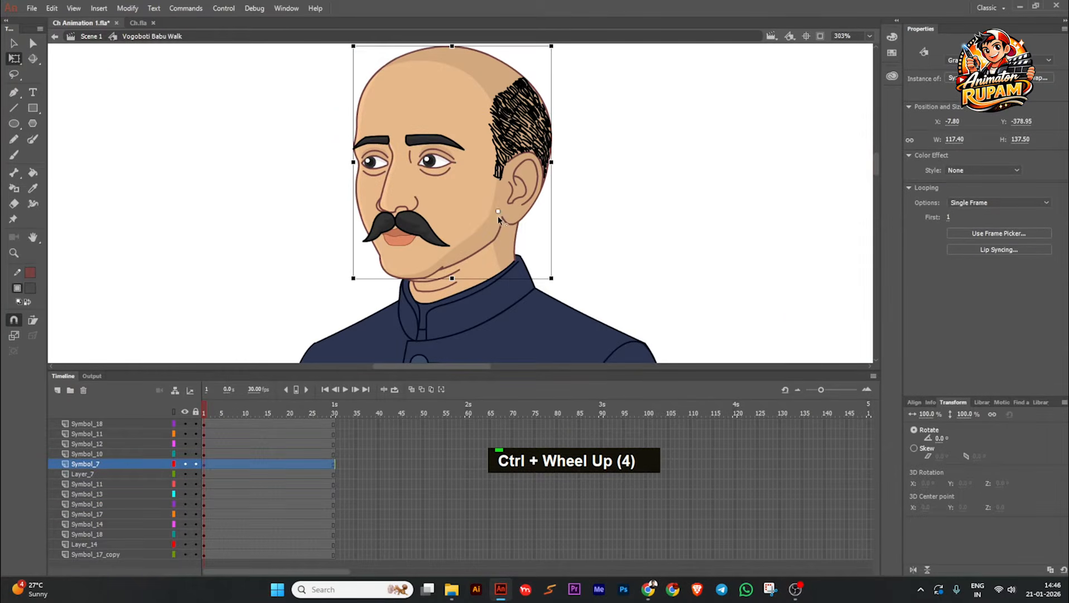
{"action": "scroll", "coordinate": [479, 221], "scroll_direction": "down", "scroll_amount": 1}
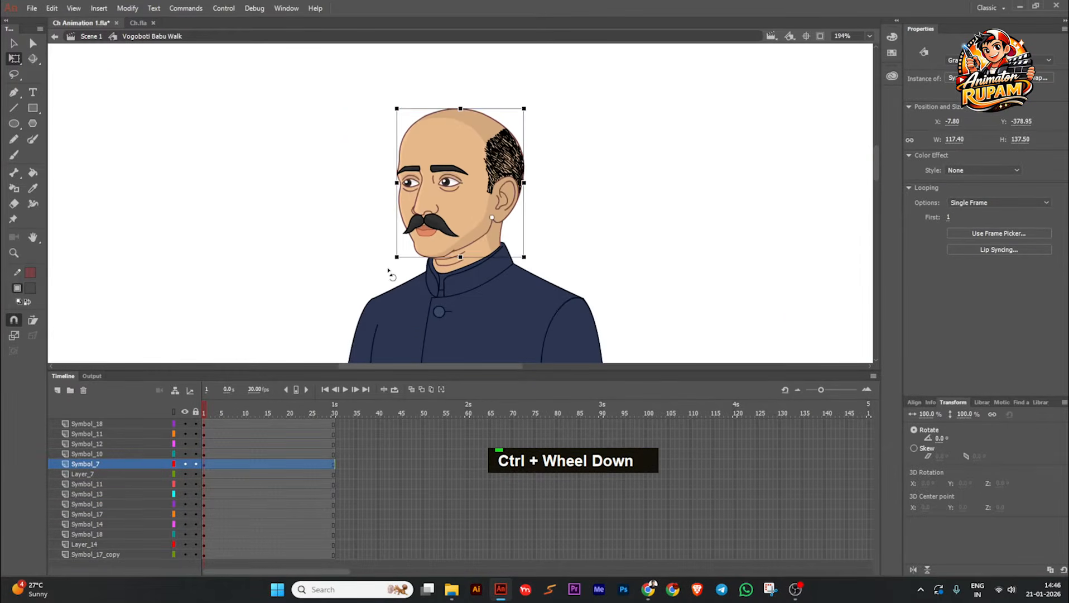
{"action": "left_click_drag", "start_coordinate": [391, 274], "coordinate": [388, 274]}
{"action": "key", "text": "ctrl+z"}
{"action": "scroll", "coordinate": [510, 164], "scroll_direction": "down", "scroll_amount": 2}
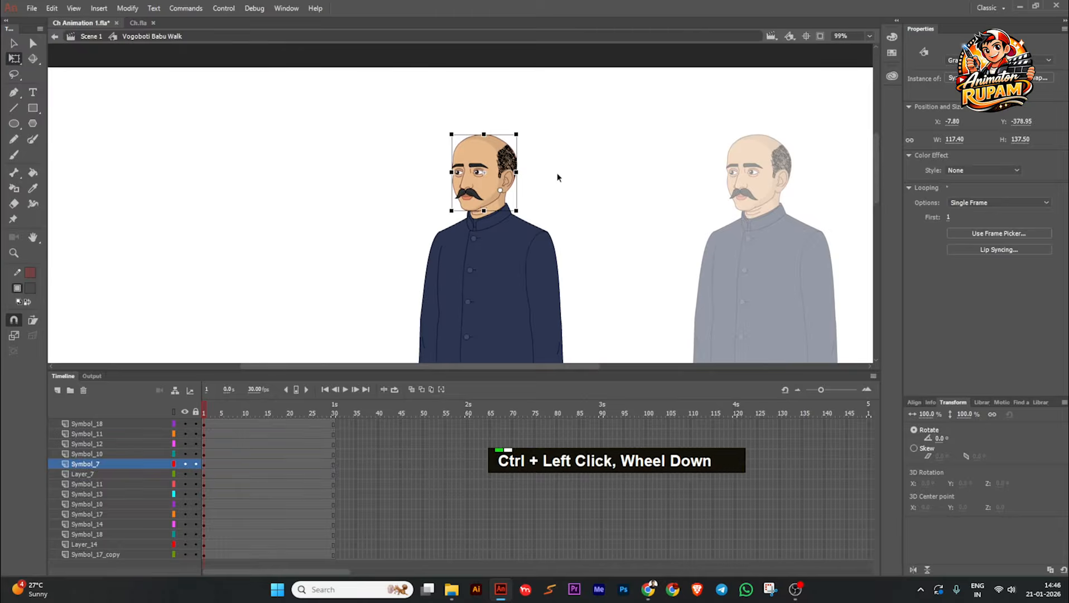
Step: Deselect the head and save the document
{"action": "left_click", "coordinate": [557, 178], "text": "ctrl"}
{"action": "scroll", "coordinate": [557, 177], "scroll_direction": "down", "scroll_amount": 3}
{"action": "key", "text": "ctrl+s"}
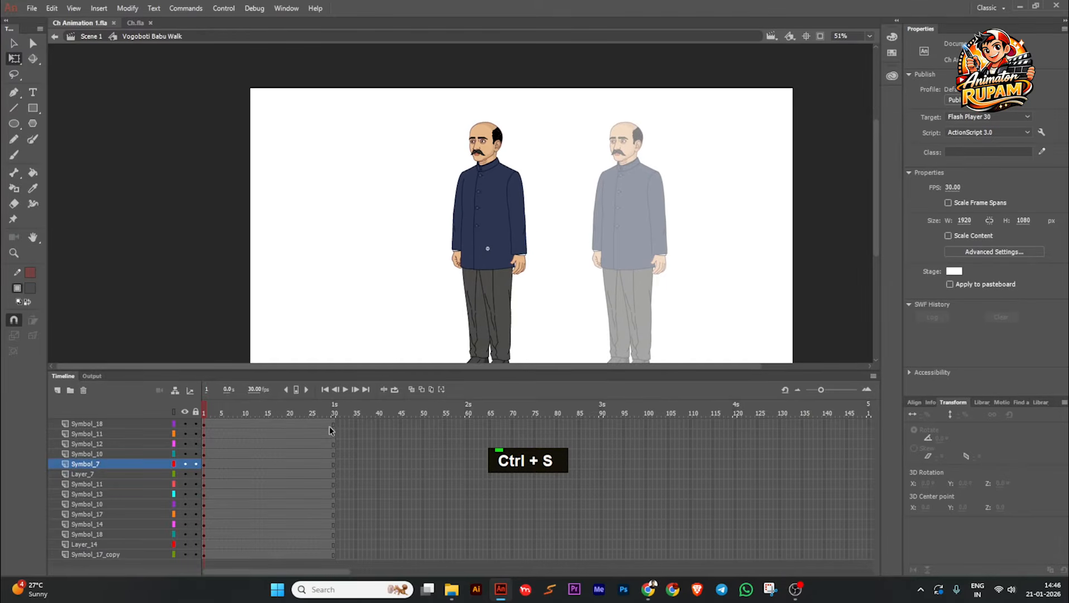
{"action": "middle_click", "coordinate": [423, 264]}
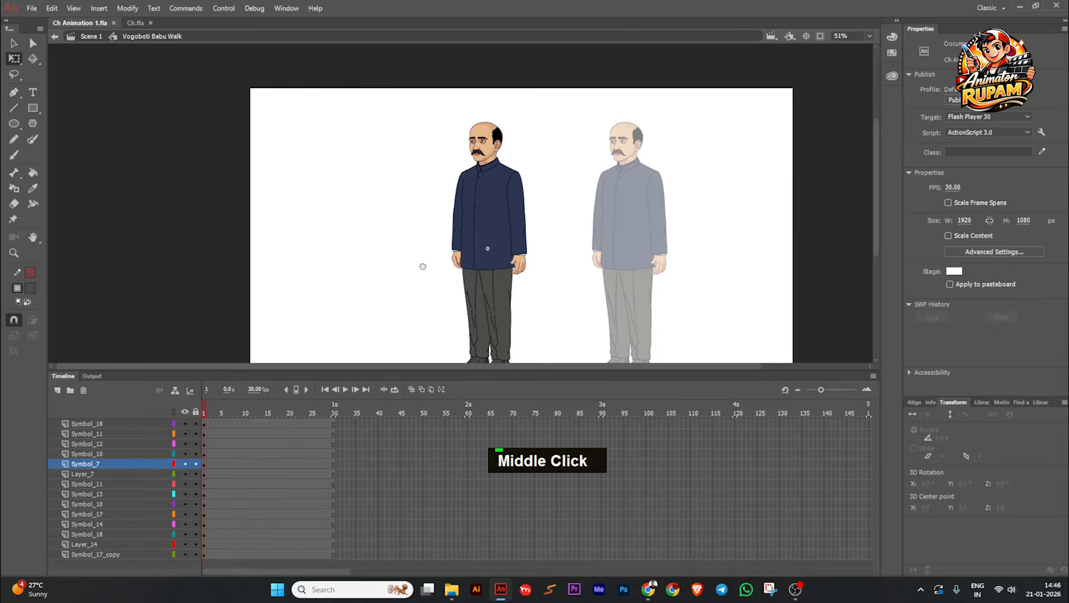
{"action": "key", "text": "ctrl+s"}
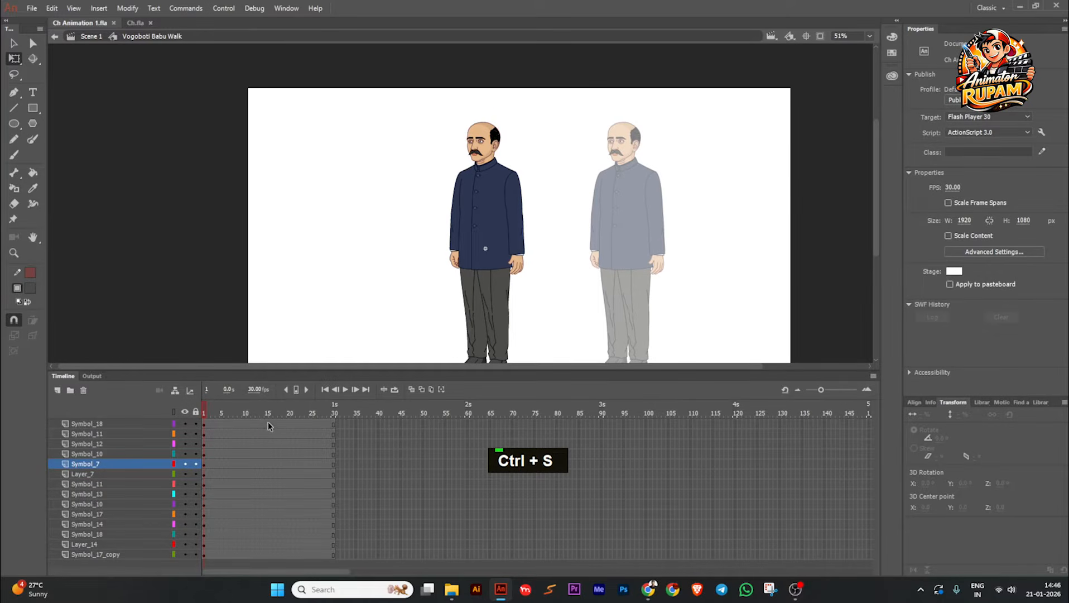
Step: Insert keyframes at frame 15 on all layers of the walk symbol and return to frame 1
{"action": "left_click_drag", "start_coordinate": [267, 423], "coordinate": [268, 553]}
{"action": "key", "text": "F6"}
{"action": "left_click", "coordinate": [258, 412]}
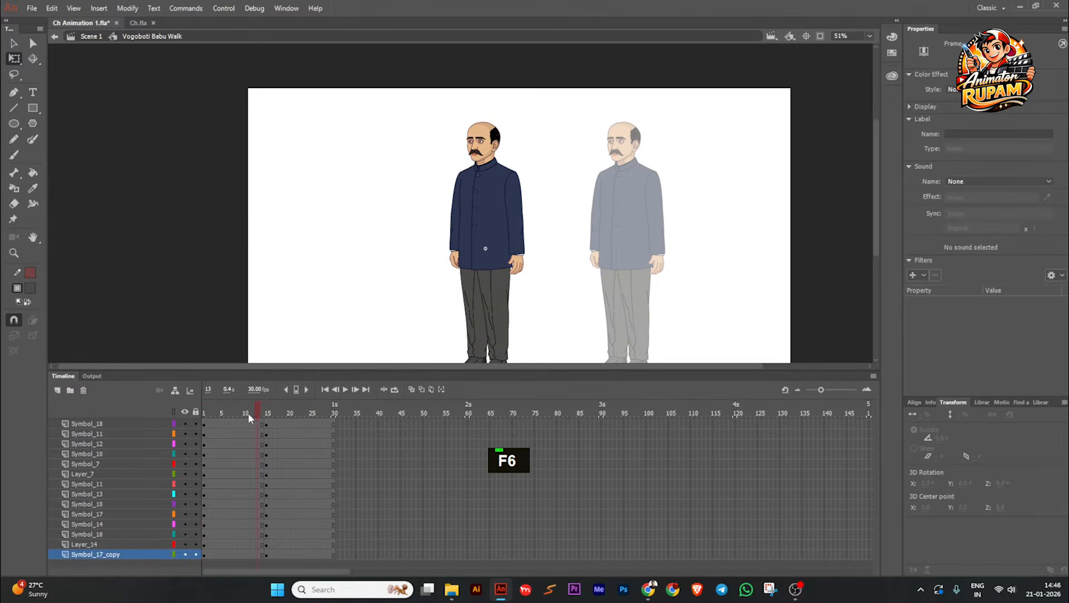
{"action": "left_click", "coordinate": [245, 412]}
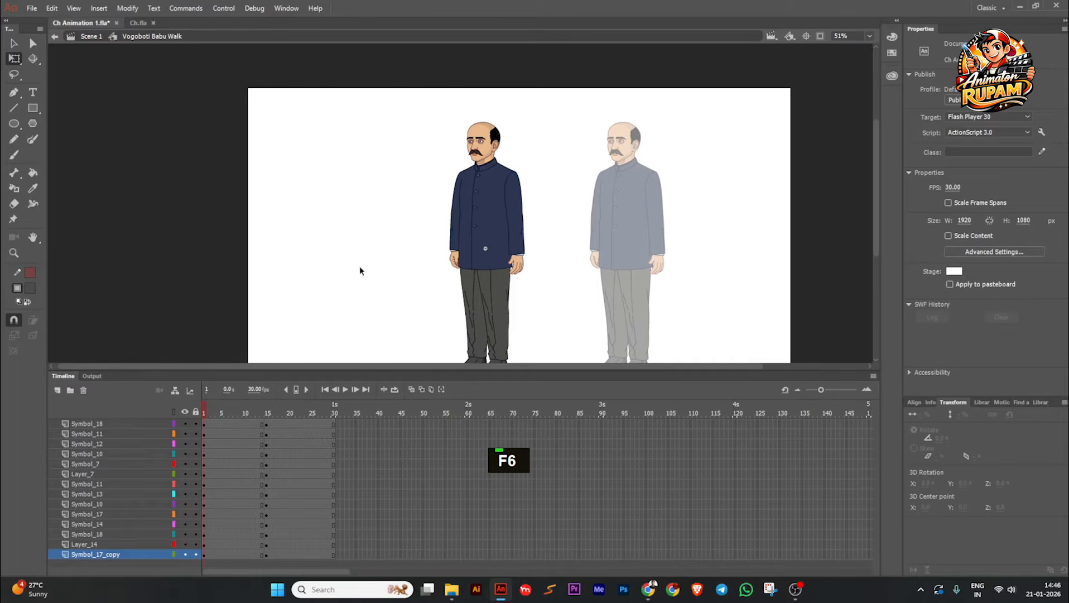
Step: Clear the keyframes at frame 15 on all layers of the walk symbol
{"action": "scroll", "coordinate": [424, 255], "scroll_direction": "up", "scroll_amount": 3}
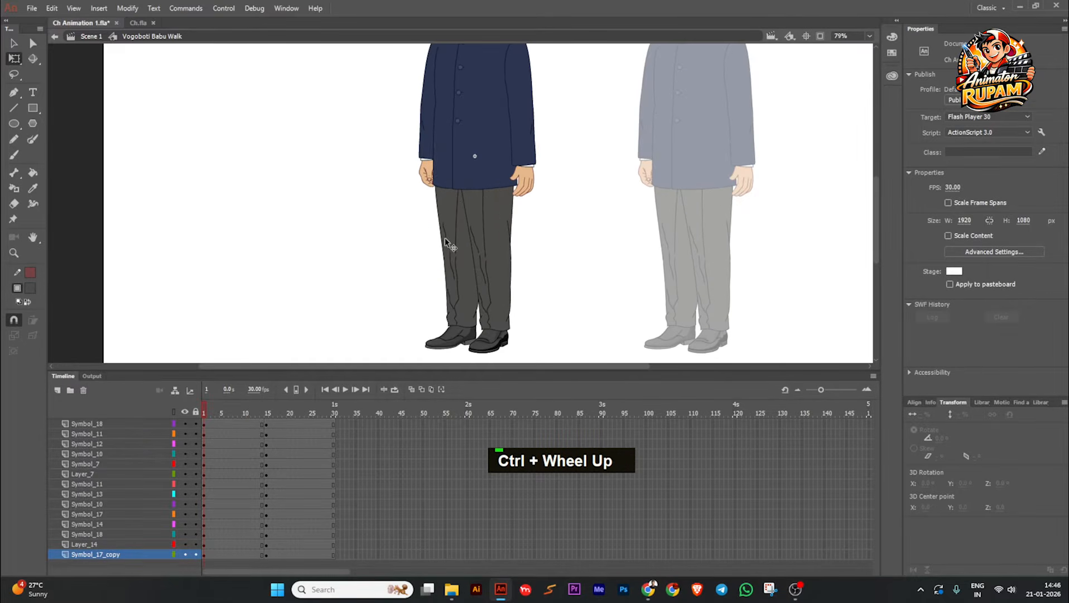
{"action": "left_click", "coordinate": [446, 241]}
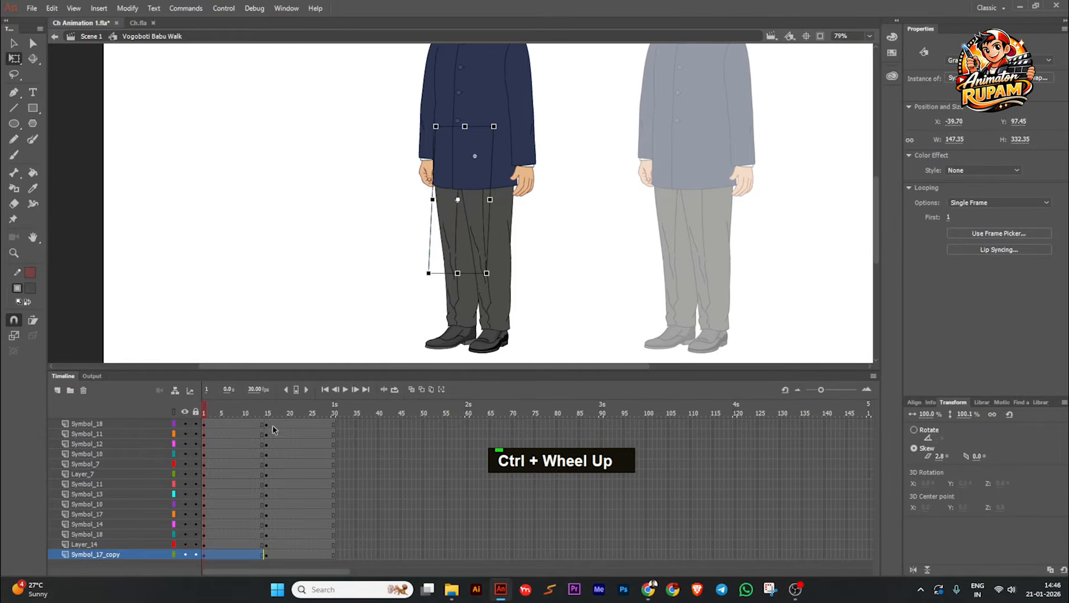
{"action": "left_click_drag", "start_coordinate": [267, 424], "coordinate": [266, 554]}
{"action": "key", "text": "shift+F6"}
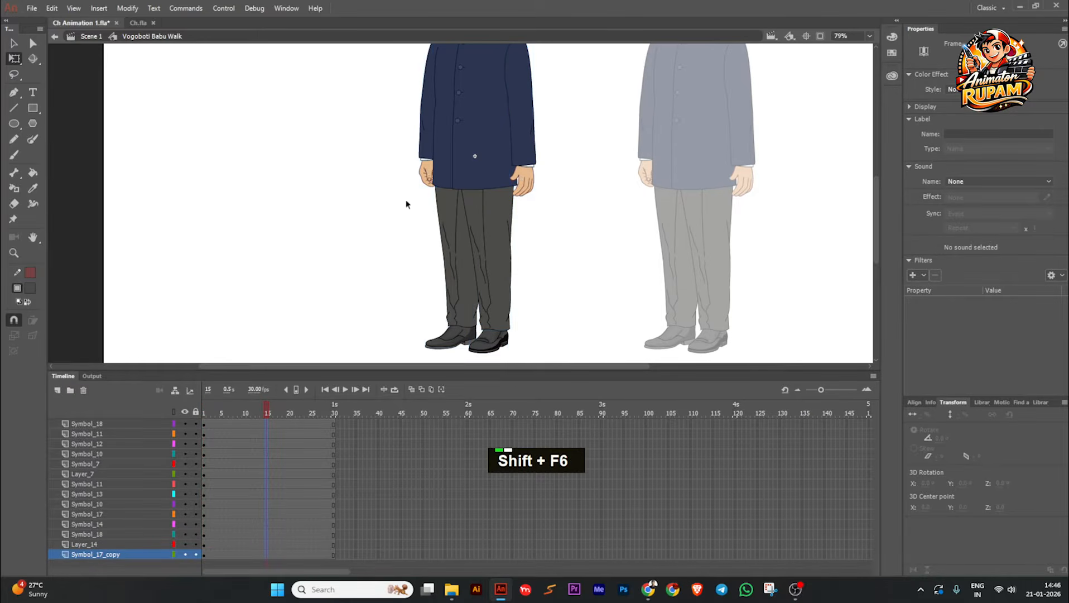
Step: Move the far leg's pivot point up to the hip, try rotating the leg, and undo the rotation
{"action": "double_click", "coordinate": [454, 203]}
{"action": "scroll", "coordinate": [455, 202], "scroll_direction": "up", "scroll_amount": 2}
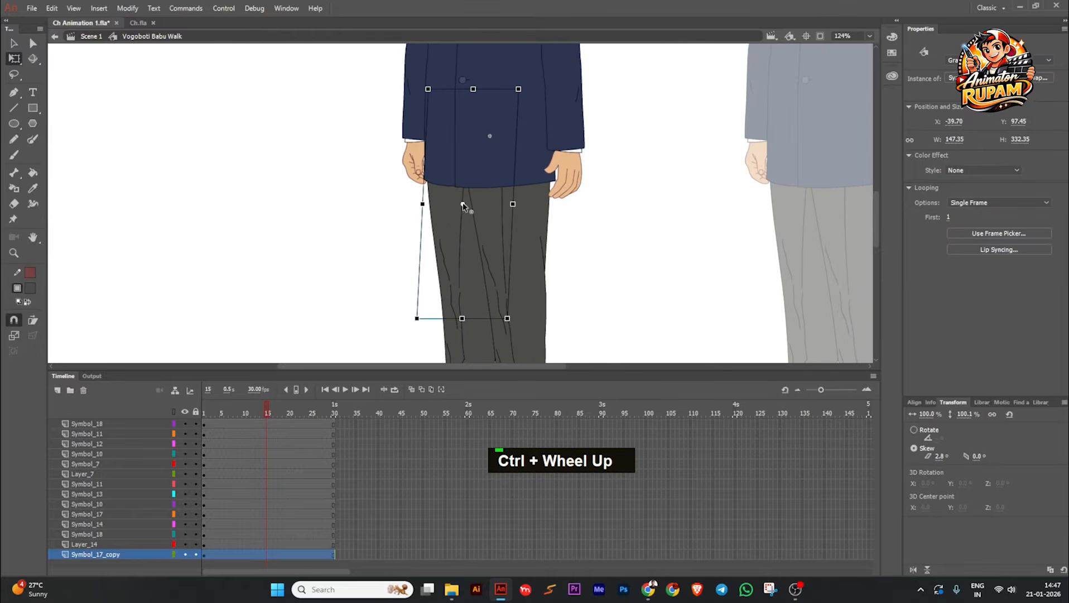
{"action": "scroll", "coordinate": [475, 91], "scroll_direction": "down", "scroll_amount": 3, "text": "ctrl"}
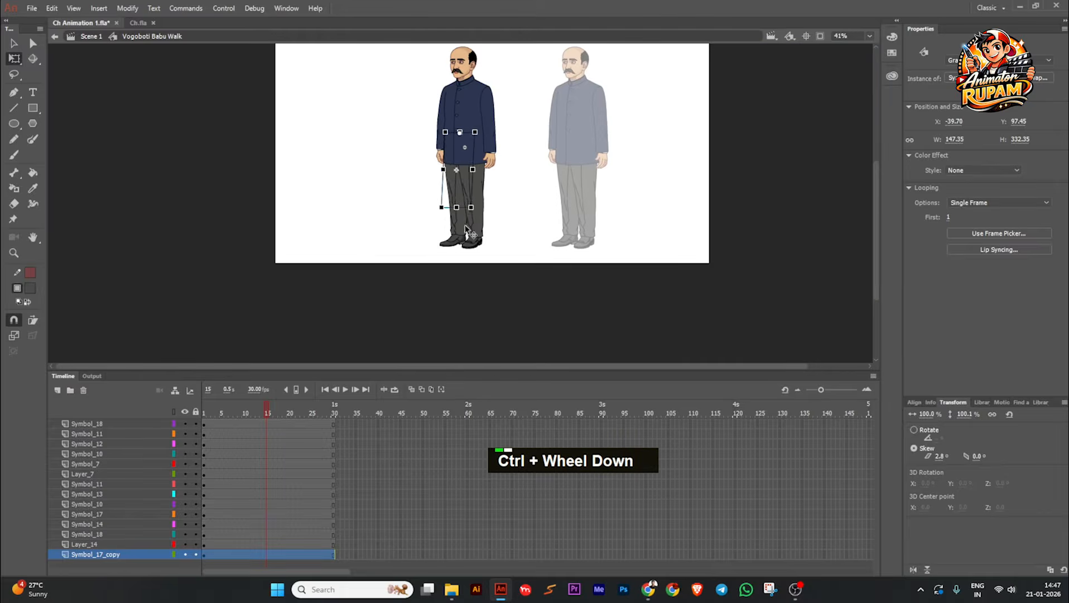
{"action": "mouse_move", "coordinate": [472, 222]}
{"action": "left_mouse_down"}
{"action": "mouse_move", "coordinate": [447, 230]}
{"action": "mouse_move", "coordinate": [458, 225]}
{"action": "left_mouse_up"}
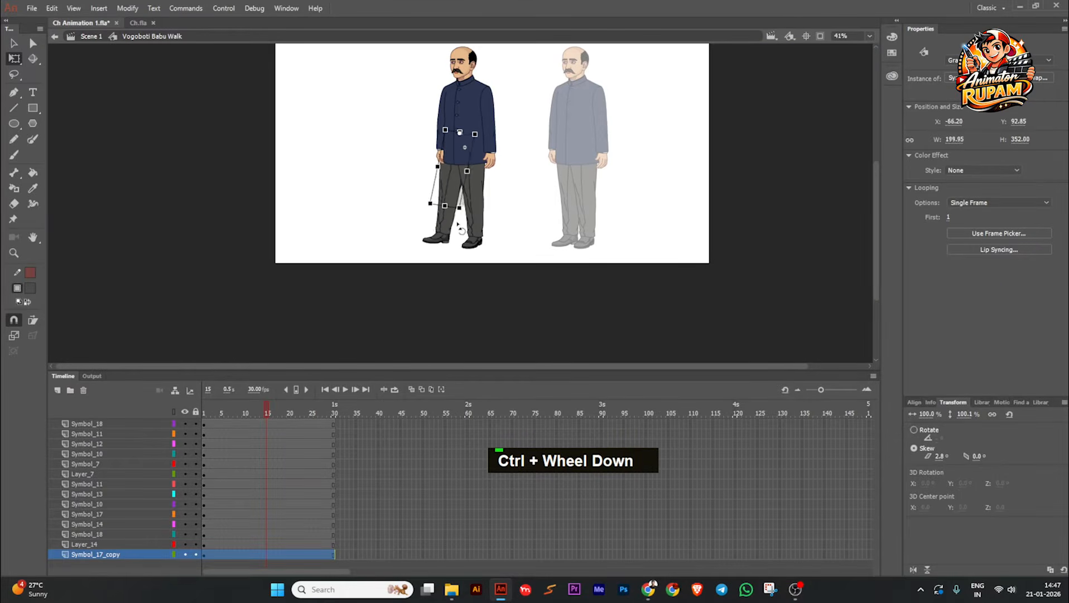
{"action": "key", "text": "ctrl+z"}
Step: Insert keyframes at frame 15 on all layers of the walk symbol again
{"action": "scroll", "coordinate": [526, 202], "scroll_direction": "up", "scroll_amount": 3, "text": "ctrl"}
{"action": "left_click", "coordinate": [525, 202]}
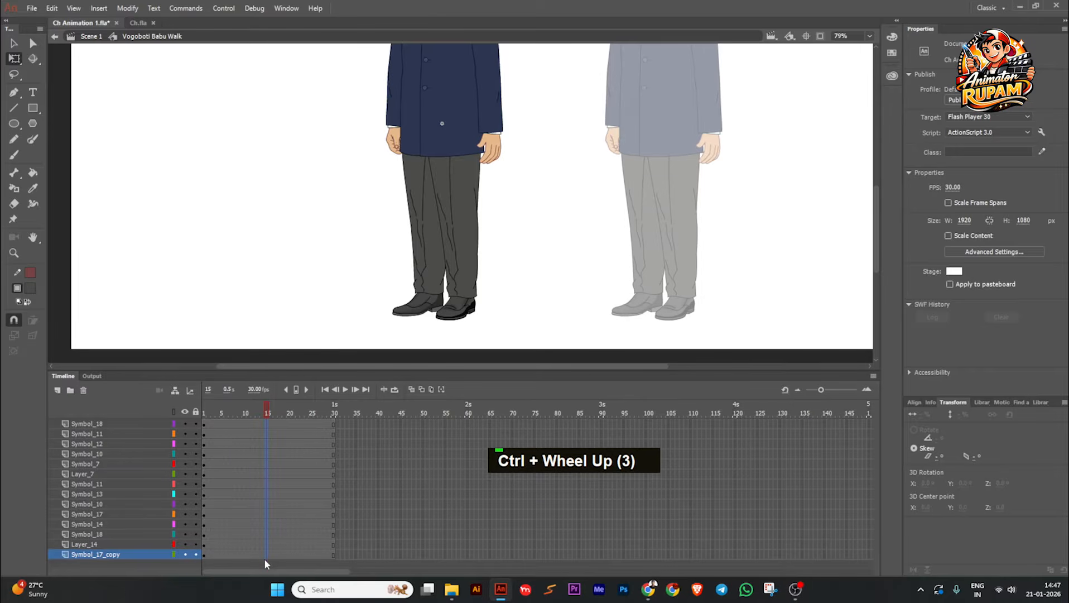
{"action": "key", "text": "F6"}
Step: At frame 8, rotate the far leg forward and the near leg back to about -7° to form a stride
{"action": "left_click_drag", "start_coordinate": [265, 413], "coordinate": [235, 413]}
{"action": "left_click", "coordinate": [426, 233]}
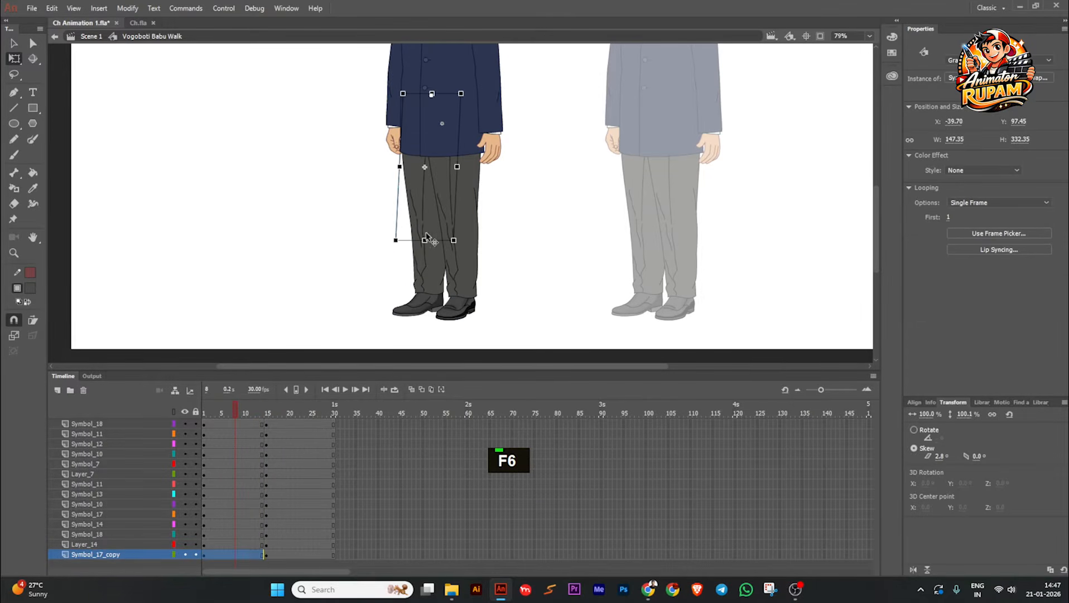
{"action": "left_click_drag", "start_coordinate": [454, 252], "coordinate": [507, 250]}
{"action": "left_click", "coordinate": [460, 207]}
{"action": "scroll", "coordinate": [405, 175], "scroll_direction": "up", "scroll_amount": 2}
{"action": "left_click", "coordinate": [406, 175]}
{"action": "scroll", "coordinate": [404, 176], "scroll_direction": "down", "scroll_amount": 1}
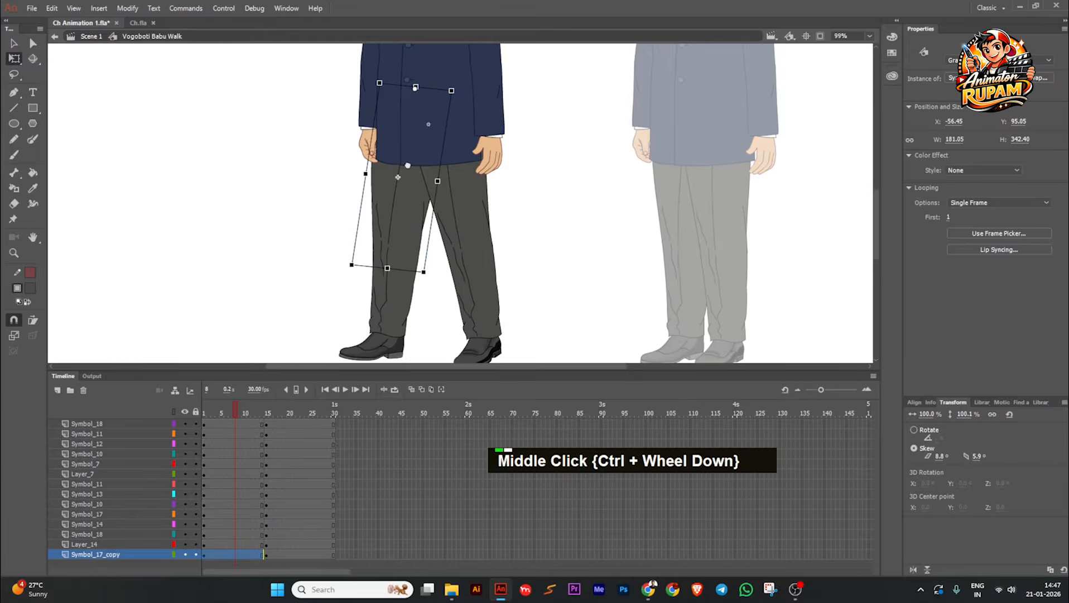
Step: Shift both legs inward under the coat, the far leg to X about -51.6 and the near leg to about 34.9
{"action": "scroll", "coordinate": [398, 177], "scroll_direction": "up", "scroll_amount": 2}
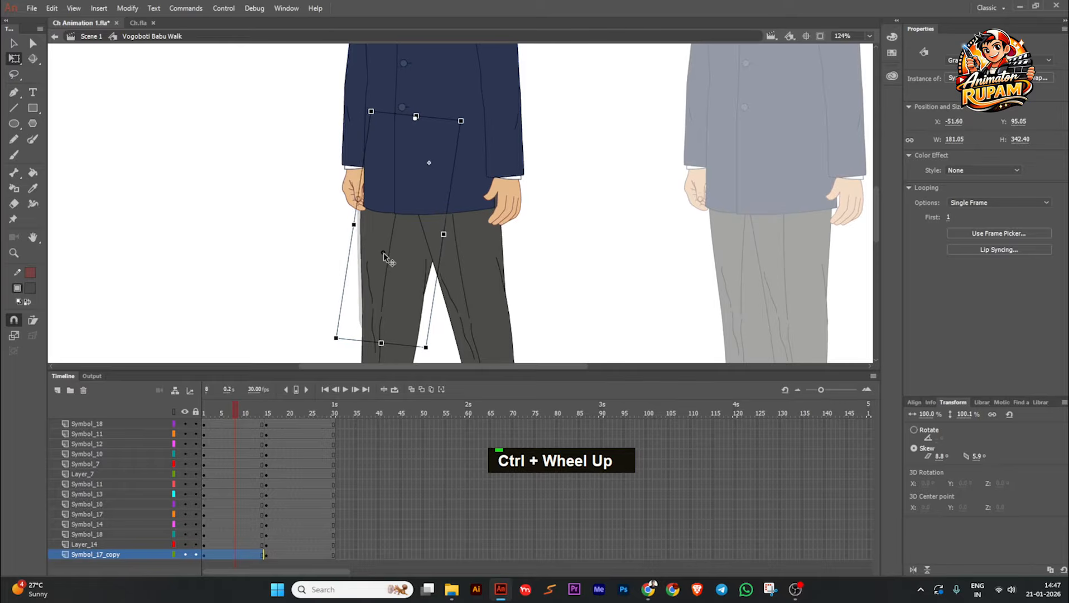
{"action": "left_click", "coordinate": [442, 246]}
{"action": "scroll", "coordinate": [443, 246], "scroll_direction": "up", "scroll_amount": 2}
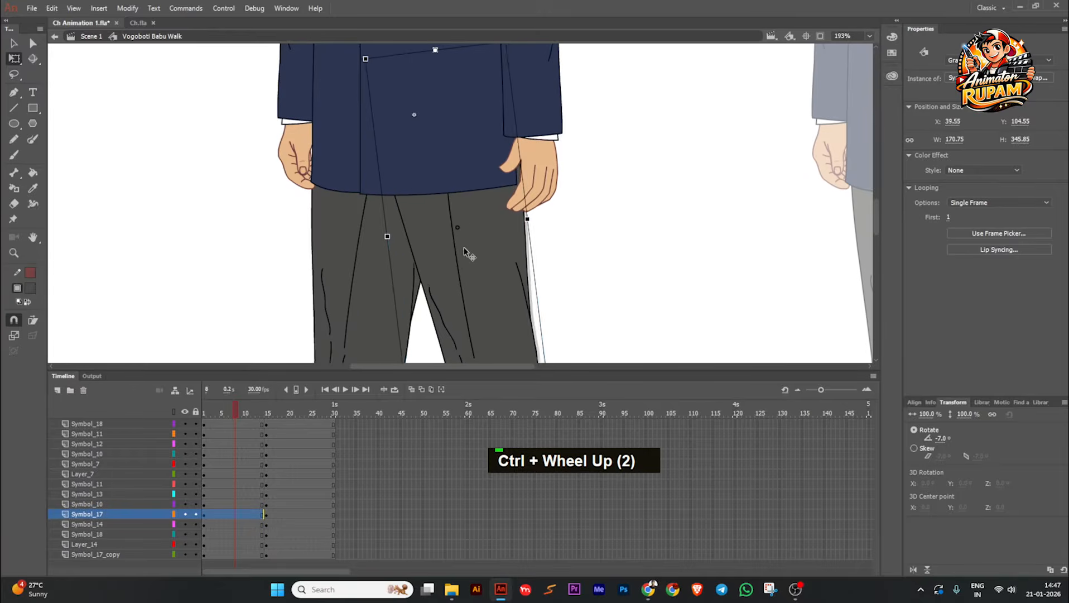
{"action": "scroll", "coordinate": [460, 226], "scroll_direction": "down", "scroll_amount": 1}
{"action": "left_click", "coordinate": [531, 255]}
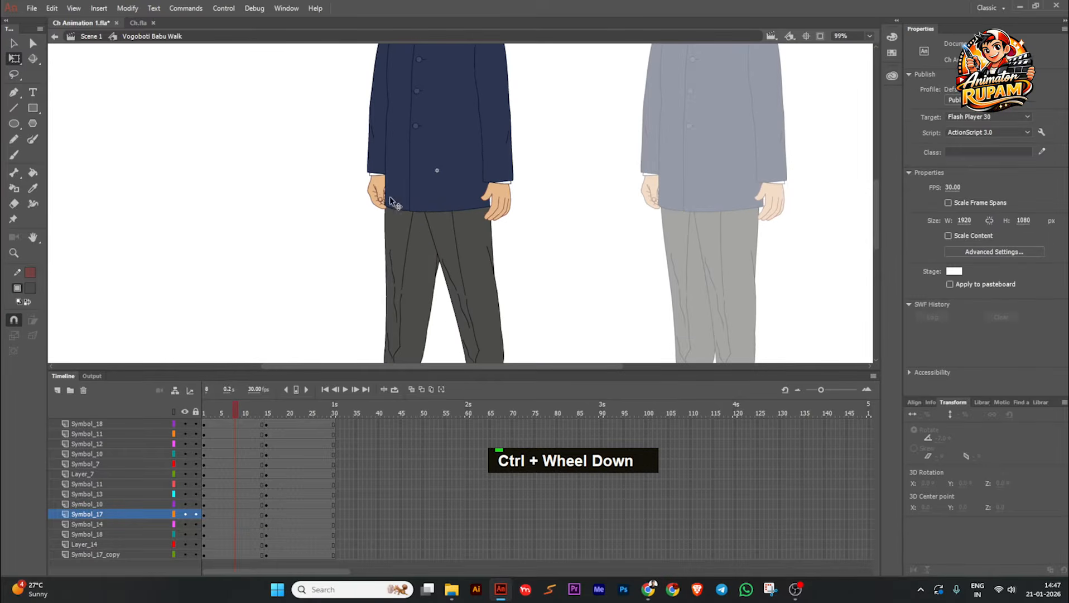
Step: Rotate the far arm's forearm and hand slightly outward, away from the coat
{"action": "left_click", "coordinate": [381, 193]}
{"action": "scroll", "coordinate": [379, 189], "scroll_direction": "down", "scroll_amount": 1}
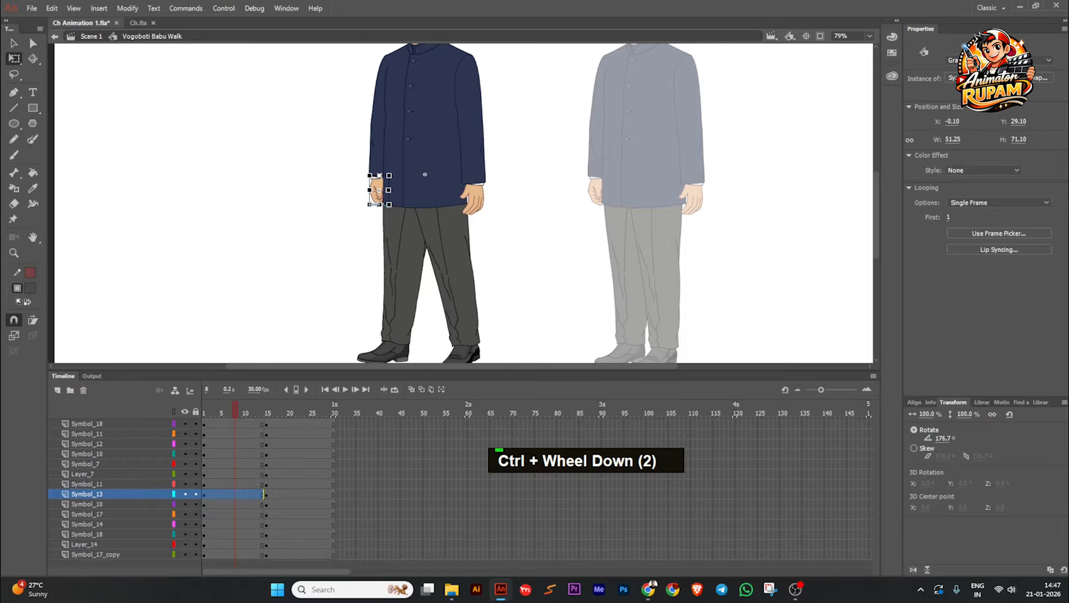
{"action": "left_click", "coordinate": [376, 158]}
{"action": "left_click_drag", "start_coordinate": [361, 189], "coordinate": [355, 186]}
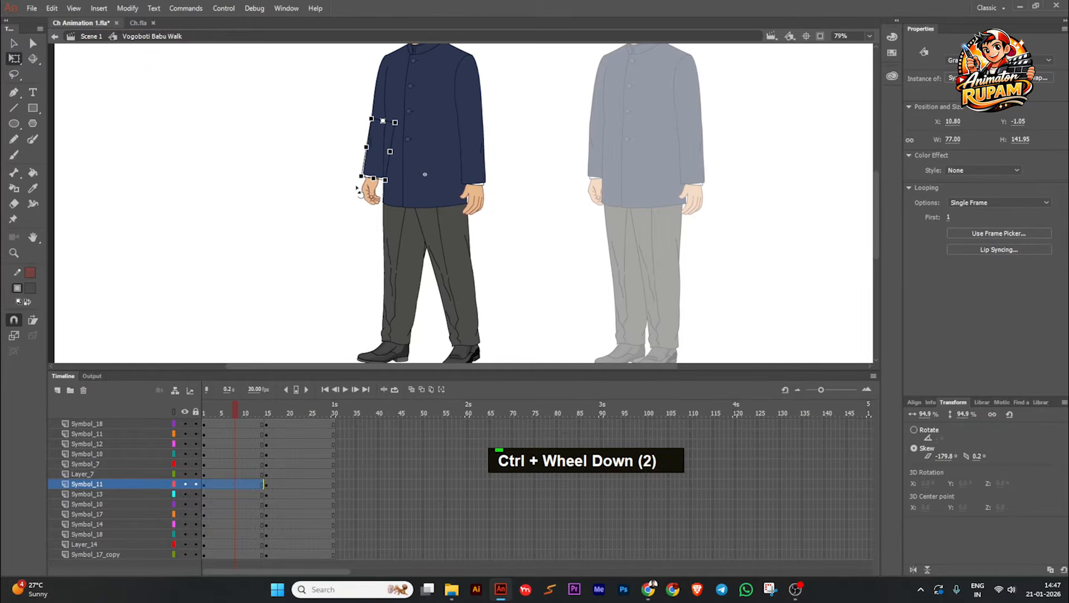
{"action": "left_click", "coordinate": [357, 220]}
Step: Rotate the near arm's forearm forward so its hand swings in front of the coat
{"action": "scroll", "coordinate": [410, 237], "scroll_direction": "down", "scroll_amount": 2}
{"action": "middle_click", "coordinate": [435, 221]}
{"action": "scroll", "coordinate": [437, 224], "scroll_direction": "up", "scroll_amount": 2}
{"action": "left_click", "coordinate": [455, 200]}
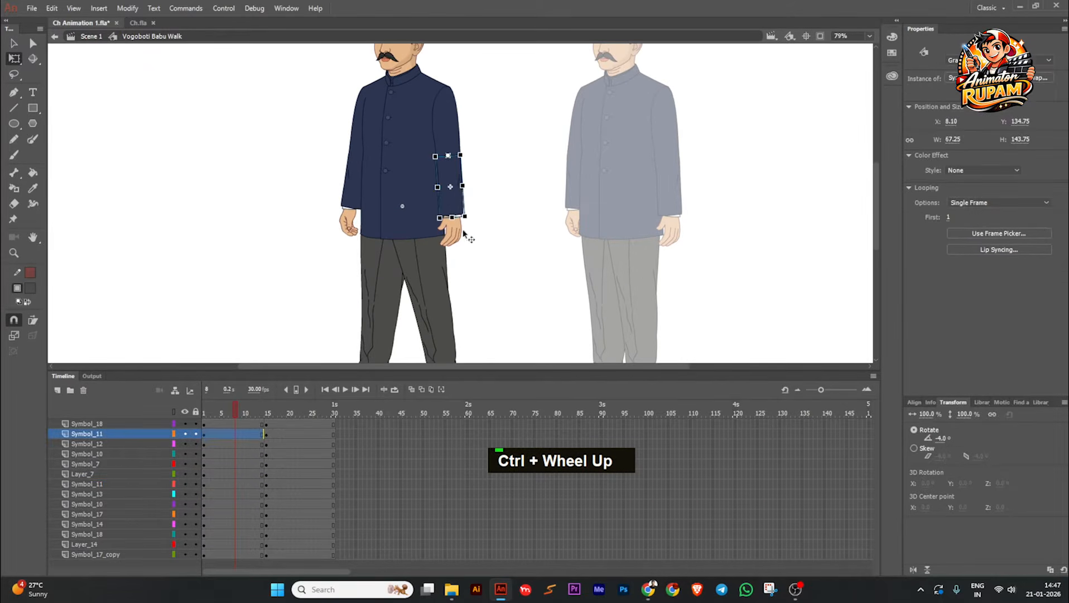
{"action": "left_click_drag", "start_coordinate": [458, 229], "coordinate": [451, 228]}
{"action": "left_click", "coordinate": [463, 217]}
{"action": "scroll", "coordinate": [461, 216], "scroll_direction": "down", "scroll_amount": 2}
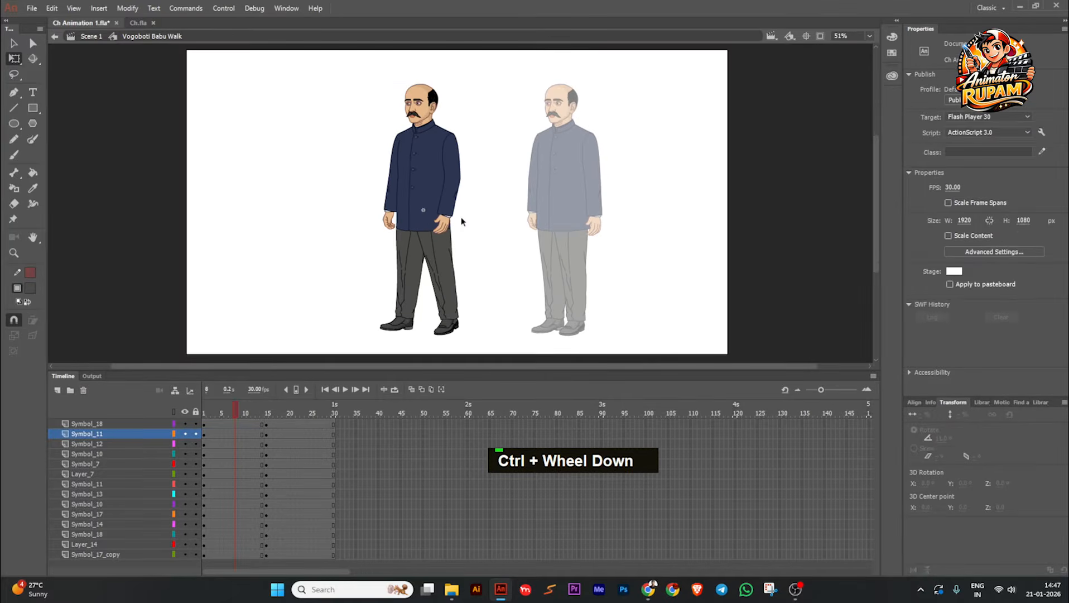
Step: Widen the stride by rotating the near leg to about -9.5° and nudge it inward at the hip
{"action": "scroll", "coordinate": [441, 271], "scroll_direction": "up", "scroll_amount": 2}
{"action": "left_click", "coordinate": [433, 244]}
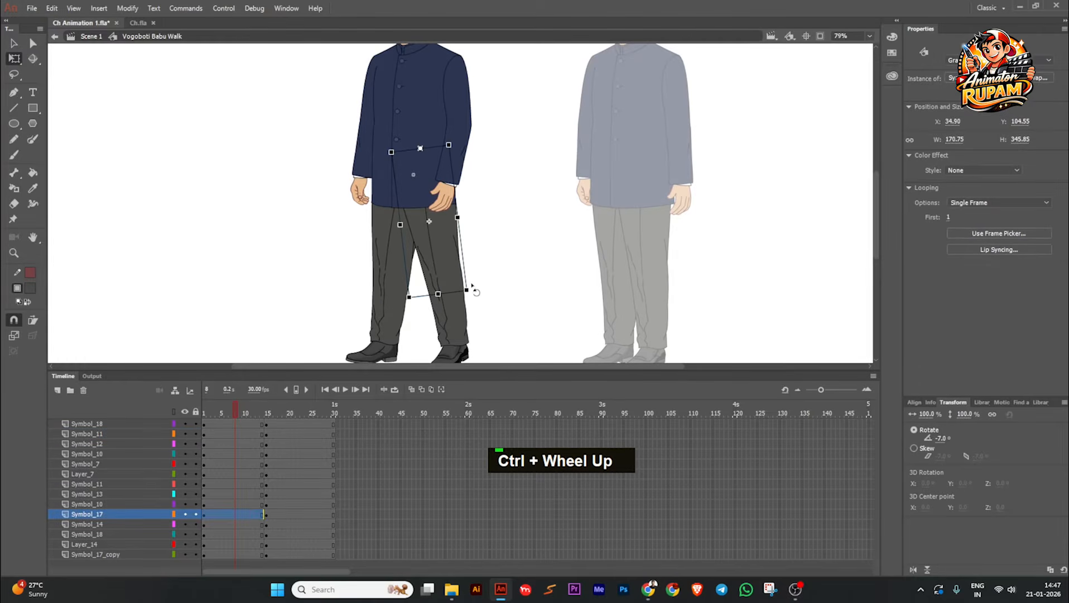
{"action": "left_click_drag", "start_coordinate": [470, 288], "coordinate": [480, 287]}
{"action": "scroll", "coordinate": [465, 227], "scroll_direction": "up", "scroll_amount": 3}
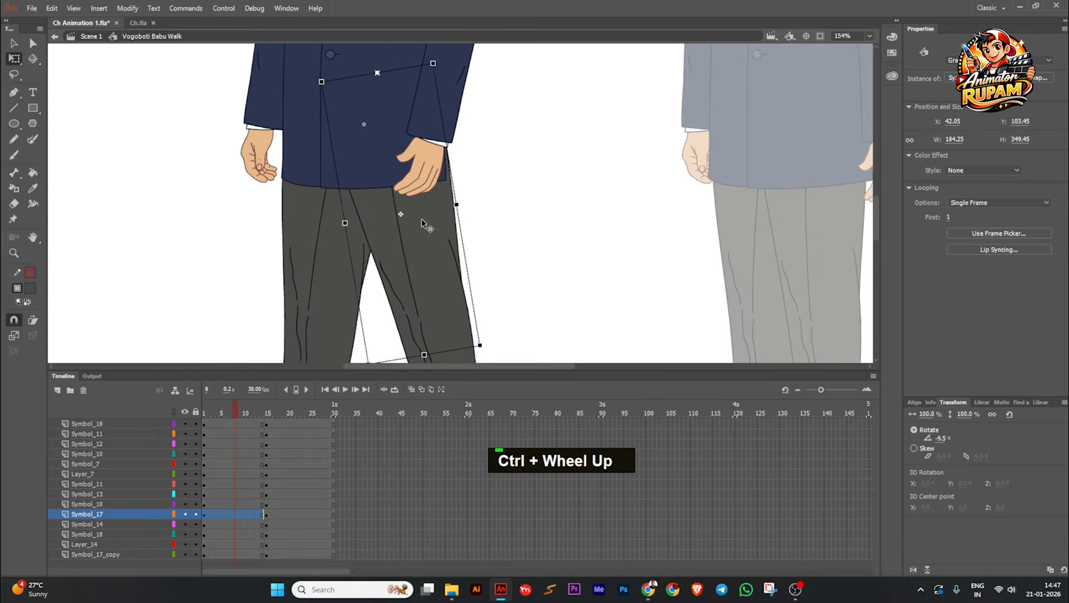
{"action": "left_click_drag", "start_coordinate": [426, 223], "coordinate": [419, 224]}
{"action": "left_click", "coordinate": [457, 223]}
{"action": "scroll", "coordinate": [473, 213], "scroll_direction": "down", "scroll_amount": 3}
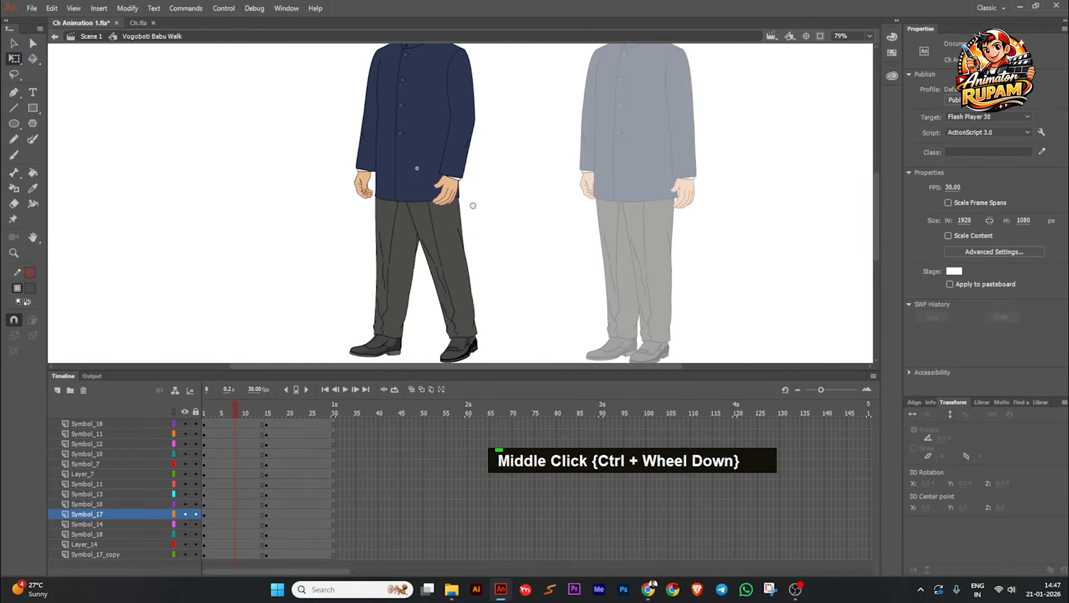
Step: Rotate the near upper arm at the shoulder so the whole arm swings forward across the coat
{"action": "middle_click", "coordinate": [371, 197]}
{"action": "scroll", "coordinate": [392, 226], "scroll_direction": "up", "scroll_amount": 1}
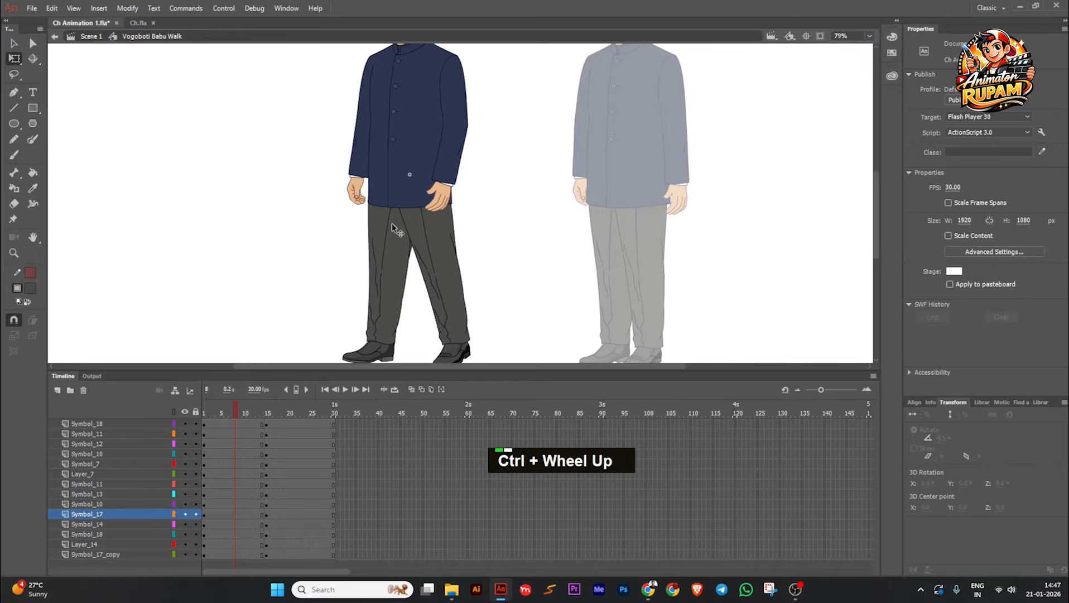
{"action": "left_click", "coordinate": [456, 104]}
{"action": "left_click_drag", "start_coordinate": [473, 145], "coordinate": [465, 147]}
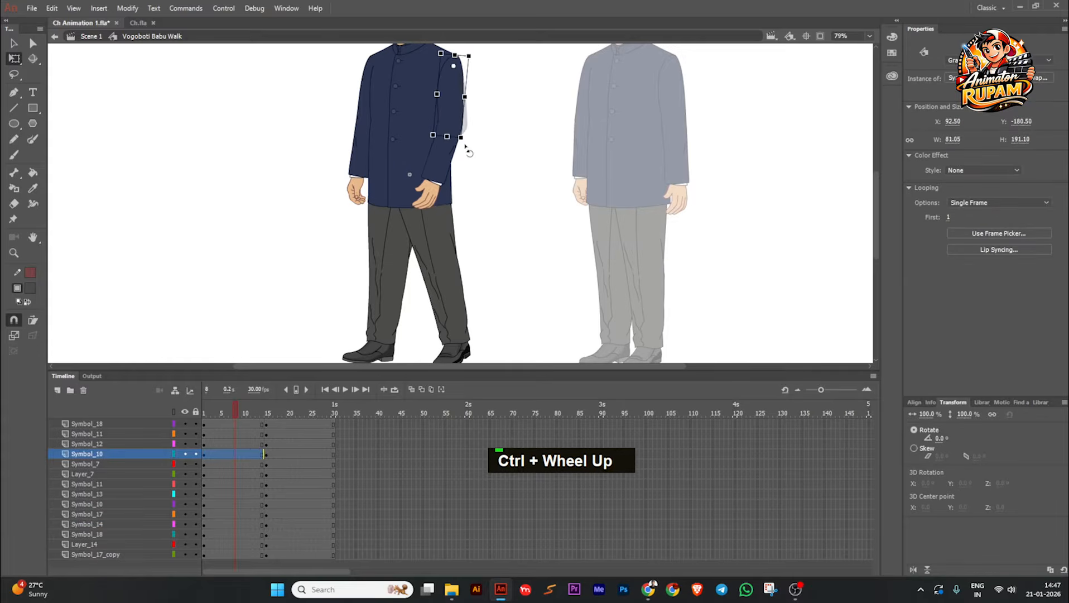
{"action": "left_click", "coordinate": [474, 146]}
Step: Rotate the far forearm further outward, and turn the far upper arm at the shoulder so the arm tucks behind the coat
{"action": "scroll", "coordinate": [403, 199], "scroll_direction": "up", "scroll_amount": 1}
{"action": "left_click", "coordinate": [364, 159]}
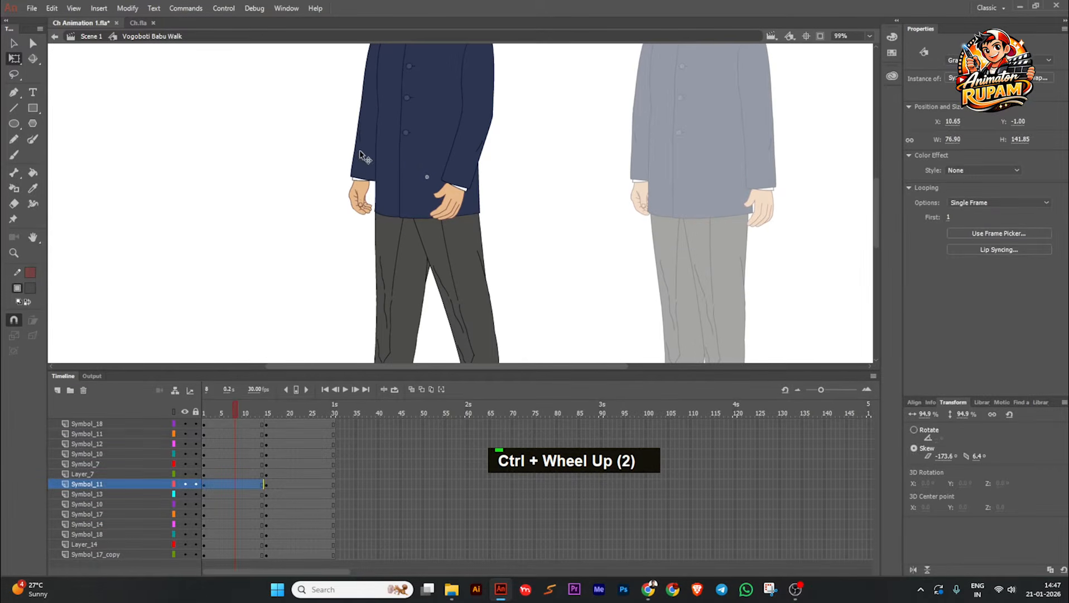
{"action": "left_click_drag", "start_coordinate": [343, 185], "coordinate": [336, 183]}
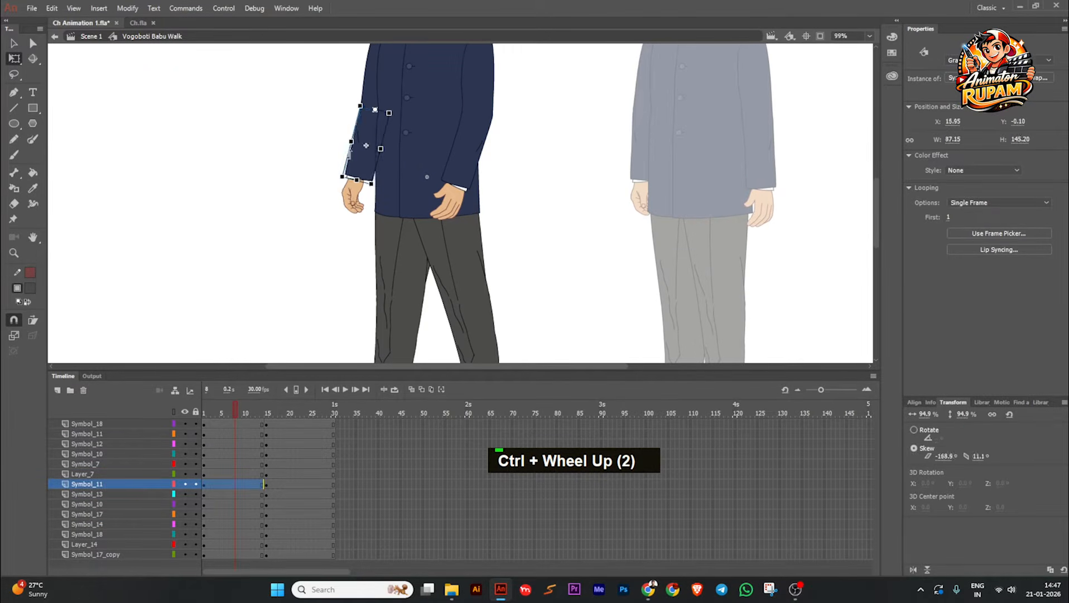
{"action": "left_click", "coordinate": [368, 90]}
{"action": "left_click_drag", "start_coordinate": [363, 140], "coordinate": [374, 140]}
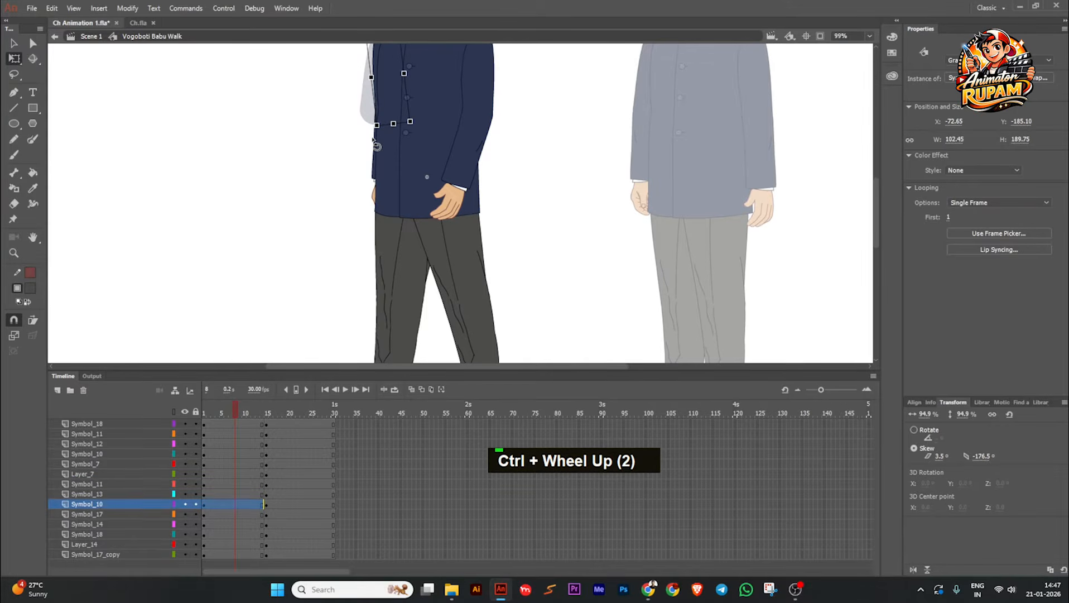
{"action": "scroll", "coordinate": [367, 115], "scroll_direction": "down", "scroll_amount": 2}
{"action": "scroll", "coordinate": [358, 95], "scroll_direction": "up", "scroll_amount": 2}
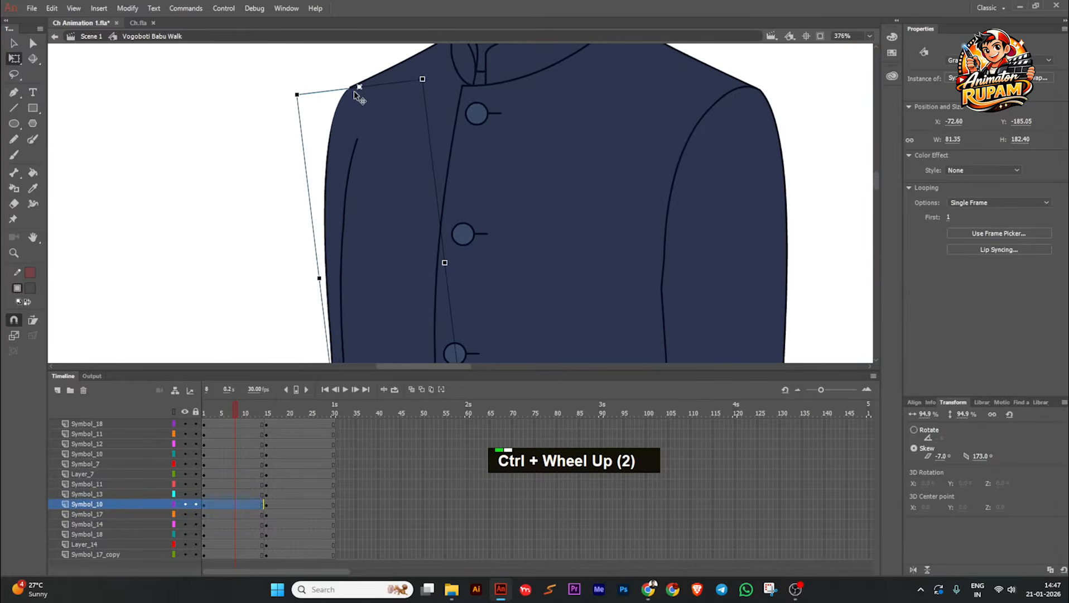
{"action": "scroll", "coordinate": [354, 90], "scroll_direction": "down", "scroll_amount": 4}
{"action": "scroll", "coordinate": [437, 232], "scroll_direction": "down", "scroll_amount": 2}
{"action": "middle_click", "coordinate": [434, 215]}
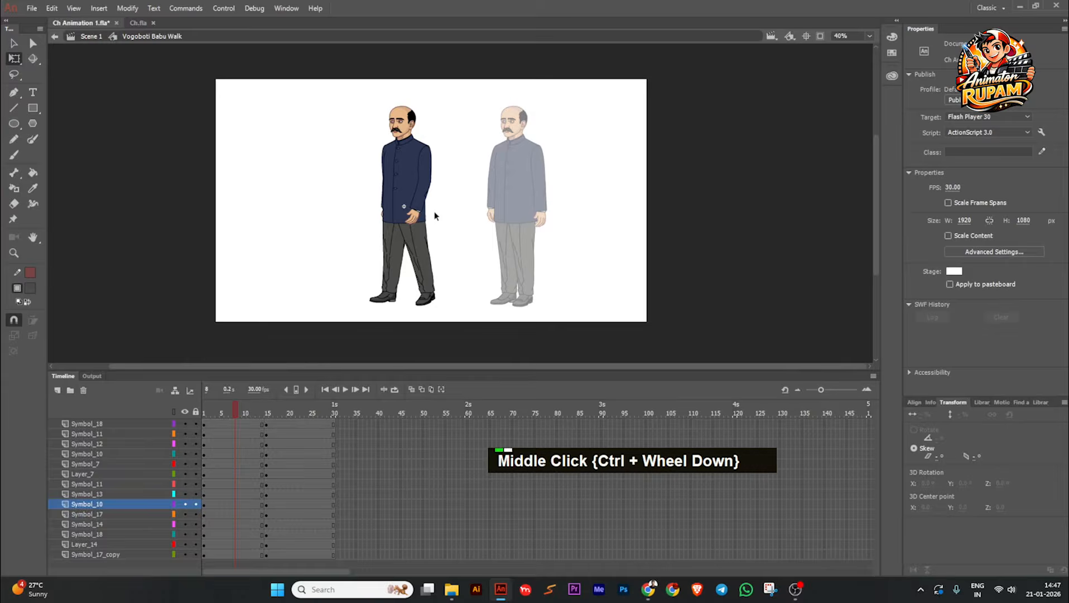
Step: Inside the coat symbol's drawing object, pull the fill edge below the far shoulder inward, and return to the walk symbol
{"action": "scroll", "coordinate": [371, 141], "scroll_direction": "up", "scroll_amount": 6}
{"action": "left_click", "coordinate": [370, 99]}
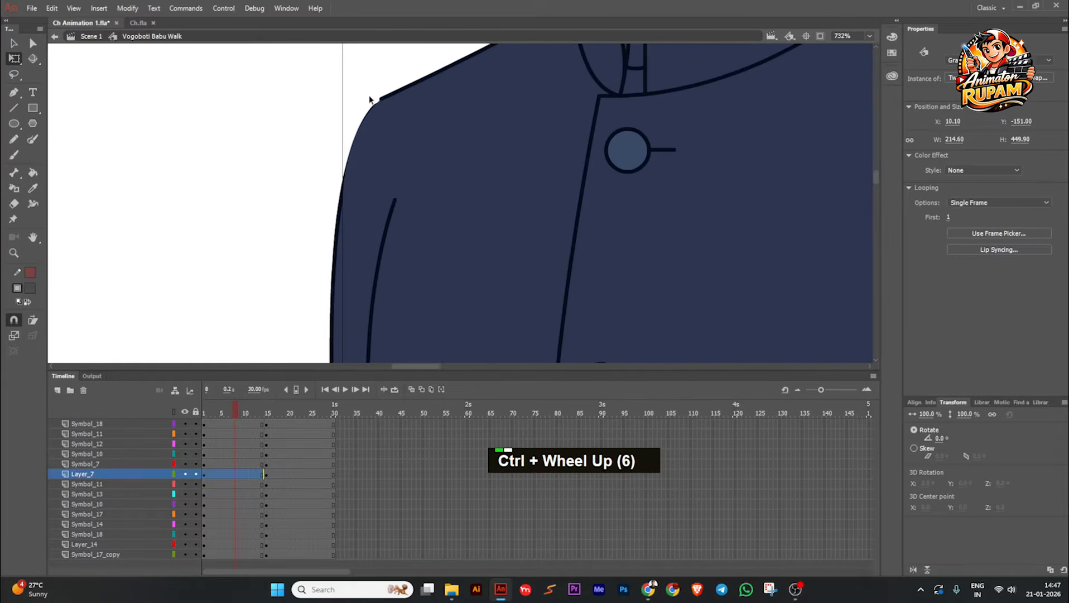
{"action": "double_click", "coordinate": [367, 162]}
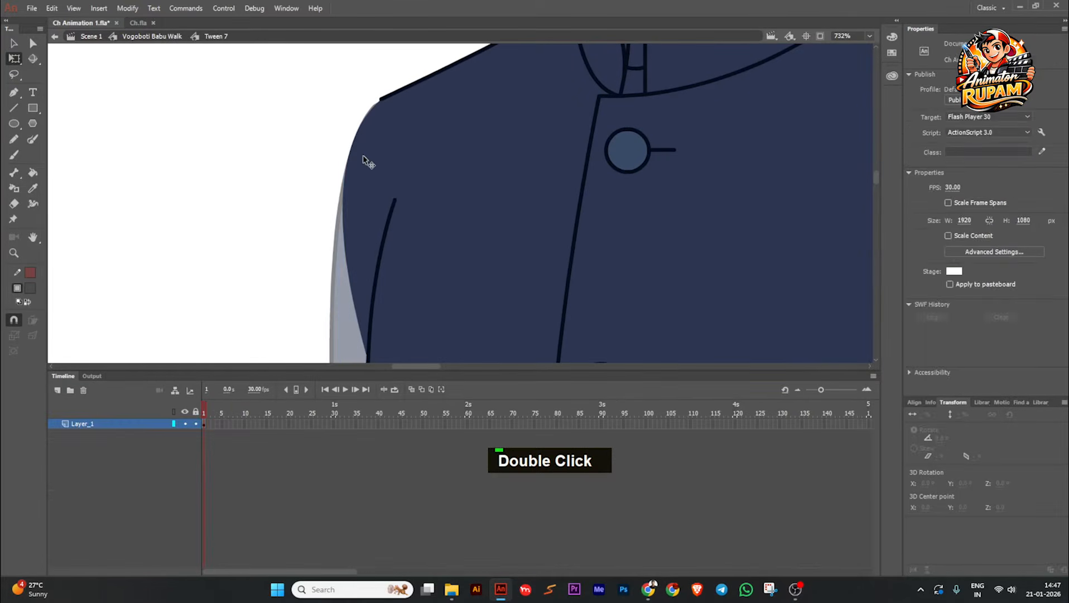
{"action": "double_click", "coordinate": [366, 162]}
{"action": "left_click", "coordinate": [345, 174]}
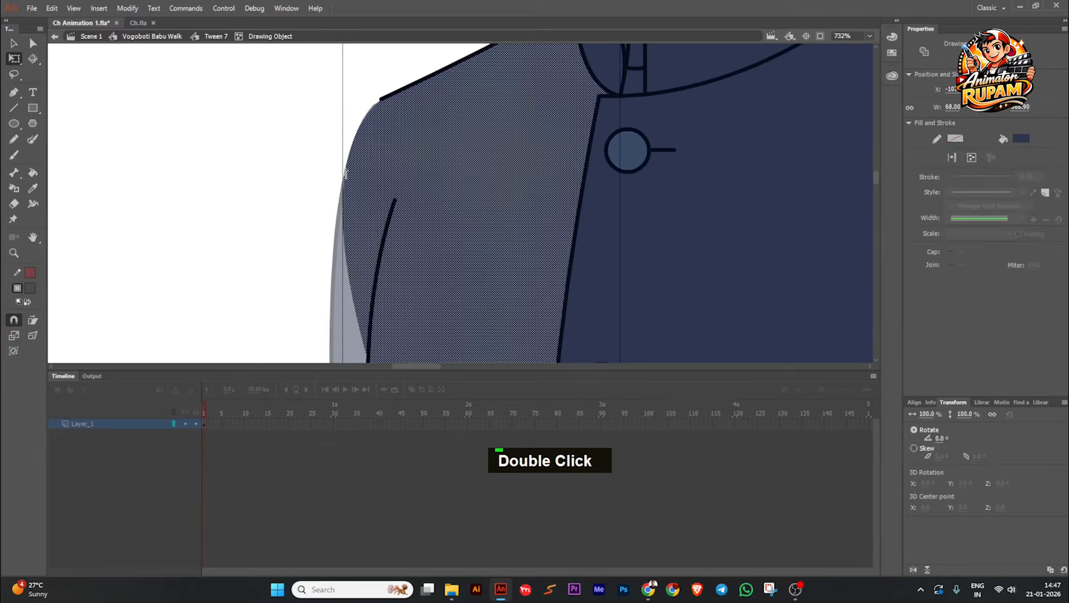
{"action": "left_click", "coordinate": [333, 173]}
{"action": "left_click_drag", "start_coordinate": [348, 179], "coordinate": [367, 191]}
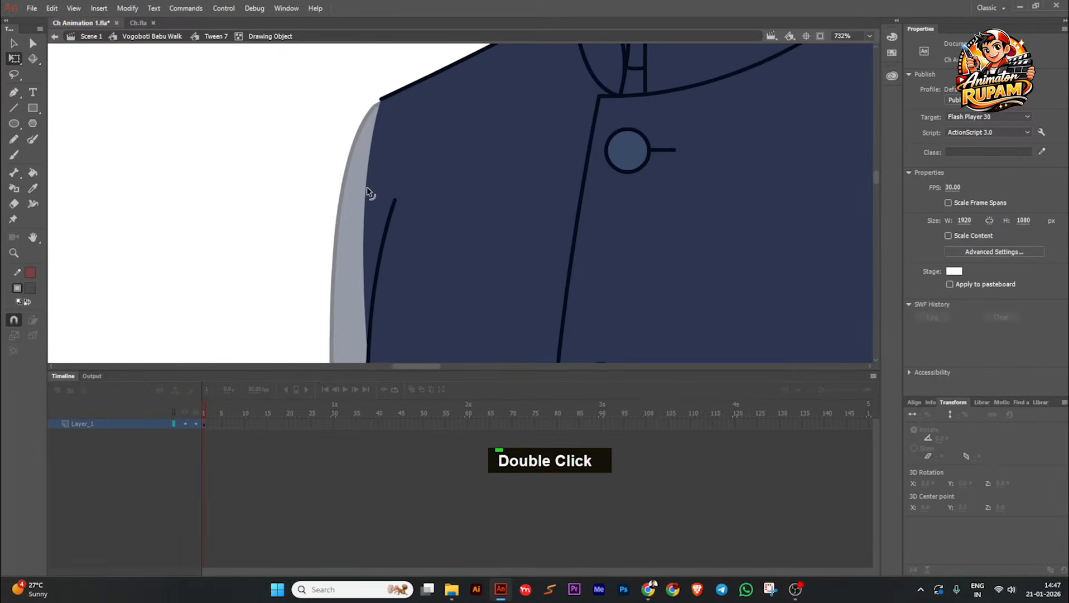
{"action": "double_click", "coordinate": [280, 127]}
{"action": "double_click", "coordinate": [269, 151]}
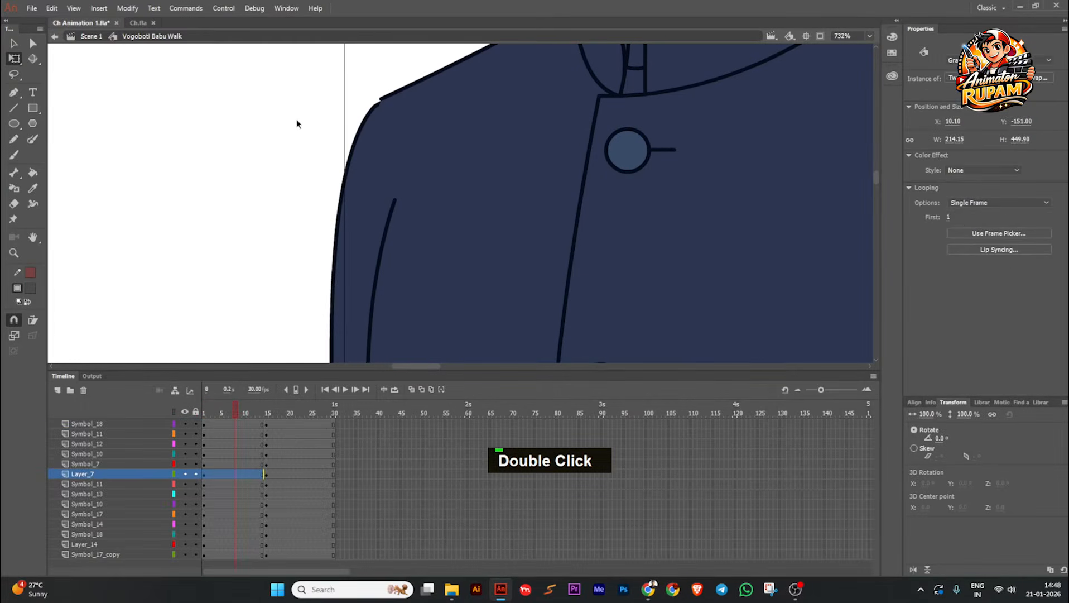
Step: Move the far upper arm up to Y about -186.15 so its outline meets the coat's shoulder line
{"action": "left_click", "coordinate": [366, 115]}
{"action": "scroll", "coordinate": [390, 153], "scroll_direction": "up", "scroll_amount": 3}
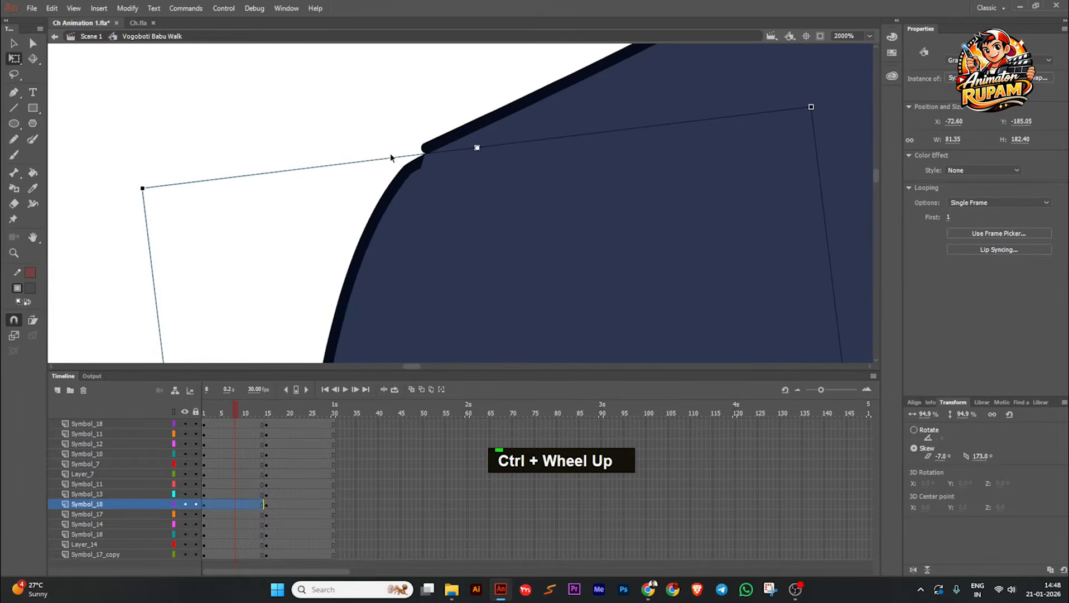
{"action": "left_click_drag", "start_coordinate": [400, 175], "coordinate": [401, 166]}
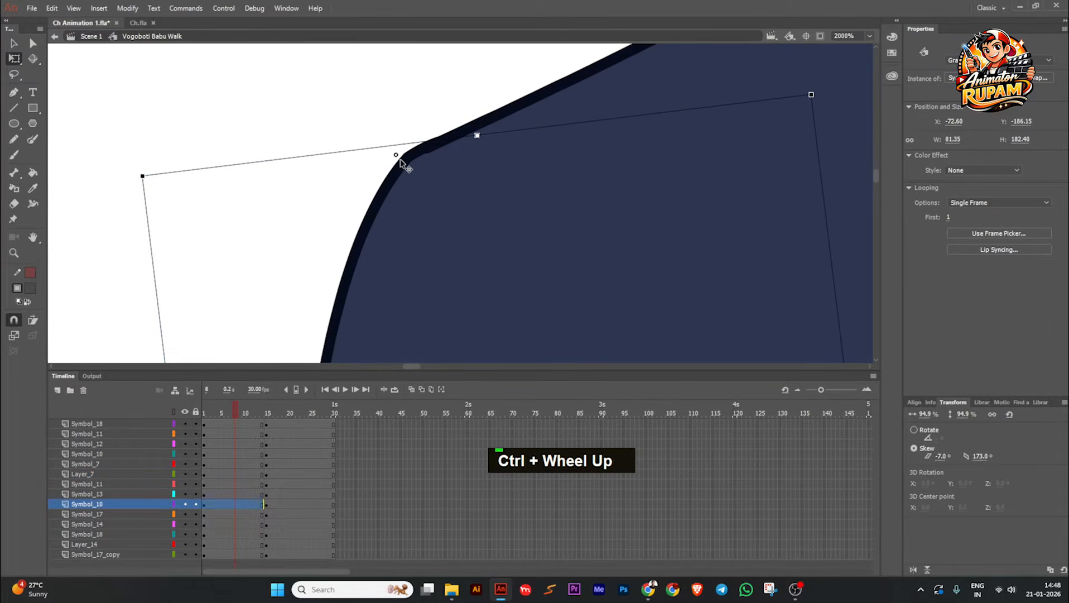
{"action": "left_click", "coordinate": [384, 143]}
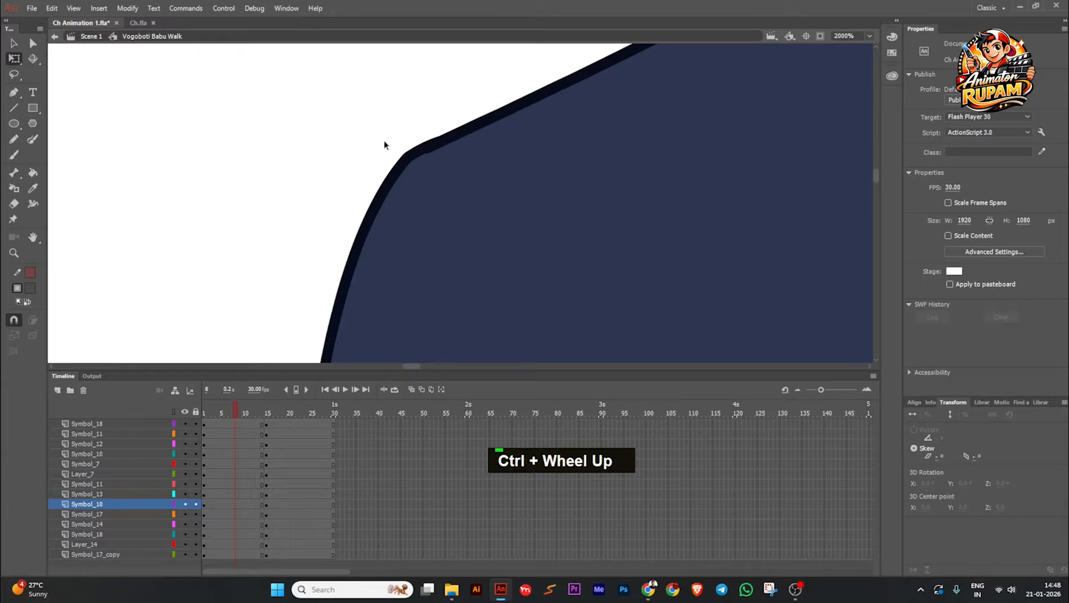
{"action": "scroll", "coordinate": [385, 143], "scroll_direction": "down", "scroll_amount": 5, "text": "ctrl"}
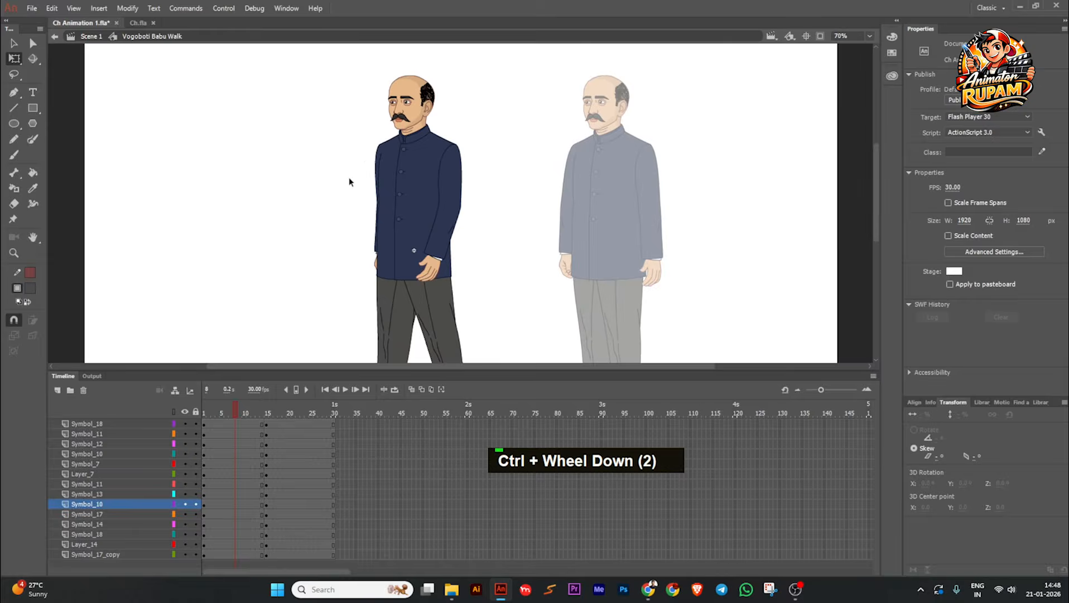
Step: On frame 20, swing the far thigh backward and shift it to X about -11.05 under the coat
{"action": "scroll", "coordinate": [352, 171], "scroll_direction": "down", "scroll_amount": 1, "text": "ctrl"}
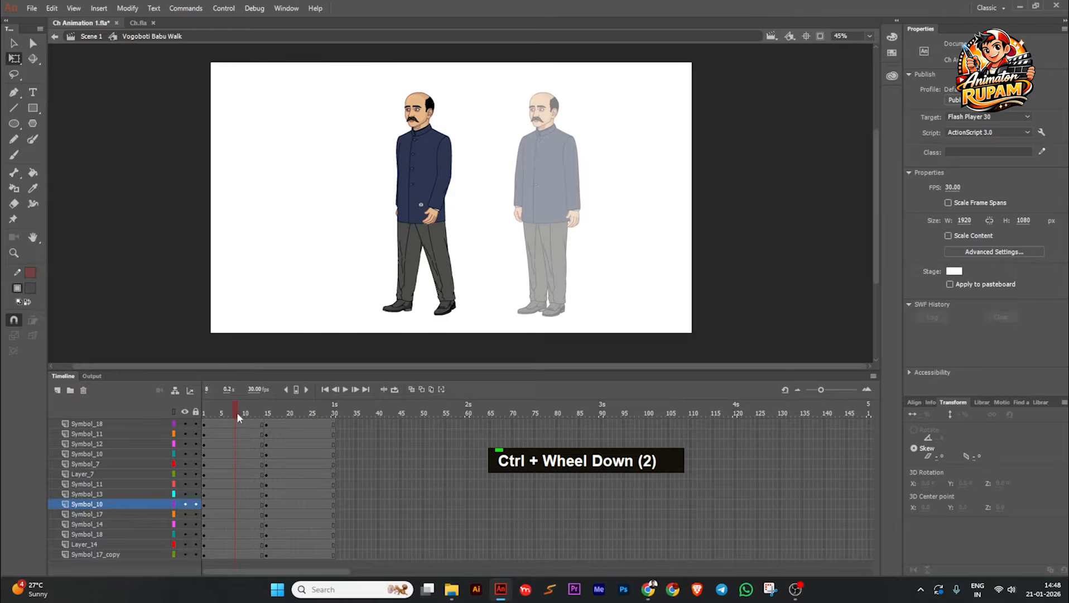
{"action": "left_click_drag", "start_coordinate": [237, 412], "coordinate": [289, 413]}
{"action": "scroll", "coordinate": [417, 297], "scroll_direction": "up", "scroll_amount": 1, "text": "ctrl"}
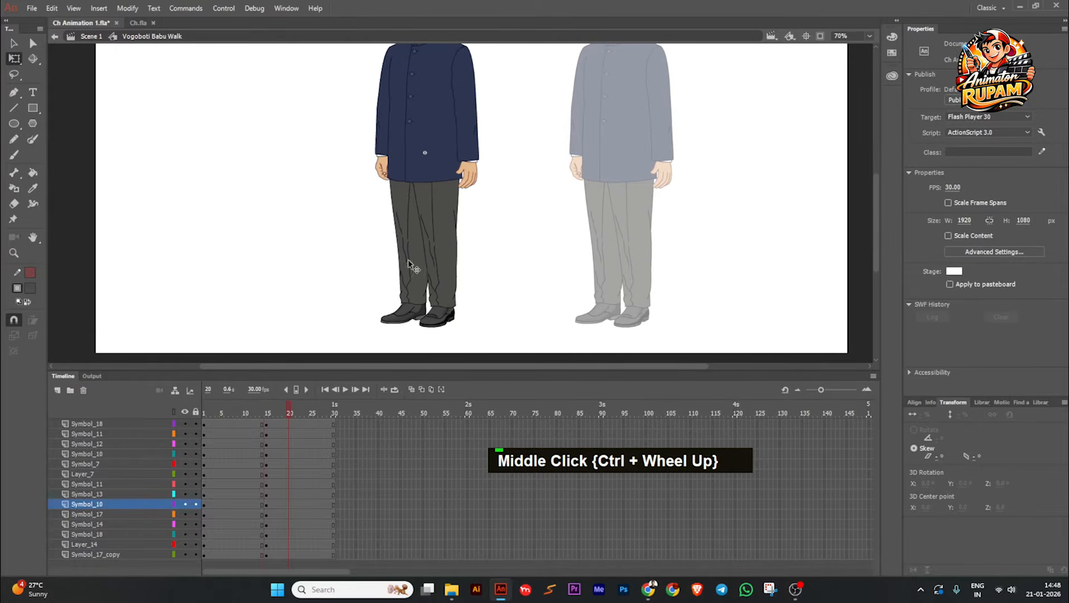
{"action": "left_click", "coordinate": [439, 208]}
{"action": "left_click_drag", "start_coordinate": [470, 260], "coordinate": [516, 263]}
{"action": "left_click", "coordinate": [469, 267]}
{"action": "scroll", "coordinate": [409, 219], "scroll_direction": "up", "scroll_amount": 2, "text": "ctrl"}
{"action": "left_click", "coordinate": [384, 185]}
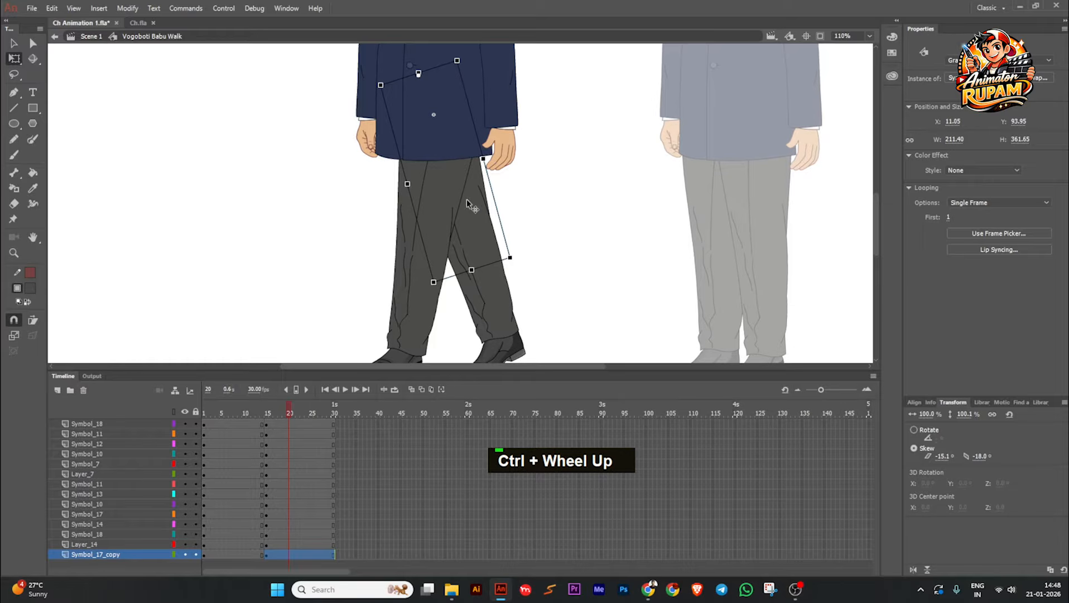
{"action": "left_click_drag", "start_coordinate": [467, 200], "coordinate": [455, 208]}
Step: Rotate the near thigh to about 14.2° and shift it to X about 13.05 beneath the coat
{"action": "left_click", "coordinate": [439, 191]}
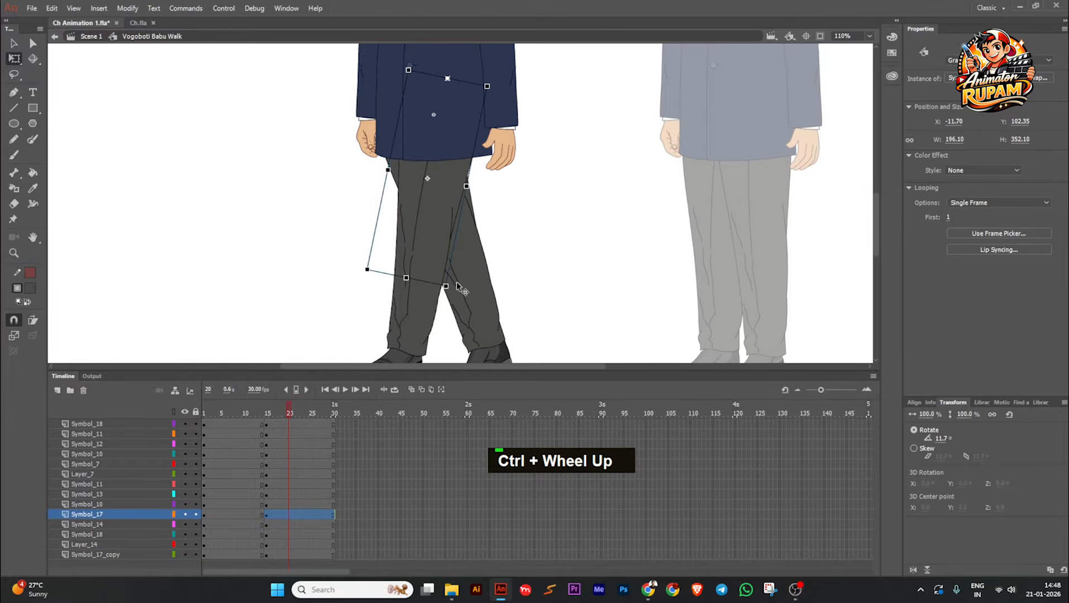
{"action": "left_click_drag", "start_coordinate": [451, 289], "coordinate": [442, 291]}
{"action": "left_click_drag", "start_coordinate": [434, 218], "coordinate": [454, 226]}
{"action": "left_click", "coordinate": [515, 216]}
{"action": "scroll", "coordinate": [515, 218], "scroll_direction": "down", "scroll_amount": 3}
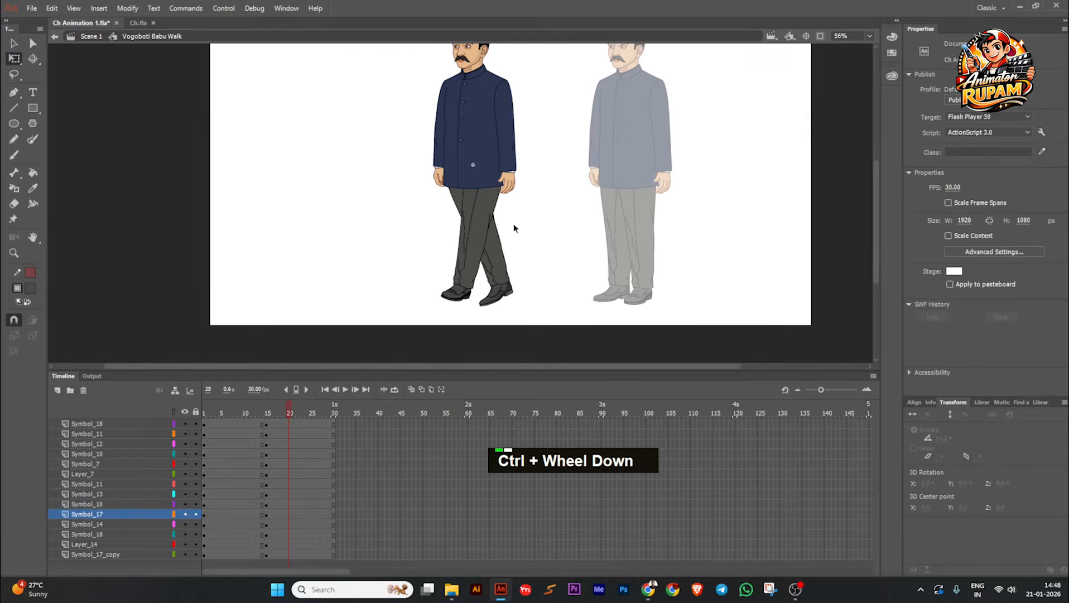
Step: Rotate the far lower leg backward at the knee so its foot trails behind the near leg
{"action": "left_click", "coordinate": [496, 286]}
{"action": "left_click_drag", "start_coordinate": [518, 289], "coordinate": [528, 283]}
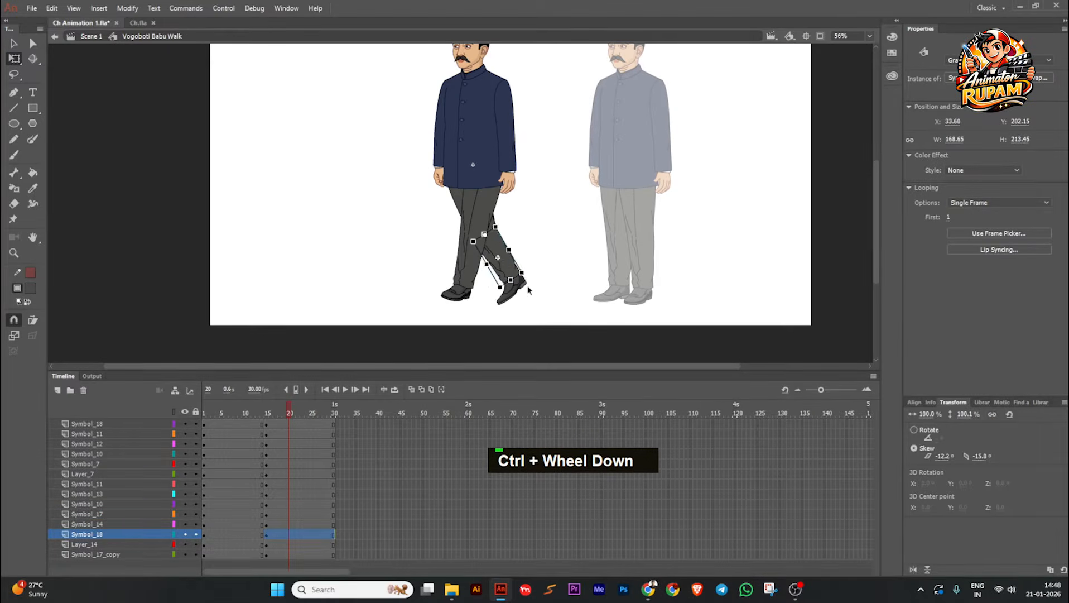
{"action": "left_click", "coordinate": [486, 291]}
{"action": "scroll", "coordinate": [486, 291], "scroll_direction": "up", "scroll_amount": 2}
Step: Open the trailing far shoe's symbol, Tween 8, and copy its shoe drawing
{"action": "left_click", "coordinate": [448, 295]}
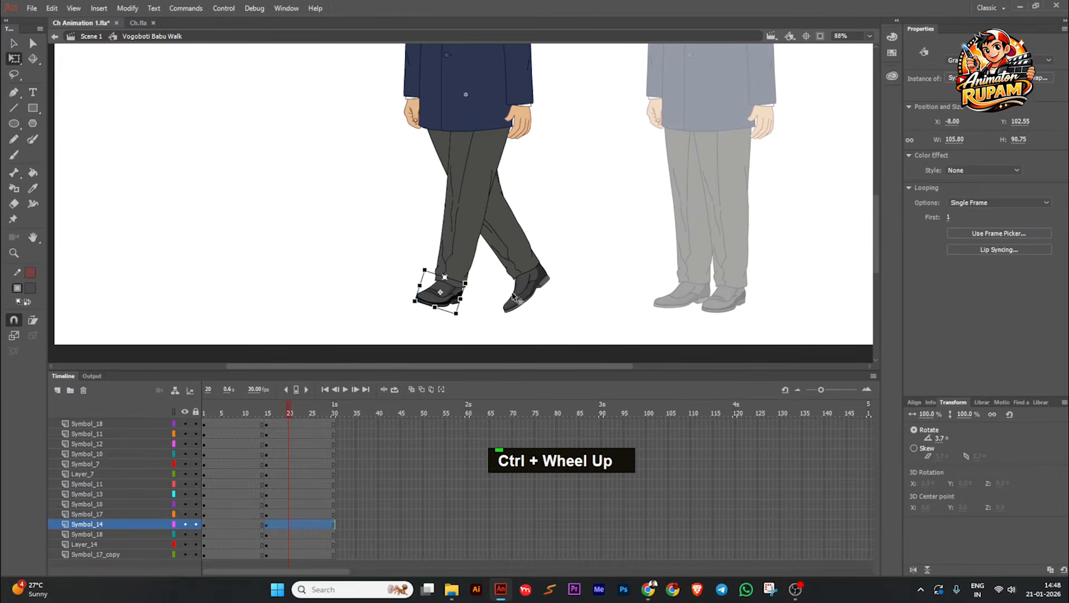
{"action": "left_click", "coordinate": [516, 298]}
{"action": "scroll", "coordinate": [515, 298], "scroll_direction": "up", "scroll_amount": 1}
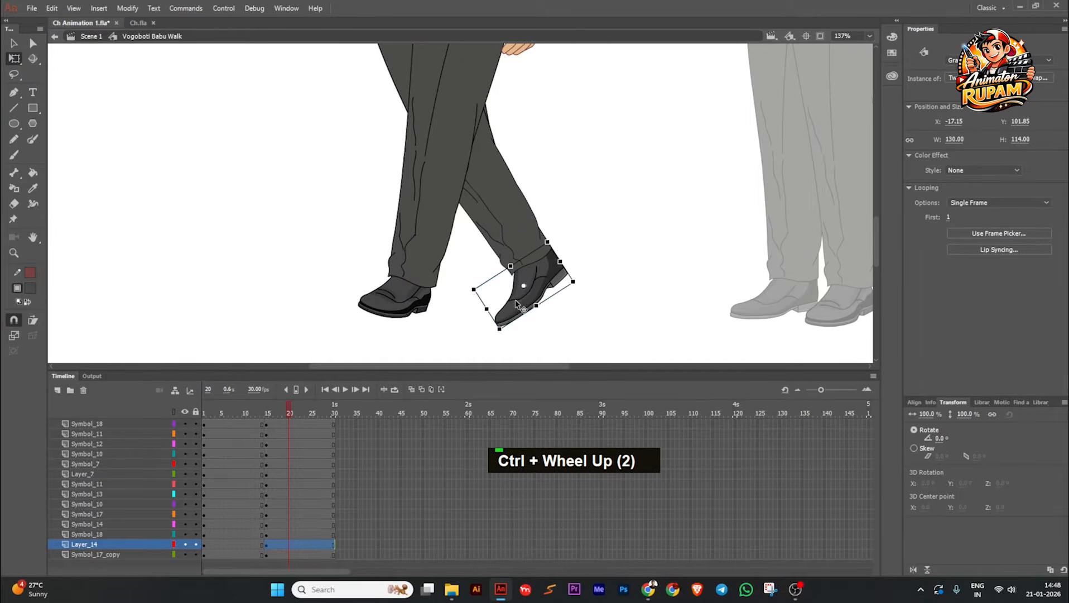
{"action": "double_click", "coordinate": [517, 304]}
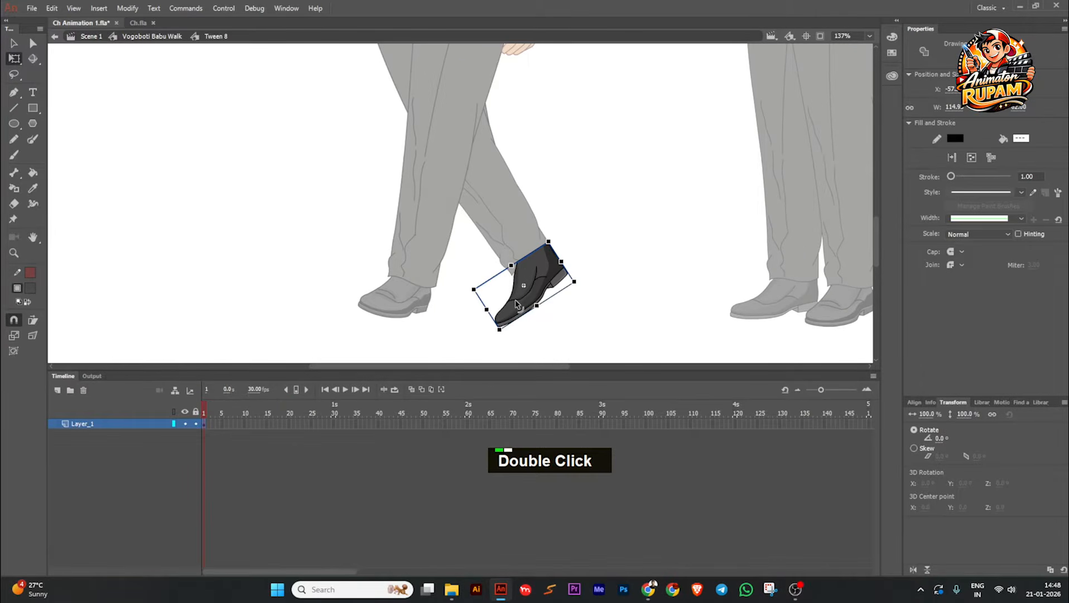
Step: Open the near shoe's symbol, Symbol 14, add a keyframe at frame 2 and paste the copied shoe there
{"action": "double_click", "coordinate": [422, 289]}
{"action": "left_click", "coordinate": [401, 307]}
{"action": "scroll", "coordinate": [403, 310], "scroll_direction": "up", "scroll_amount": 2}
{"action": "double_click", "coordinate": [403, 310]}
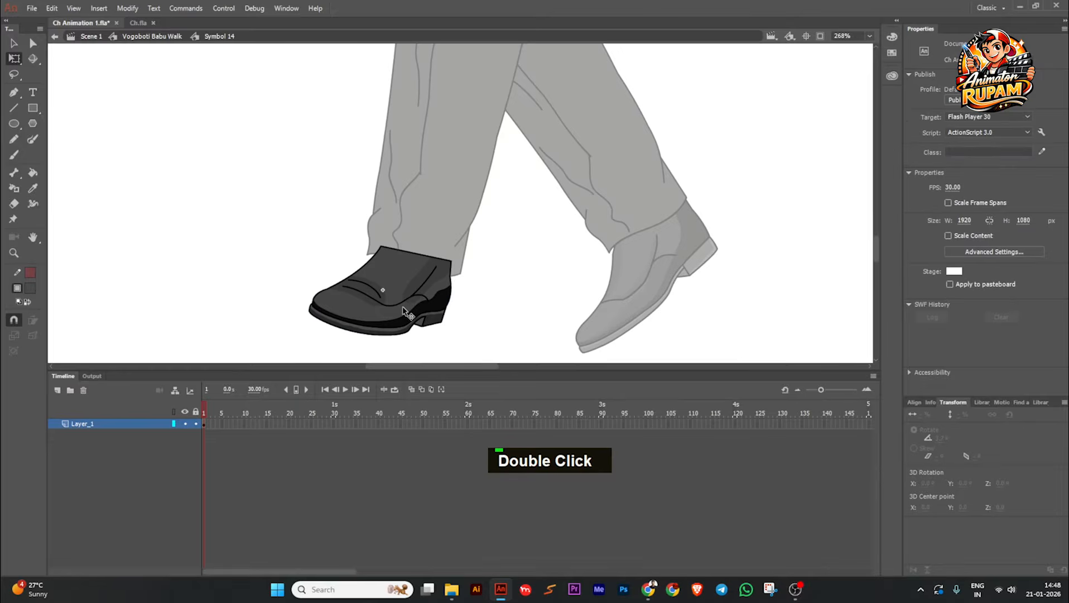
{"action": "key", "text": "F6"}
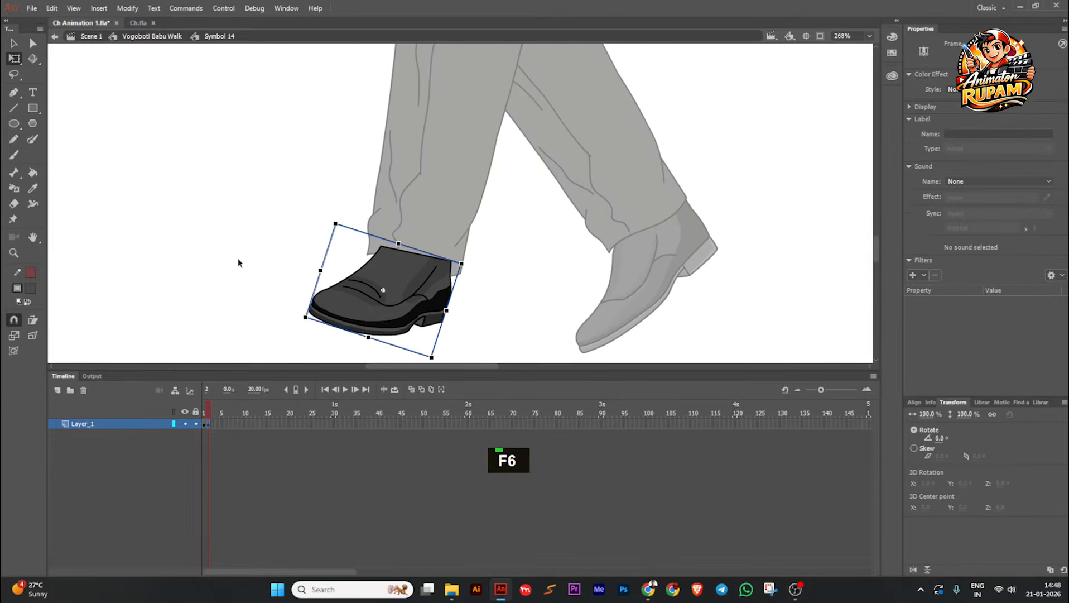
{"action": "left_click", "coordinate": [239, 259]}
{"action": "key", "text": "ctrl+v"}
Step: Fit the pasted shoe over the original at about -8.7° rotation, and delete the original shoe from frame 2
{"action": "left_click_drag", "start_coordinate": [455, 221], "coordinate": [354, 297]}
{"action": "left_click_drag", "start_coordinate": [269, 317], "coordinate": [279, 330]}
{"action": "scroll", "coordinate": [303, 291], "scroll_direction": "up", "scroll_amount": 1}
{"action": "left_click_drag", "start_coordinate": [264, 268], "coordinate": [273, 270]}
{"action": "left_click_drag", "start_coordinate": [345, 300], "coordinate": [350, 311]}
{"action": "scroll", "coordinate": [375, 269], "scroll_direction": "down", "scroll_amount": 1}
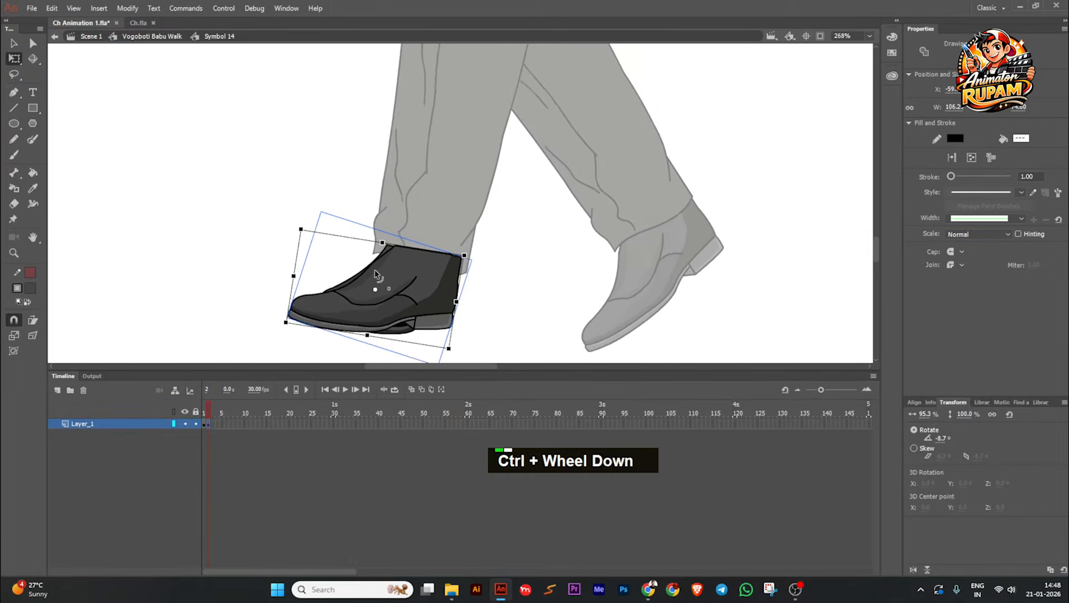
{"action": "left_click", "coordinate": [402, 337]}
{"action": "key", "text": "Delete"}
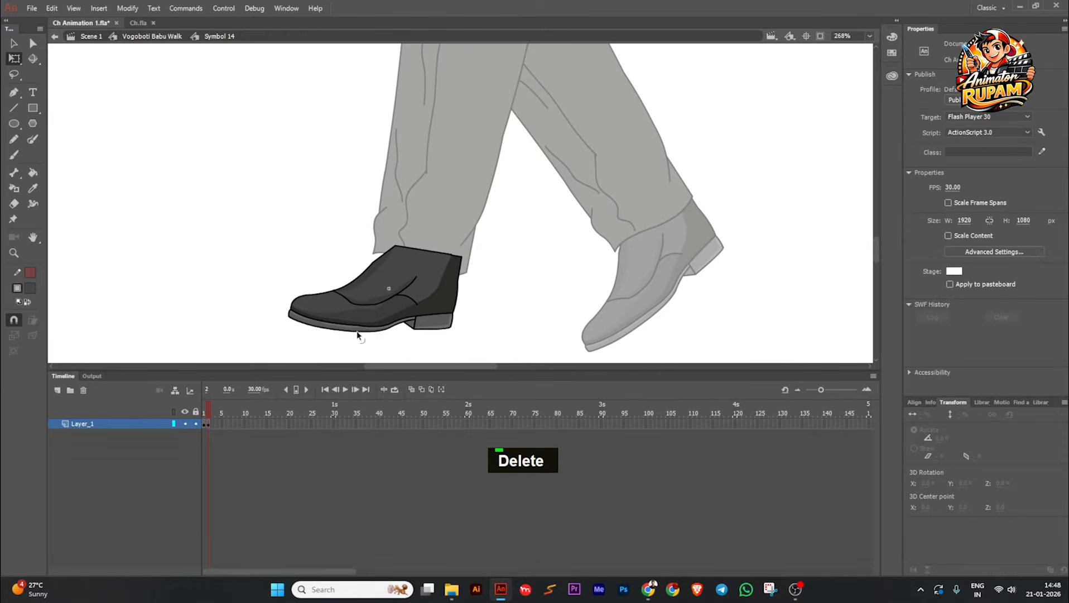
Step: Compare the shoe's two frames, return to the walk symbol, and set the near shoe's first frame to 2 on frame 20
{"action": "scroll", "coordinate": [421, 255], "scroll_direction": "up", "scroll_amount": 2}
{"action": "double_click", "coordinate": [421, 259]}
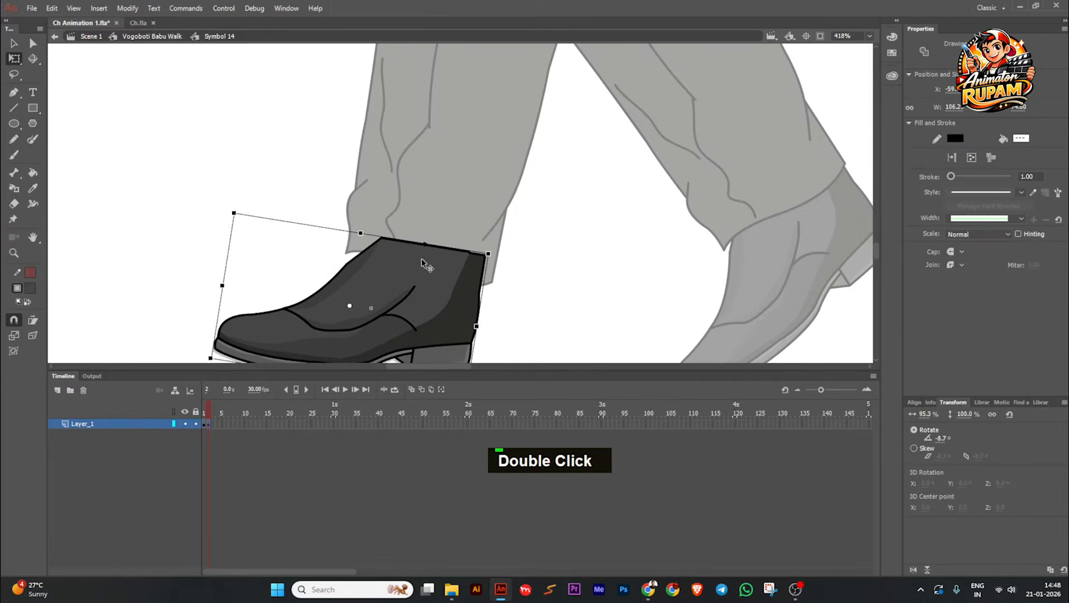
{"action": "scroll", "coordinate": [420, 257], "scroll_direction": "down", "scroll_amount": 2}
{"action": "left_click_drag", "start_coordinate": [208, 413], "coordinate": [207, 412]}
{"action": "double_click", "coordinate": [240, 237]}
{"action": "scroll", "coordinate": [349, 249], "scroll_direction": "down", "scroll_amount": 3}
{"action": "scroll", "coordinate": [345, 293], "scroll_direction": "up", "scroll_amount": 1}
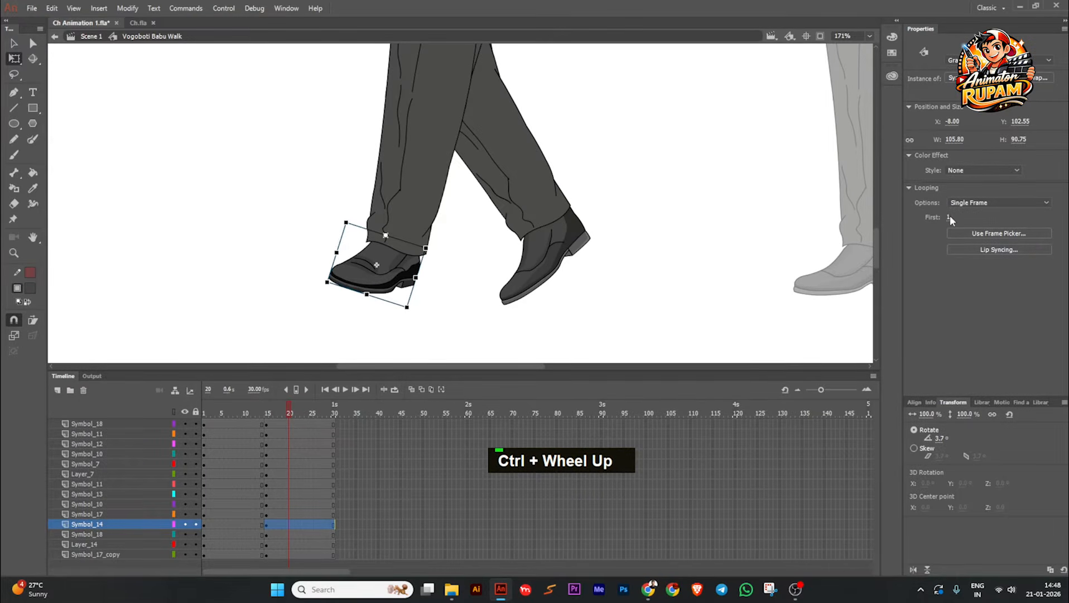
{"action": "left_click_drag", "start_coordinate": [950, 216], "coordinate": [955, 215]}
Step: On frame 6, set the near shoe's first looping frame to 2 as well
{"action": "left_click", "coordinate": [668, 317]}
{"action": "left_click_drag", "start_coordinate": [283, 416], "coordinate": [227, 425]}
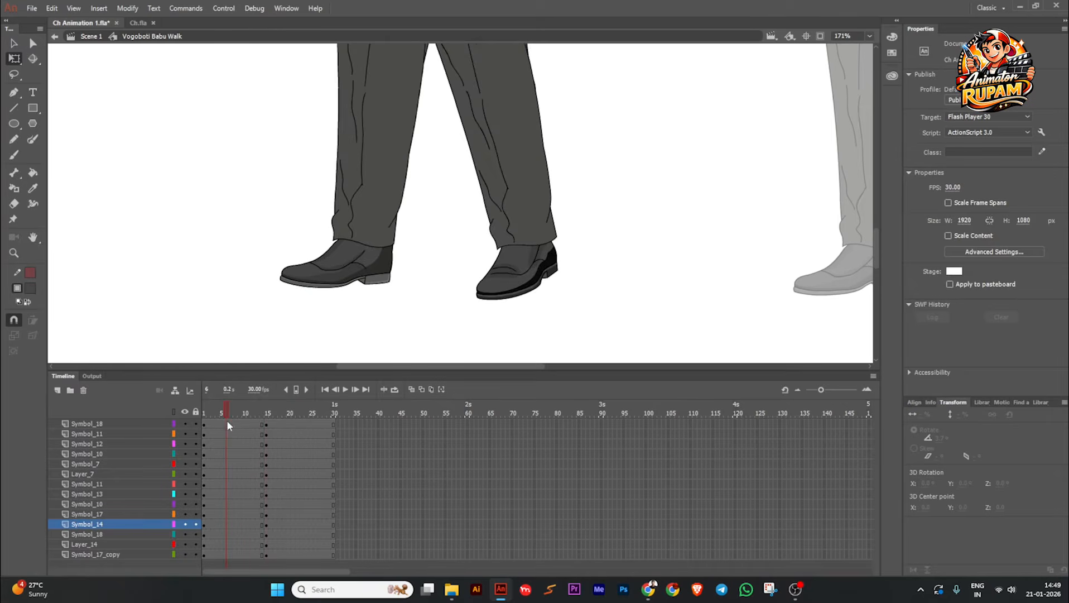
{"action": "double_click", "coordinate": [558, 260]}
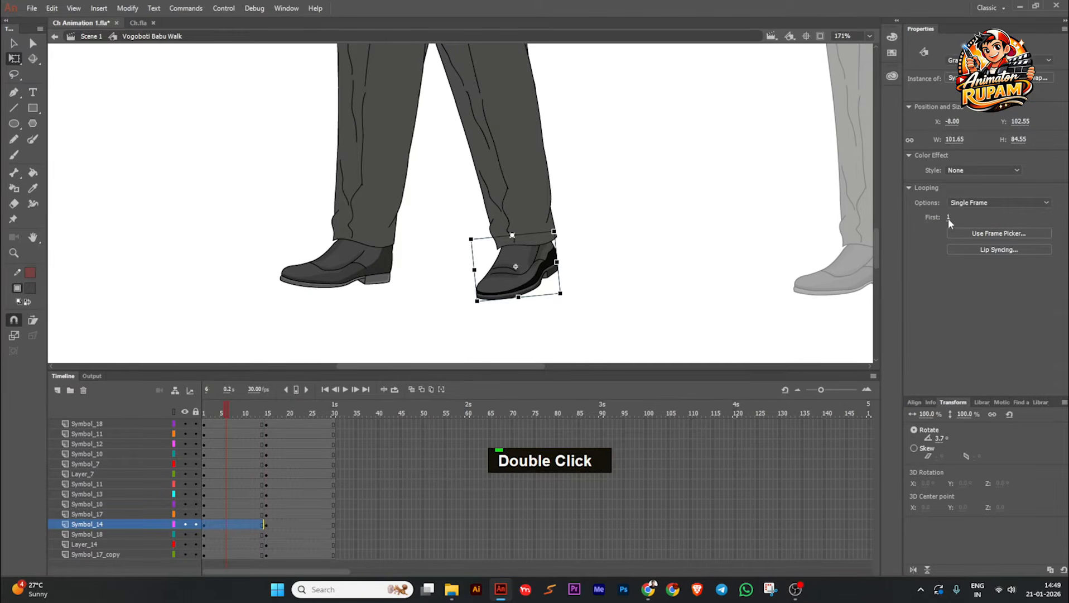
{"action": "left_click", "coordinate": [706, 296]}
{"action": "scroll", "coordinate": [706, 296], "scroll_direction": "down", "scroll_amount": 3}
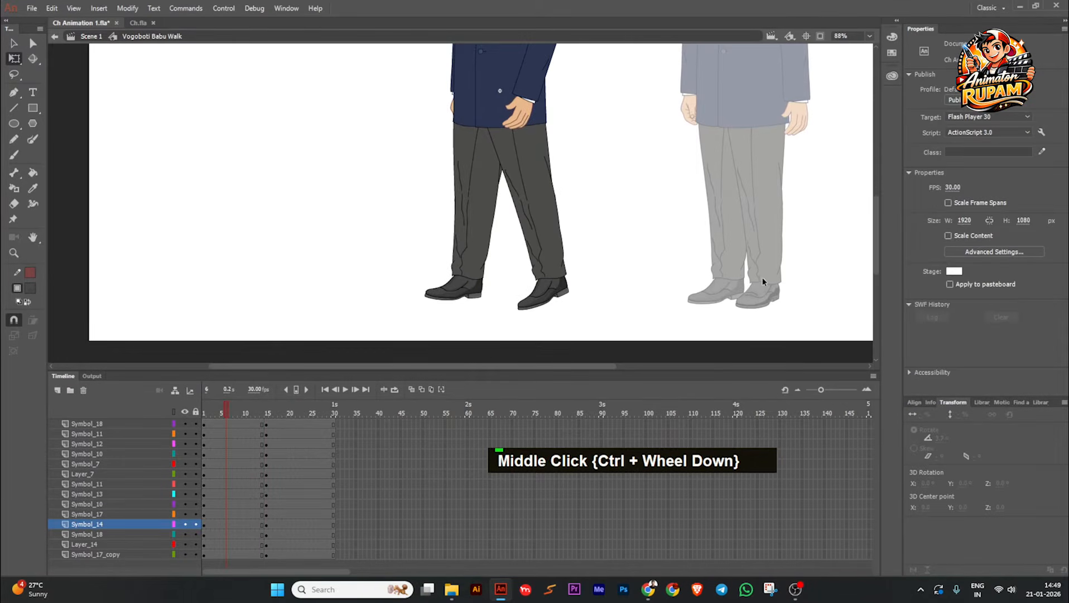
{"action": "left_click", "coordinate": [540, 300]}
{"action": "scroll", "coordinate": [540, 300], "scroll_direction": "up", "scroll_amount": 3}
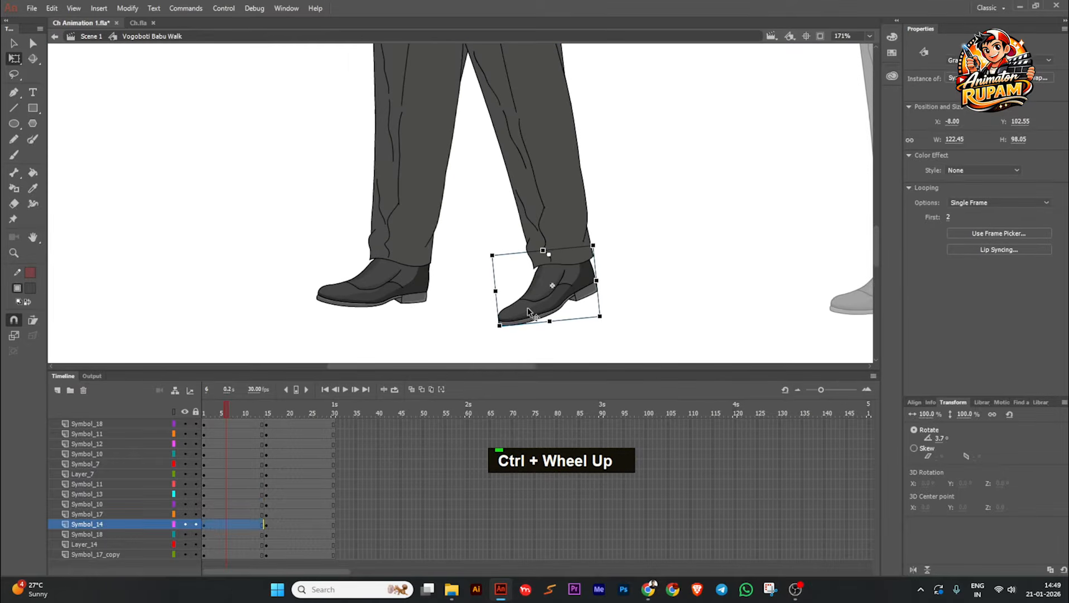
Step: Inside Symbol 14, rotate the frame 2 shoe to about -5.0°, and return to the walk symbol
{"action": "double_click", "coordinate": [535, 310]}
{"action": "left_click", "coordinate": [522, 312]}
{"action": "left_click_drag", "start_coordinate": [495, 333], "coordinate": [491, 327]}
{"action": "scroll", "coordinate": [552, 296], "scroll_direction": "up", "scroll_amount": 2}
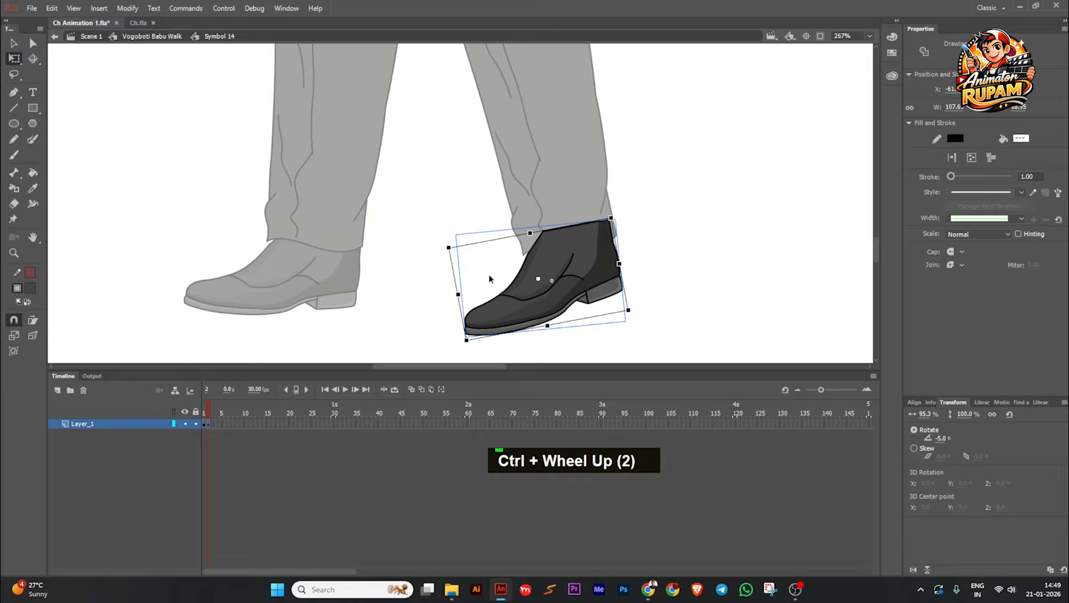
{"action": "double_click", "coordinate": [489, 274]}
{"action": "scroll", "coordinate": [547, 301], "scroll_direction": "down", "scroll_amount": 4}
Step: On frame 18, nudge the far thigh up to Y about 103.65
{"action": "scroll", "coordinate": [546, 303], "scroll_direction": "down", "scroll_amount": 2, "text": "ctrl"}
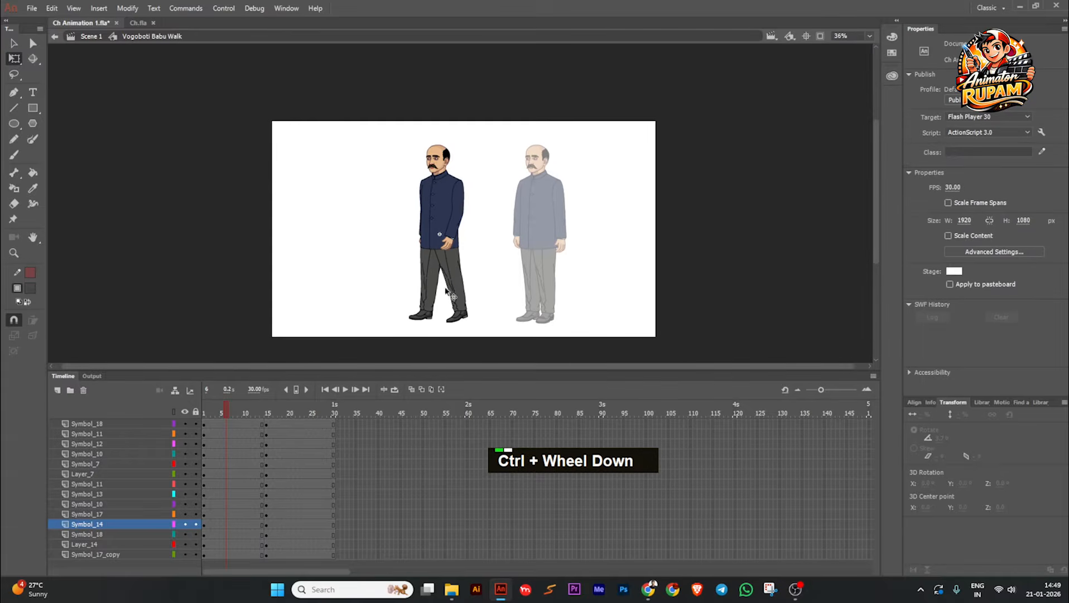
{"action": "left_click_drag", "start_coordinate": [245, 411], "coordinate": [279, 410]}
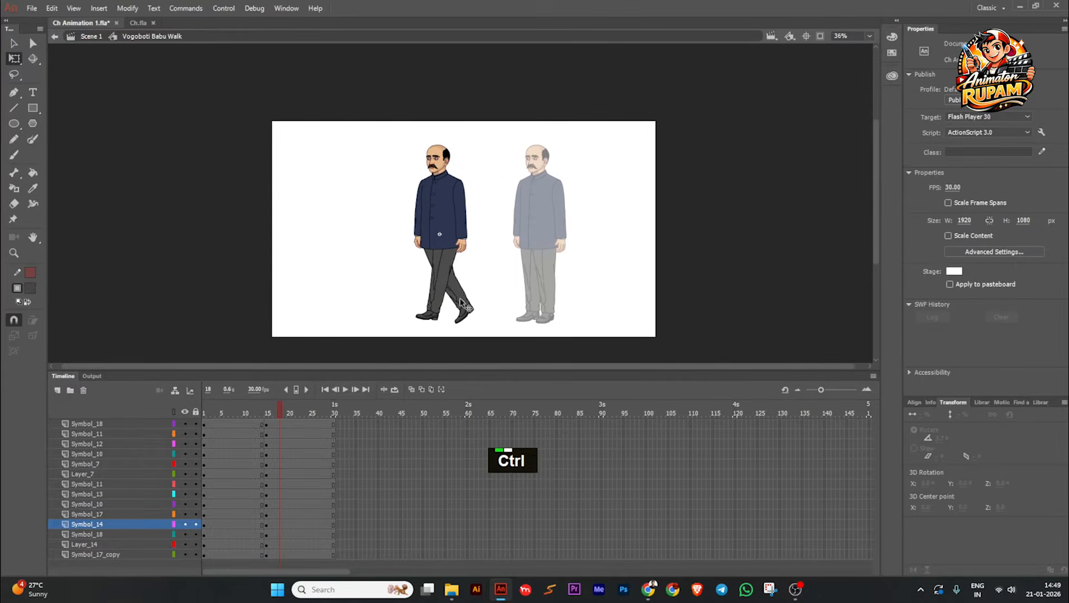
{"action": "scroll", "coordinate": [452, 341], "scroll_direction": "up", "scroll_amount": 2, "text": "ctrl"}
{"action": "left_click", "coordinate": [363, 241]}
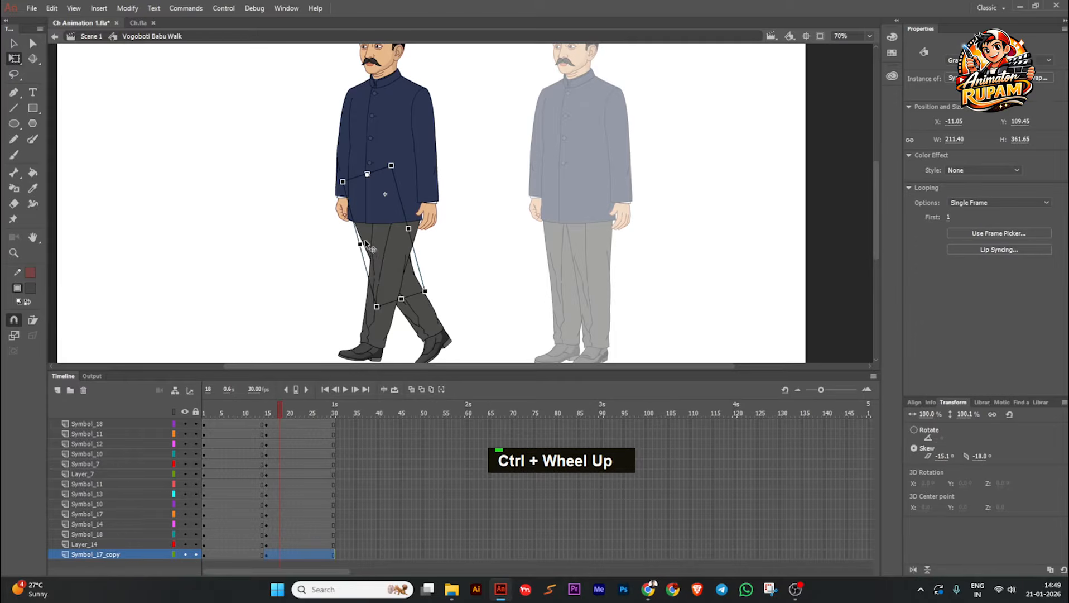
{"action": "key", "text": "Up"}
{"action": "key", "text": "Up"}
{"action": "key", "text": "Up"}
{"action": "key", "text": "Up"}
{"action": "left_click_drag", "start_coordinate": [459, 269], "coordinate": [465, 250]}
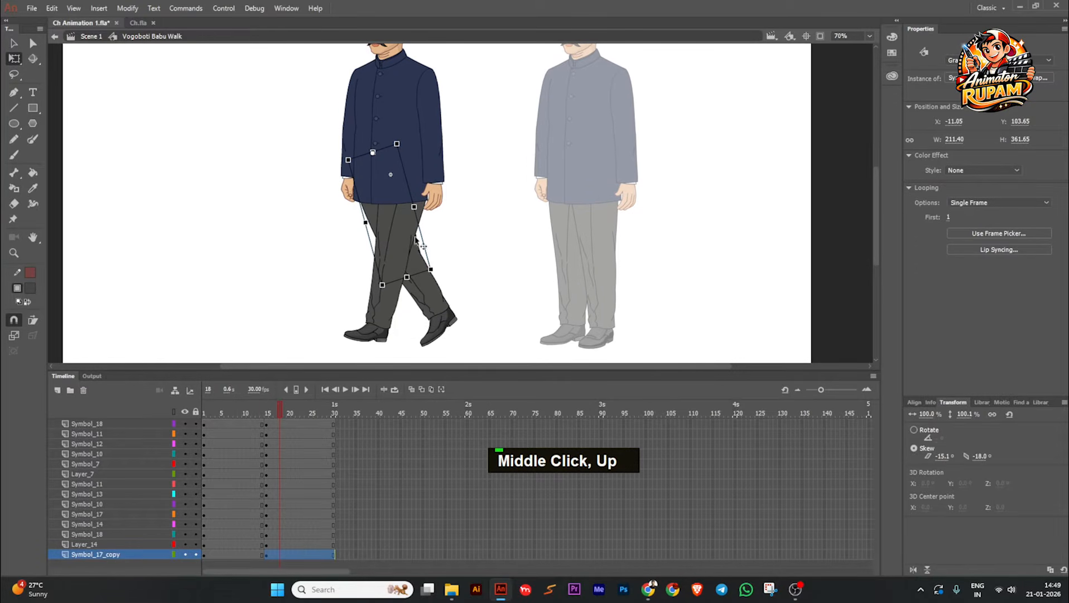
Step: Nudge the near thigh down to Y about 109.30
{"action": "left_click", "coordinate": [401, 234]}
{"action": "key", "text": "Down"}
{"action": "key", "text": "Down"}
{"action": "key", "text": "Down"}
{"action": "key", "text": "Down"}
{"action": "key", "text": "Down"}
{"action": "key", "text": "Down"}
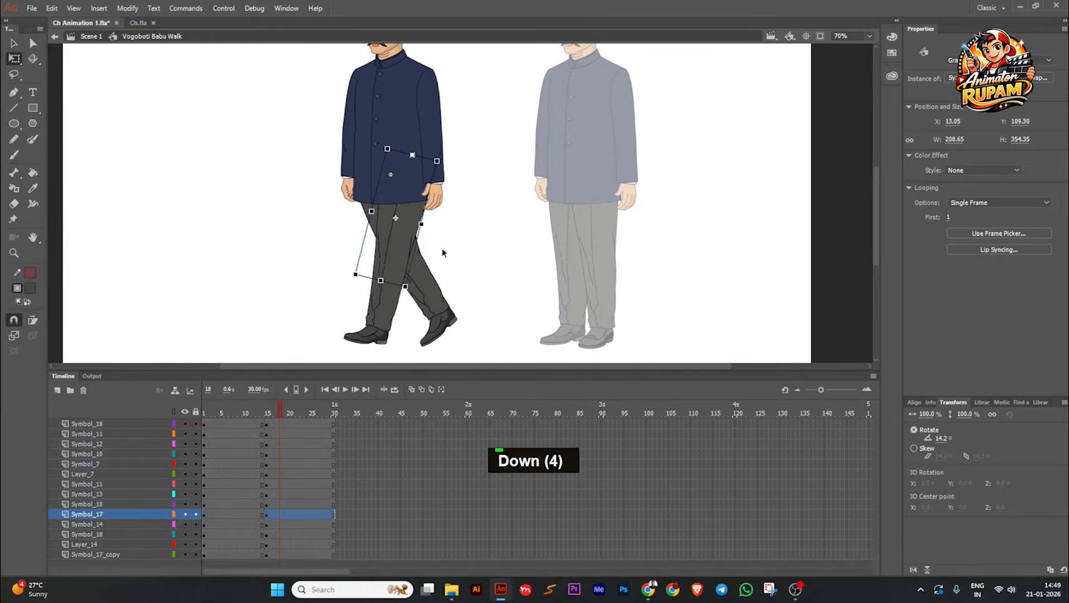
Step: Rotate the near lower leg slightly backward at the knee, and swing the far lower leg further back
{"action": "double_click", "coordinate": [384, 320]}
{"action": "left_click", "coordinate": [384, 320]}
{"action": "left_click_drag", "start_coordinate": [395, 344], "coordinate": [405, 343]}
{"action": "left_click", "coordinate": [437, 290]}
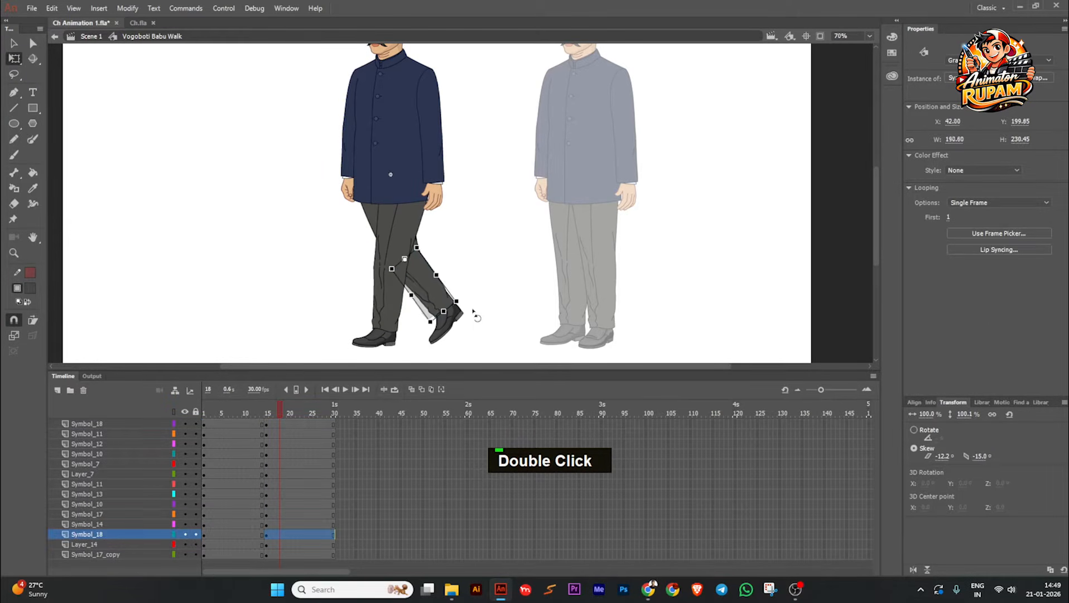
Step: Move the far shoe's transformation point up to the ankle where it meets the trouser hem
{"action": "scroll", "coordinate": [463, 321], "scroll_direction": "up", "scroll_amount": 3}
{"action": "left_click", "coordinate": [453, 327]}
{"action": "scroll", "coordinate": [475, 328], "scroll_direction": "down", "scroll_amount": 1}
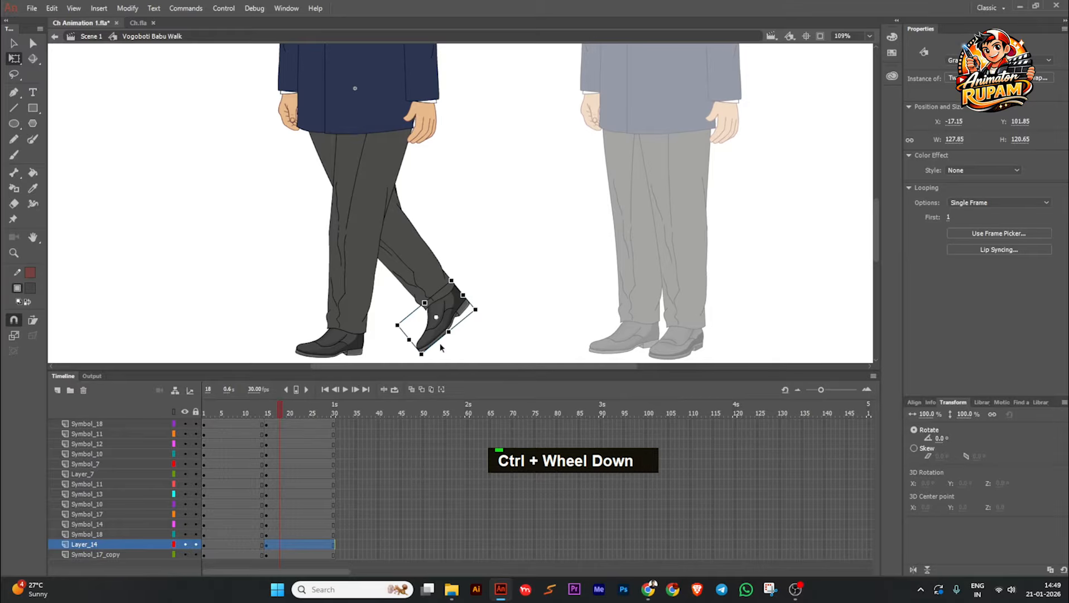
{"action": "middle_click", "coordinate": [454, 329]}
{"action": "scroll", "coordinate": [447, 304], "scroll_direction": "up", "scroll_amount": 1}
{"action": "left_click", "coordinate": [335, 324]}
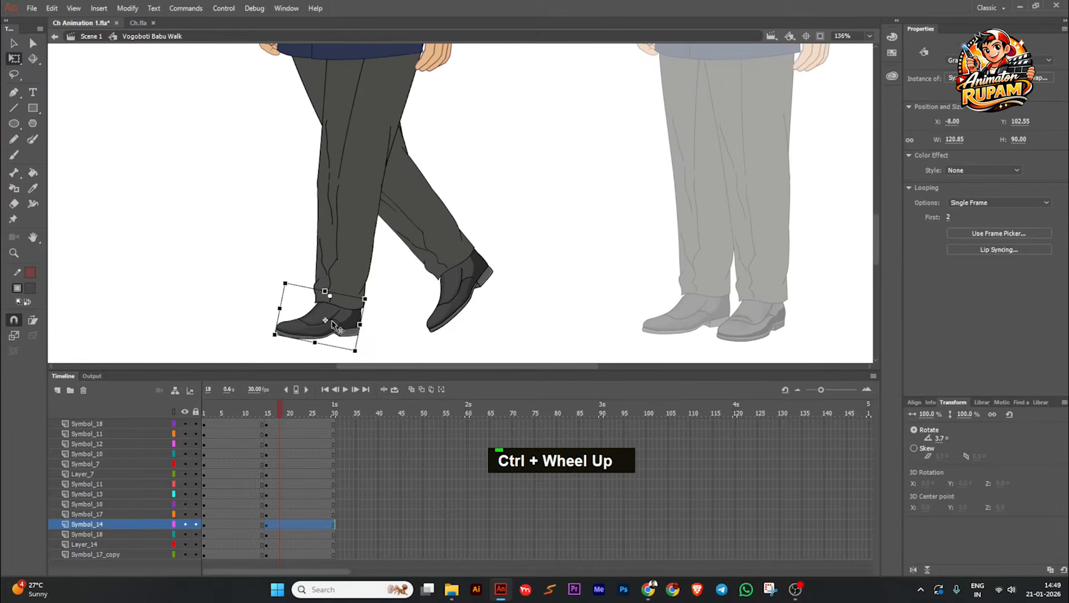
{"action": "left_click", "coordinate": [464, 281]}
{"action": "left_click", "coordinate": [464, 282]}
{"action": "scroll", "coordinate": [458, 287], "scroll_direction": "up", "scroll_amount": 2}
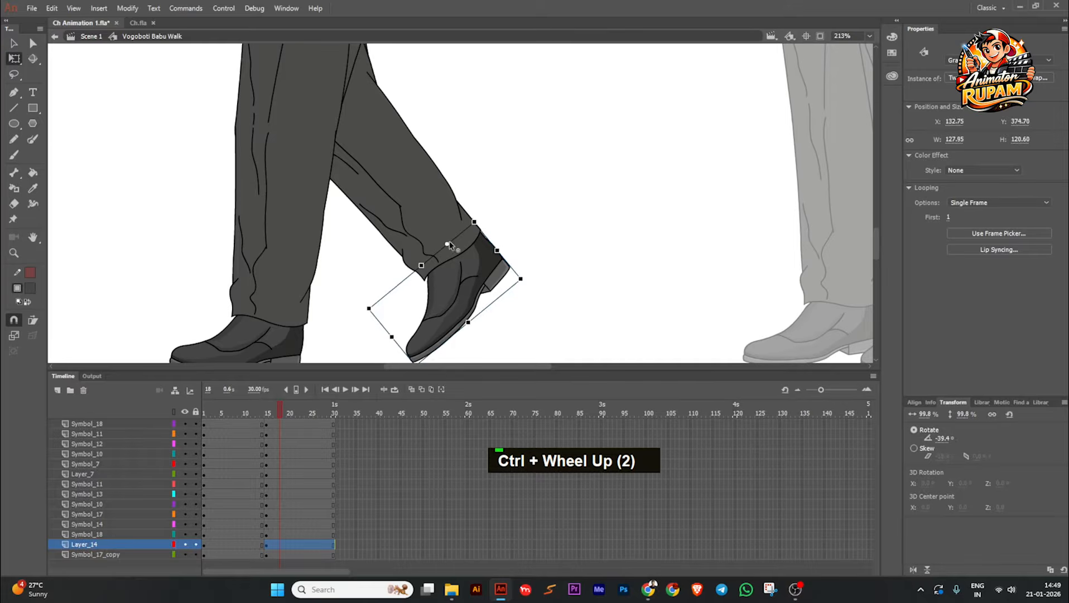
{"action": "scroll", "coordinate": [443, 262], "scroll_direction": "down", "scroll_amount": 1}
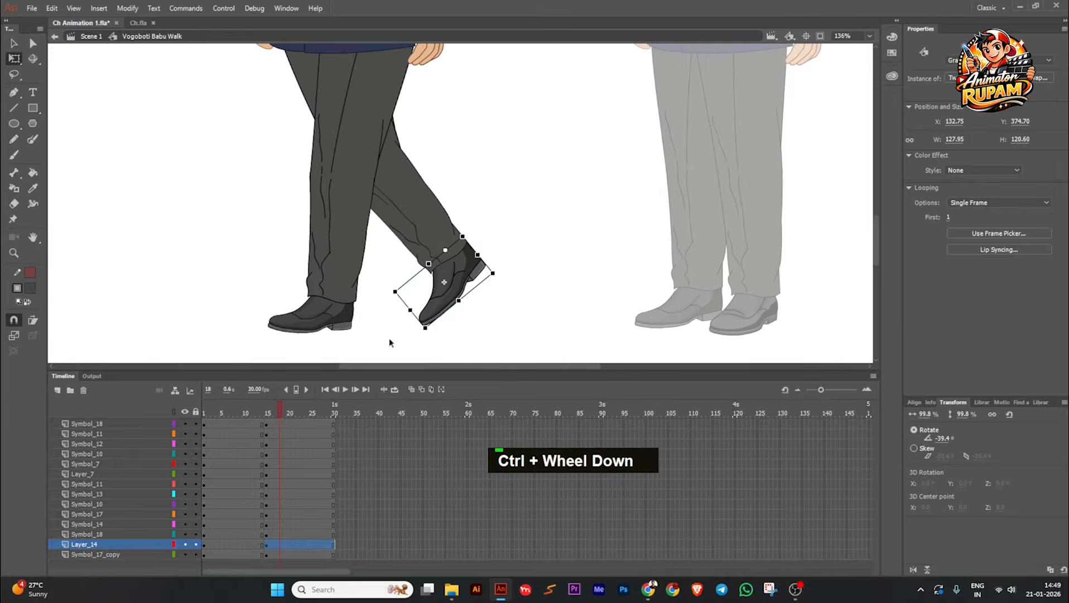
Step: Clear the keyframe at frame 15 on the far shoe's layer, Layer_14
{"action": "left_click", "coordinate": [266, 544]}
{"action": "key", "text": "shift+F6"}
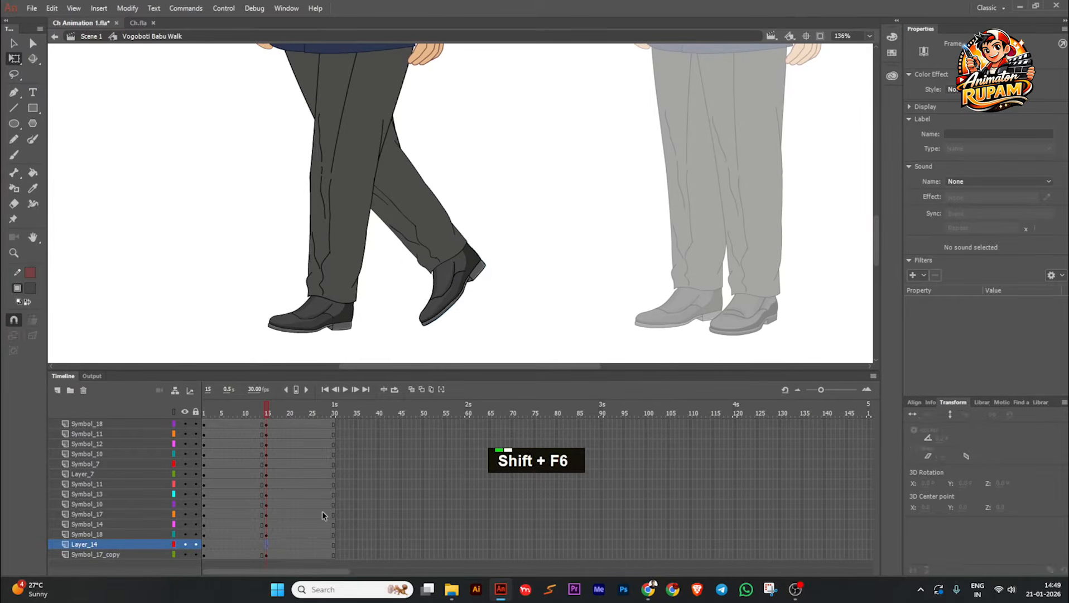
{"action": "mouse_move", "coordinate": [270, 426]}
{"action": "left_mouse_down"}
{"action": "mouse_move", "coordinate": [185, 429]}
{"action": "mouse_move", "coordinate": [289, 427]}
{"action": "mouse_move", "coordinate": [267, 443]}
{"action": "left_mouse_up"}
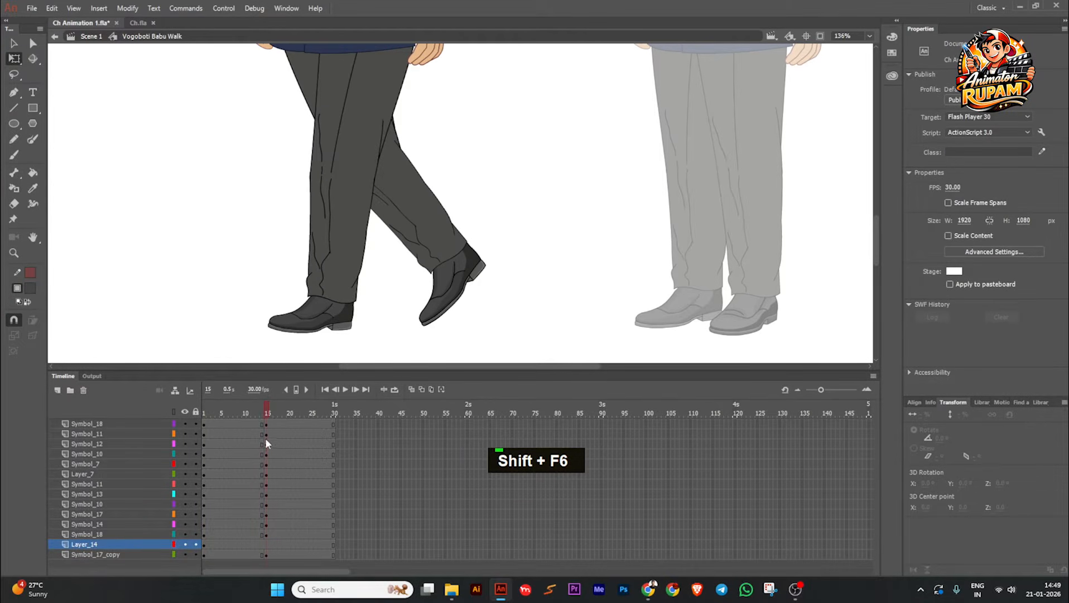
Step: Try to reposition the far shoe on its ankle point at frame 15, and undo the last three changes
{"action": "left_click", "coordinate": [422, 321]}
{"action": "scroll", "coordinate": [427, 312], "scroll_direction": "up", "scroll_amount": 3}
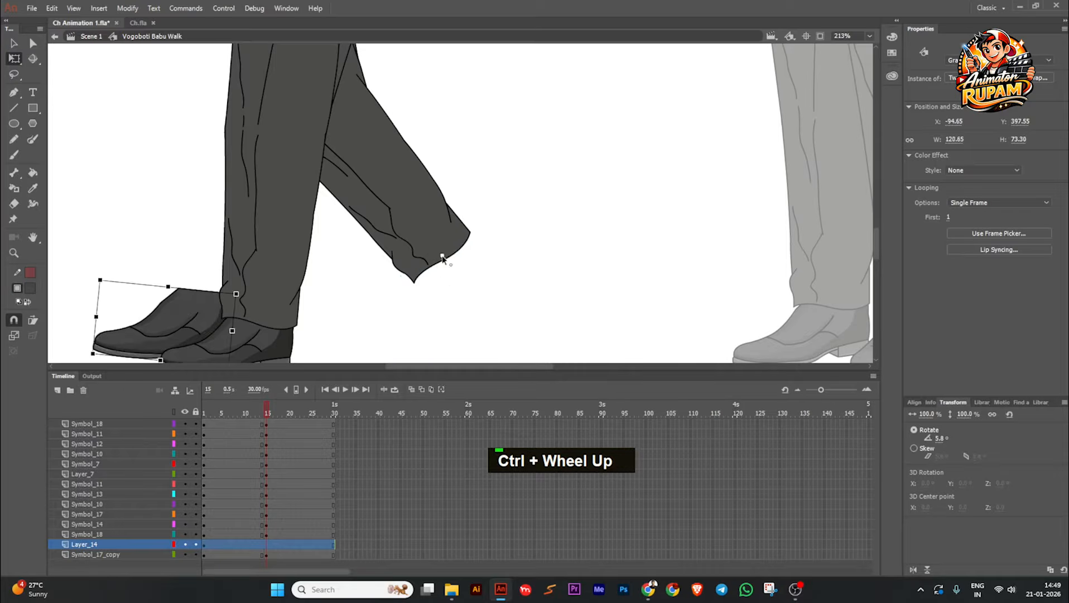
{"action": "left_click_drag", "start_coordinate": [441, 256], "coordinate": [442, 256]}
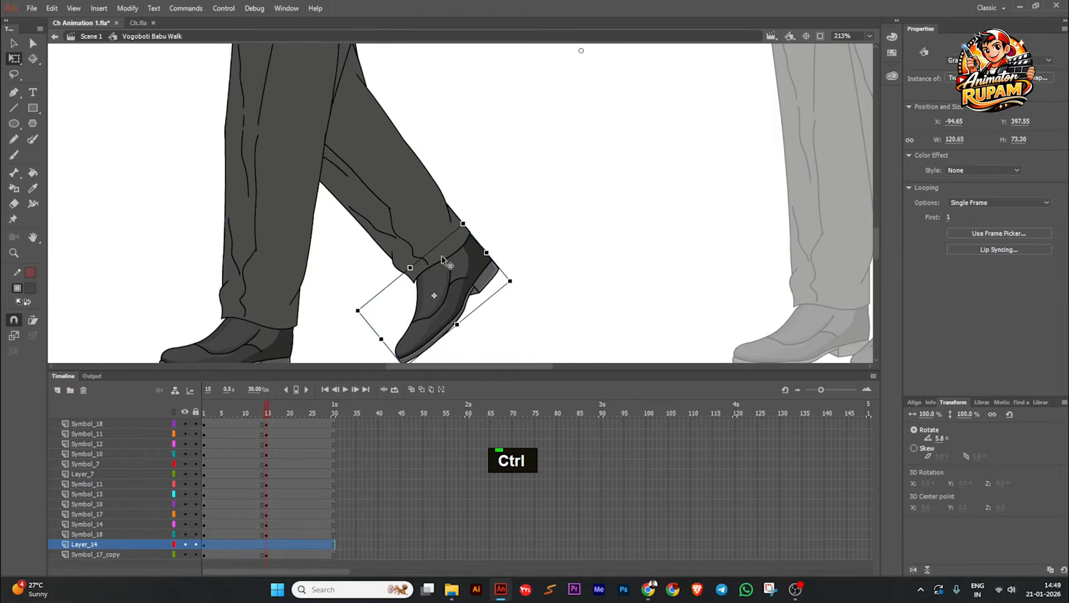
{"action": "scroll", "coordinate": [440, 255], "scroll_direction": "down", "scroll_amount": 2}
{"action": "key", "text": "ctrl+z"}
{"action": "key", "text": "ctrl+z"}
{"action": "key", "text": "ctrl+z"}
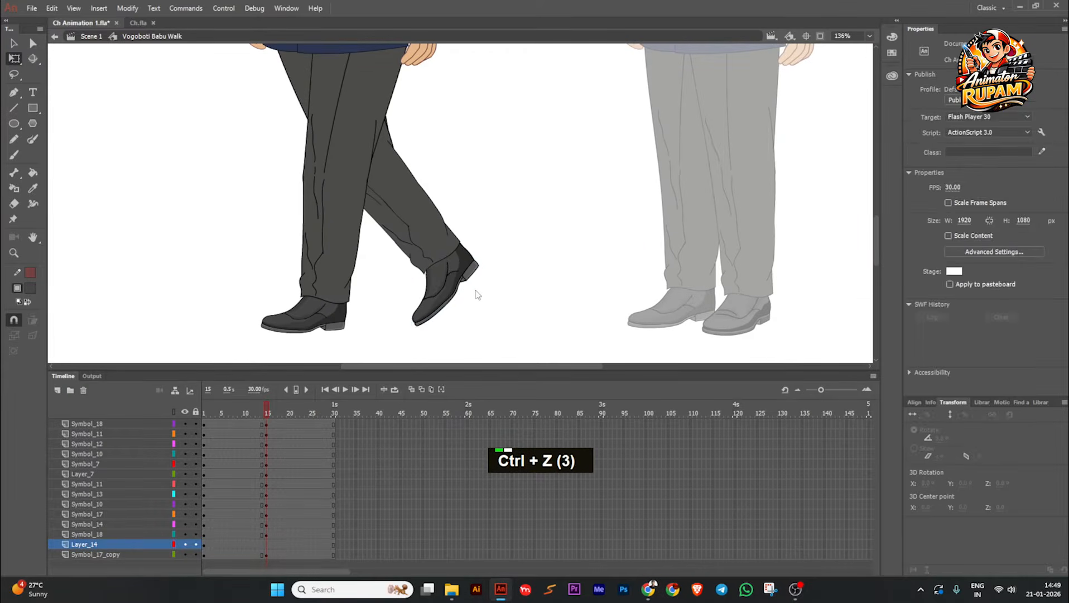
Step: Undo the earlier keyframe and transformation-point changes to the far shoe, and return to frame 9
{"action": "key", "text": "ctrl+z"}
{"action": "key", "text": "ctrl+z"}
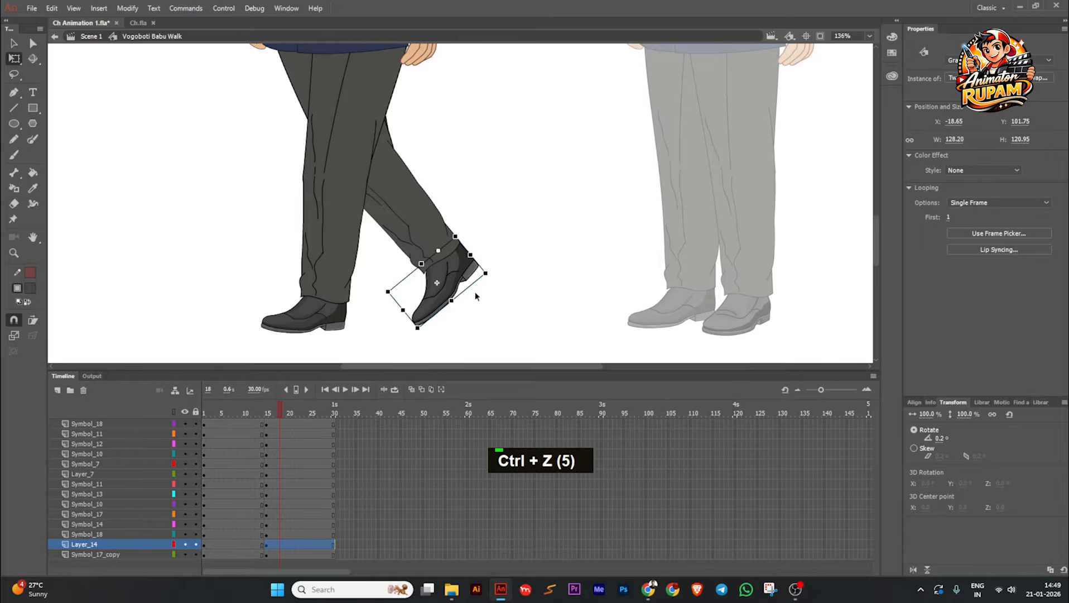
{"action": "key", "text": "ctrl+z"}
{"action": "key", "text": "ctrl+z"}
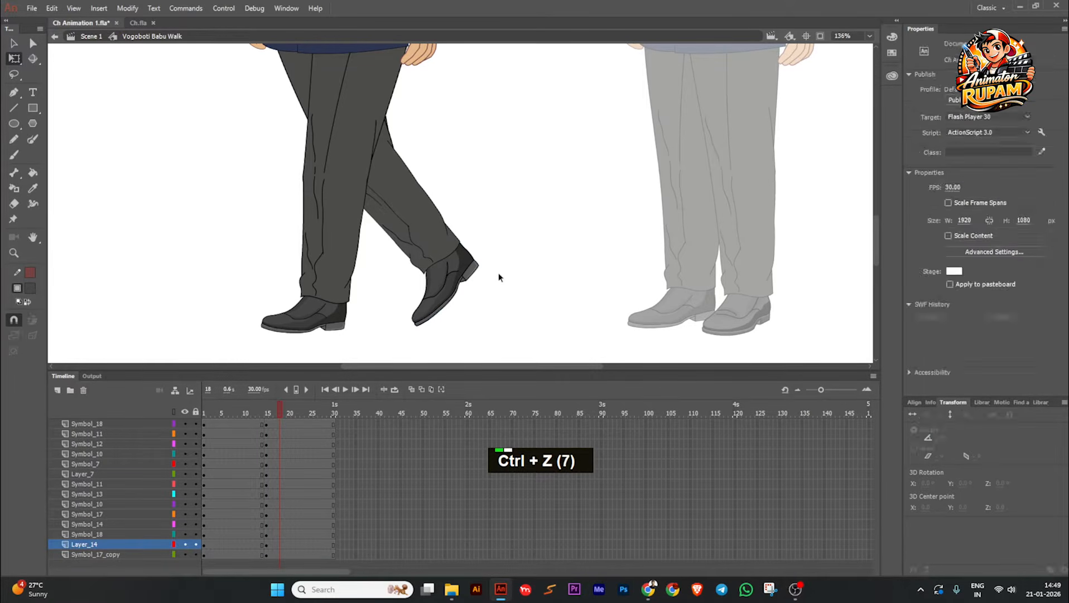
{"action": "key", "text": "ctrl+z"}
{"action": "key", "text": "ctrl+z"}
{"action": "left_click", "coordinate": [238, 414]}
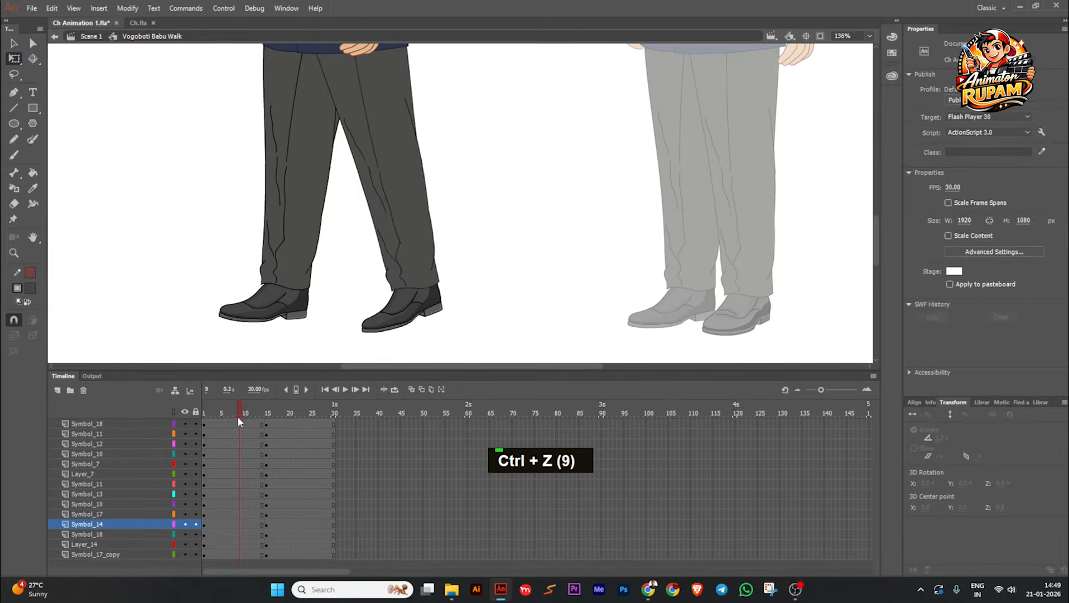
Step: Clear the far shoe's keyframe at frame 15 on Layer_14 and select the shoe
{"action": "left_click", "coordinate": [406, 309]}
{"action": "scroll", "coordinate": [404, 310], "scroll_direction": "up", "scroll_amount": 2}
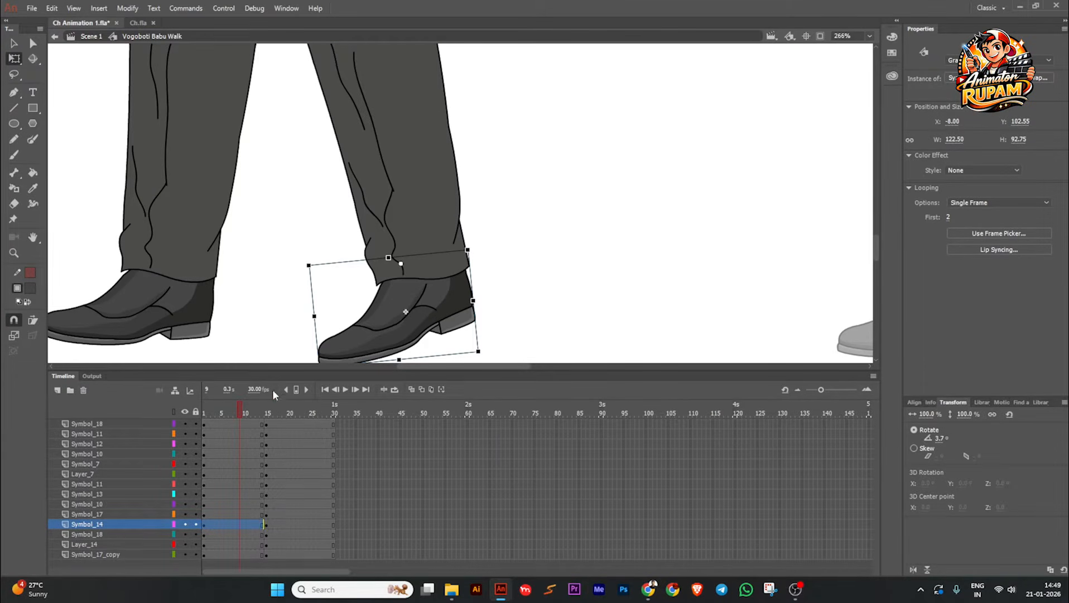
{"action": "left_click", "coordinate": [268, 413]}
{"action": "left_click", "coordinate": [489, 250]}
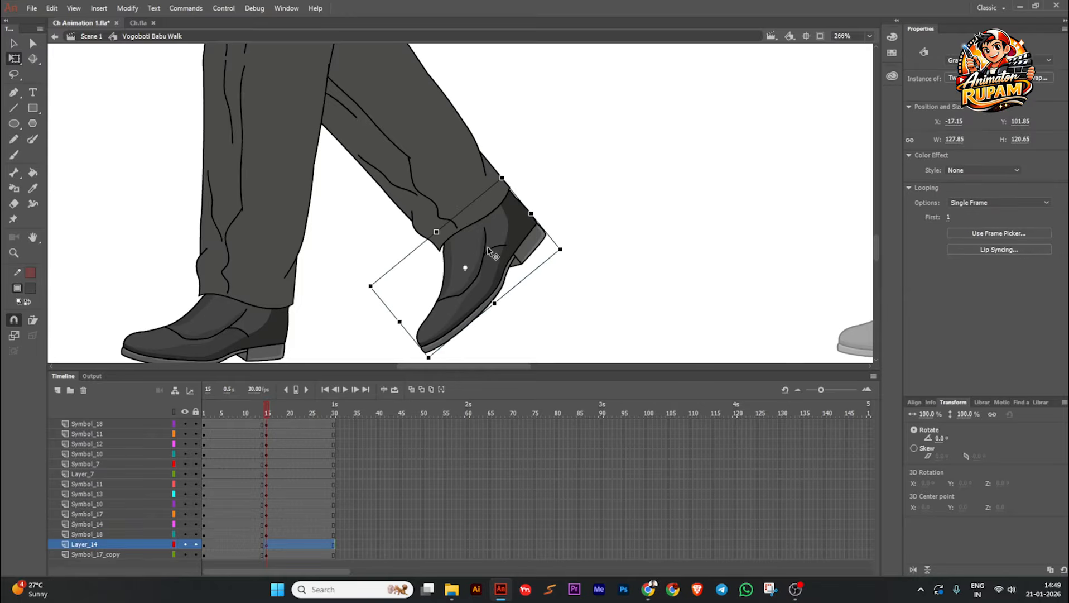
{"action": "left_click", "coordinate": [269, 545]}
{"action": "key", "text": "shift+F6"}
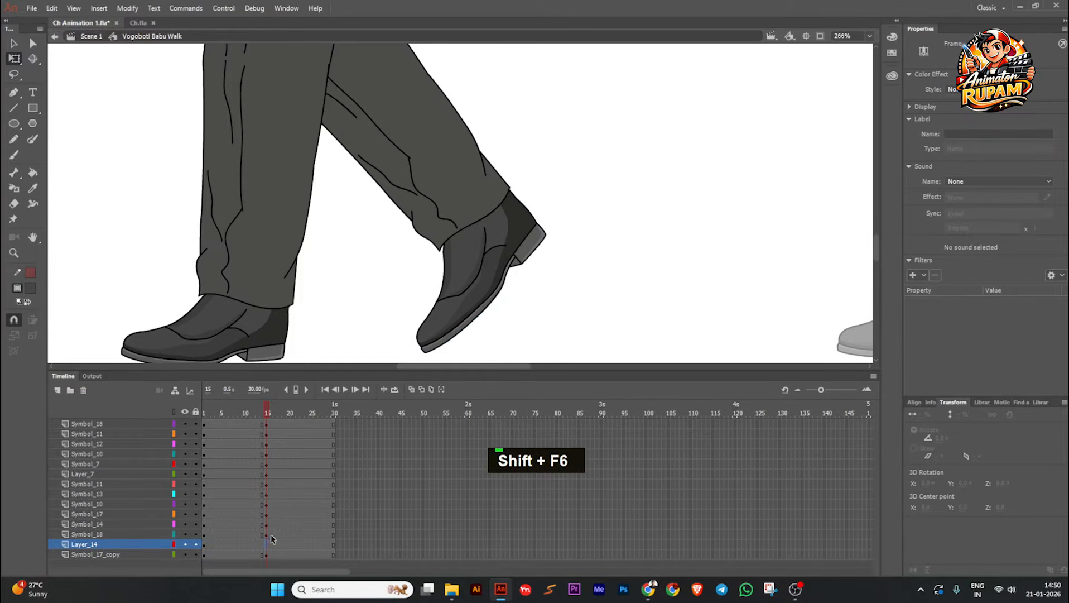
{"action": "left_click", "coordinate": [444, 269]}
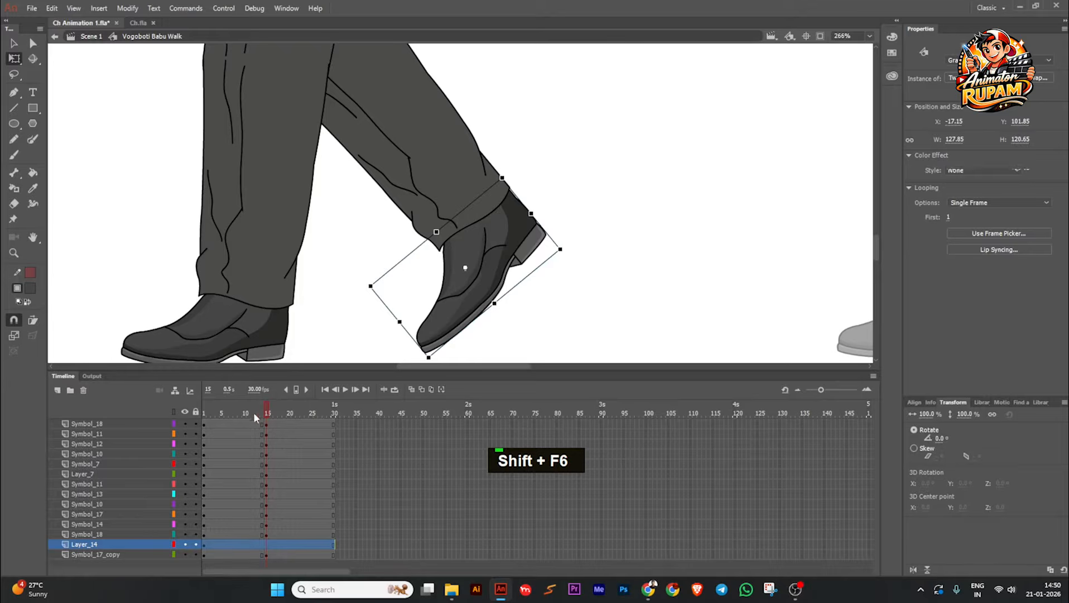
Step: In the opening stride pose, move the far shoe's transformation point up to the ankle at the trouser hem
{"action": "left_click", "coordinate": [207, 412]}
{"action": "left_click", "coordinate": [393, 318]}
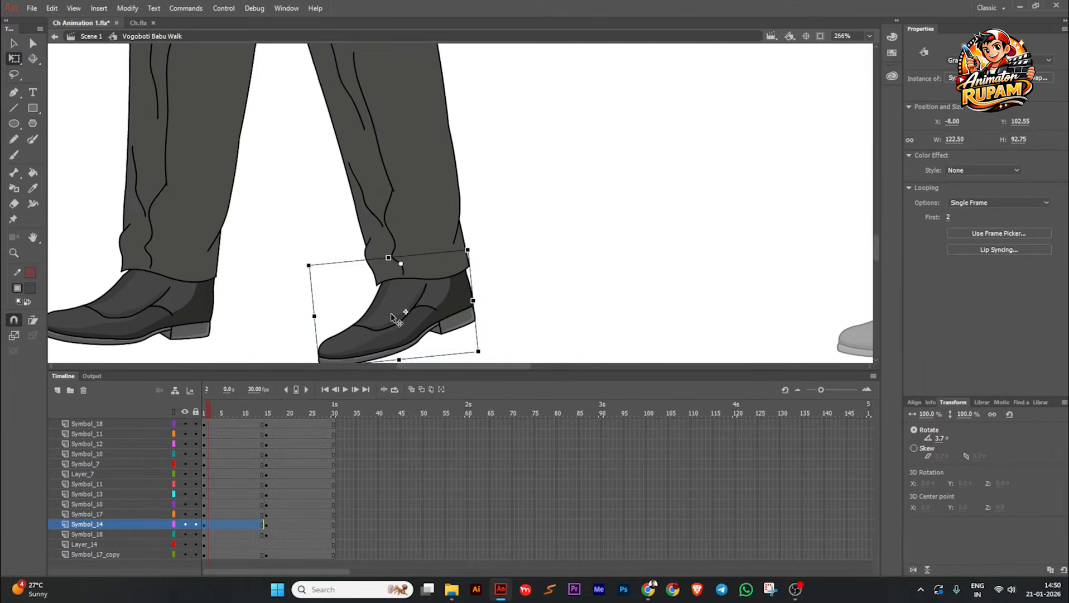
{"action": "left_click_drag", "start_coordinate": [214, 409], "coordinate": [265, 409]}
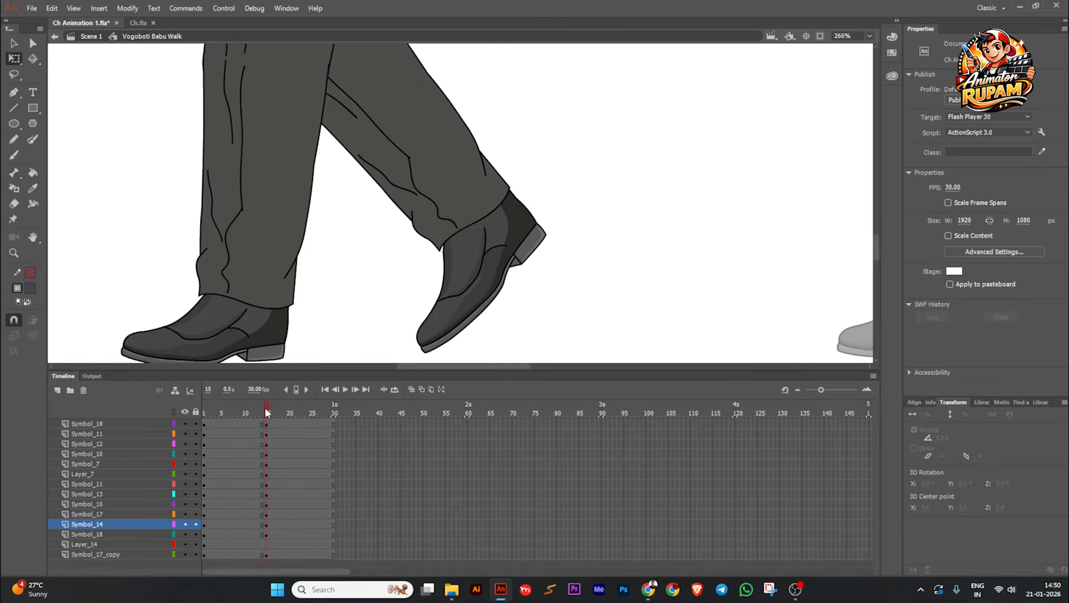
{"action": "left_click", "coordinate": [497, 283]}
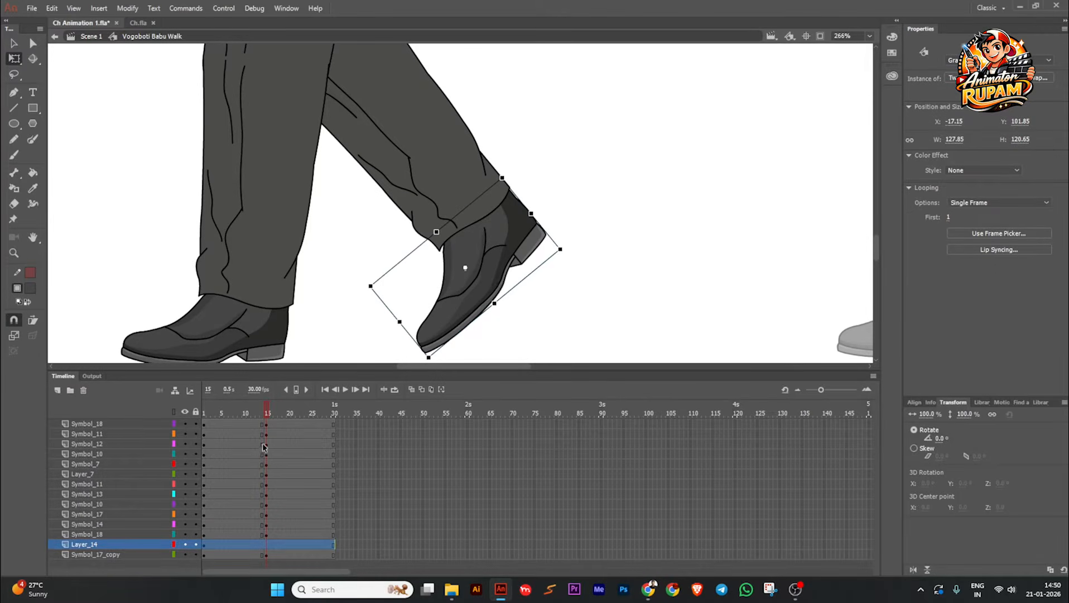
{"action": "left_click", "coordinate": [203, 545]}
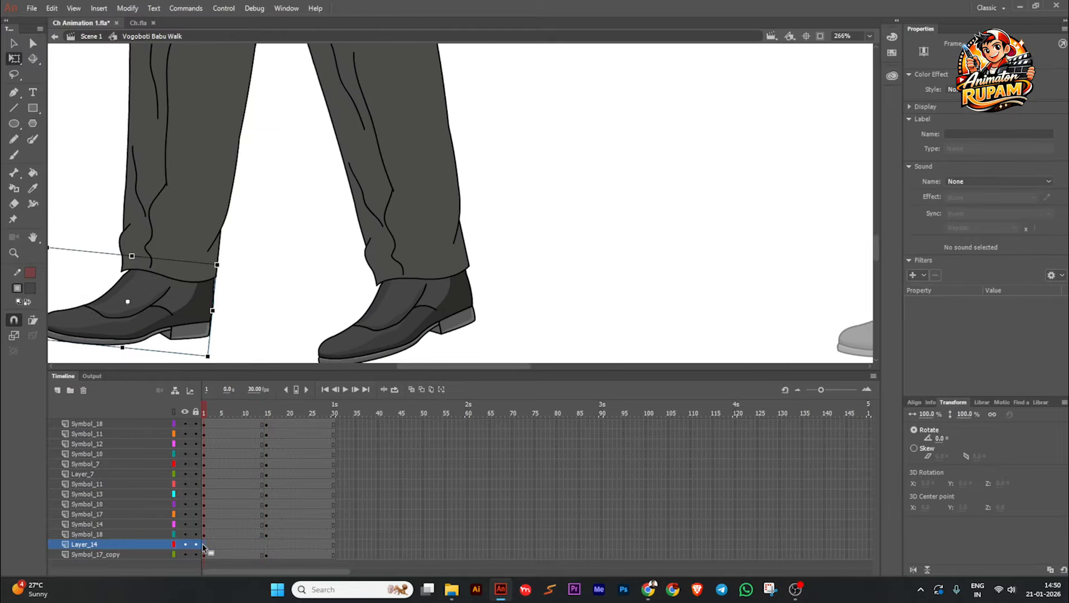
{"action": "scroll", "coordinate": [318, 326], "scroll_direction": "down", "scroll_amount": 2}
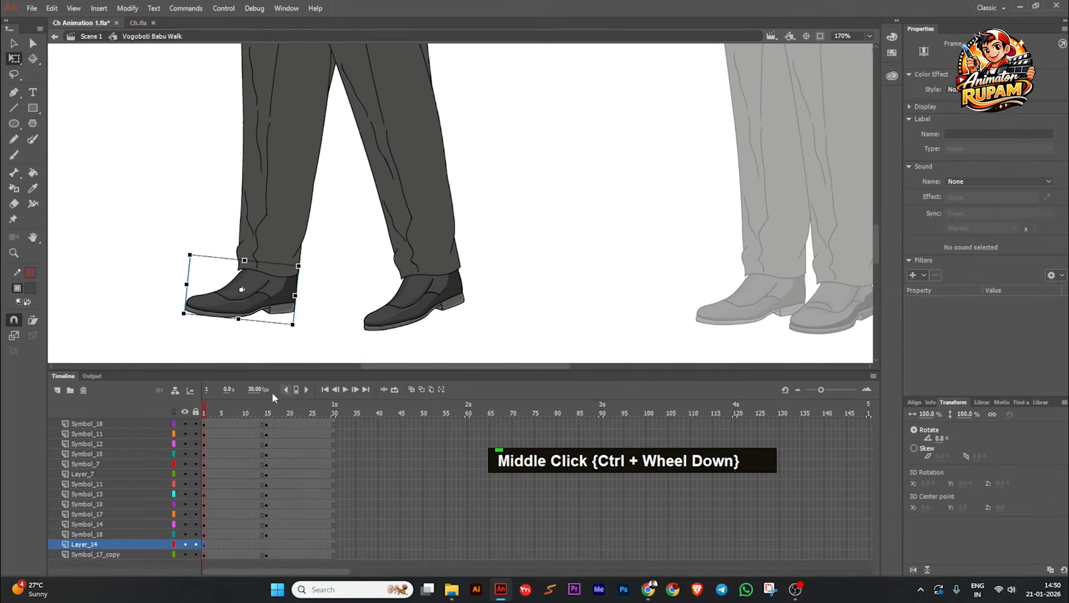
{"action": "mouse_move", "coordinate": [211, 412]}
{"action": "left_mouse_down"}
{"action": "mouse_move", "coordinate": [303, 407]}
{"action": "mouse_move", "coordinate": [208, 429]}
{"action": "left_mouse_up"}
{"action": "left_click", "coordinate": [458, 286]}
{"action": "scroll", "coordinate": [458, 286], "scroll_direction": "down", "scroll_amount": 1}
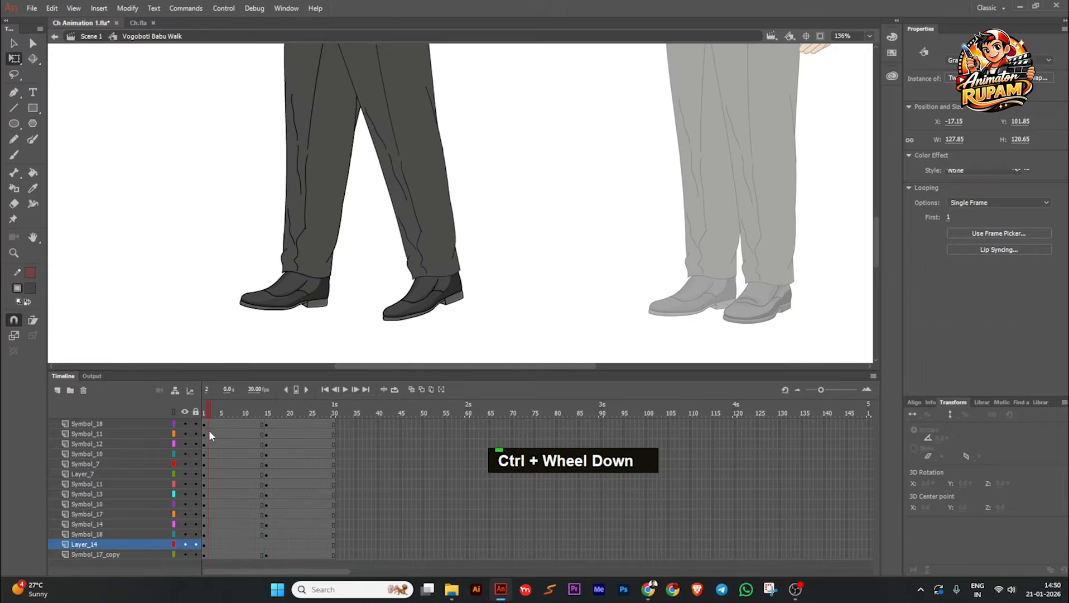
{"action": "left_click", "coordinate": [294, 308]}
{"action": "scroll", "coordinate": [286, 290], "scroll_direction": "up", "scroll_amount": 2}
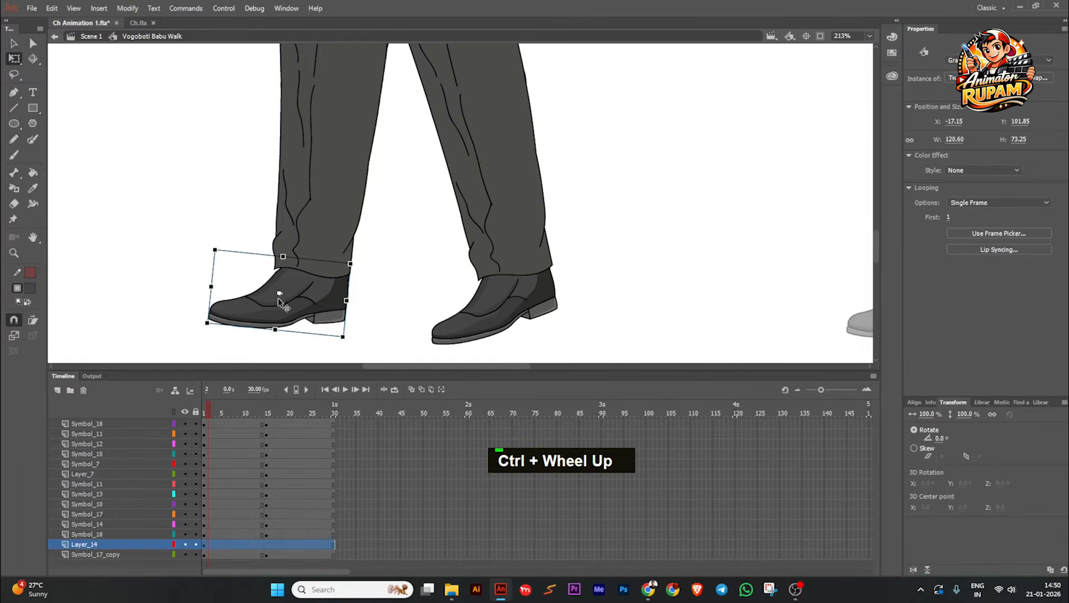
{"action": "left_click_drag", "start_coordinate": [280, 294], "coordinate": [315, 266]}
Step: Insert a keyframe at frame 15 on the far shoe's layer, Layer_14
{"action": "left_click_drag", "start_coordinate": [216, 403], "coordinate": [271, 405]}
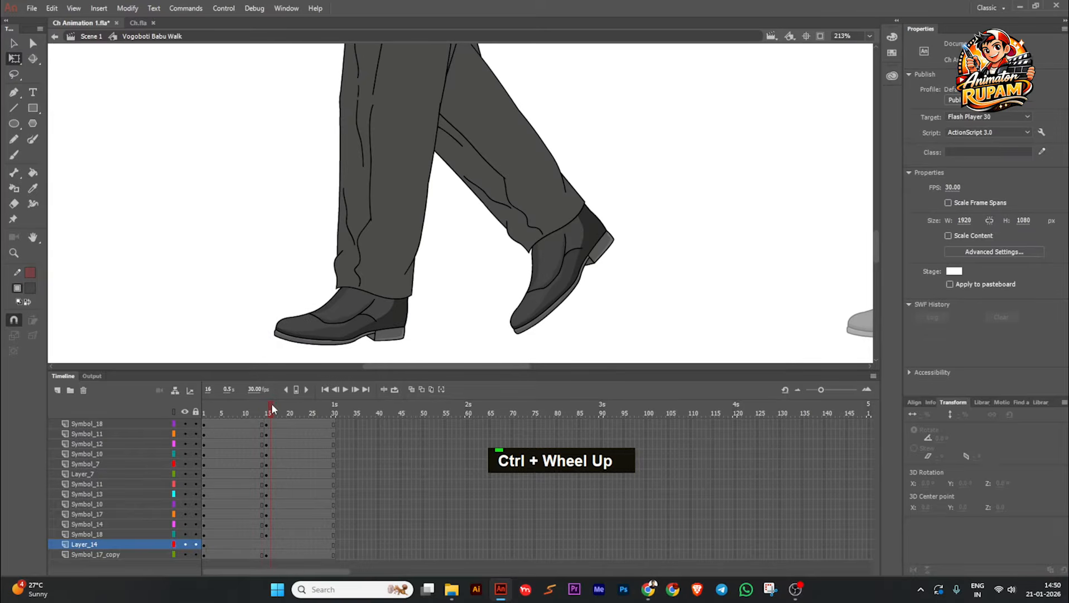
{"action": "left_click", "coordinate": [539, 301]}
{"action": "left_click", "coordinate": [267, 545]}
{"action": "key", "text": "F6"}
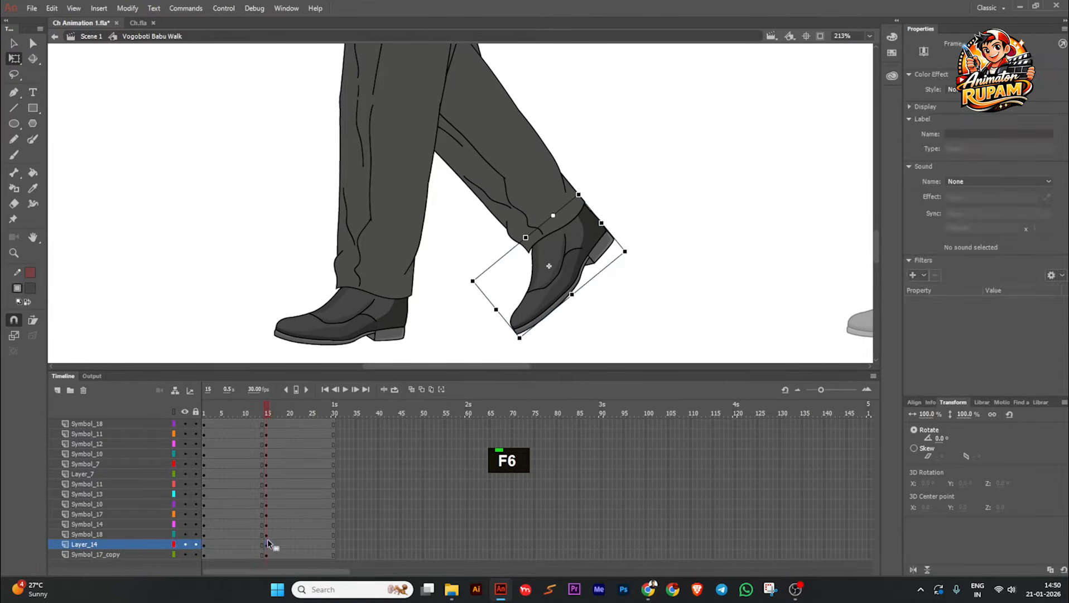
Step: Try a slight rotation and a different transformation point on the far shoe at frame 1, and undo these changes
{"action": "left_click_drag", "start_coordinate": [271, 411], "coordinate": [204, 408]}
{"action": "scroll", "coordinate": [370, 265], "scroll_direction": "down", "scroll_amount": 3}
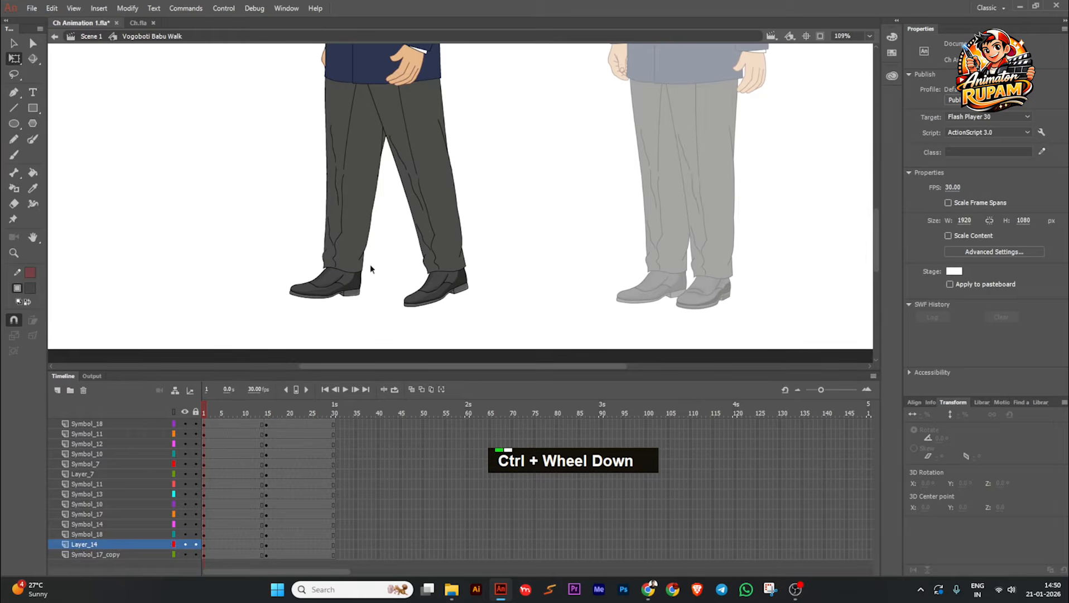
{"action": "middle_click", "coordinate": [375, 234]}
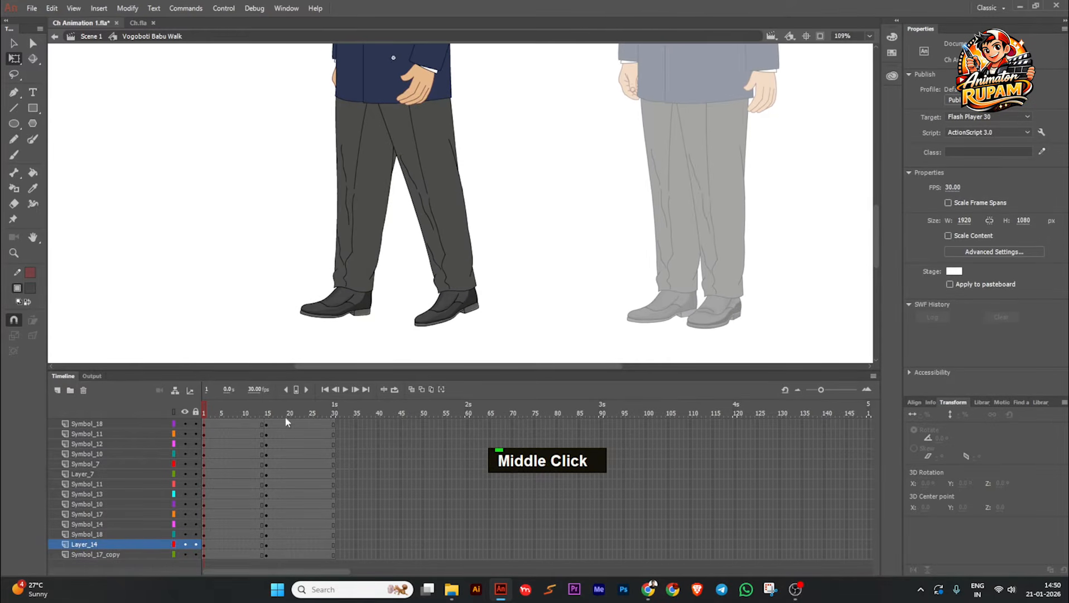
{"action": "scroll", "coordinate": [376, 259], "scroll_direction": "up", "scroll_amount": 2}
{"action": "left_click", "coordinate": [320, 296]}
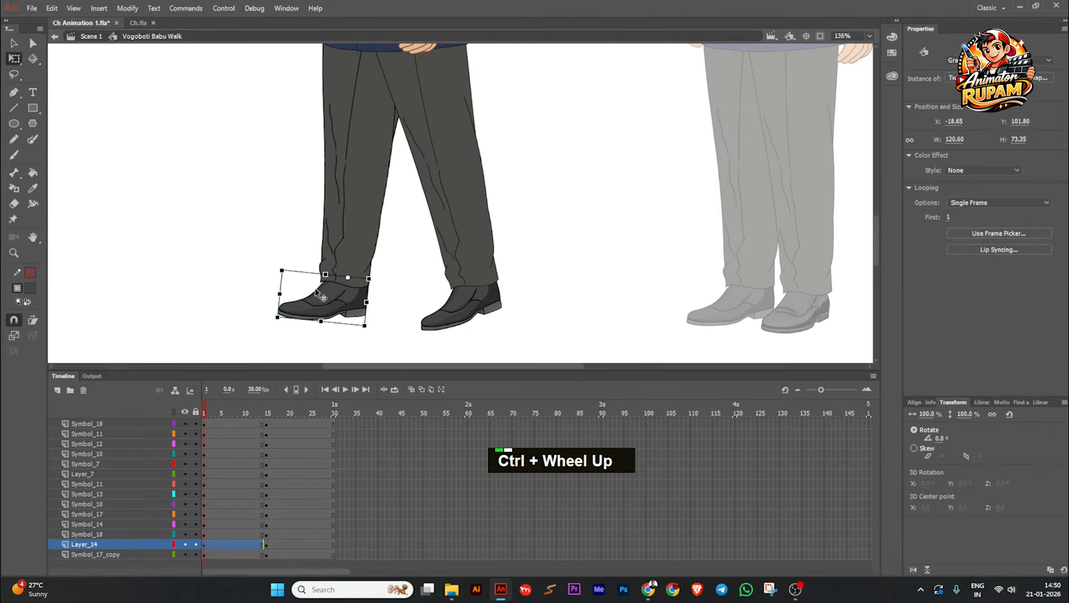
{"action": "scroll", "coordinate": [348, 282], "scroll_direction": "up", "scroll_amount": 1}
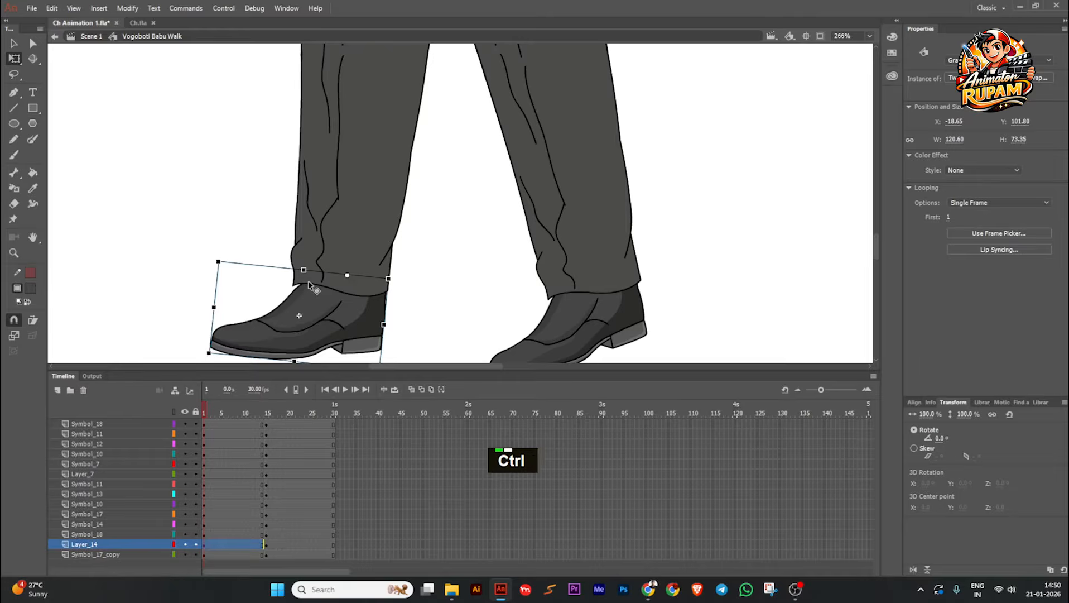
{"action": "scroll", "coordinate": [308, 280], "scroll_direction": "down", "scroll_amount": 1}
{"action": "mouse_move", "coordinate": [233, 356]}
{"action": "left_mouse_down"}
{"action": "mouse_move", "coordinate": [208, 338]}
{"action": "mouse_move", "coordinate": [231, 354]}
{"action": "left_mouse_up"}
{"action": "left_click_drag", "start_coordinate": [343, 277], "coordinate": [367, 346]}
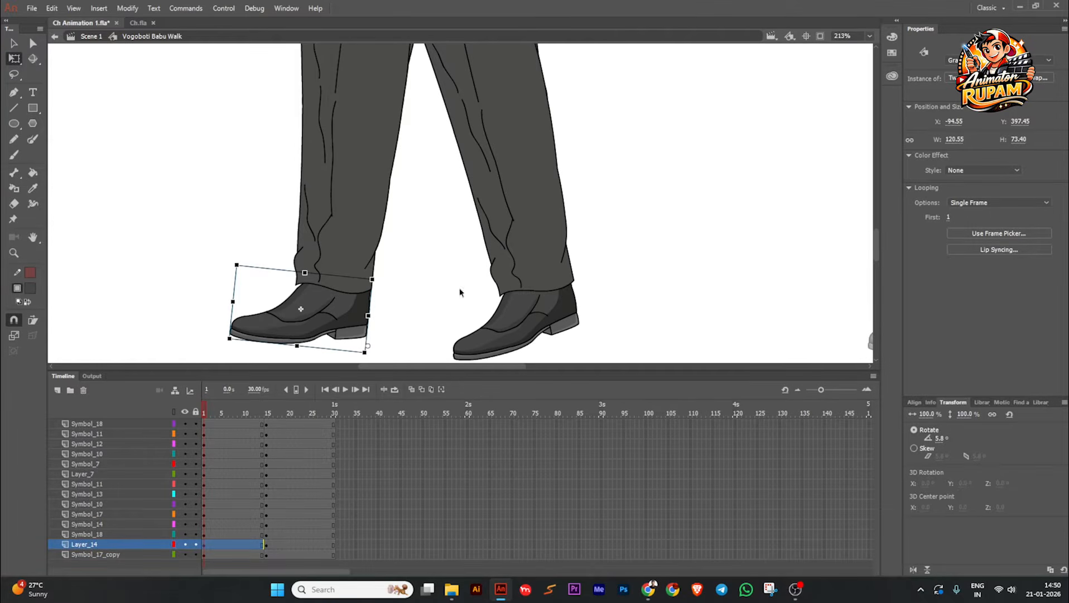
{"action": "key", "text": "ctrl+z"}
{"action": "key", "text": "ctrl+z"}
{"action": "key", "text": "ctrl+z"}
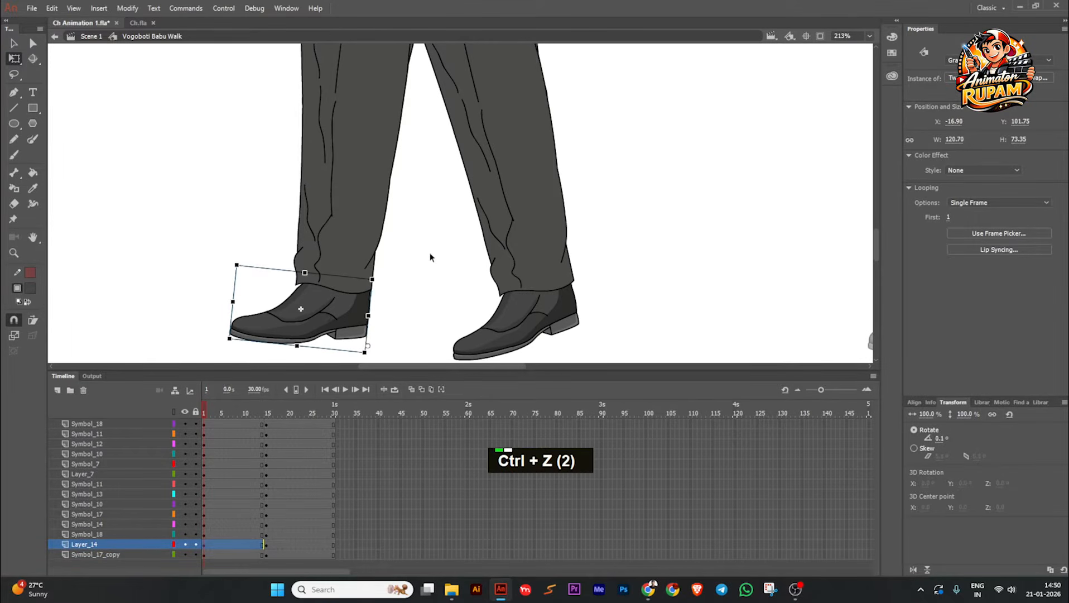
Step: Deselect the far shoe and save the animation file
{"action": "left_click", "coordinate": [399, 258], "text": "ctrl"}
{"action": "left_click", "coordinate": [400, 258], "text": "ctrl"}
{"action": "key", "text": "ctrl+s"}
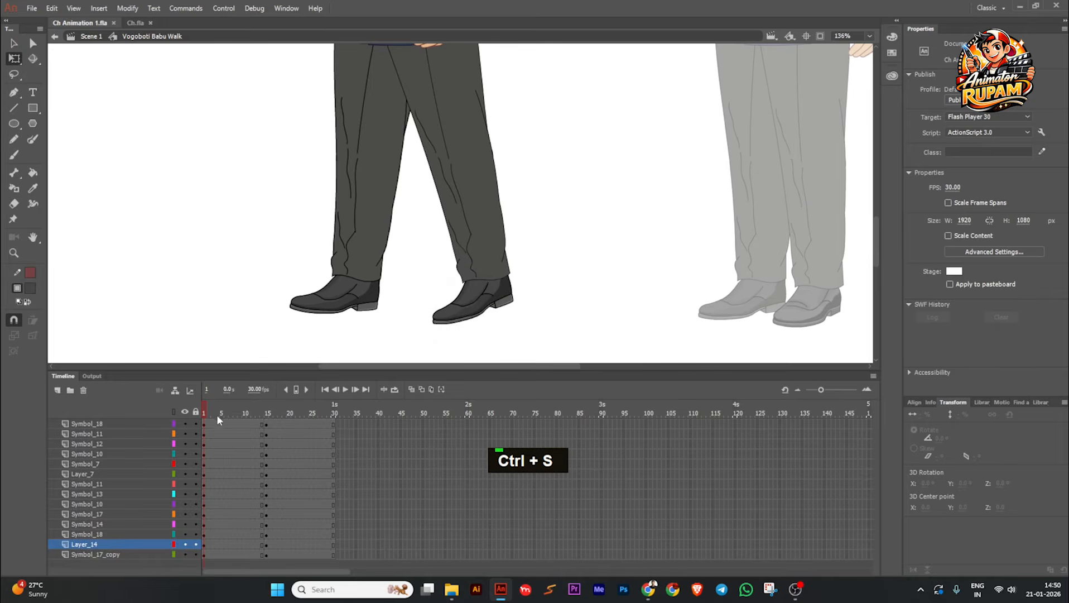
Step: In the pose starting at frame 15, rotate the raised far shoe to 7.5° and the planted near shoe to 11.9°
{"action": "left_click_drag", "start_coordinate": [277, 410], "coordinate": [241, 417]}
{"action": "left_click", "coordinate": [502, 289]}
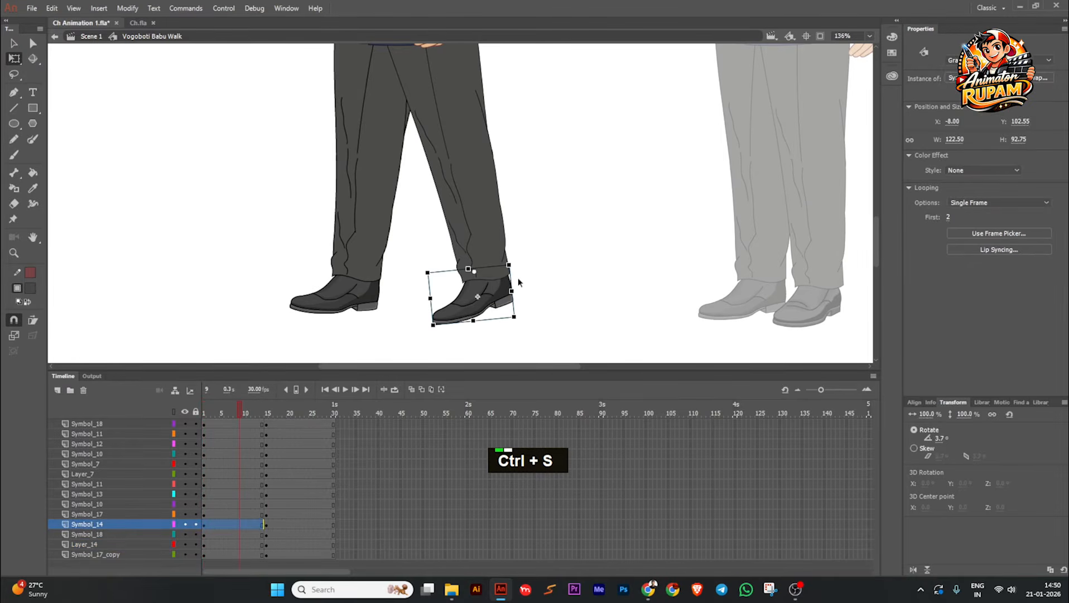
{"action": "scroll", "coordinate": [517, 278], "scroll_direction": "down", "scroll_amount": 2}
{"action": "left_click", "coordinate": [528, 276]}
{"action": "scroll", "coordinate": [528, 275], "scroll_direction": "down", "scroll_amount": 3}
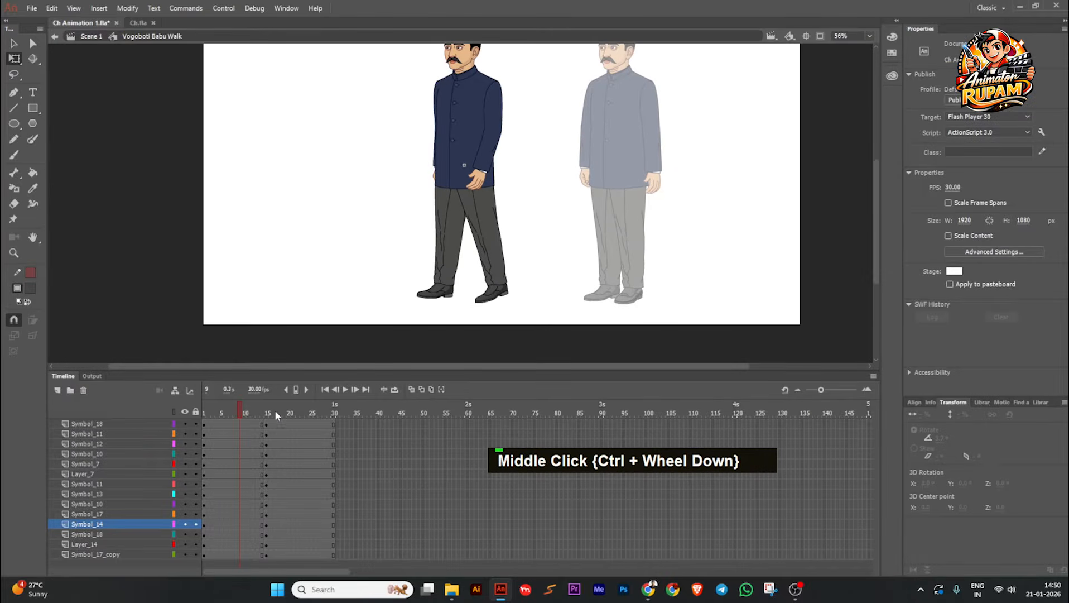
{"action": "left_click_drag", "start_coordinate": [237, 410], "coordinate": [265, 415]}
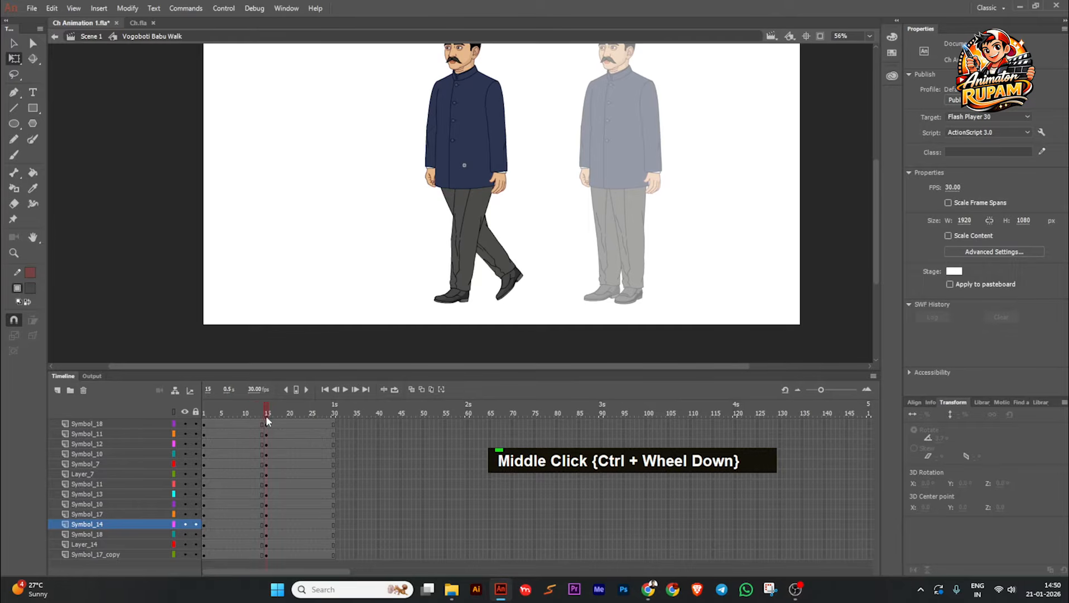
{"action": "scroll", "coordinate": [502, 301], "scroll_direction": "up", "scroll_amount": 1}
{"action": "left_click", "coordinate": [502, 296]}
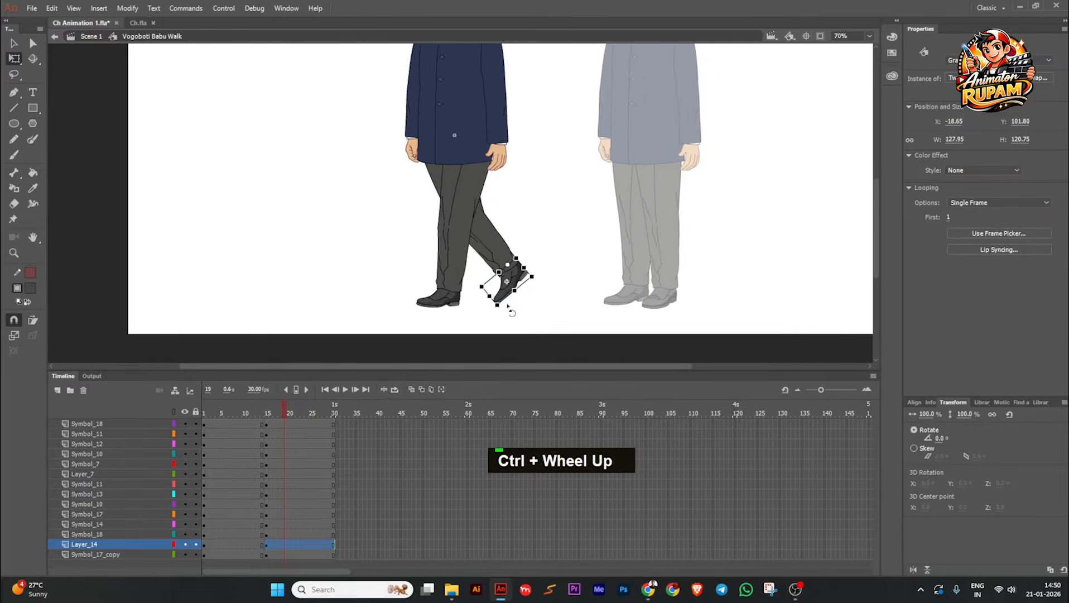
{"action": "scroll", "coordinate": [502, 310], "scroll_direction": "up", "scroll_amount": 1}
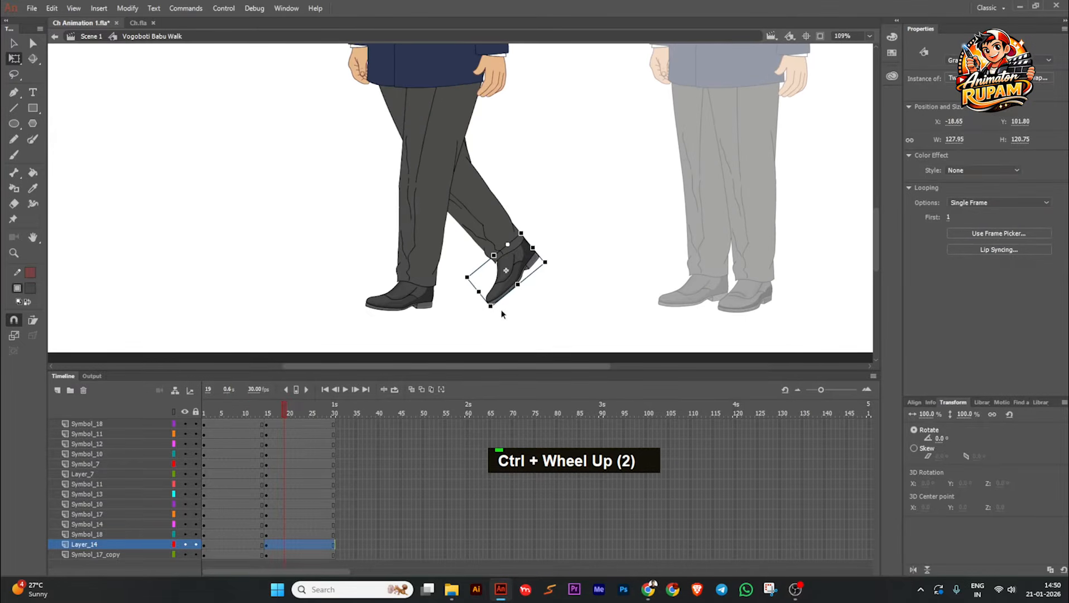
{"action": "left_click", "coordinate": [390, 310]}
{"action": "left_click_drag", "start_coordinate": [366, 323], "coordinate": [363, 317]}
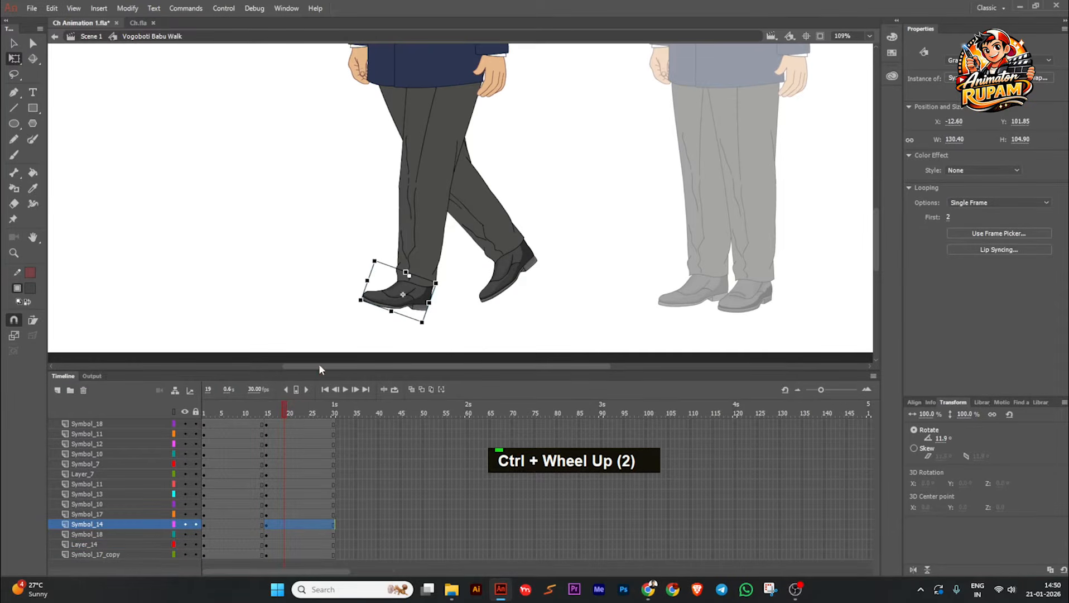
Step: In the opening stride pose, rotate the near lower leg backward at the knee to -6.2°
{"action": "left_click_drag", "start_coordinate": [281, 417], "coordinate": [231, 418]}
{"action": "left_click", "coordinate": [451, 297]}
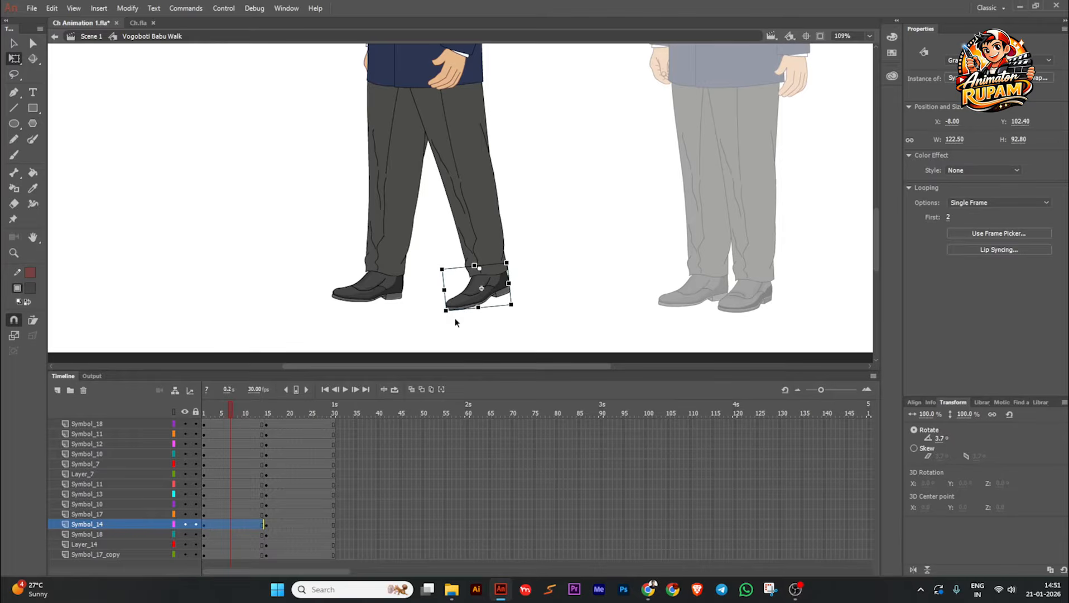
{"action": "left_click", "coordinate": [490, 230]}
{"action": "left_click_drag", "start_coordinate": [521, 279], "coordinate": [534, 278]}
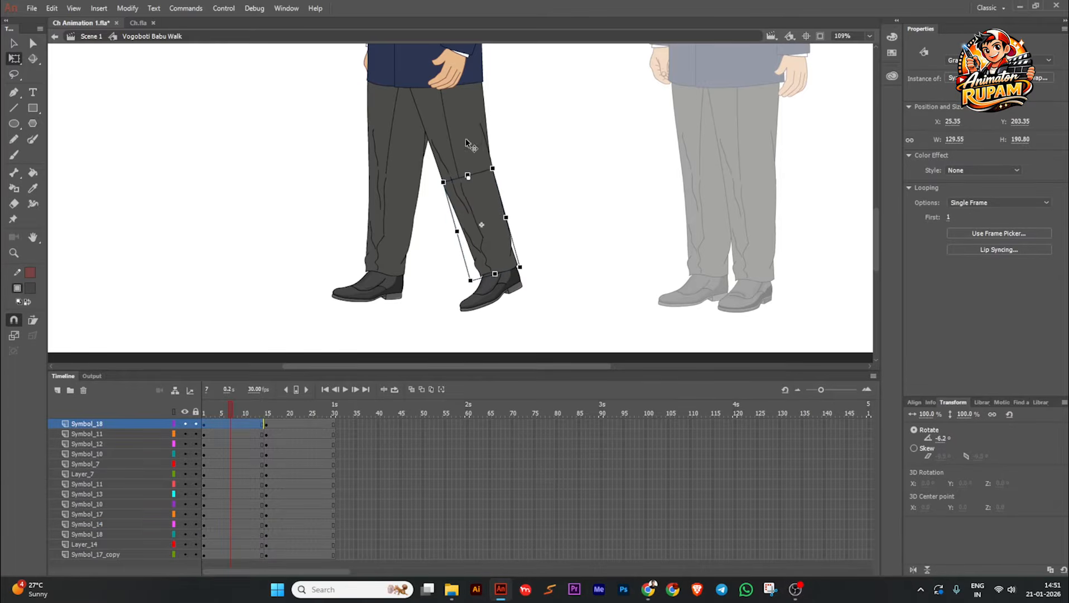
Step: Nudge the near upper leg slightly up and the far upper leg slightly down in the opening stride pose
{"action": "left_click", "coordinate": [465, 122]}
{"action": "key", "text": "Up"}
{"action": "key", "text": "Up"}
{"action": "key", "text": "Up"}
{"action": "key", "text": "Up"}
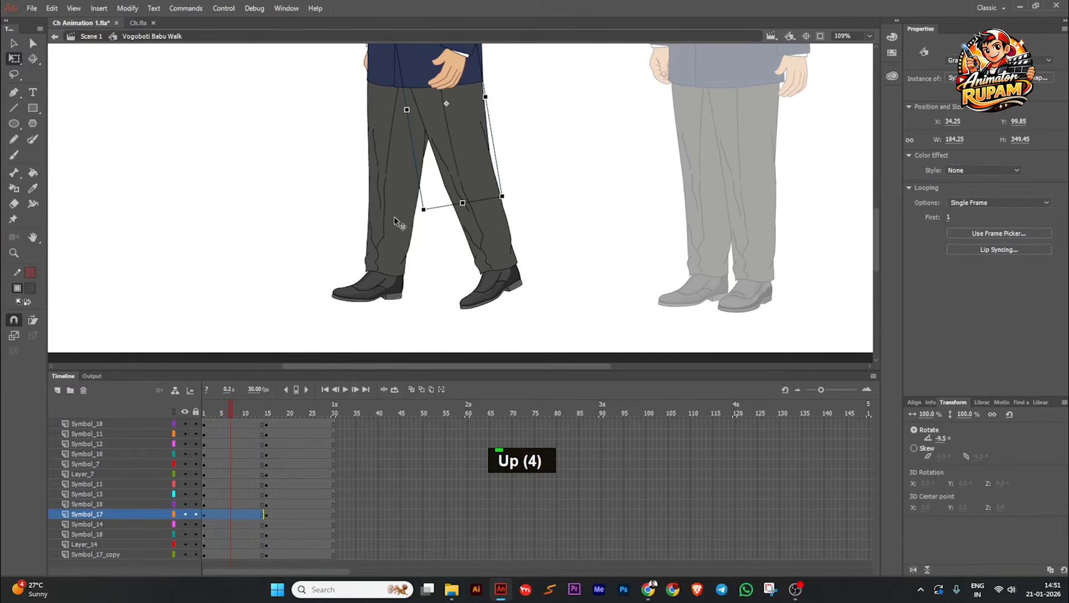
{"action": "left_click", "coordinate": [396, 138]}
{"action": "key", "text": "Down"}
{"action": "key", "text": "Down"}
{"action": "key", "text": "Down"}
{"action": "key", "text": "Down"}
Step: In the opening stride pose, rotate the far lower leg slightly backward at the knee and swing the near lower leg slightly further back
{"action": "double_click", "coordinate": [369, 295]}
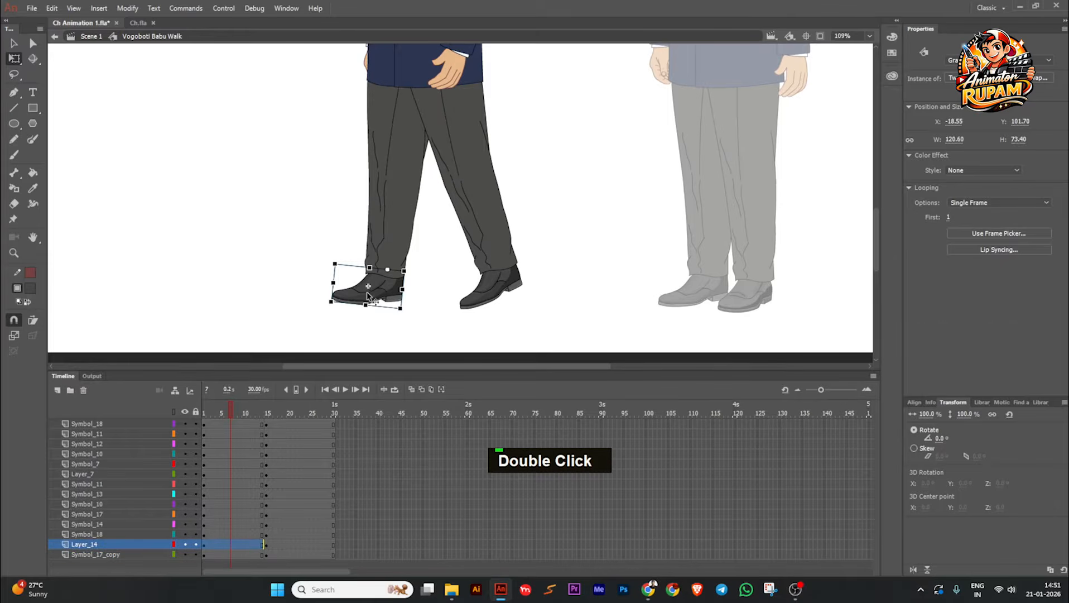
{"action": "left_click", "coordinate": [410, 260]}
{"action": "left_click", "coordinate": [399, 261]}
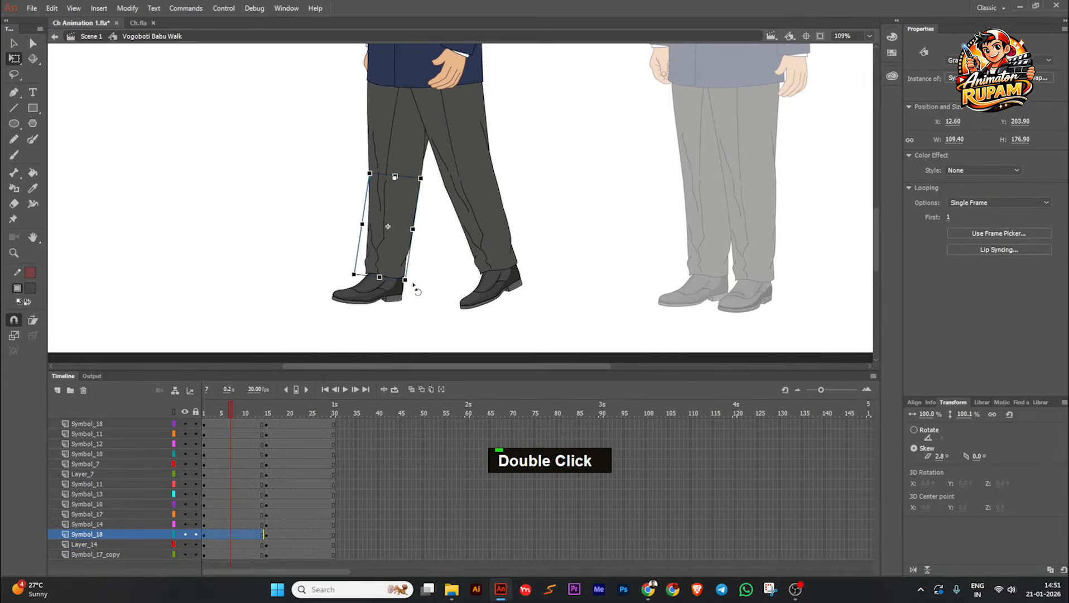
{"action": "left_click_drag", "start_coordinate": [414, 284], "coordinate": [422, 284]}
{"action": "left_click", "coordinate": [512, 259]}
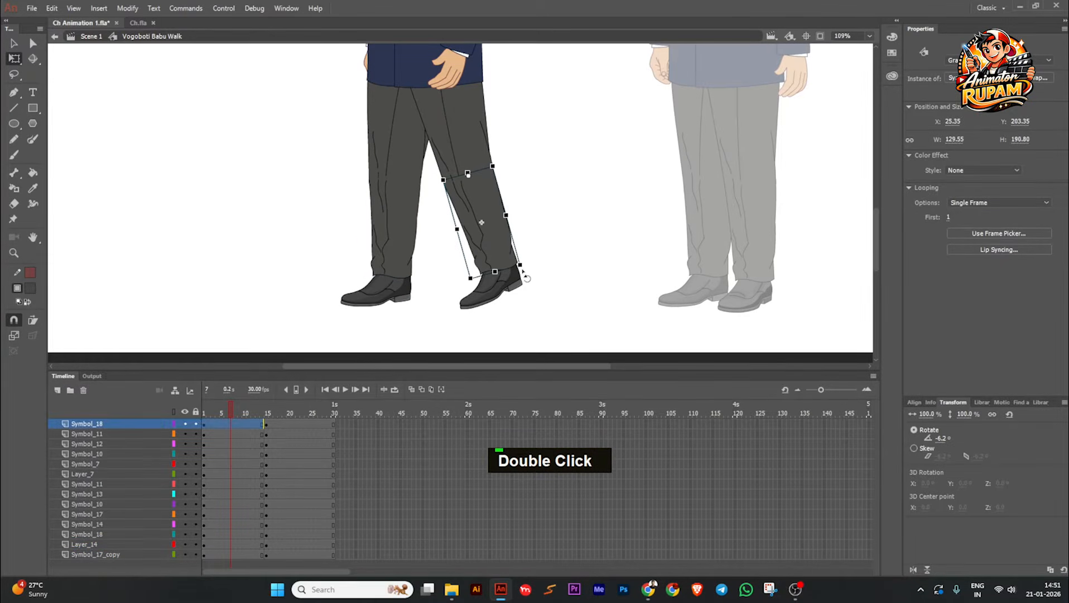
{"action": "left_click_drag", "start_coordinate": [526, 277], "coordinate": [530, 265]}
{"action": "left_click", "coordinate": [530, 262]}
{"action": "scroll", "coordinate": [530, 262], "scroll_direction": "down", "scroll_amount": 2}
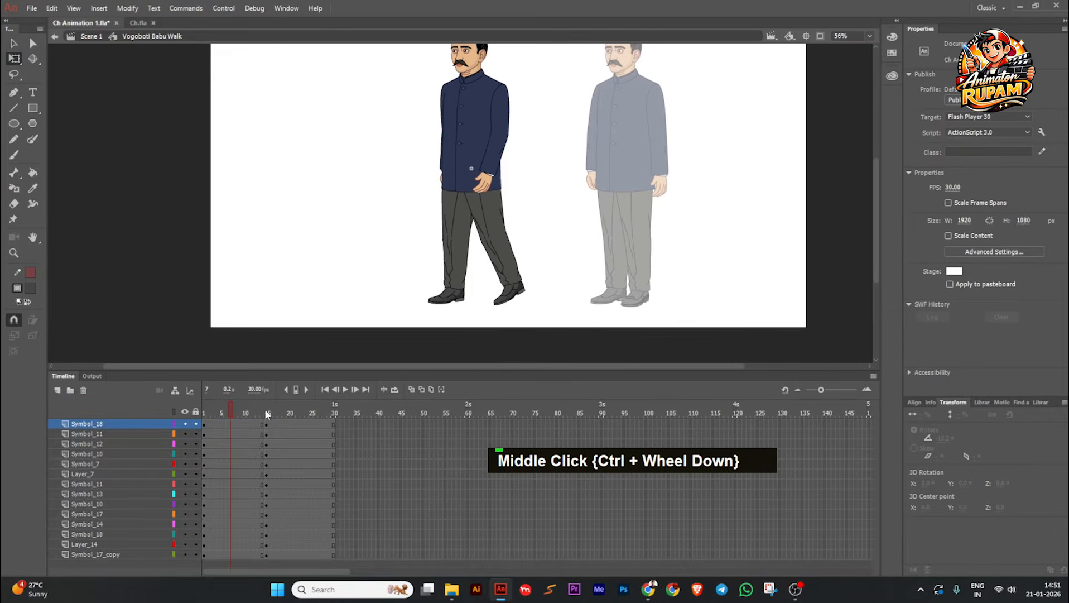
Step: In the pose starting at frame 15, swing the far forearm and the far upper arm forward, away from the coat
{"action": "mouse_move", "coordinate": [267, 413]}
{"action": "left_mouse_down"}
{"action": "mouse_move", "coordinate": [239, 413]}
{"action": "mouse_move", "coordinate": [280, 413]}
{"action": "mouse_move", "coordinate": [238, 411]}
{"action": "mouse_move", "coordinate": [270, 413]}
{"action": "left_mouse_up"}
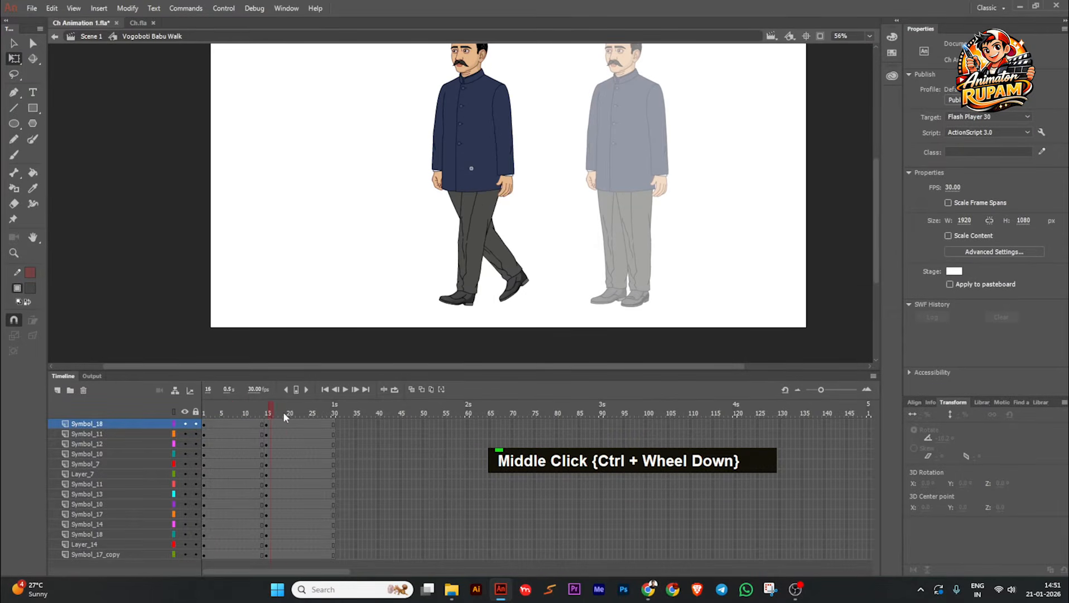
{"action": "scroll", "coordinate": [520, 190], "scroll_direction": "up", "scroll_amount": 2}
{"action": "scroll", "coordinate": [493, 219], "scroll_direction": "down", "scroll_amount": 2}
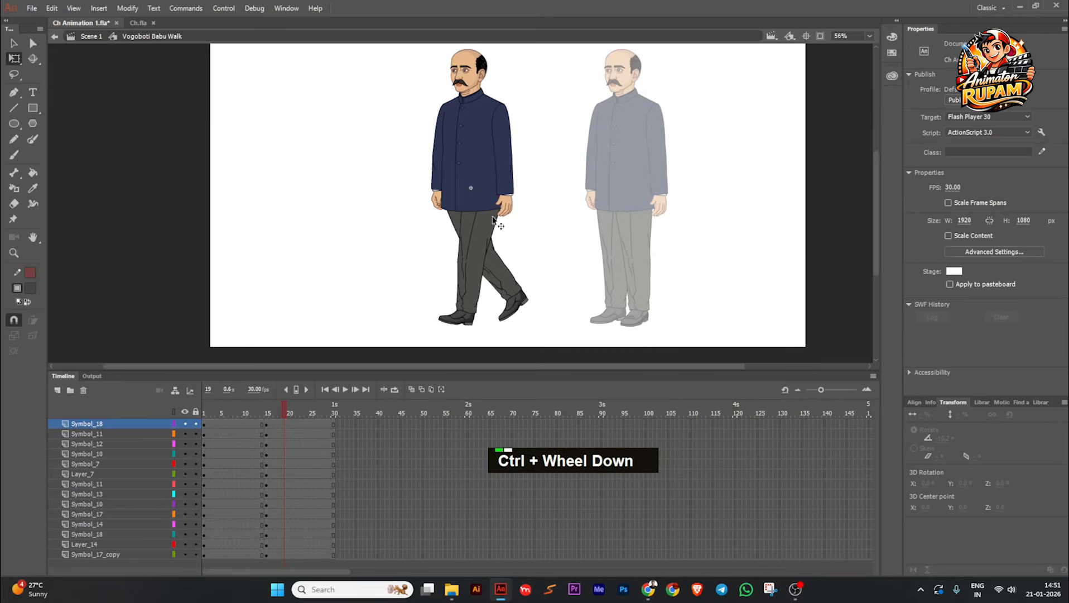
{"action": "left_click_drag", "start_coordinate": [278, 407], "coordinate": [334, 411]}
{"action": "scroll", "coordinate": [415, 125], "scroll_direction": "up", "scroll_amount": 2}
{"action": "left_click", "coordinate": [443, 197]}
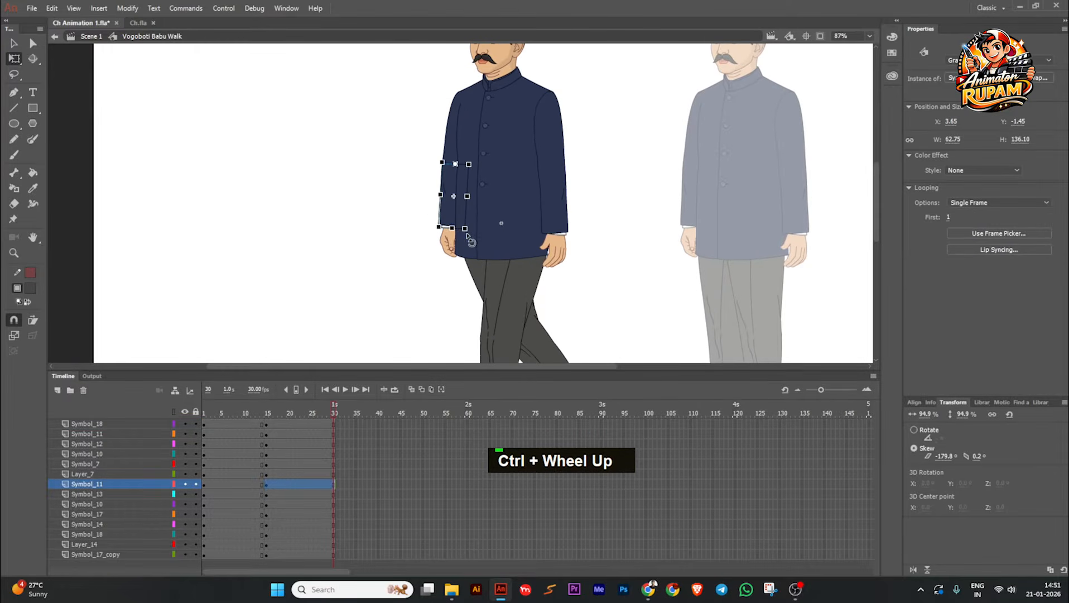
{"action": "left_click_drag", "start_coordinate": [469, 240], "coordinate": [458, 239]}
{"action": "left_click", "coordinate": [448, 138]}
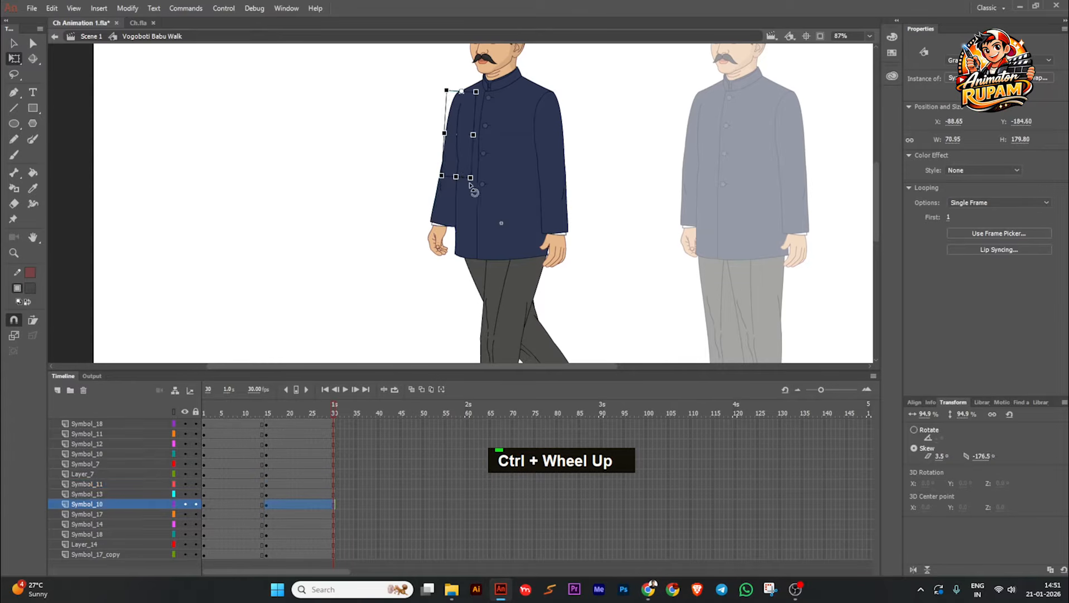
{"action": "left_click_drag", "start_coordinate": [470, 182], "coordinate": [464, 184]}
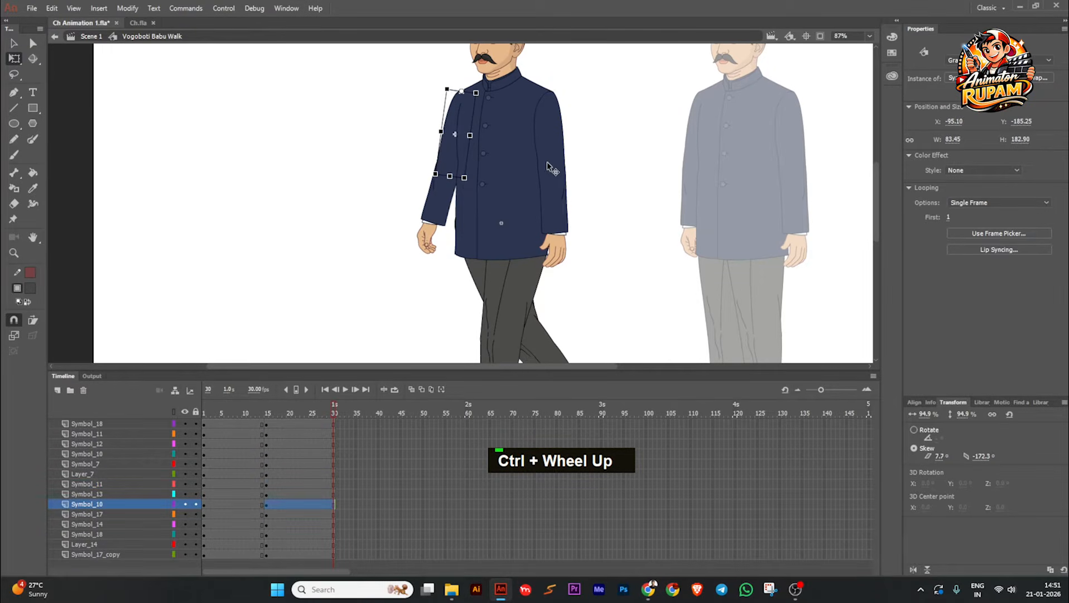
Step: In the same pose, rotate the near forearm to 3.0° and swing the near upper arm backward to -7.7°
{"action": "left_click", "coordinate": [557, 224]}
{"action": "left_click_drag", "start_coordinate": [572, 242], "coordinate": [563, 245]}
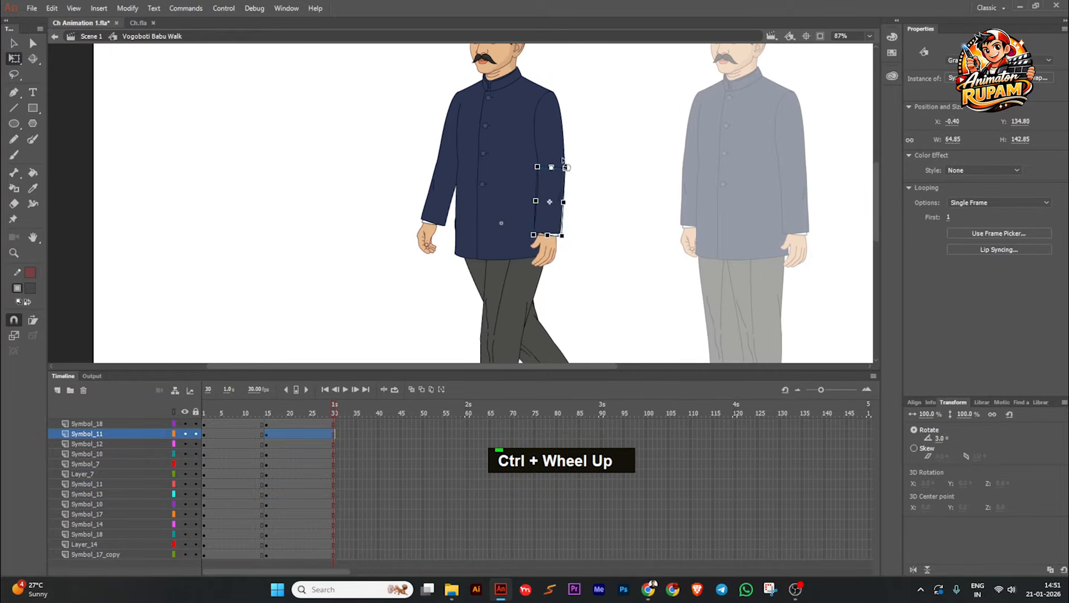
{"action": "left_click", "coordinate": [559, 153]}
{"action": "left_click_drag", "start_coordinate": [575, 184], "coordinate": [584, 185]}
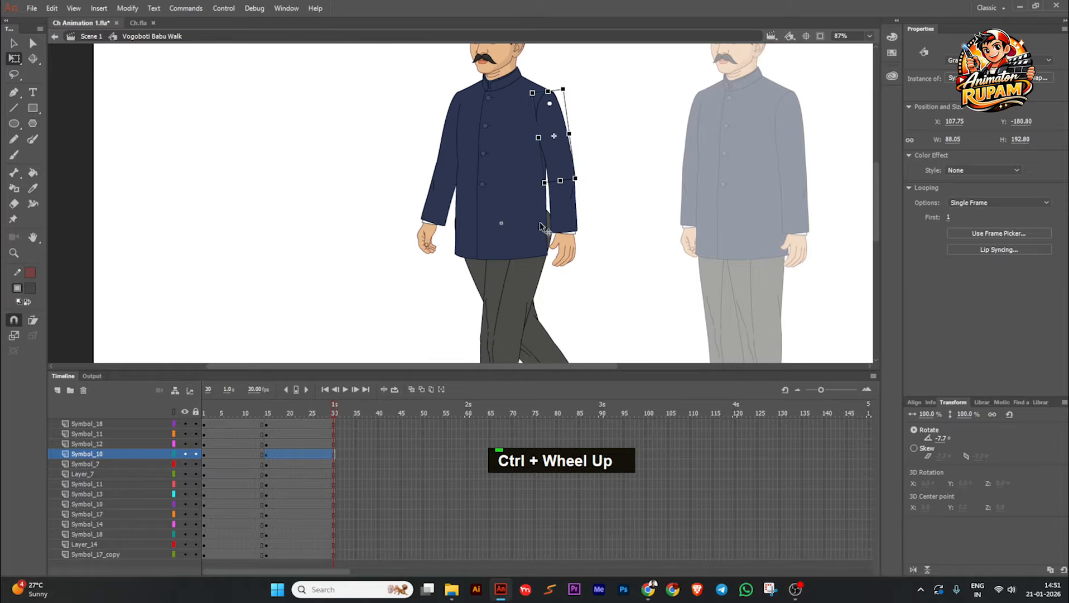
Step: Shift the near upper leg slightly forward to X 7.55 in the pose starting at frame 15
{"action": "double_click", "coordinate": [538, 266]}
{"action": "scroll", "coordinate": [530, 282], "scroll_direction": "up", "scroll_amount": 2}
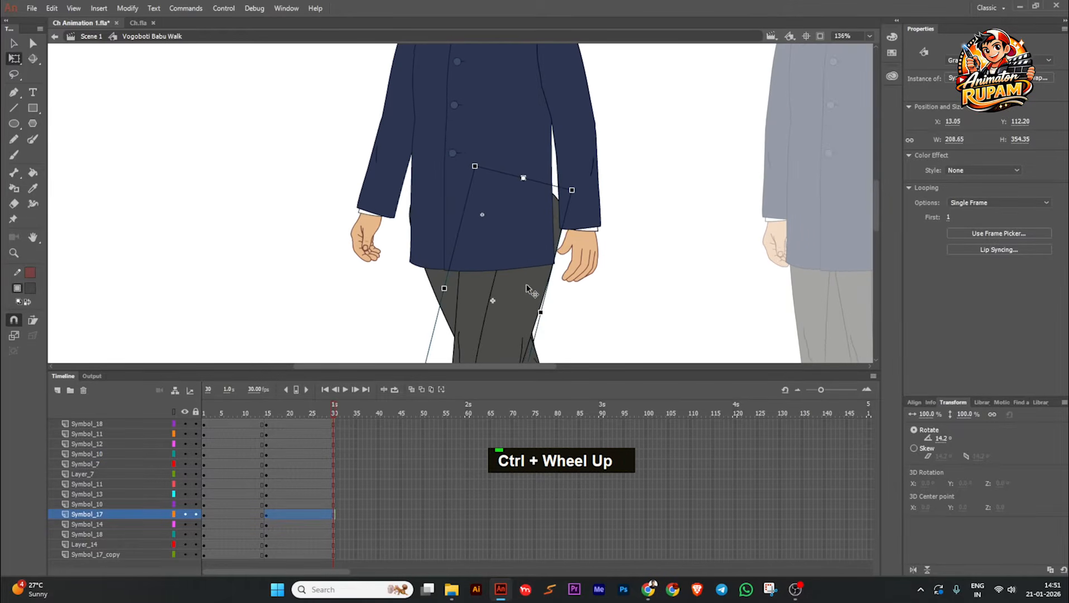
{"action": "left_click_drag", "start_coordinate": [527, 287], "coordinate": [523, 287]}
Step: Open the coat body's drawing object and bulge its near side edge outward to cover the trousers showing beside the near arm
{"action": "double_click", "coordinate": [542, 219]}
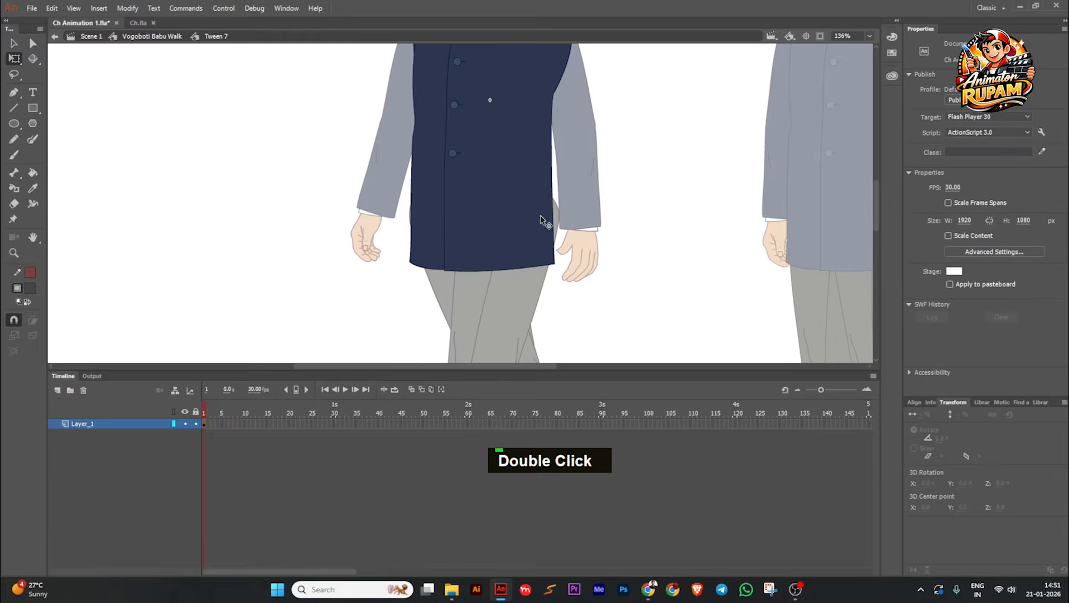
{"action": "double_click", "coordinate": [547, 206]}
{"action": "left_click", "coordinate": [553, 205]}
{"action": "left_click", "coordinate": [565, 207]}
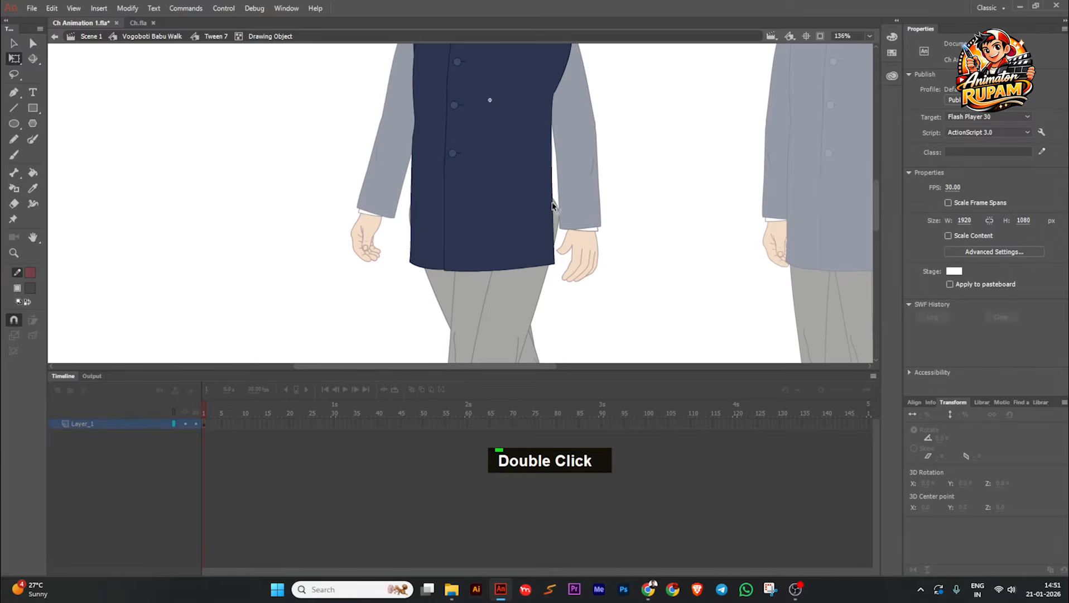
{"action": "mouse_move", "coordinate": [553, 206]}
{"action": "left_mouse_down"}
{"action": "mouse_move", "coordinate": [565, 289]}
{"action": "mouse_move", "coordinate": [556, 257]}
{"action": "left_mouse_up"}
{"action": "scroll", "coordinate": [555, 180], "scroll_direction": "up", "scroll_amount": 1}
{"action": "scroll", "coordinate": [555, 180], "scroll_direction": "down", "scroll_amount": 2}
{"action": "scroll", "coordinate": [555, 187], "scroll_direction": "up", "scroll_amount": 3}
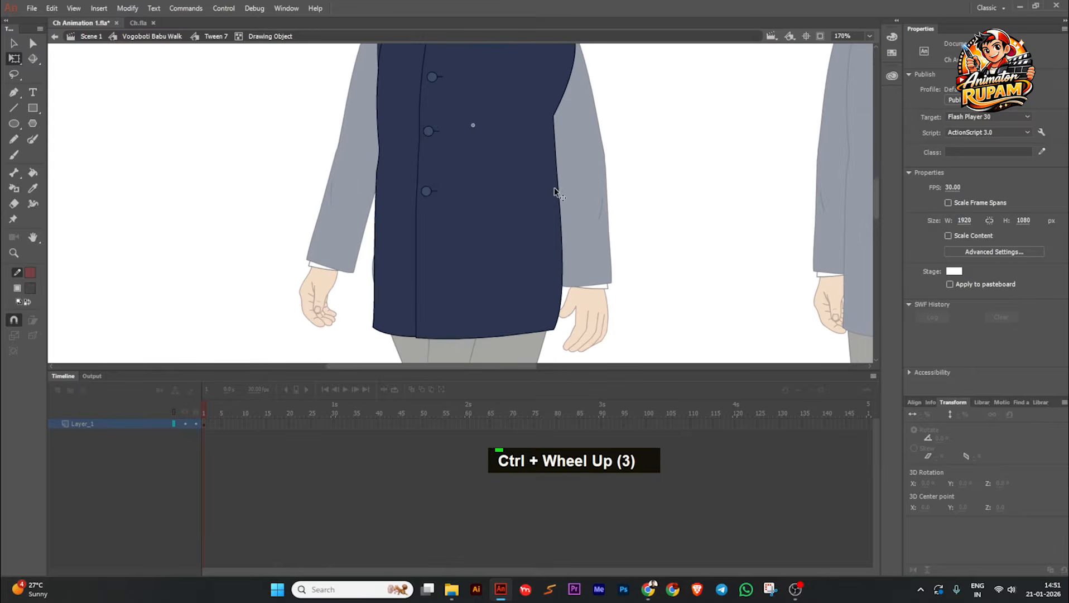
Step: Add a corner to the coat's near side edge, curve the outline inward above it at the waist, and leave the drawing object
{"action": "left_click", "coordinate": [554, 199], "text": "alt"}
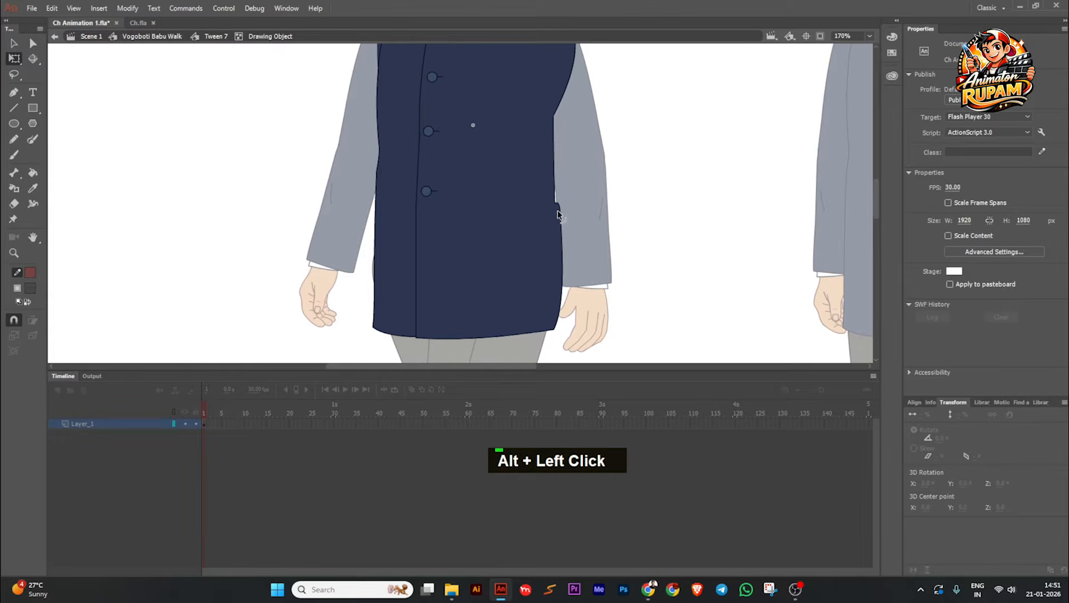
{"action": "left_click_drag", "start_coordinate": [557, 213], "coordinate": [555, 225]}
{"action": "scroll", "coordinate": [558, 218], "scroll_direction": "down", "scroll_amount": 1}
{"action": "scroll", "coordinate": [561, 212], "scroll_direction": "up", "scroll_amount": 2}
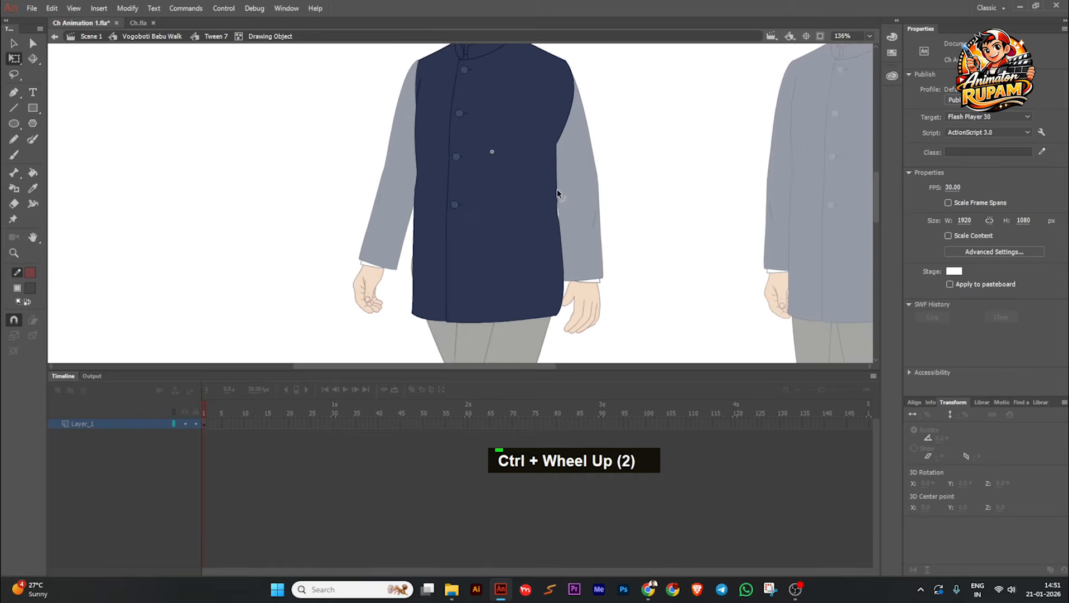
{"action": "left_click_drag", "start_coordinate": [557, 188], "coordinate": [553, 190]}
{"action": "scroll", "coordinate": [571, 186], "scroll_direction": "down", "scroll_amount": 1}
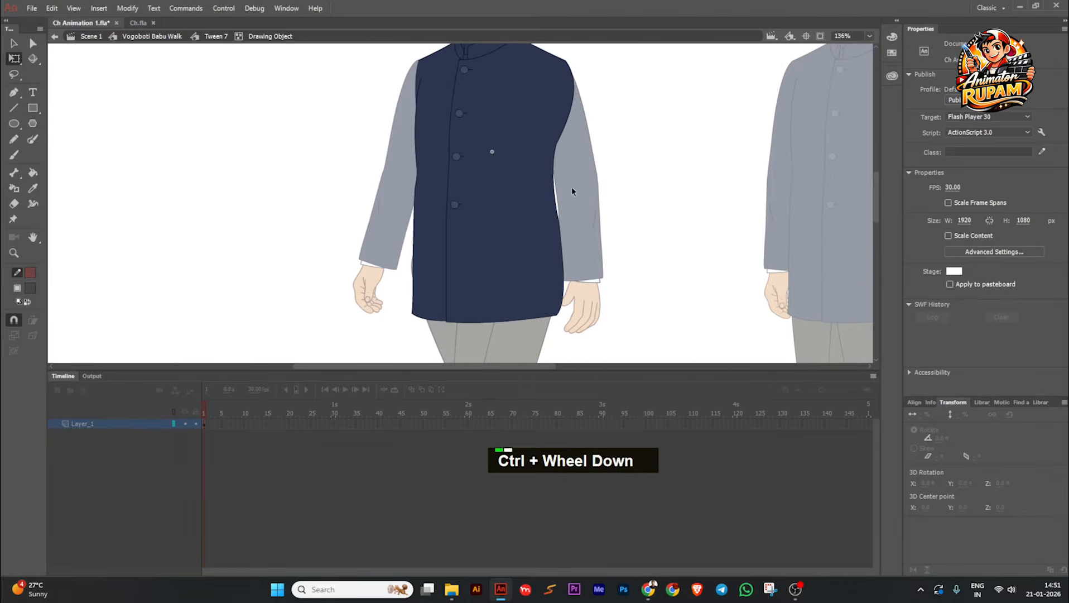
{"action": "double_click", "coordinate": [586, 195]}
{"action": "double_click", "coordinate": [618, 210]}
Step: Reopen the coat's drawing object, refine the curve of its lower near side edge, and return to the walk symbol
{"action": "scroll", "coordinate": [561, 241], "scroll_direction": "up", "scroll_amount": 2}
{"action": "double_click", "coordinate": [561, 241]}
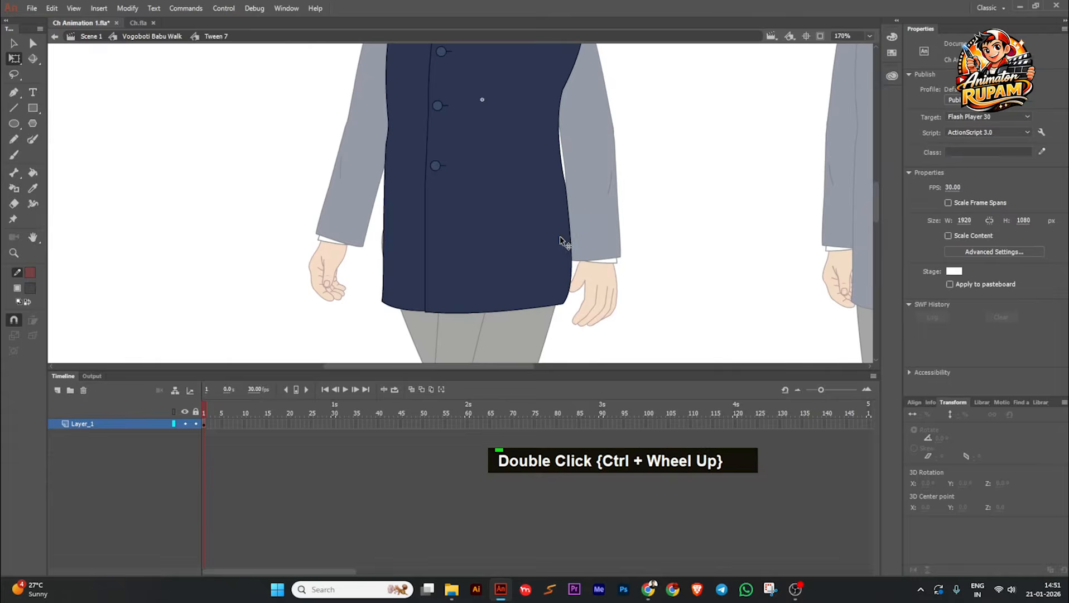
{"action": "double_click", "coordinate": [570, 247]}
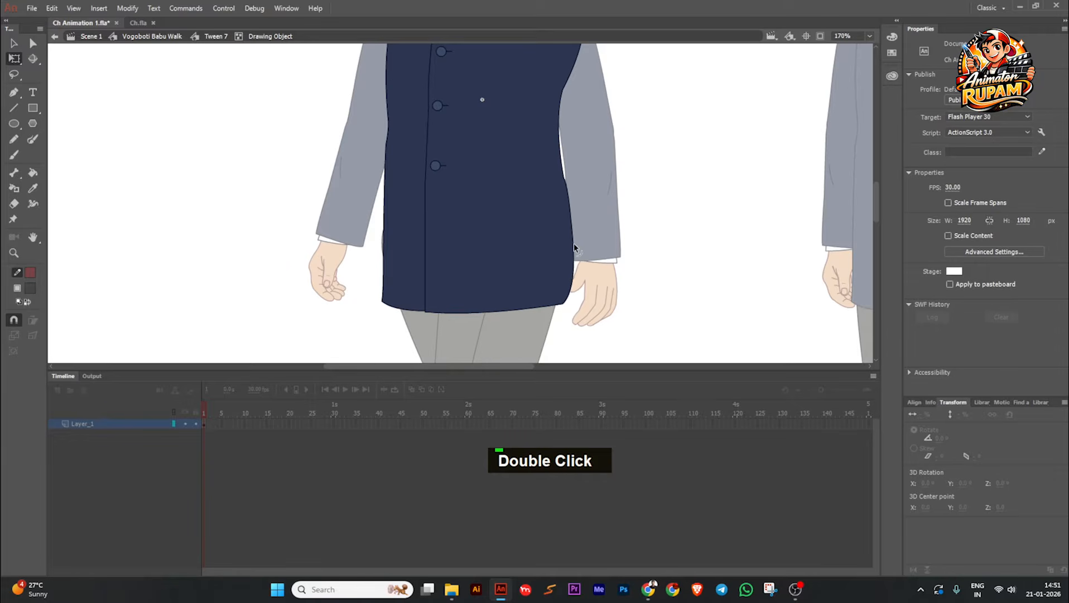
{"action": "mouse_move", "coordinate": [574, 251]}
{"action": "left_mouse_down"}
{"action": "mouse_move", "coordinate": [572, 240]}
{"action": "mouse_move", "coordinate": [570, 266]}
{"action": "left_mouse_up"}
{"action": "left_click_drag", "start_coordinate": [571, 203], "coordinate": [570, 210]}
{"action": "scroll", "coordinate": [571, 210], "scroll_direction": "down", "scroll_amount": 3}
{"action": "double_click", "coordinate": [615, 217]}
{"action": "double_click", "coordinate": [615, 217]}
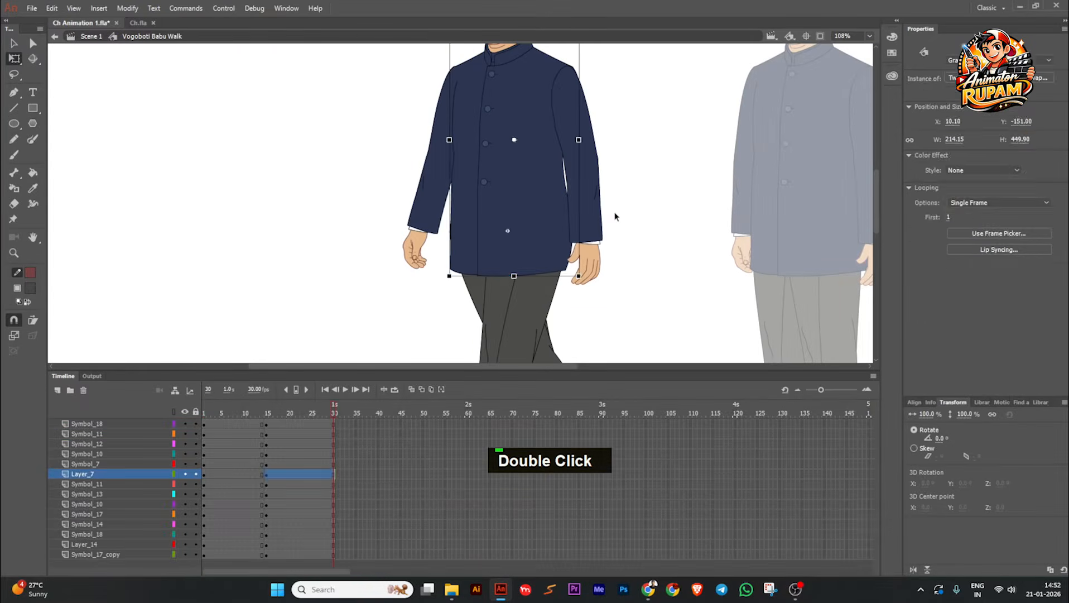
Step: In the pose starting at frame 15, rotate the near upper leg slightly further forward at the hip
{"action": "scroll", "coordinate": [535, 249], "scroll_direction": "down", "scroll_amount": 3}
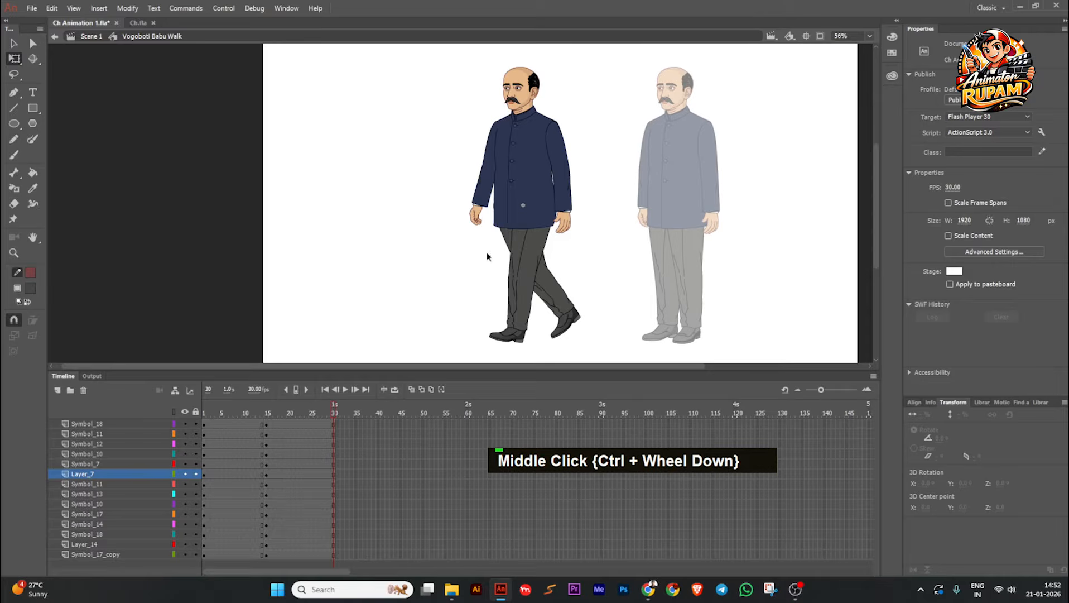
{"action": "left_click", "coordinate": [525, 327]}
{"action": "scroll", "coordinate": [529, 335], "scroll_direction": "up", "scroll_amount": 1}
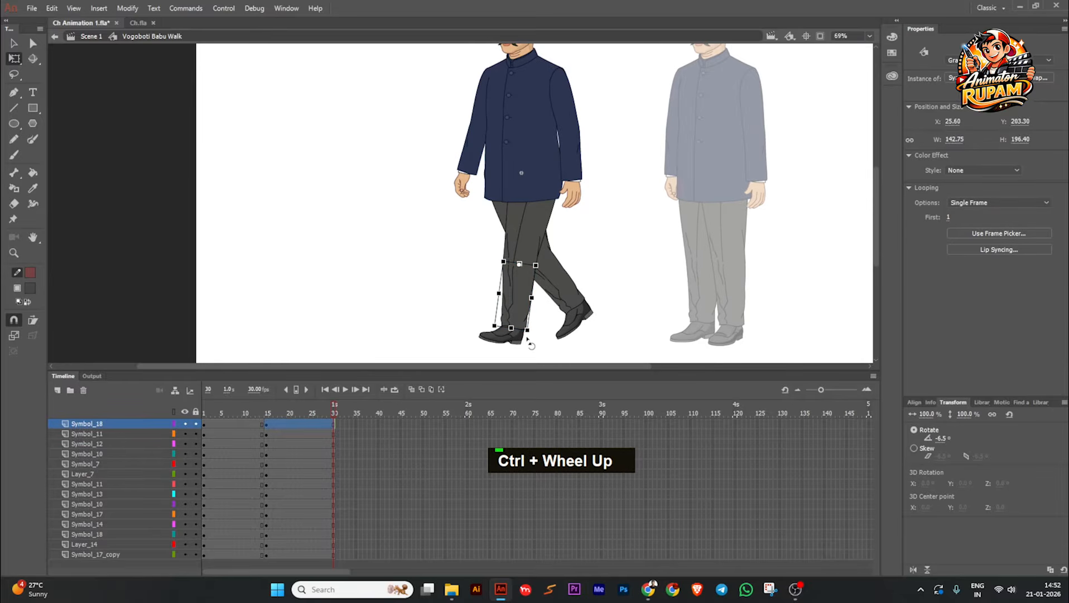
{"action": "left_click", "coordinate": [530, 250]}
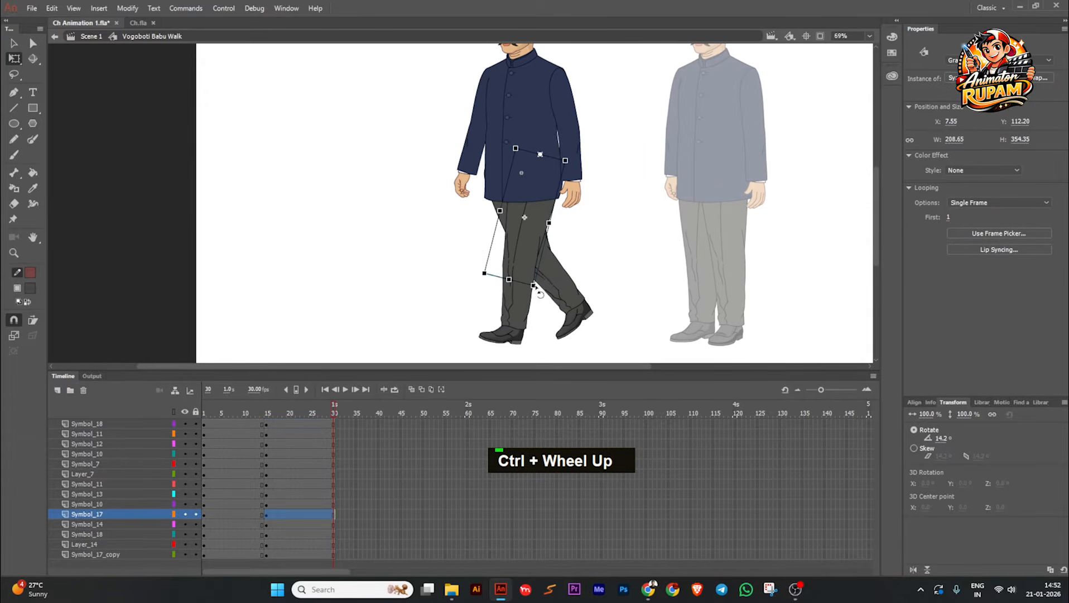
{"action": "left_click_drag", "start_coordinate": [535, 287], "coordinate": [528, 286]}
{"action": "left_click", "coordinate": [563, 261]}
{"action": "scroll", "coordinate": [565, 262], "scroll_direction": "down", "scroll_amount": 1}
{"action": "middle_click", "coordinate": [565, 261]}
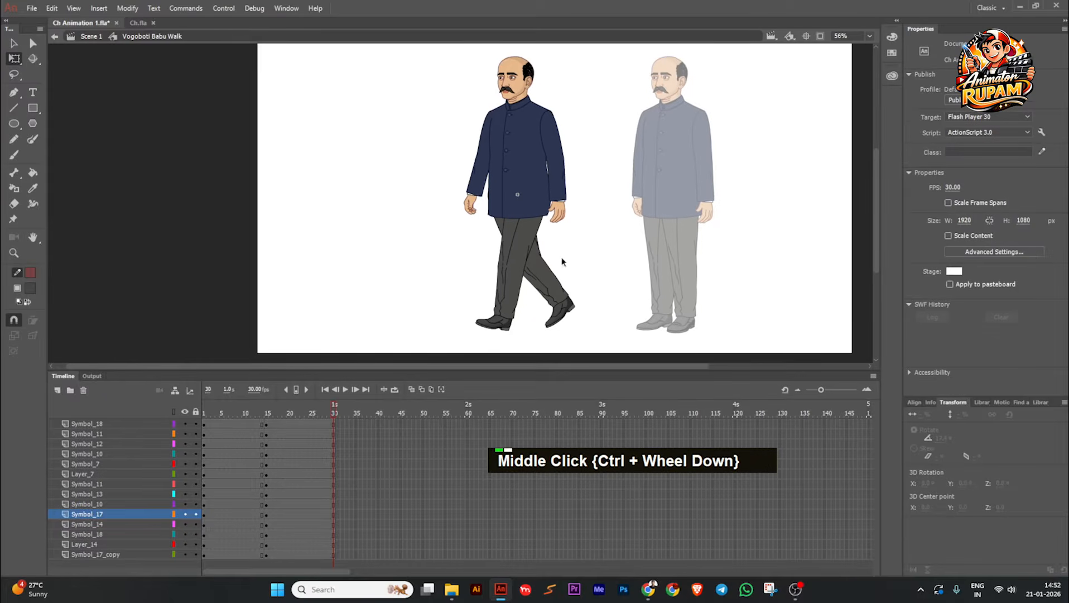
Step: Rotate the near upper arm slightly further backward in the pose starting at frame 15
{"action": "mouse_move", "coordinate": [309, 422]}
{"action": "left_mouse_down"}
{"action": "mouse_move", "coordinate": [214, 424]}
{"action": "mouse_move", "coordinate": [302, 428]}
{"action": "left_mouse_up"}
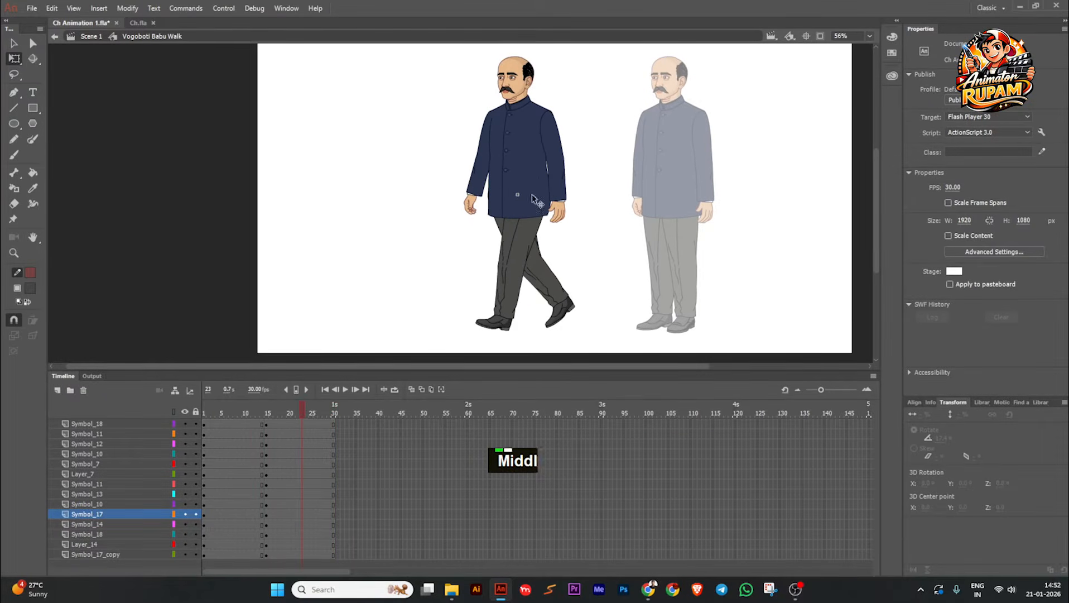
{"action": "scroll", "coordinate": [543, 174], "scroll_direction": "up", "scroll_amount": 2}
{"action": "left_click", "coordinate": [563, 182]}
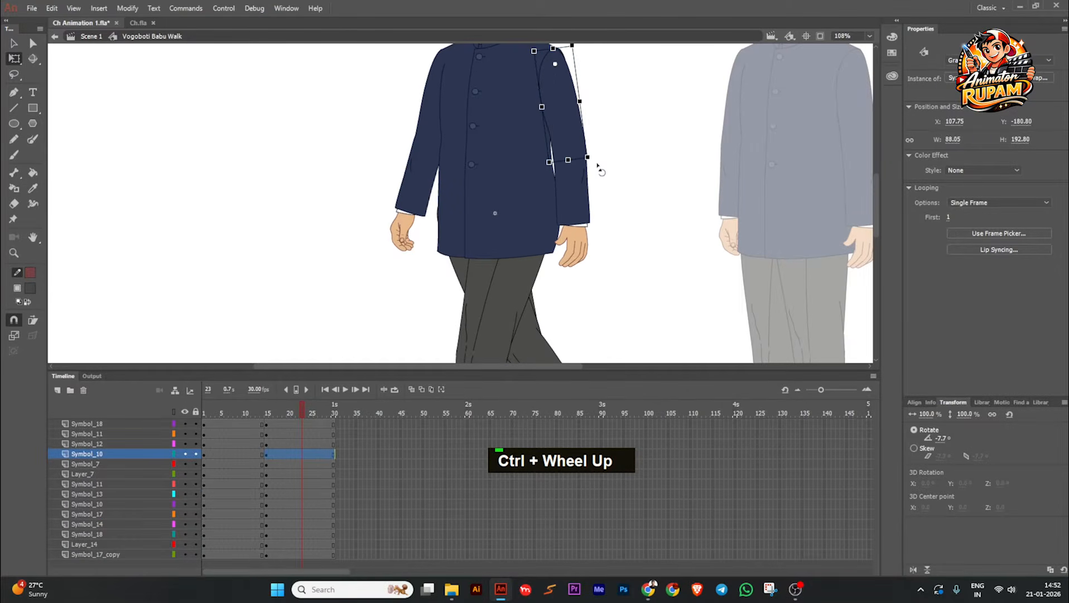
{"action": "left_click_drag", "start_coordinate": [597, 165], "coordinate": [601, 164]}
{"action": "left_click", "coordinate": [599, 177]}
{"action": "scroll", "coordinate": [595, 193], "scroll_direction": "down", "scroll_amount": 3}
{"action": "middle_click", "coordinate": [602, 235]}
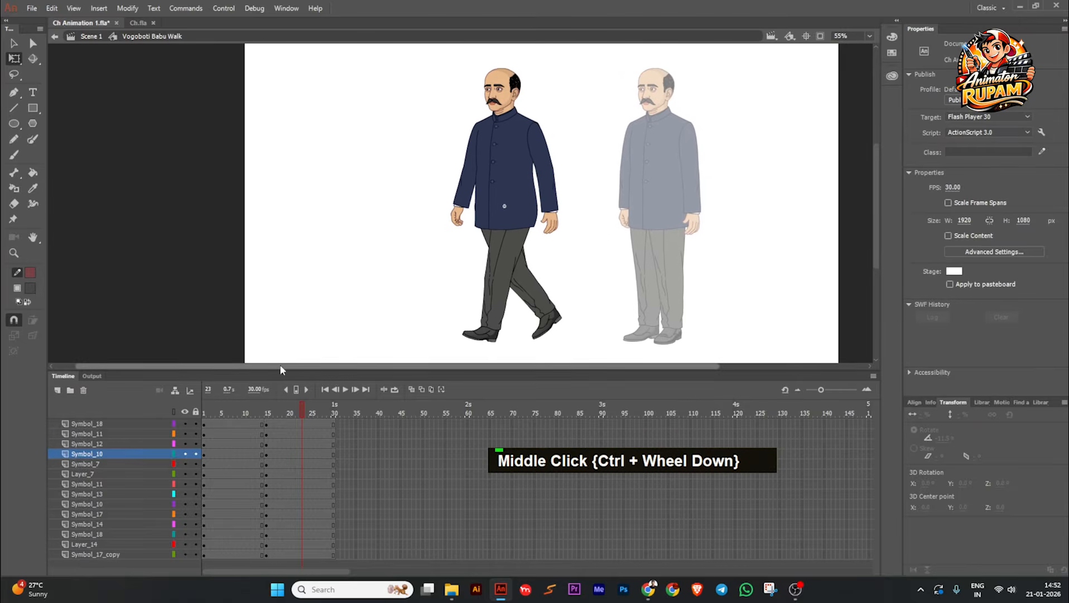
Step: Copy the frame 1 keyframes of all layers to frame 30 and create classic tweens across the whole walk span
{"action": "left_click_drag", "start_coordinate": [300, 410], "coordinate": [205, 454]}
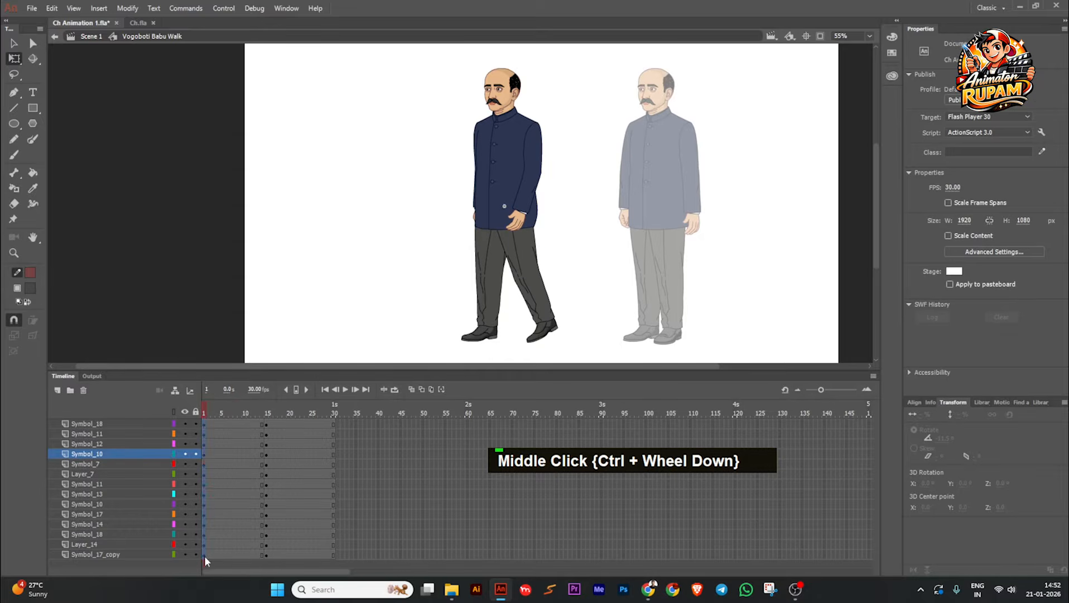
{"action": "left_click_drag", "start_coordinate": [205, 560], "coordinate": [205, 556]}
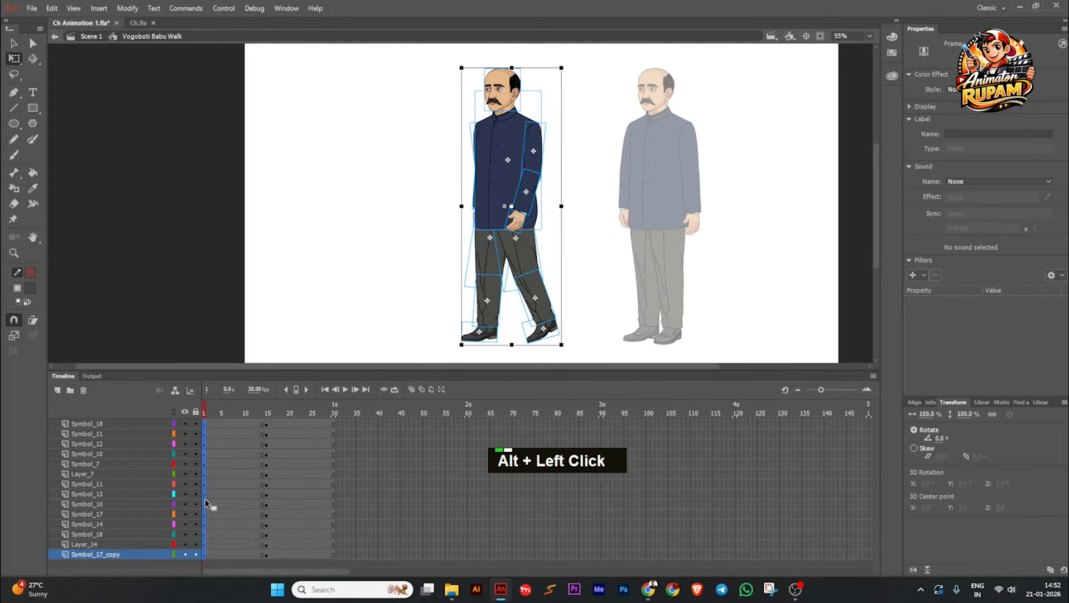
{"action": "left_click_drag", "start_coordinate": [205, 499], "coordinate": [332, 494]}
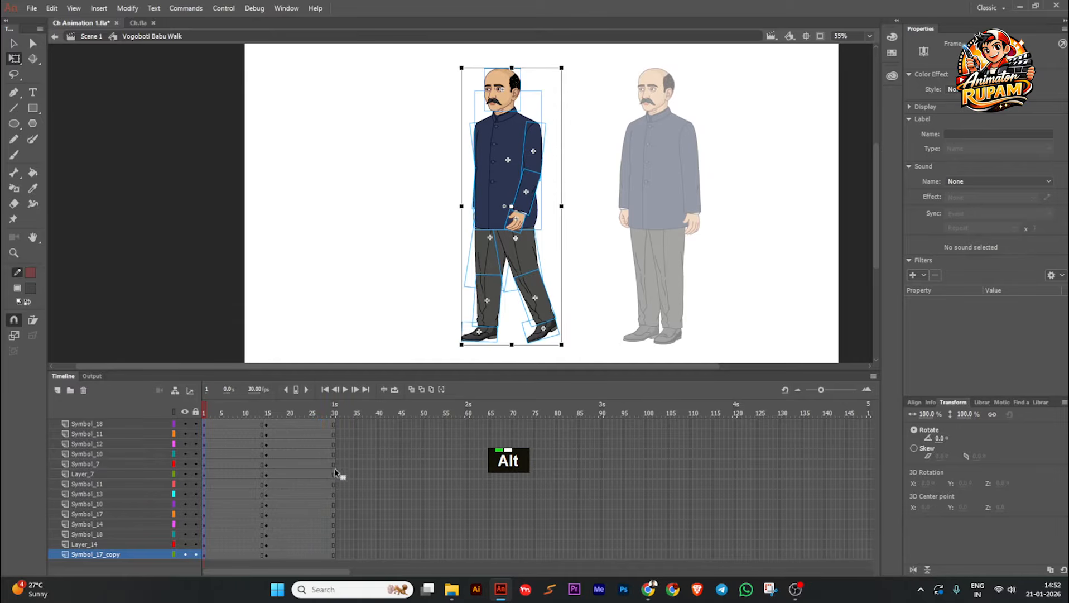
{"action": "left_click_drag", "start_coordinate": [335, 416], "coordinate": [296, 557]}
{"action": "key", "text": "grave"}
Step: Insert keyframes on all layers at frame 8 and save the animation file
{"action": "left_click_drag", "start_coordinate": [302, 418], "coordinate": [233, 554]}
{"action": "key", "text": "F6"}
{"action": "left_click", "coordinate": [342, 305]}
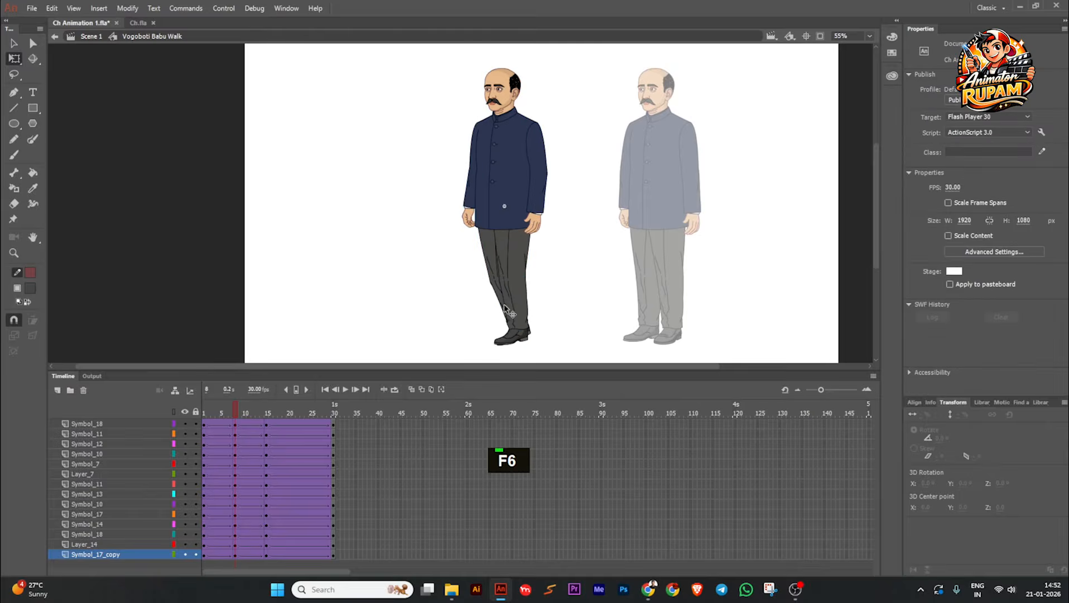
{"action": "scroll", "coordinate": [566, 329], "scroll_direction": "up", "scroll_amount": 3, "text": "ctrl"}
{"action": "key", "text": "ctrl+s"}
Step: In the pose starting at frame 8, rotate the near lower leg backward at the knee so the foot lifts off the ground
{"action": "left_click_drag", "start_coordinate": [218, 414], "coordinate": [163, 423]}
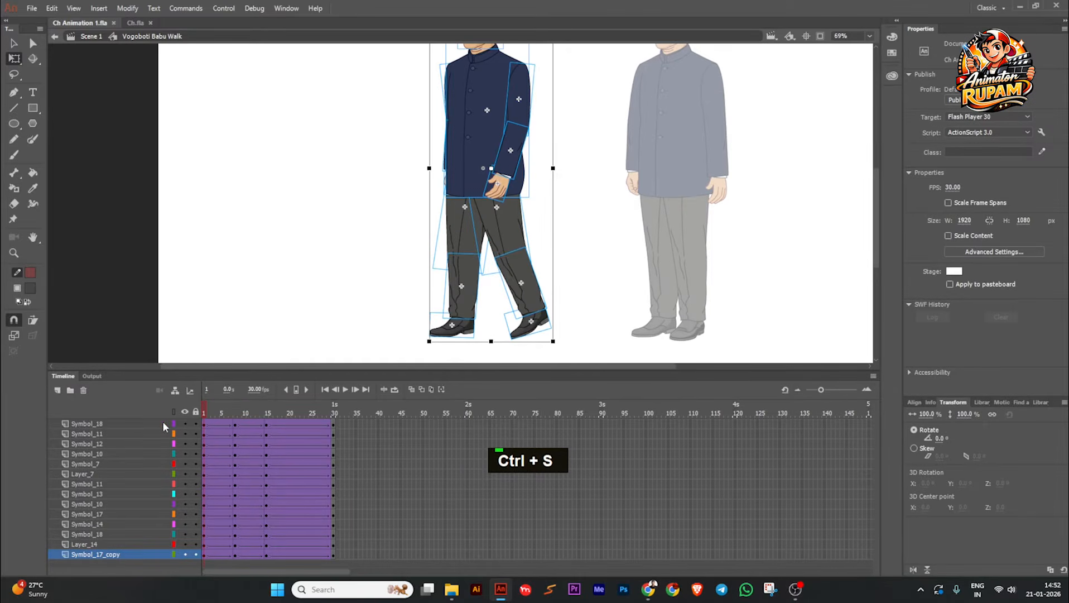
{"action": "left_click", "coordinate": [238, 421]}
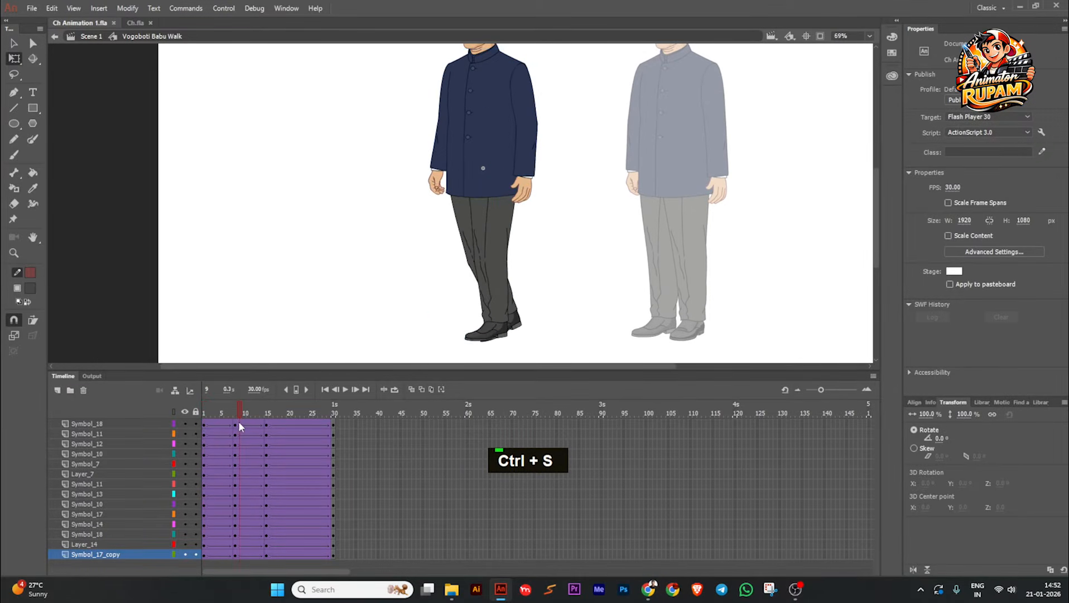
{"action": "left_click", "coordinate": [494, 334]}
{"action": "scroll", "coordinate": [522, 339], "scroll_direction": "up", "scroll_amount": 3, "text": "ctrl"}
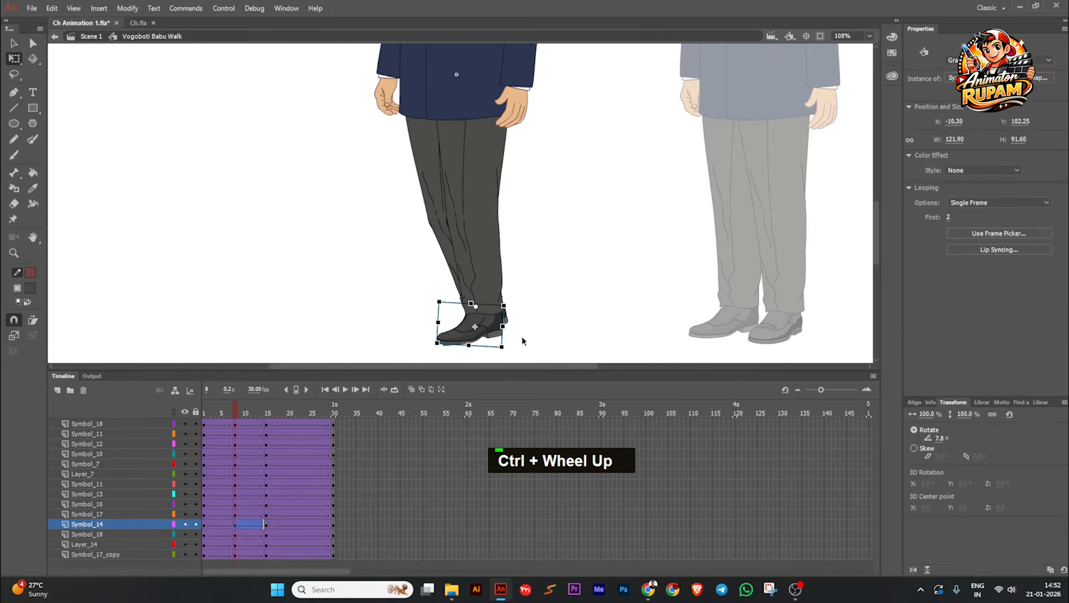
{"action": "left_click", "coordinate": [475, 291]}
{"action": "left_click_drag", "start_coordinate": [509, 326], "coordinate": [550, 271]}
{"action": "scroll", "coordinate": [564, 255], "scroll_direction": "up", "scroll_amount": 3, "text": "ctrl"}
{"action": "left_click", "coordinate": [558, 218]}
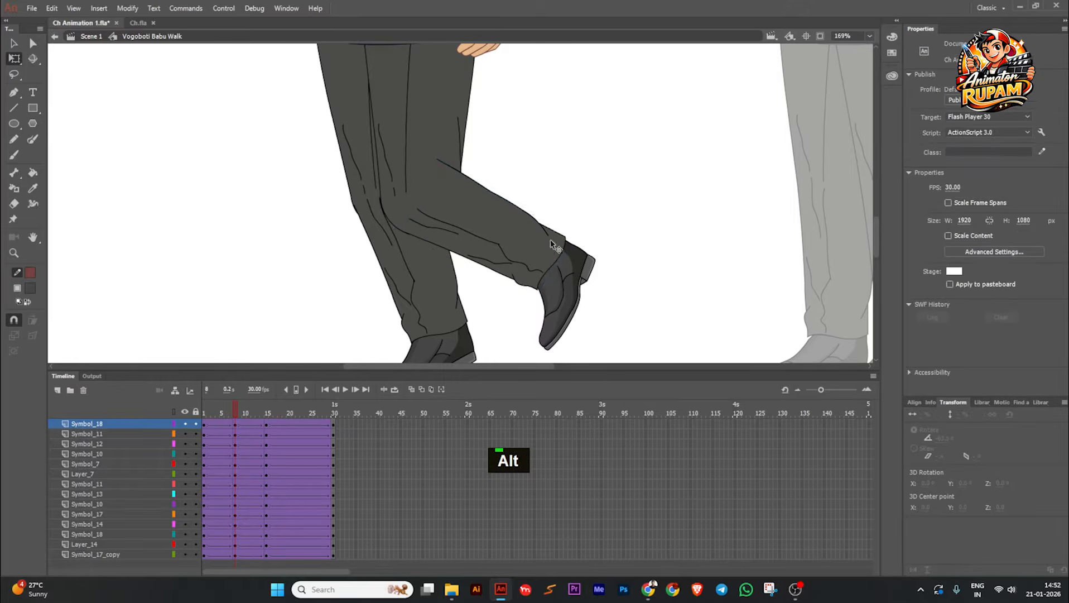
Step: Rotate the lifted near shoe slightly toe-back at frame 8 and nudge it down to fit the trouser cuff
{"action": "scroll", "coordinate": [551, 244], "scroll_direction": "down", "scroll_amount": 1, "text": "ctrl"}
{"action": "left_click", "coordinate": [556, 309]}
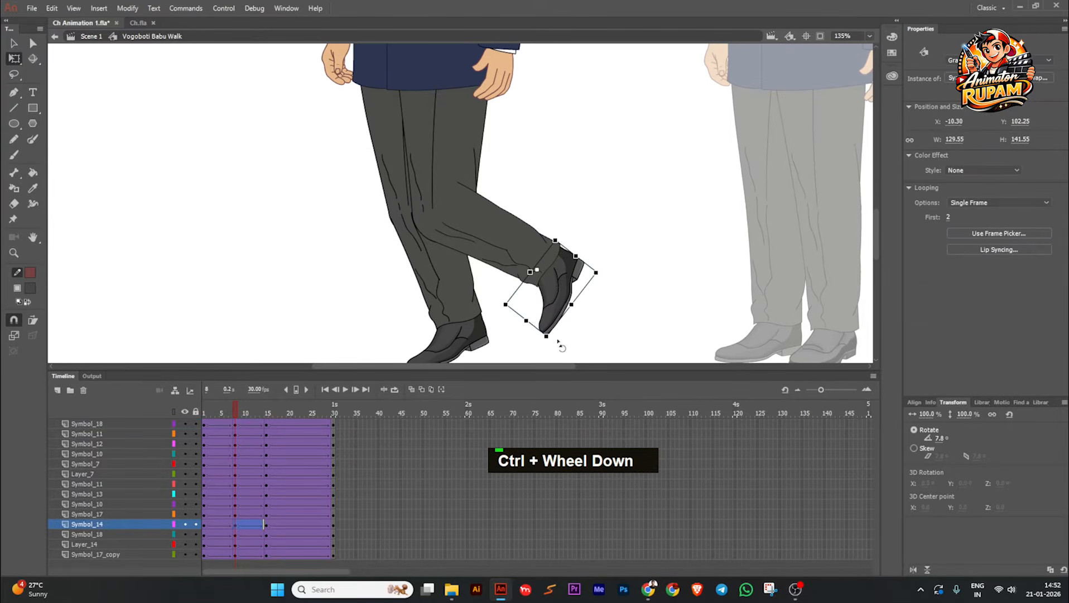
{"action": "left_click_drag", "start_coordinate": [558, 341], "coordinate": [568, 341]}
{"action": "key", "text": "Down"}
{"action": "key", "text": "Down"}
{"action": "key", "text": "Down"}
{"action": "left_click", "coordinate": [526, 322]}
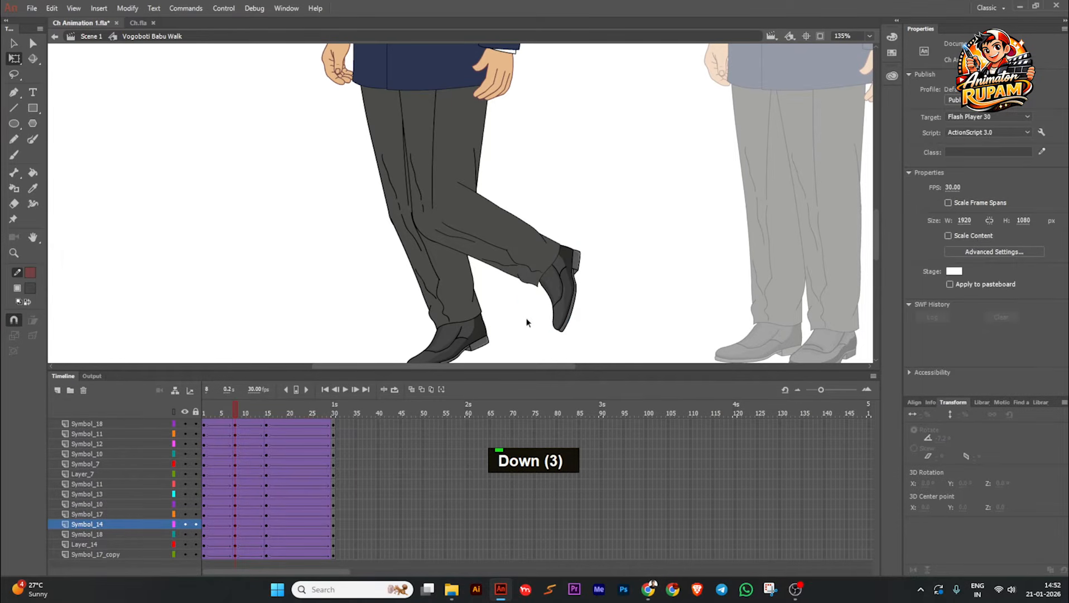
Step: Rotate the near upper leg slightly forward at the hip at frame 8 and nudge it upward
{"action": "scroll", "coordinate": [504, 312], "scroll_direction": "down", "scroll_amount": 1, "text": "ctrl"}
{"action": "double_click", "coordinate": [450, 187], "text": "shift"}
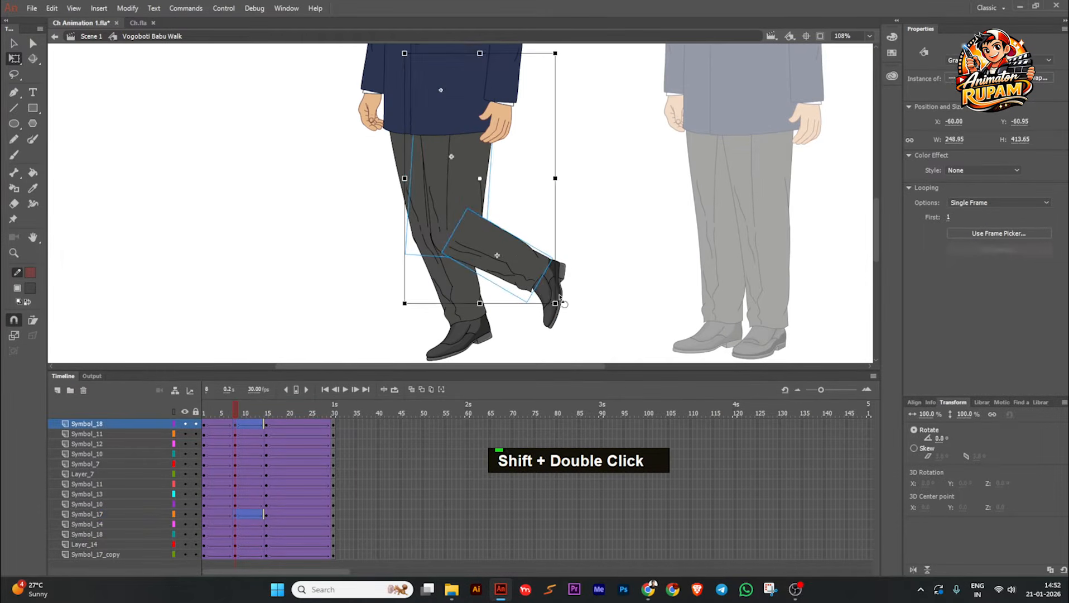
{"action": "left_click", "coordinate": [540, 296], "text": "shift"}
{"action": "left_click", "coordinate": [497, 214], "text": "shift"}
{"action": "double_click", "coordinate": [434, 242]}
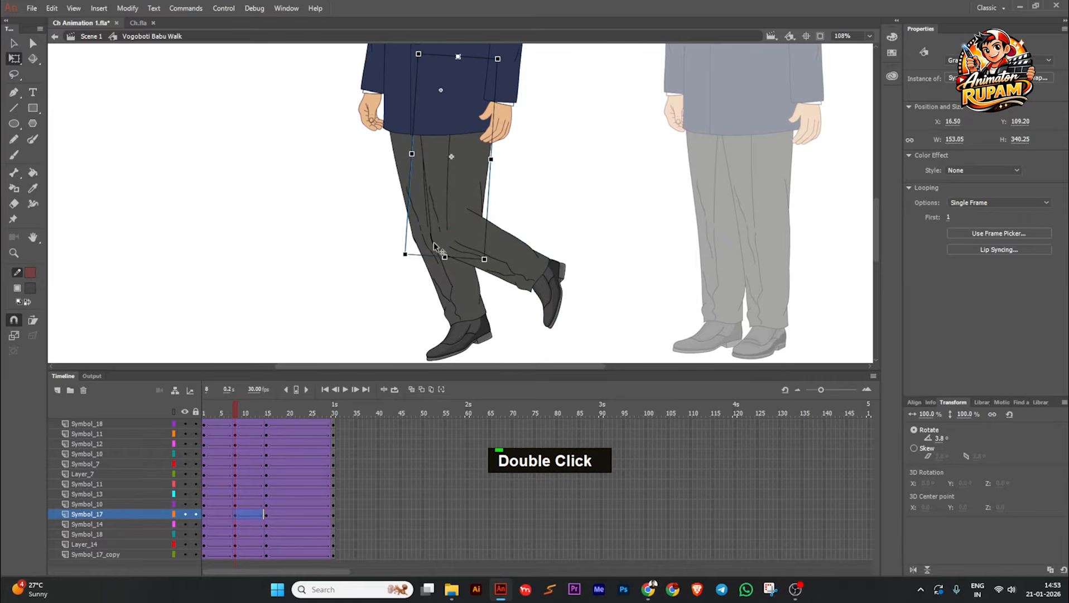
{"action": "left_click_drag", "start_coordinate": [398, 261], "coordinate": [385, 255], "text": "alt"}
{"action": "key", "text": "Up"}
{"action": "key", "text": "Up"}
{"action": "key", "text": "Up"}
{"action": "key", "text": "Up"}
{"action": "key", "text": "Up"}
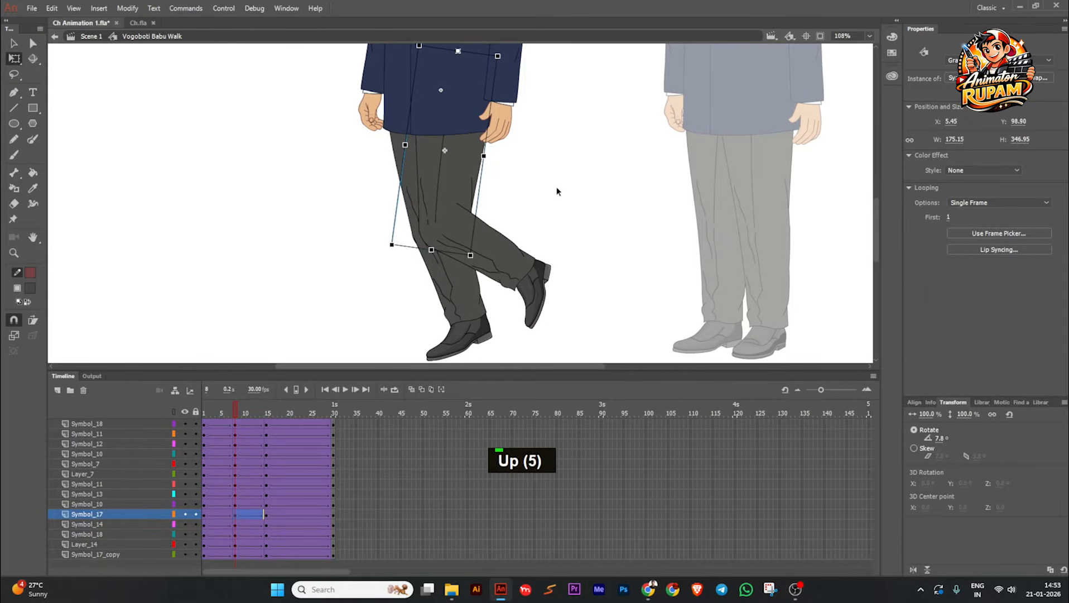
{"action": "left_click", "coordinate": [556, 189]}
Step: Nudge the near upper leg a little further upward in the frame 8 pose
{"action": "scroll", "coordinate": [501, 240], "scroll_direction": "down", "scroll_amount": 3, "text": "ctrl"}
{"action": "mouse_move", "coordinate": [229, 410]}
{"action": "left_mouse_down"}
{"action": "mouse_move", "coordinate": [204, 415]}
{"action": "mouse_move", "coordinate": [265, 420]}
{"action": "mouse_move", "coordinate": [199, 424]}
{"action": "mouse_move", "coordinate": [239, 427]}
{"action": "mouse_move", "coordinate": [231, 428]}
{"action": "left_mouse_up"}
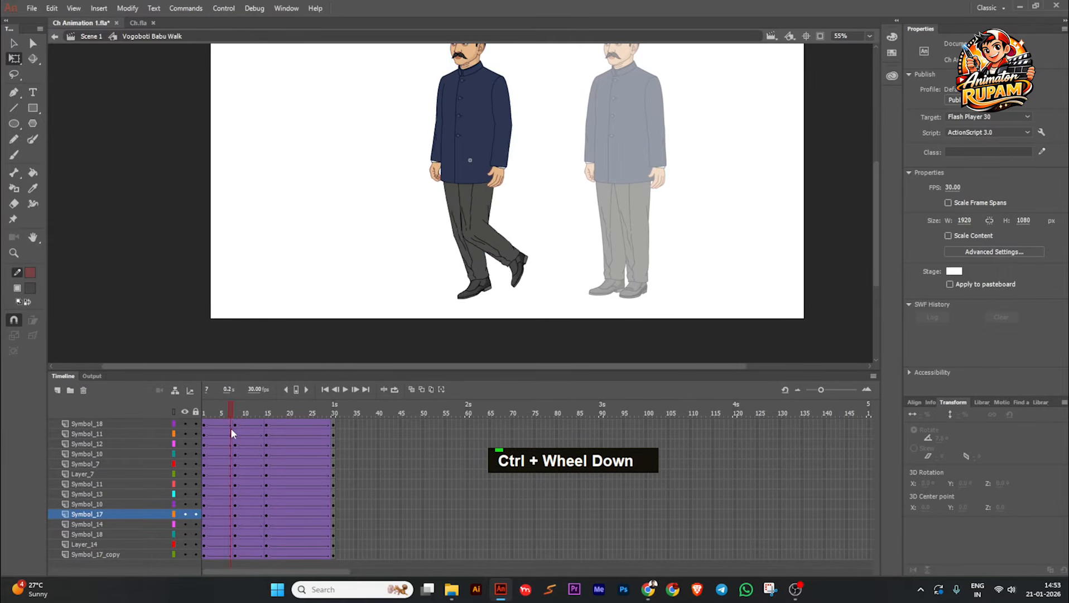
{"action": "left_click", "coordinate": [475, 194]}
{"action": "key", "text": "Up"}
{"action": "key", "text": "Up"}
{"action": "key", "text": "Up"}
{"action": "key", "text": "Up"}
{"action": "key", "text": "Up"}
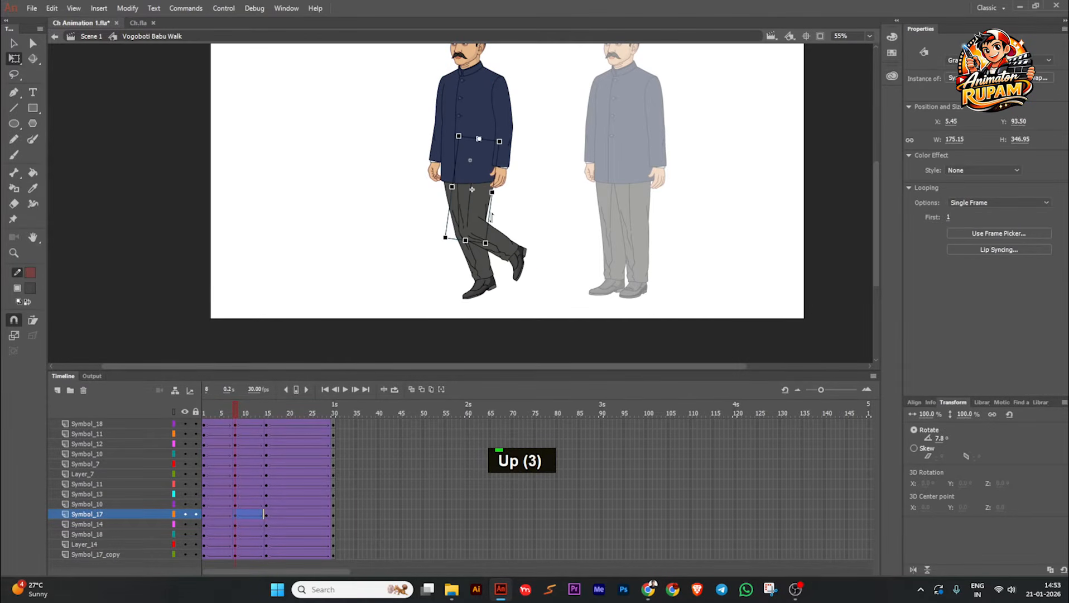
{"action": "left_click", "coordinate": [529, 212]}
Step: Insert keyframes on all layers at frame 23
{"action": "left_click_drag", "start_coordinate": [234, 407], "coordinate": [302, 443]}
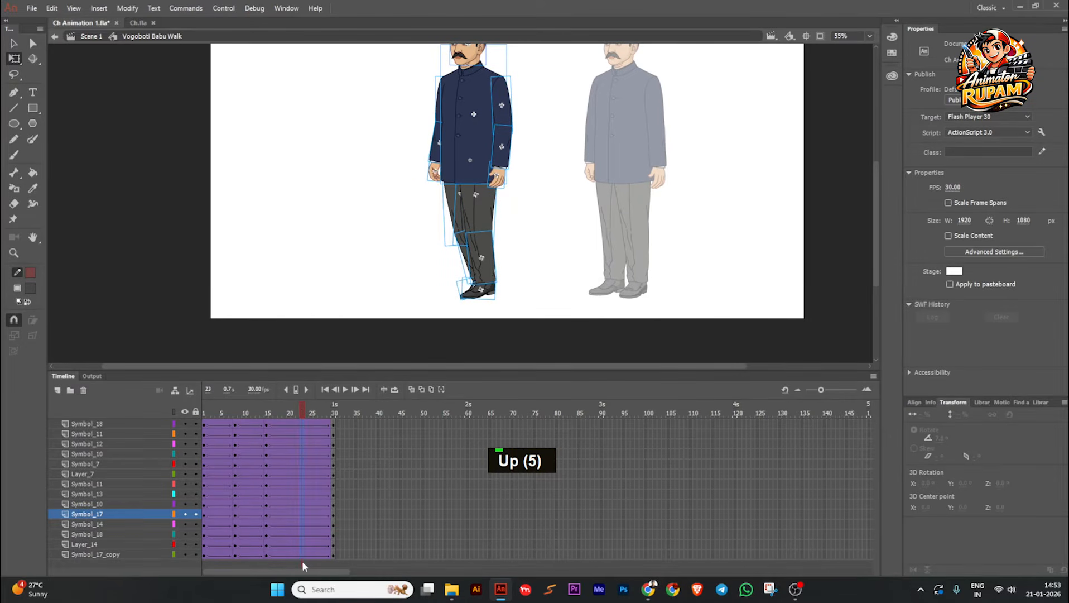
{"action": "key", "text": "F6"}
{"action": "left_click", "coordinate": [350, 240]}
{"action": "scroll", "coordinate": [455, 278], "scroll_direction": "up", "scroll_amount": 2}
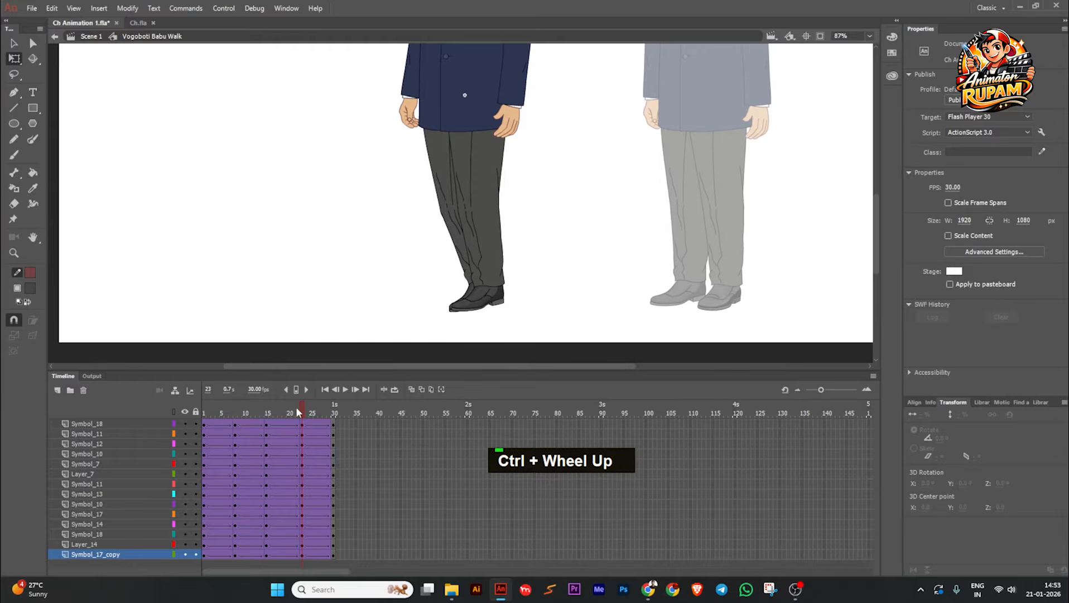
{"action": "left_click_drag", "start_coordinate": [296, 406], "coordinate": [300, 434]}
Step: In the pose starting at frame 23, rotate the far lower leg backward at the knee and turn its shoe to match
{"action": "left_click", "coordinate": [462, 244]}
{"action": "left_click_drag", "start_coordinate": [512, 282], "coordinate": [531, 240]}
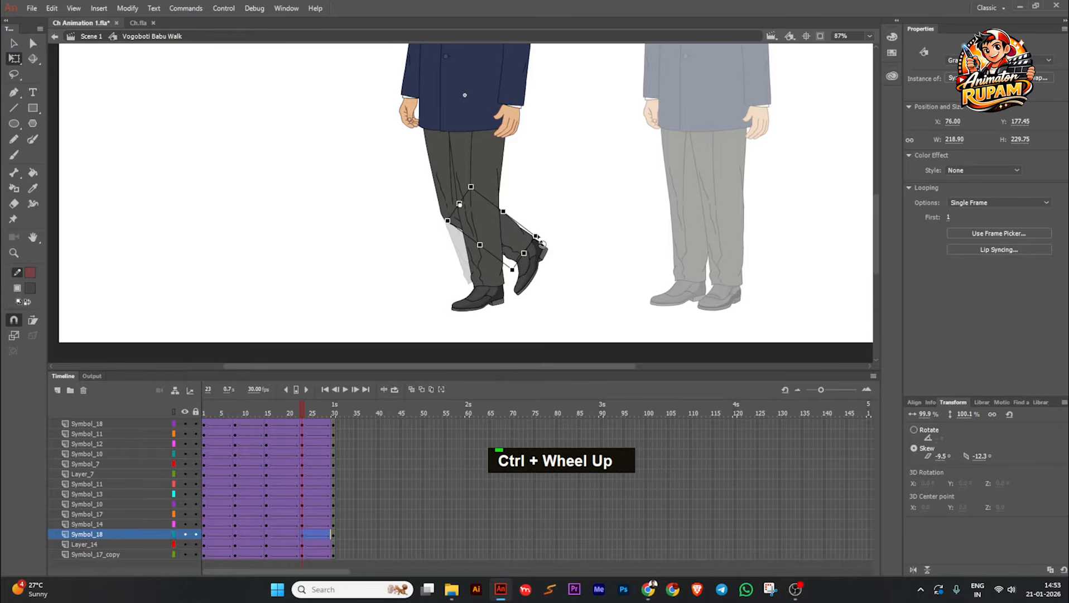
{"action": "scroll", "coordinate": [530, 241], "scroll_direction": "up", "scroll_amount": 2}
{"action": "left_click_drag", "start_coordinate": [511, 261], "coordinate": [542, 238]}
{"action": "left_click", "coordinate": [539, 286]}
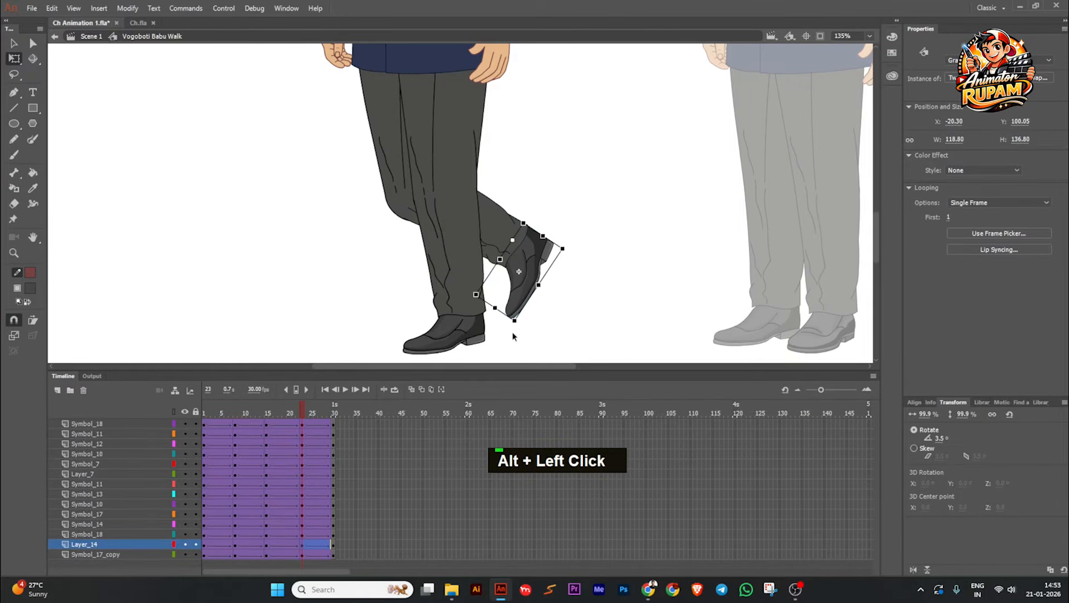
{"action": "left_click_drag", "start_coordinate": [512, 335], "coordinate": [525, 333]}
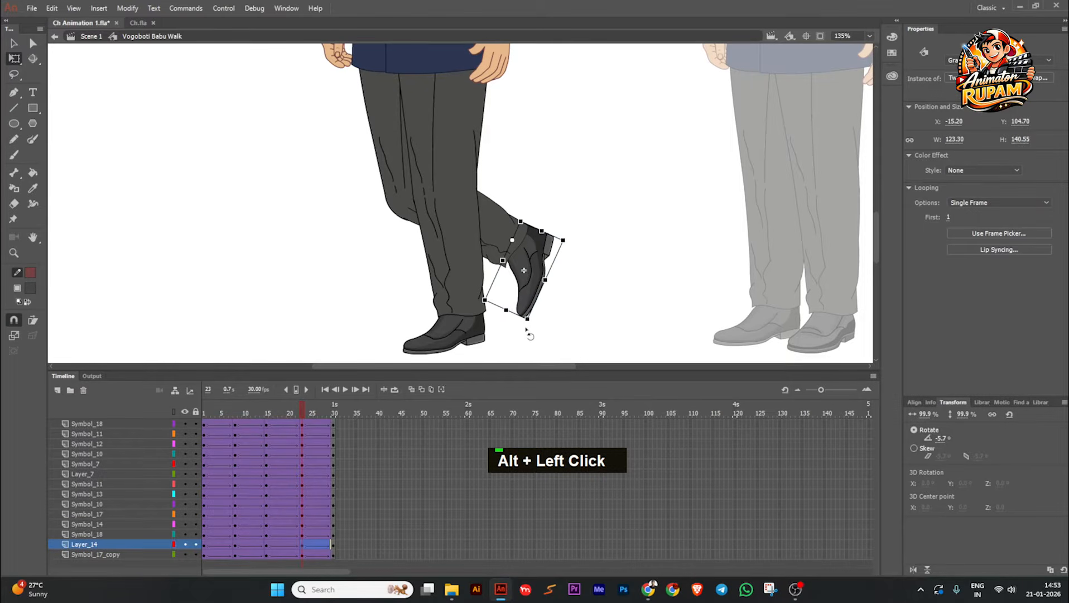
Step: Rotate the far upper leg forward at the hip in the frame 23 pose
{"action": "left_click", "coordinate": [376, 159]}
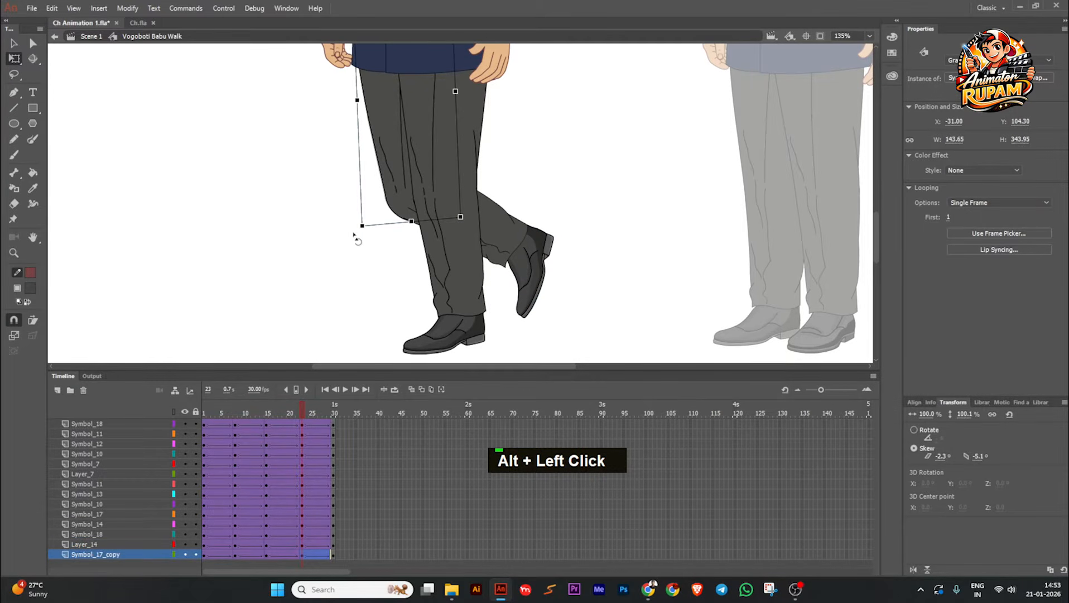
{"action": "left_click_drag", "start_coordinate": [354, 234], "coordinate": [329, 223]}
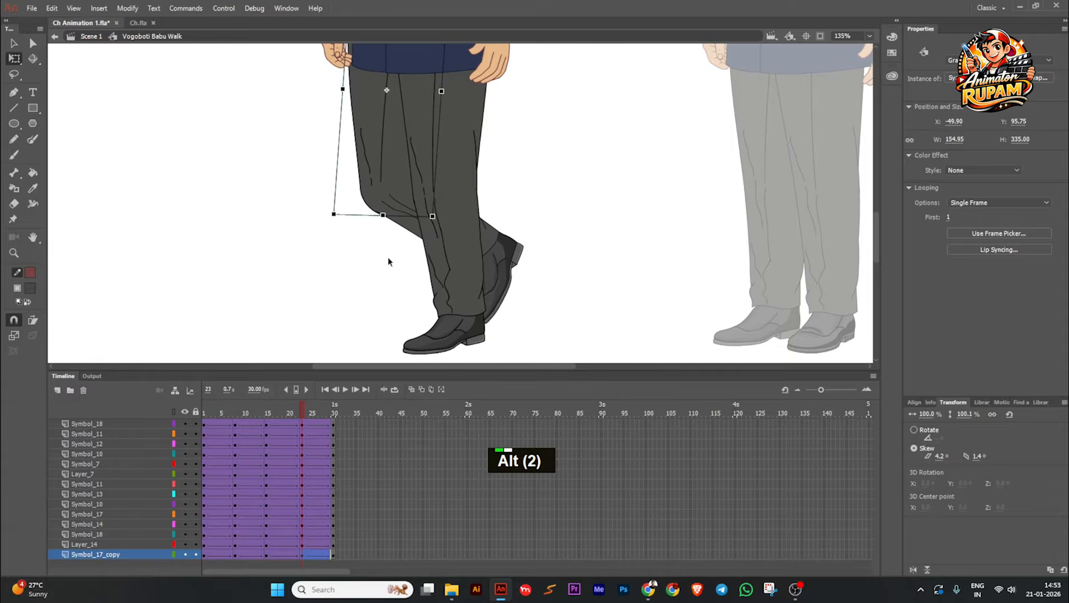
{"action": "left_click_drag", "start_coordinate": [389, 259], "coordinate": [391, 288]}
Step: Skew the top edge of the far upper leg slightly backward at frame 23 and nudge the part upward under the coat
{"action": "left_click_drag", "start_coordinate": [387, 98], "coordinate": [384, 166]}
{"action": "scroll", "coordinate": [385, 96], "scroll_direction": "up", "scroll_amount": 3}
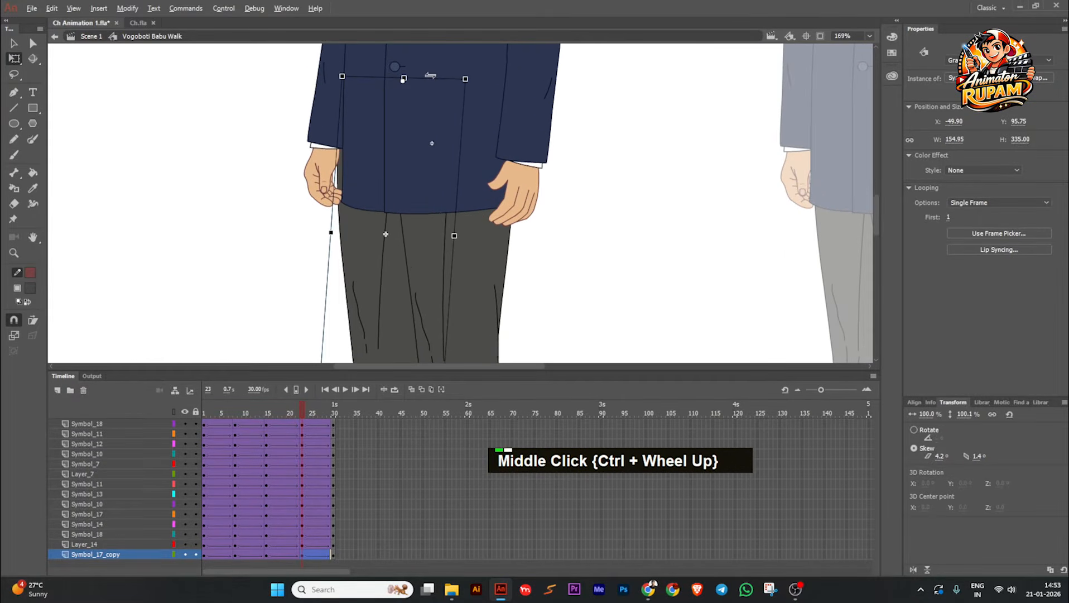
{"action": "left_click_drag", "start_coordinate": [405, 77], "coordinate": [442, 76]}
{"action": "scroll", "coordinate": [424, 119], "scroll_direction": "down", "scroll_amount": 2}
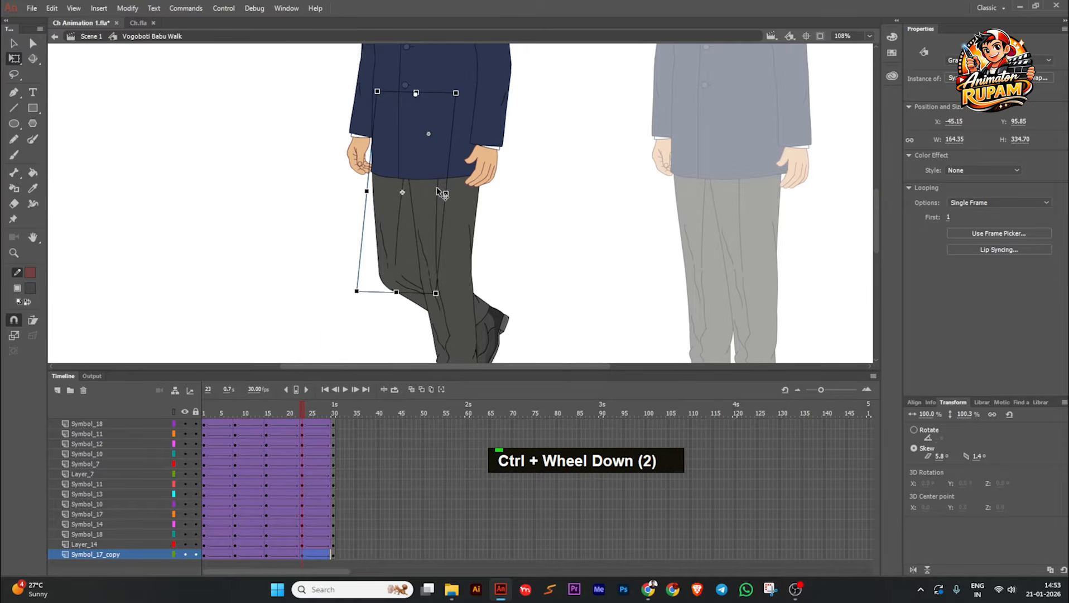
{"action": "key", "text": "Up"}
{"action": "key", "text": "Up"}
{"action": "key", "text": "Up"}
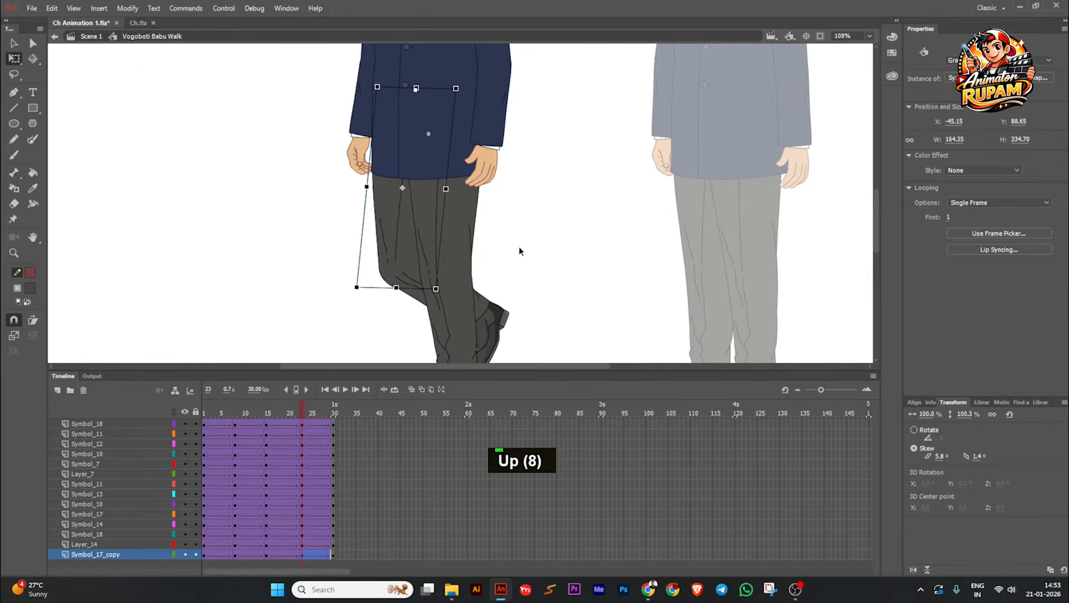
{"action": "left_click", "coordinate": [519, 247]}
Step: Rotate the far lower leg slightly further backward at the knee in the frame 23 pose
{"action": "scroll", "coordinate": [499, 218], "scroll_direction": "down", "scroll_amount": 2}
{"action": "left_click", "coordinate": [490, 269]}
{"action": "scroll", "coordinate": [491, 268], "scroll_direction": "up", "scroll_amount": 1}
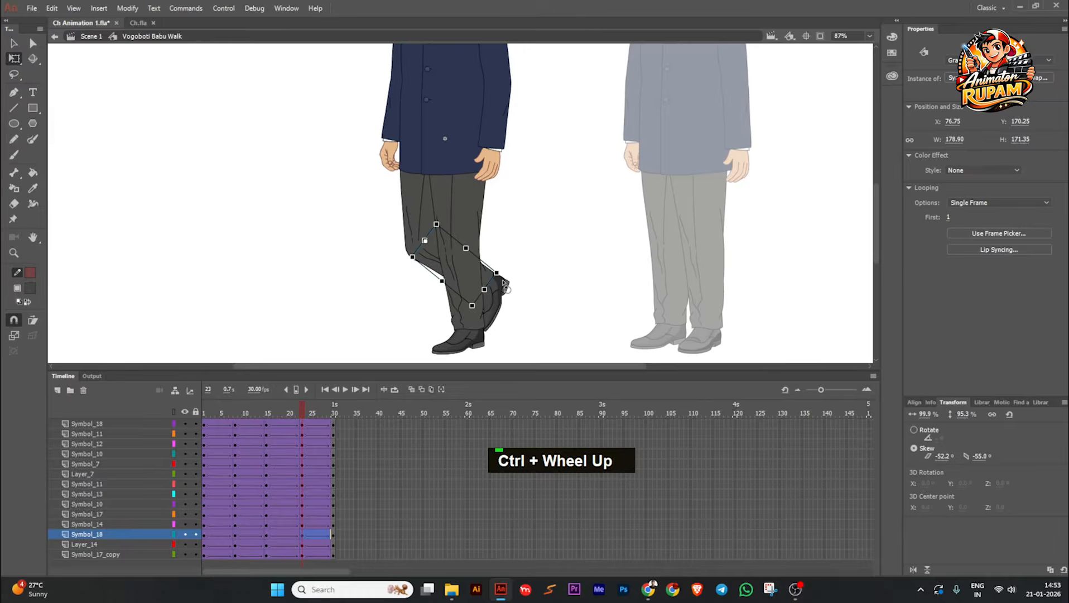
{"action": "left_click_drag", "start_coordinate": [504, 285], "coordinate": [509, 275]}
{"action": "left_click", "coordinate": [516, 282]}
{"action": "scroll", "coordinate": [496, 286], "scroll_direction": "down", "scroll_amount": 3}
Step: At frame 8, select every body part except the planted far leg and its shoe, and nudge the selection slightly upward
{"action": "left_click_drag", "start_coordinate": [330, 428], "coordinate": [236, 453]}
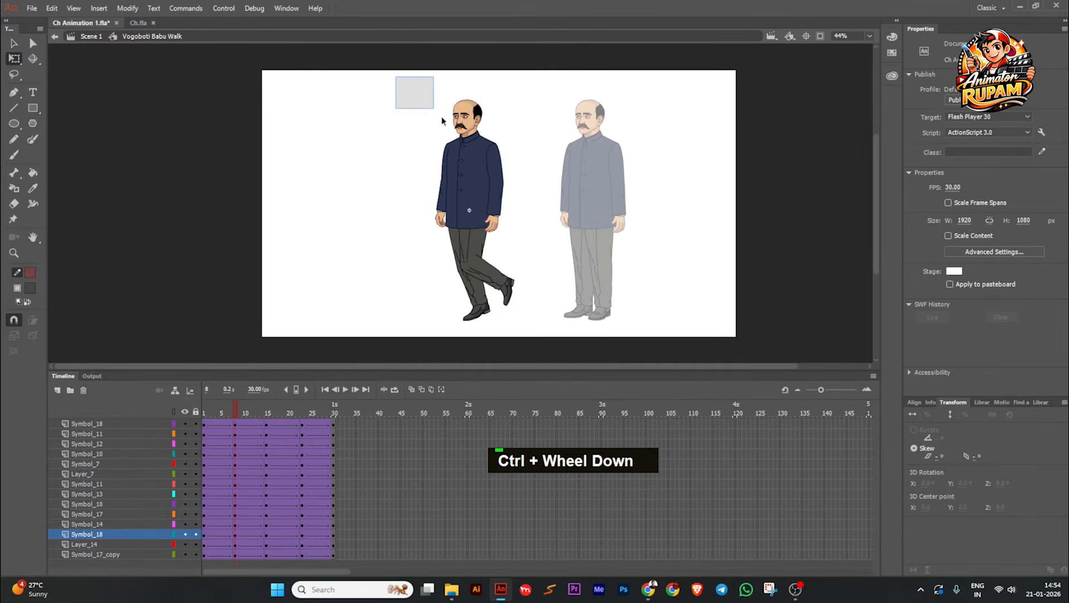
{"action": "left_click_drag", "start_coordinate": [442, 117], "coordinate": [586, 337]}
{"action": "scroll", "coordinate": [468, 279], "scroll_direction": "up", "scroll_amount": 3}
{"action": "left_click", "coordinate": [485, 338], "text": "shift"}
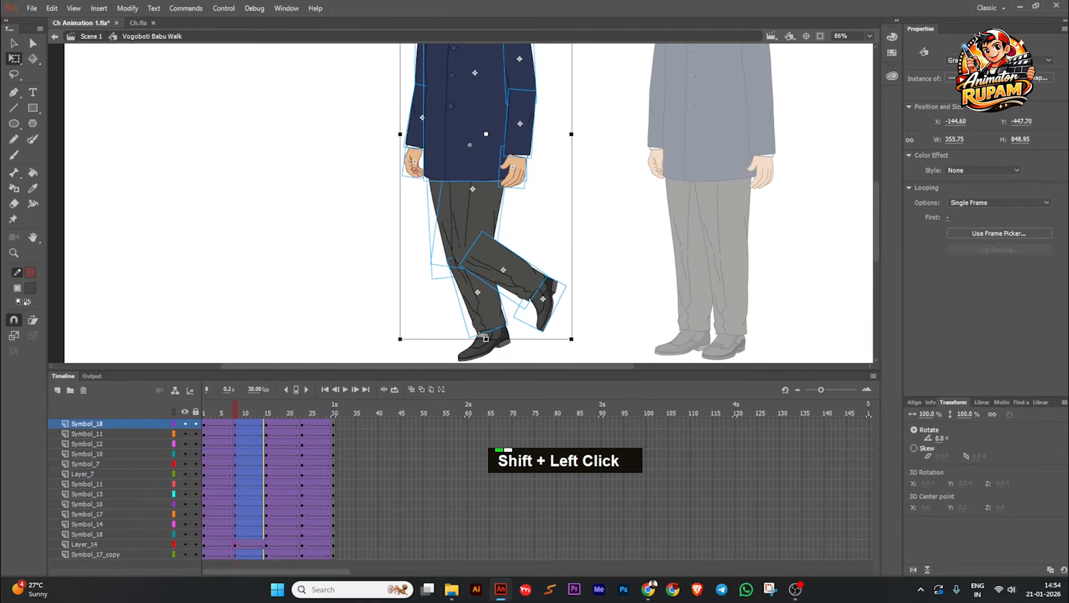
{"action": "left_click", "coordinate": [482, 323], "text": "shift"}
{"action": "scroll", "coordinate": [441, 229], "scroll_direction": "down", "scroll_amount": 3, "text": "ctrl"}
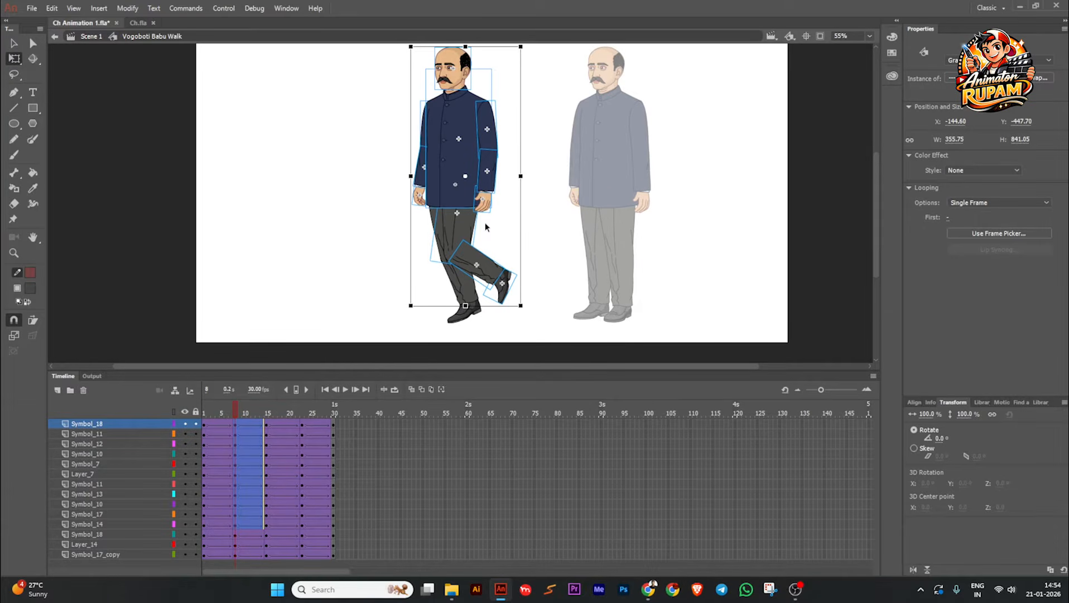
{"action": "key", "text": "Up"}
{"action": "key", "text": "Up"}
{"action": "key", "text": "Up"}
{"action": "key", "text": "Up"}
{"action": "key", "text": "Up"}
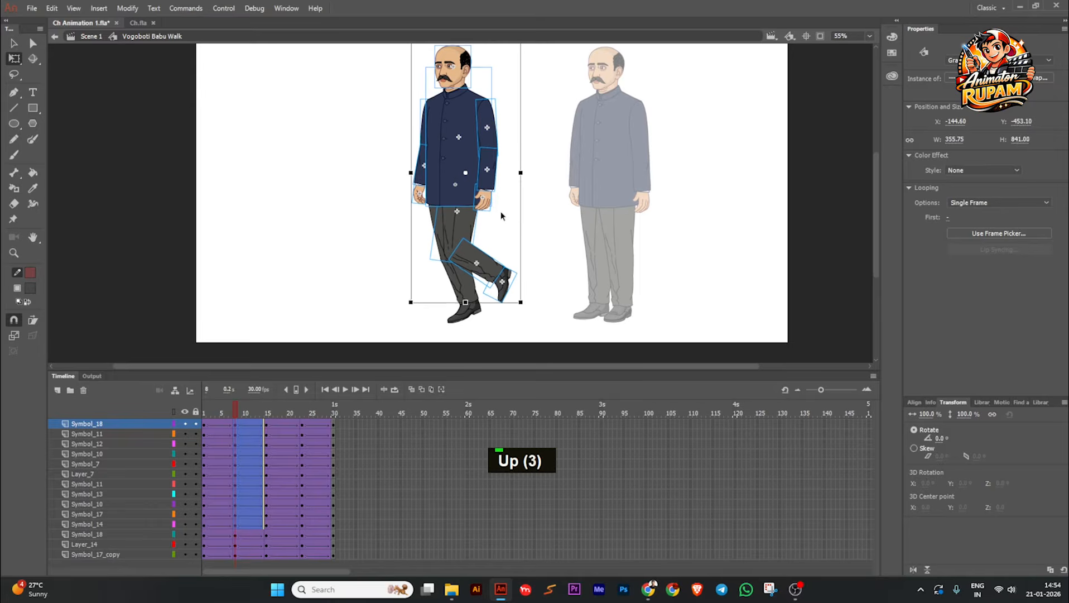
{"action": "middle_click", "coordinate": [539, 208]}
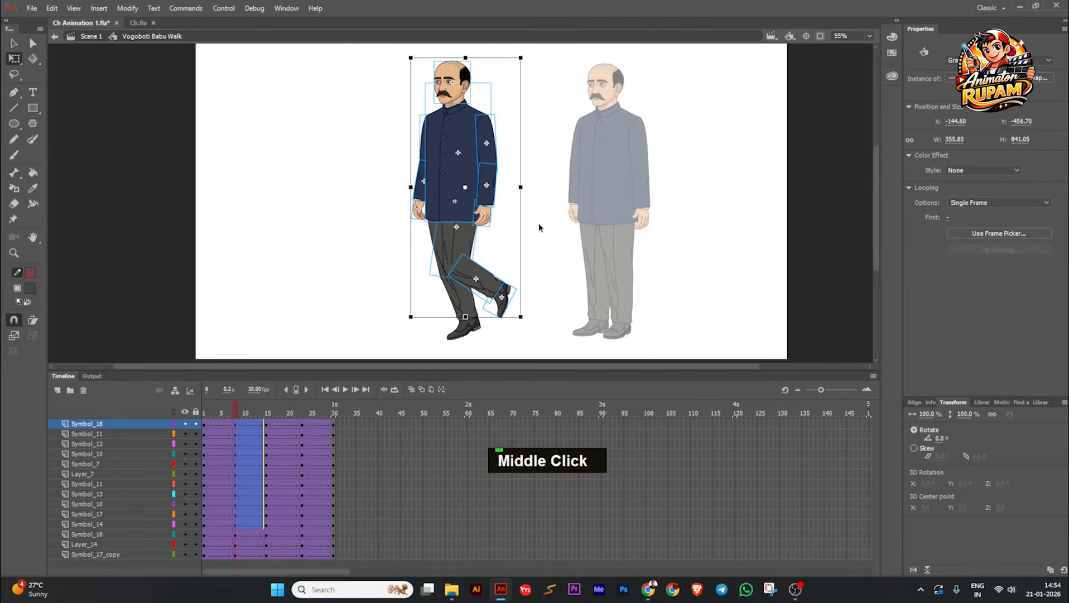
{"action": "key", "text": "Up"}
{"action": "left_click", "coordinate": [540, 223]}
Step: Return to the frame 8 pose and show the rulers around the stage
{"action": "mouse_move", "coordinate": [240, 412]}
{"action": "left_mouse_down"}
{"action": "mouse_move", "coordinate": [197, 416]}
{"action": "mouse_move", "coordinate": [276, 418]}
{"action": "mouse_move", "coordinate": [176, 434]}
{"action": "mouse_move", "coordinate": [233, 427]}
{"action": "left_mouse_up"}
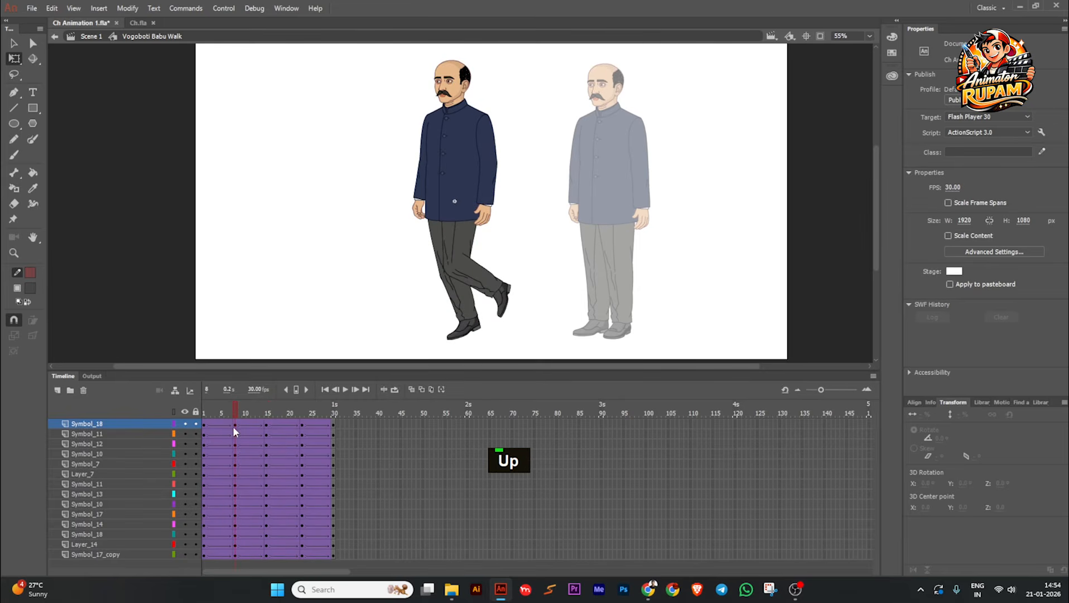
{"action": "right_click", "coordinate": [361, 104]}
{"action": "left_click", "coordinate": [373, 205]}
Step: Place a horizontal guide exactly at the top of the head in the frame 8 pose and save the file
{"action": "scroll", "coordinate": [487, 60], "scroll_direction": "up", "scroll_amount": 3}
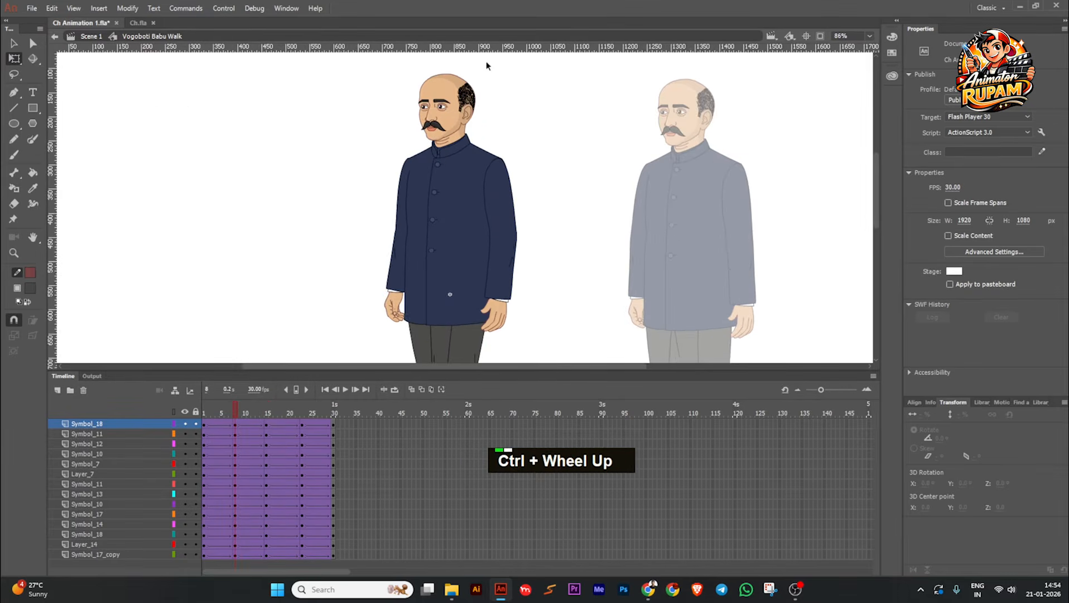
{"action": "scroll", "coordinate": [483, 87], "scroll_direction": "up", "scroll_amount": 5}
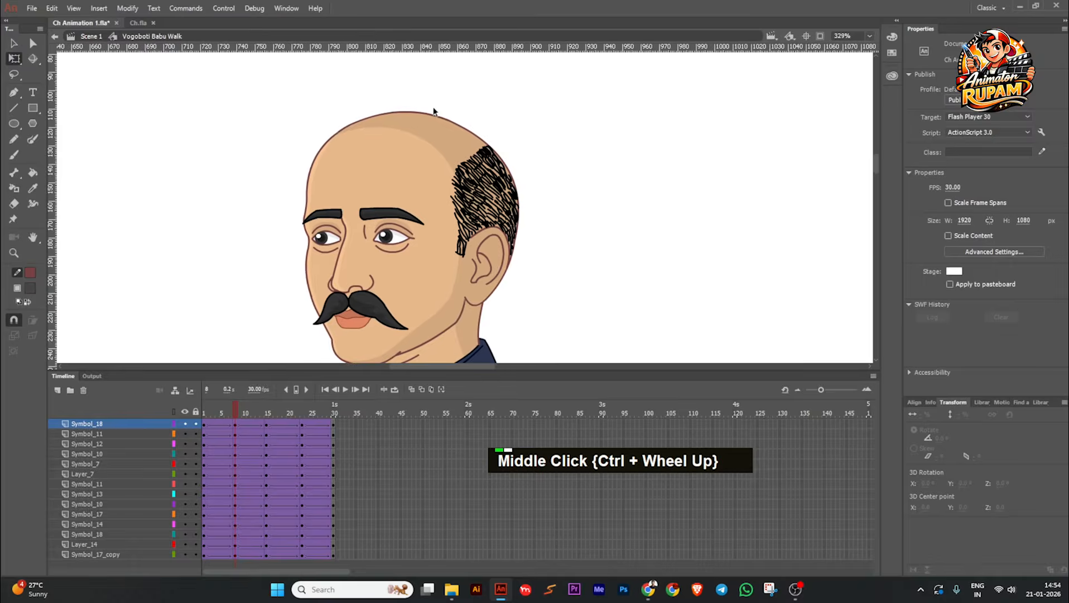
{"action": "key", "text": "ctrl+s"}
{"action": "left_click_drag", "start_coordinate": [416, 48], "coordinate": [384, 113]}
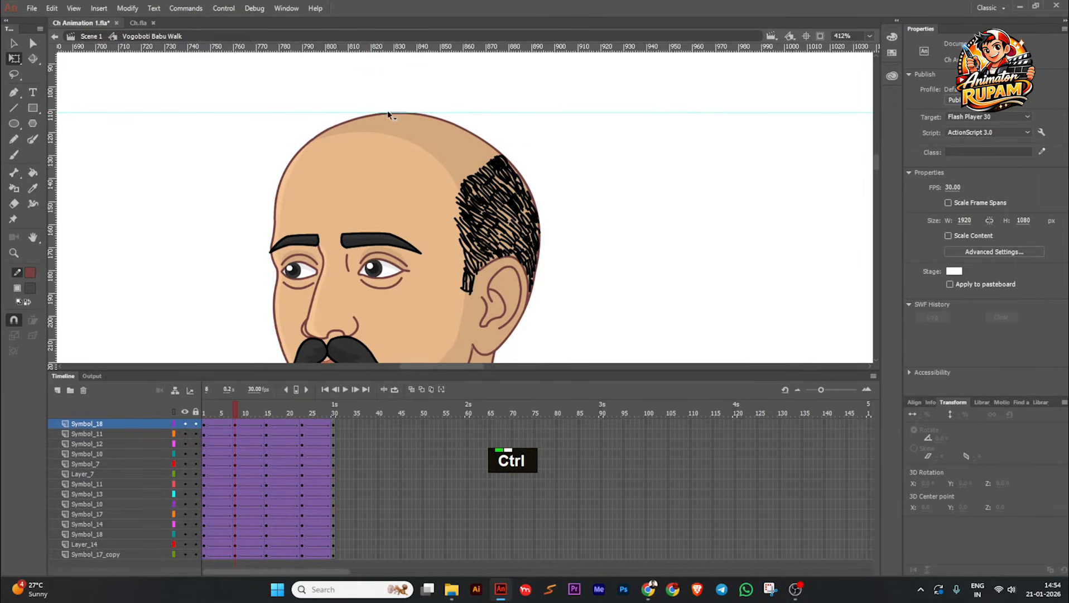
{"action": "scroll", "coordinate": [434, 115], "scroll_direction": "up", "scroll_amount": 3}
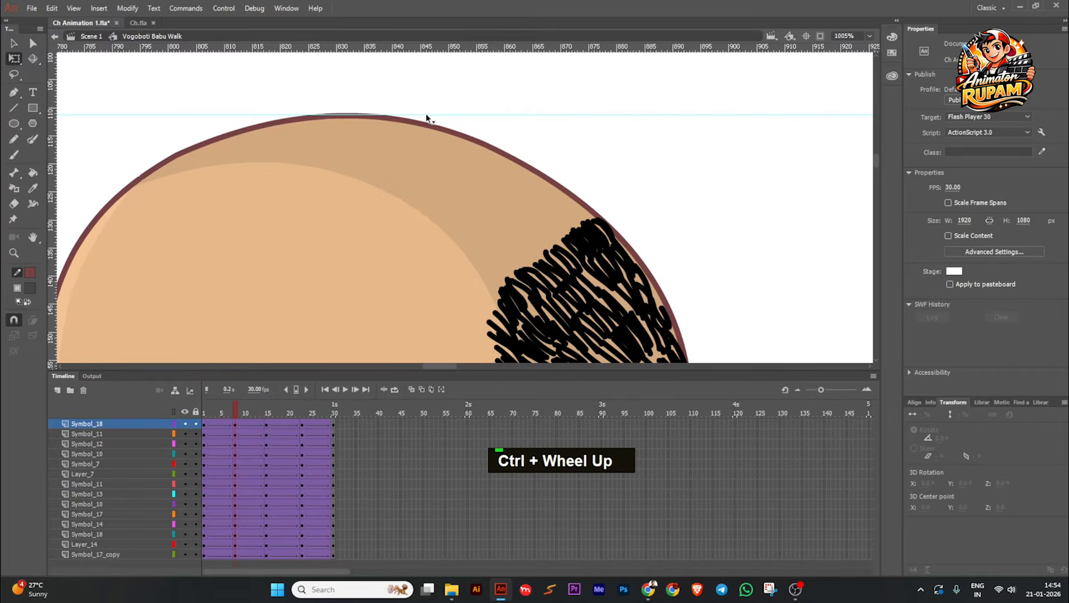
{"action": "left_click_drag", "start_coordinate": [426, 115], "coordinate": [424, 115]}
{"action": "scroll", "coordinate": [457, 100], "scroll_direction": "down", "scroll_amount": 8}
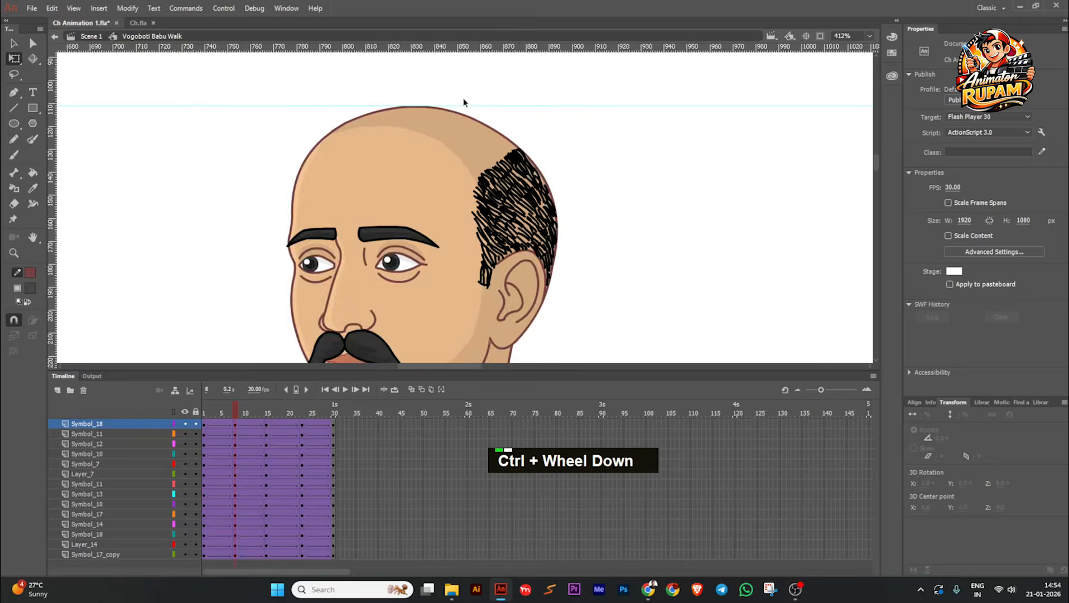
{"action": "key", "text": "ctrl+s"}
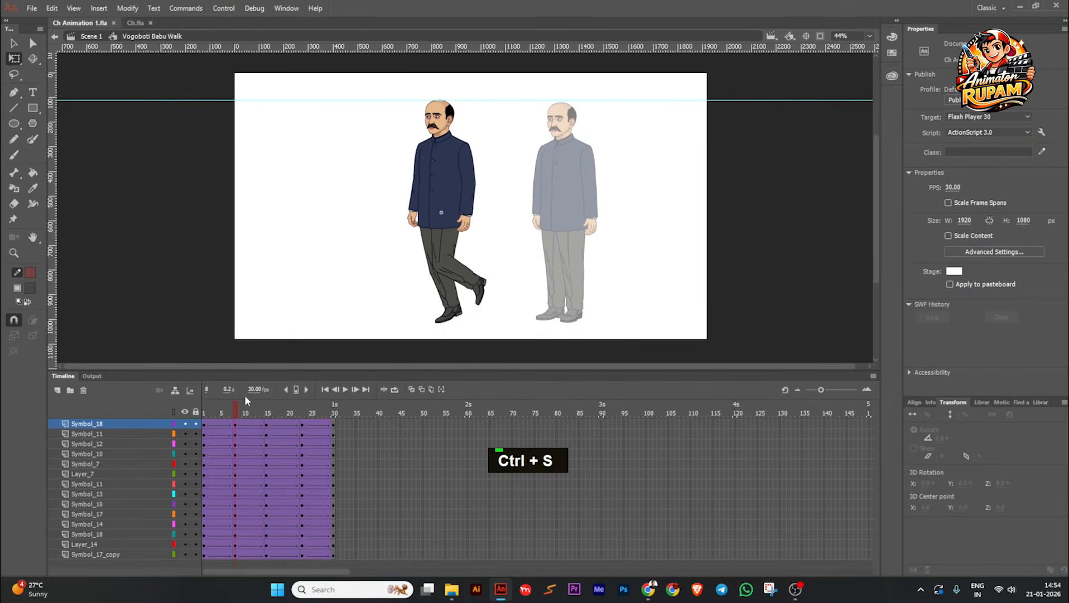
Step: Check the head height against the guide in the frame 1 pose and place an extra horizontal guide above it
{"action": "left_click_drag", "start_coordinate": [237, 413], "coordinate": [194, 423]}
{"action": "scroll", "coordinate": [410, 96], "scroll_direction": "up", "scroll_amount": 10}
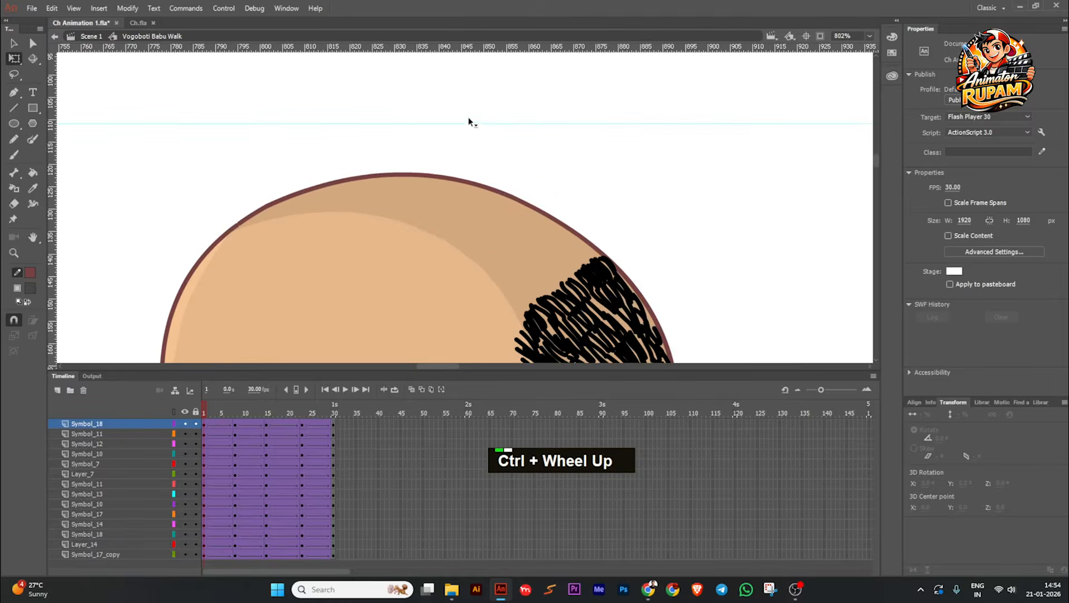
{"action": "right_click", "coordinate": [584, 145]}
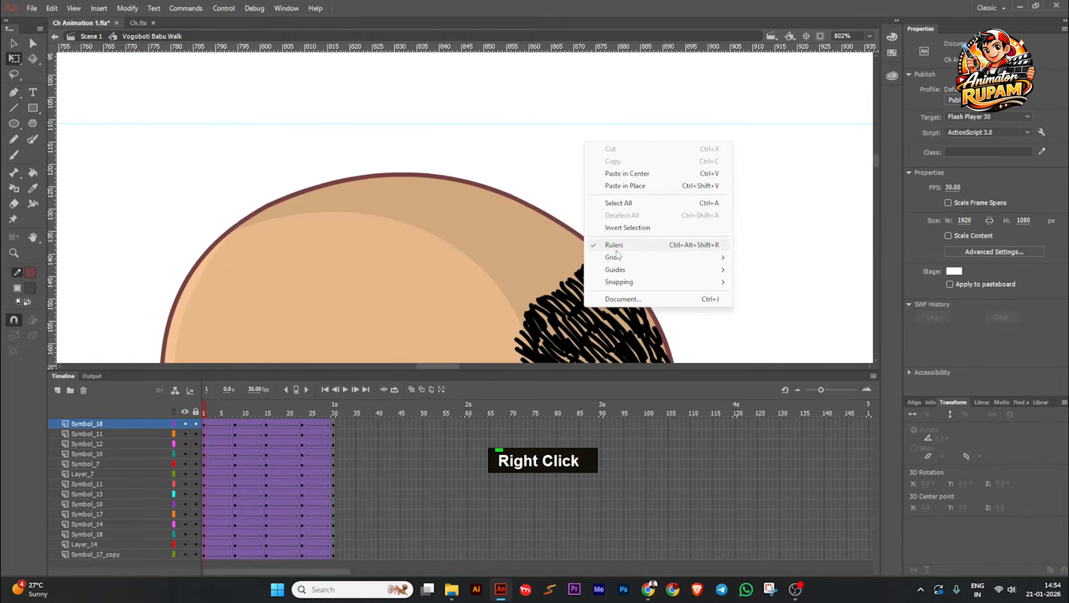
{"action": "left_click", "coordinate": [552, 144]}
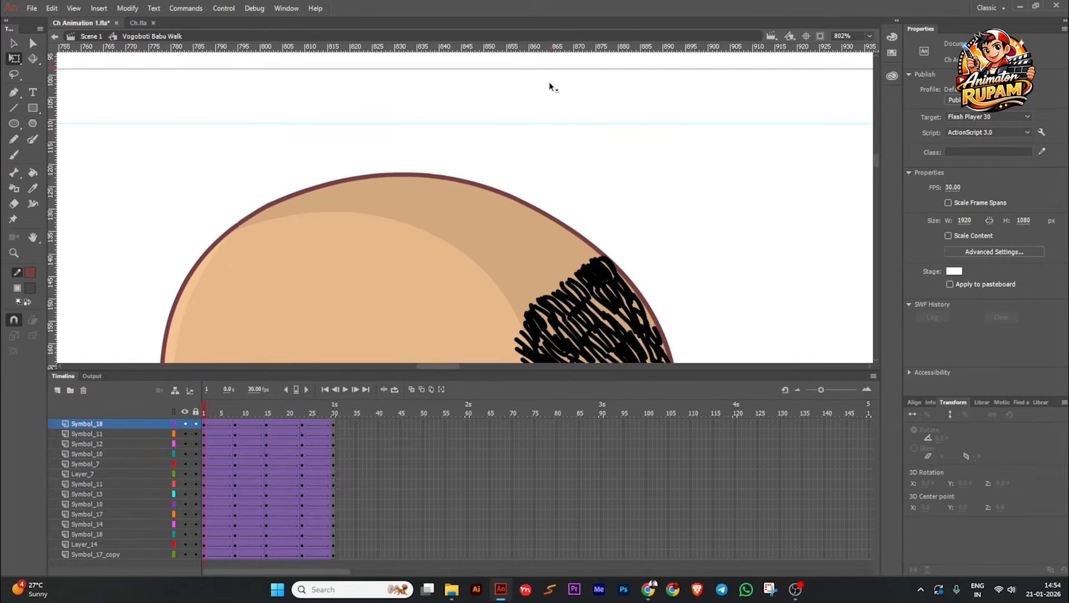
{"action": "left_click_drag", "start_coordinate": [549, 82], "coordinate": [516, 85]}
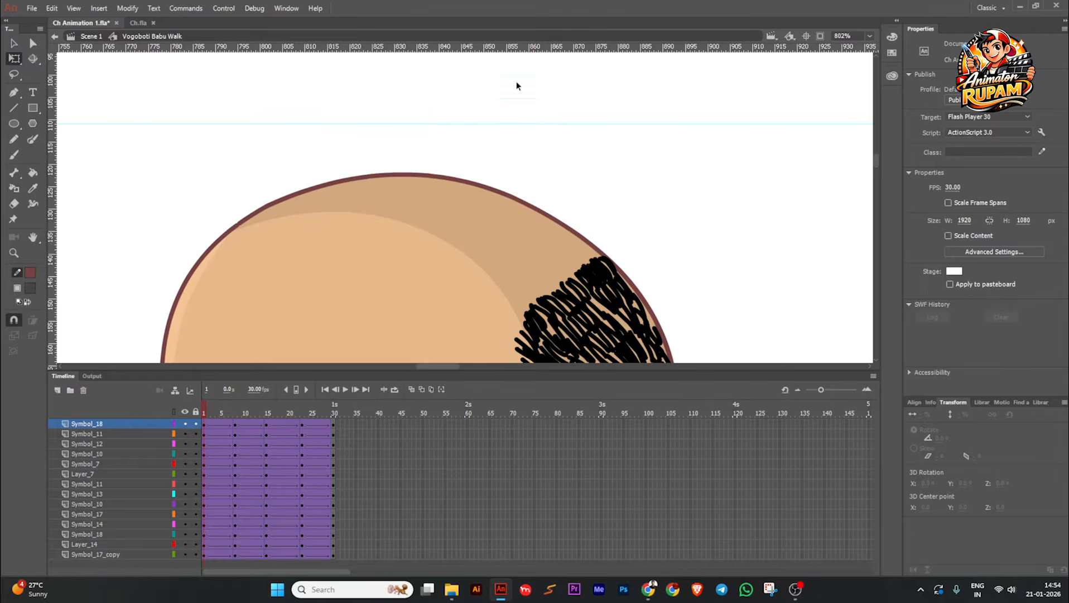
{"action": "scroll", "coordinate": [501, 130], "scroll_direction": "down", "scroll_amount": 2, "text": "ctrl"}
{"action": "scroll", "coordinate": [501, 129], "scroll_direction": "up", "scroll_amount": 3, "text": "ctrl"}
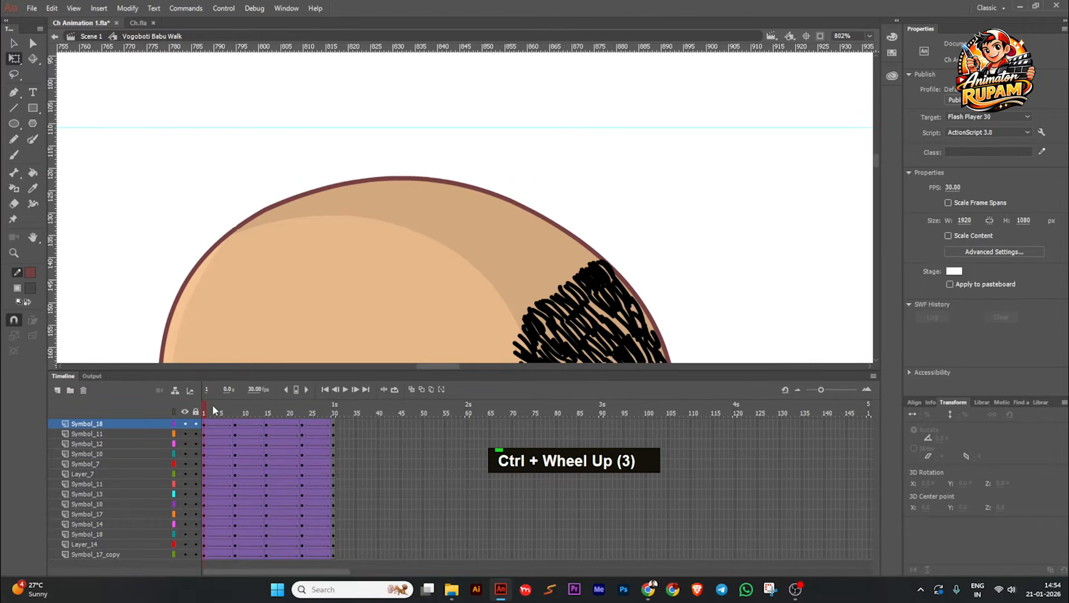
Step: Go to the frame 23 pose and remove the extra upper guide
{"action": "left_click_drag", "start_coordinate": [212, 404], "coordinate": [301, 398]}
{"action": "scroll", "coordinate": [475, 140], "scroll_direction": "down", "scroll_amount": 3, "text": "ctrl"}
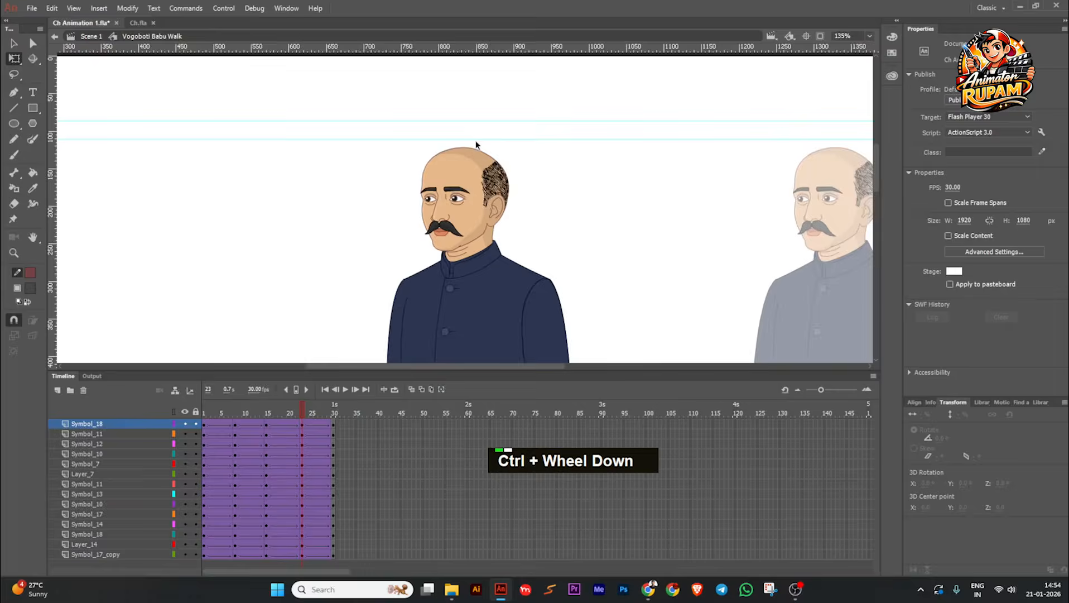
{"action": "scroll", "coordinate": [476, 140], "scroll_direction": "down", "scroll_amount": 2, "text": "ctrl"}
{"action": "scroll", "coordinate": [453, 136], "scroll_direction": "up", "scroll_amount": 4, "text": "ctrl"}
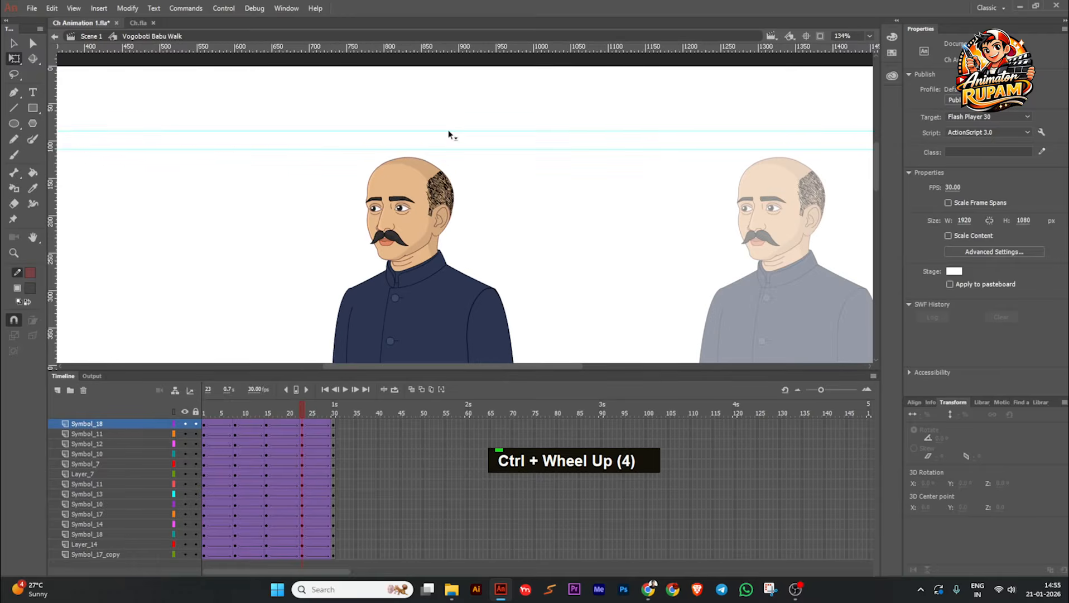
{"action": "scroll", "coordinate": [450, 134], "scroll_direction": "down", "scroll_amount": 4, "text": "ctrl"}
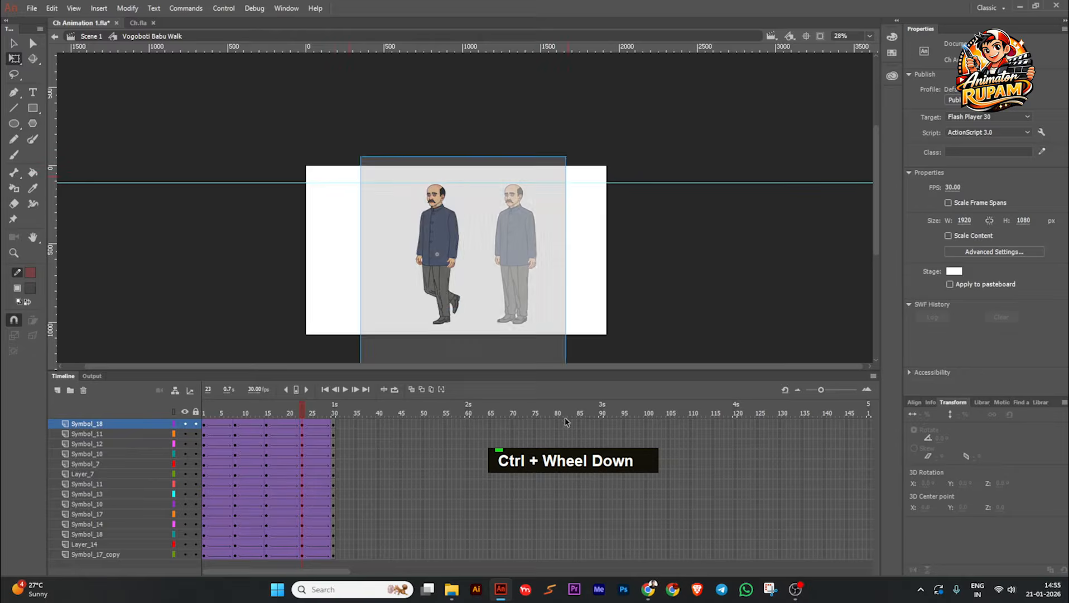
Step: At frame 23, select every body part except the planted leg and its shoe, and nudge the selection up until the head meets the guide
{"action": "left_click", "coordinate": [446, 301]}
{"action": "scroll", "coordinate": [465, 331], "scroll_direction": "up", "scroll_amount": 2, "text": "ctrl"}
{"action": "left_click", "coordinate": [475, 358], "text": "shift"}
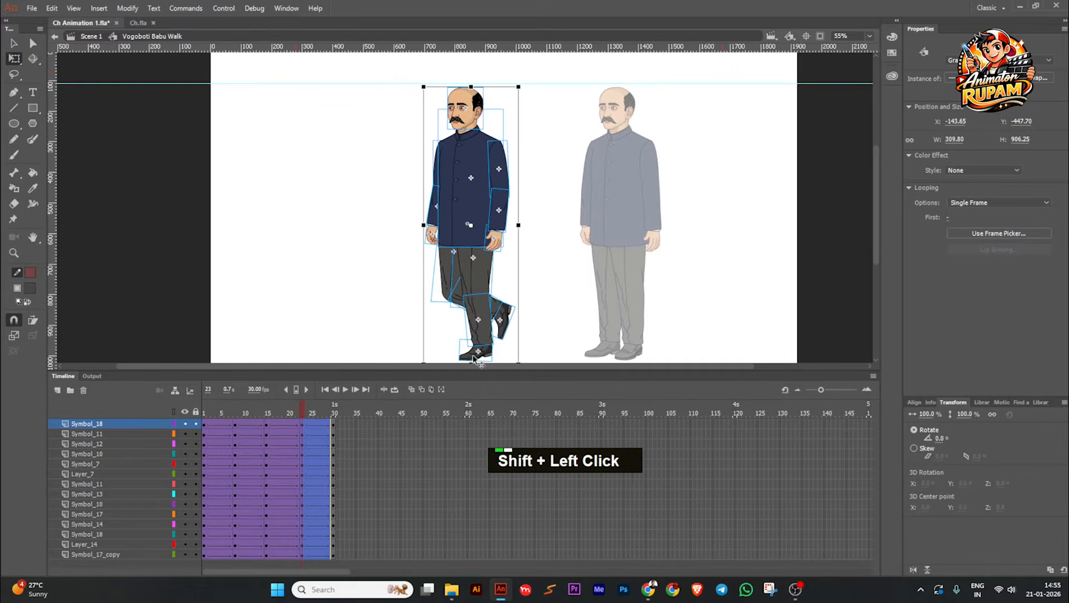
{"action": "scroll", "coordinate": [469, 359], "scroll_direction": "up", "scroll_amount": 3, "text": "ctrl"}
{"action": "left_click", "coordinate": [485, 287], "text": "shift"}
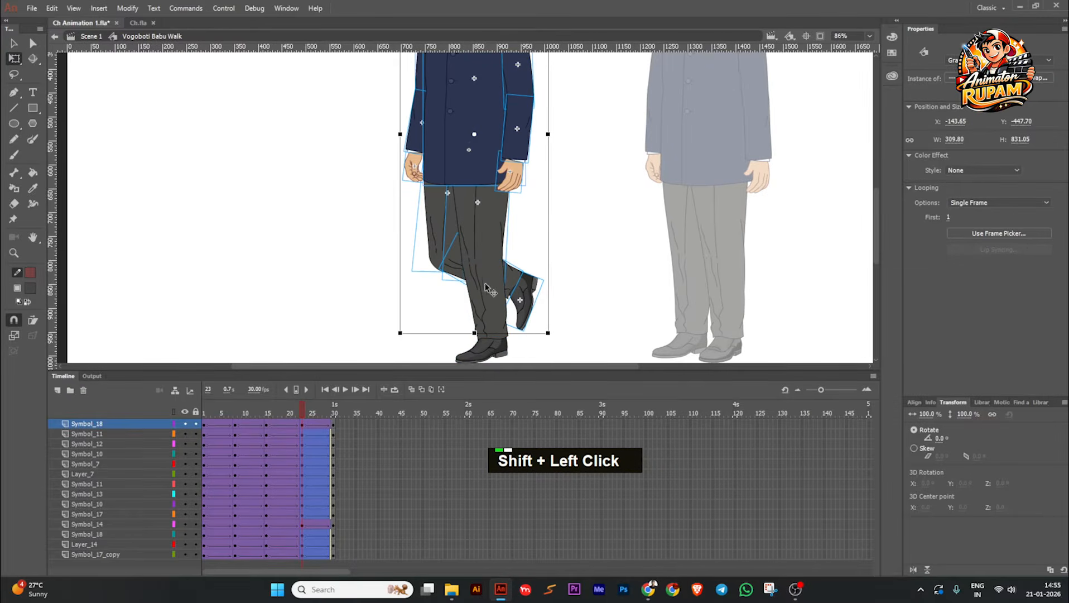
{"action": "scroll", "coordinate": [558, 239], "scroll_direction": "down", "scroll_amount": 1, "text": "ctrl"}
{"action": "left_click_drag", "start_coordinate": [563, 238], "coordinate": [559, 294]}
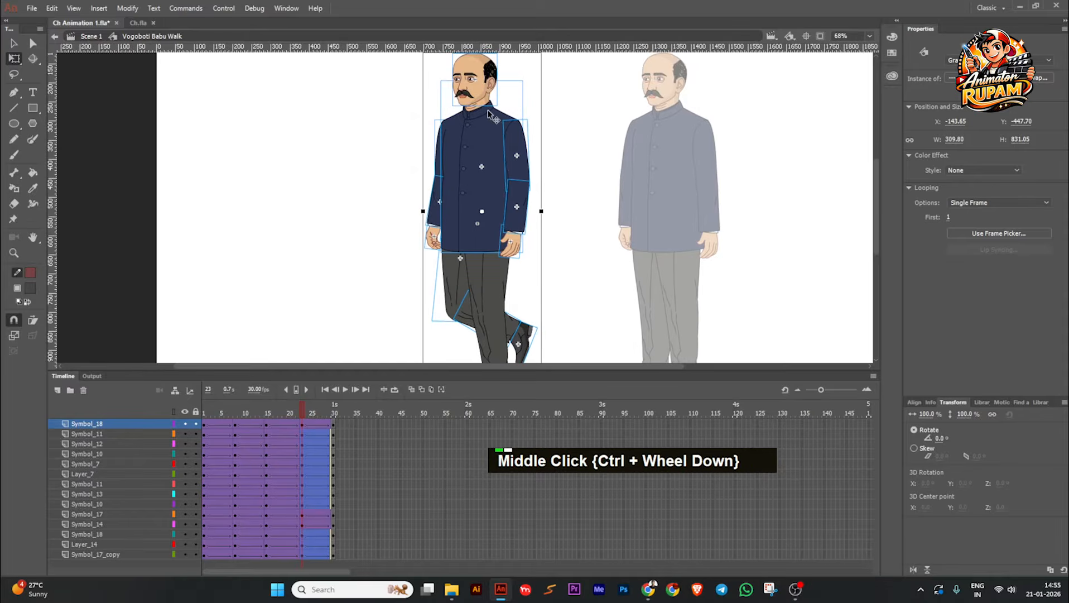
{"action": "scroll", "coordinate": [494, 123], "scroll_direction": "up", "scroll_amount": 2, "text": "ctrl"}
{"action": "left_click_drag", "start_coordinate": [495, 127], "coordinate": [483, 242]}
{"action": "scroll", "coordinate": [446, 128], "scroll_direction": "up", "scroll_amount": 4, "text": "ctrl"}
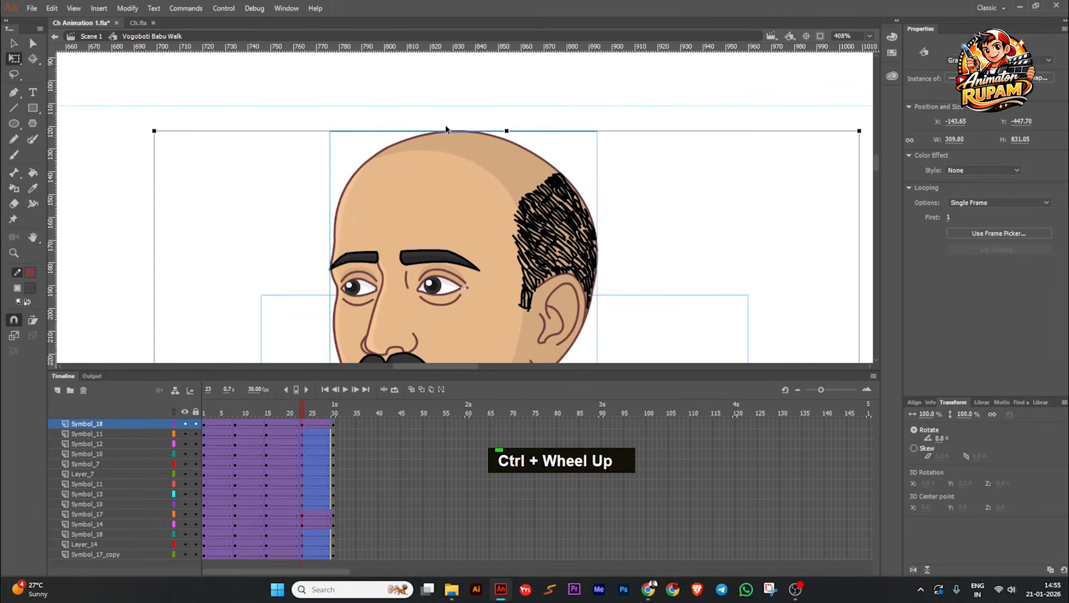
{"action": "key", "text": "shift+Up"}
{"action": "key", "text": "shift+Up"}
{"action": "key", "text": "shift+Up"}
{"action": "key", "text": "shift+Up"}
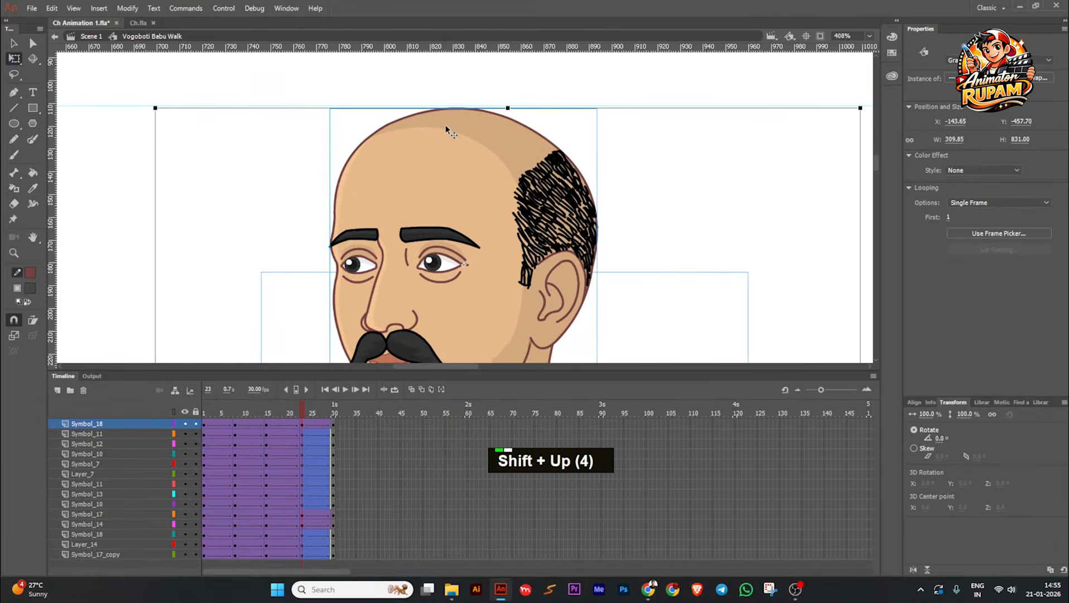
{"action": "key", "text": "Up"}
{"action": "key", "text": "Up"}
{"action": "key", "text": "Up"}
{"action": "key", "text": "Up"}
{"action": "left_click", "coordinate": [630, 157]}
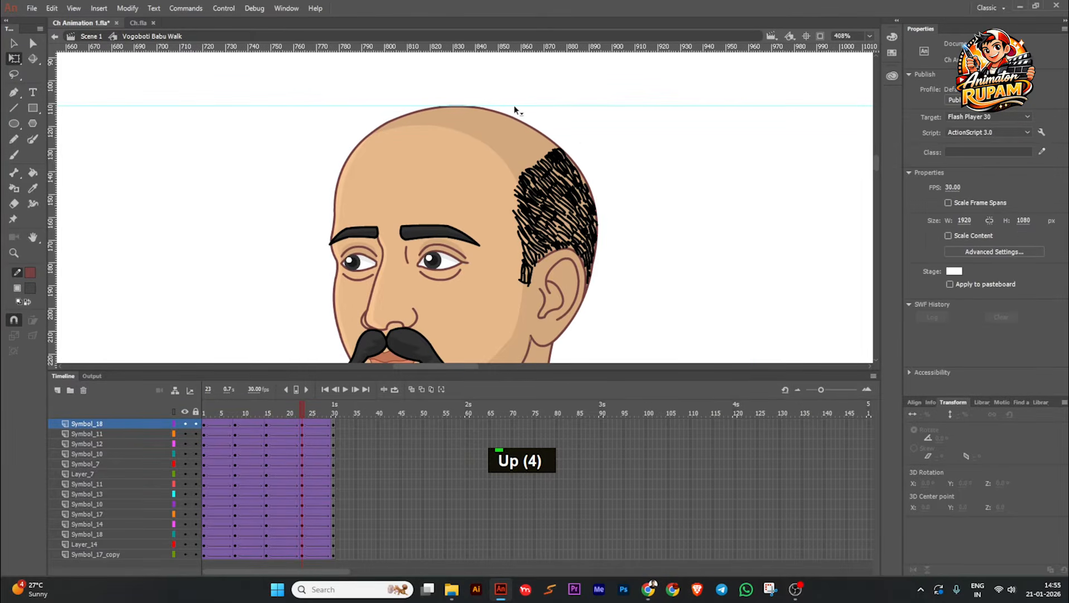
Step: Remove the head-height guide from the stage and save the file
{"action": "scroll", "coordinate": [514, 106], "scroll_direction": "down", "scroll_amount": 2, "text": "ctrl"}
{"action": "scroll", "coordinate": [514, 106], "scroll_direction": "down", "scroll_amount": 3, "text": "ctrl"}
{"action": "key", "text": "ctrl+s"}
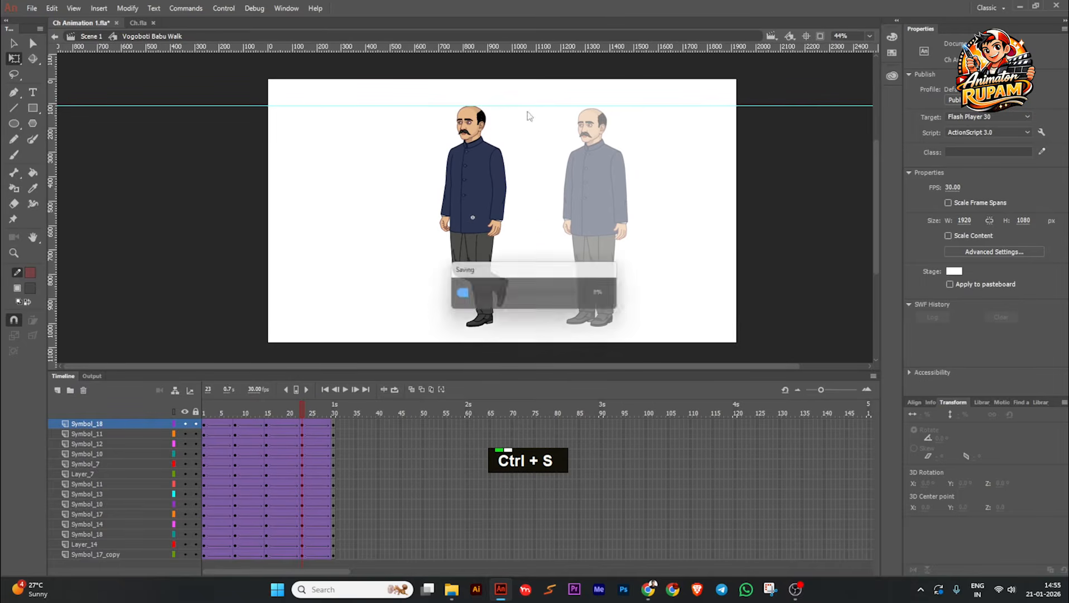
{"action": "left_click_drag", "start_coordinate": [529, 106], "coordinate": [529, 31]}
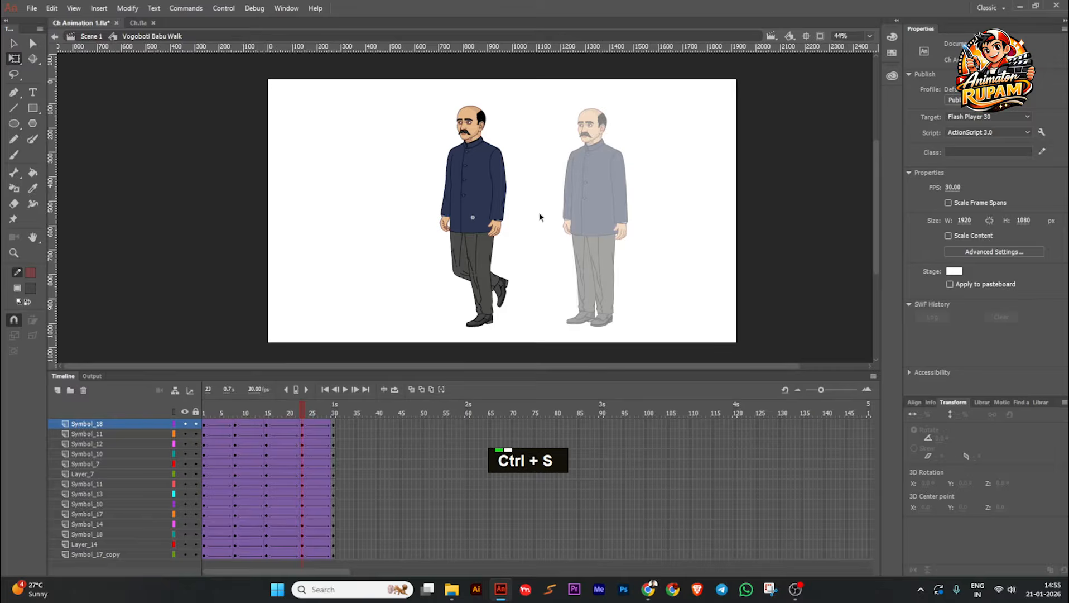
{"action": "scroll", "coordinate": [539, 214], "scroll_direction": "up", "scroll_amount": 1, "text": "ctrl"}
{"action": "scroll", "coordinate": [529, 217], "scroll_direction": "down", "scroll_amount": 1, "text": "ctrl"}
{"action": "key", "text": "ctrl+s"}
Step: Scrub through the walk poses back to frame 1 and save the file
{"action": "left_click_drag", "start_coordinate": [302, 413], "coordinate": [204, 441]}
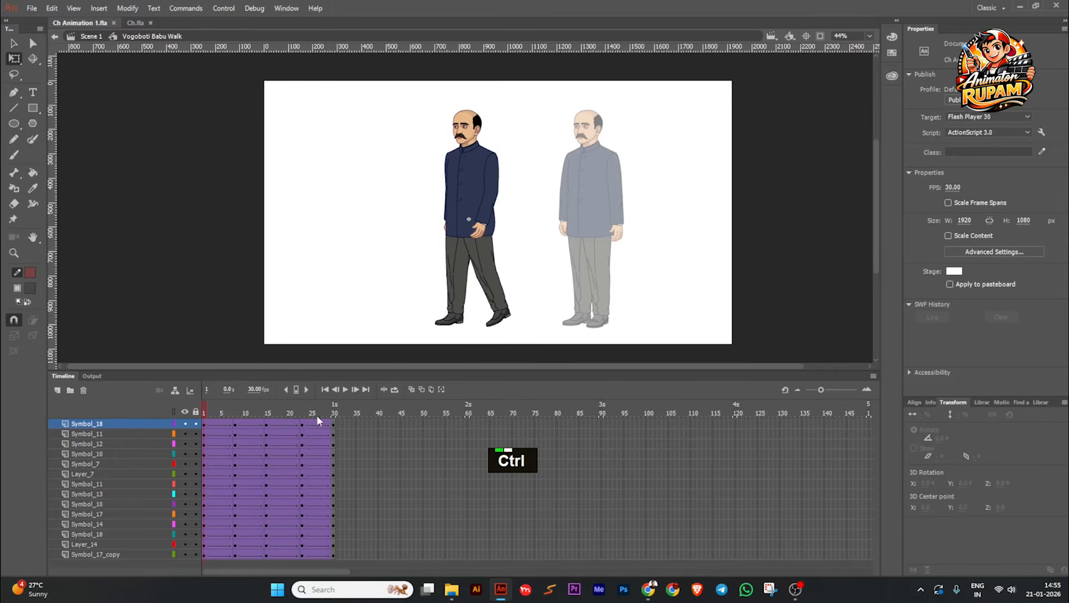
{"action": "scroll", "coordinate": [499, 335], "scroll_direction": "up", "scroll_amount": 1, "text": "ctrl"}
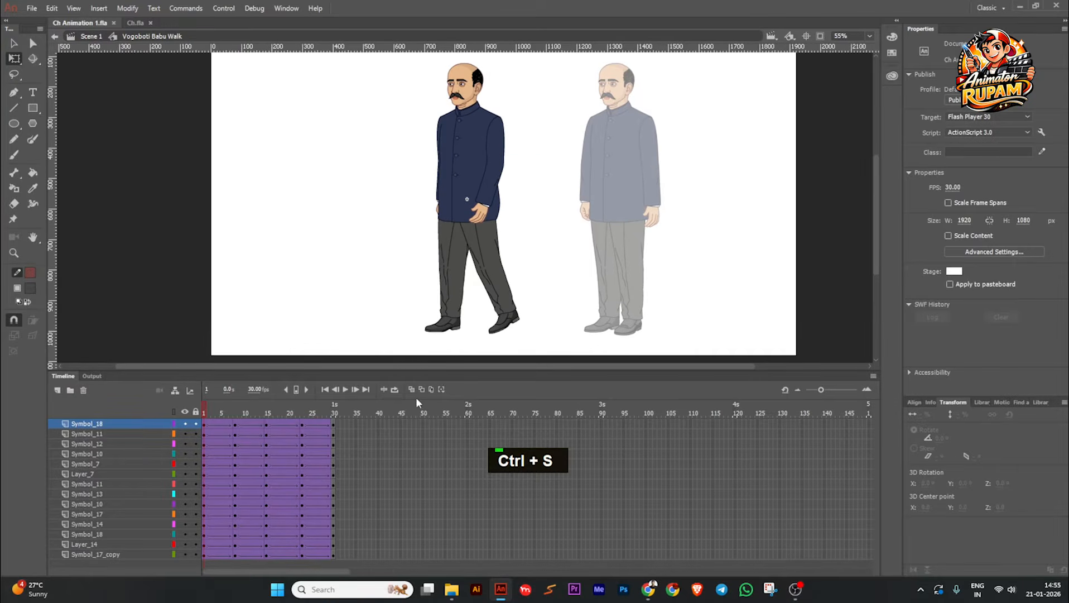
{"action": "middle_click", "coordinate": [536, 268]}
{"action": "key", "text": "ctrl+s"}
{"action": "middle_click", "coordinate": [539, 264]}
{"action": "middle_click", "coordinate": [542, 264]}
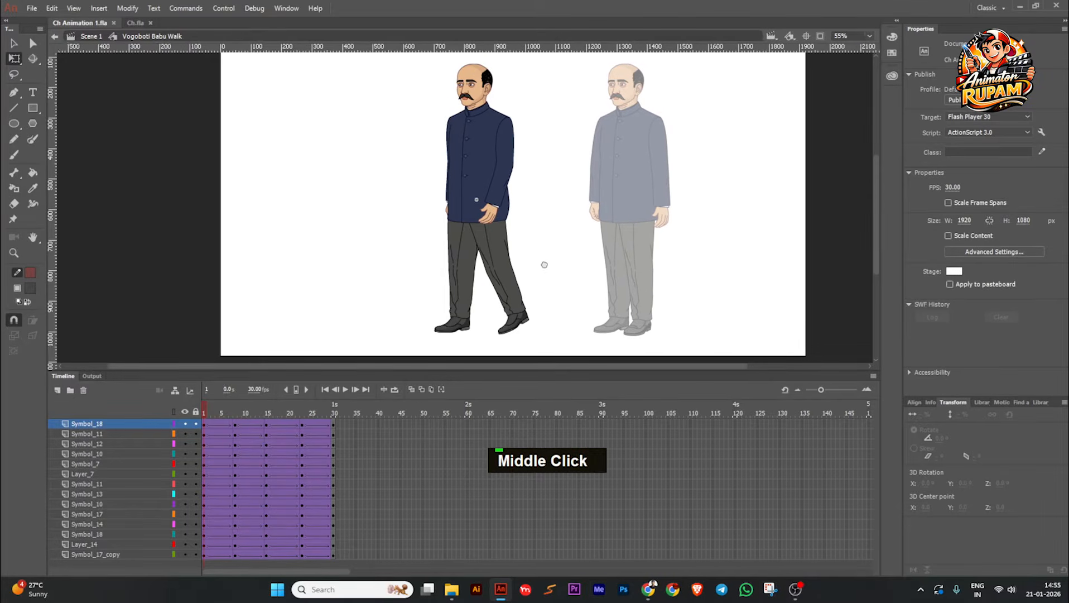
{"action": "middle_click", "coordinate": [544, 264]}
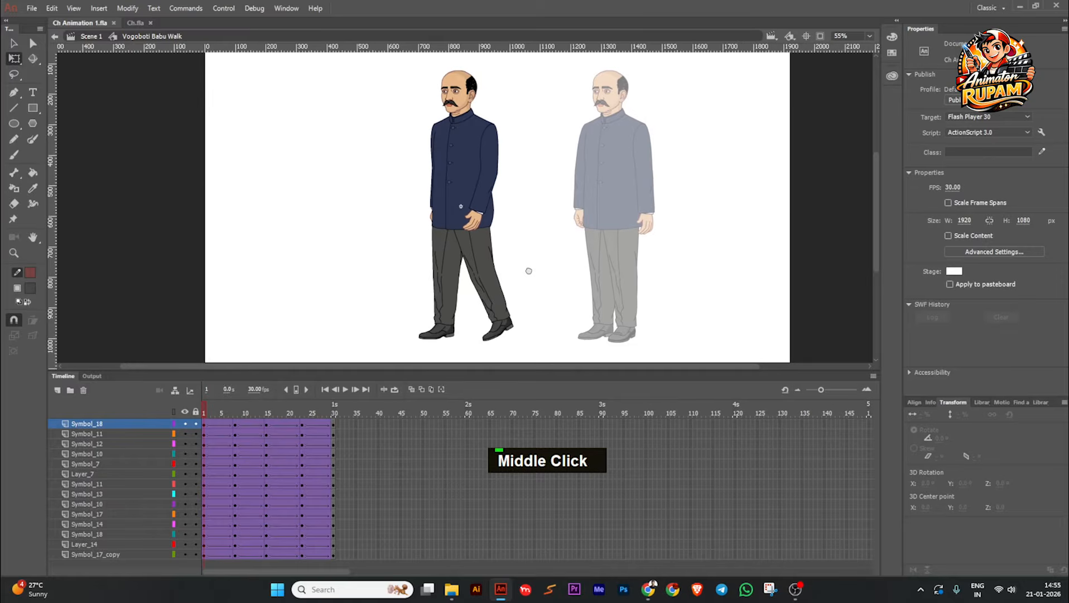
{"action": "key", "text": "ctrl+s"}
{"action": "left_click_drag", "start_coordinate": [204, 406], "coordinate": [168, 430]}
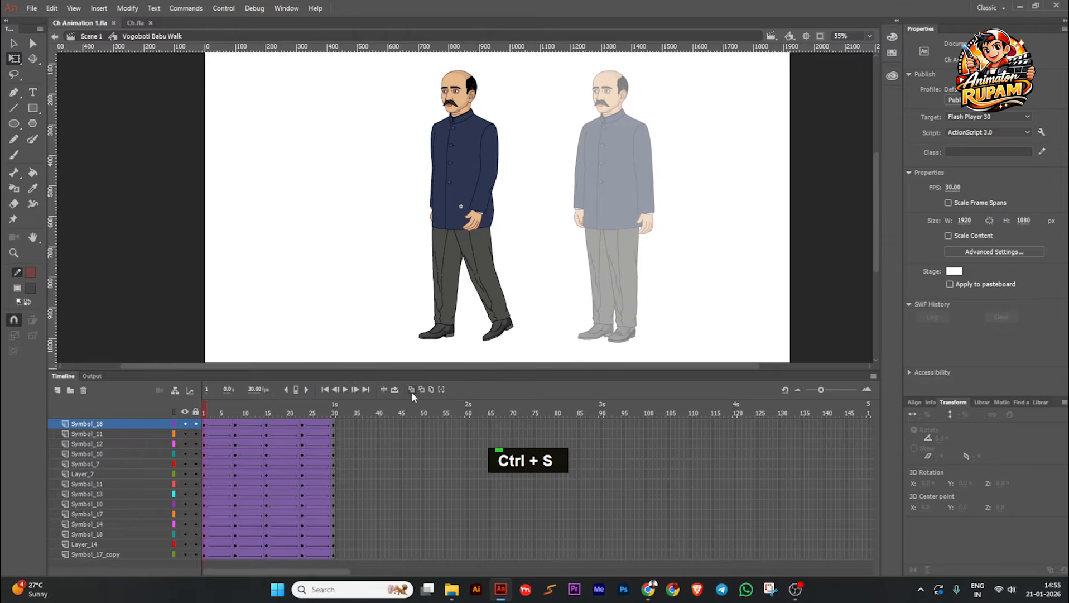
Step: Switch to the Selection tool with the frame 1 pose in view and save the file again
{"action": "middle_click", "coordinate": [391, 271]}
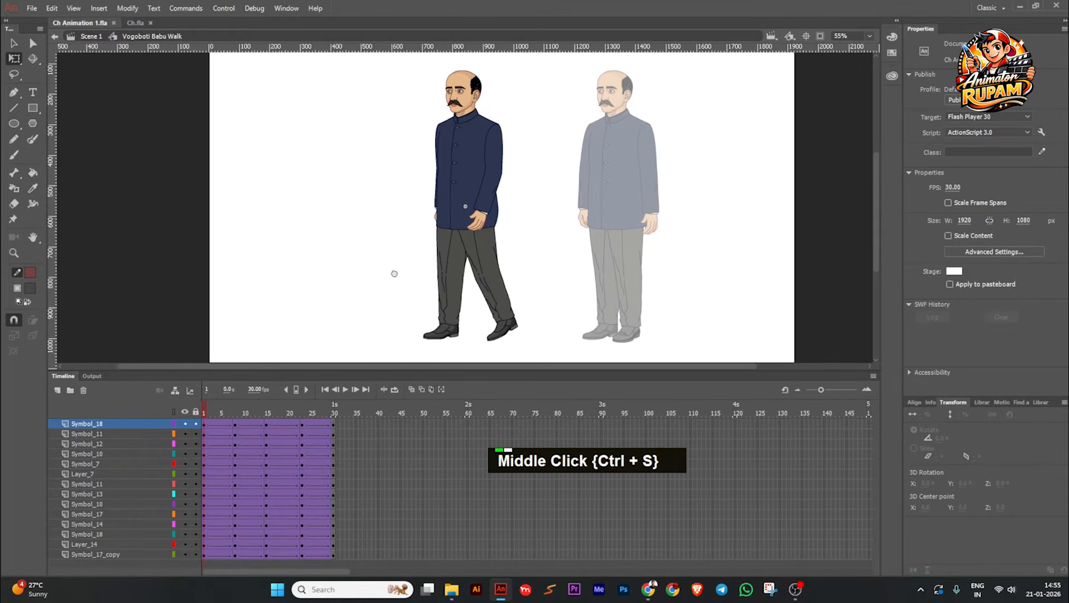
{"action": "middle_click", "coordinate": [395, 271]}
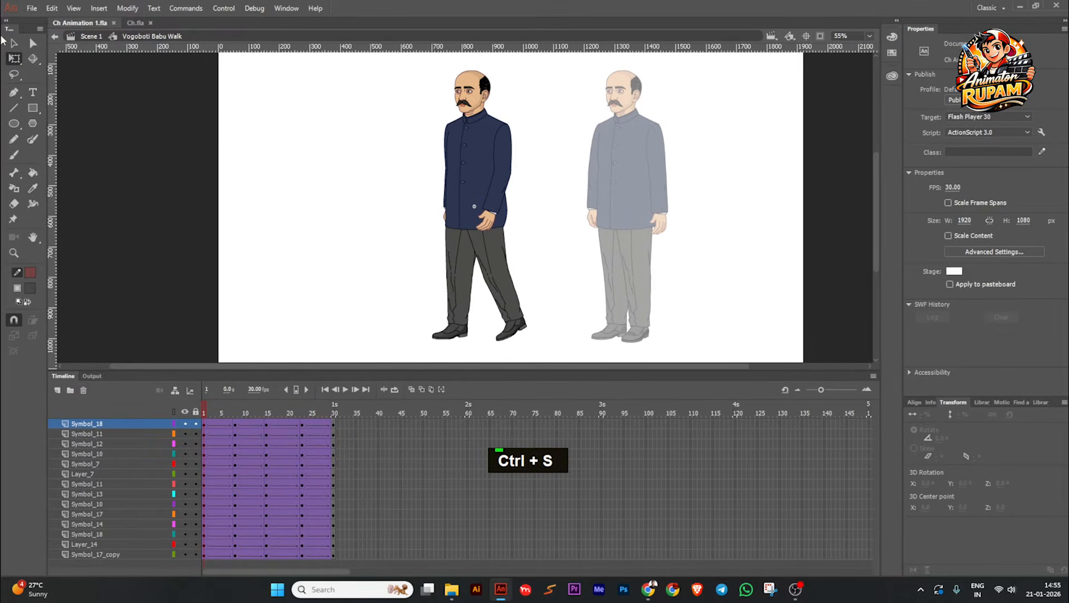
{"action": "key", "text": "space"}
{"action": "left_click_drag", "start_coordinate": [263, 167], "coordinate": [255, 168]}
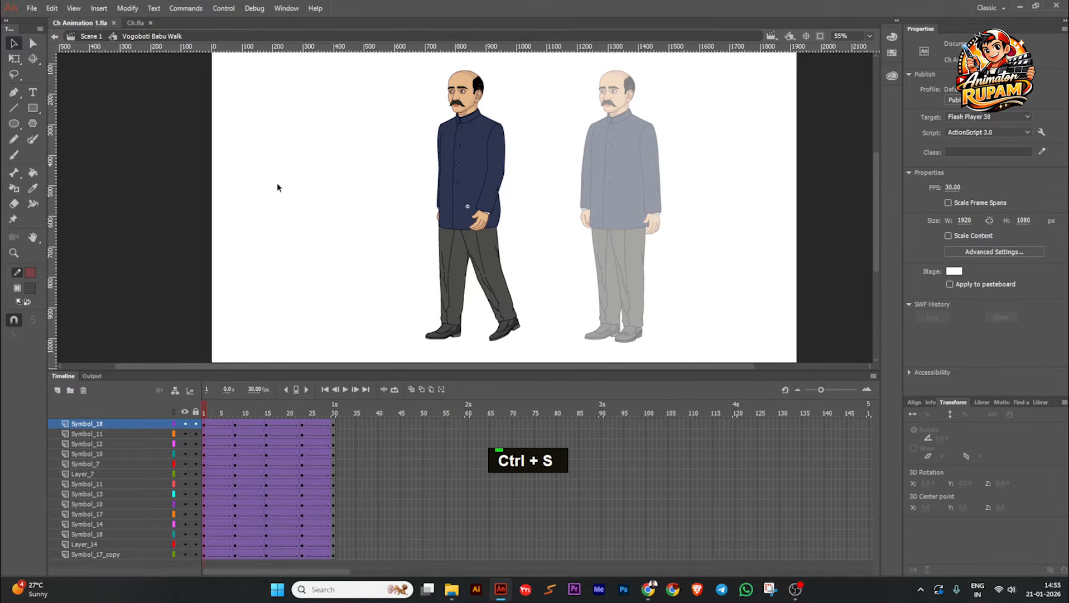
{"action": "middle_click", "coordinate": [319, 202]}
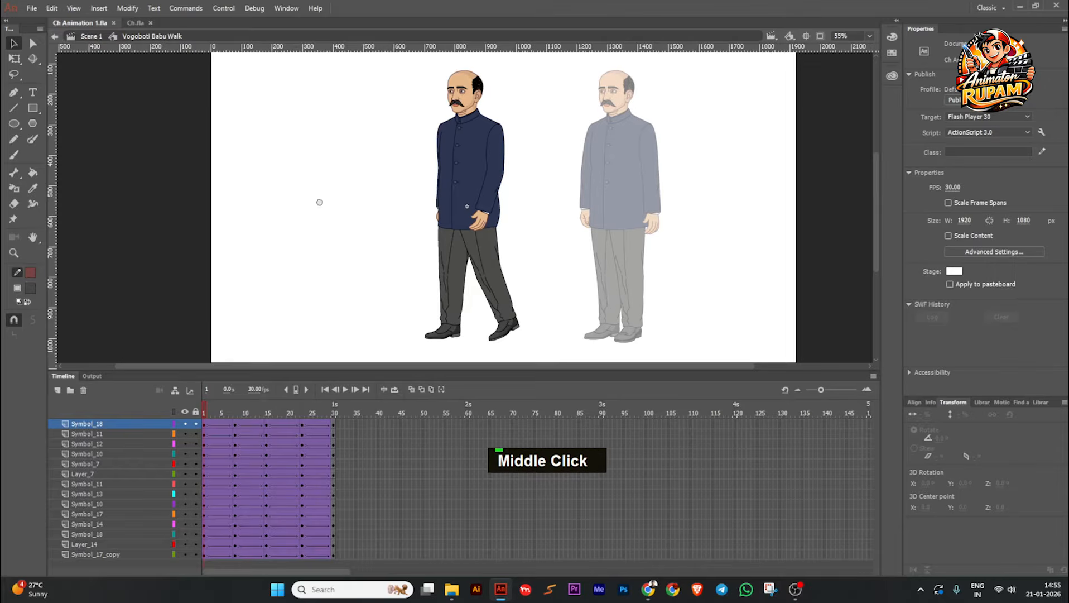
{"action": "middle_click", "coordinate": [378, 216]}
{"action": "key", "text": "ctrl+s"}
{"action": "middle_click", "coordinate": [393, 239]}
{"action": "key", "text": "ctrl+s"}
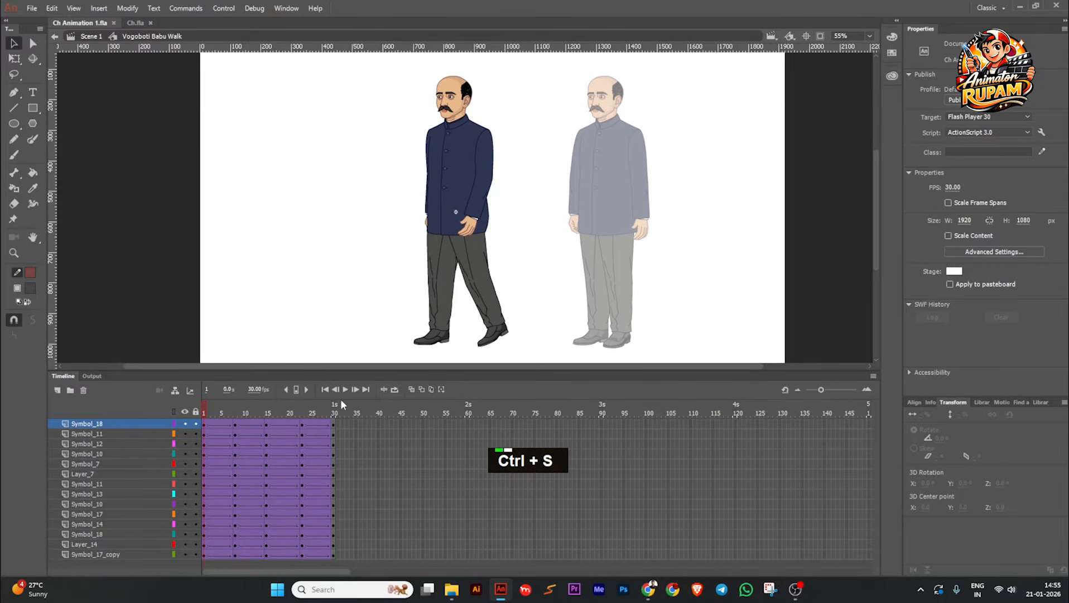
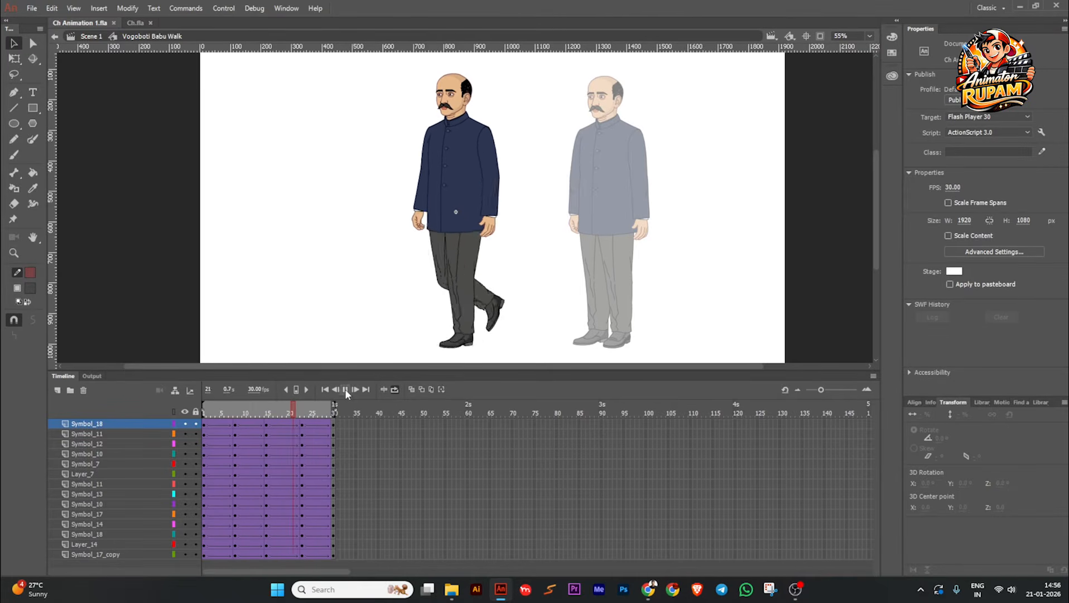
Step: Stop the looped walk preview, return from the walk symbol to Scene 1 and save the file
{"action": "left_click", "coordinate": [346, 390]}
{"action": "left_click", "coordinate": [394, 389]}
{"action": "left_click_drag", "start_coordinate": [251, 409], "coordinate": [204, 409]}
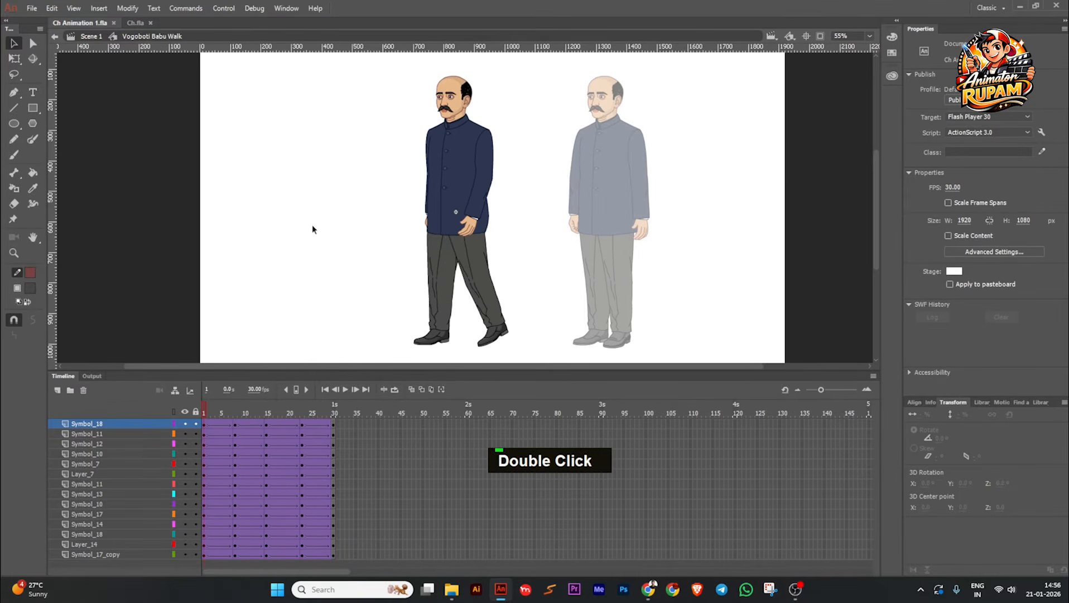
{"action": "double_click", "coordinate": [312, 225]}
{"action": "key", "text": "ctrl+s"}
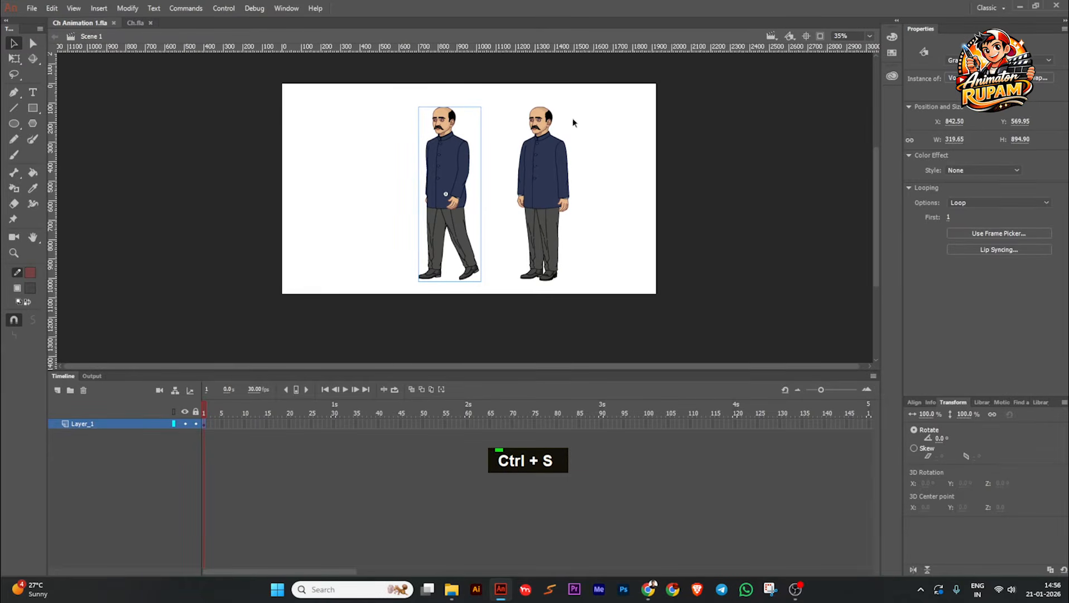
Step: Move the walking character to the far side of the standing one, place a copy of the standing character at about X 809, and save
{"action": "left_click_drag", "start_coordinate": [459, 148], "coordinate": [637, 149]}
{"action": "left_click", "coordinate": [567, 166]}
{"action": "scroll", "coordinate": [566, 165], "scroll_direction": "up", "scroll_amount": 2}
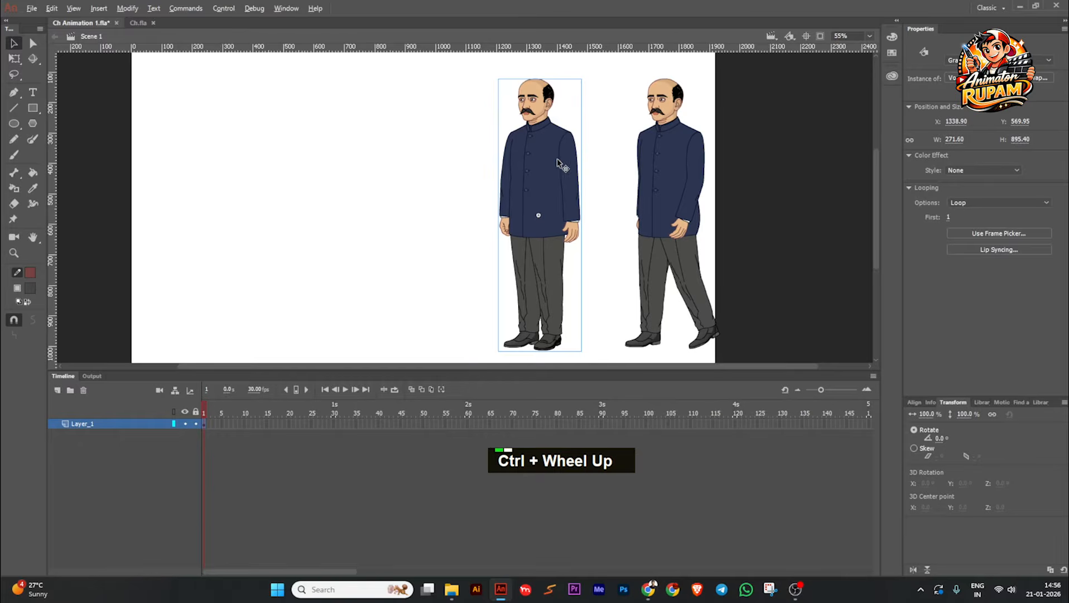
{"action": "left_click_drag", "start_coordinate": [558, 162], "coordinate": [509, 176]}
{"action": "scroll", "coordinate": [441, 162], "scroll_direction": "down", "scroll_amount": 1}
{"action": "scroll", "coordinate": [462, 152], "scroll_direction": "up", "scroll_amount": 4}
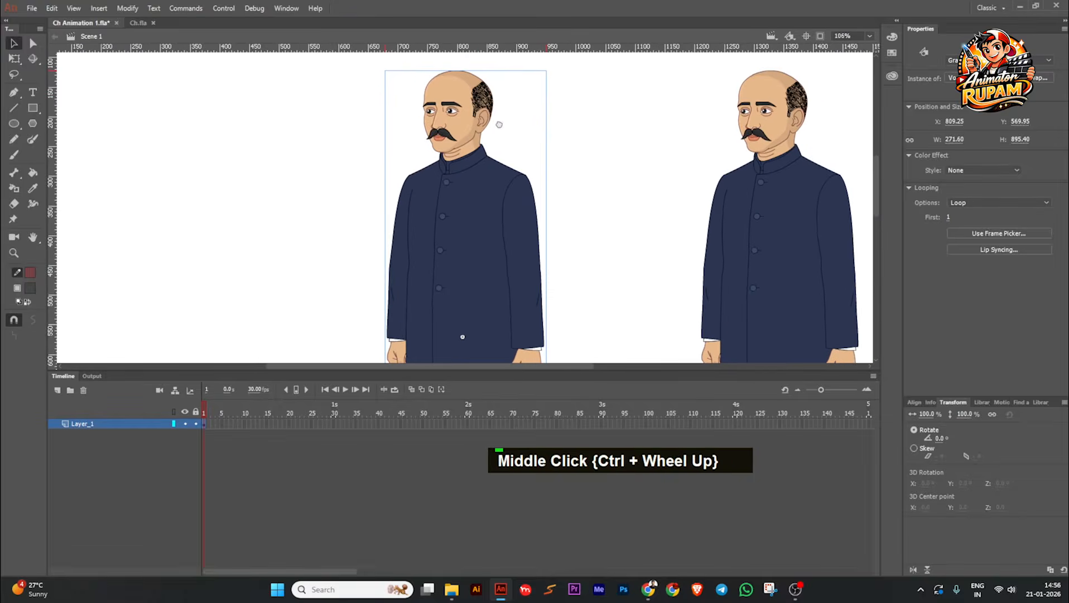
{"action": "scroll", "coordinate": [499, 123], "scroll_direction": "down", "scroll_amount": 1}
{"action": "key", "text": "ctrl+s"}
Step: Inspect the pose and layers inside the copied standing character's symbol, return to Scene 1 and save the file
{"action": "double_click", "coordinate": [472, 190]}
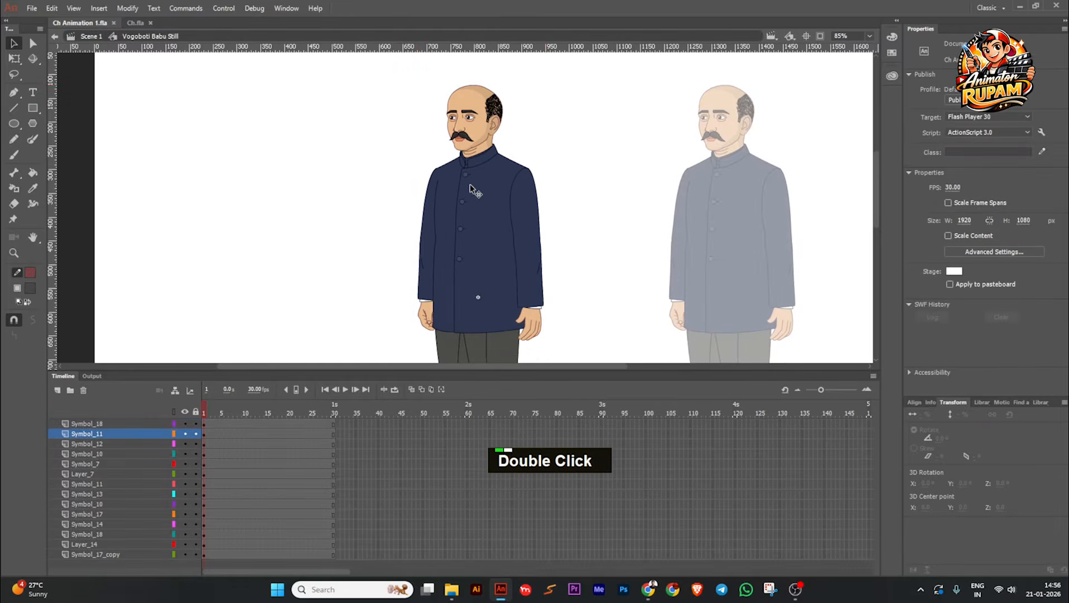
{"action": "scroll", "coordinate": [538, 150], "scroll_direction": "down", "scroll_amount": 2}
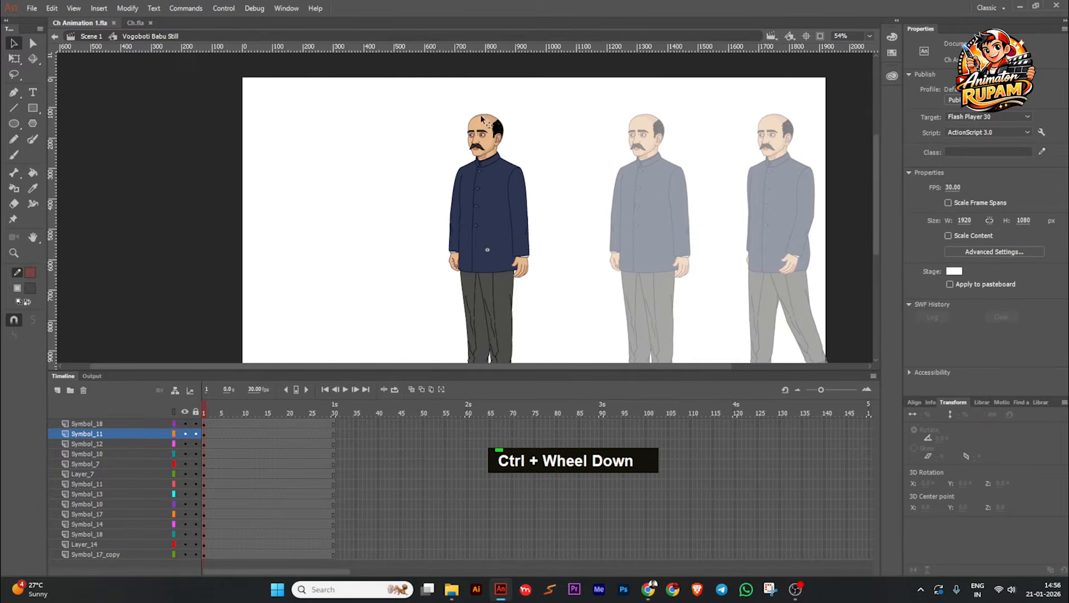
{"action": "scroll", "coordinate": [487, 157], "scroll_direction": "up", "scroll_amount": 2}
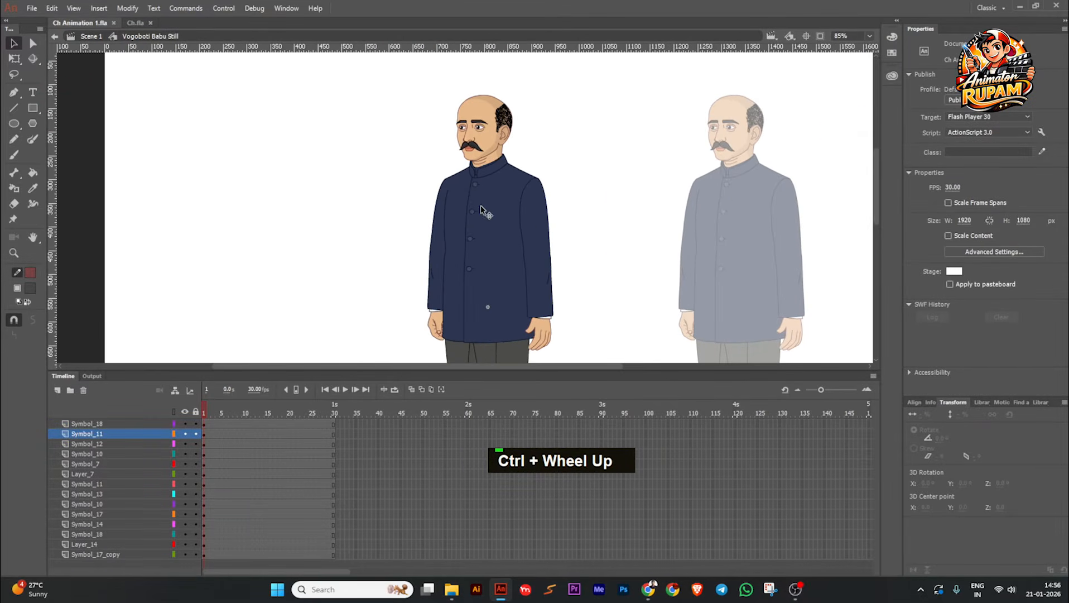
{"action": "scroll", "coordinate": [360, 230], "scroll_direction": "down", "scroll_amount": 2}
{"action": "double_click", "coordinate": [498, 189]}
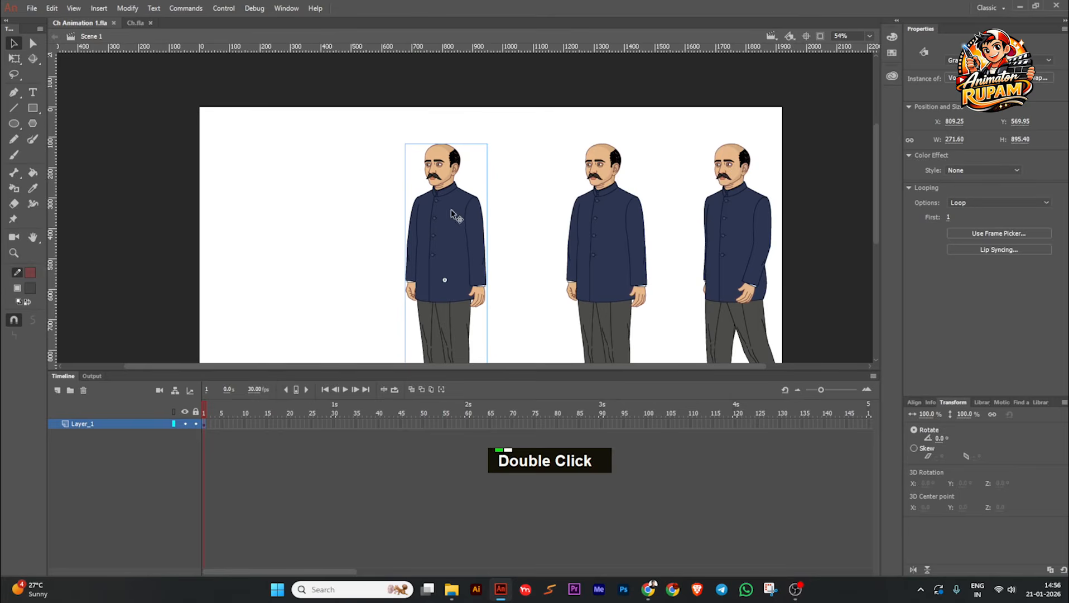
{"action": "key", "text": "ctrl+s"}
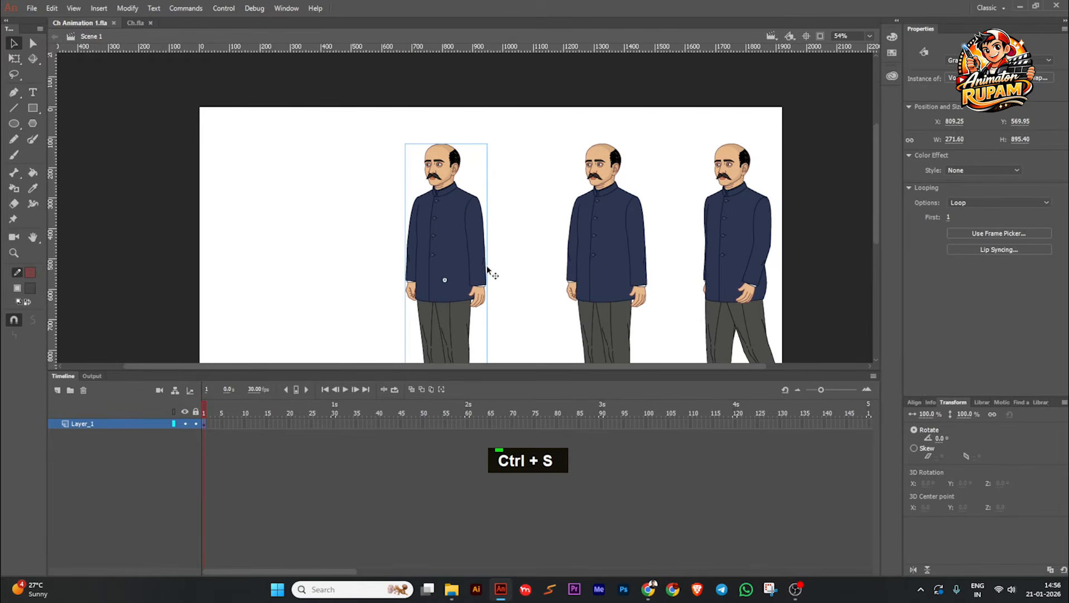
{"action": "key", "text": "plus"}
{"action": "left_click_drag", "start_coordinate": [537, 282], "coordinate": [517, 289]}
{"action": "key", "text": "BackSpace"}
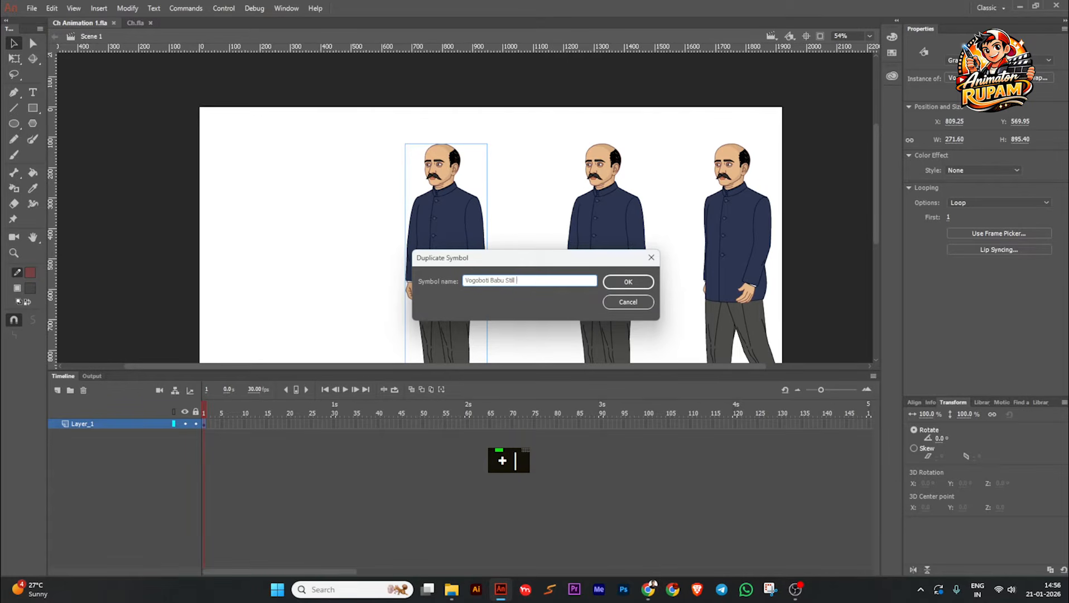
{"action": "type", "text": "Ta"}
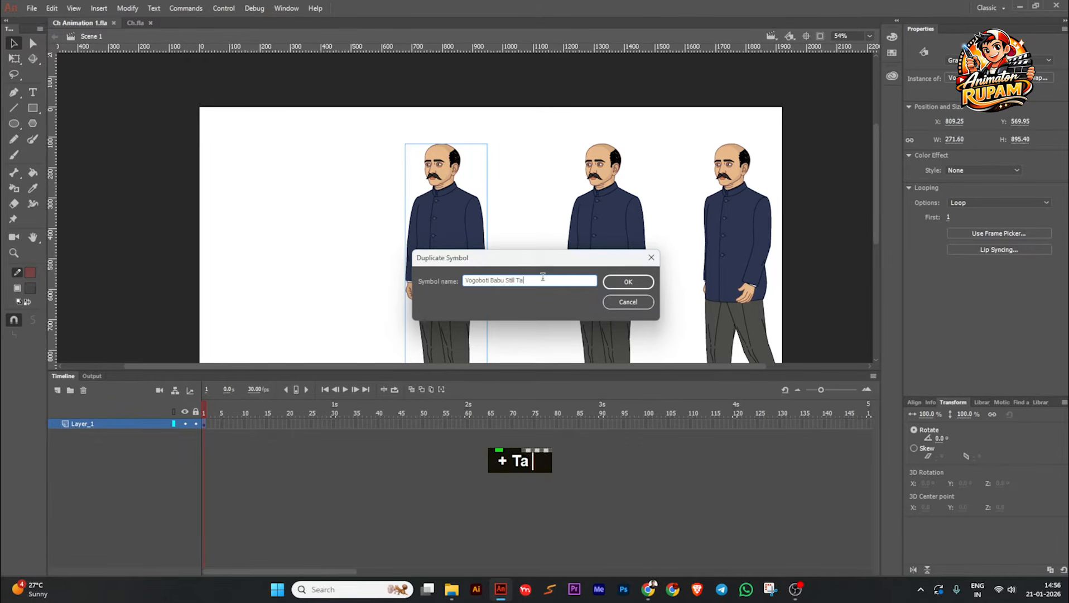
{"action": "type", "text": "king"}
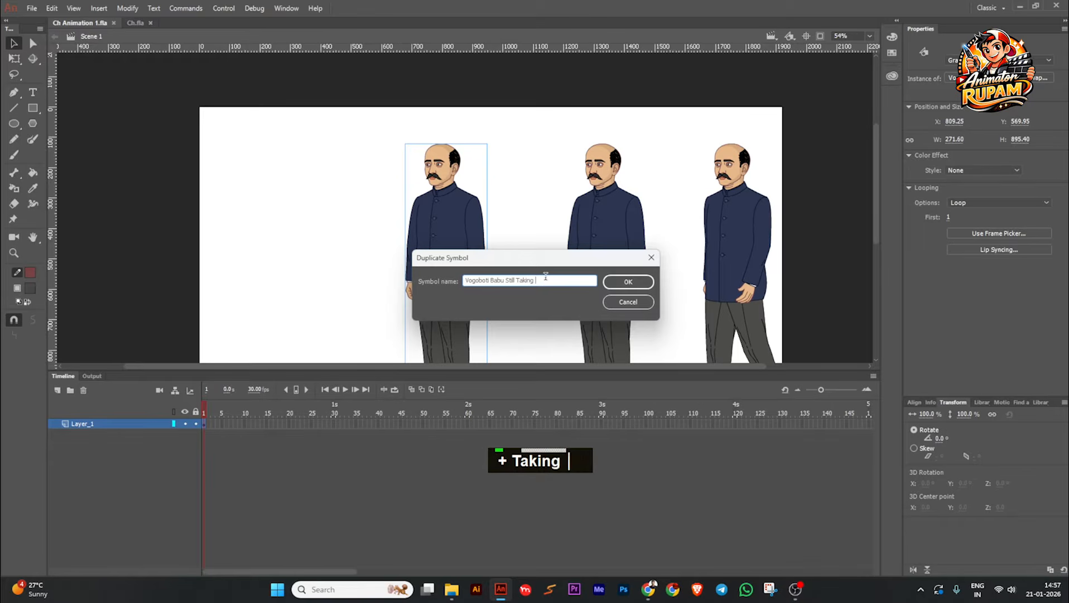
{"action": "key", "text": "BackSpace"}
{"action": "key", "text": "BackSpace"}
{"action": "key", "text": "BackSpace"}
{"action": "key", "text": "BackSpace"}
{"action": "key", "text": "BackSpace"}
{"action": "key", "text": "BackSpace"}
{"action": "key", "text": "BackSpace"}
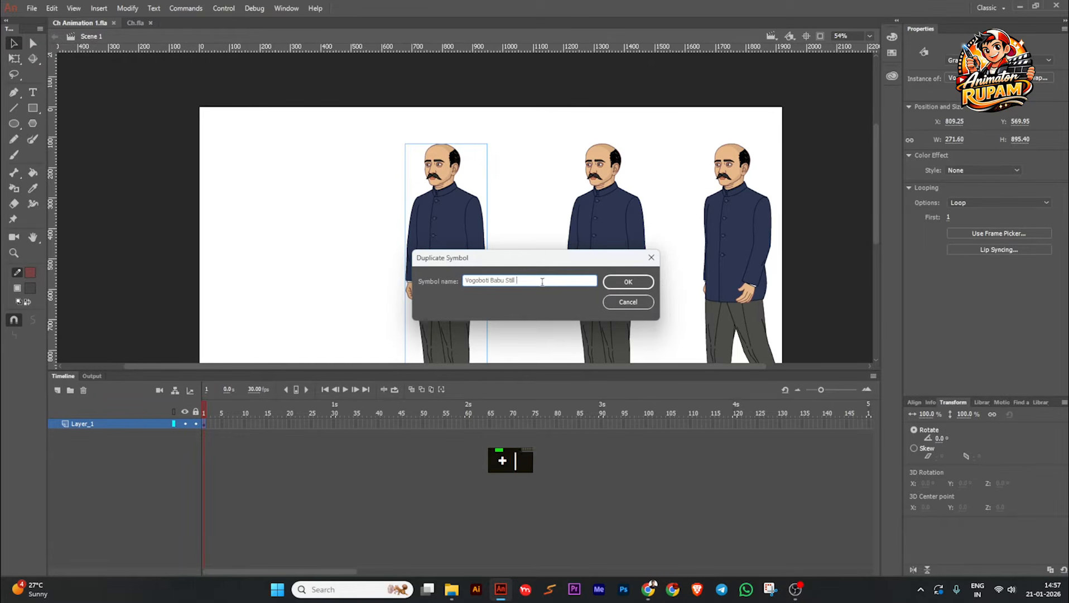
{"action": "key", "text": "BackSpace"}
{"action": "key", "text": "BackSpace"}
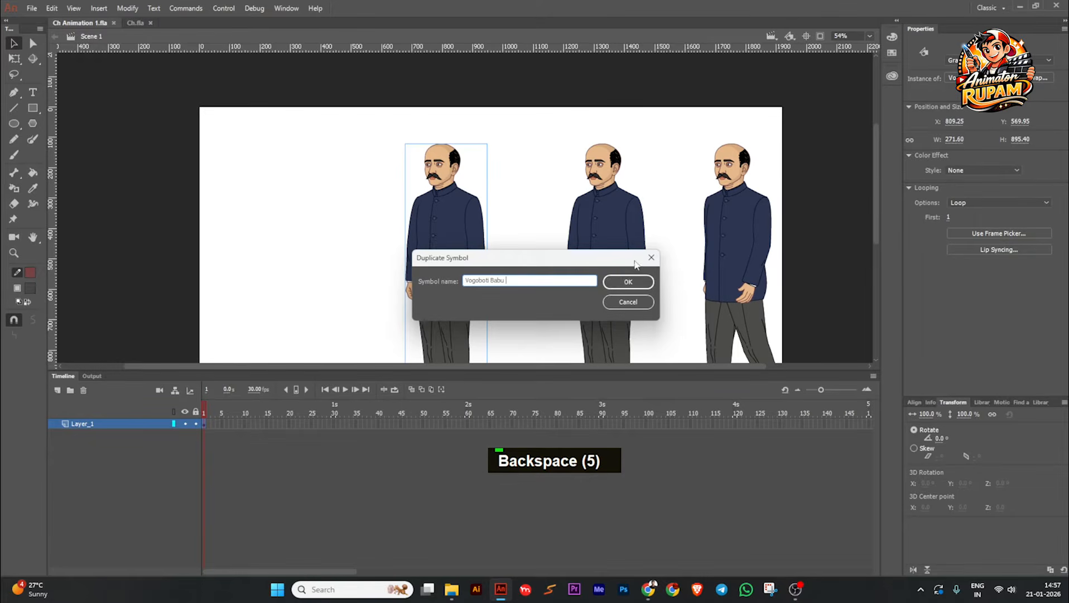
{"action": "left_click", "coordinate": [651, 257]}
{"action": "double_click", "coordinate": [527, 277]}
{"action": "left_click", "coordinate": [478, 237]}
Step: Add a new layer above the characters' layer in Scene 1 and save the file
{"action": "key", "text": "ctrl+s"}
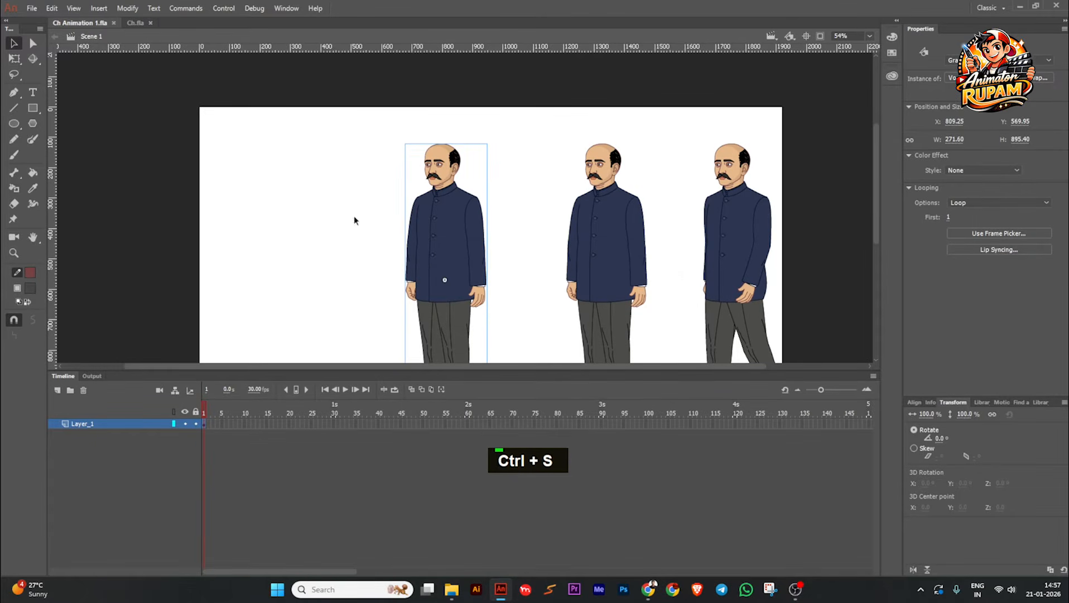
{"action": "left_click", "coordinate": [278, 258]}
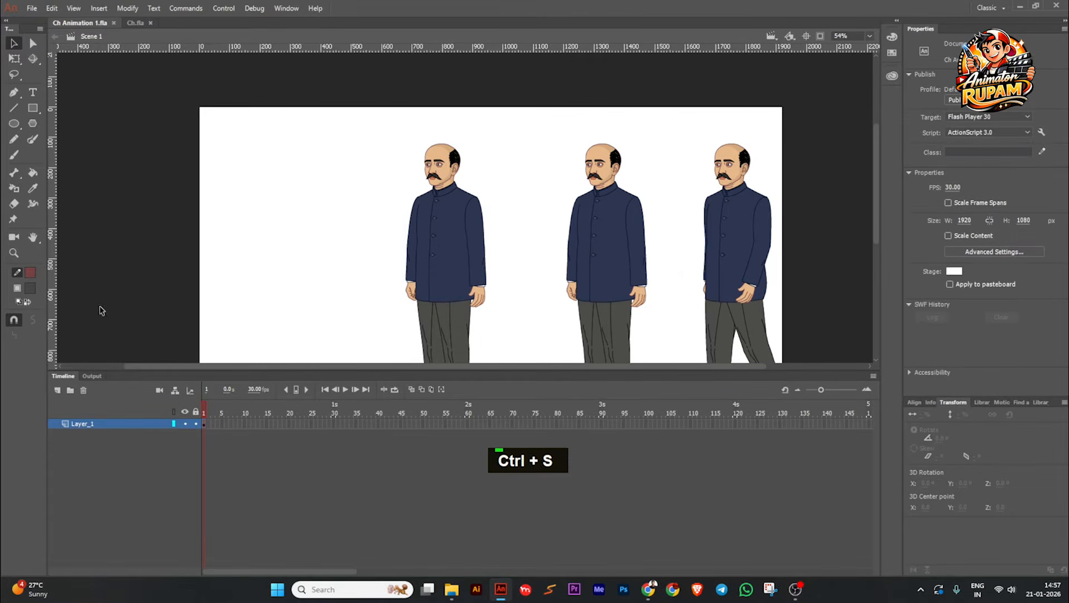
{"action": "left_click", "coordinate": [56, 390]}
{"action": "key", "text": "ctrl+s"}
Step: Switch to File Explorer, listen to the start of the Autobiograph (Vogoboti Babu) audio file and close the player
{"action": "left_click", "coordinate": [451, 589]}
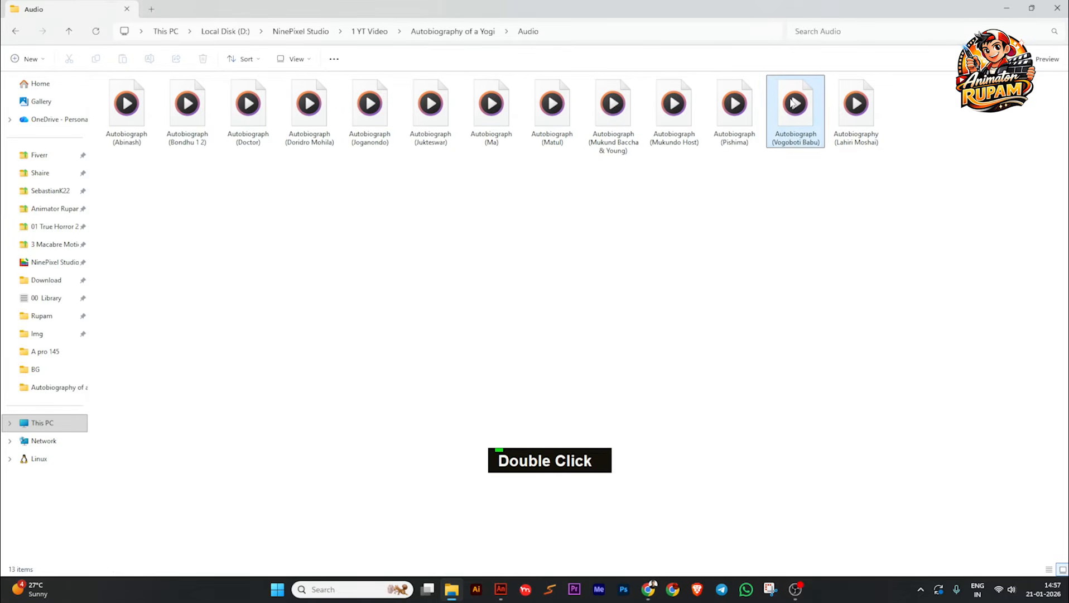
{"action": "double_click", "coordinate": [793, 102]}
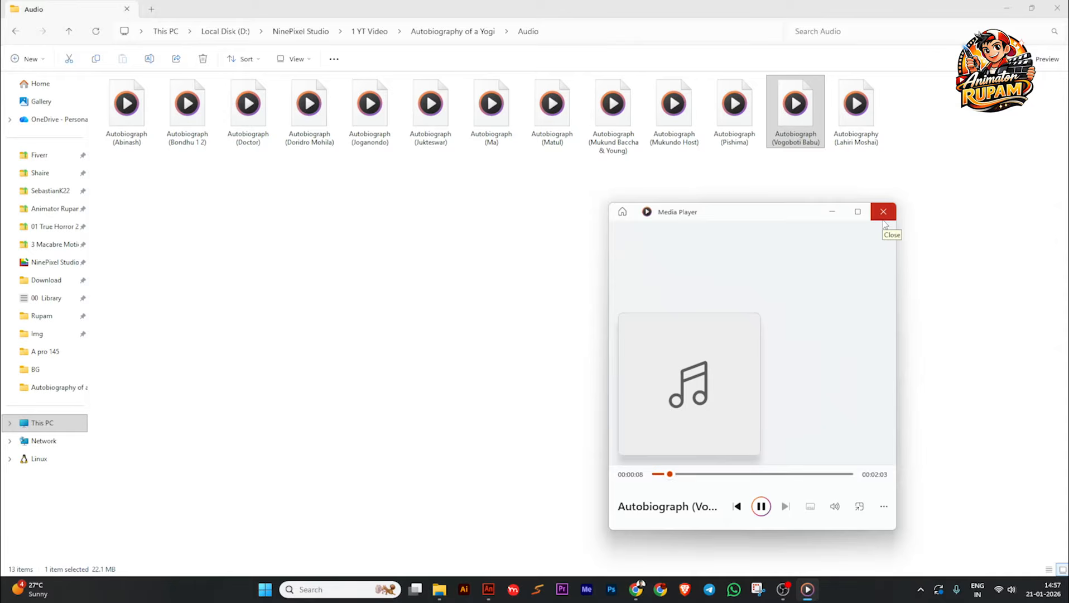
{"action": "left_click", "coordinate": [883, 222]}
{"action": "left_click", "coordinate": [472, 286]}
Step: Open the project's BG folder and compare the study room background images from 03_49_17 PM to 03_51_45 PM
{"action": "left_click", "coordinate": [70, 31]}
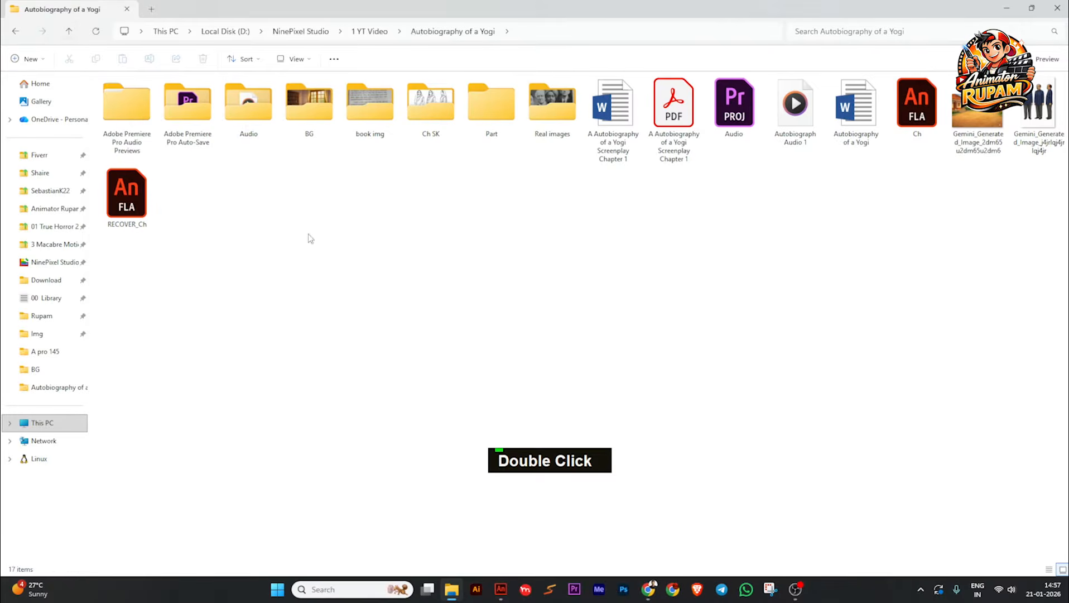
{"action": "double_click", "coordinate": [311, 111]}
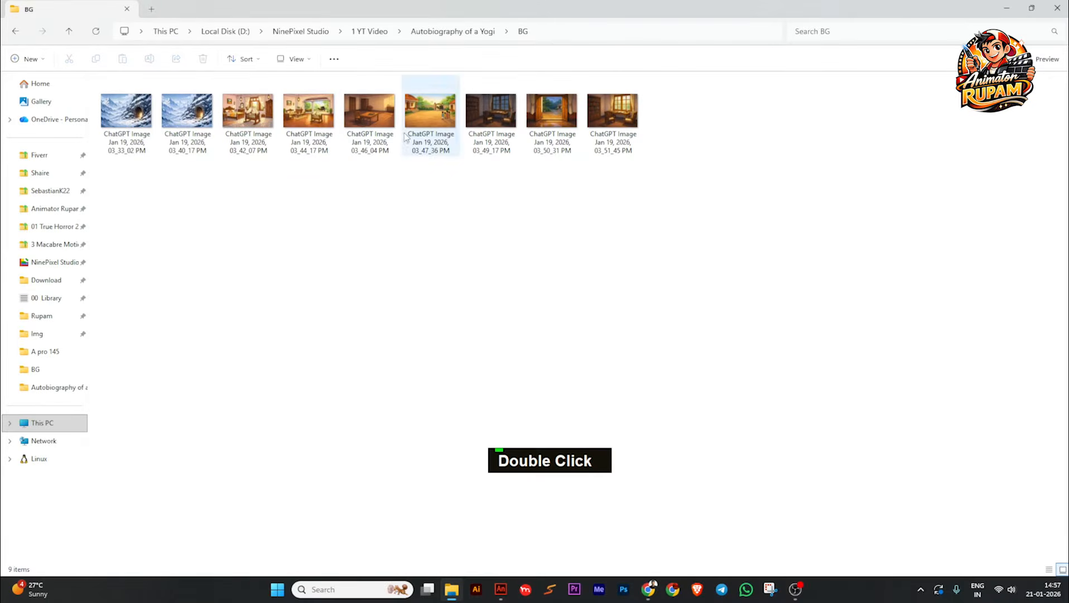
{"action": "double_click", "coordinate": [492, 136]}
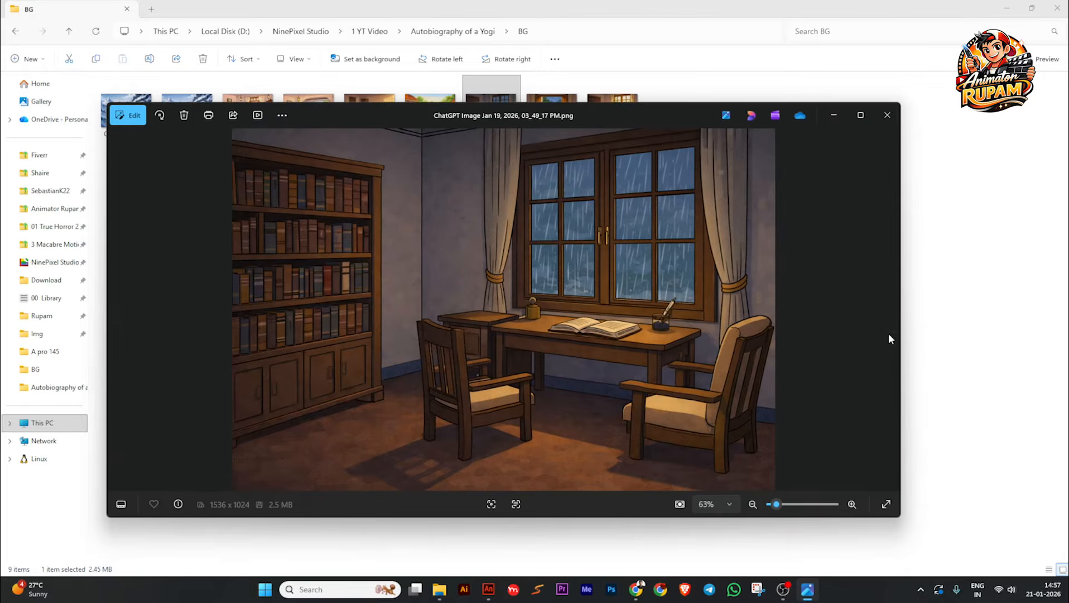
{"action": "left_click", "coordinate": [891, 312]}
{"action": "left_click", "coordinate": [891, 312]}
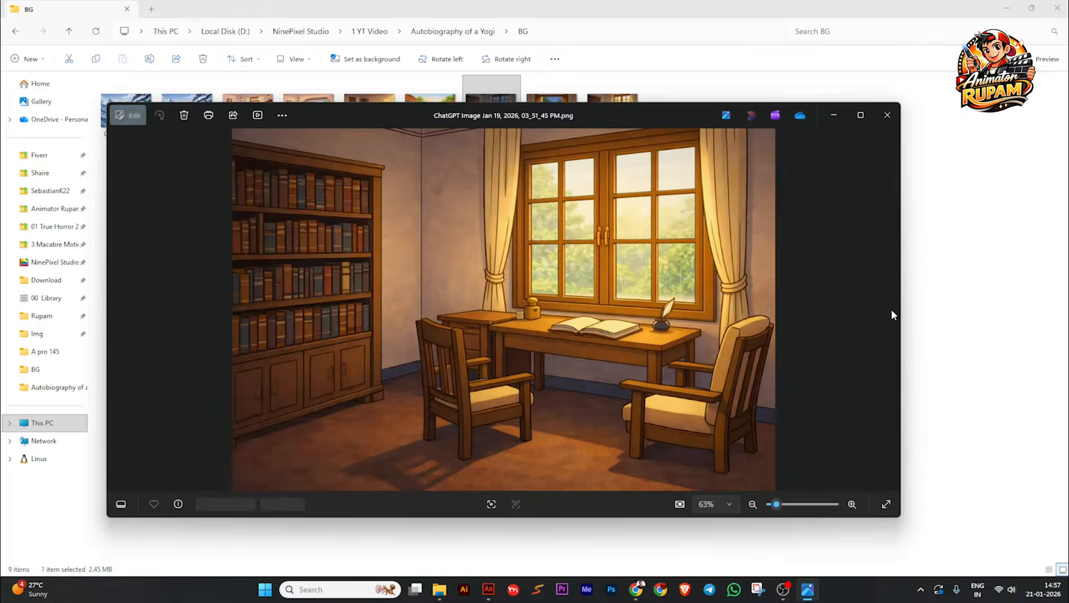
{"action": "left_click", "coordinate": [886, 115]}
Step: Bring the image ChatGPT Image Jan 19, 2026, 03_51_45 PM onto the Adobe Animate stage and convert it to a symbol
{"action": "left_click", "coordinate": [621, 112]}
{"action": "left_click_drag", "start_coordinate": [618, 109], "coordinate": [380, 239]}
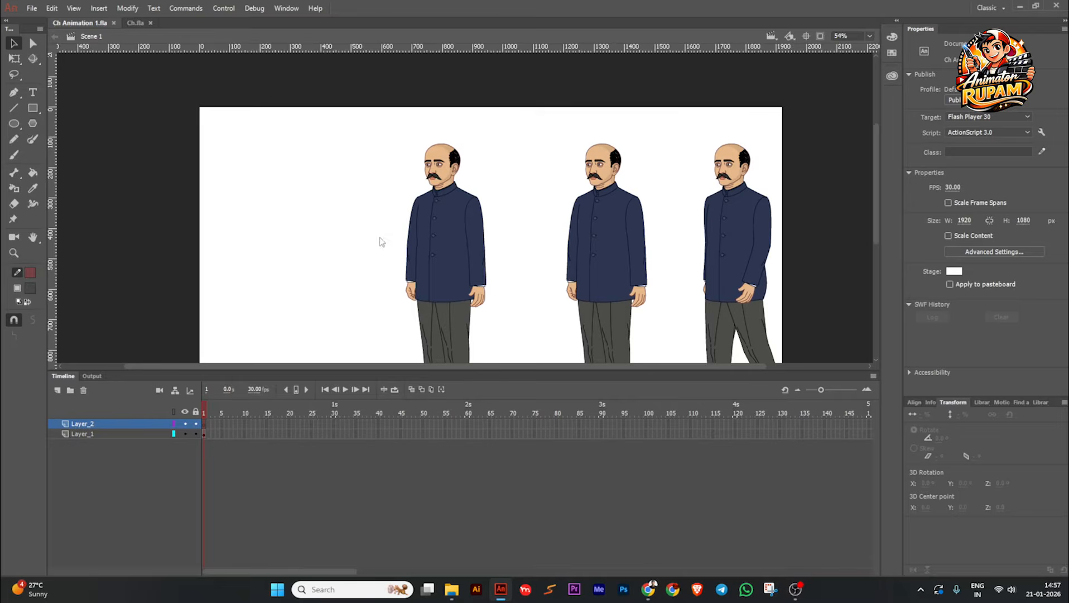
{"action": "scroll", "coordinate": [490, 190], "scroll_direction": "down", "scroll_amount": 2}
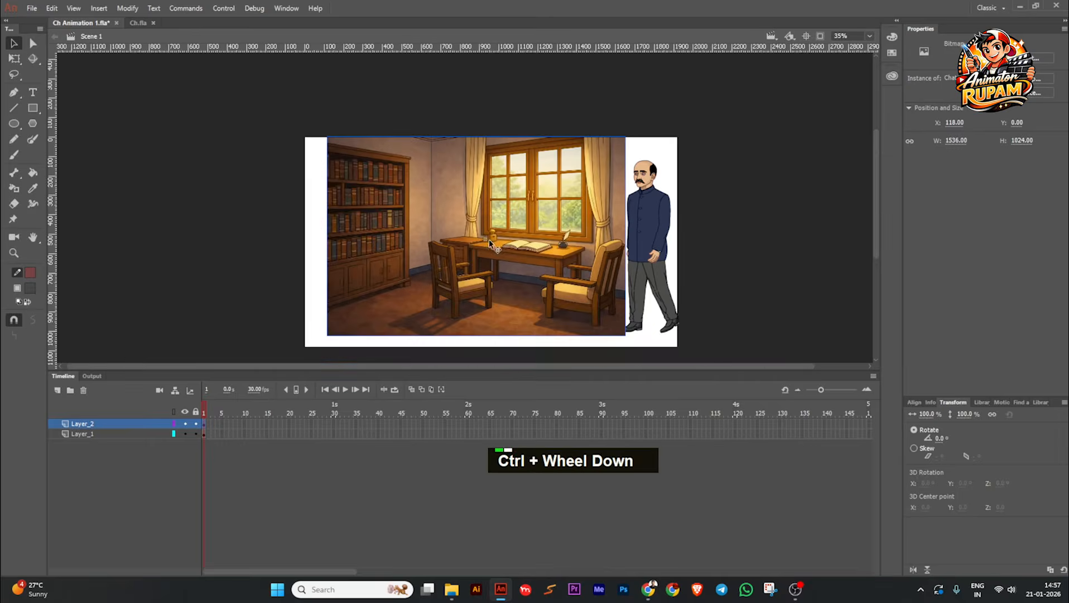
{"action": "left_click_drag", "start_coordinate": [488, 239], "coordinate": [289, 236]}
{"action": "key", "text": "F8"}
{"action": "key", "text": "Return"}
Step: Cut the standing character nearest the background and move the background symbol toward the centre of the stage
{"action": "left_click", "coordinate": [454, 234]}
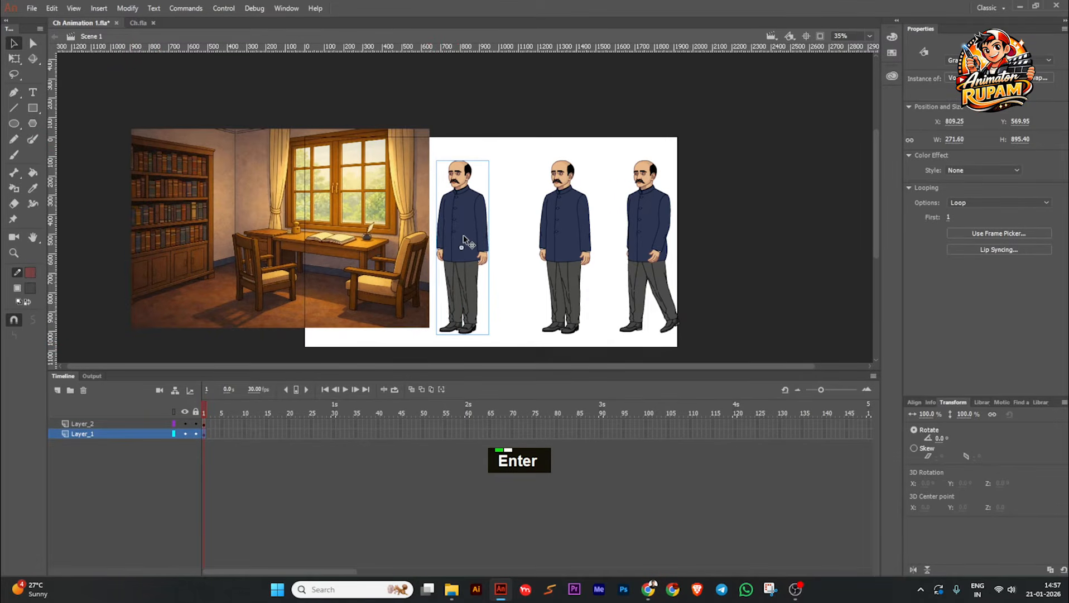
{"action": "key", "text": "ctrl+x"}
{"action": "left_click", "coordinate": [389, 265]}
{"action": "left_click_drag", "start_coordinate": [389, 265], "coordinate": [498, 281]}
Step: Move the remaining standing and walking characters together off the stage, beyond its right edge
{"action": "left_click", "coordinate": [568, 237]}
{"action": "left_click", "coordinate": [634, 233], "text": "shift"}
{"action": "left_click_drag", "start_coordinate": [562, 247], "coordinate": [731, 257]}
Step: Inside the background symbol, lock the image layer and paste the cut character onto the topmost of three new layers
{"action": "left_click", "coordinate": [496, 252]}
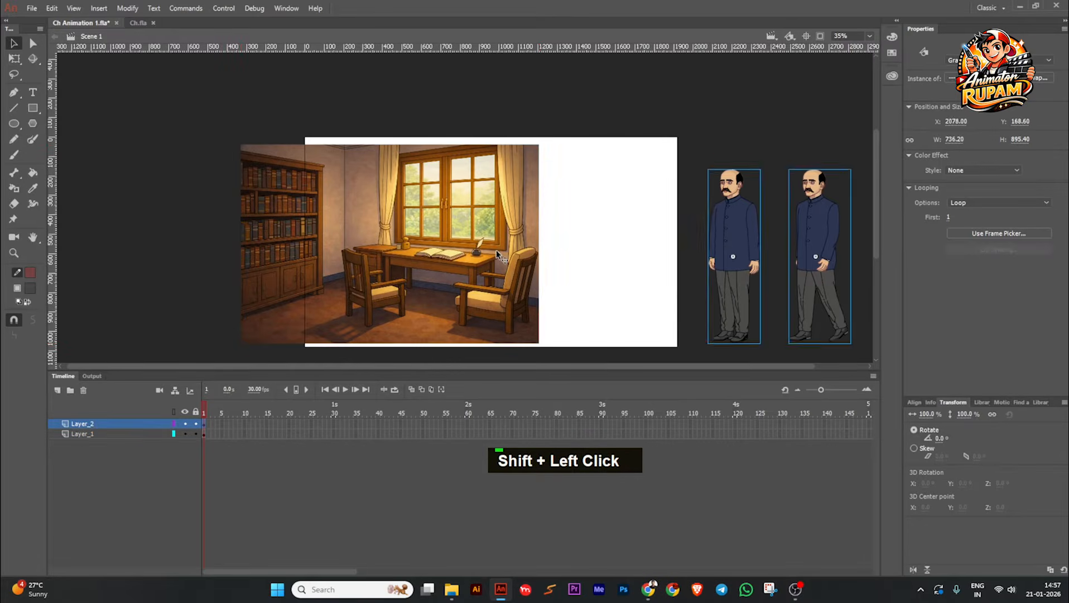
{"action": "double_click", "coordinate": [497, 251]}
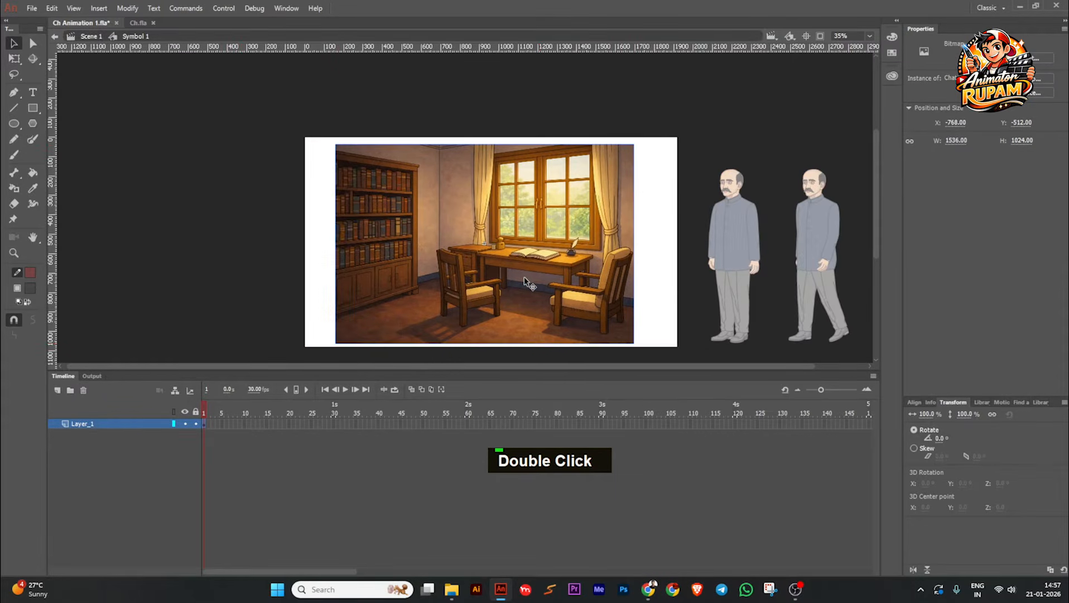
{"action": "left_click", "coordinate": [196, 423]}
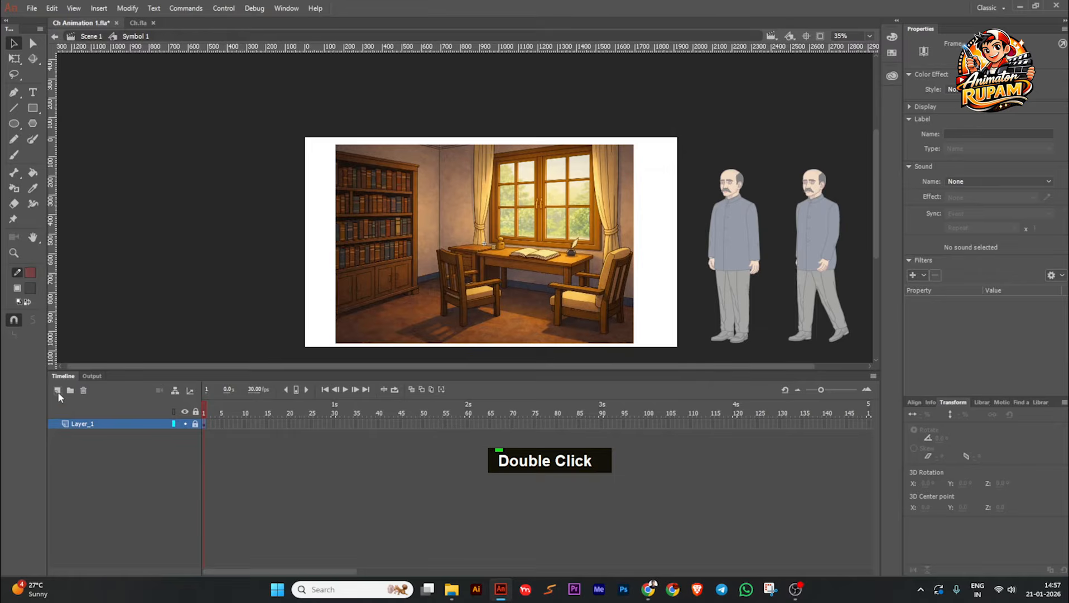
{"action": "left_click", "coordinate": [57, 390]}
{"action": "left_click", "coordinate": [57, 390]}
{"action": "left_click", "coordinate": [57, 390]}
{"action": "key", "text": "ctrl+v"}
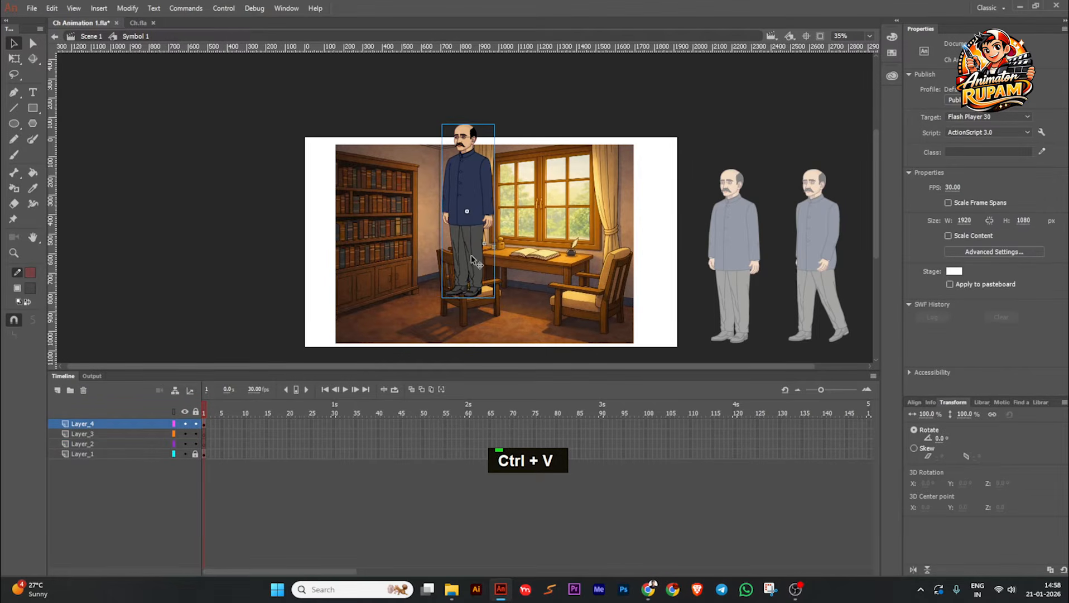
Step: Scale the pasted character to about 125.7%, position it in front of the study desk at about X 165, Y 172, and save the file
{"action": "left_click_drag", "start_coordinate": [480, 208], "coordinate": [521, 250]}
{"action": "scroll", "coordinate": [519, 249], "scroll_direction": "up", "scroll_amount": 2}
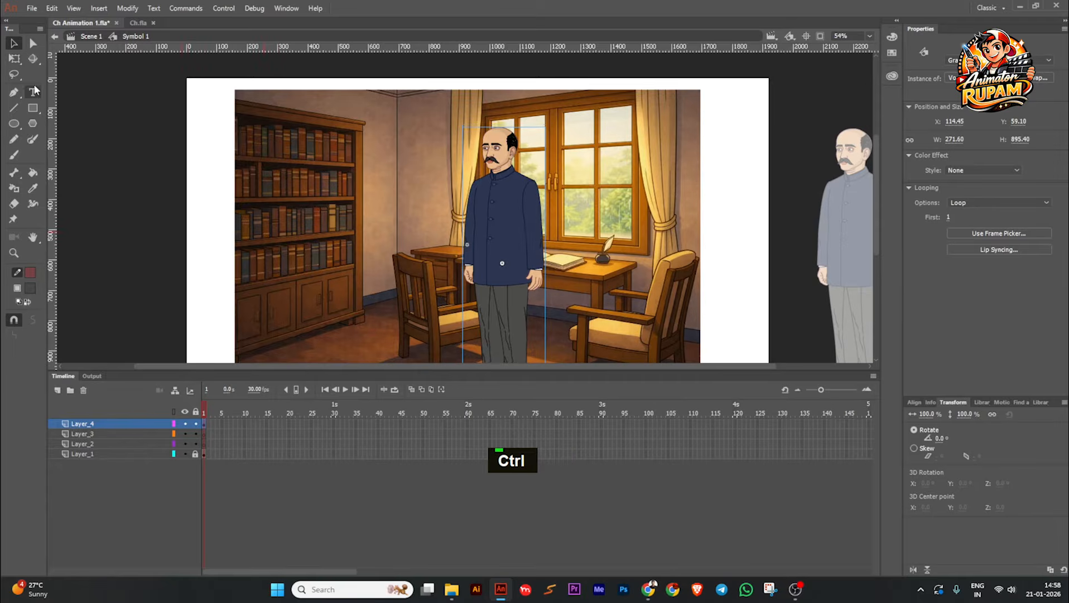
{"action": "left_click", "coordinate": [14, 58]}
{"action": "scroll", "coordinate": [522, 148], "scroll_direction": "down", "scroll_amount": 2}
{"action": "left_click_drag", "start_coordinate": [530, 138], "coordinate": [537, 116]}
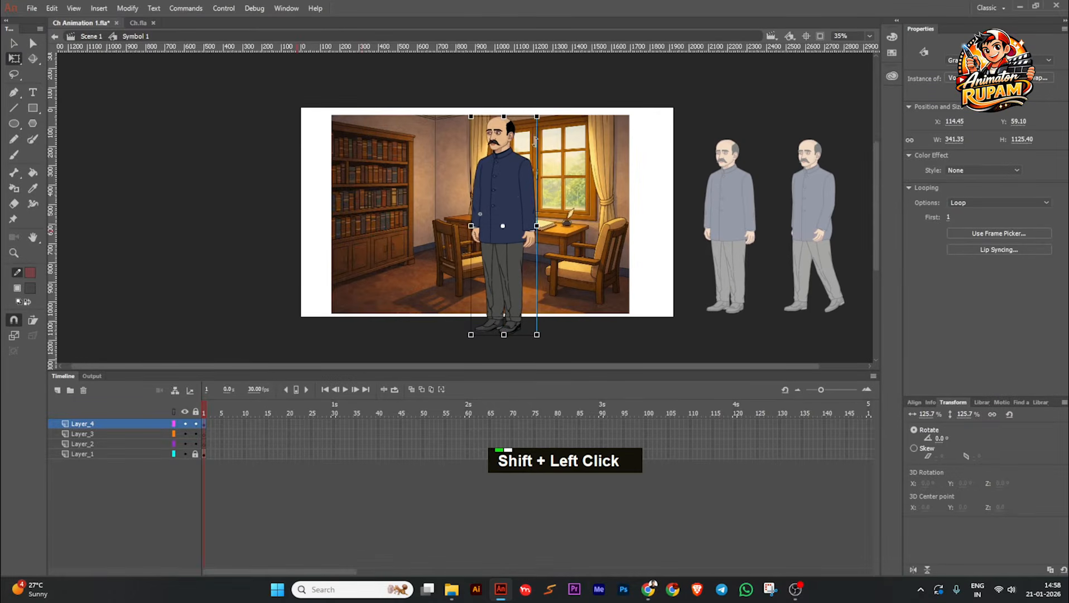
{"action": "left_click_drag", "start_coordinate": [507, 186], "coordinate": [517, 206]}
{"action": "scroll", "coordinate": [518, 207], "scroll_direction": "up", "scroll_amount": 4}
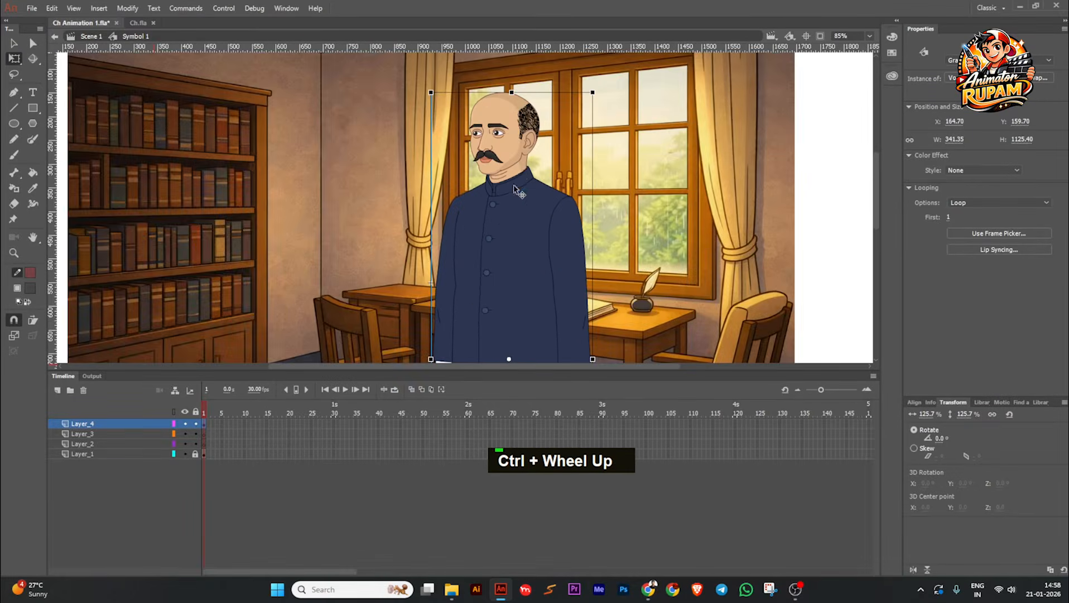
{"action": "scroll", "coordinate": [511, 213], "scroll_direction": "down", "scroll_amount": 1}
{"action": "scroll", "coordinate": [510, 210], "scroll_direction": "down", "scroll_amount": 1}
{"action": "key", "text": "ctrl+s"}
{"action": "scroll", "coordinate": [510, 209], "scroll_direction": "down", "scroll_amount": 1}
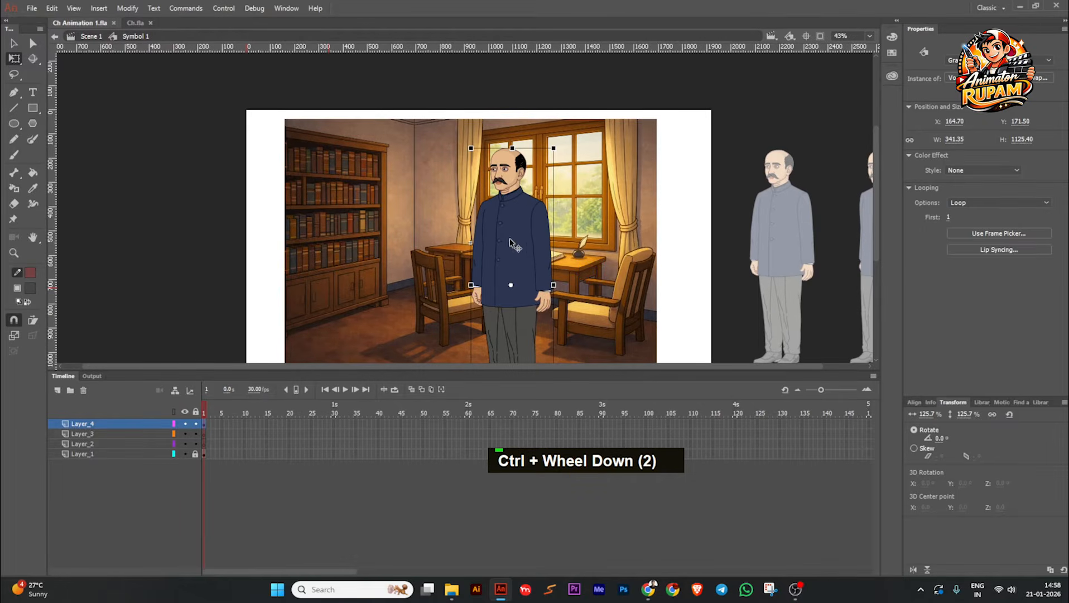
{"action": "scroll", "coordinate": [502, 225], "scroll_direction": "down", "scroll_amount": 1}
Step: Return to Scene 1, save the file, and reopen the background symbol for editing
{"action": "double_click", "coordinate": [241, 255]}
{"action": "key", "text": "ctrl+s"}
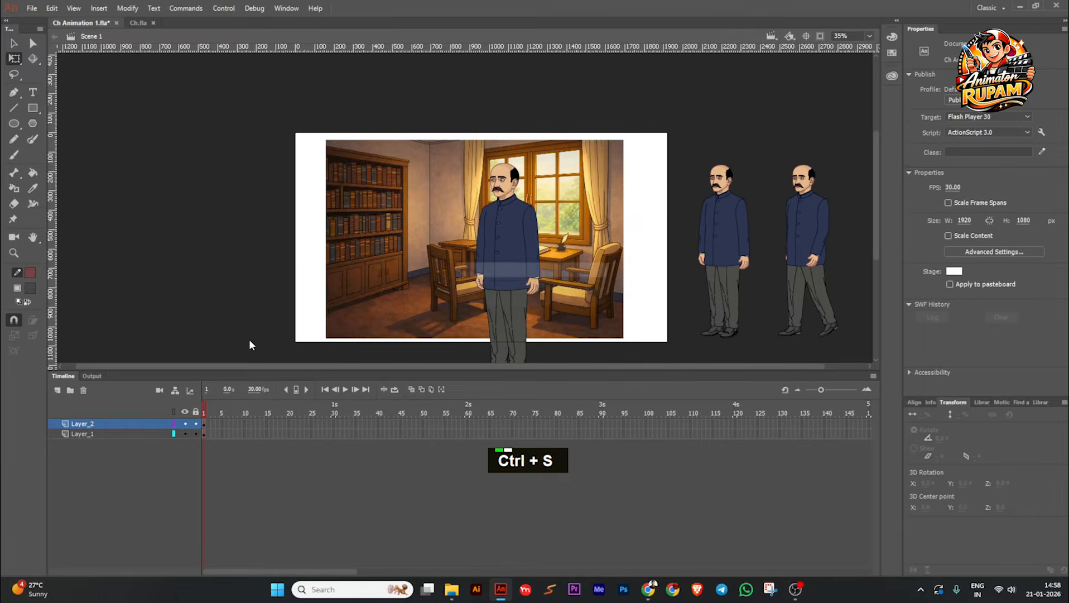
{"action": "left_click", "coordinate": [511, 249]}
{"action": "double_click", "coordinate": [510, 249]}
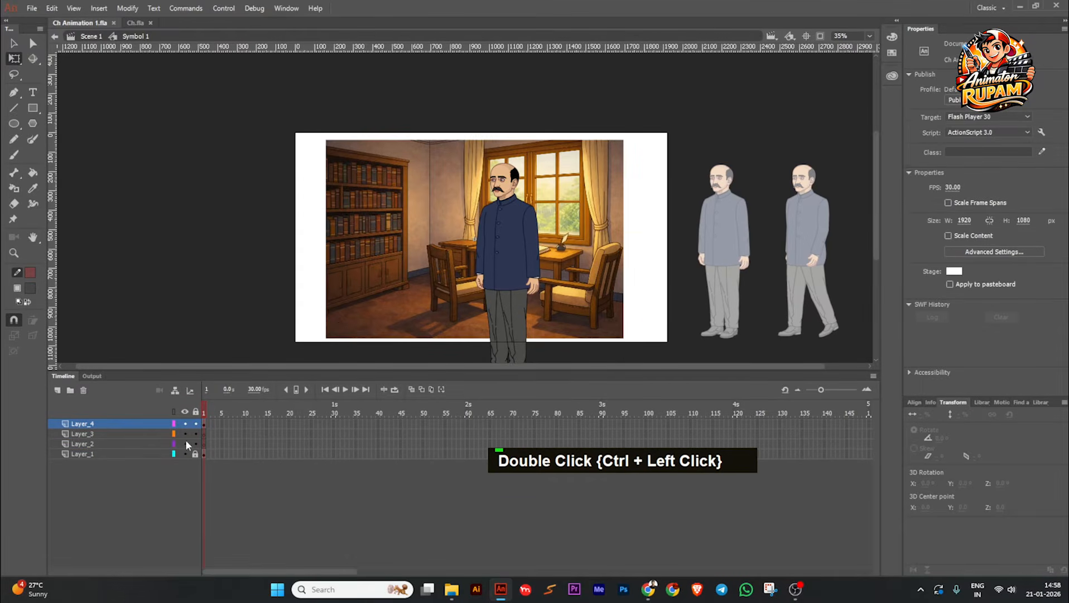
Step: Move the empty Layer_3 above Layer_4 to the top of the layer stack and save the file
{"action": "left_click_drag", "start_coordinate": [147, 422], "coordinate": [147, 439]}
{"action": "left_click", "coordinate": [145, 424]}
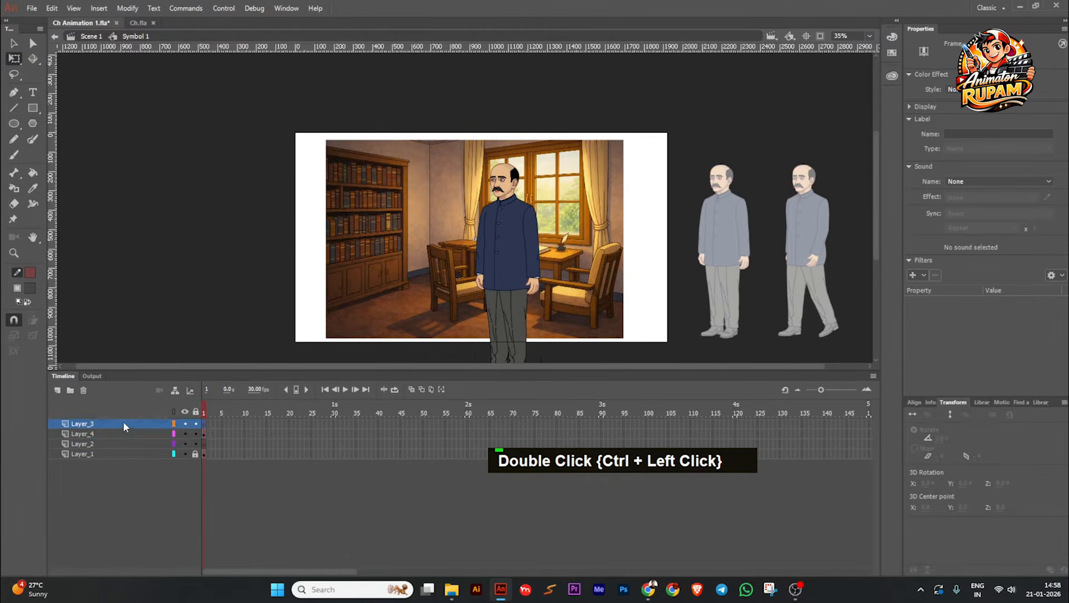
{"action": "key", "text": "ctrl+s"}
Step: Import the "Autobiograph (Vogoboti Babu)" audio from the project's Audio folder onto Layer_3, keep existing library items, and save
{"action": "left_click", "coordinate": [451, 588]}
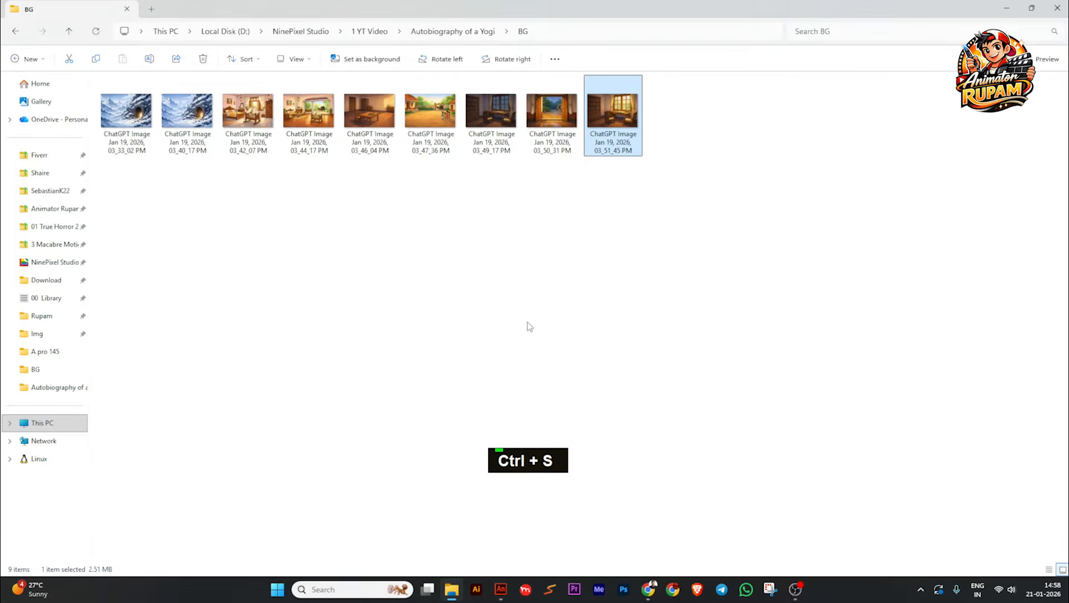
{"action": "left_click", "coordinate": [69, 31]}
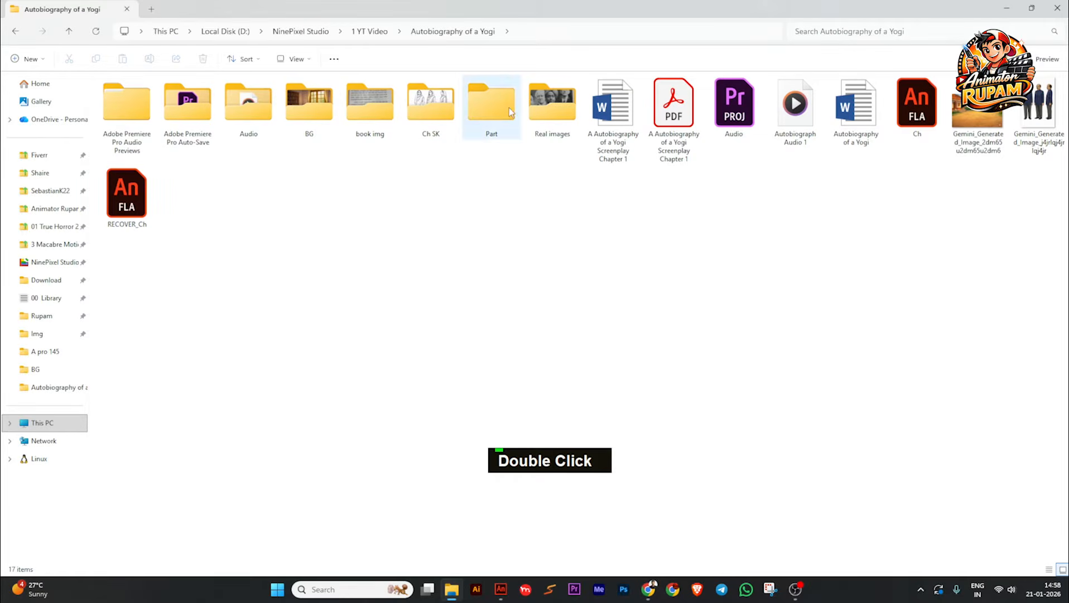
{"action": "double_click", "coordinate": [234, 116]}
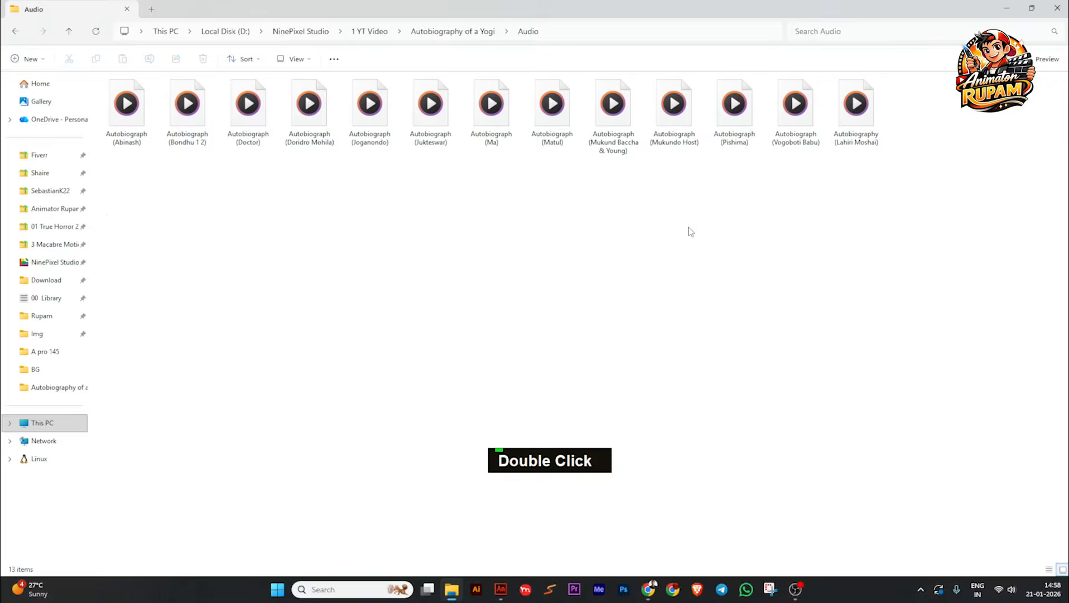
{"action": "left_click_drag", "start_coordinate": [797, 105], "coordinate": [413, 203]}
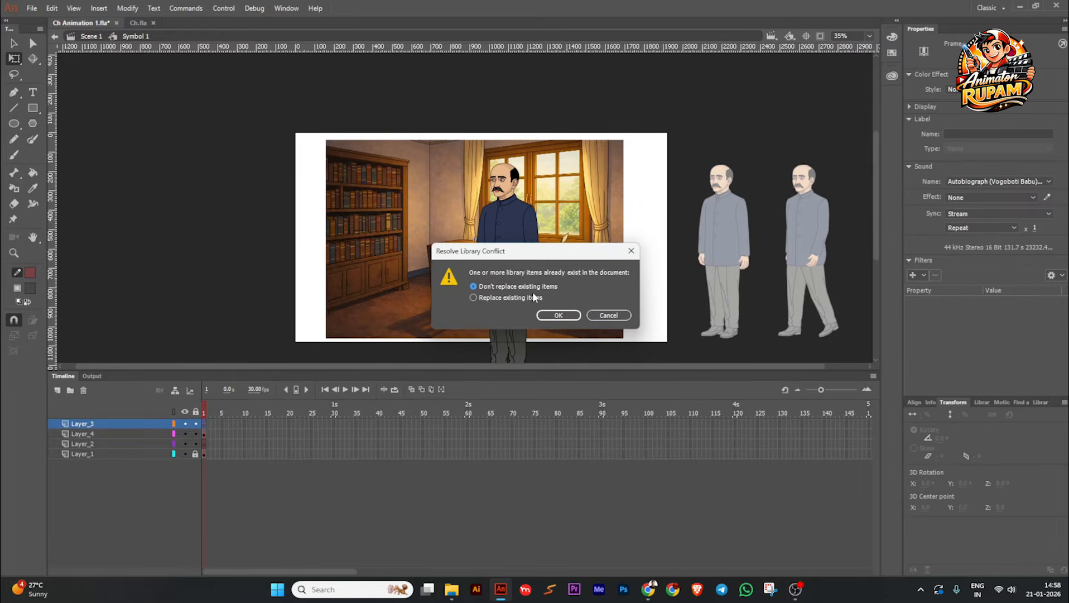
{"action": "left_click", "coordinate": [558, 315]}
{"action": "scroll", "coordinate": [442, 296], "scroll_direction": "down", "scroll_amount": 1, "text": "ctrl"}
{"action": "key", "text": "ctrl+s"}
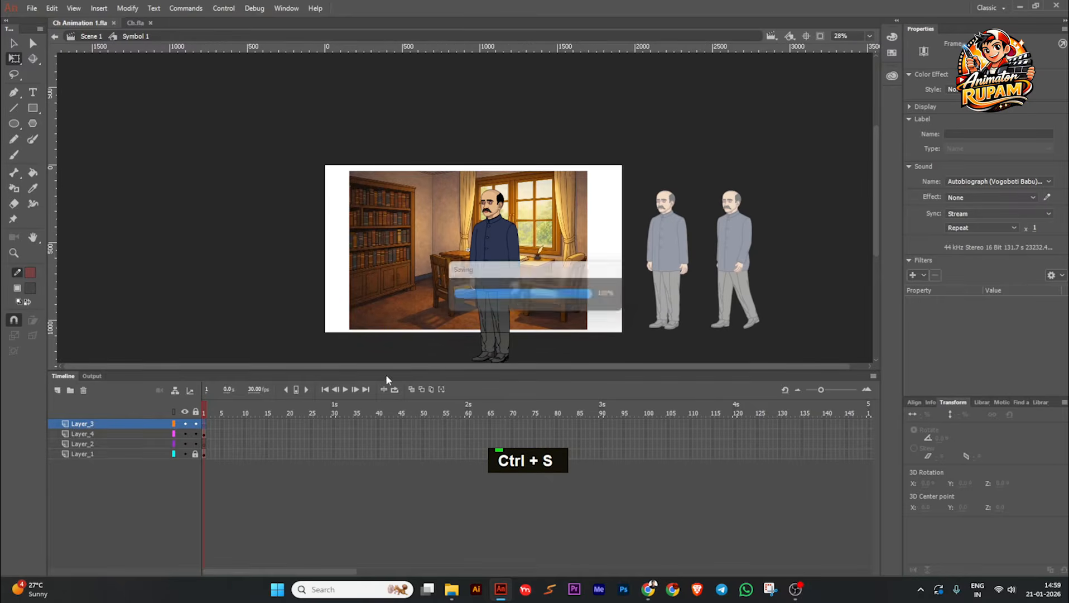
Step: Extend all four layers of the background symbol with frames up to frame 900
{"action": "left_click_drag", "start_coordinate": [417, 427], "coordinate": [461, 465]}
{"action": "key", "text": "F5"}
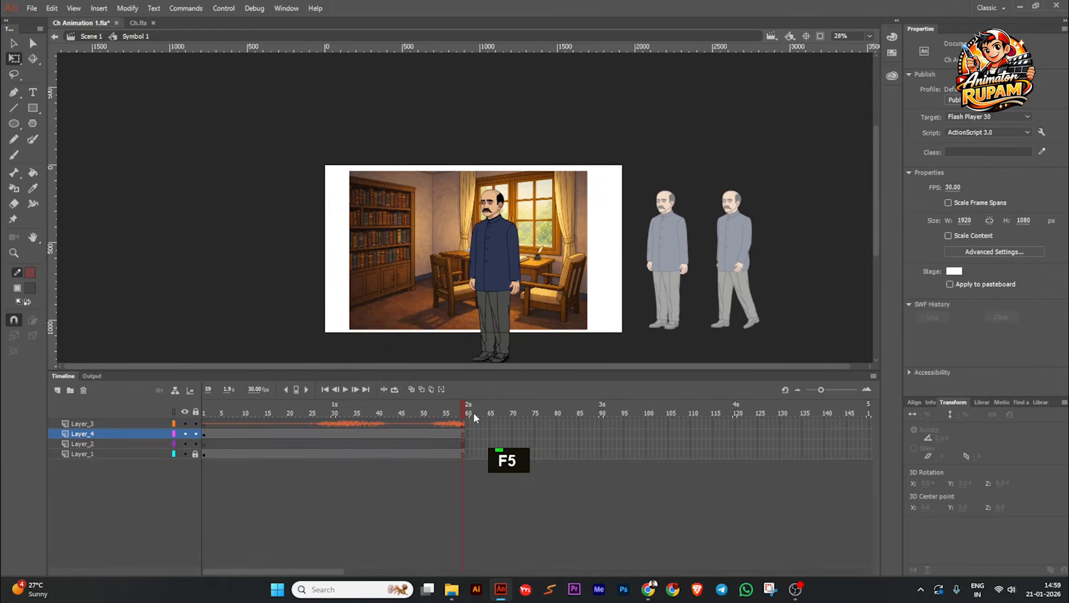
{"action": "left_click_drag", "start_coordinate": [495, 422], "coordinate": [581, 446]}
{"action": "left_click_drag", "start_coordinate": [674, 468], "coordinate": [721, 469]}
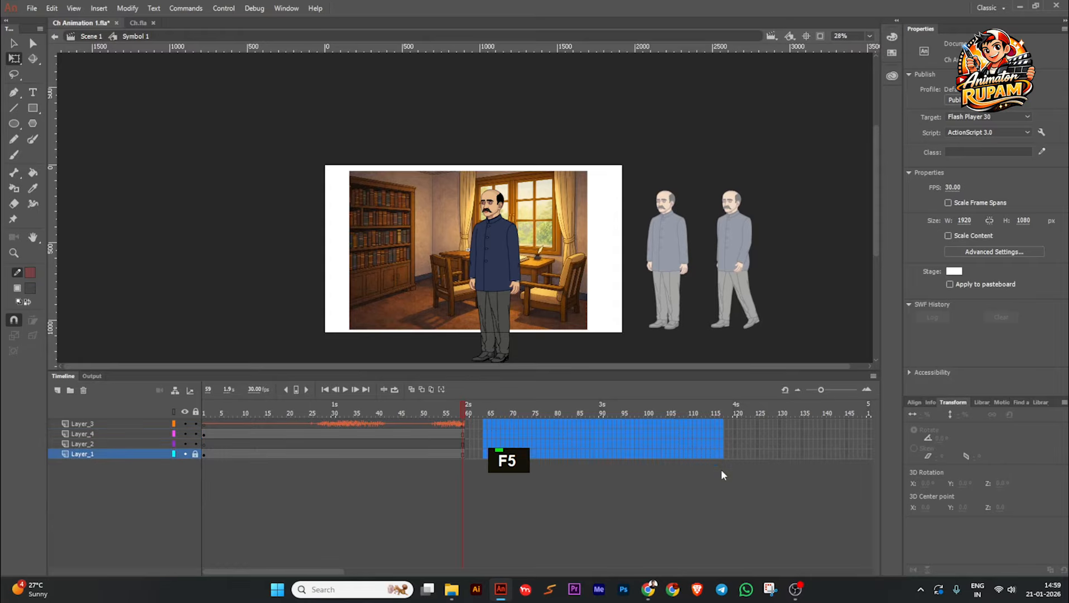
{"action": "left_click_drag", "start_coordinate": [738, 422], "coordinate": [779, 465]}
{"action": "key", "text": "F5"}
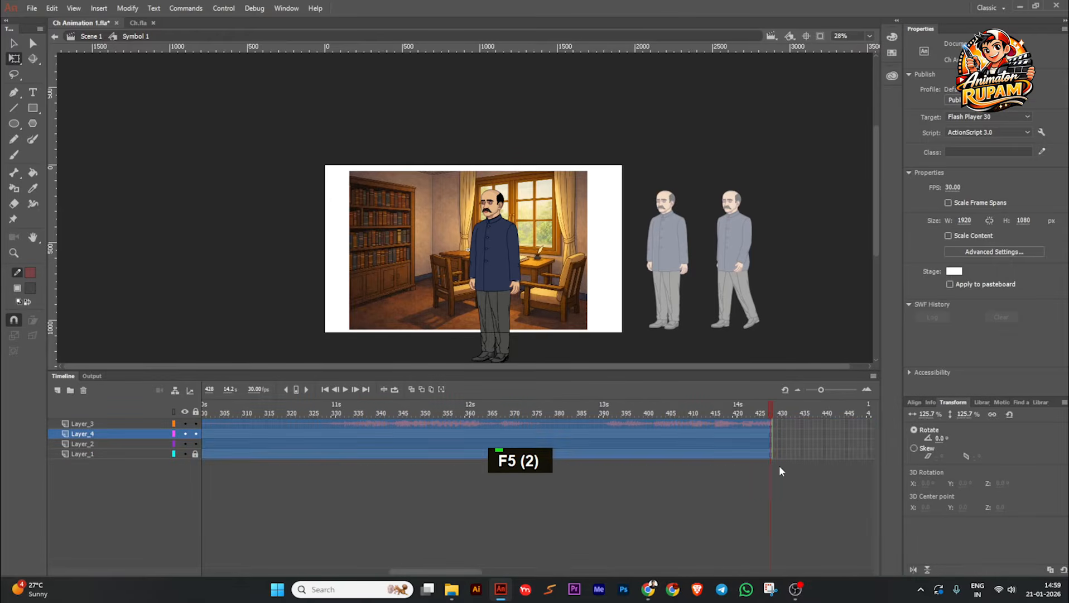
{"action": "left_click_drag", "start_coordinate": [802, 429], "coordinate": [779, 478]}
{"action": "key", "text": "F5"}
{"action": "left_click", "coordinate": [780, 414]}
Step: Play the scene with its audio from the first frame and stop the playback
{"action": "double_click", "coordinate": [527, 417]}
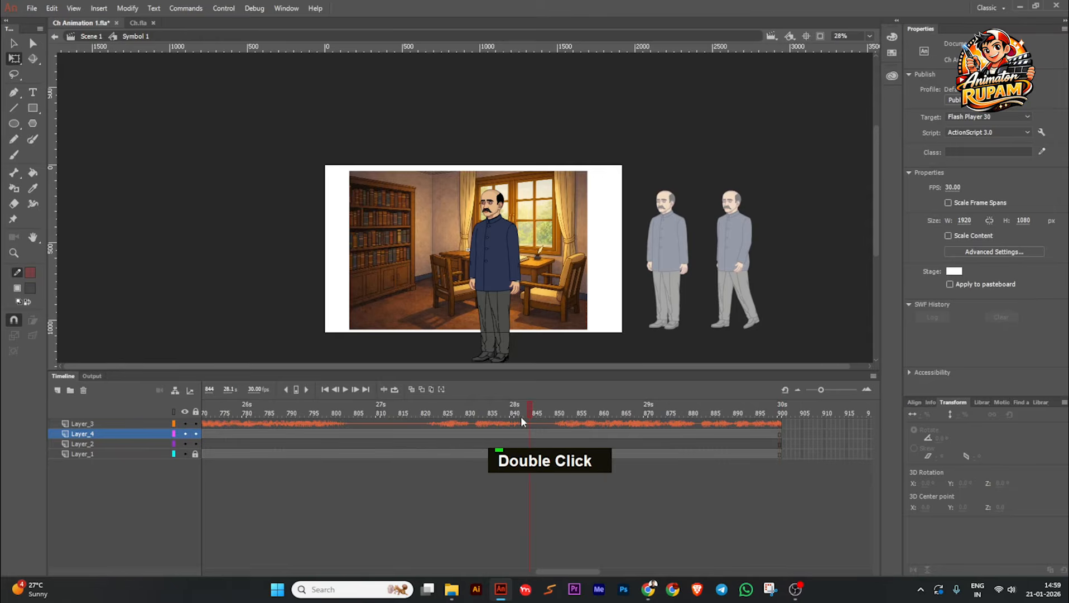
{"action": "left_click", "coordinate": [325, 390]}
{"action": "left_click", "coordinate": [345, 390]}
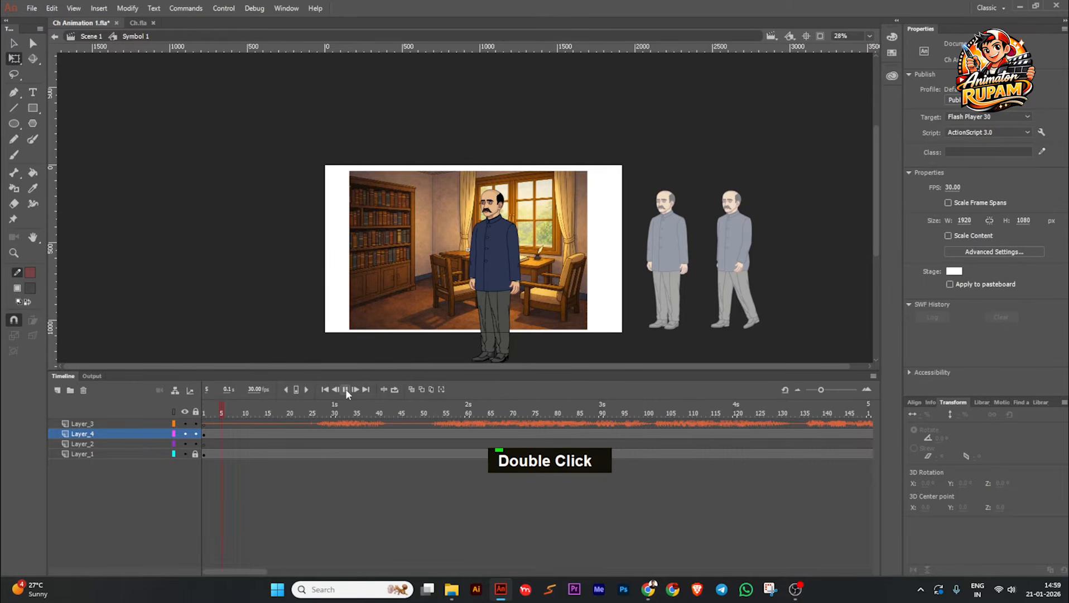
{"action": "left_click", "coordinate": [346, 390]}
Step: Duplicate the standing character's symbol on Layer_4 as "Vogoboti Babu Ta Ch An..." and save the file
{"action": "left_click", "coordinate": [502, 262]}
{"action": "scroll", "coordinate": [503, 262], "scroll_direction": "up", "scroll_amount": 3, "text": "ctrl"}
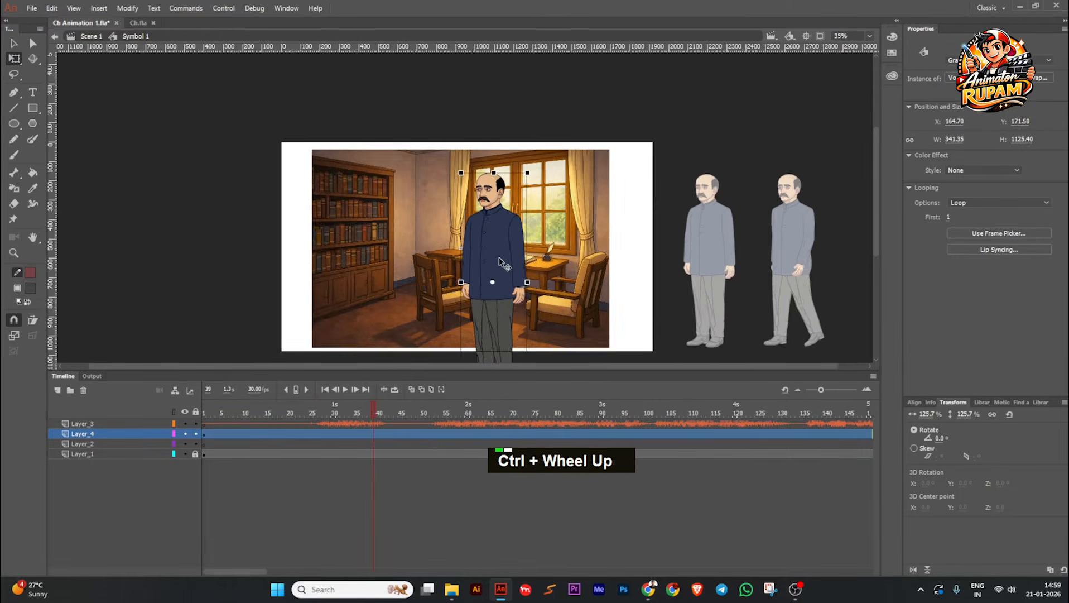
{"action": "key", "text": "ctrl+s"}
{"action": "scroll", "coordinate": [500, 270], "scroll_direction": "down", "scroll_amount": 1, "text": "ctrl"}
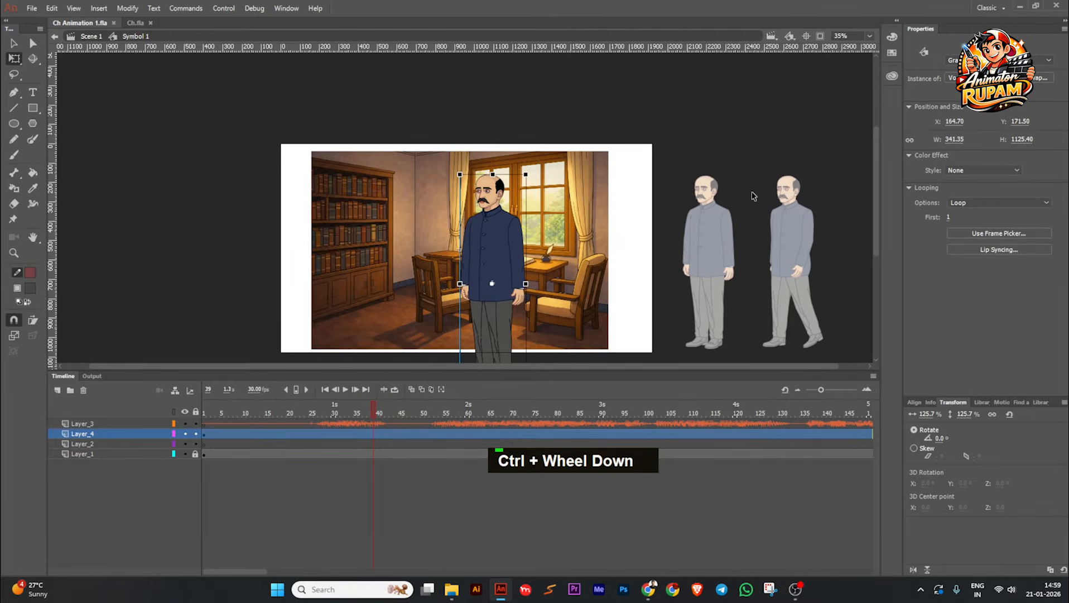
{"action": "key", "text": "plus"}
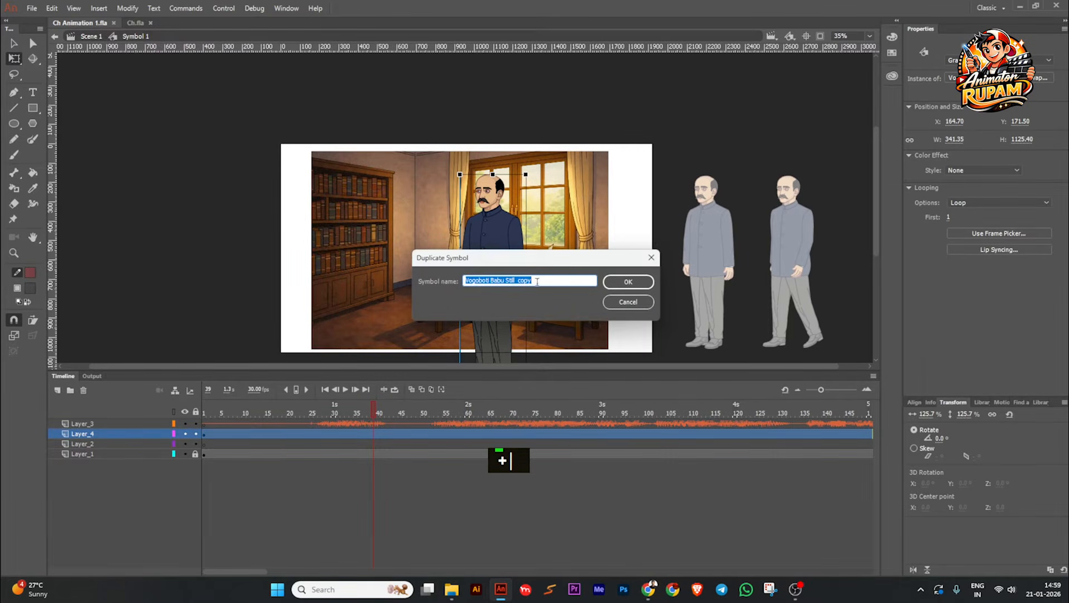
{"action": "left_click_drag", "start_coordinate": [537, 282], "coordinate": [508, 288]}
{"action": "type", "text": "A"}
{"action": "key", "text": "BackSpace"}
{"action": "type", "text": "Talk"}
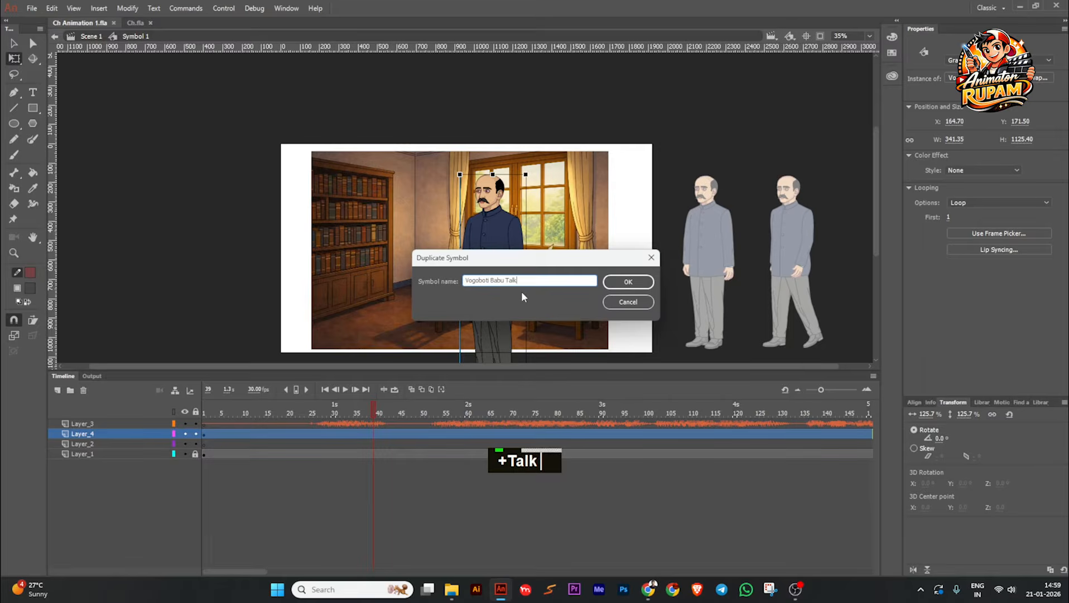
{"action": "type", "text": "ing Anim"}
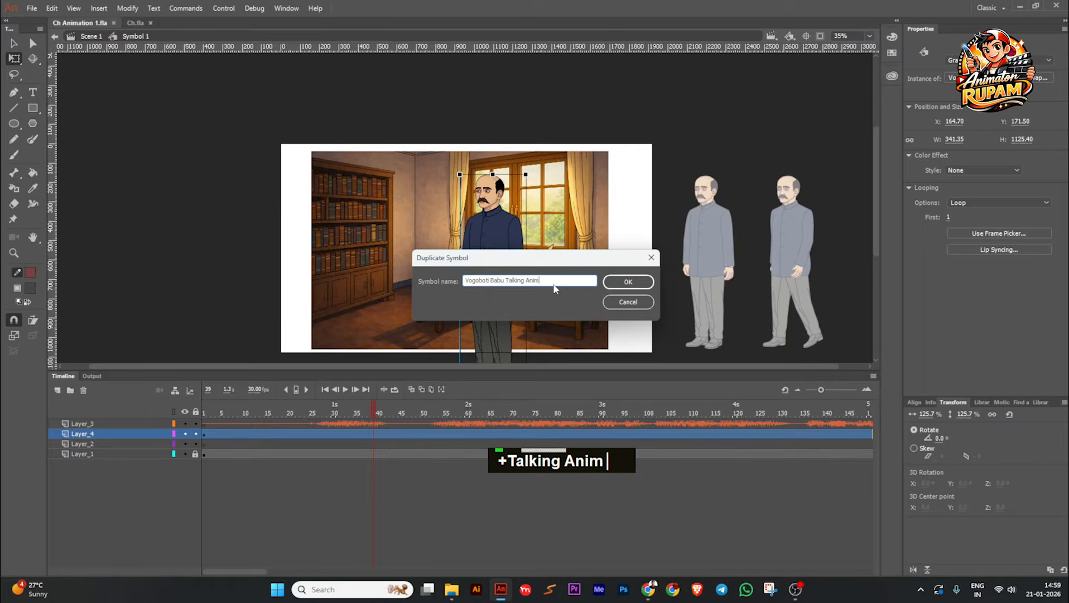
{"action": "type", "text": ".."}
{"action": "key", "text": "BackSpace"}
{"action": "key", "text": "BackSpace"}
{"action": "key", "text": "BackSpace"}
{"action": "key", "text": "BackSpace"}
{"action": "key", "text": "BackSpace"}
{"action": "key", "text": "BackSpace"}
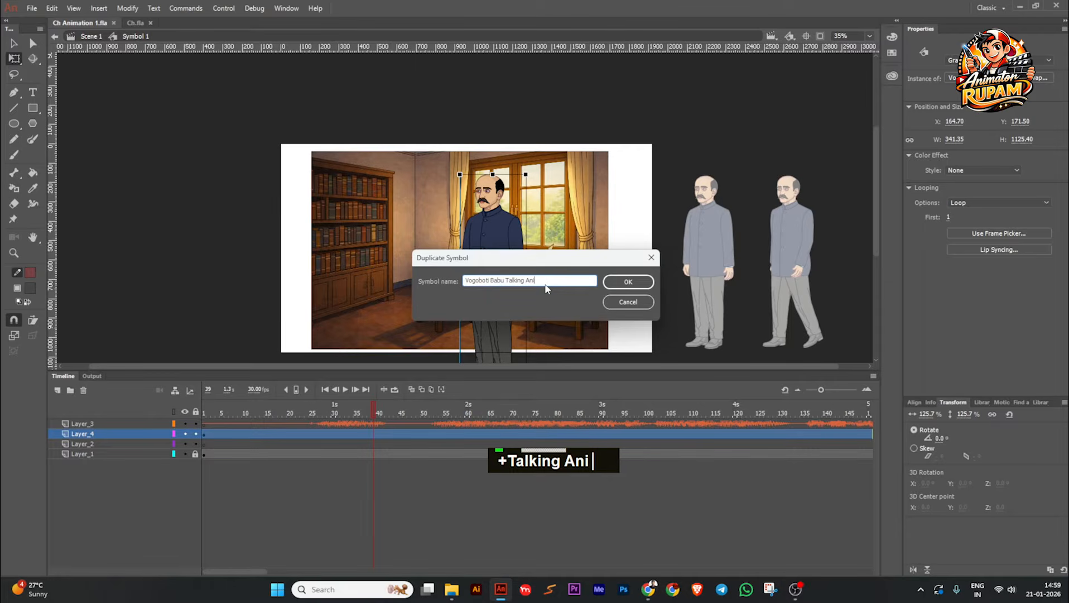
{"action": "type", "text": "C"}
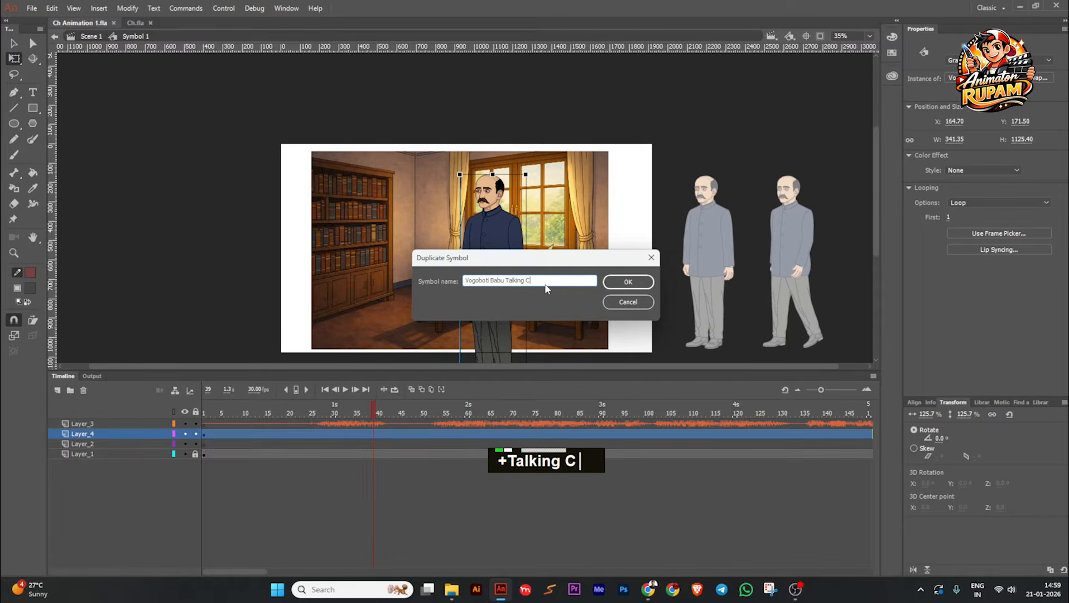
{"action": "type", "text": "h An"}
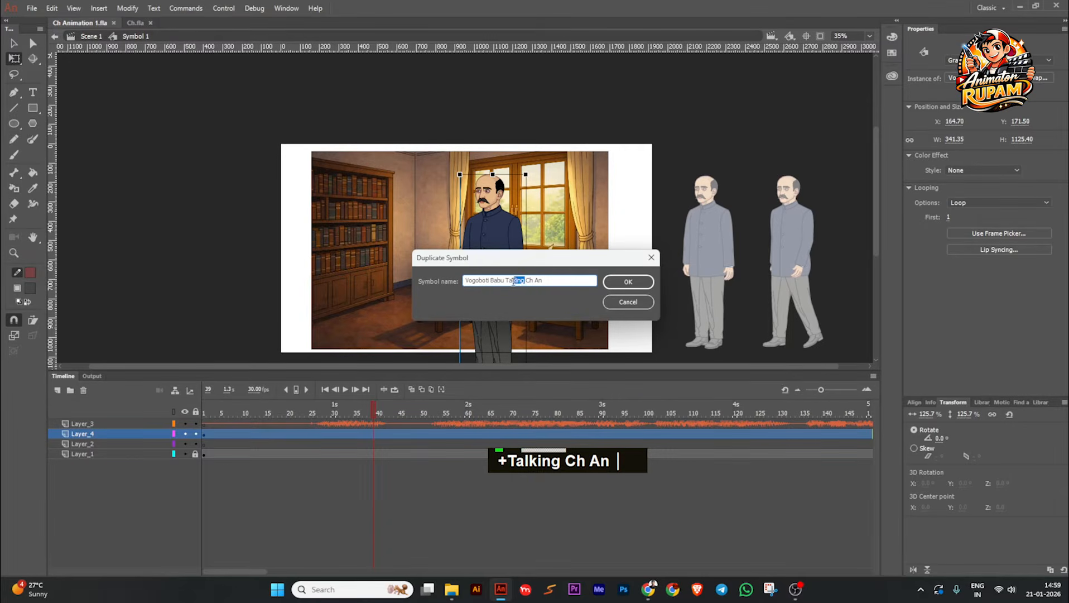
{"action": "key", "text": "BackSpace"}
{"action": "key", "text": "BackSpace"}
{"action": "type", "text": ".."}
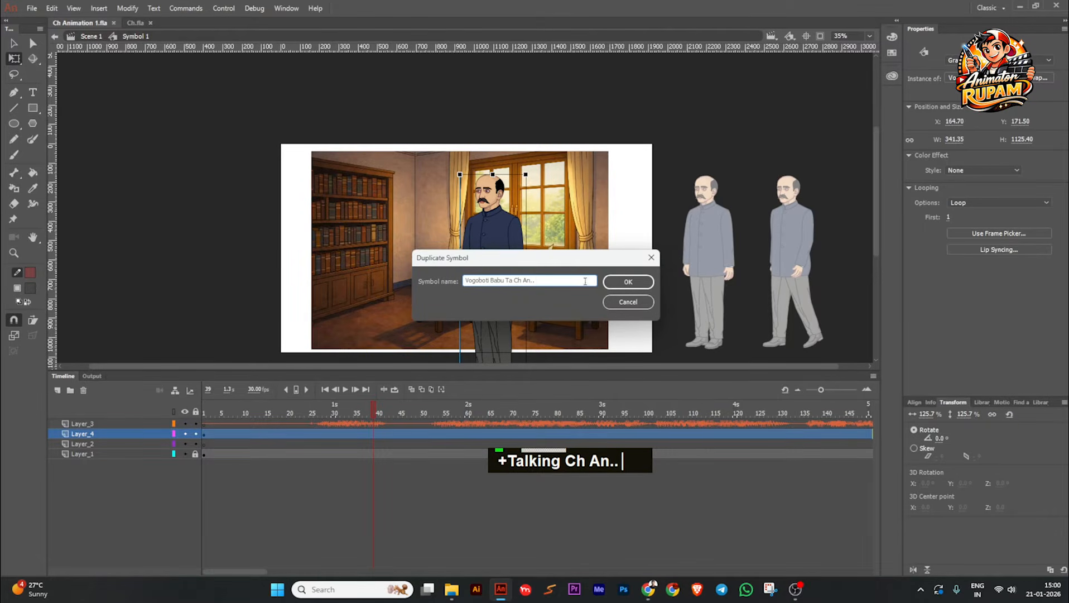
{"action": "left_click", "coordinate": [628, 281]}
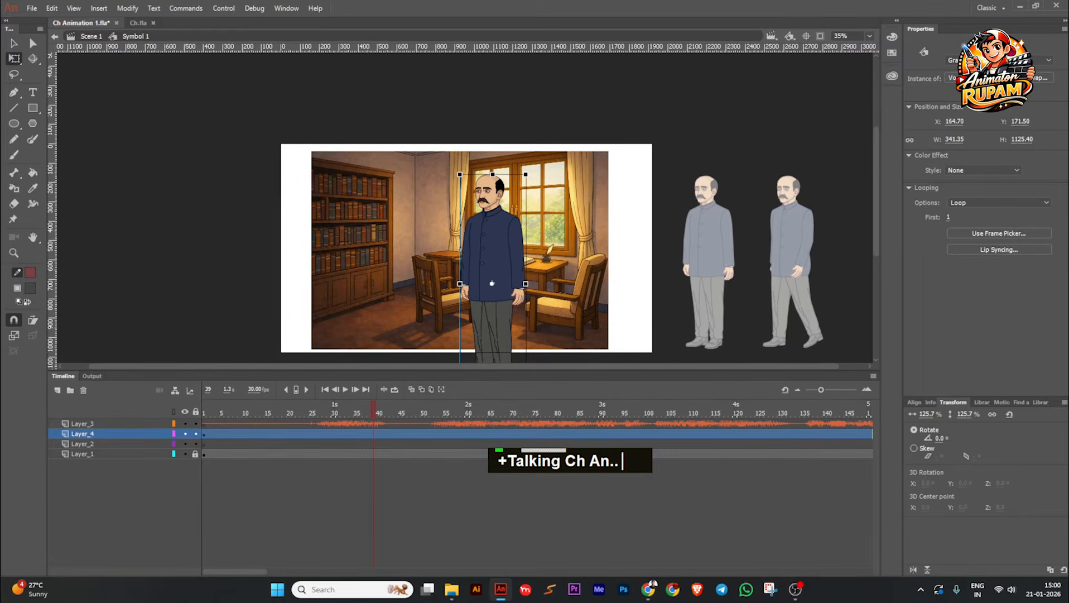
{"action": "key", "text": "ctrl+s"}
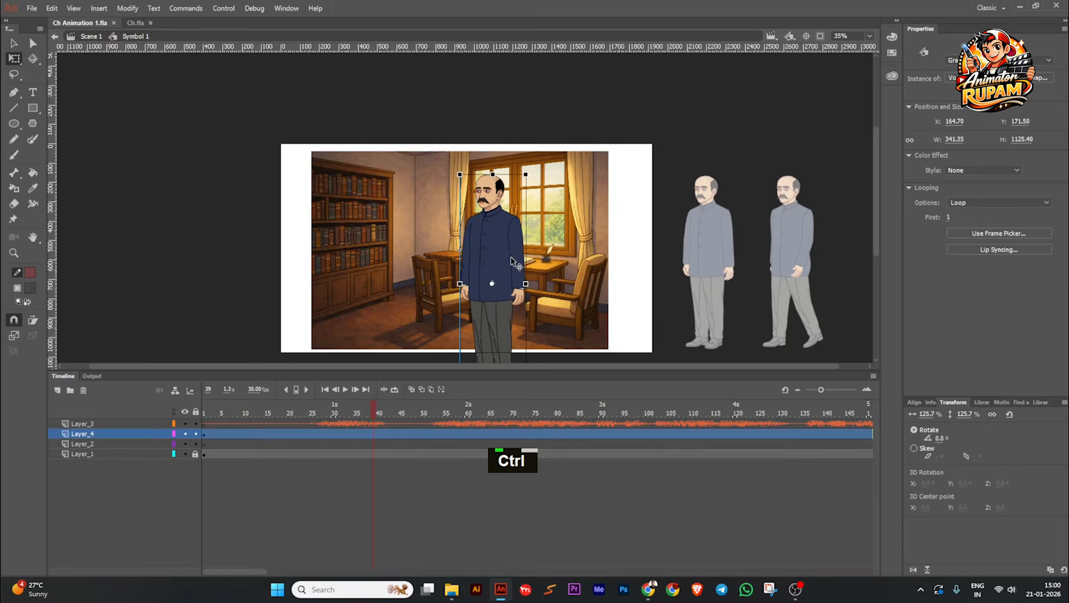
{"action": "scroll", "coordinate": [443, 237], "scroll_direction": "up", "scroll_amount": 2}
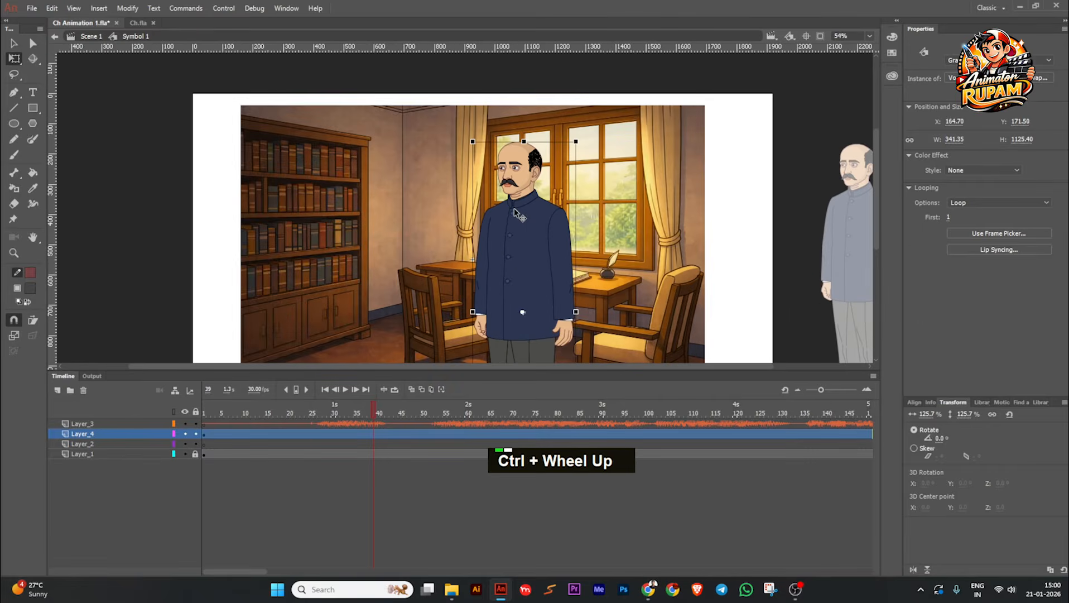
{"action": "key", "text": "ctrl+s"}
Step: Copy the audio frames of Layer_3 and return the playhead to frame 1
{"action": "right_click", "coordinate": [274, 425]}
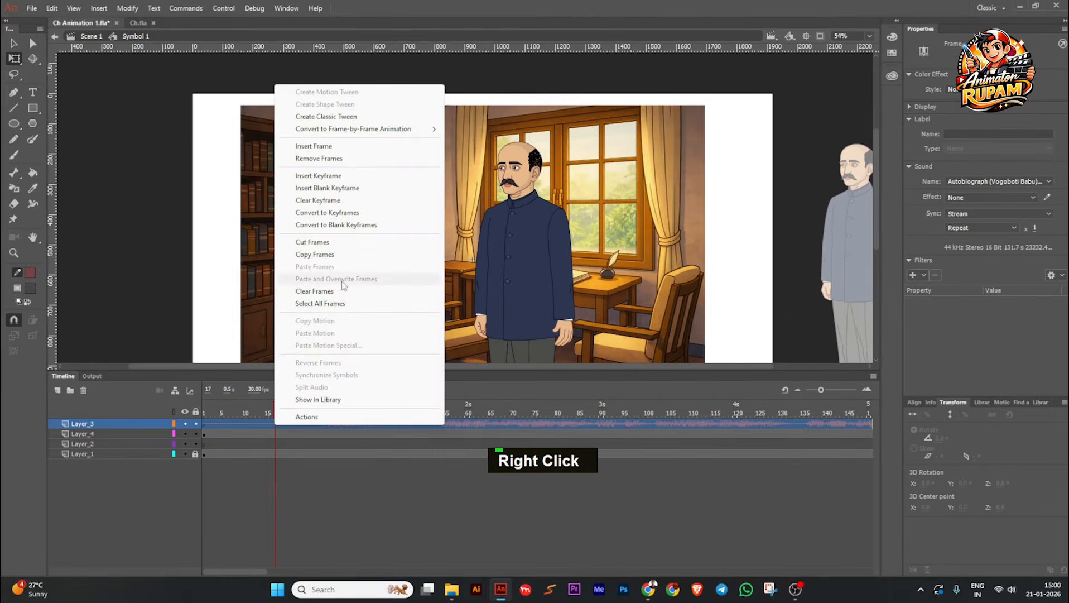
{"action": "left_click", "coordinate": [315, 254]}
{"action": "left_click", "coordinate": [255, 454]}
{"action": "right_click", "coordinate": [270, 423]}
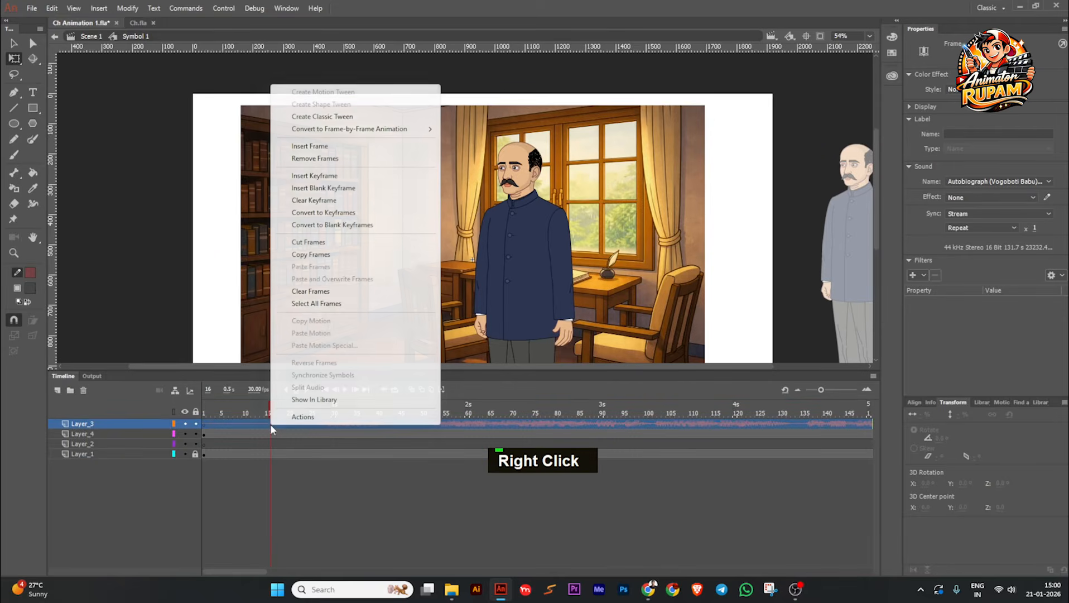
{"action": "left_click", "coordinate": [319, 257]}
{"action": "left_click_drag", "start_coordinate": [273, 414], "coordinate": [204, 414]}
Step: Open the duplicated character symbol for editing, add a new layer above all others, and paste the copied audio frames at frame 1
{"action": "scroll", "coordinate": [463, 286], "scroll_direction": "down", "scroll_amount": 1}
{"action": "left_click", "coordinate": [506, 251]}
{"action": "scroll", "coordinate": [506, 251], "scroll_direction": "up", "scroll_amount": 2}
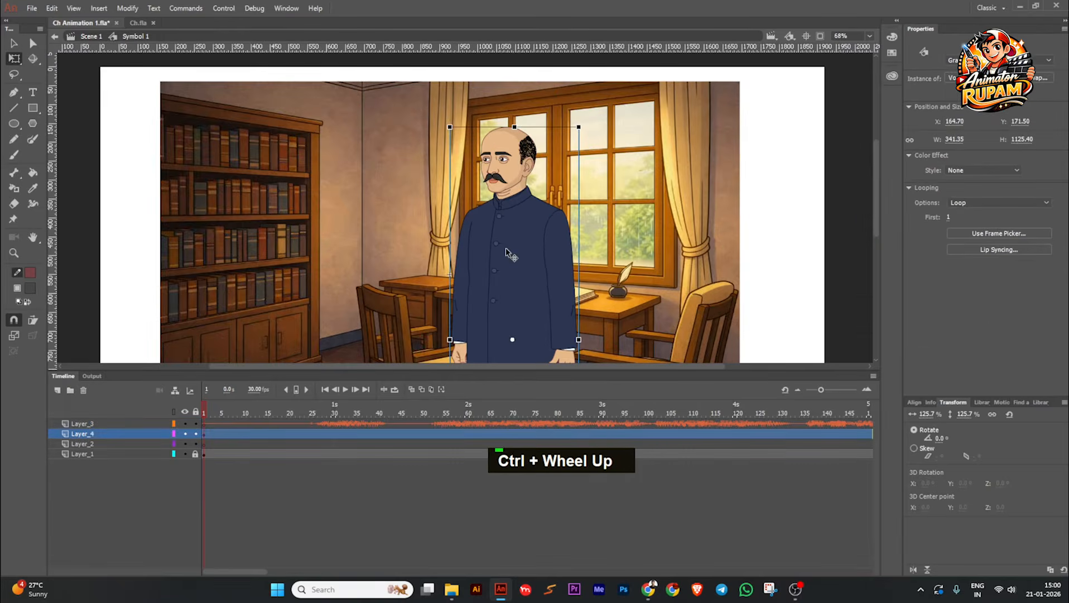
{"action": "double_click", "coordinate": [506, 251]}
{"action": "left_click", "coordinate": [92, 425]}
{"action": "left_click", "coordinate": [57, 389]}
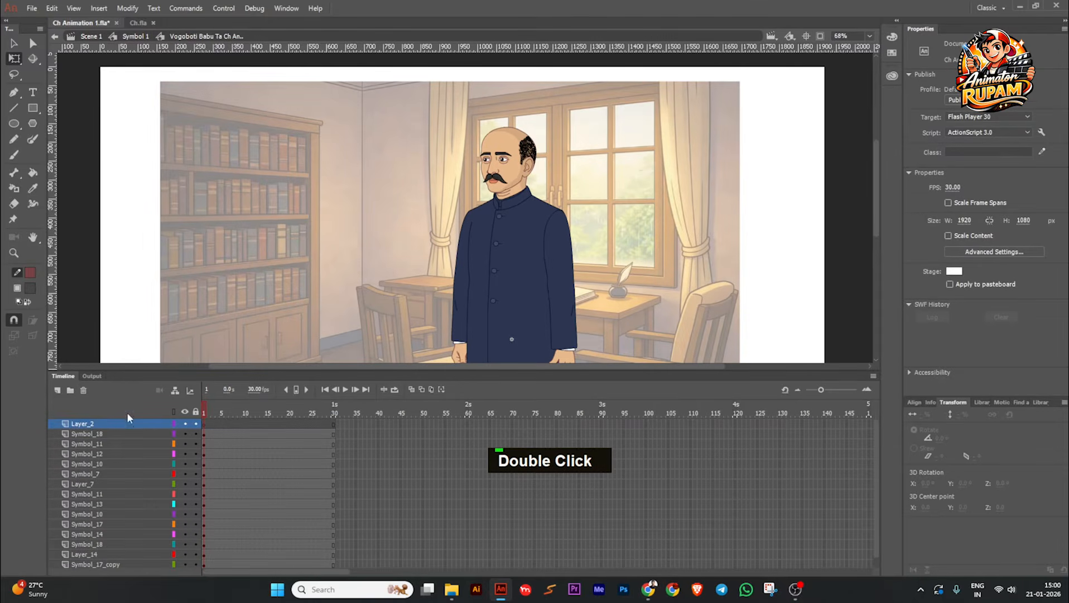
{"action": "right_click", "coordinate": [201, 429]}
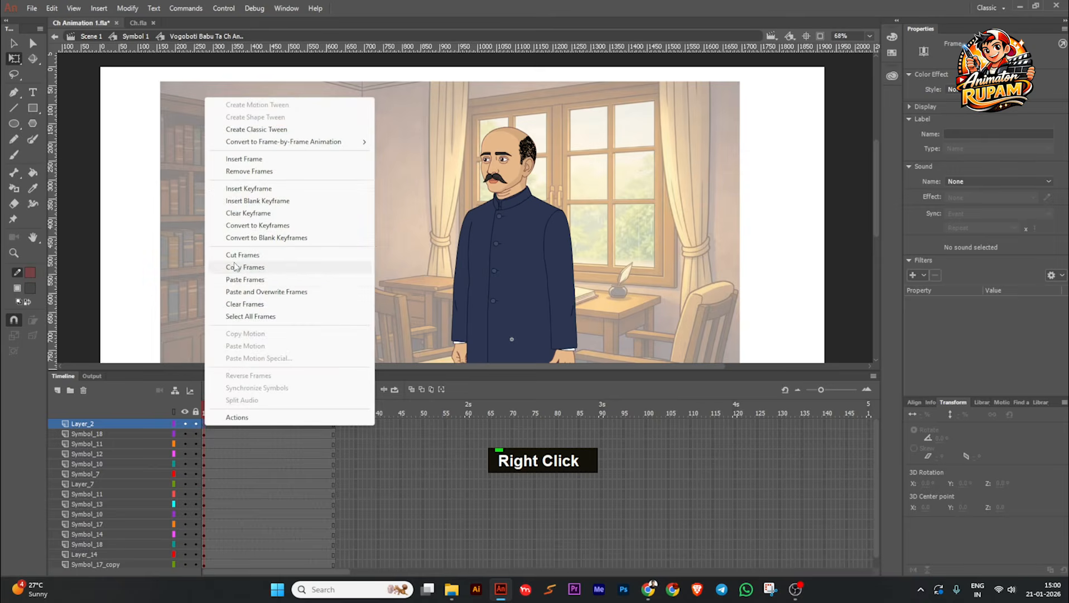
{"action": "left_click", "coordinate": [239, 280]}
{"action": "double_click", "coordinate": [366, 287]}
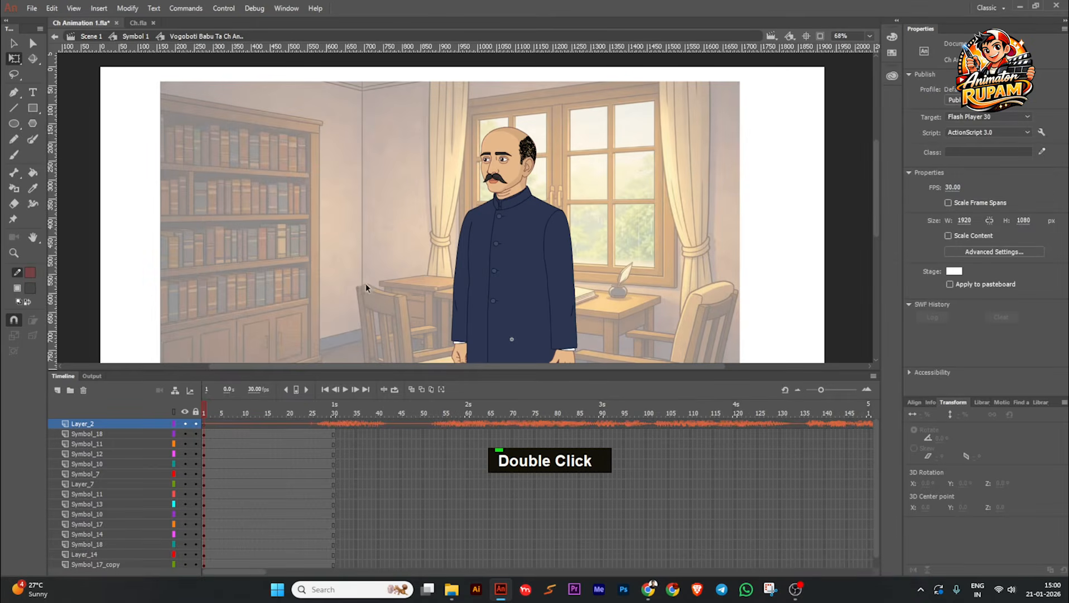
Step: Extend all the character's body-part layers to the end of the pasted audio, return to the first frame, and save the file
{"action": "left_click", "coordinate": [367, 390]}
{"action": "left_click", "coordinate": [322, 423]}
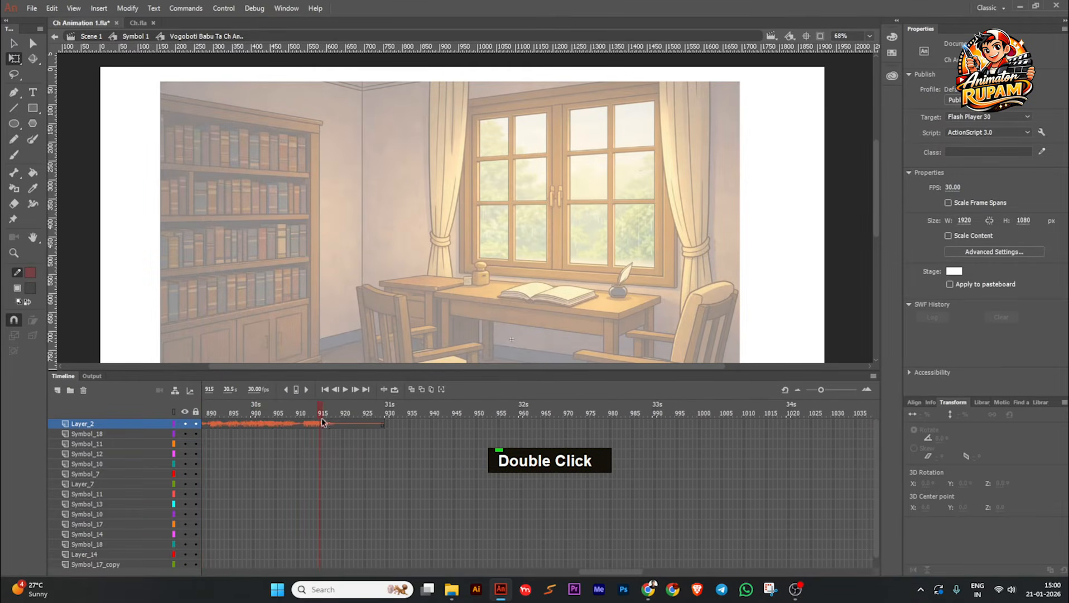
{"action": "left_click_drag", "start_coordinate": [377, 438], "coordinate": [361, 560]}
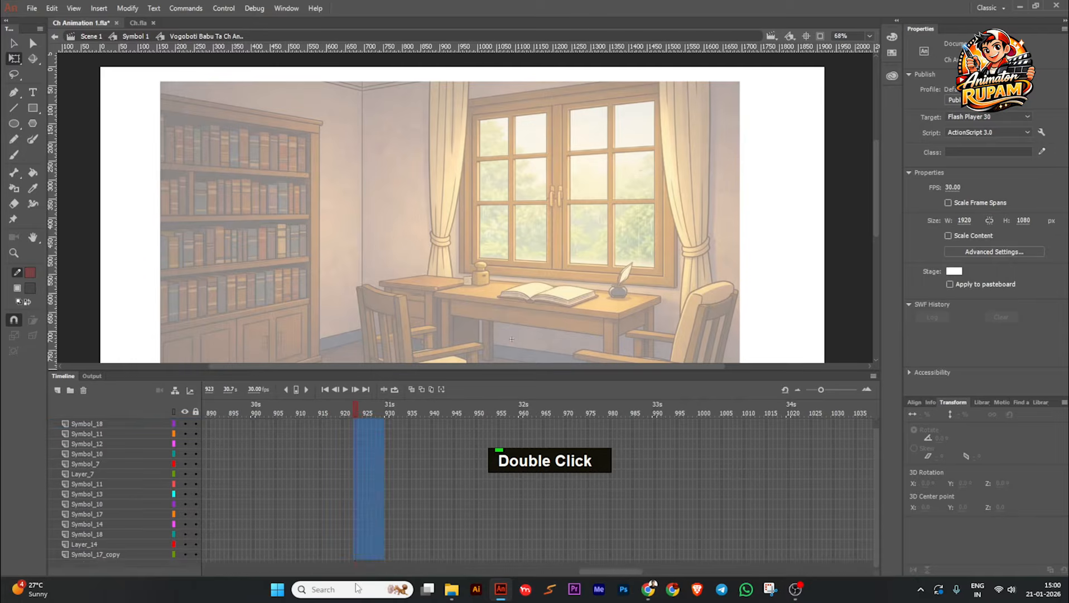
{"action": "key", "text": "F5"}
{"action": "scroll", "coordinate": [382, 424], "scroll_direction": "up", "scroll_amount": 1}
{"action": "left_click", "coordinate": [384, 414]}
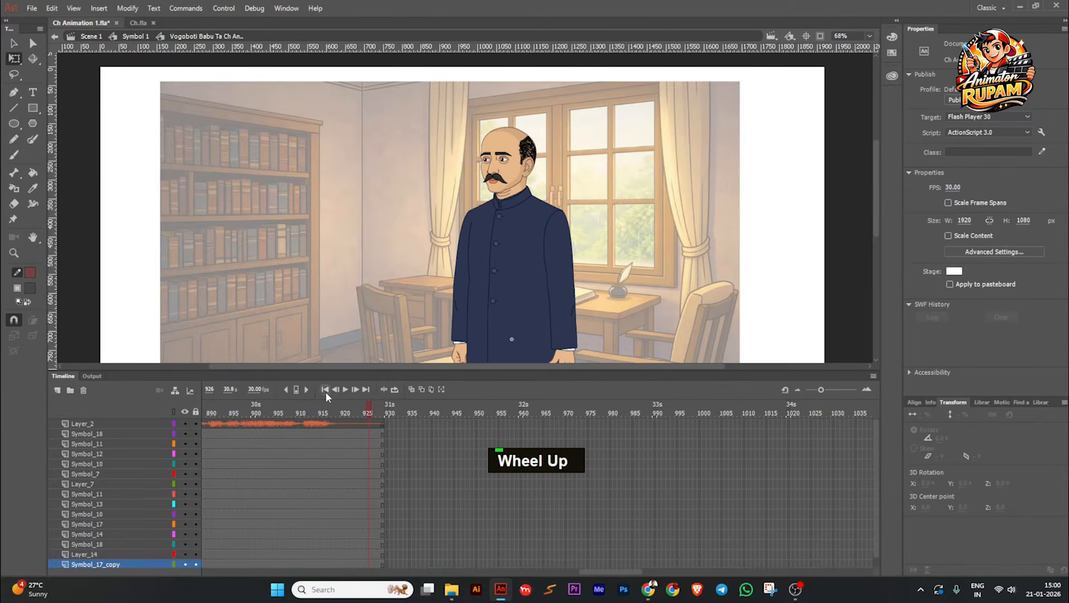
{"action": "left_click", "coordinate": [325, 389]}
{"action": "scroll", "coordinate": [390, 299], "scroll_direction": "down", "scroll_amount": 2}
{"action": "key", "text": "ctrl+s"}
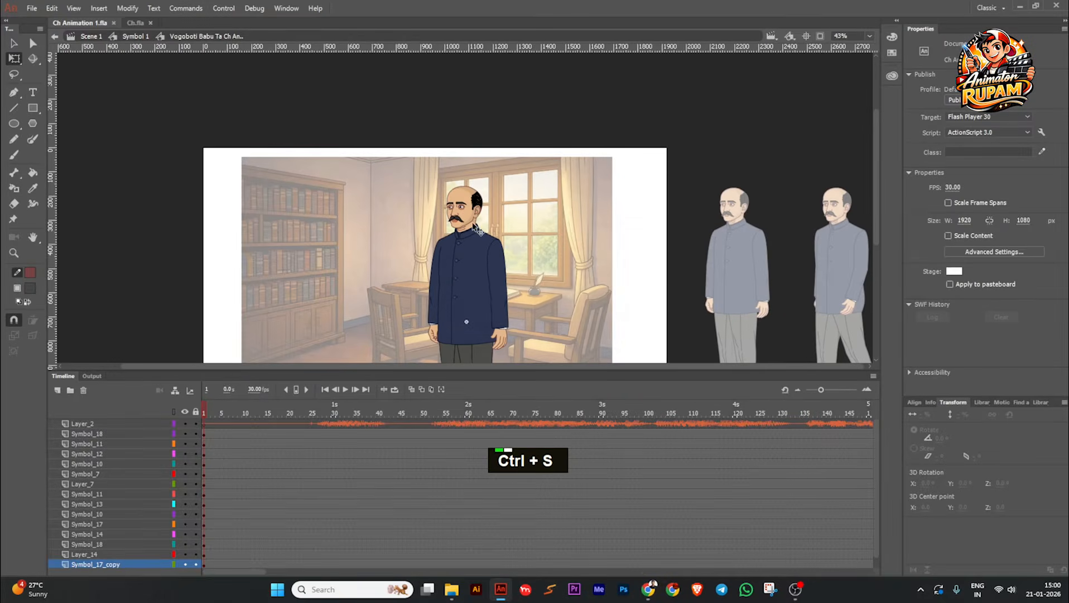
Step: Select the character's head and move its transformation point to the back of the jaw, below the ear
{"action": "scroll", "coordinate": [499, 210], "scroll_direction": "up", "scroll_amount": 3}
{"action": "left_click", "coordinate": [468, 210]}
{"action": "scroll", "coordinate": [467, 210], "scroll_direction": "up", "scroll_amount": 1}
{"action": "scroll", "coordinate": [455, 193], "scroll_direction": "up", "scroll_amount": 1, "text": "ctrl"}
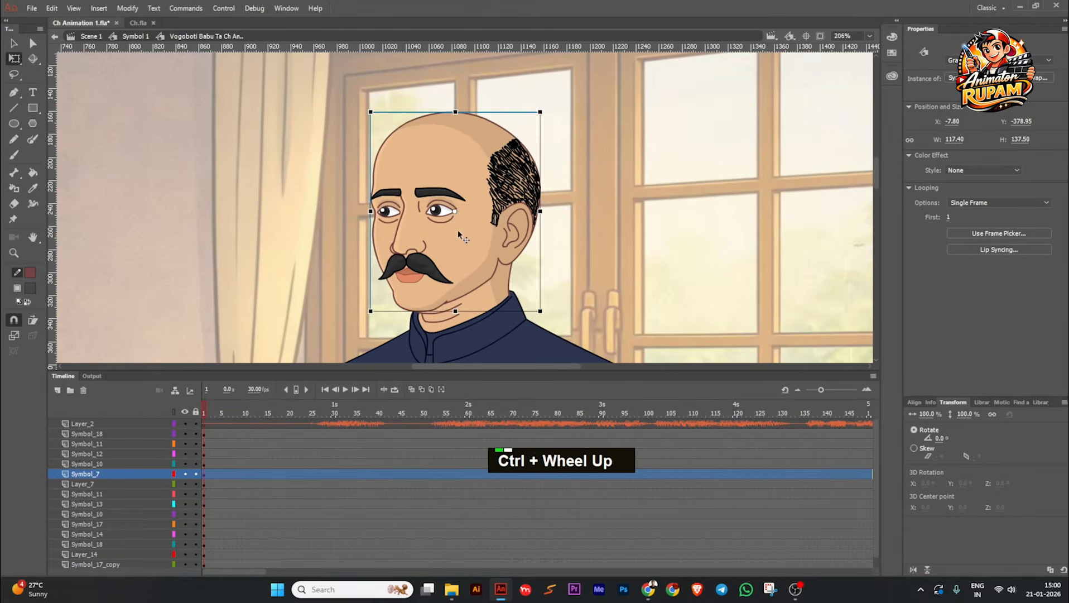
{"action": "left_click_drag", "start_coordinate": [454, 212], "coordinate": [478, 251]}
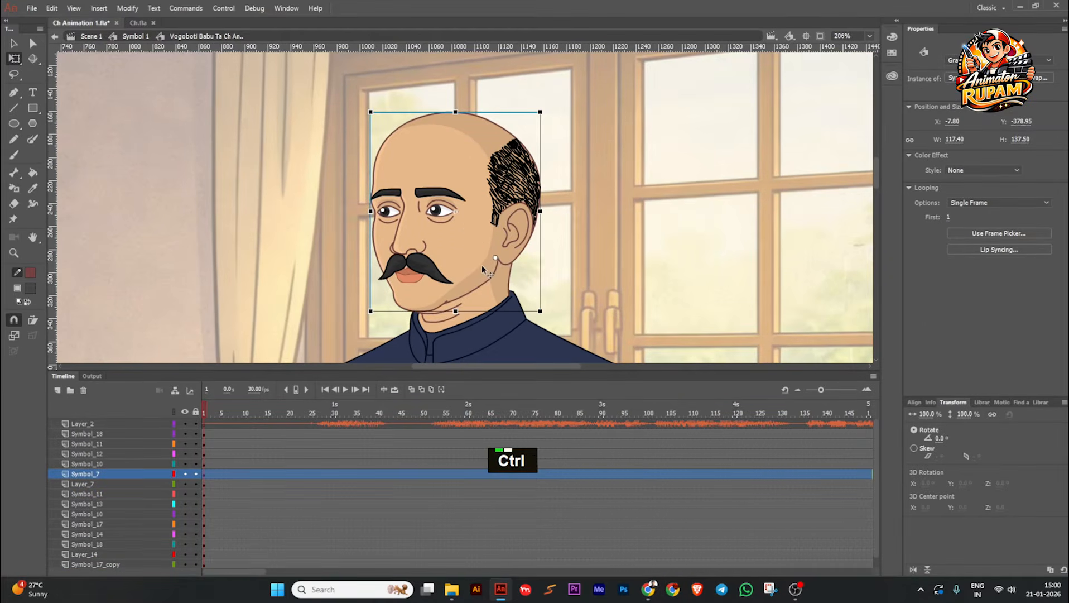
Step: Open the character's head symbol for editing and save the file
{"action": "scroll", "coordinate": [485, 262], "scroll_direction": "down", "scroll_amount": 1, "text": "ctrl"}
{"action": "double_click", "coordinate": [444, 277]}
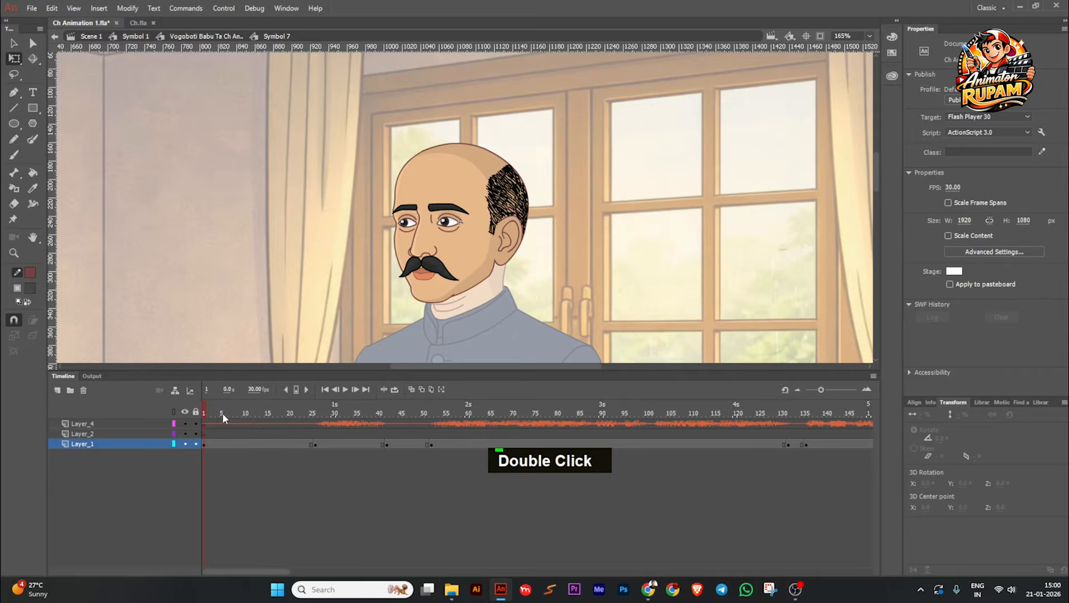
{"action": "mouse_move", "coordinate": [244, 412]}
{"action": "left_mouse_down"}
{"action": "mouse_move", "coordinate": [386, 410]}
{"action": "mouse_move", "coordinate": [241, 415]}
{"action": "left_mouse_up"}
{"action": "scroll", "coordinate": [365, 278], "scroll_direction": "down", "scroll_amount": 1, "text": "ctrl"}
{"action": "double_click", "coordinate": [331, 302]}
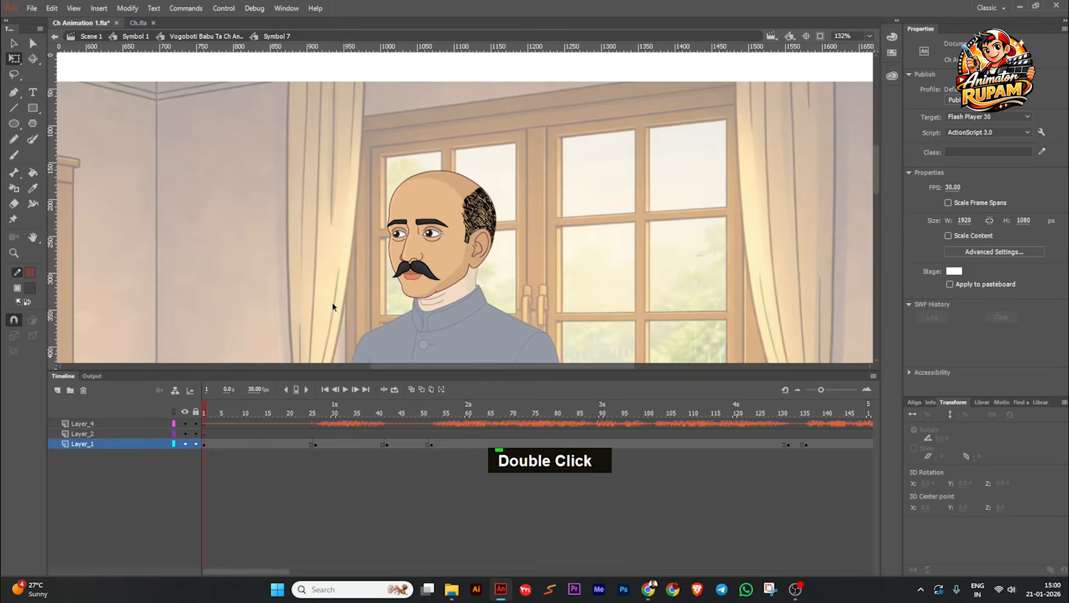
{"action": "key", "text": "ctrl+s"}
{"action": "double_click", "coordinate": [450, 271]}
{"action": "scroll", "coordinate": [417, 312], "scroll_direction": "up", "scroll_amount": 2, "text": "ctrl"}
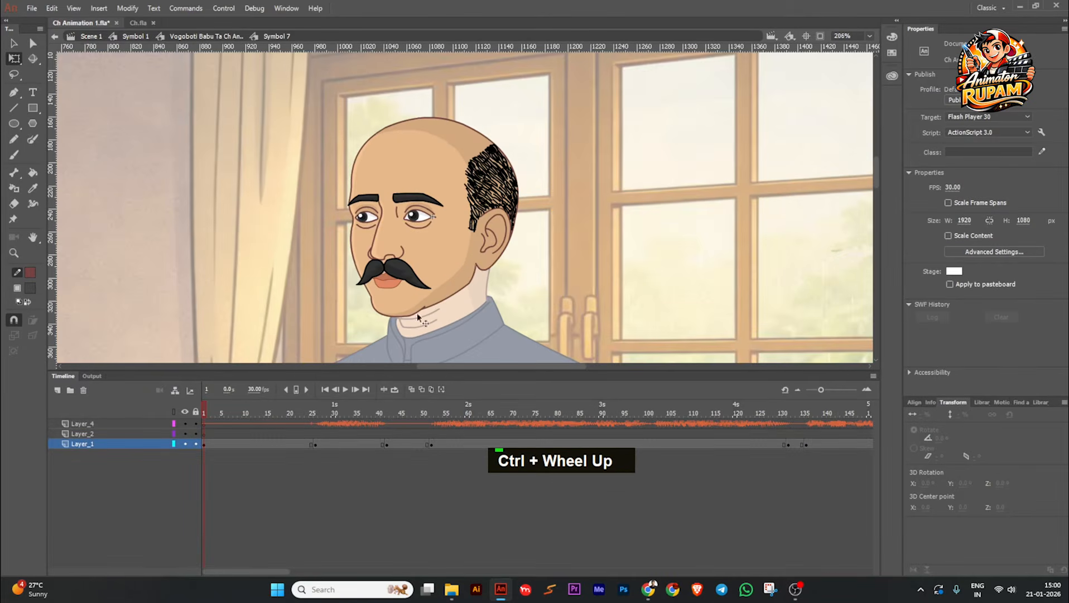
Step: Play the head symbol's timeline with the dialogue audio and return to the first frame
{"action": "left_click", "coordinate": [346, 389]}
{"action": "scroll", "coordinate": [530, 278], "scroll_direction": "down", "scroll_amount": 1, "text": "ctrl"}
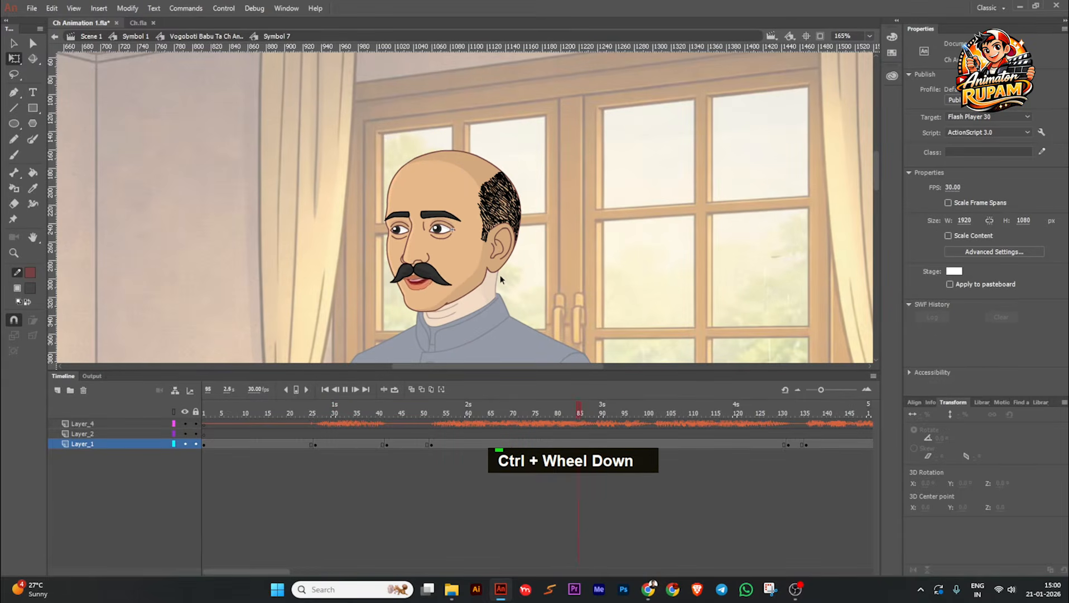
{"action": "left_click", "coordinate": [345, 390]}
{"action": "left_click", "coordinate": [327, 391]}
{"action": "scroll", "coordinate": [448, 291], "scroll_direction": "down", "scroll_amount": 2, "text": "ctrl"}
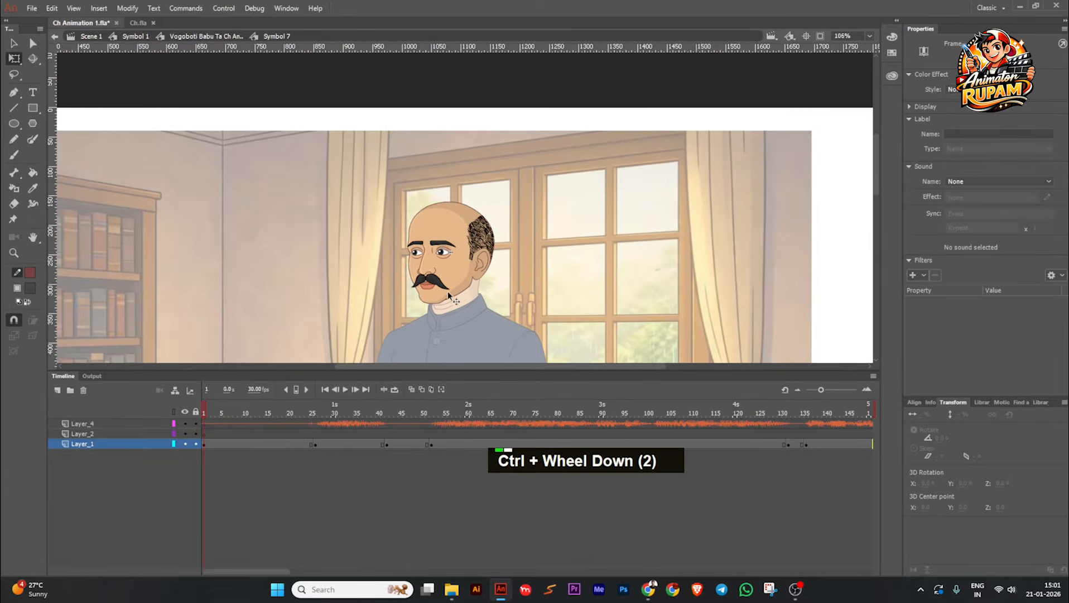
Step: Inspect the mouth symbol nested inside the head artwork, return to the head symbol, and save the file
{"action": "scroll", "coordinate": [421, 288], "scroll_direction": "up", "scroll_amount": 2, "text": "ctrl"}
{"action": "left_click", "coordinate": [436, 281]}
{"action": "scroll", "coordinate": [436, 281], "scroll_direction": "up", "scroll_amount": 3, "text": "ctrl"}
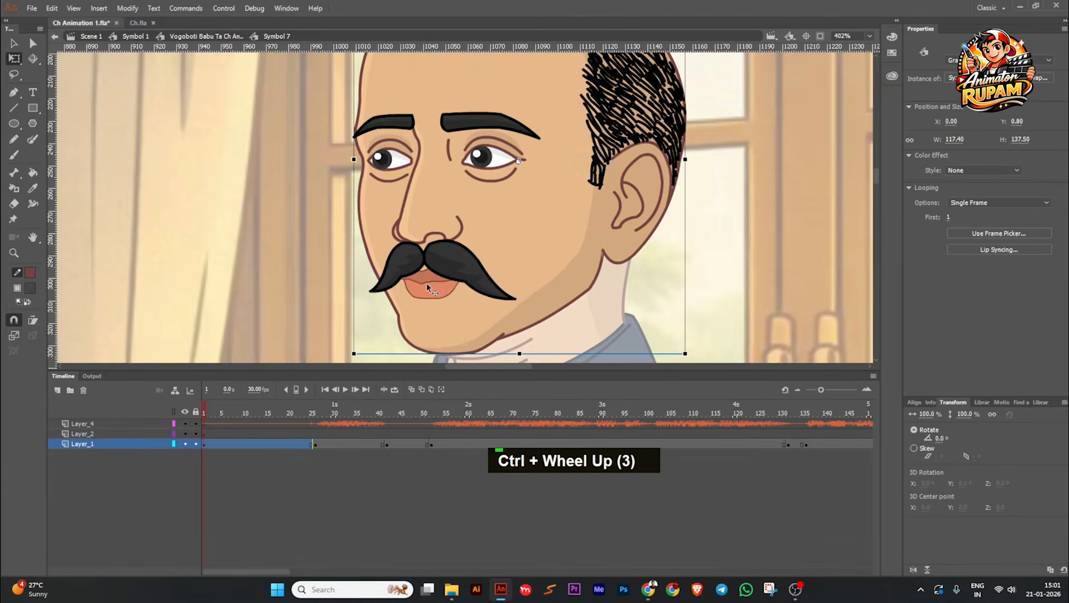
{"action": "double_click", "coordinate": [426, 283]}
{"action": "left_click", "coordinate": [428, 287]}
{"action": "scroll", "coordinate": [427, 287], "scroll_direction": "up", "scroll_amount": 2, "text": "ctrl"}
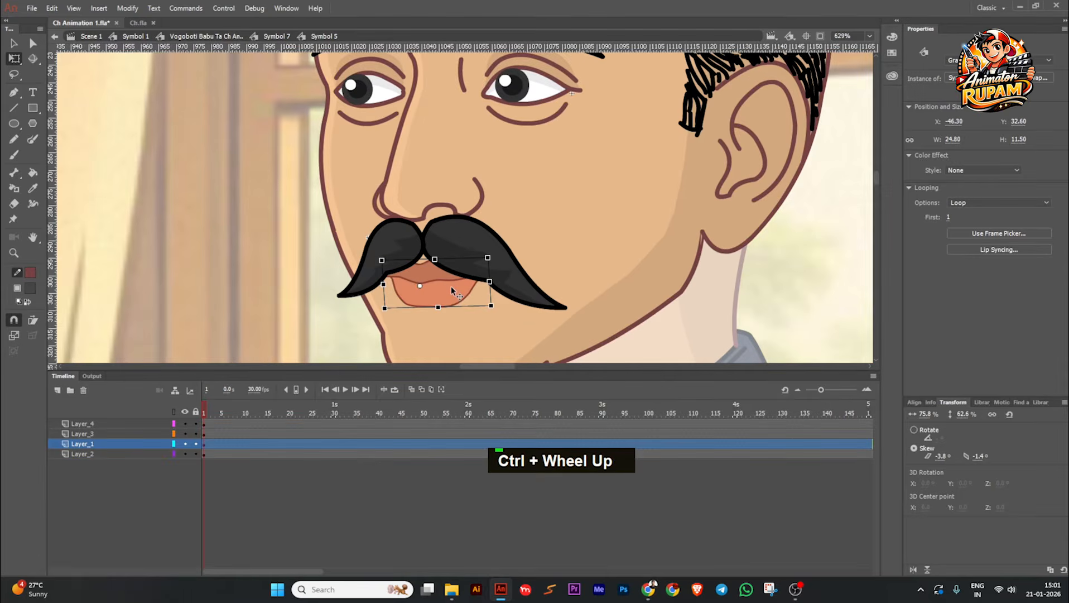
{"action": "double_click", "coordinate": [451, 286]}
{"action": "left_click_drag", "start_coordinate": [243, 408], "coordinate": [160, 403]}
{"action": "double_click", "coordinate": [268, 230]}
{"action": "left_click", "coordinate": [268, 230]}
{"action": "double_click", "coordinate": [268, 230]}
{"action": "scroll", "coordinate": [442, 252], "scroll_direction": "down", "scroll_amount": 4, "text": "ctrl"}
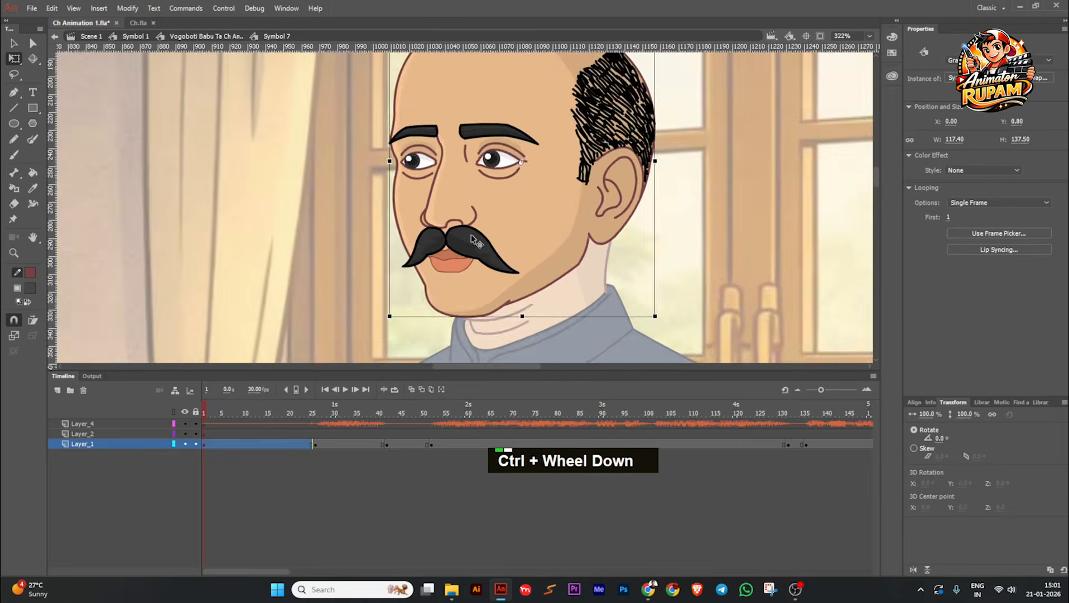
{"action": "key", "text": "ctrl+s"}
Step: Inspect the face artwork nested in the head symbol, return to the head symbol's timeline, and save the file
{"action": "scroll", "coordinate": [442, 253], "scroll_direction": "down", "scroll_amount": 1, "text": "ctrl"}
{"action": "scroll", "coordinate": [442, 252], "scroll_direction": "down", "scroll_amount": 1, "text": "ctrl"}
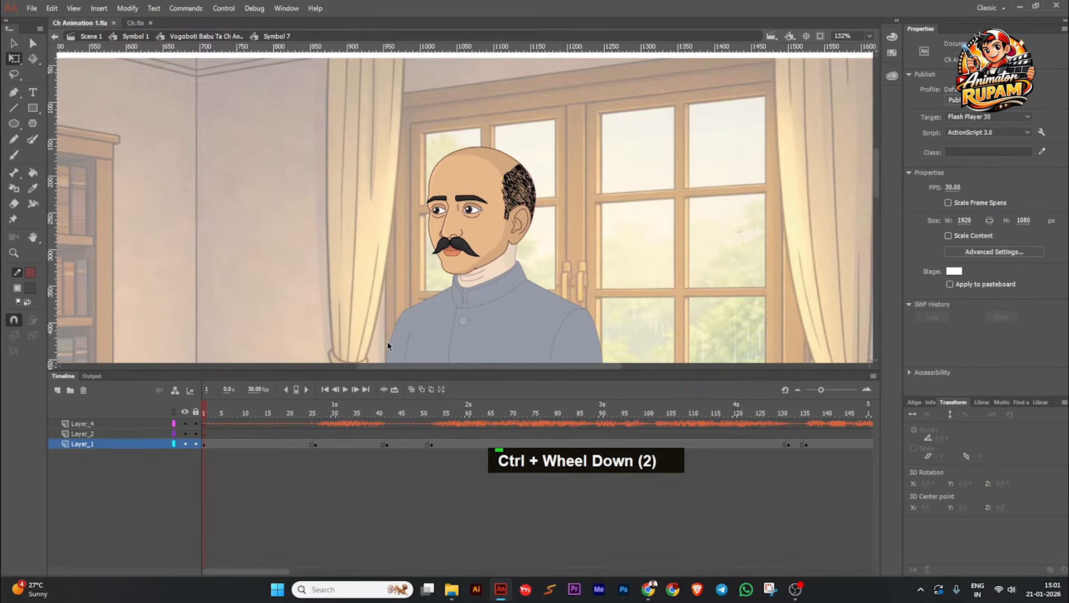
{"action": "scroll", "coordinate": [473, 219], "scroll_direction": "up", "scroll_amount": 1, "text": "ctrl"}
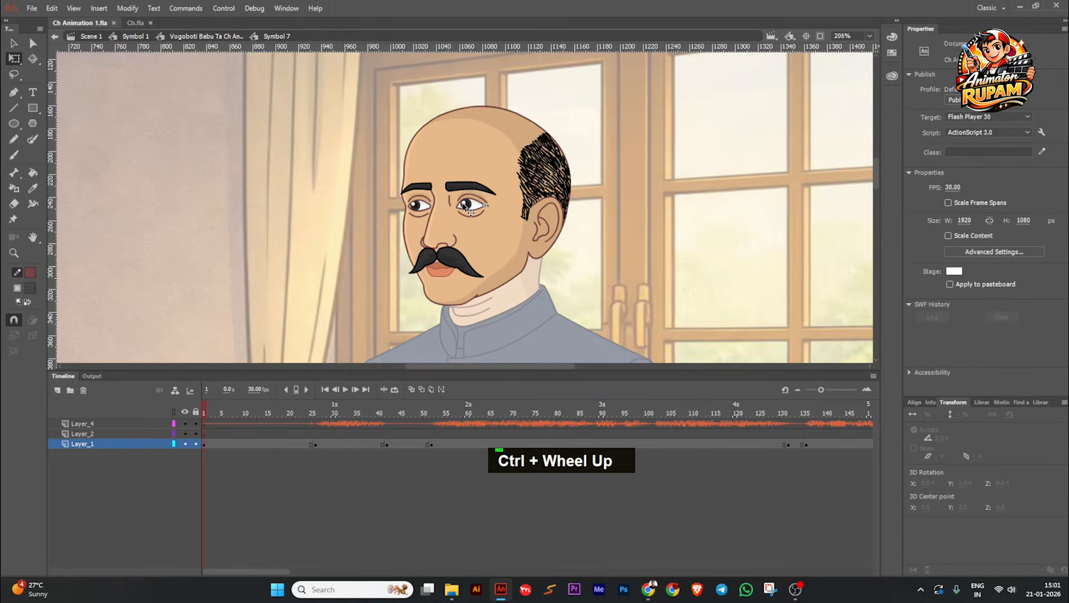
{"action": "left_click", "coordinate": [462, 204]}
{"action": "scroll", "coordinate": [462, 204], "scroll_direction": "up", "scroll_amount": 1, "text": "ctrl"}
{"action": "scroll", "coordinate": [462, 205], "scroll_direction": "down", "scroll_amount": 2, "text": "ctrl"}
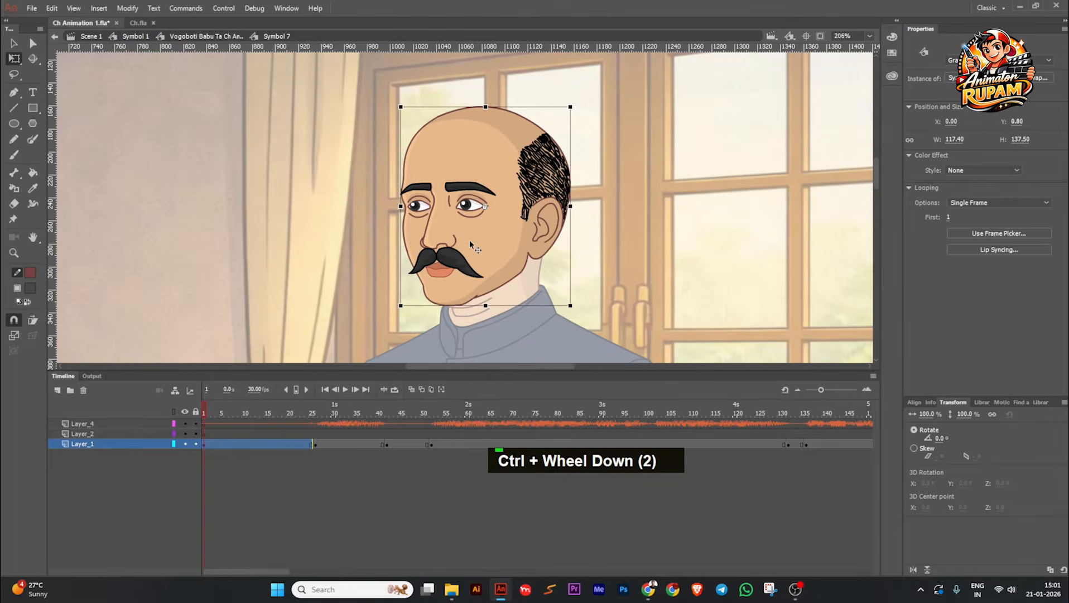
{"action": "double_click", "coordinate": [471, 246]}
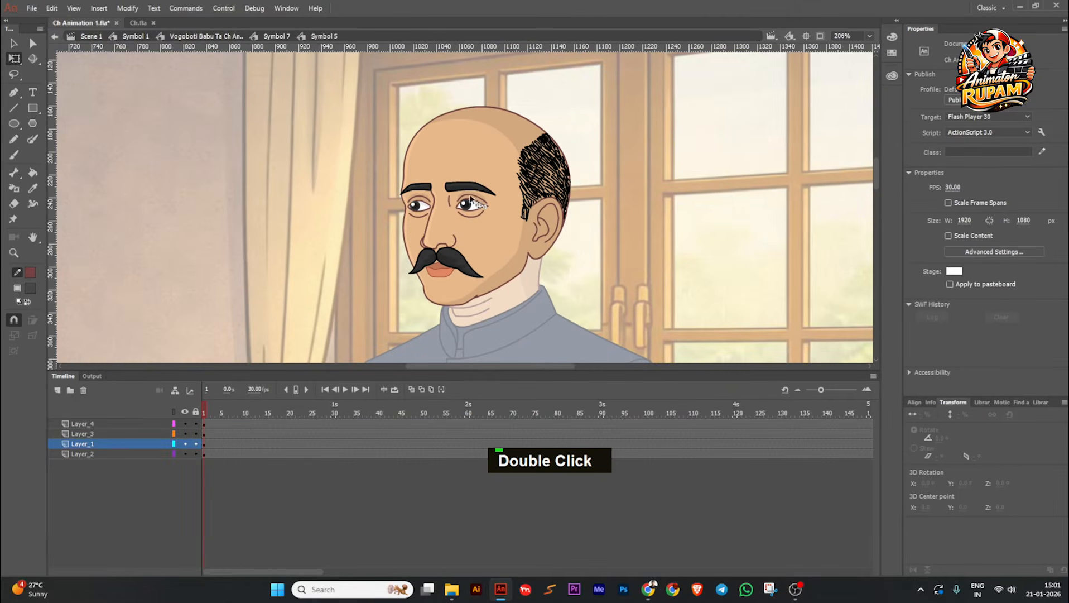
{"action": "double_click", "coordinate": [359, 257]}
{"action": "scroll", "coordinate": [469, 204], "scroll_direction": "down", "scroll_amount": 1, "text": "ctrl"}
{"action": "key", "text": "ctrl+s"}
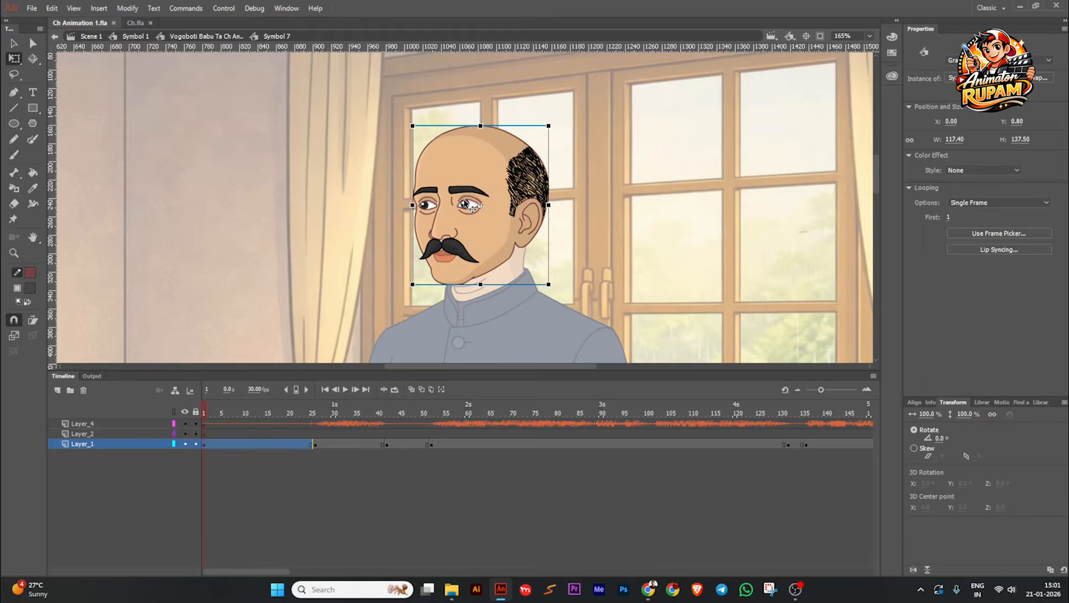
Step: Return to the full character symbol with its body-part layers and save the file
{"action": "scroll", "coordinate": [466, 204], "scroll_direction": "down", "scroll_amount": 1, "text": "ctrl"}
{"action": "double_click", "coordinate": [355, 259]}
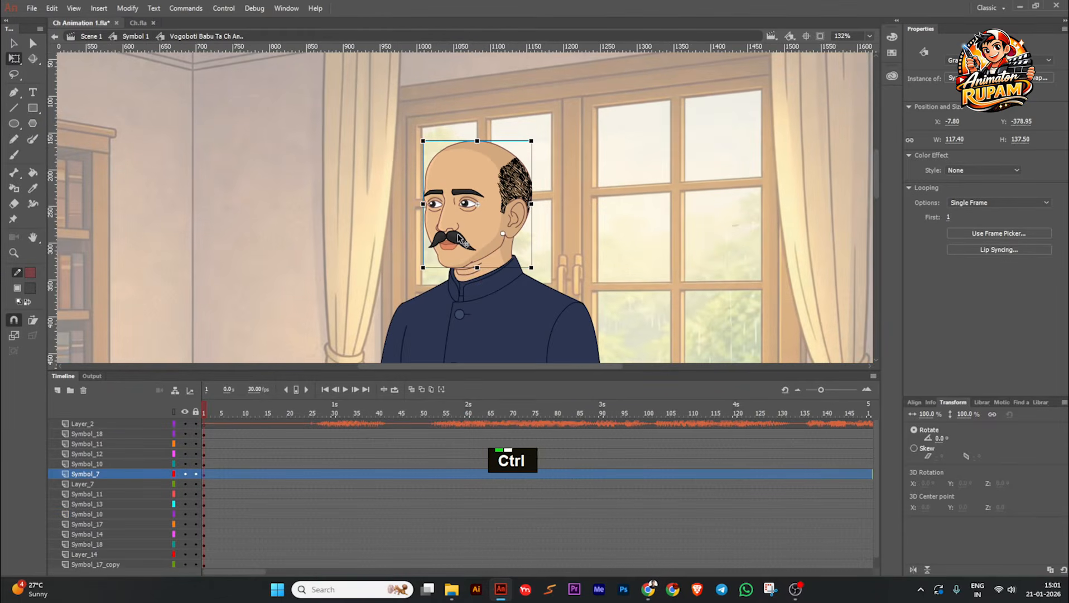
{"action": "scroll", "coordinate": [458, 237], "scroll_direction": "up", "scroll_amount": 2, "text": "ctrl"}
{"action": "scroll", "coordinate": [491, 189], "scroll_direction": "down", "scroll_amount": 3, "text": "ctrl"}
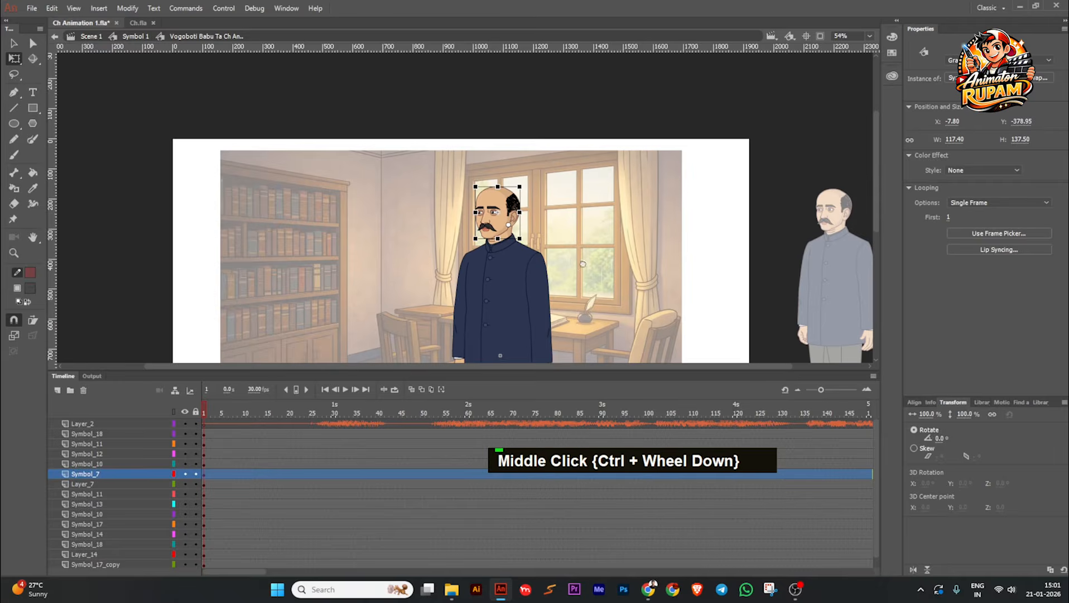
{"action": "middle_click", "coordinate": [582, 264]}
{"action": "key", "text": "ctrl+s"}
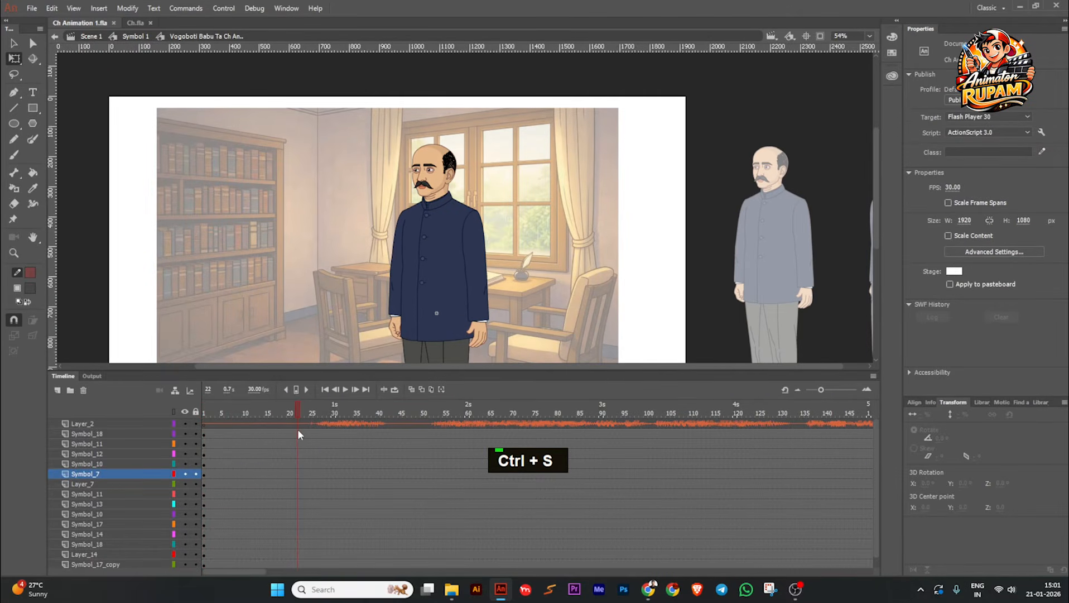
Step: Play the character symbol's timeline to check where the dialogue starts
{"action": "double_click", "coordinate": [346, 389]}
{"action": "left_click", "coordinate": [346, 389]}
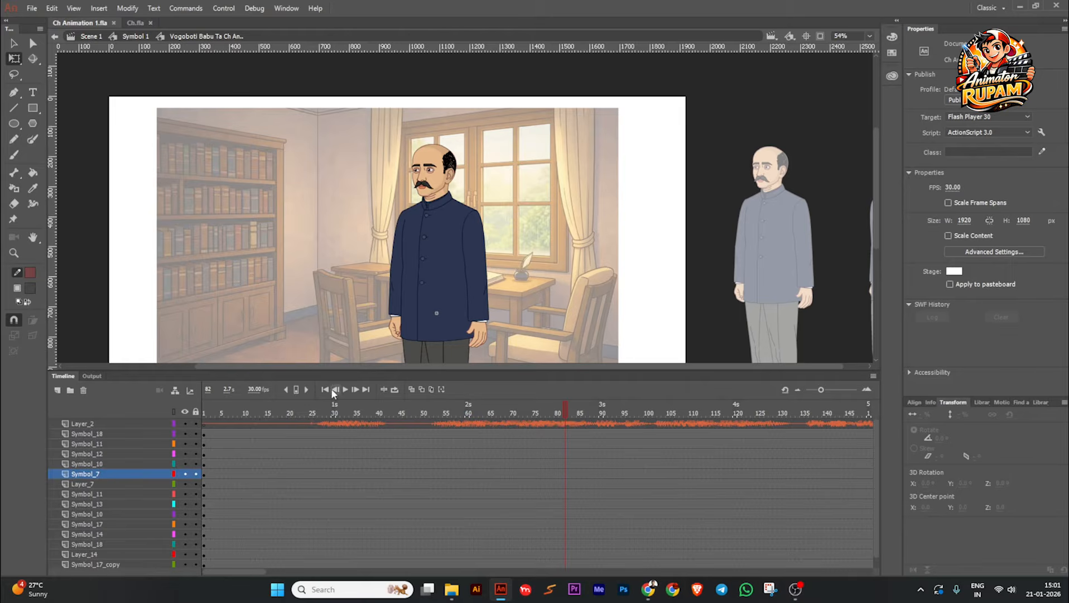
{"action": "left_click", "coordinate": [345, 390]}
Step: Insert keyframes at frame 22 on all body-part layers, from Symbol_18 down to Symbol_17_copy
{"action": "left_click_drag", "start_coordinate": [770, 410], "coordinate": [436, 413]}
{"action": "left_click_drag", "start_coordinate": [322, 412], "coordinate": [295, 428]}
{"action": "left_click", "coordinate": [297, 564]}
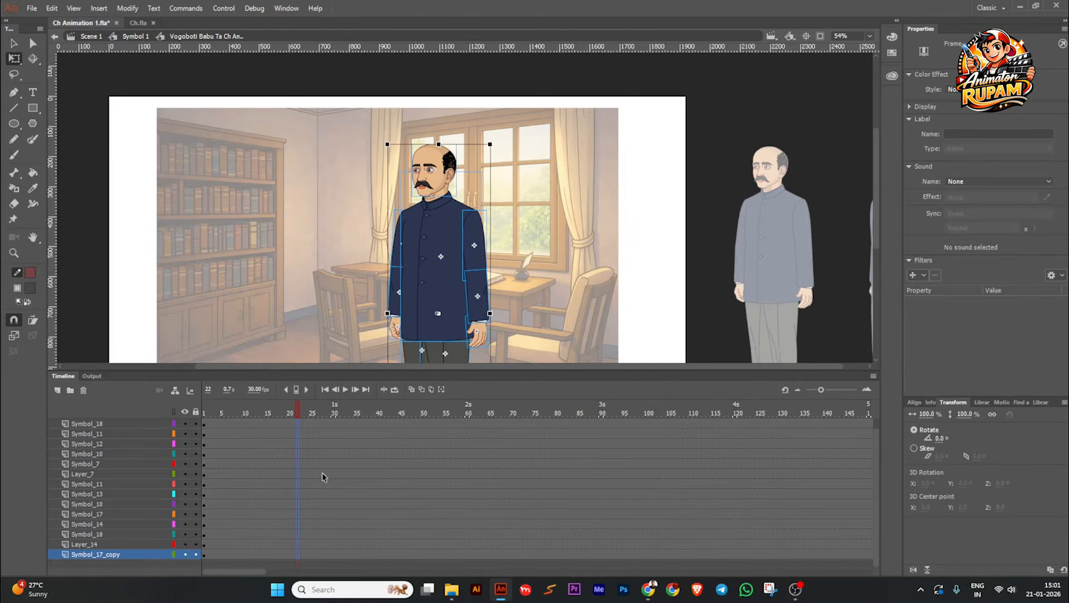
{"action": "scroll", "coordinate": [326, 449], "scroll_direction": "up", "scroll_amount": 1}
Step: Enlarge the timeline area and insert keyframes at frame 42 on all body-part layers
{"action": "left_click_drag", "start_coordinate": [374, 370], "coordinate": [374, 355]}
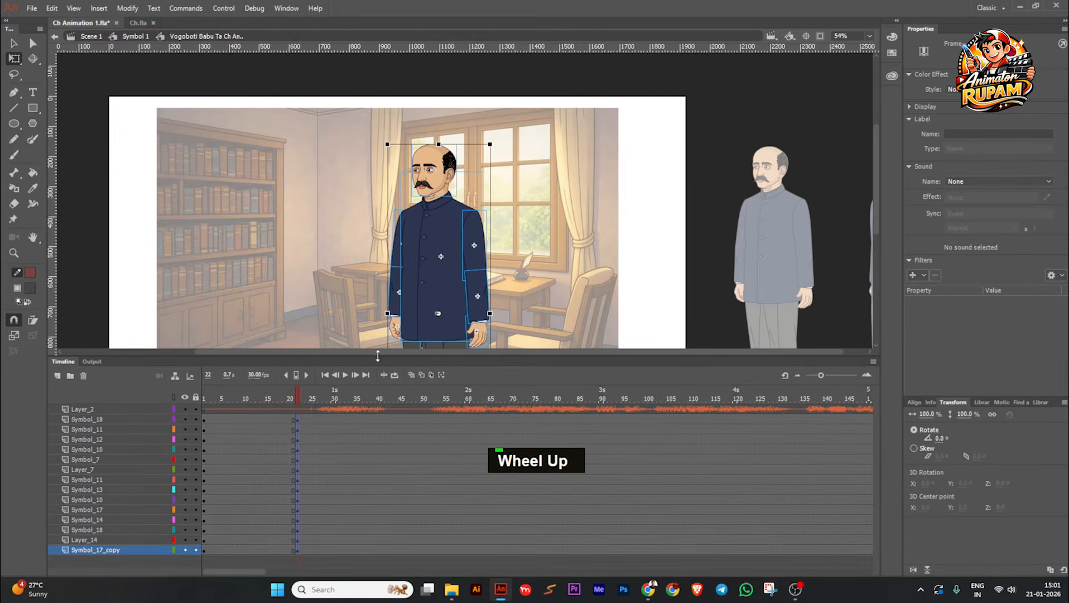
{"action": "key", "text": "Escape"}
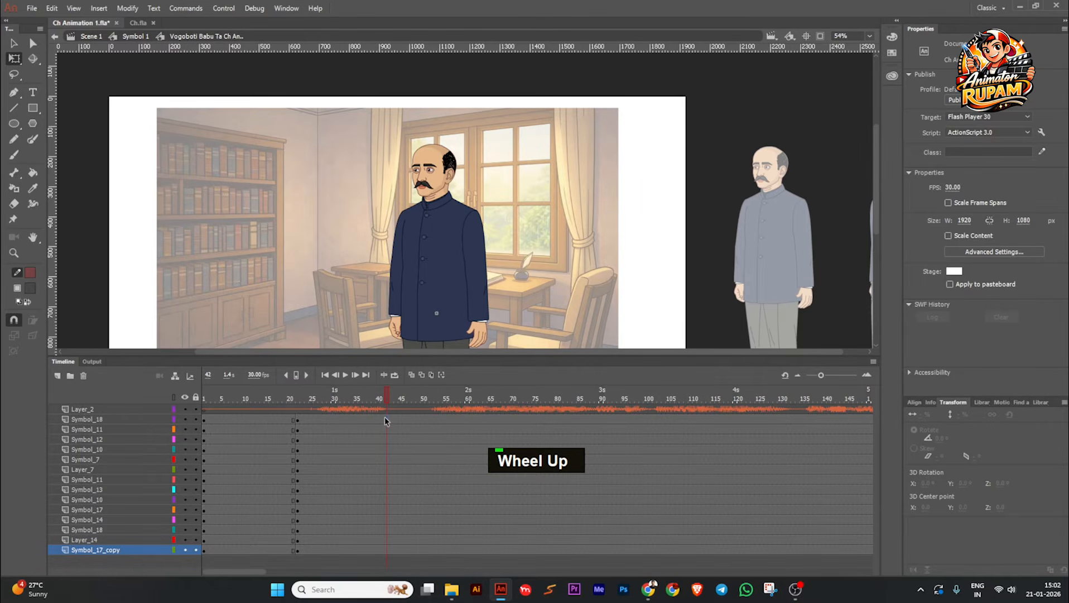
{"action": "key", "text": "F6"}
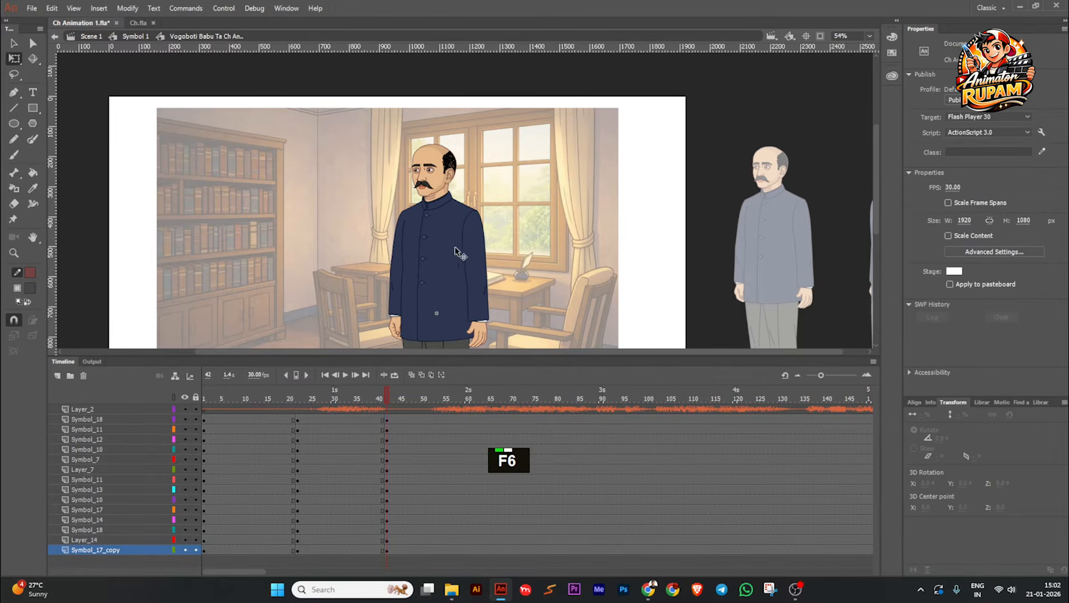
Step: Select the character's upper-body parts at frame 42, set their transformation point at the waist, and rotate them about -0.9°
{"action": "scroll", "coordinate": [456, 253], "scroll_direction": "up", "scroll_amount": 1, "text": "ctrl"}
{"action": "left_click", "coordinate": [490, 250]}
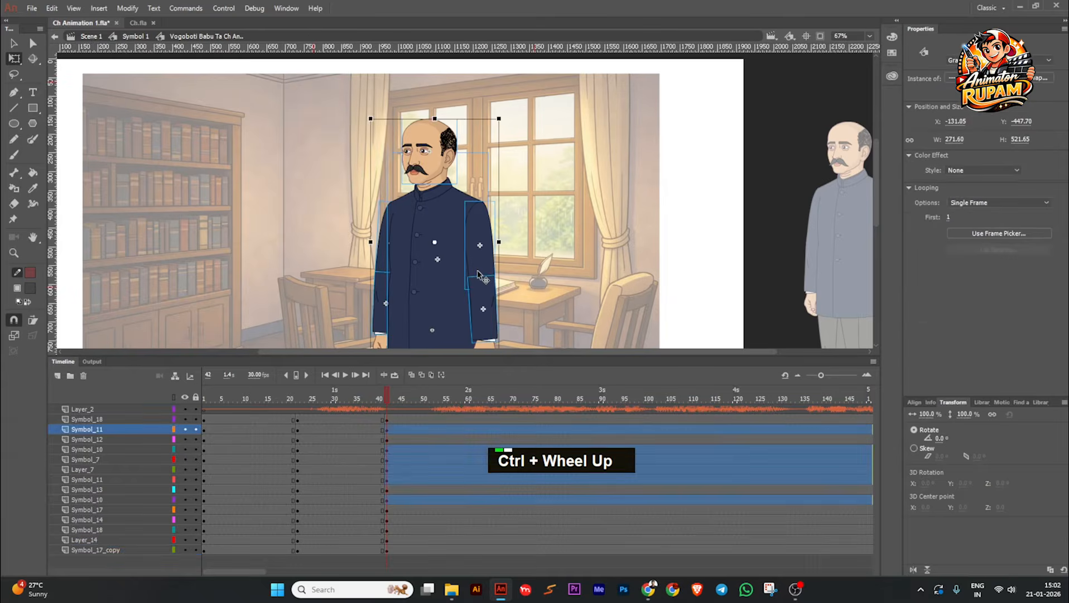
{"action": "scroll", "coordinate": [531, 281], "scroll_direction": "down", "scroll_amount": 1, "text": "ctrl"}
{"action": "middle_click", "coordinate": [530, 283]}
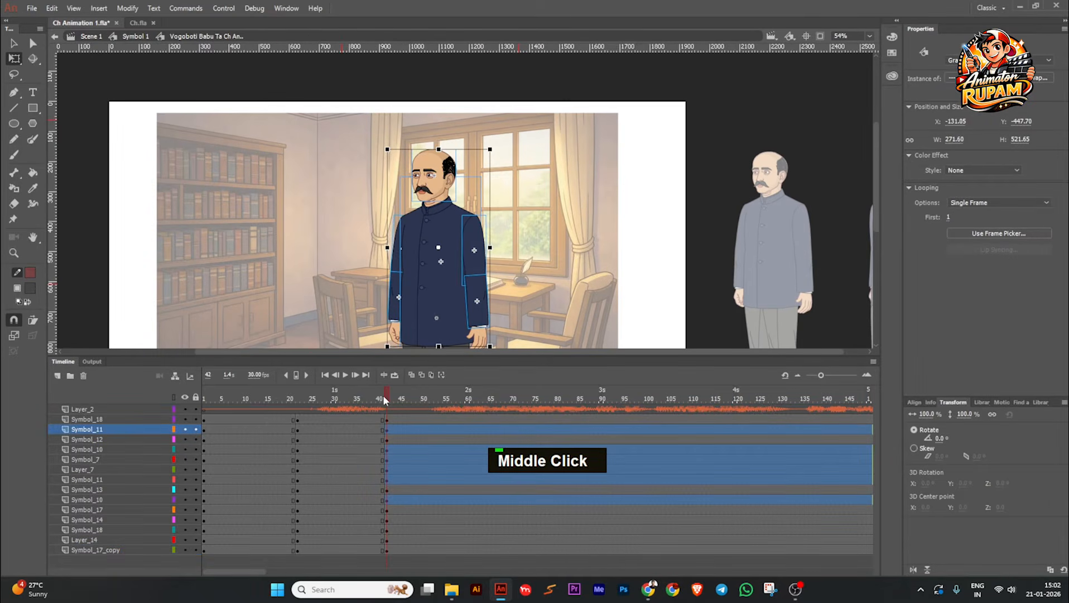
{"action": "scroll", "coordinate": [453, 260], "scroll_direction": "down", "scroll_amount": 2, "text": "ctrl"}
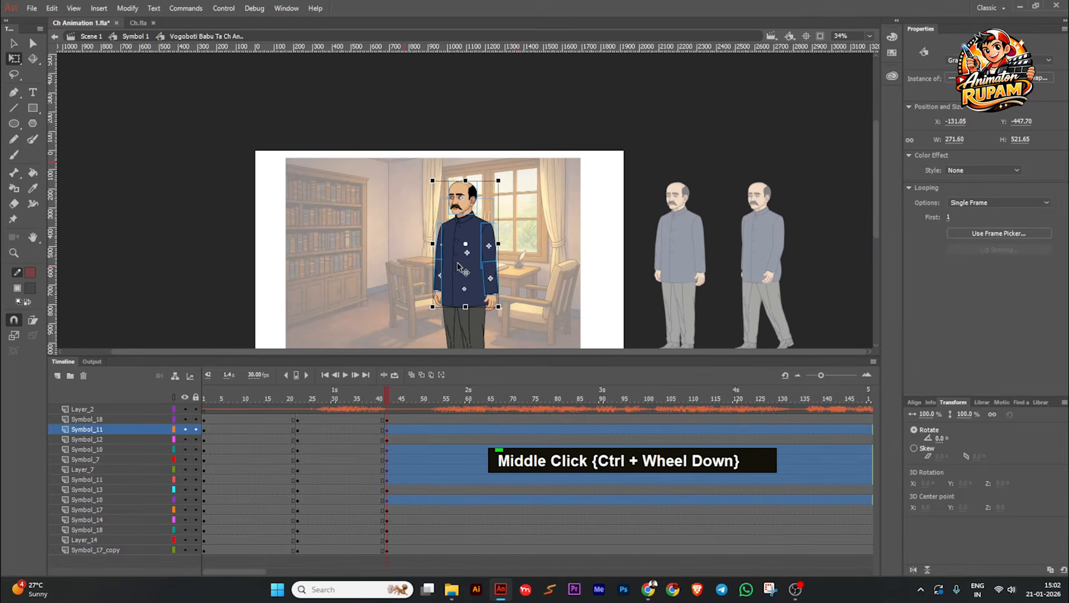
{"action": "left_click_drag", "start_coordinate": [477, 265], "coordinate": [425, 264]}
{"action": "key", "text": "ctrl+z"}
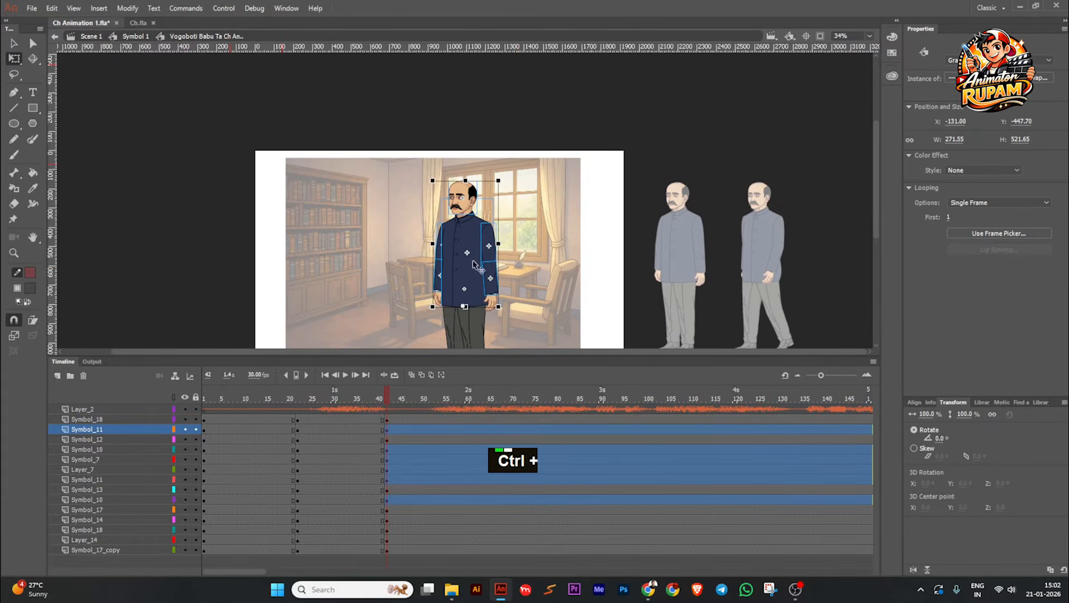
{"action": "scroll", "coordinate": [489, 190], "scroll_direction": "up", "scroll_amount": 5, "text": "ctrl"}
{"action": "left_click_drag", "start_coordinate": [522, 160], "coordinate": [515, 164]}
{"action": "left_click", "coordinate": [490, 192]}
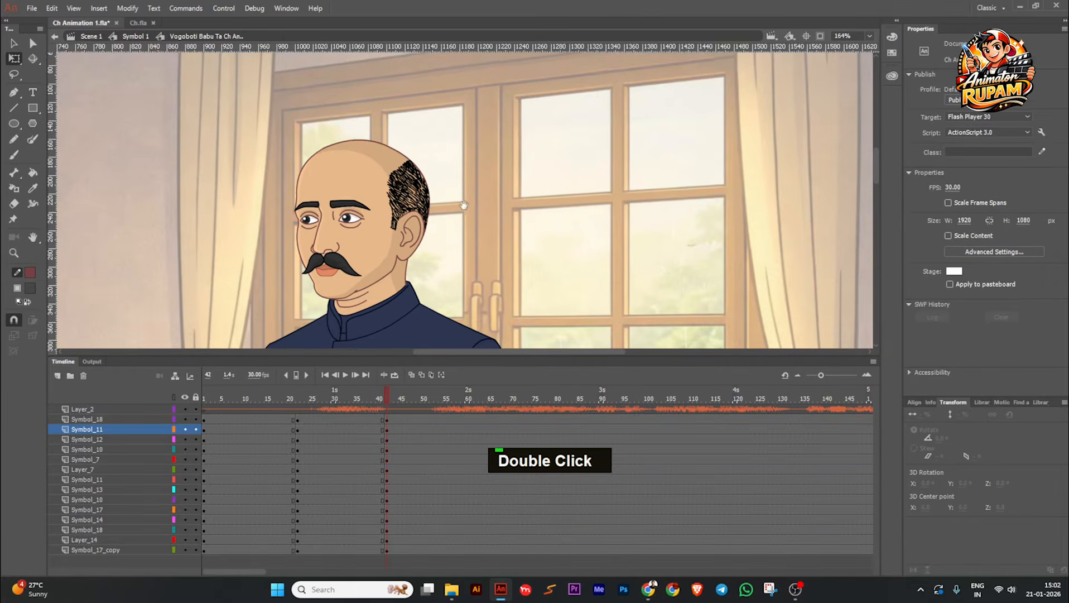
Step: Select the head at frame 42 and tilt it slightly around its pivot behind the jaw
{"action": "left_click", "coordinate": [405, 204]}
{"action": "scroll", "coordinate": [406, 204], "scroll_direction": "up", "scroll_amount": 1, "text": "ctrl"}
{"action": "scroll", "coordinate": [410, 209], "scroll_direction": "up", "scroll_amount": 1, "text": "ctrl"}
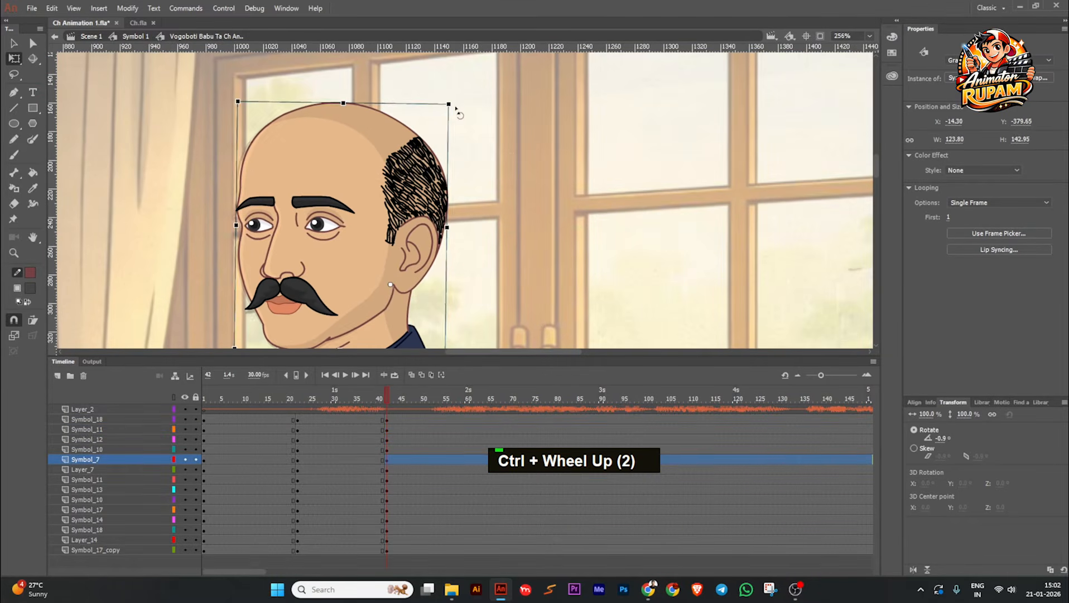
{"action": "left_click", "coordinate": [483, 133]}
{"action": "scroll", "coordinate": [483, 132], "scroll_direction": "down", "scroll_amount": 5, "text": "ctrl"}
{"action": "left_click_drag", "start_coordinate": [503, 125], "coordinate": [501, 115]}
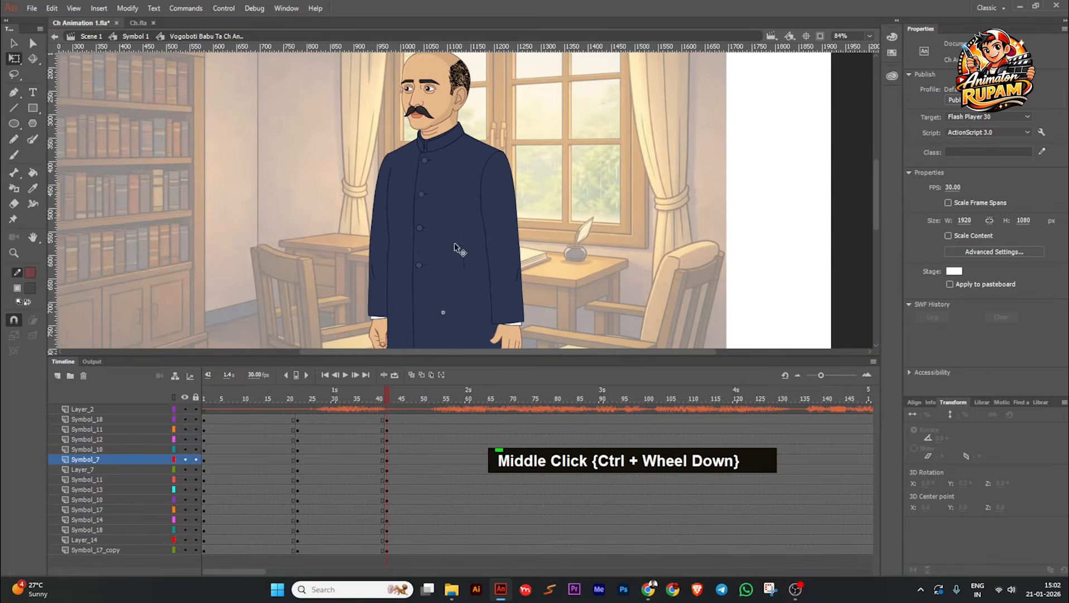
Step: Rotate the upper arm on the desk side to about -3.4° around the shoulder at frame 42
{"action": "left_click", "coordinate": [510, 306]}
{"action": "left_click", "coordinate": [499, 205], "text": "shift"}
{"action": "left_click", "coordinate": [520, 235]}
{"action": "double_click", "coordinate": [519, 235]}
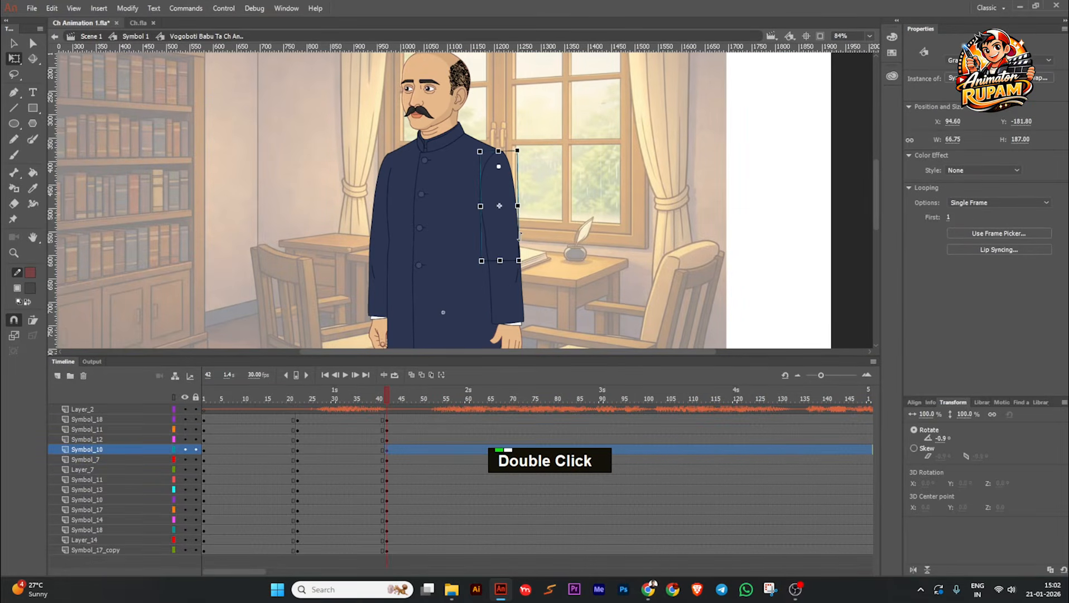
{"action": "scroll", "coordinate": [520, 235], "scroll_direction": "up", "scroll_amount": 4, "text": "ctrl"}
{"action": "left_click_drag", "start_coordinate": [528, 295], "coordinate": [530, 297]}
{"action": "scroll", "coordinate": [572, 255], "scroll_direction": "down", "scroll_amount": 4, "text": "ctrl"}
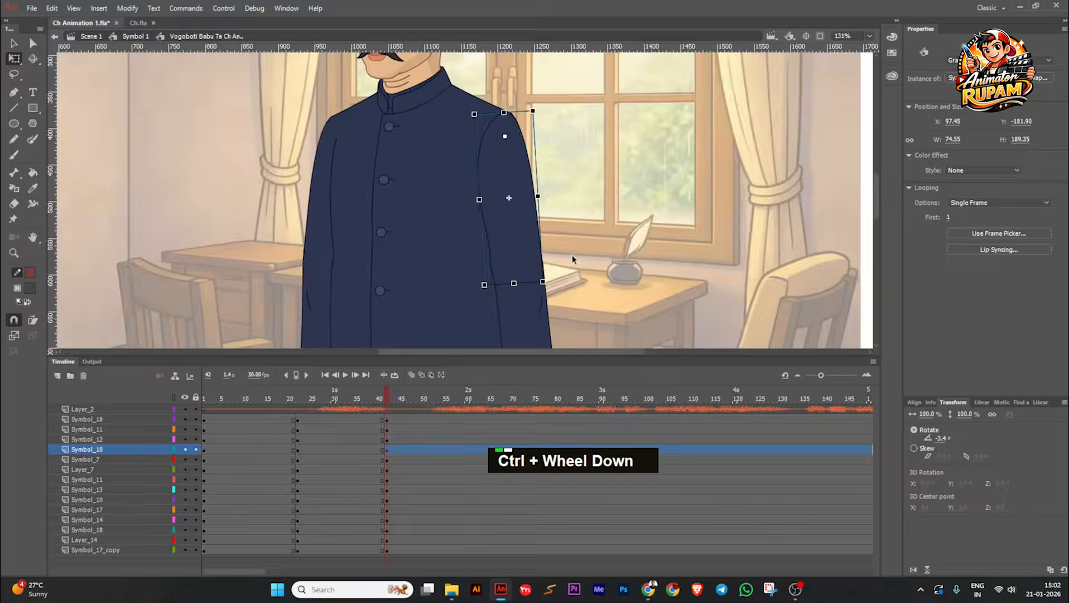
Step: Rotate the forearm on the desk side to about -4.1° around the elbow at frame 42
{"action": "left_click", "coordinate": [434, 255]}
{"action": "scroll", "coordinate": [402, 229], "scroll_direction": "up", "scroll_amount": 5, "text": "ctrl"}
{"action": "left_click_drag", "start_coordinate": [448, 308], "coordinate": [451, 324]}
{"action": "scroll", "coordinate": [363, 248], "scroll_direction": "down", "scroll_amount": 4, "text": "ctrl"}
{"action": "left_click", "coordinate": [527, 308]}
{"action": "left_click", "coordinate": [525, 305]}
{"action": "key", "text": "space"}
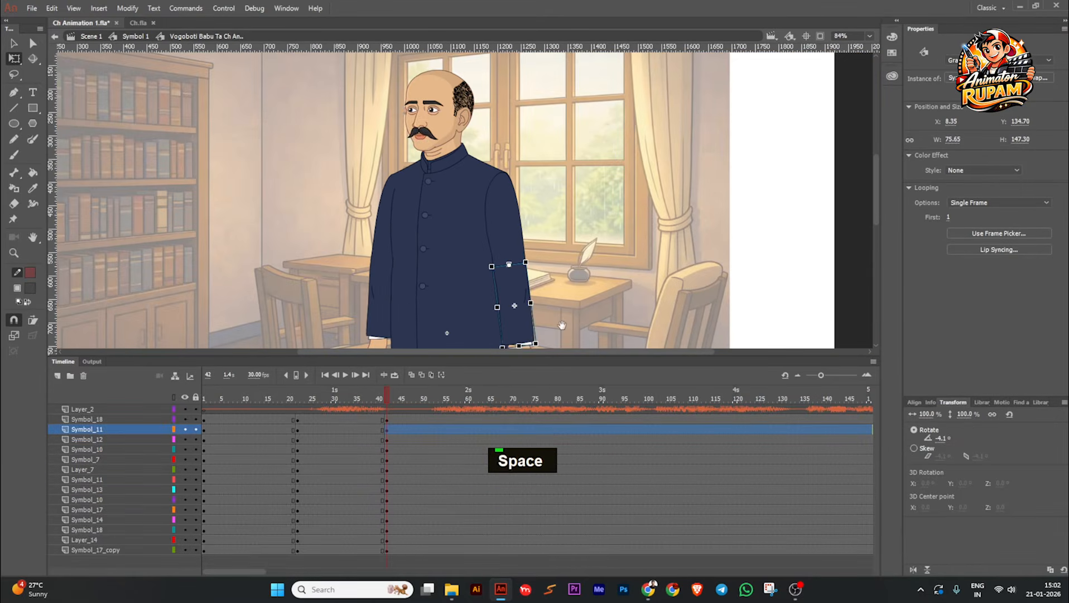
{"action": "left_click_drag", "start_coordinate": [561, 327], "coordinate": [523, 306]}
{"action": "scroll", "coordinate": [530, 295], "scroll_direction": "up", "scroll_amount": 3, "text": "ctrl"}
{"action": "left_click", "coordinate": [525, 307]}
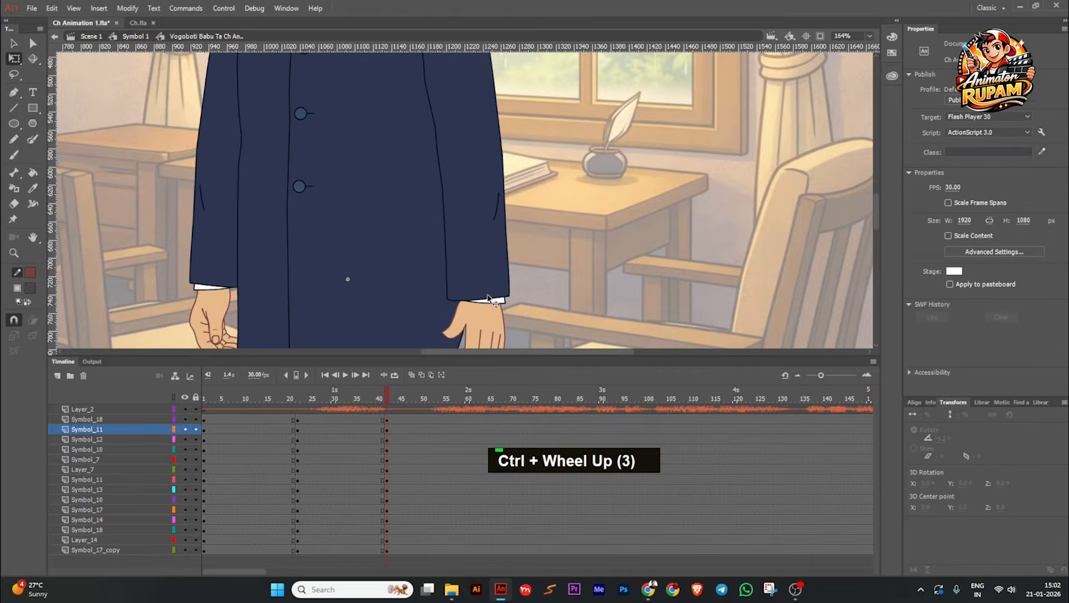
Step: Rotate the forearm on the bookshelf side slightly inward around its elbow at frame 42
{"action": "left_click", "coordinate": [215, 250]}
{"action": "left_click_drag", "start_coordinate": [185, 299], "coordinate": [192, 302]}
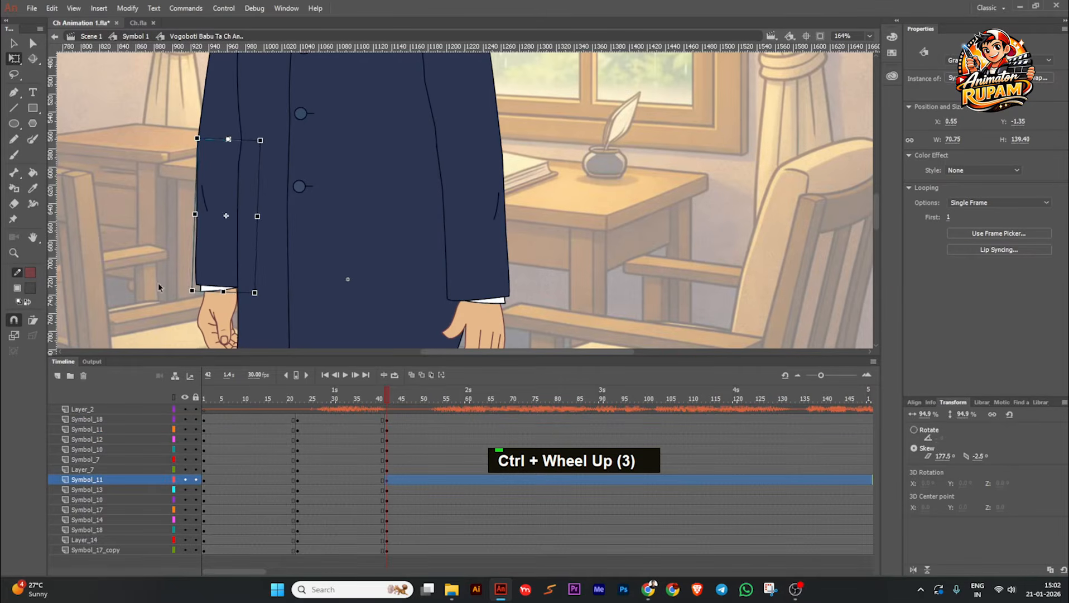
{"action": "left_click", "coordinate": [160, 290]}
{"action": "scroll", "coordinate": [488, 269], "scroll_direction": "down", "scroll_amount": 5, "text": "ctrl"}
Step: Select the hand on the bookshelf side and rotate it slightly around the wrist
{"action": "mouse_move", "coordinate": [392, 399]}
{"action": "left_mouse_down"}
{"action": "mouse_move", "coordinate": [358, 400]}
{"action": "mouse_move", "coordinate": [395, 400]}
{"action": "left_mouse_up"}
{"action": "scroll", "coordinate": [393, 295], "scroll_direction": "up", "scroll_amount": 3, "text": "ctrl"}
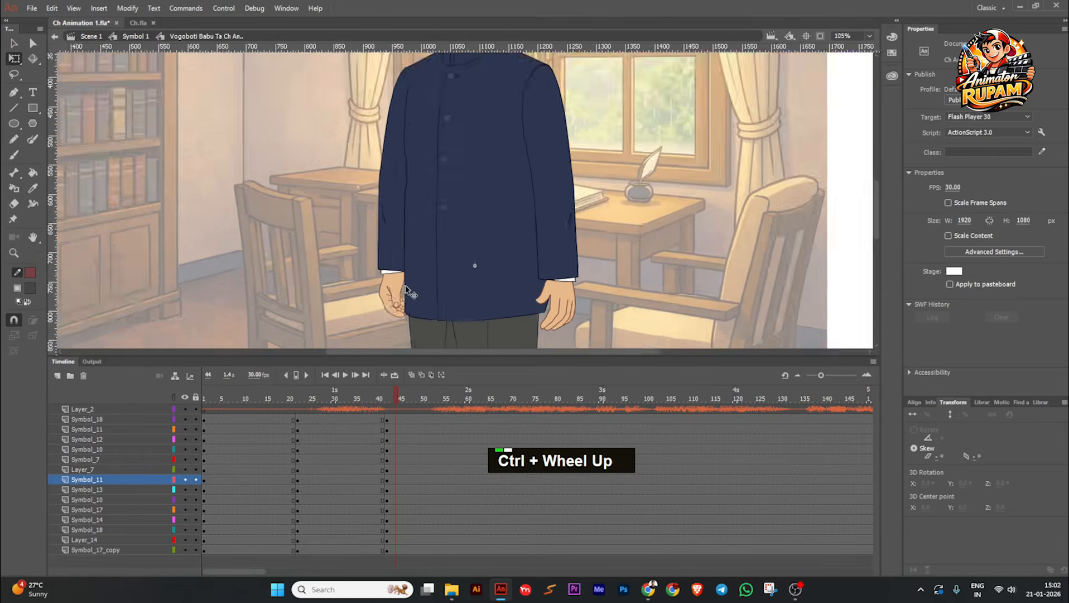
{"action": "left_click", "coordinate": [391, 299]}
{"action": "left_click_drag", "start_coordinate": [378, 337], "coordinate": [380, 336]}
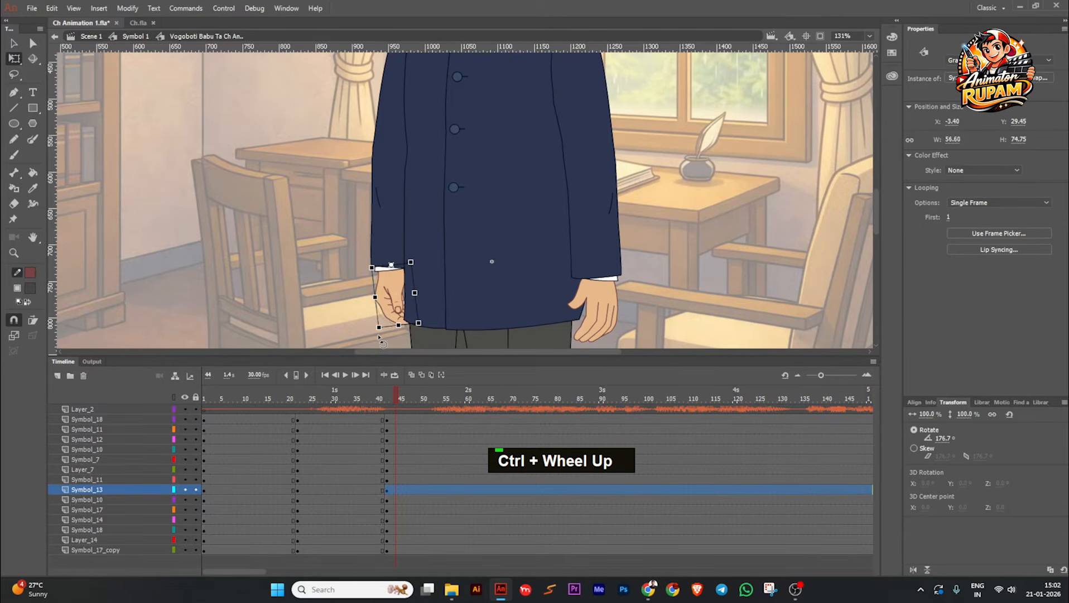
Step: Select the hand on the desk side and rotate it slightly around the wrist
{"action": "left_click", "coordinate": [596, 327]}
{"action": "left_click_drag", "start_coordinate": [624, 341], "coordinate": [619, 347]}
{"action": "left_click", "coordinate": [633, 326]}
{"action": "scroll", "coordinate": [603, 301], "scroll_direction": "down", "scroll_amount": 3, "text": "ctrl"}
{"action": "middle_click", "coordinate": [560, 304]}
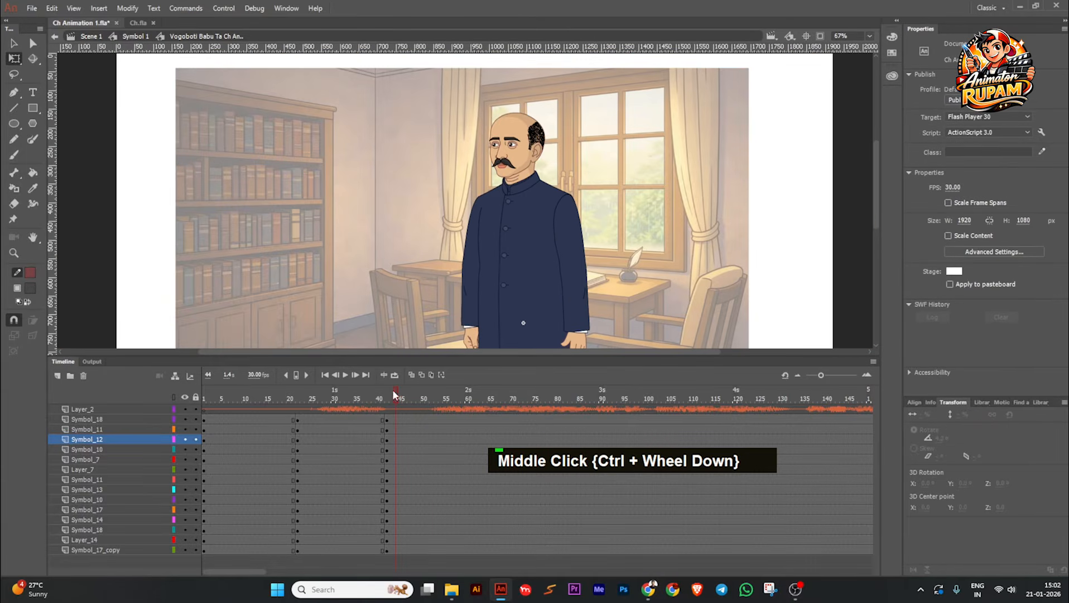
Step: Set the head symbol's looping option to Loop for the keyframe at frame 42
{"action": "left_click_drag", "start_coordinate": [396, 394], "coordinate": [428, 397]}
{"action": "left_click", "coordinate": [533, 137]}
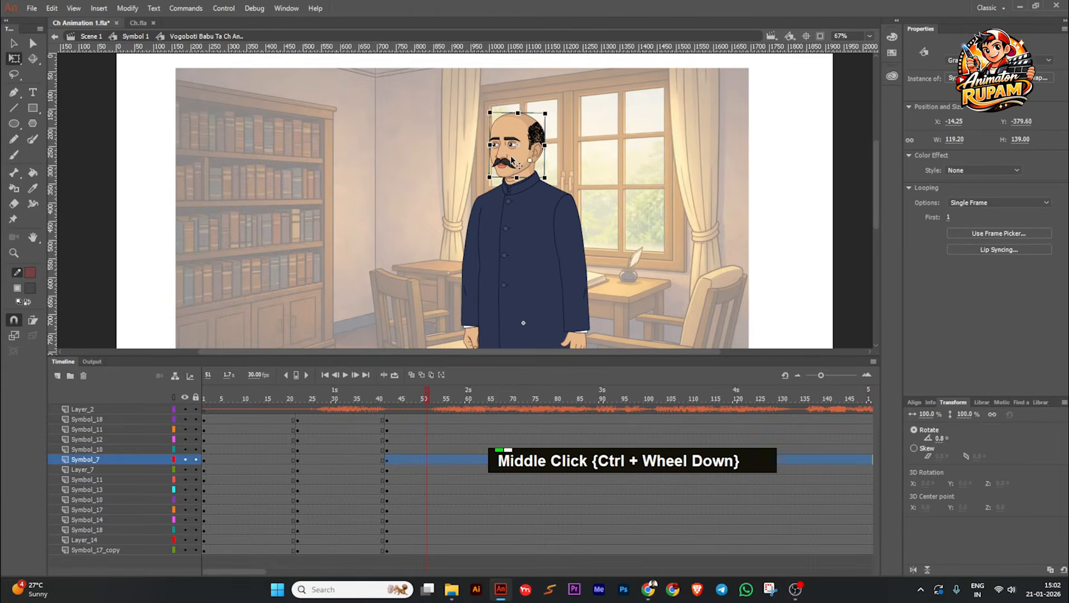
{"action": "scroll", "coordinate": [540, 124], "scroll_direction": "up", "scroll_amount": 5, "text": "ctrl"}
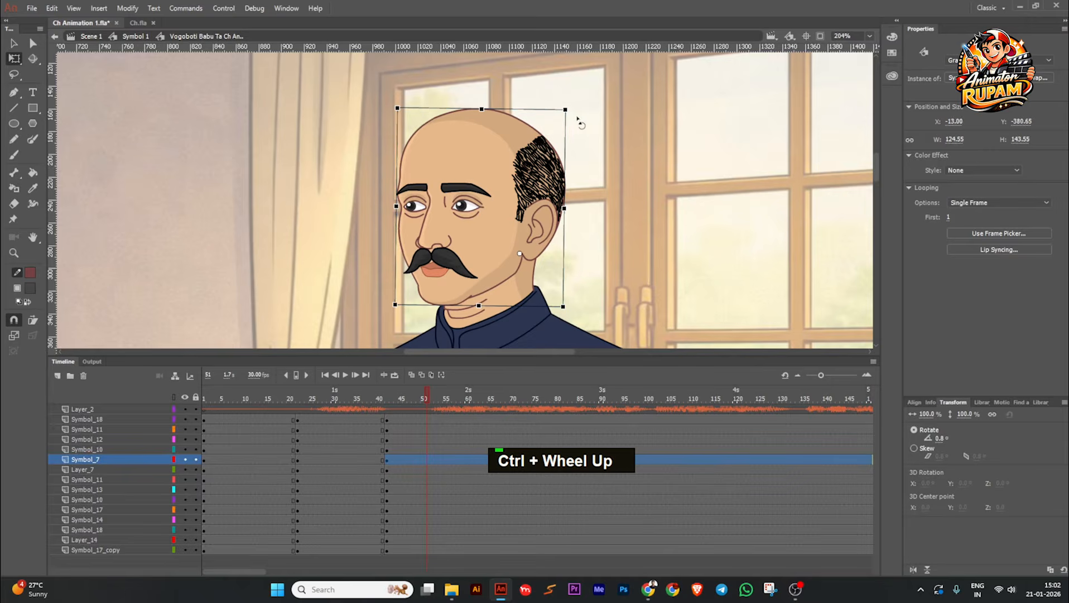
{"action": "left_click", "coordinate": [565, 211], "text": "ctrl"}
{"action": "double_click", "coordinate": [538, 220]}
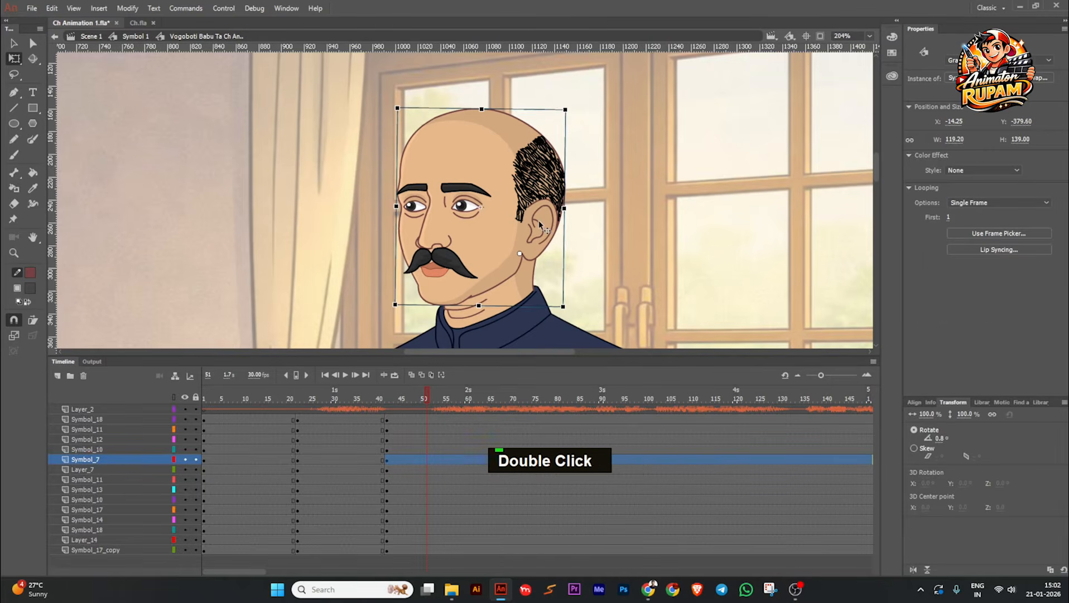
{"action": "scroll", "coordinate": [539, 220], "scroll_direction": "down", "scroll_amount": 2, "text": "ctrl"}
{"action": "left_click", "coordinate": [957, 203]}
{"action": "left_click", "coordinate": [966, 217]}
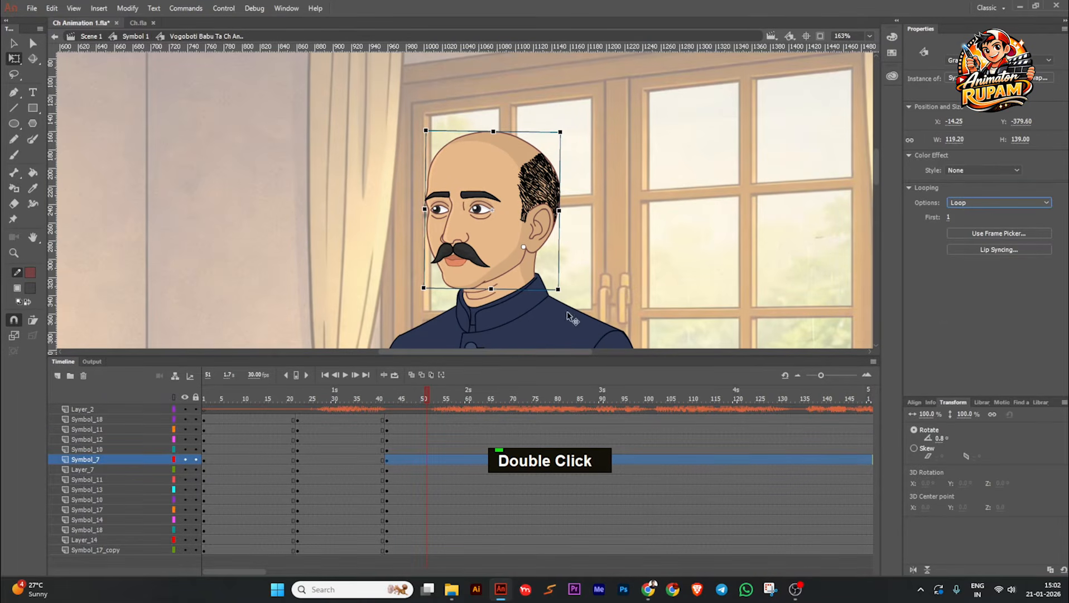
{"action": "left_click", "coordinate": [626, 282]}
Step: Set the head symbol's looping option to Loop for the keyframes at frames 1 and 22
{"action": "left_click_drag", "start_coordinate": [427, 403], "coordinate": [267, 400]}
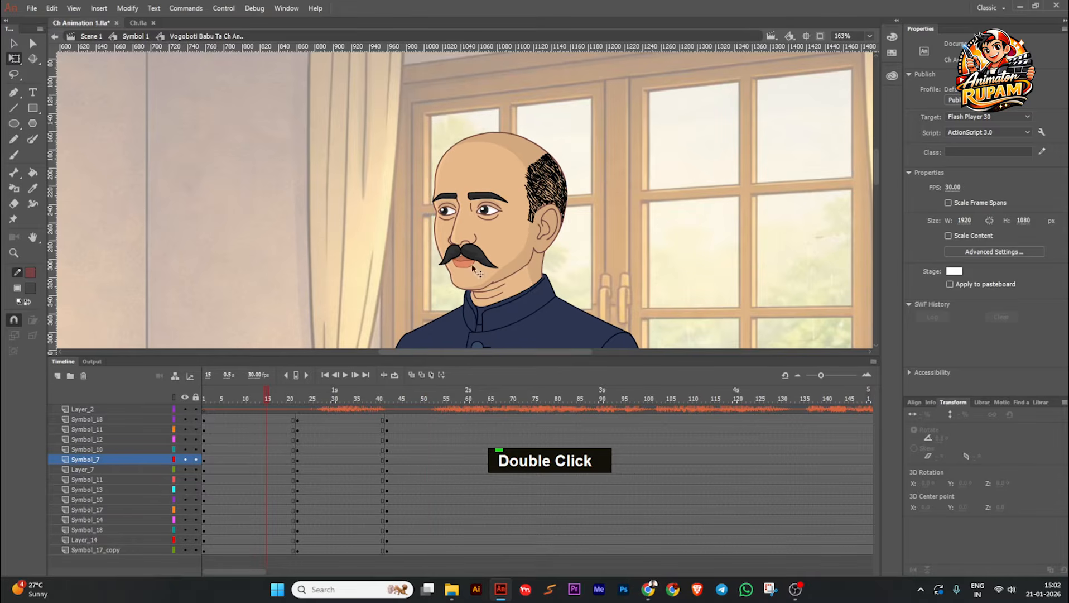
{"action": "left_click", "coordinate": [526, 212]}
{"action": "left_click", "coordinate": [961, 204]}
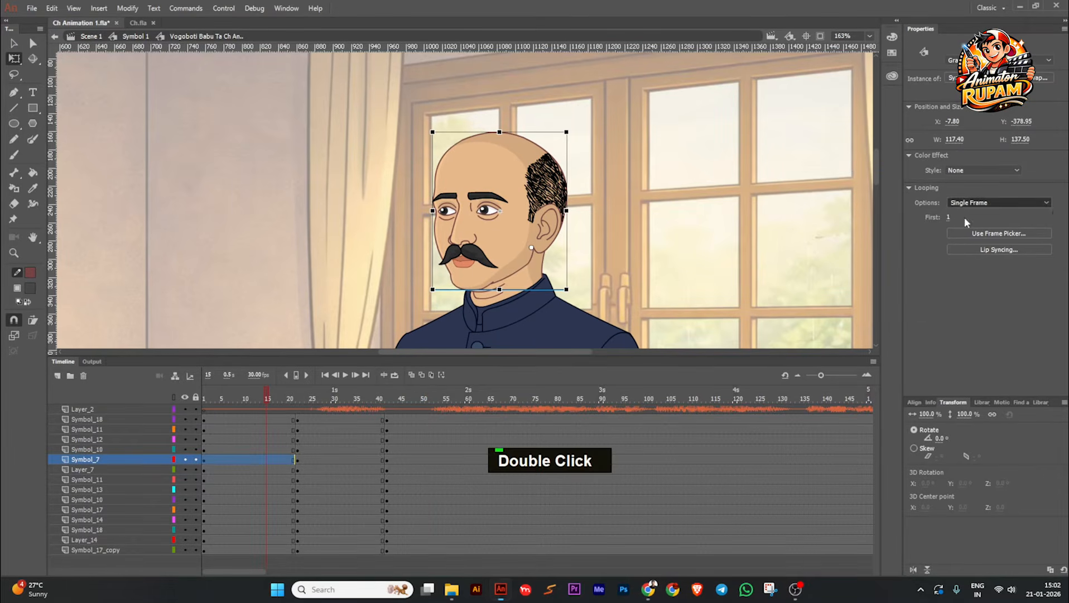
{"action": "left_click", "coordinate": [966, 217]}
{"action": "double_click", "coordinate": [296, 460]}
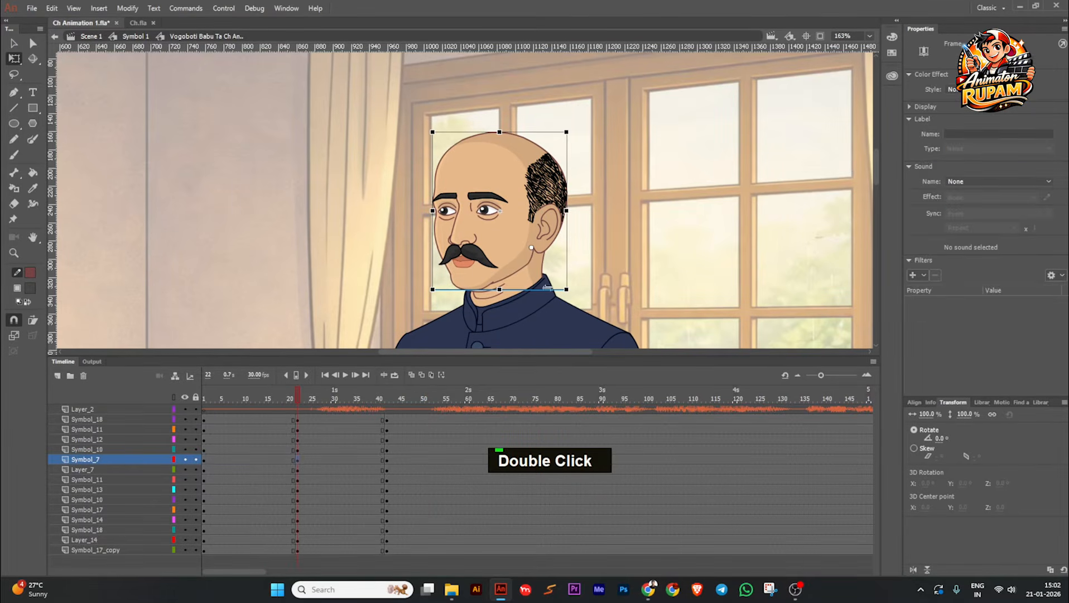
{"action": "left_click", "coordinate": [544, 217]}
{"action": "left_click", "coordinate": [963, 202]}
{"action": "left_click", "coordinate": [967, 217]}
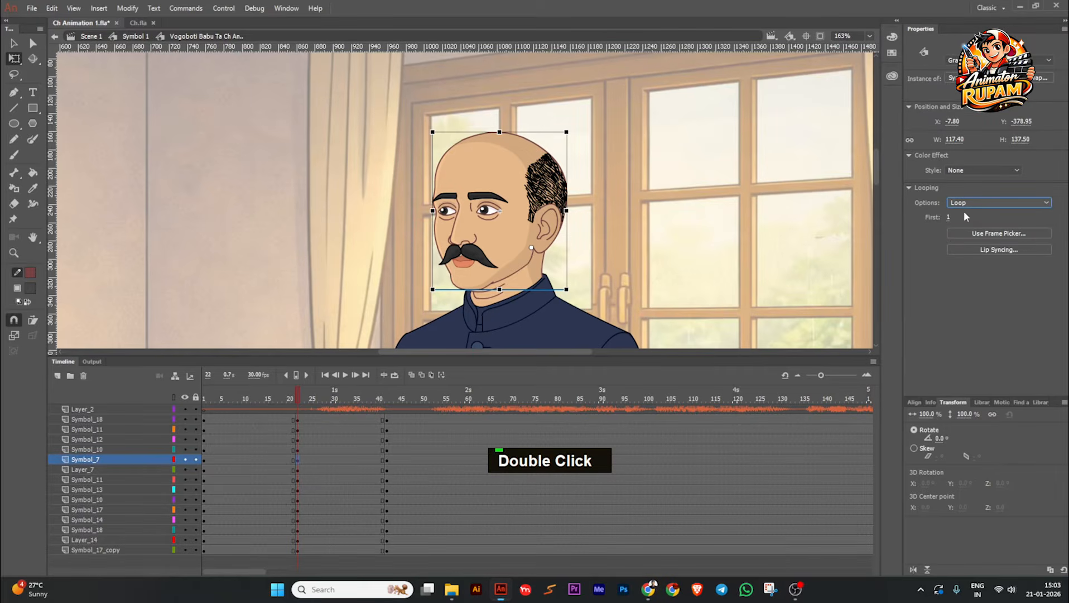
Step: Apply Synchronize Symbols to the head layer's frames across all three keyframes and save the file
{"action": "left_click", "coordinate": [269, 409]}
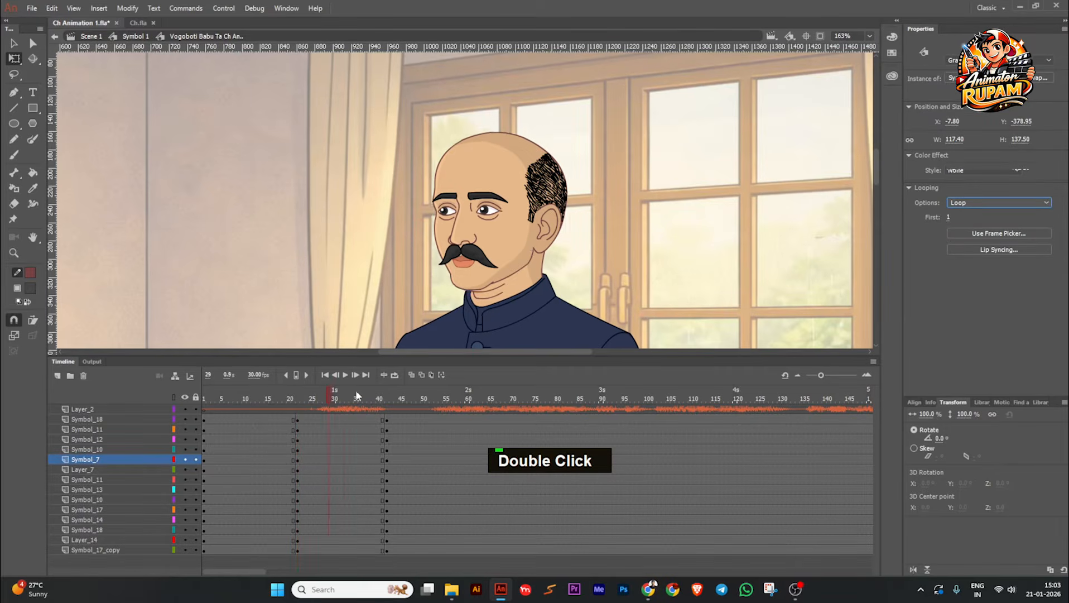
{"action": "left_click", "coordinate": [537, 218]}
{"action": "left_click_drag", "start_coordinate": [431, 462], "coordinate": [205, 459]}
{"action": "right_click", "coordinate": [217, 458]}
{"action": "left_click", "coordinate": [262, 419]}
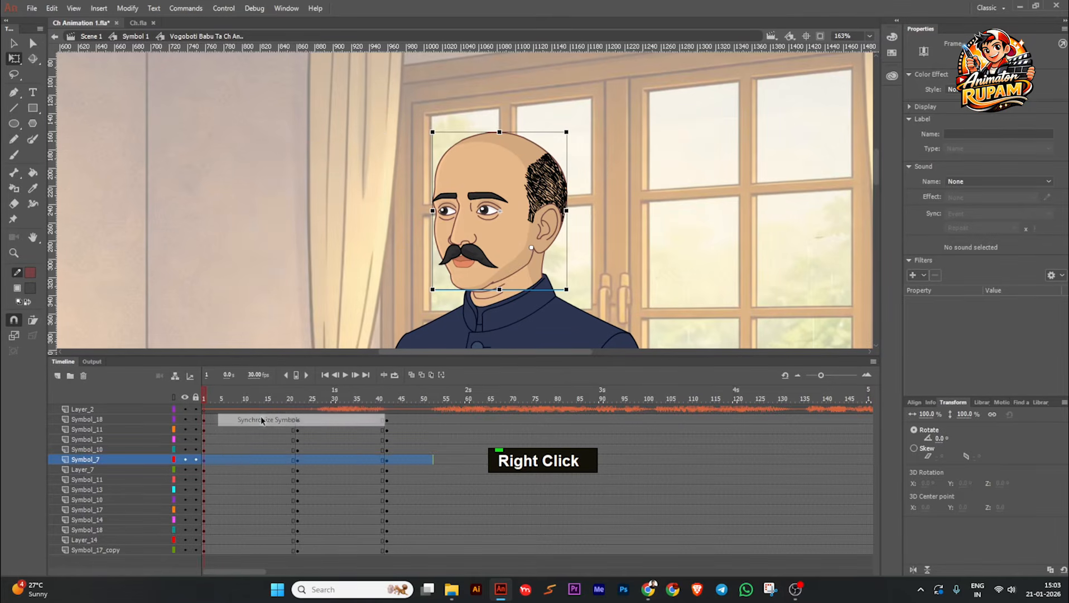
{"action": "left_click", "coordinate": [249, 399]}
{"action": "mouse_move", "coordinate": [251, 400]}
{"action": "left_mouse_down"}
{"action": "mouse_move", "coordinate": [339, 404]}
{"action": "mouse_move", "coordinate": [353, 415]}
{"action": "mouse_move", "coordinate": [236, 410]}
{"action": "left_mouse_up"}
{"action": "scroll", "coordinate": [409, 218], "scroll_direction": "down", "scroll_amount": 2}
{"action": "scroll", "coordinate": [376, 229], "scroll_direction": "down", "scroll_amount": 1}
{"action": "key", "text": "ctrl+s"}
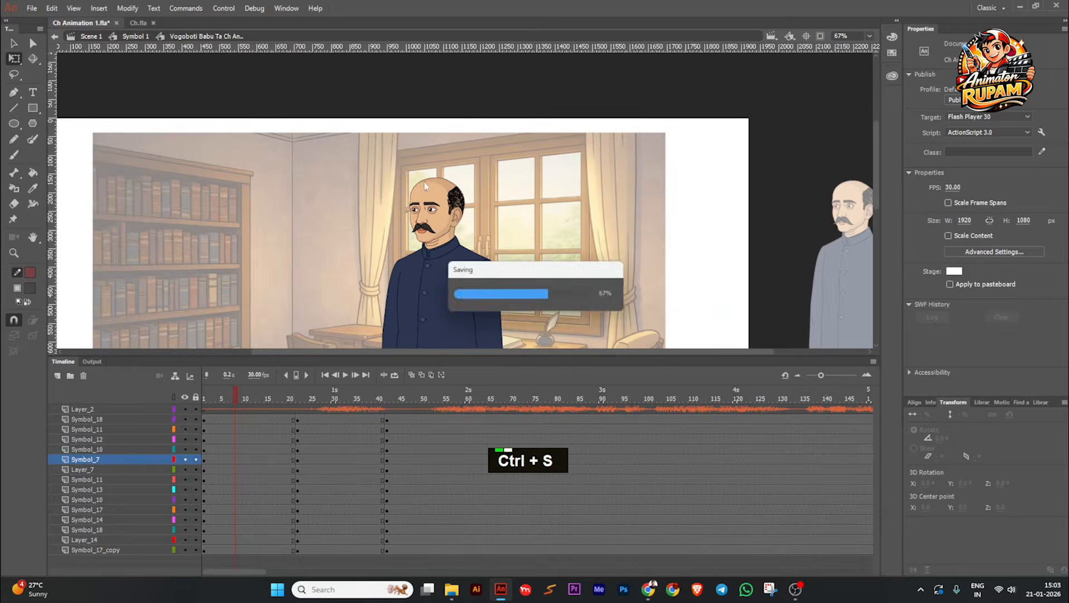
Step: Open the head symbol from frames 8, 1 and 22 to check which frame its inner timeline shows each time
{"action": "scroll", "coordinate": [438, 218], "scroll_direction": "up", "scroll_amount": 3}
{"action": "scroll", "coordinate": [439, 221], "scroll_direction": "down", "scroll_amount": 1}
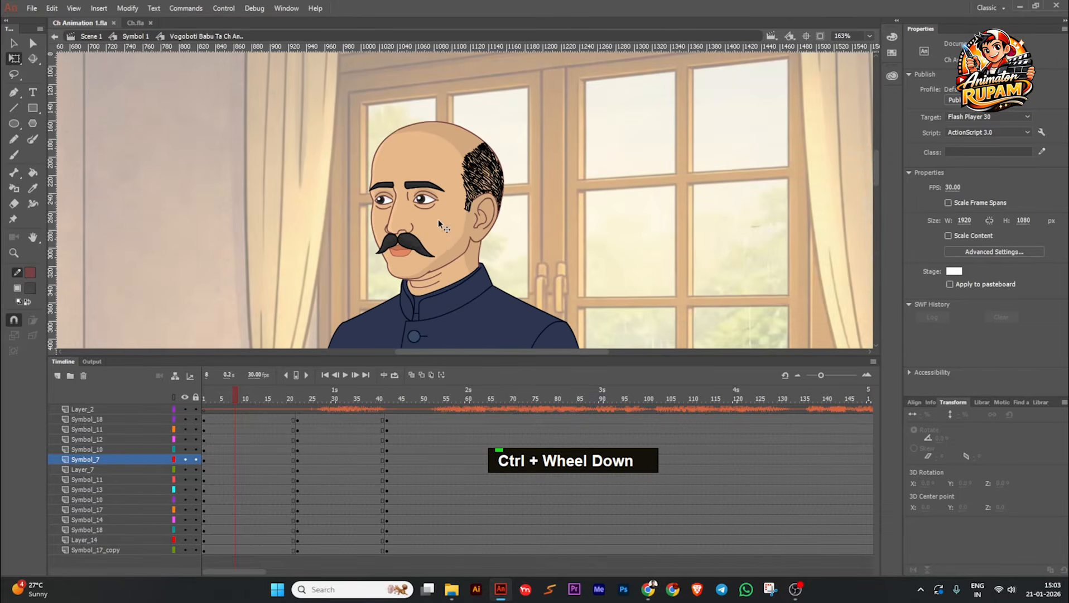
{"action": "left_click", "coordinate": [438, 219]}
{"action": "double_click", "coordinate": [441, 228]}
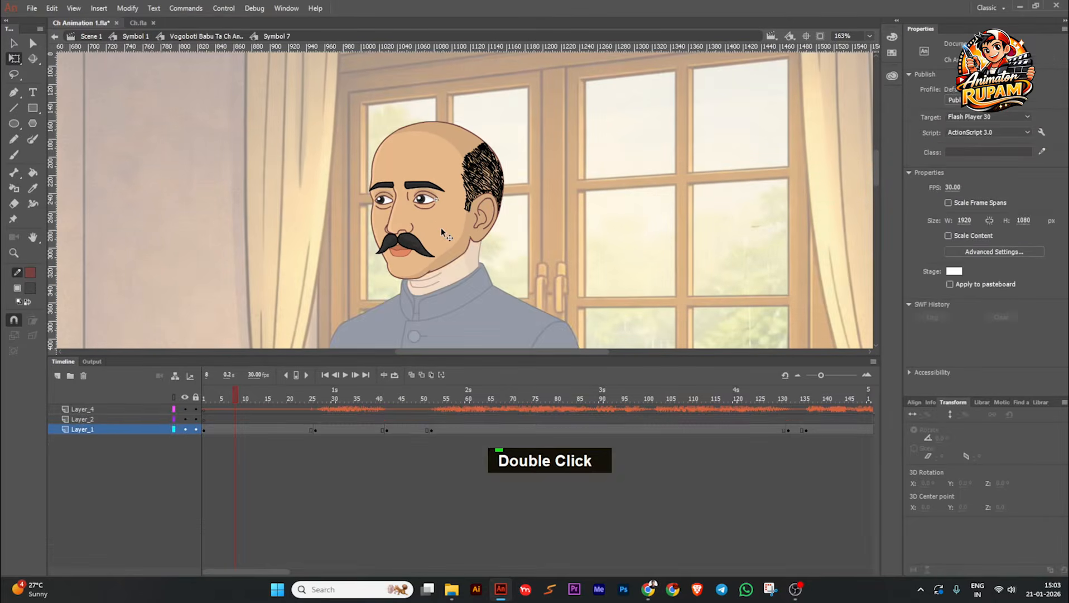
{"action": "double_click", "coordinate": [294, 260]}
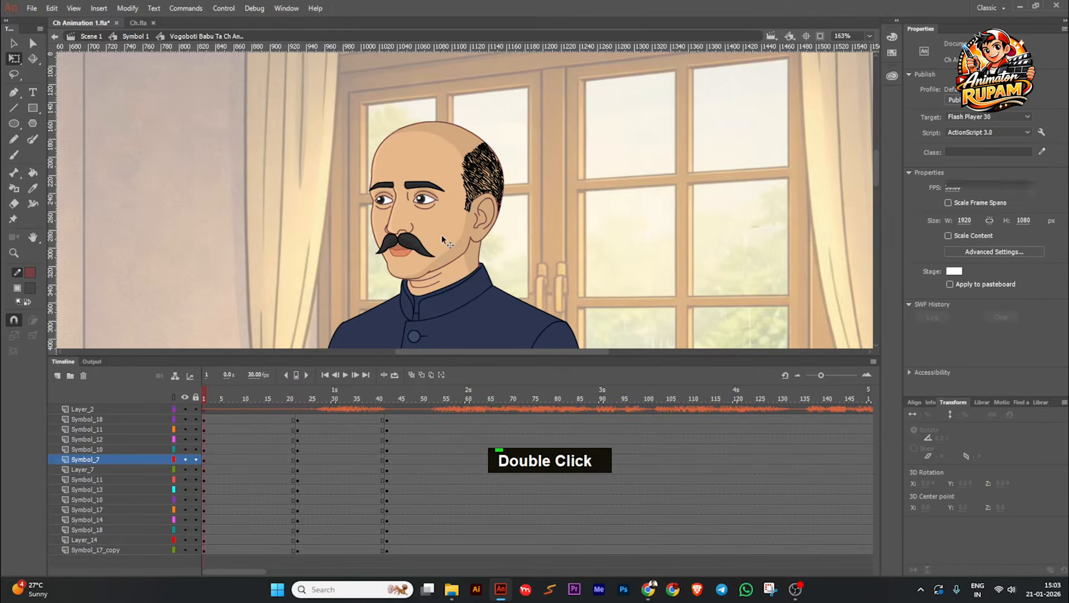
{"action": "double_click", "coordinate": [443, 237]}
{"action": "double_click", "coordinate": [266, 215]}
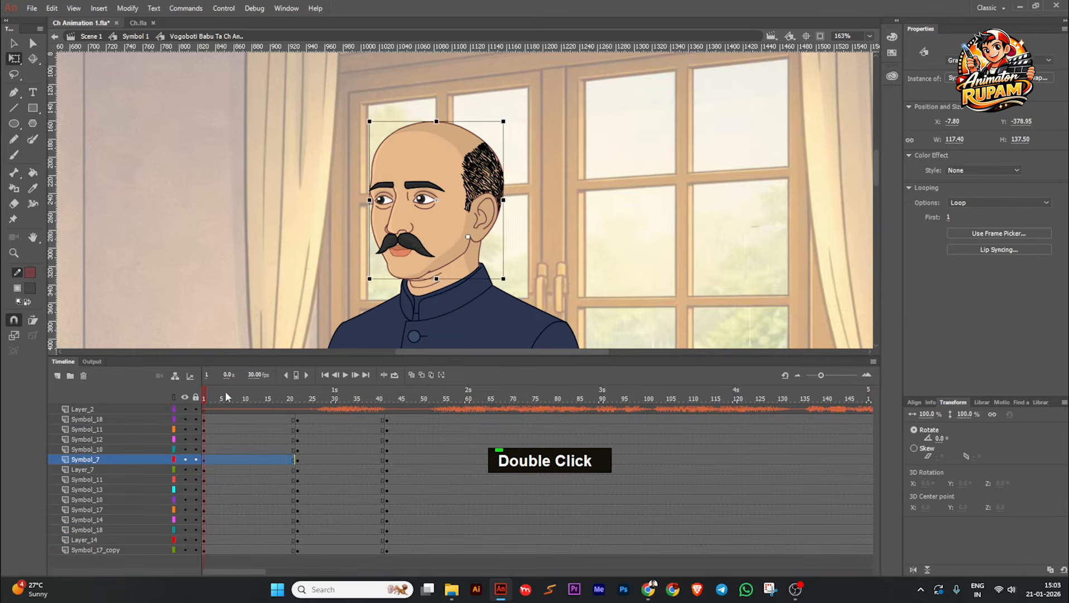
{"action": "left_click", "coordinate": [297, 398]}
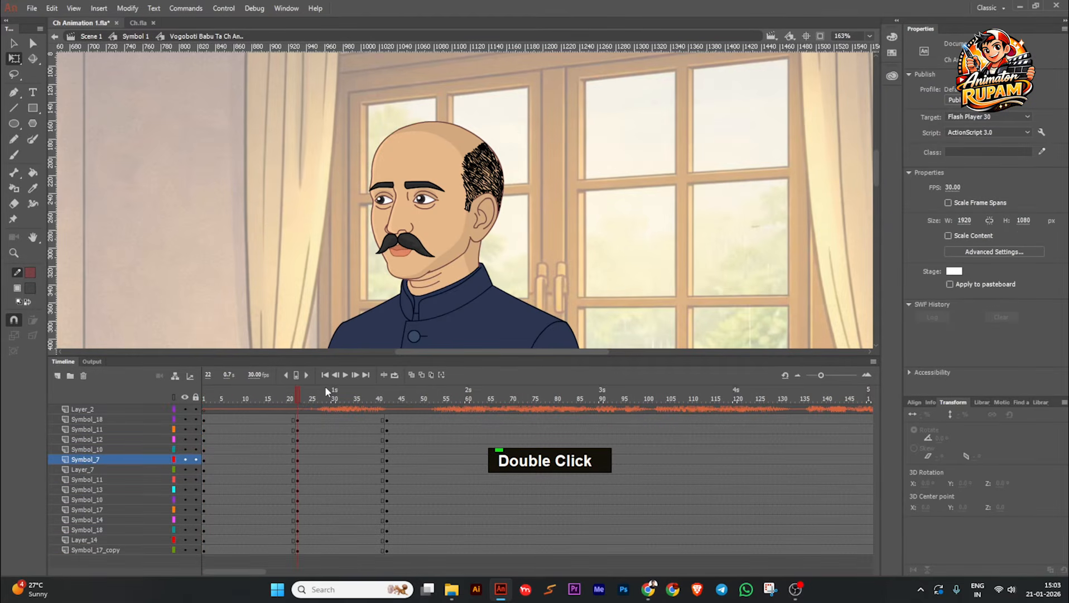
{"action": "double_click", "coordinate": [441, 254]}
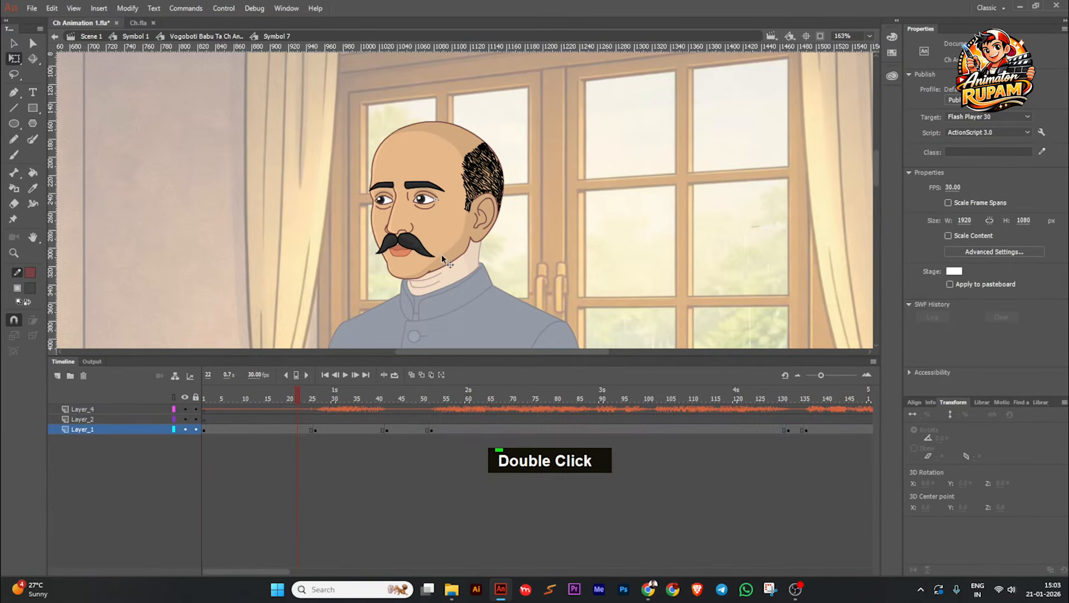
{"action": "double_click", "coordinate": [556, 239]}
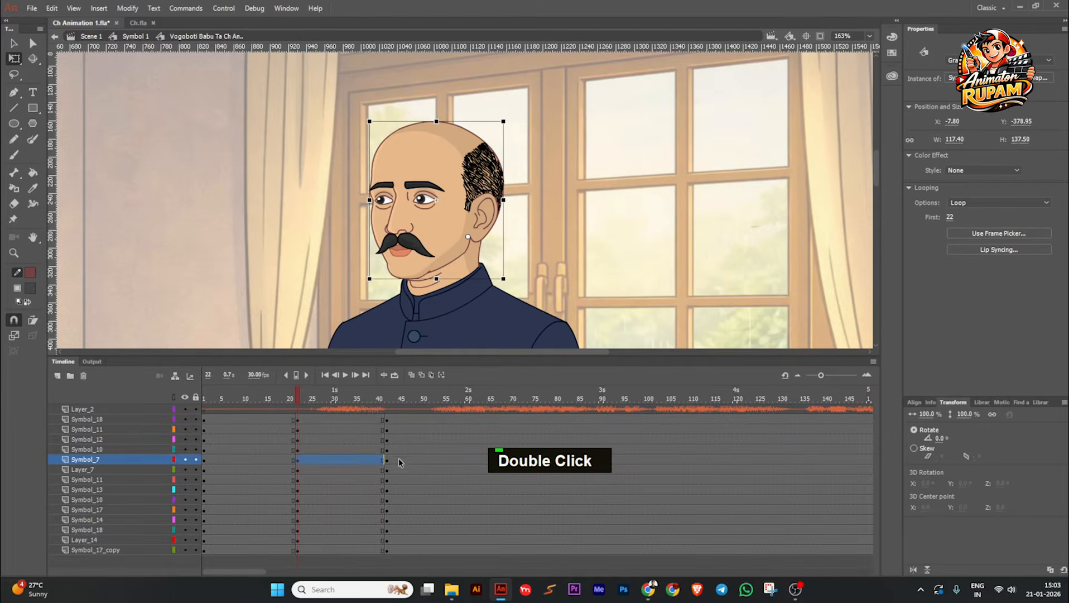
Step: Reapply Synchronize Symbols to the head layer from frame 1 to just past frame 42 and save
{"action": "left_click_drag", "start_coordinate": [398, 461], "coordinate": [204, 460]}
{"action": "right_click", "coordinate": [232, 456]}
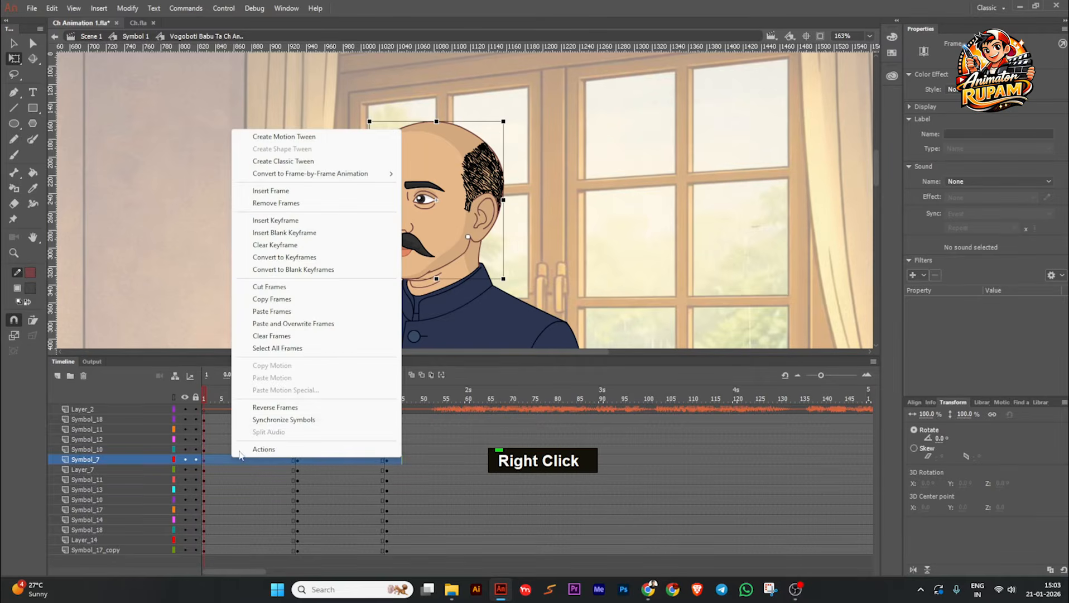
{"action": "left_click", "coordinate": [267, 420]}
{"action": "left_click", "coordinate": [223, 276]}
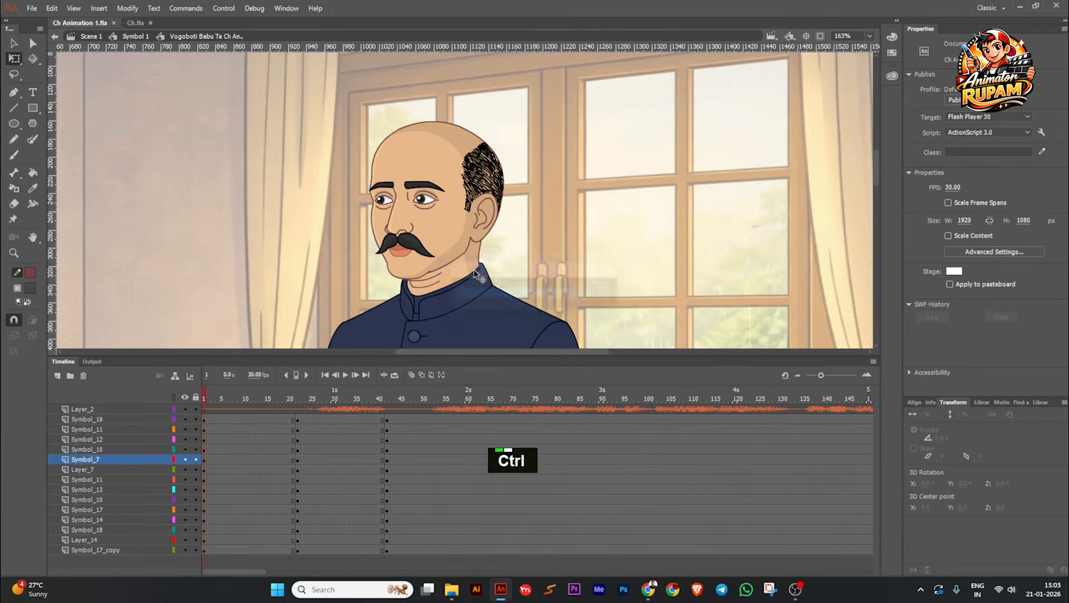
Step: Try classic tweens between the frame 22 and frame 42 poses on all character layers from Symbol_18 to Symbol_17_copy
{"action": "scroll", "coordinate": [475, 251], "scroll_direction": "down", "scroll_amount": 3}
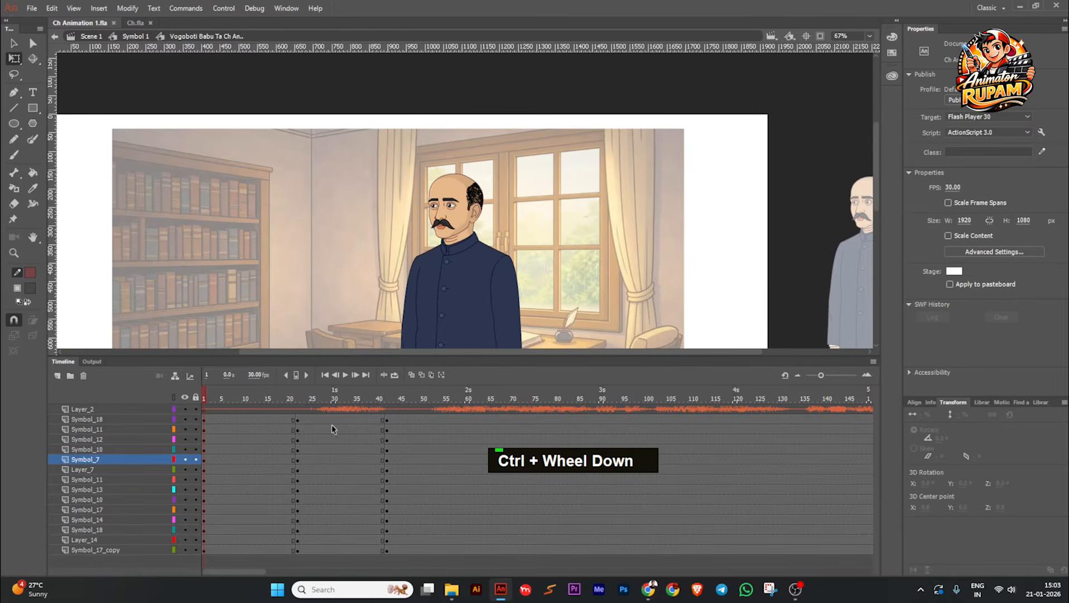
{"action": "left_click_drag", "start_coordinate": [212, 393], "coordinate": [460, 424]}
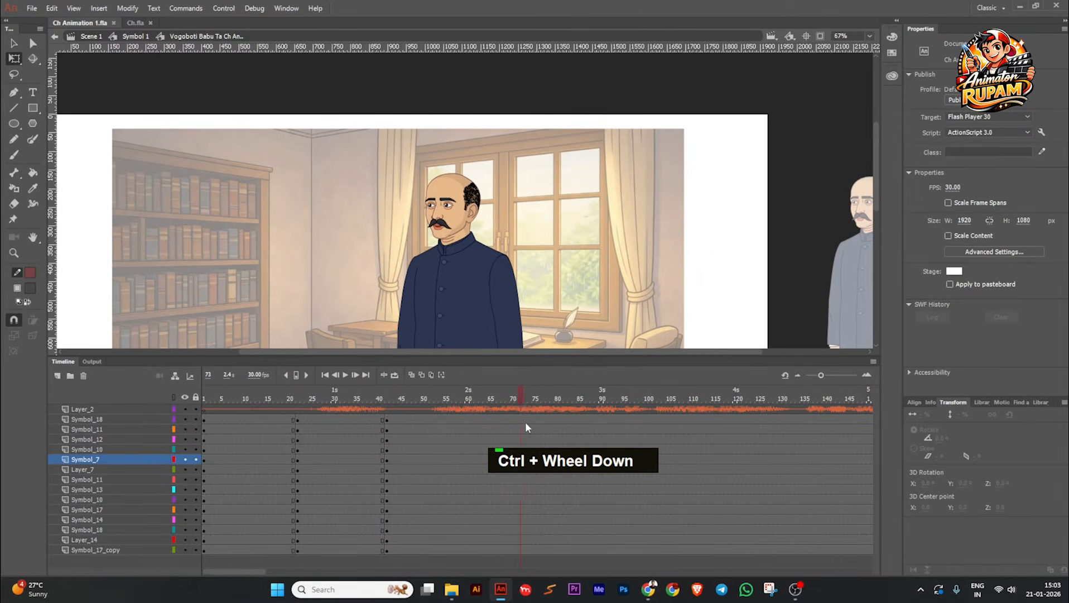
{"action": "left_click_drag", "start_coordinate": [526, 423], "coordinate": [231, 429]}
{"action": "left_click_drag", "start_coordinate": [316, 420], "coordinate": [347, 571]}
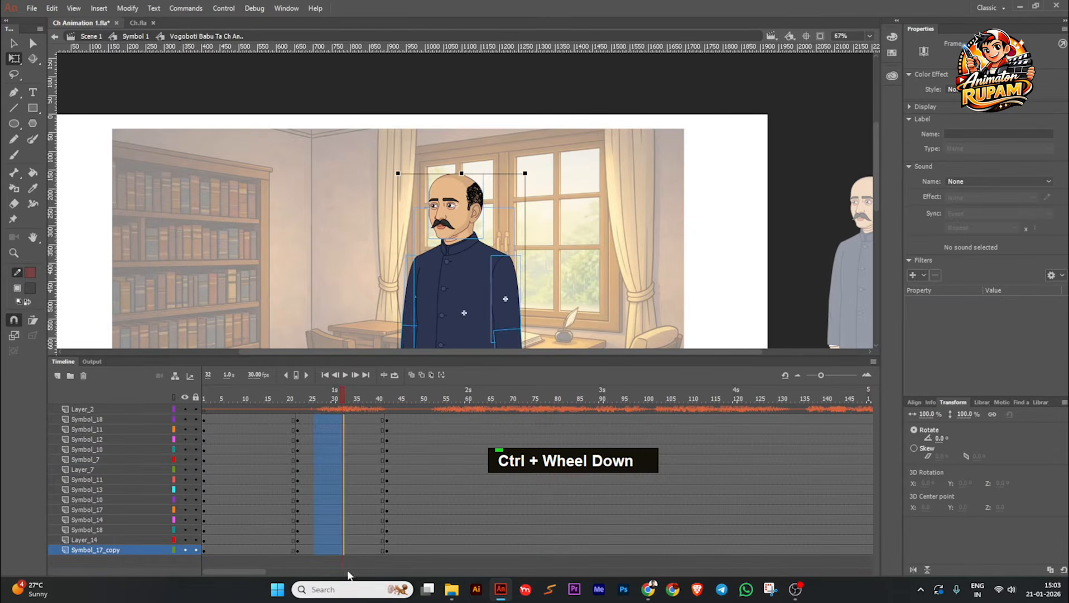
{"action": "key", "text": "grave"}
{"action": "left_click_drag", "start_coordinate": [347, 398], "coordinate": [315, 419]}
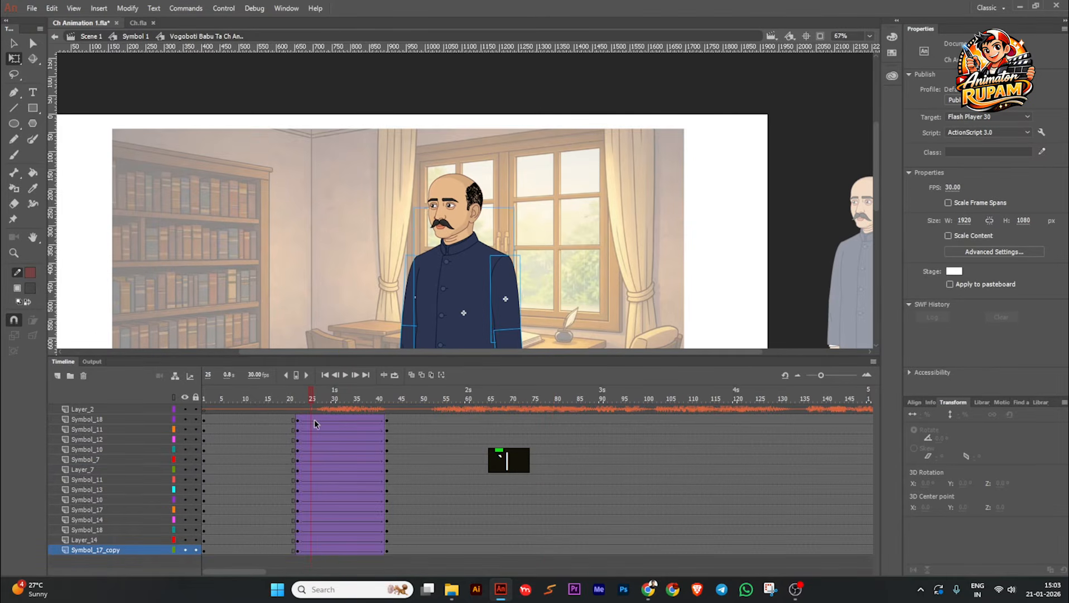
{"action": "left_click", "coordinate": [336, 542]}
{"action": "left_click_drag", "start_coordinate": [315, 419], "coordinate": [329, 555]}
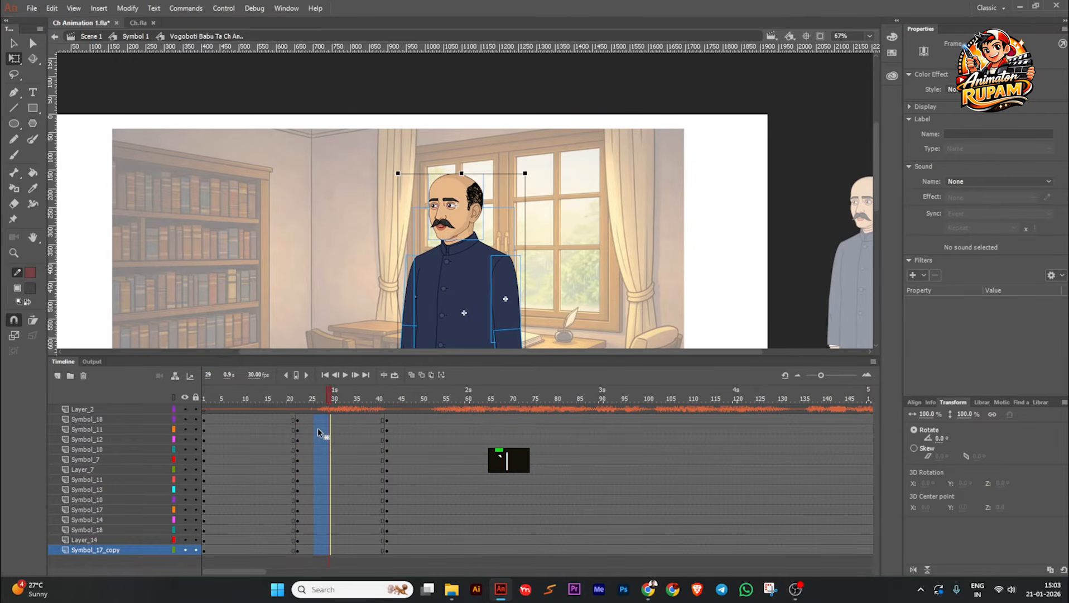
{"action": "key", "text": "grave"}
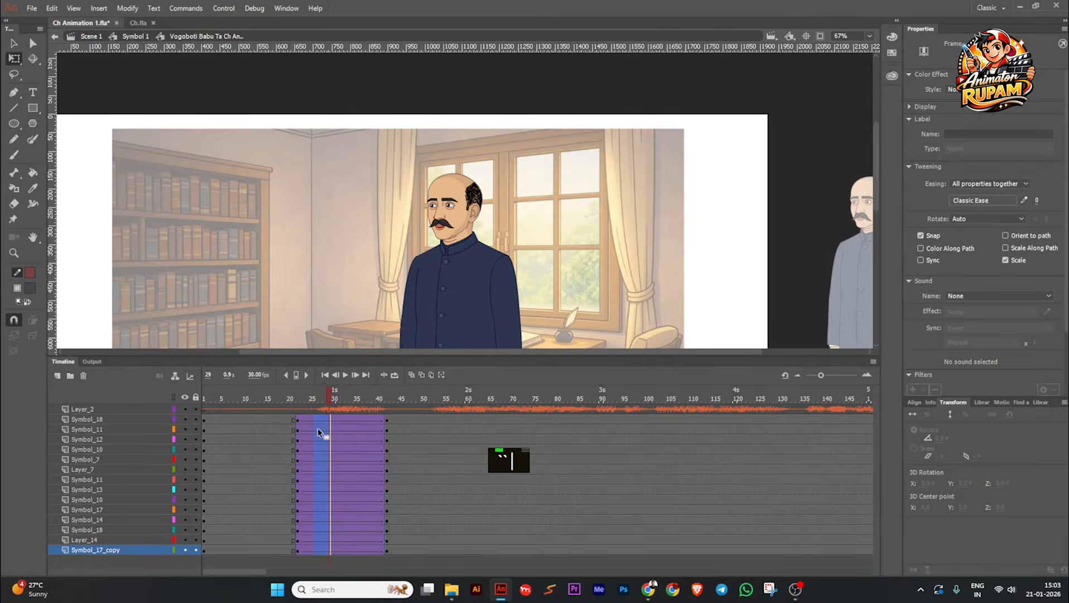
Step: Create classic tweens between frames 22 and 42 on every character layer and save the file
{"action": "right_click", "coordinate": [318, 429]}
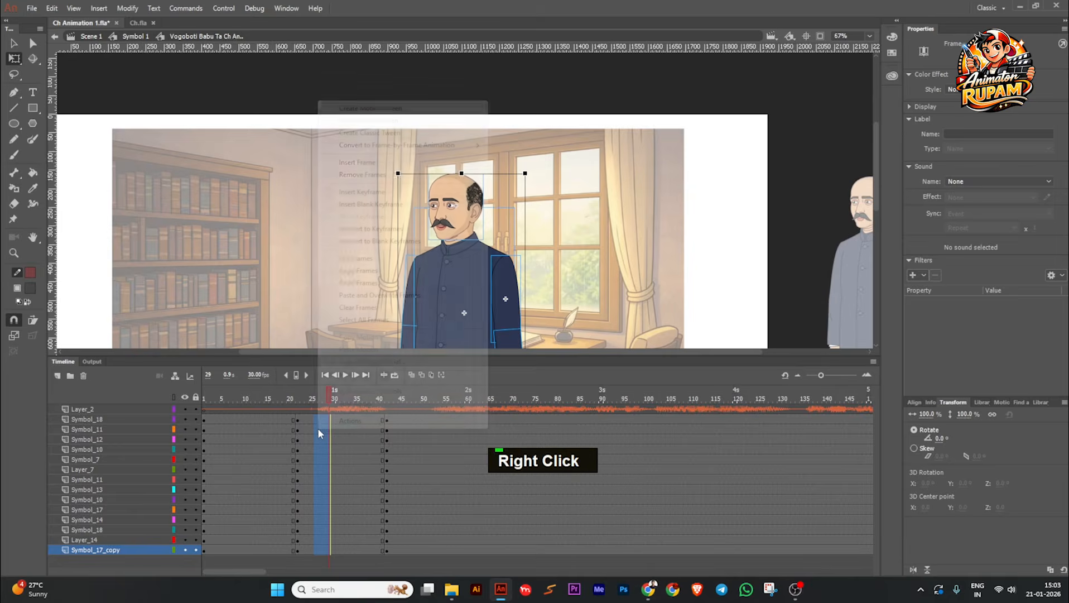
{"action": "left_click", "coordinate": [378, 133]}
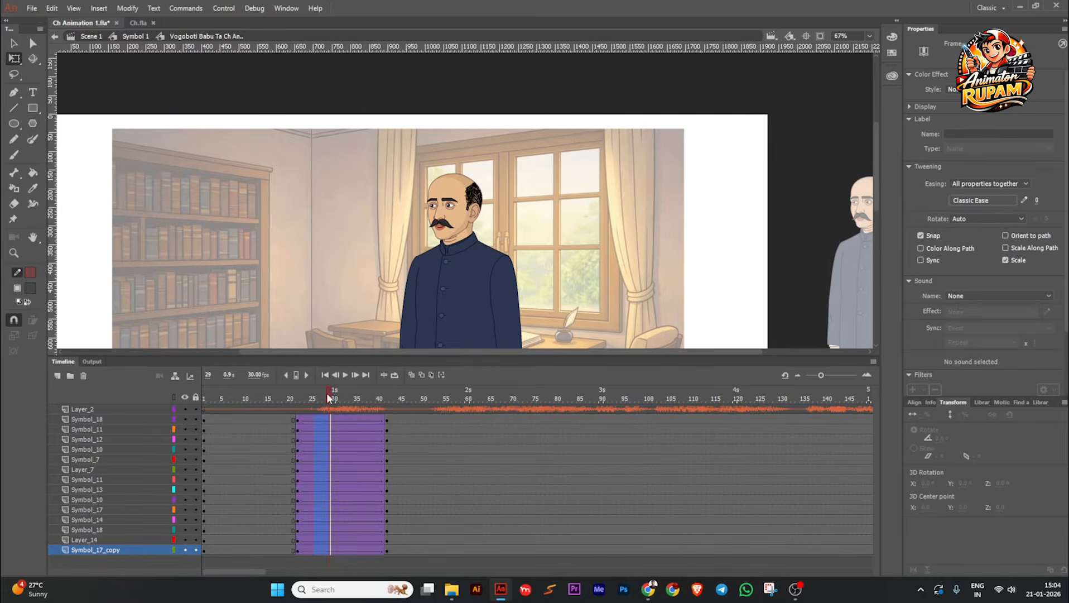
{"action": "mouse_move", "coordinate": [329, 398]}
{"action": "left_mouse_down"}
{"action": "mouse_move", "coordinate": [301, 393]}
{"action": "mouse_move", "coordinate": [316, 397]}
{"action": "left_mouse_up"}
{"action": "key", "text": "ctrl+s"}
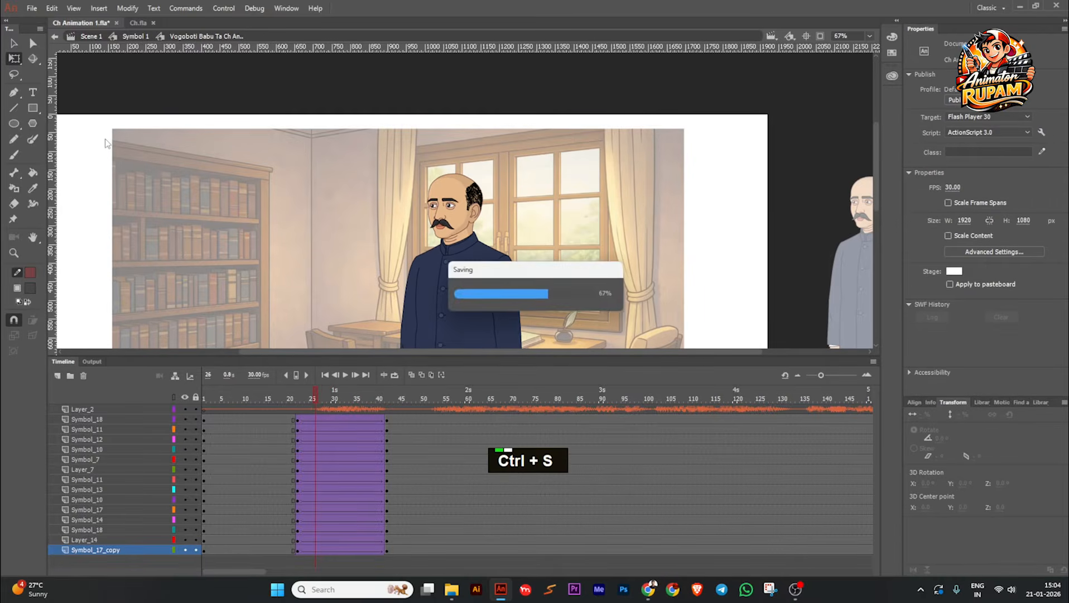
{"action": "left_click", "coordinate": [54, 11]}
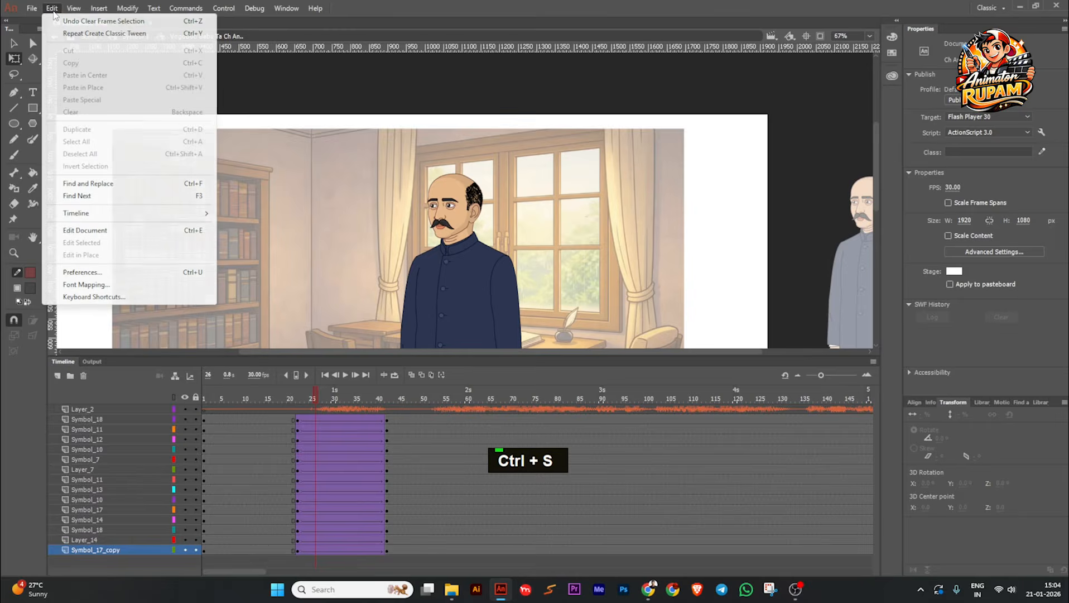
{"action": "left_click", "coordinate": [105, 272]}
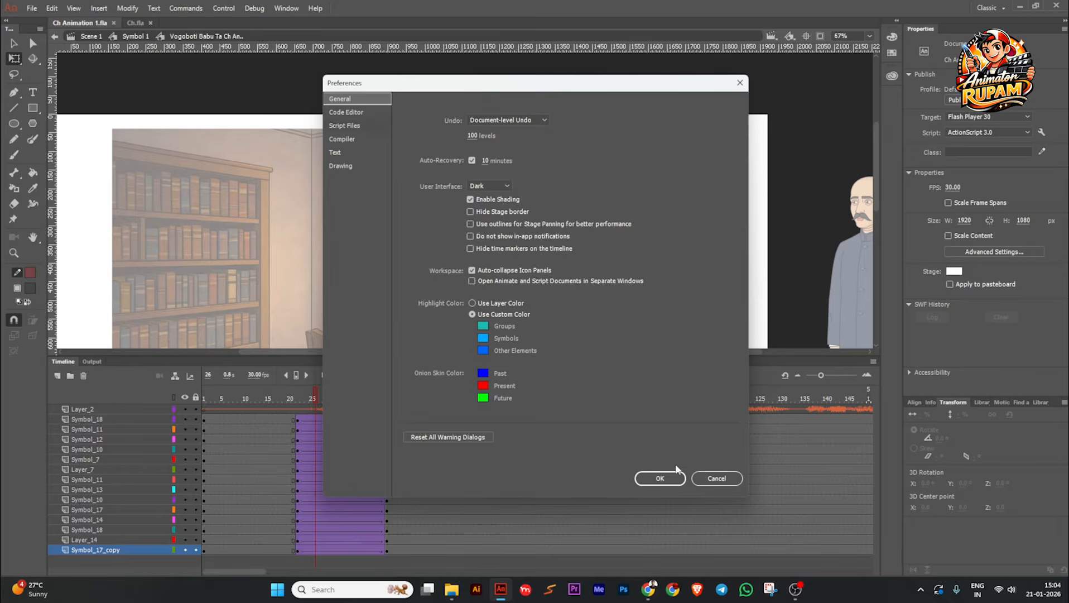
{"action": "left_click", "coordinate": [711, 476]}
Step: Search the keyboard shortcut commands for "class" to find the Classic Tween entry
{"action": "left_click", "coordinate": [51, 7]}
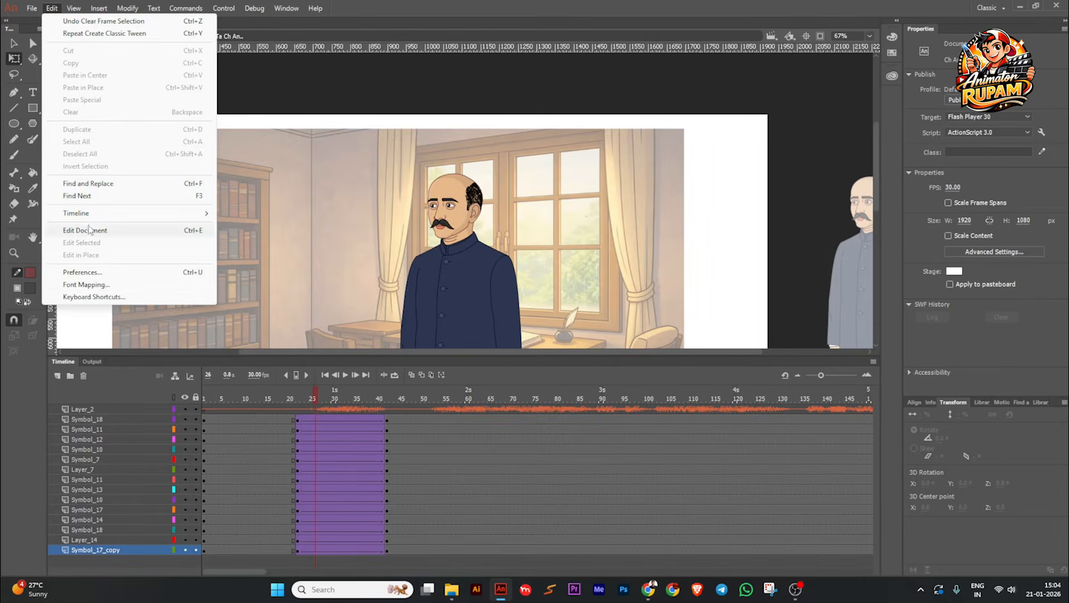
{"action": "left_click", "coordinate": [92, 297]}
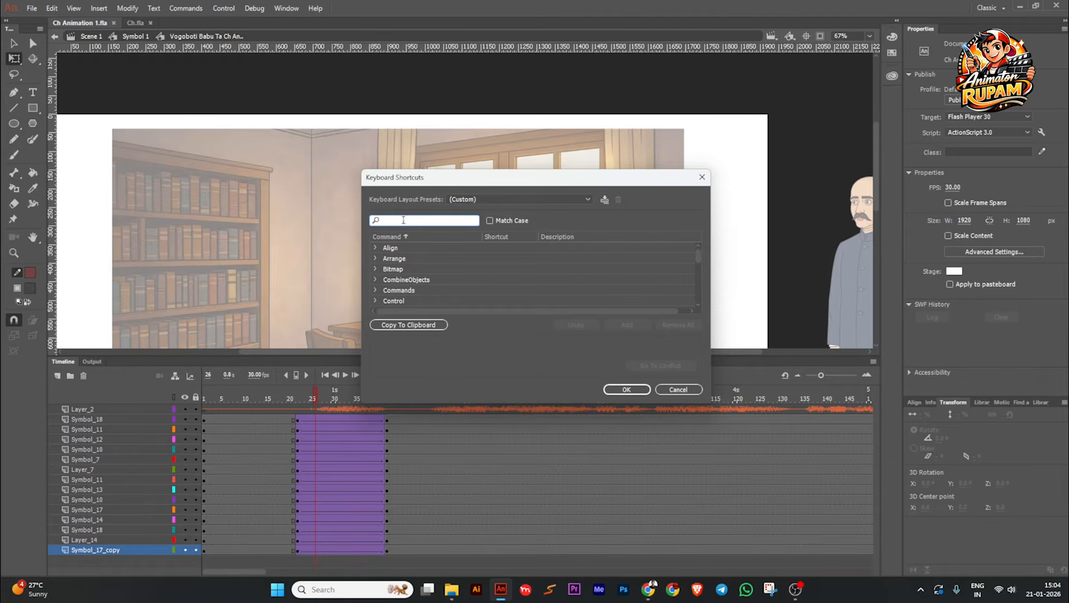
{"action": "type", "text": "class"}
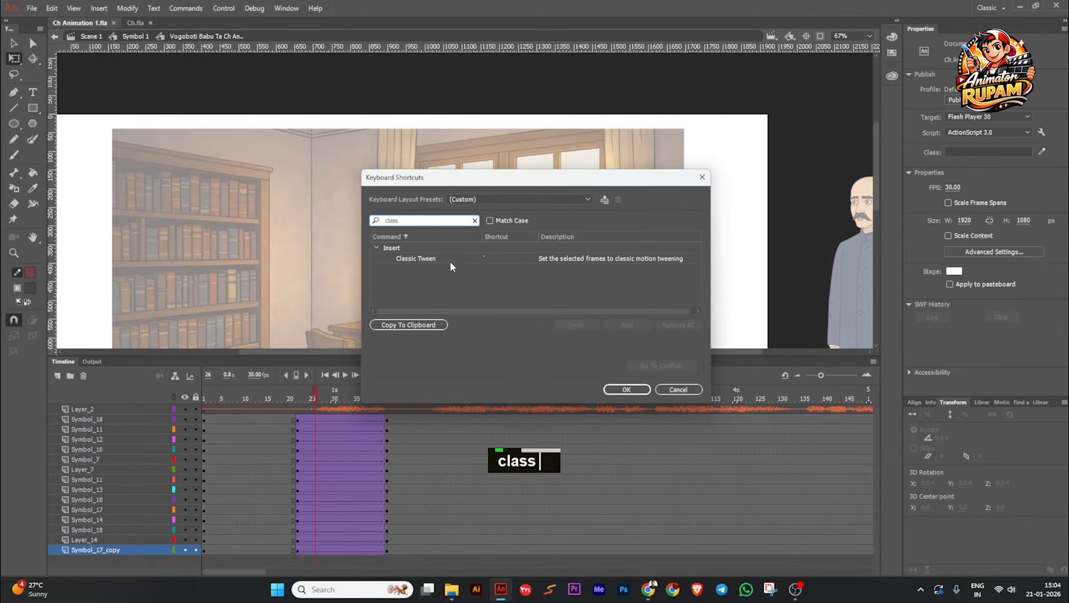
Step: Check the key assigned to Classic Tween, accept the keyboard shortcuts and save the file
{"action": "left_click", "coordinate": [492, 258]}
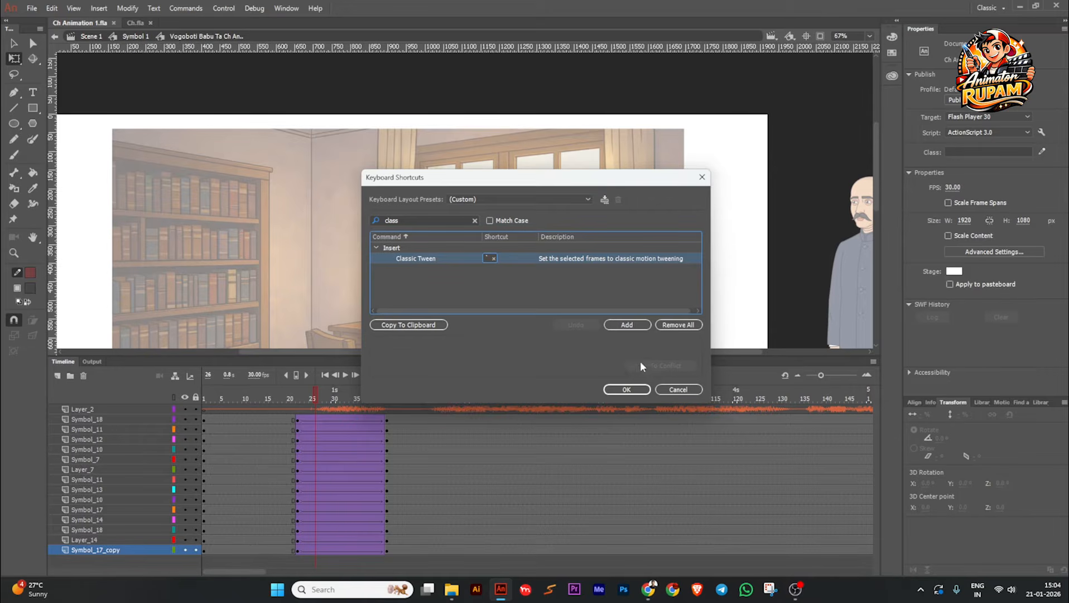
{"action": "left_click", "coordinate": [642, 389]}
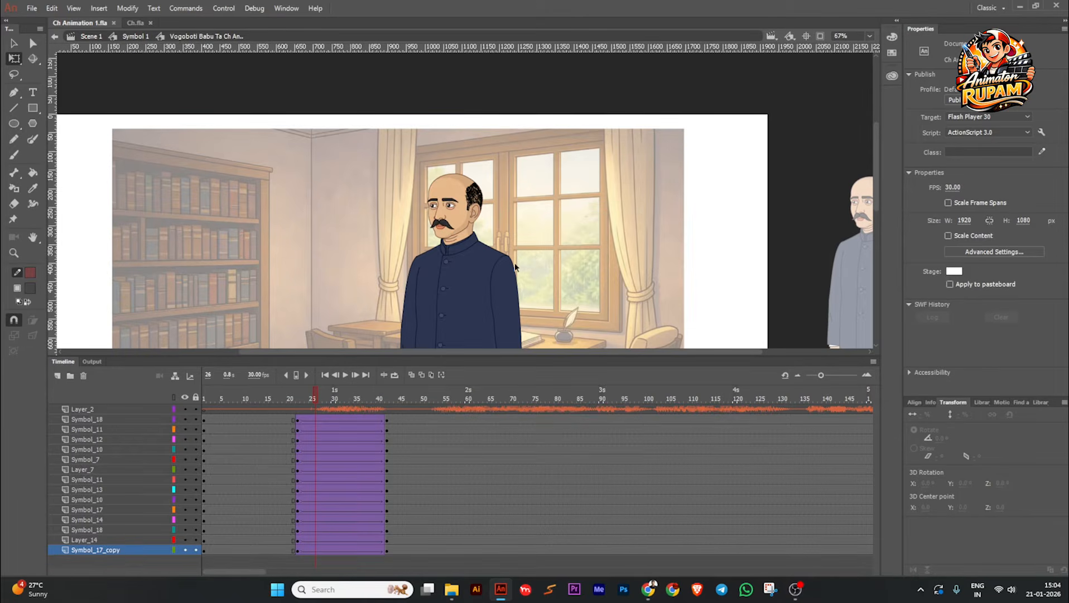
{"action": "scroll", "coordinate": [511, 218], "scroll_direction": "down", "scroll_amount": 1, "text": "ctrl"}
{"action": "left_click_drag", "start_coordinate": [513, 237], "coordinate": [496, 216]}
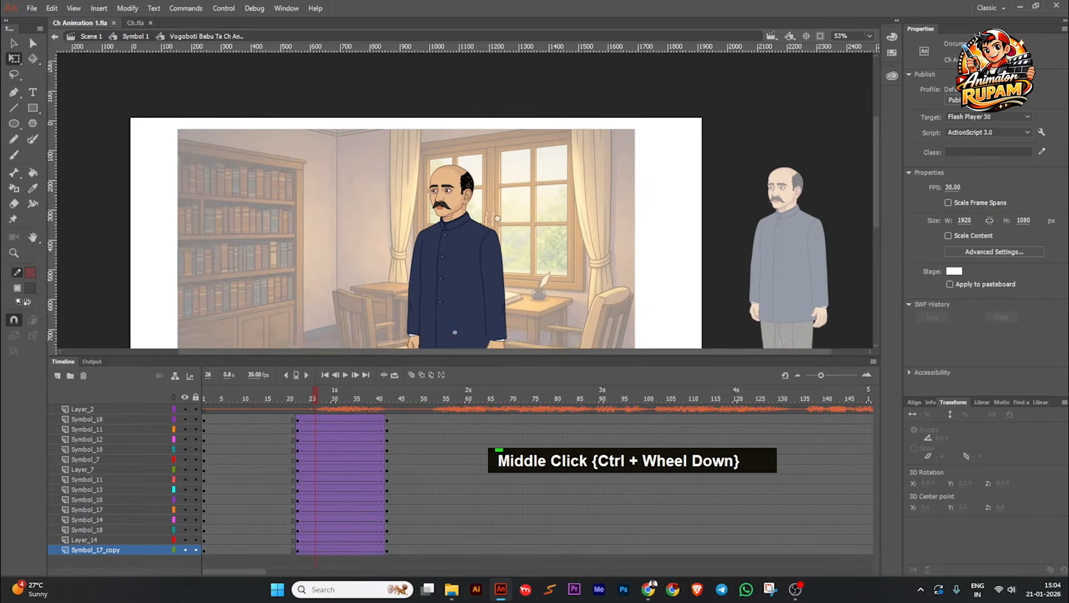
{"action": "key", "text": "ctrl+s"}
Step: Scrub and play back the tweened pose change between frames 22 and 42, saving the file
{"action": "left_click_drag", "start_coordinate": [323, 397], "coordinate": [409, 397]}
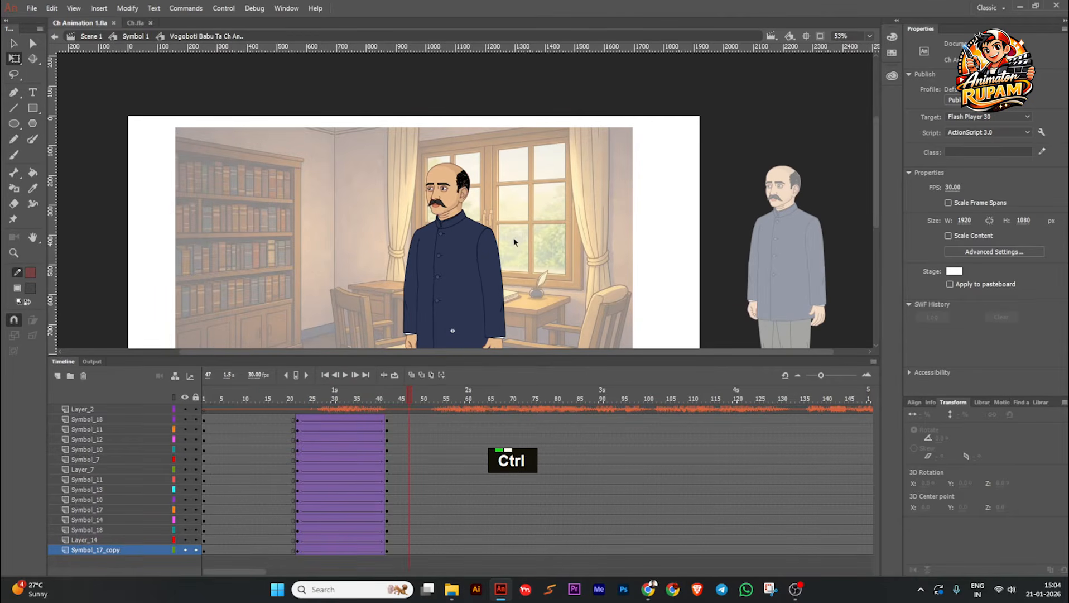
{"action": "scroll", "coordinate": [514, 238], "scroll_direction": "down", "scroll_amount": 1}
{"action": "left_click_drag", "start_coordinate": [532, 274], "coordinate": [529, 234]}
{"action": "scroll", "coordinate": [526, 242], "scroll_direction": "up", "scroll_amount": 1}
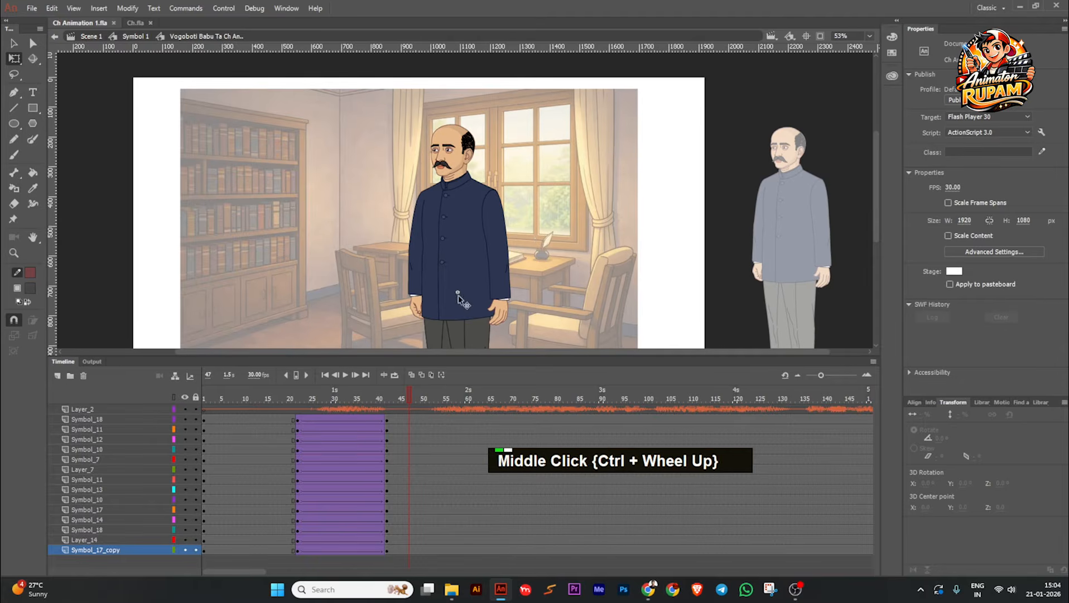
{"action": "key", "text": "ctrl+s"}
{"action": "left_click_drag", "start_coordinate": [388, 396], "coordinate": [265, 415]}
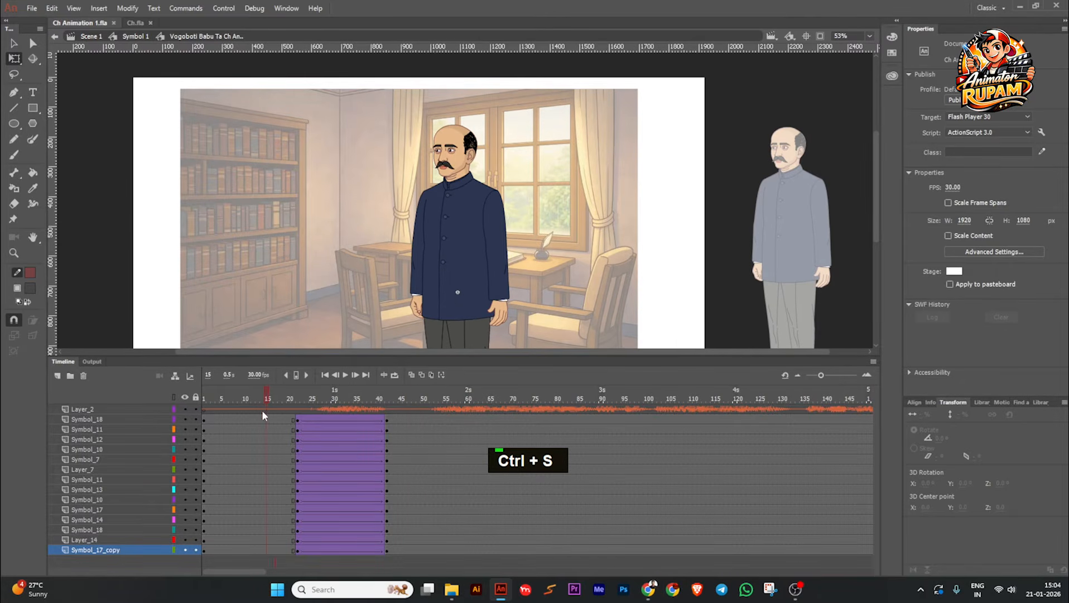
{"action": "key", "text": "ctrl+s"}
{"action": "left_click", "coordinate": [346, 378]}
{"action": "left_click", "coordinate": [346, 378]}
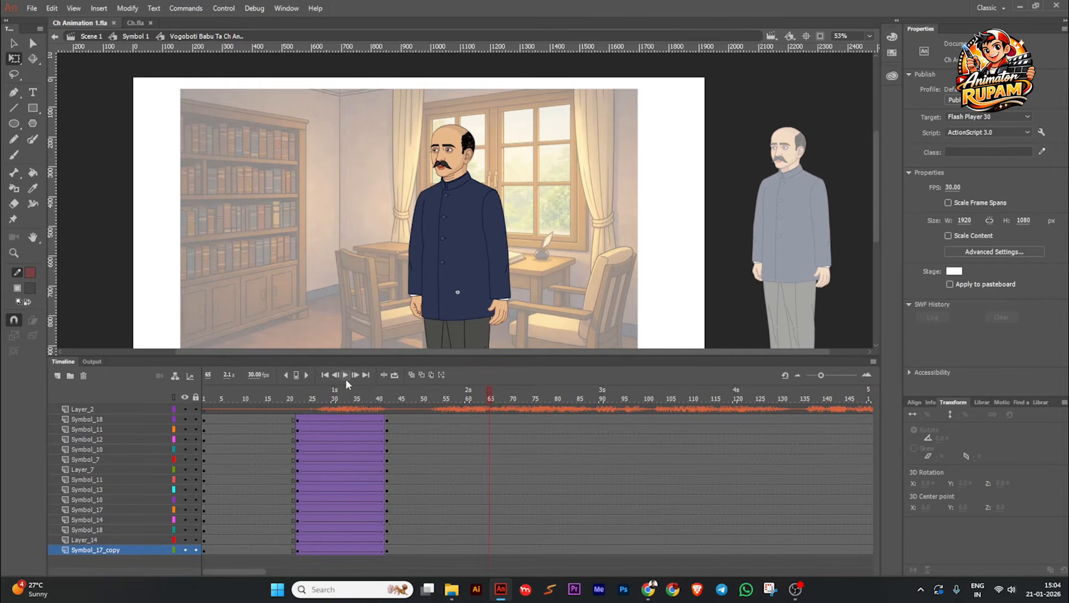
Step: Insert keyframes at frames 51 and 71 on every character layer from Symbol_18 to Symbol_17_copy
{"action": "left_click_drag", "start_coordinate": [440, 402], "coordinate": [426, 556]}
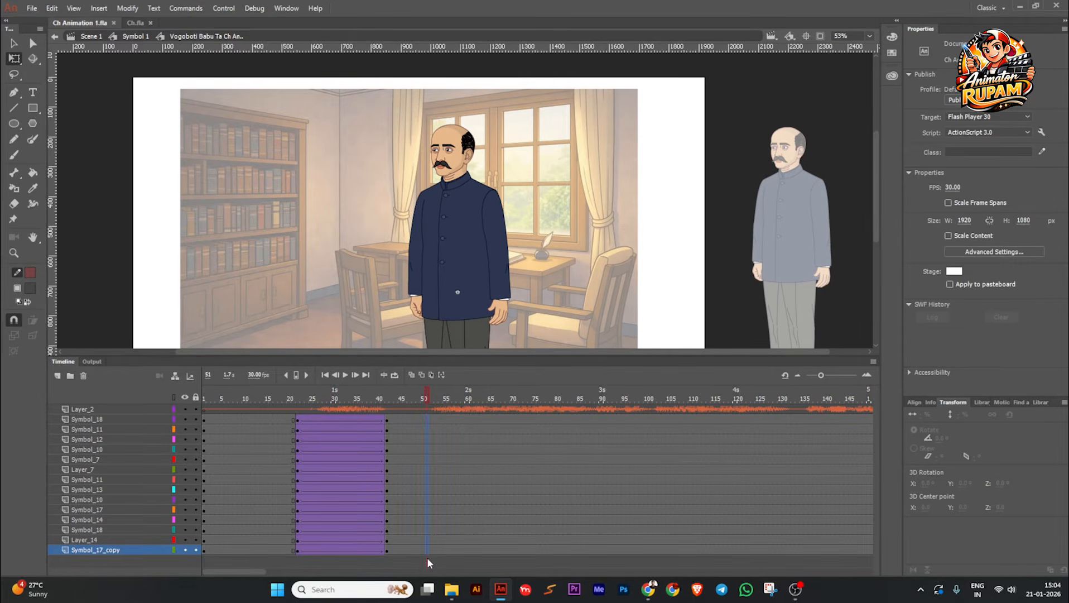
{"action": "key", "text": "F6"}
{"action": "left_click_drag", "start_coordinate": [431, 410], "coordinate": [514, 420]}
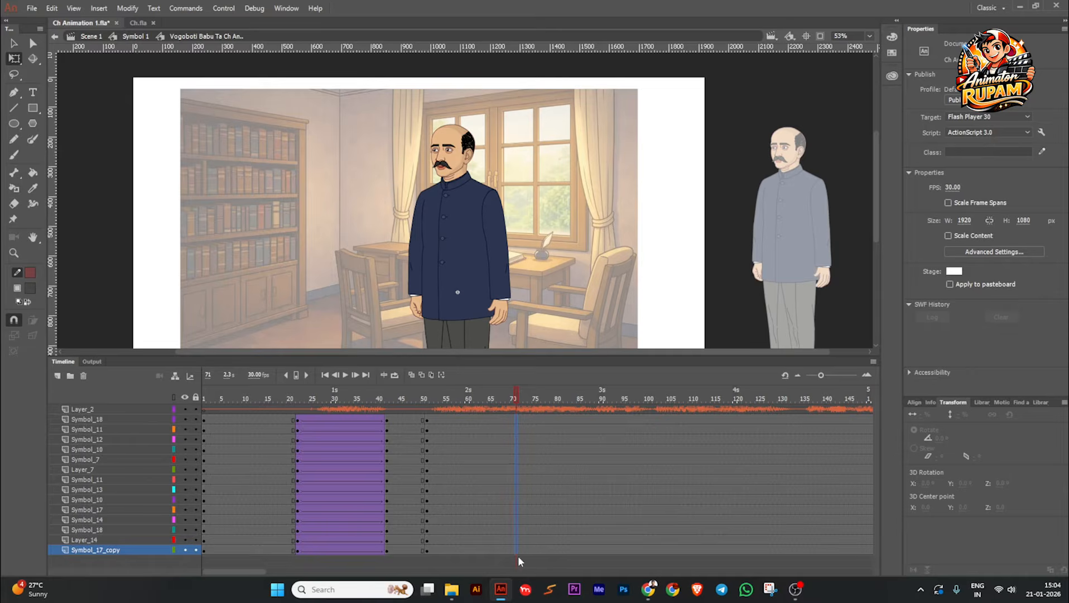
{"action": "key", "text": "F6"}
Step: Select the upper body parts at frame 71, set their pivot near the coat's lower edge and rotate them slightly clockwise
{"action": "left_click_drag", "start_coordinate": [515, 400], "coordinate": [425, 412]}
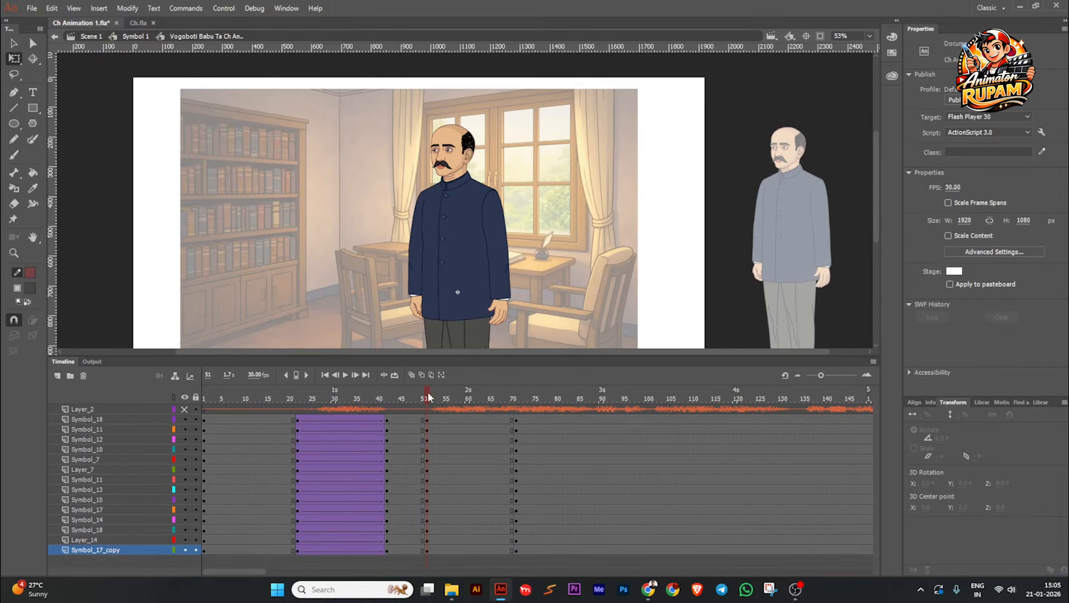
{"action": "left_click_drag", "start_coordinate": [429, 396], "coordinate": [515, 399]}
{"action": "left_click_drag", "start_coordinate": [430, 408], "coordinate": [430, 408]}
{"action": "key", "text": "ctrl"}
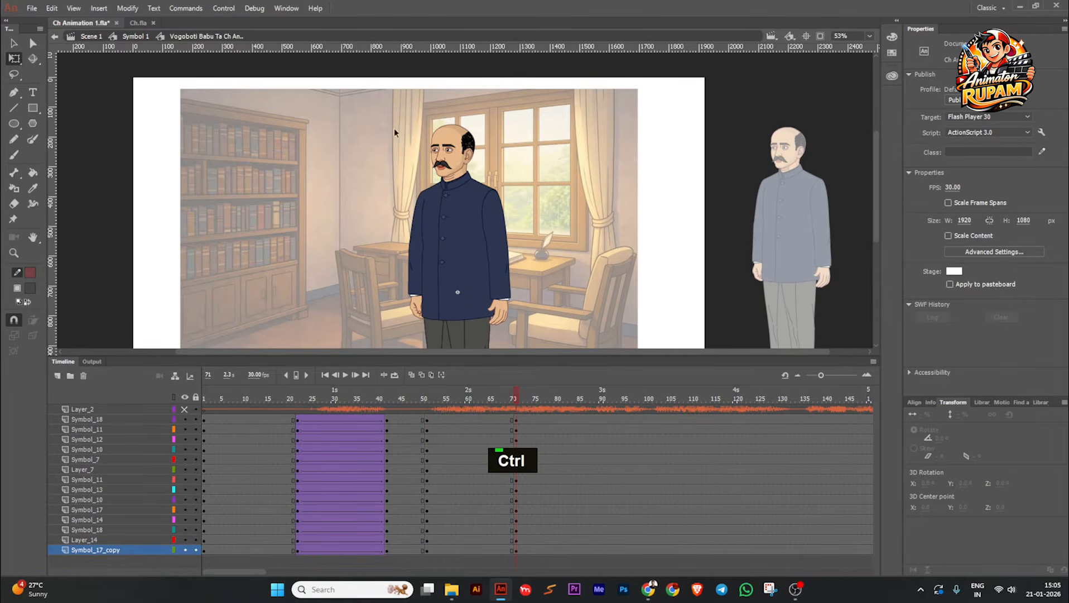
{"action": "left_click", "coordinate": [509, 262]}
{"action": "scroll", "coordinate": [518, 264], "scroll_direction": "down", "scroll_amount": 2}
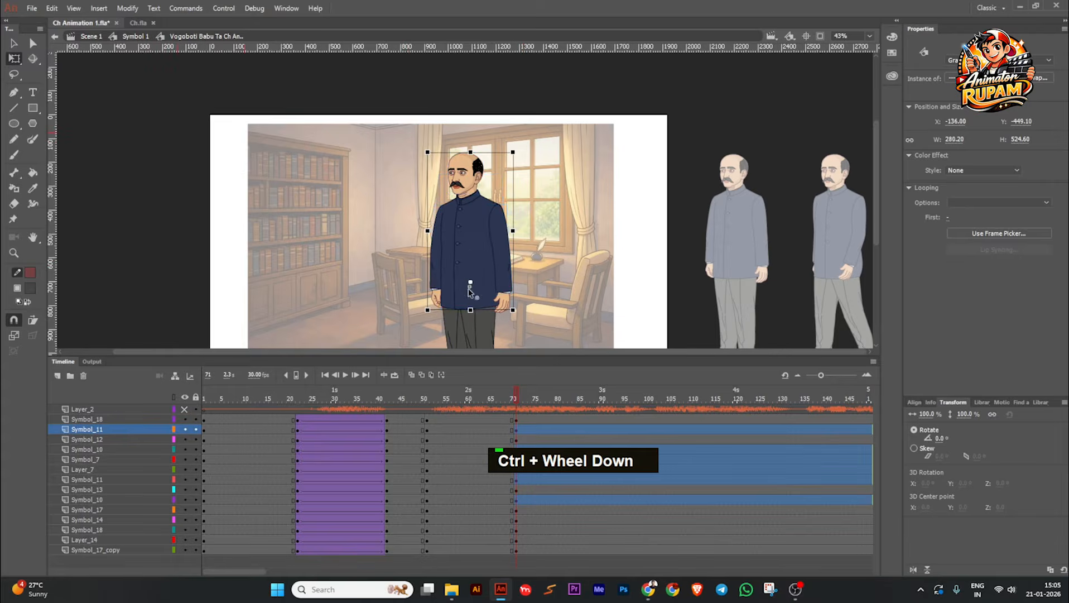
{"action": "scroll", "coordinate": [468, 296], "scroll_direction": "up", "scroll_amount": 3}
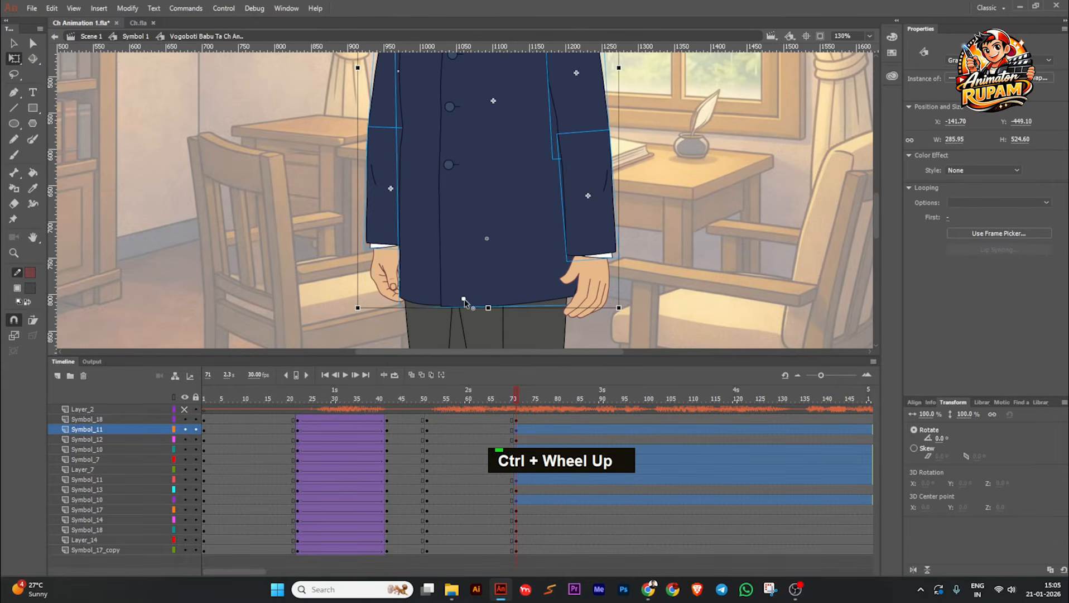
{"action": "scroll", "coordinate": [476, 304], "scroll_direction": "down", "scroll_amount": 3}
{"action": "scroll", "coordinate": [542, 116], "scroll_direction": "up", "scroll_amount": 3}
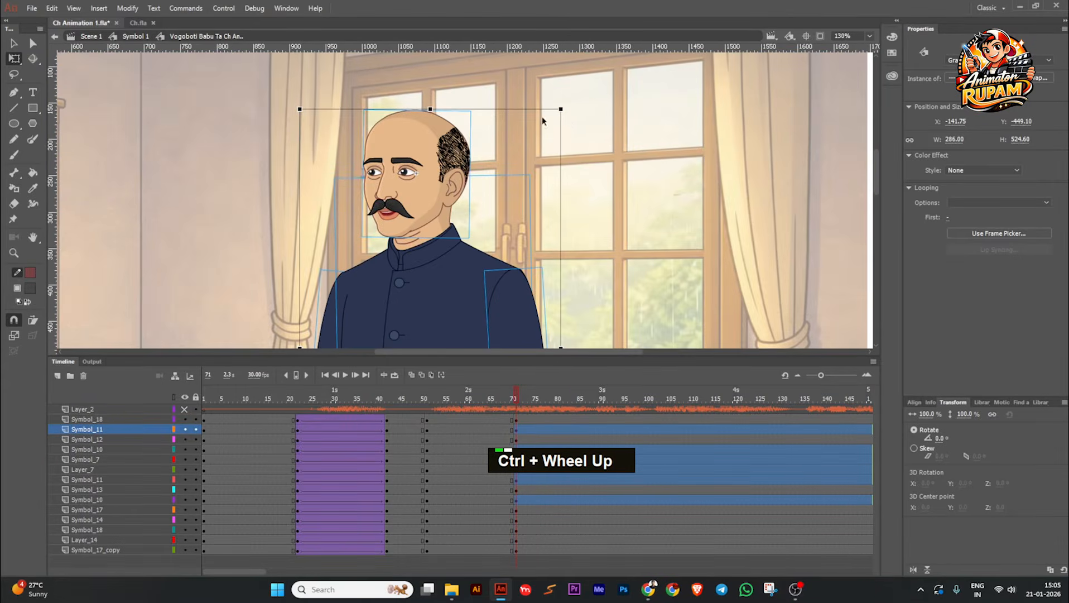
{"action": "left_click_drag", "start_coordinate": [568, 113], "coordinate": [577, 116]}
{"action": "left_click", "coordinate": [513, 149]}
Step: Rotate the head symbol at frame 71 counterclockwise to about -2.5°
{"action": "left_click", "coordinate": [462, 150]}
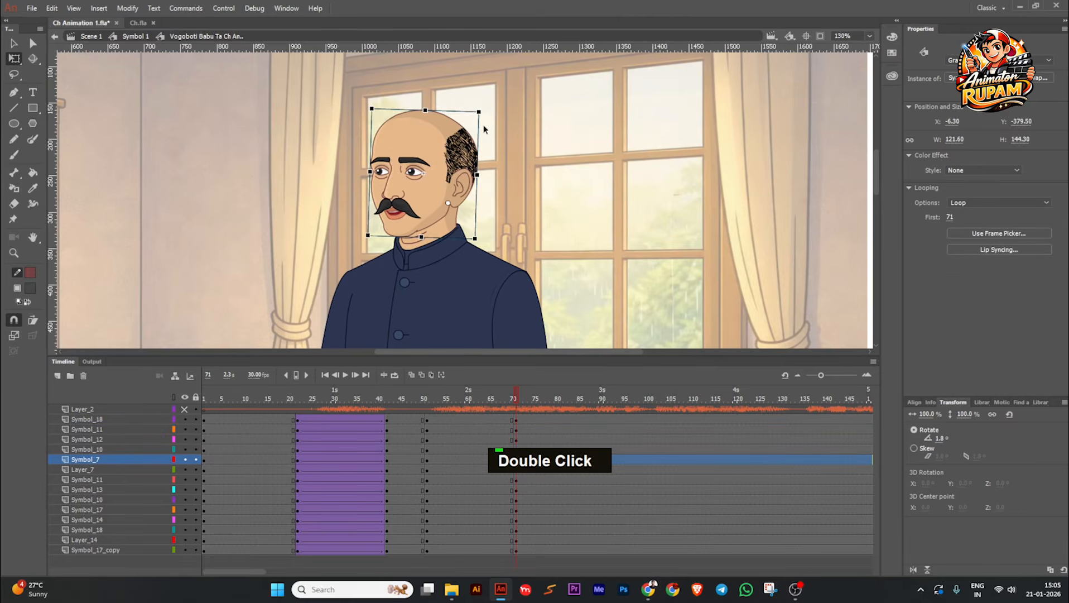
{"action": "left_click_drag", "start_coordinate": [483, 111], "coordinate": [479, 106]}
{"action": "scroll", "coordinate": [492, 125], "scroll_direction": "down", "scroll_amount": 1}
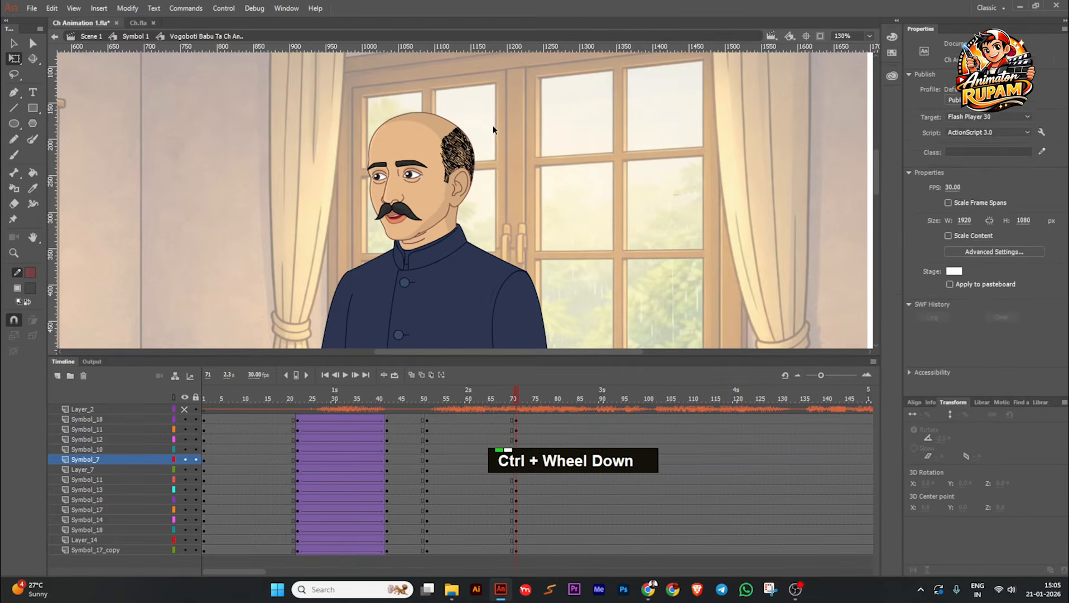
{"action": "scroll", "coordinate": [463, 133], "scroll_direction": "up", "scroll_amount": 4}
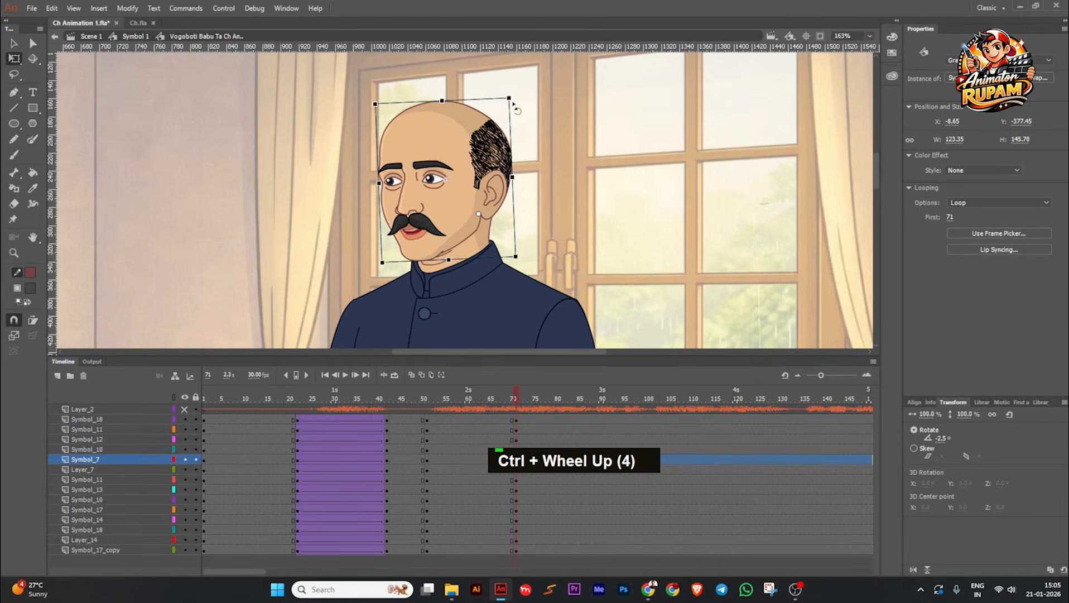
{"action": "scroll", "coordinate": [515, 108], "scroll_direction": "down", "scroll_amount": 3}
{"action": "left_click", "coordinate": [525, 143], "text": "ctrl"}
Step: Bend the arm nearer the window at frame 71 so its hand is raised in front of the chest
{"action": "scroll", "coordinate": [525, 144], "scroll_direction": "down", "scroll_amount": 2}
{"action": "middle_click", "coordinate": [560, 208]}
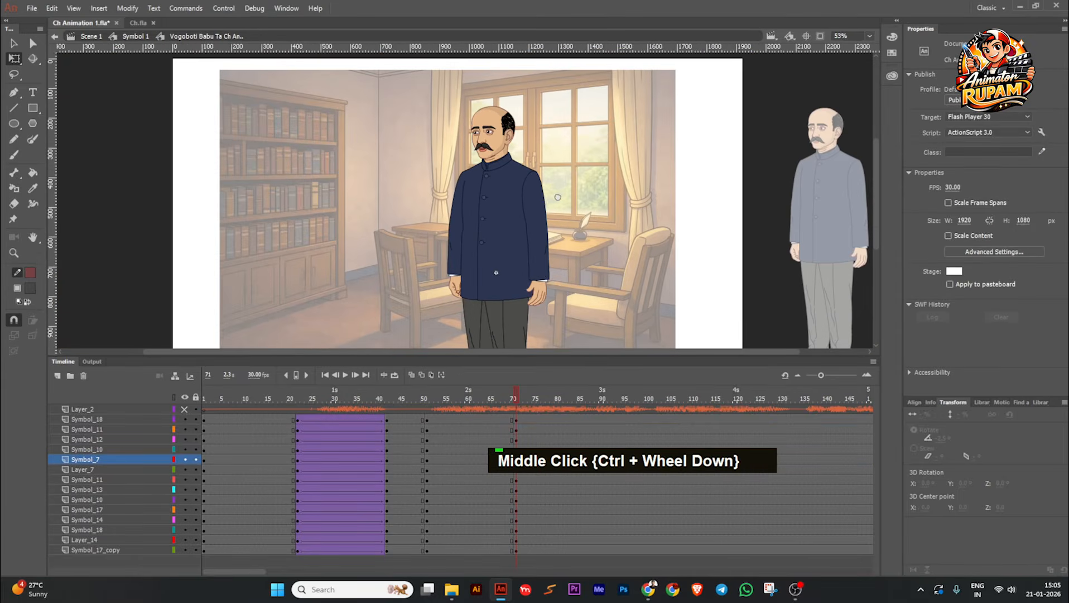
{"action": "left_click", "coordinate": [542, 278]}
{"action": "left_click_drag", "start_coordinate": [559, 293], "coordinate": [500, 221]}
{"action": "left_click", "coordinate": [579, 228]}
{"action": "scroll", "coordinate": [527, 202], "scroll_direction": "up", "scroll_amount": 2}
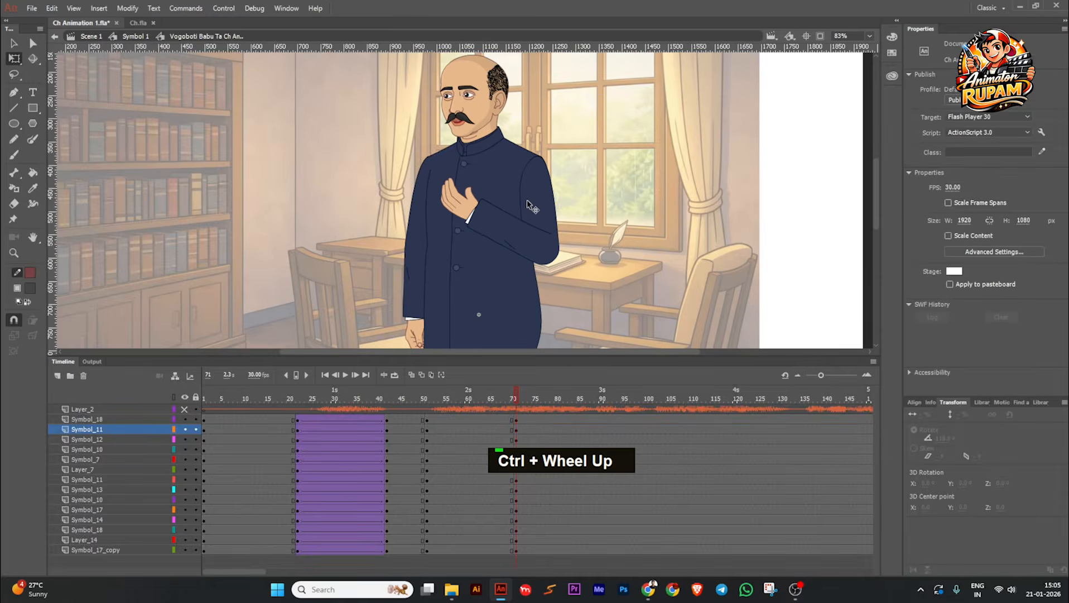
Step: Rotate the hanging arm's forearm slightly outward at frame 71 and compare the pose with the preceding frames
{"action": "scroll", "coordinate": [451, 250], "scroll_direction": "down", "scroll_amount": 1}
{"action": "left_click", "coordinate": [424, 285]}
{"action": "scroll", "coordinate": [417, 314], "scroll_direction": "up", "scroll_amount": 2}
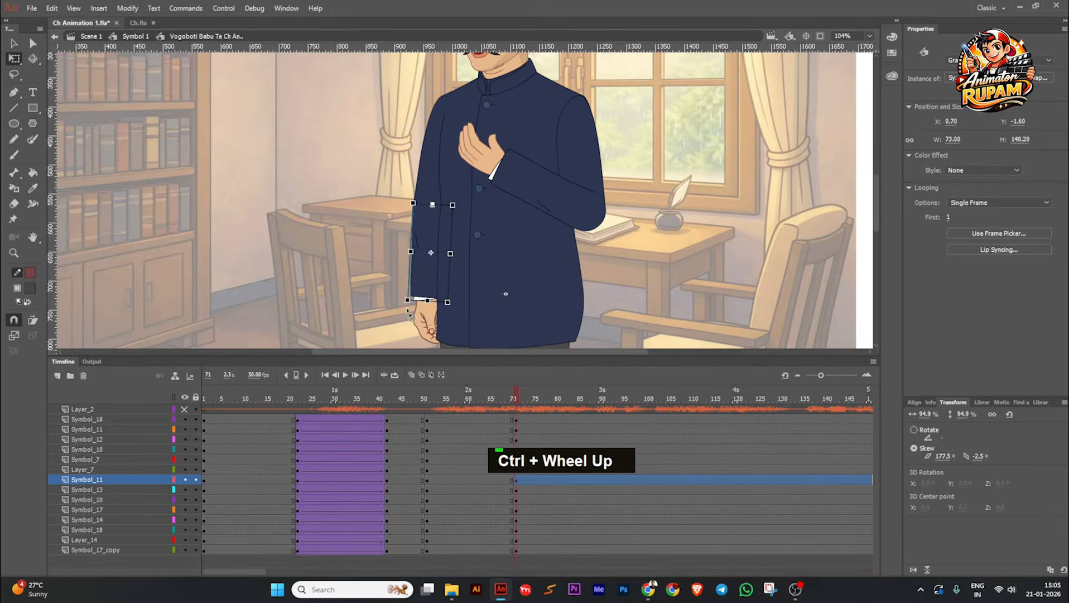
{"action": "scroll", "coordinate": [370, 241], "scroll_direction": "down", "scroll_amount": 2}
{"action": "left_click", "coordinate": [489, 395]}
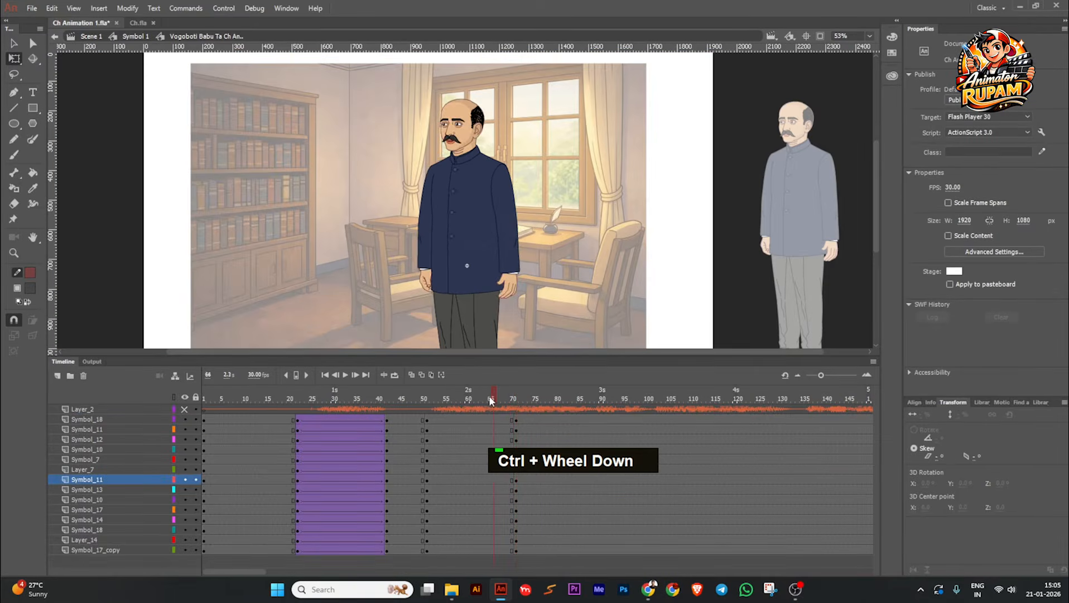
{"action": "left_click", "coordinate": [522, 397]}
{"action": "left_click", "coordinate": [516, 398]}
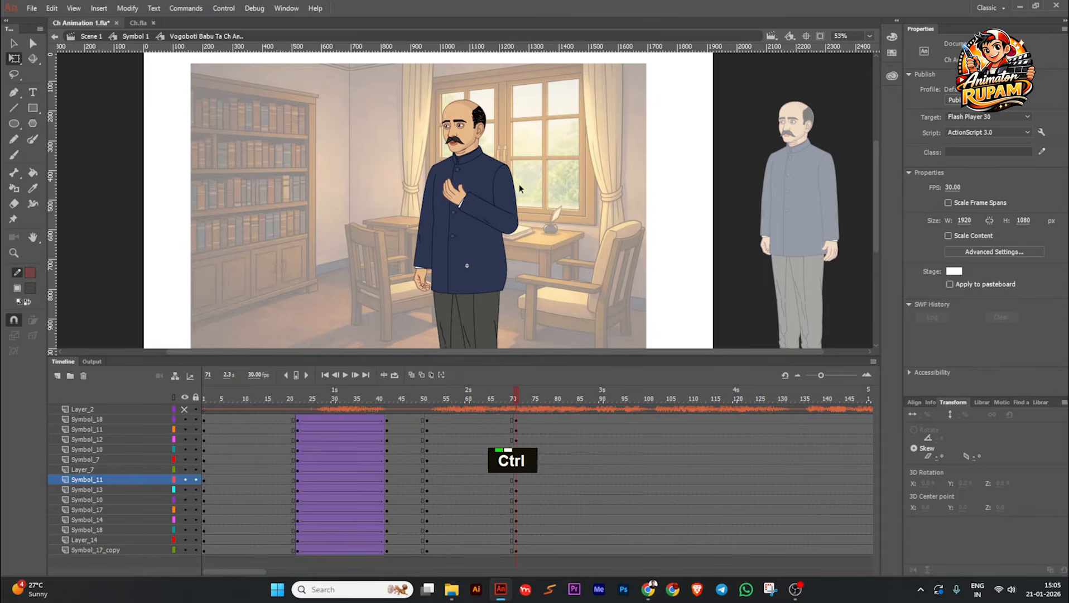
Step: Adjust the rotation of the raised arm's upper arm in the frame 71 pose and scrub to compare
{"action": "scroll", "coordinate": [519, 184], "scroll_direction": "up", "scroll_amount": 2}
{"action": "left_click", "coordinate": [505, 212]}
{"action": "mouse_move", "coordinate": [531, 268]}
{"action": "left_mouse_down"}
{"action": "mouse_move", "coordinate": [544, 261]}
{"action": "mouse_move", "coordinate": [536, 263]}
{"action": "left_mouse_up"}
{"action": "left_click", "coordinate": [512, 398]}
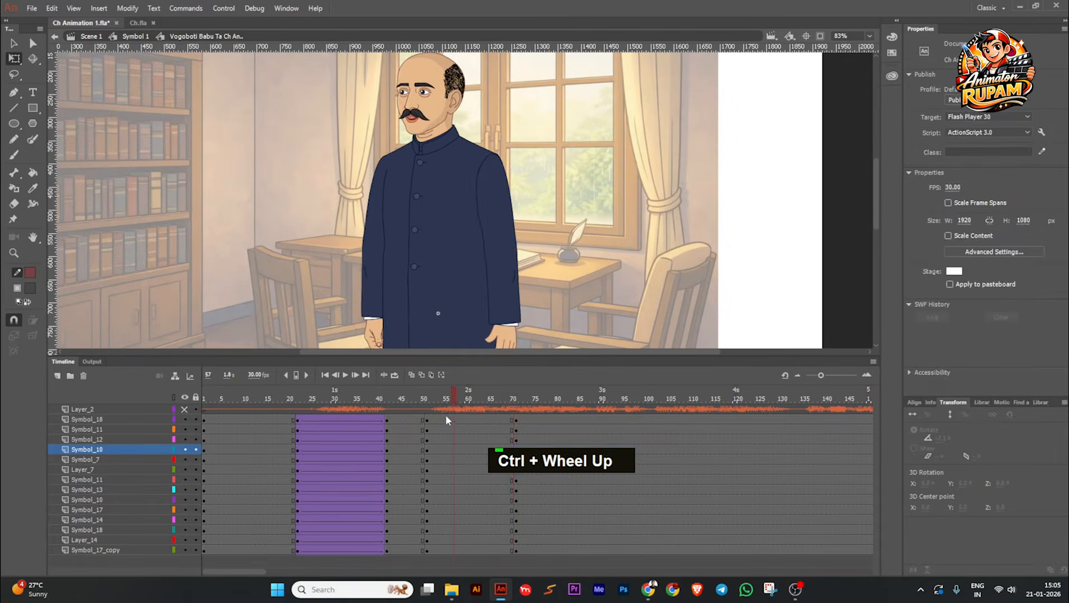
{"action": "left_click", "coordinate": [522, 406]}
Step: Adjust the rotation of the hanging arm's upper arm in the frame 71 pose
{"action": "scroll", "coordinate": [394, 215], "scroll_direction": "down", "scroll_amount": 1}
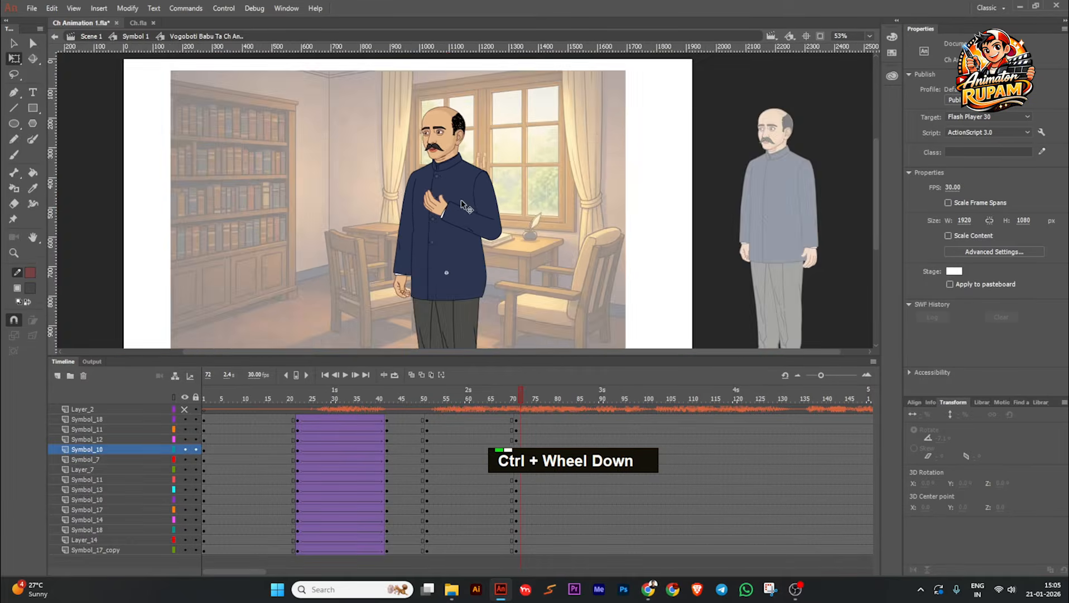
{"action": "scroll", "coordinate": [393, 214], "scroll_direction": "up", "scroll_amount": 3}
{"action": "left_click", "coordinate": [393, 215]}
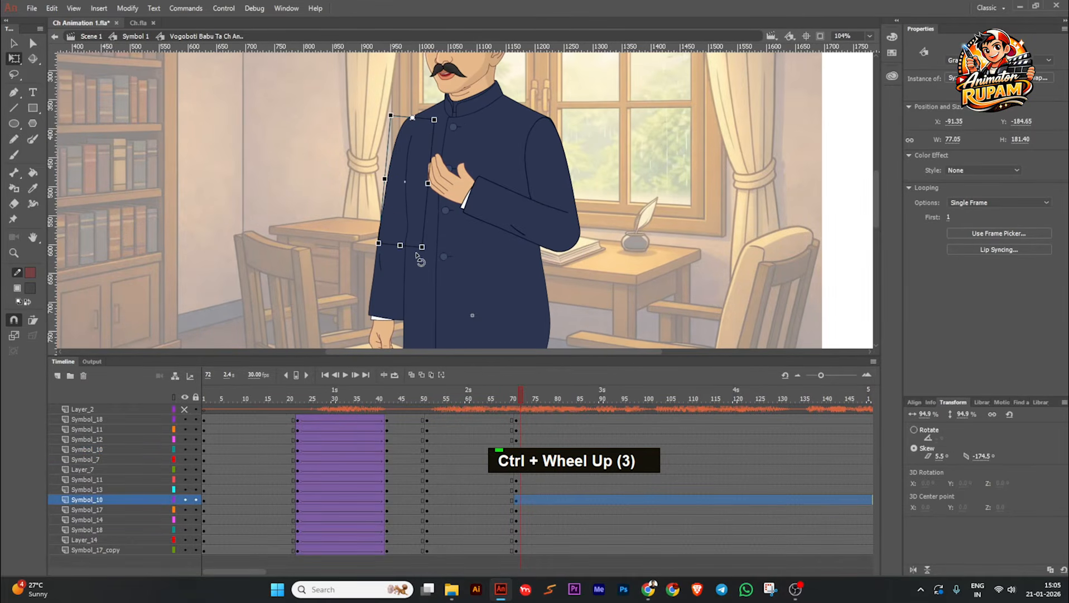
{"action": "left_click_drag", "start_coordinate": [413, 255], "coordinate": [413, 255]}
{"action": "middle_click", "coordinate": [359, 286]}
Step: Rotate the hanging arm's forearm back toward the body in the frame 71 pose and scrub to check it
{"action": "left_click", "coordinate": [374, 240]}
{"action": "scroll", "coordinate": [364, 281], "scroll_direction": "up", "scroll_amount": 2}
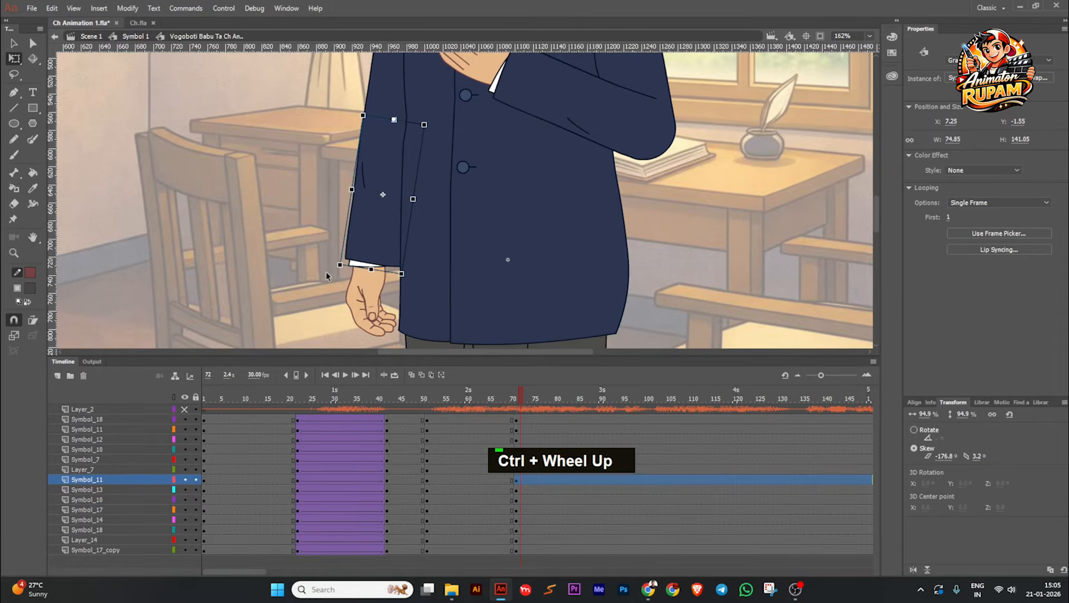
{"action": "left_click_drag", "start_coordinate": [338, 274], "coordinate": [354, 279]}
{"action": "left_click", "coordinate": [479, 272]}
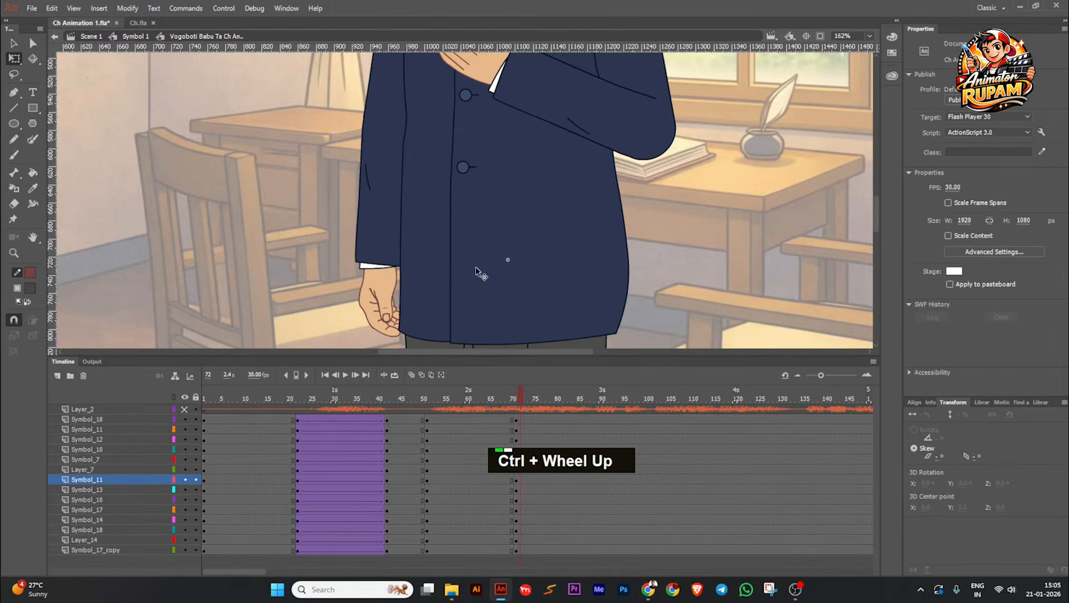
{"action": "scroll", "coordinate": [479, 273], "scroll_direction": "down", "scroll_amount": 4}
{"action": "middle_click", "coordinate": [607, 242]}
{"action": "left_click_drag", "start_coordinate": [504, 413], "coordinate": [525, 402]}
Step: Try to transform the whole selected figure from the upper edge of its bounding box in the frame 71 pose
{"action": "scroll", "coordinate": [530, 240], "scroll_direction": "down", "scroll_amount": 2, "text": "ctrl"}
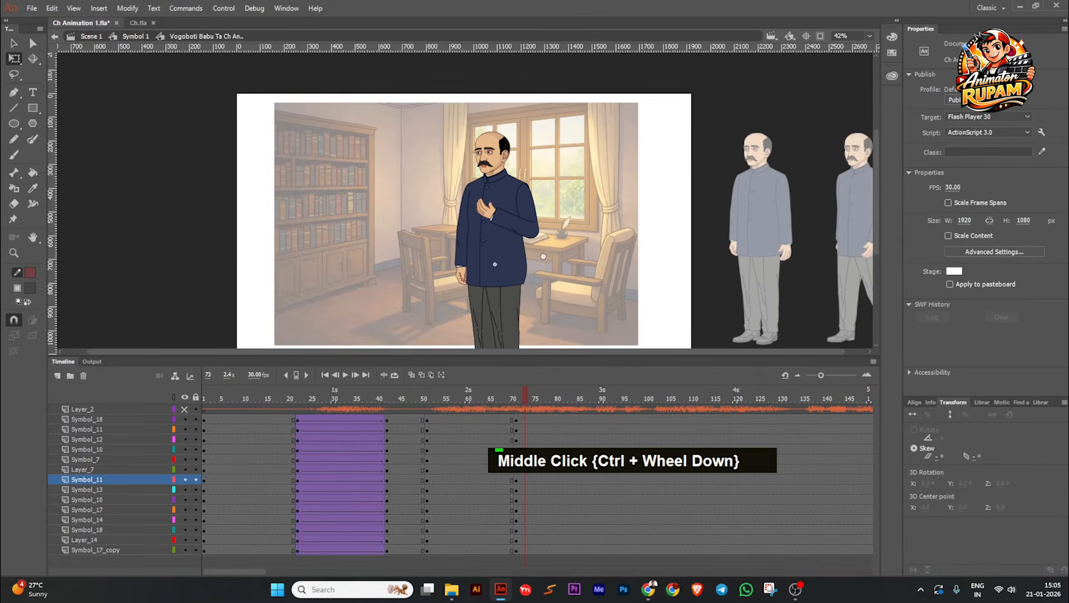
{"action": "middle_click", "coordinate": [426, 112]}
{"action": "left_click", "coordinate": [527, 241]}
{"action": "scroll", "coordinate": [548, 243], "scroll_direction": "down", "scroll_amount": 1, "text": "ctrl"}
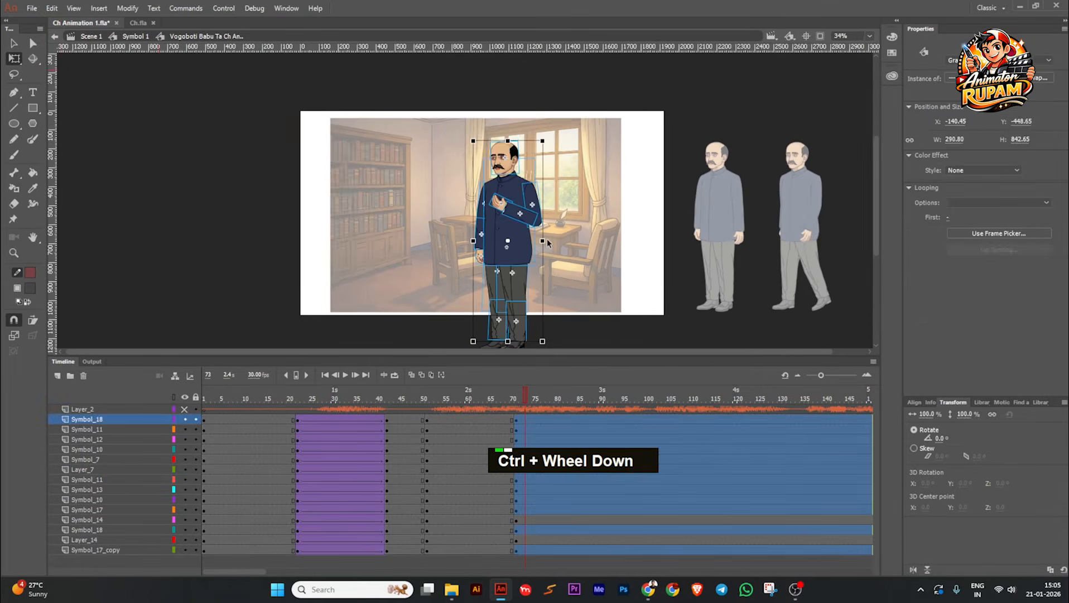
{"action": "middle_click", "coordinate": [562, 252]}
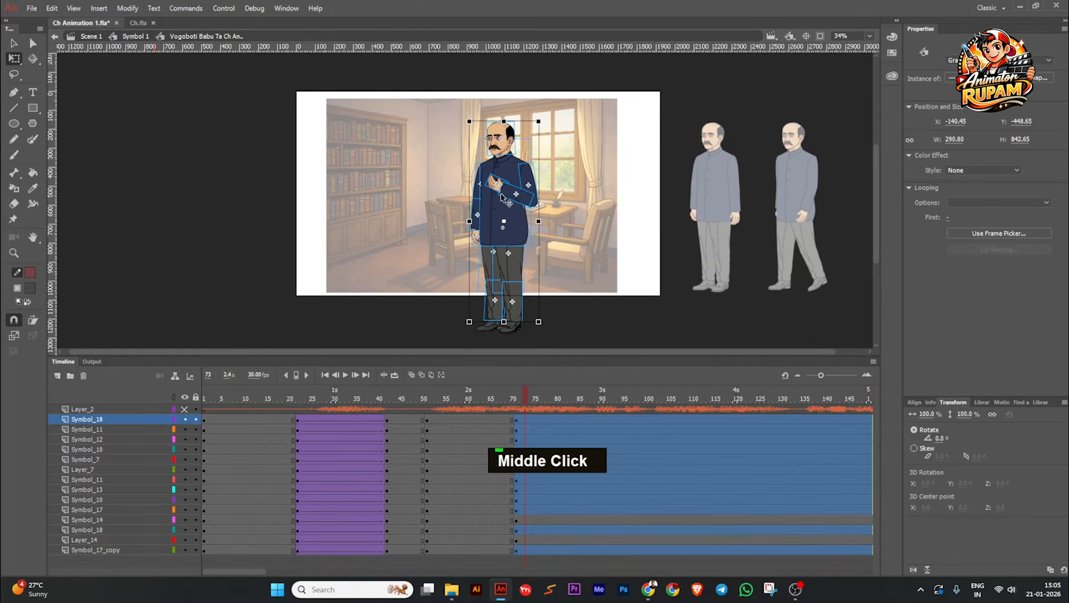
{"action": "left_click_drag", "start_coordinate": [436, 83], "coordinate": [584, 339]}
{"action": "scroll", "coordinate": [507, 117], "scroll_direction": "up", "scroll_amount": 8, "text": "ctrl"}
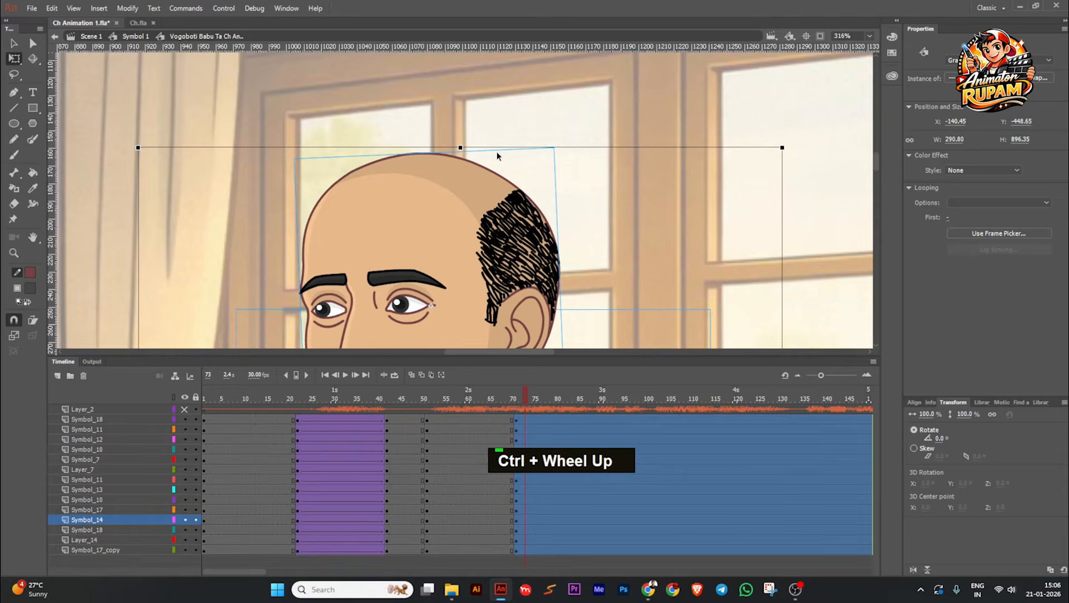
{"action": "left_click_drag", "start_coordinate": [586, 148], "coordinate": [503, 148], "text": "alt"}
{"action": "key", "text": "ctrl+z"}
{"action": "scroll", "coordinate": [504, 152], "scroll_direction": "down", "scroll_amount": 4, "text": "ctrl"}
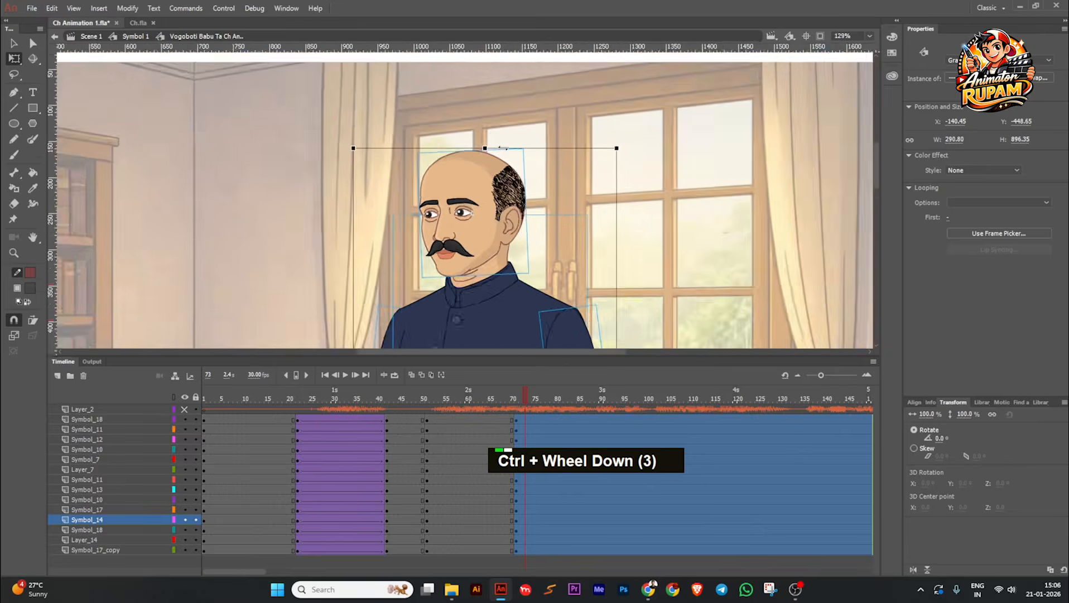
{"action": "left_click", "coordinate": [517, 122]}
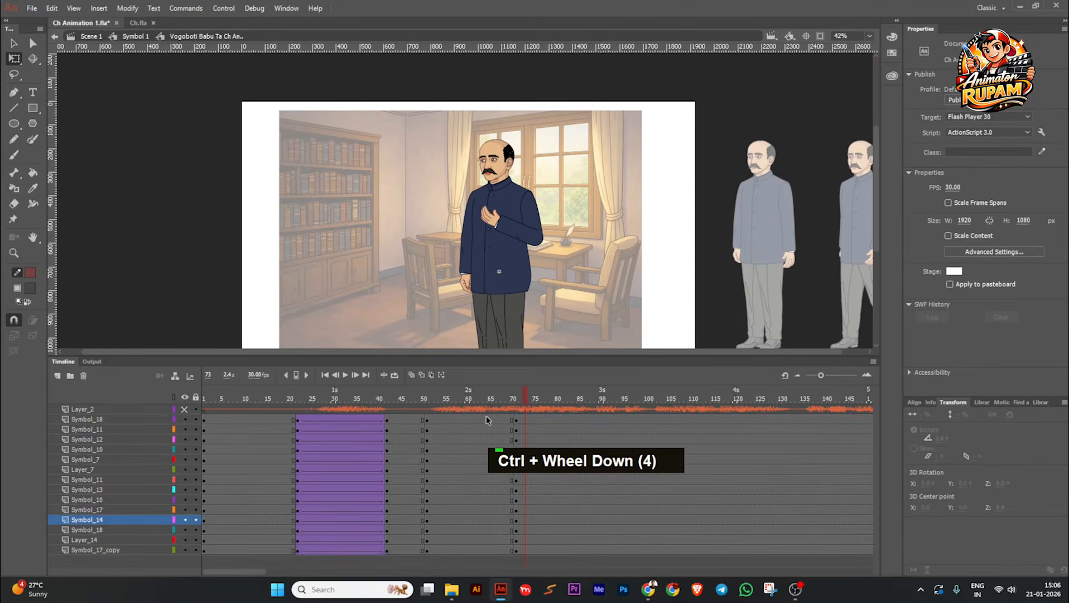
Step: Create classic tweens between frames 51 and 71 on every character layer and insert keyframes on them at frame 60
{"action": "left_click_drag", "start_coordinate": [487, 419], "coordinate": [467, 549]}
{"action": "key", "text": "grave"}
{"action": "left_click_drag", "start_coordinate": [485, 393], "coordinate": [469, 462]}
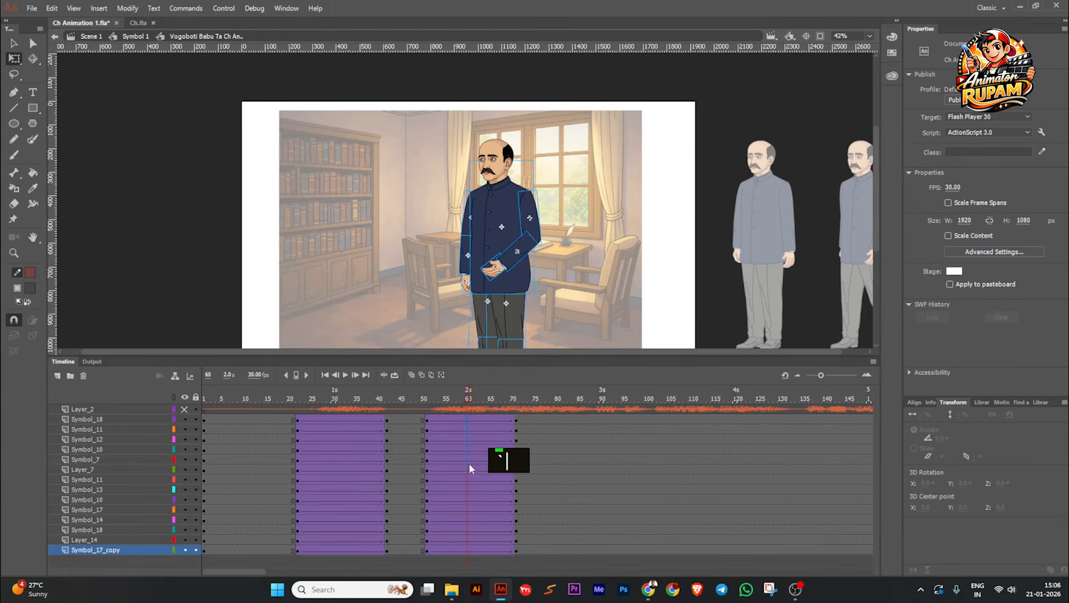
{"action": "left_click_drag", "start_coordinate": [468, 538], "coordinate": [467, 554]}
{"action": "key", "text": "F6"}
Step: Rotate the bent arm's upper arm outward from the body to about -15.5° in the frame 60 pose
{"action": "left_click", "coordinate": [566, 260]}
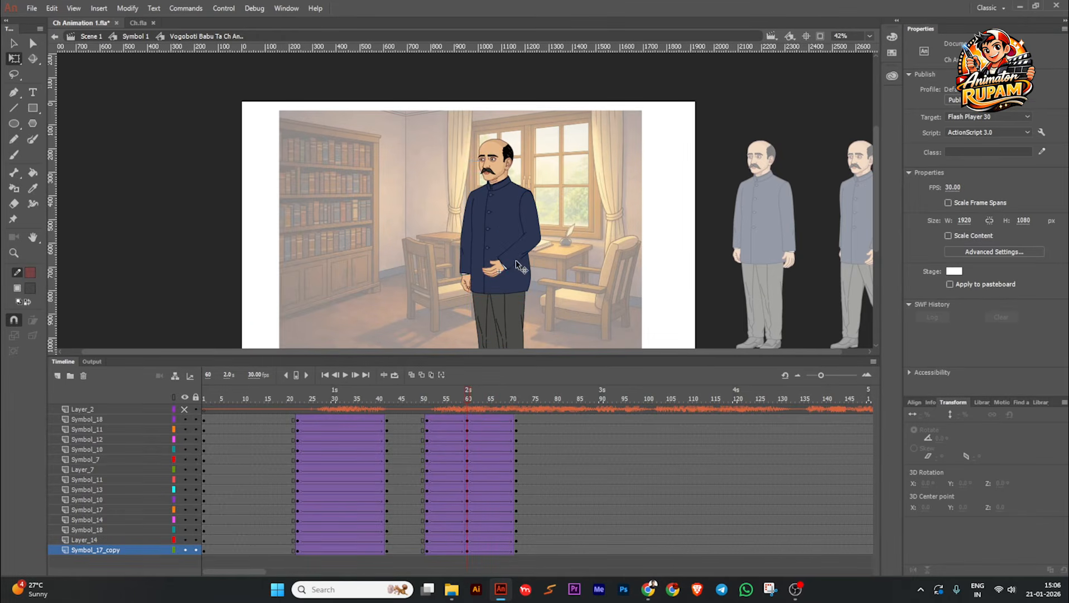
{"action": "scroll", "coordinate": [512, 260], "scroll_direction": "up", "scroll_amount": 1}
{"action": "left_click", "coordinate": [517, 266]}
{"action": "scroll", "coordinate": [517, 266], "scroll_direction": "up", "scroll_amount": 1}
{"action": "left_click", "coordinate": [554, 192]}
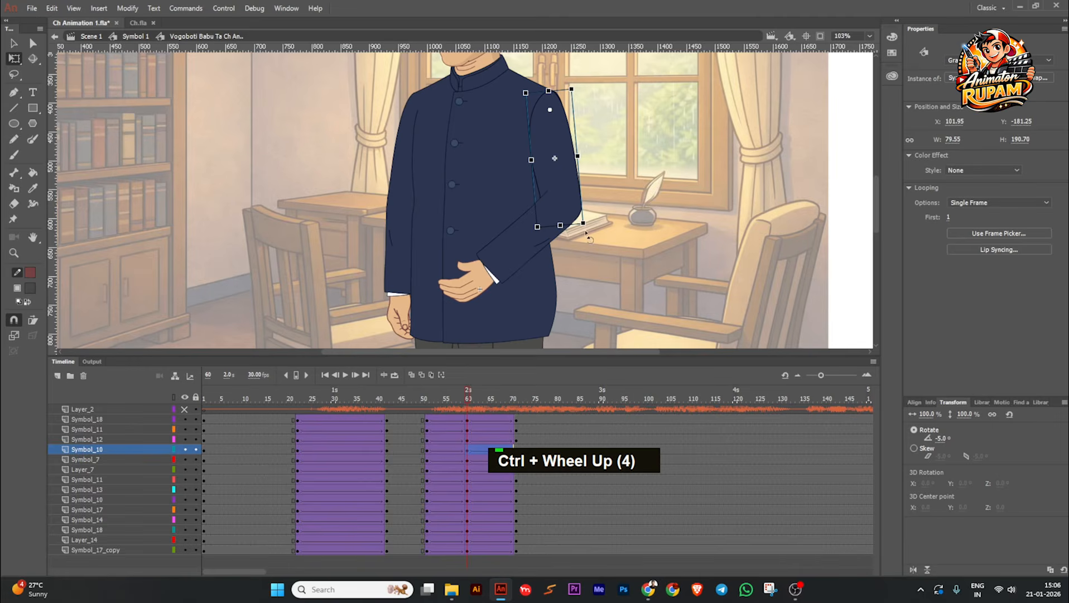
{"action": "left_click_drag", "start_coordinate": [592, 235], "coordinate": [612, 236]}
{"action": "left_click", "coordinate": [613, 236]}
{"action": "mouse_move", "coordinate": [469, 397]}
{"action": "left_mouse_down"}
{"action": "mouse_move", "coordinate": [431, 404]}
{"action": "mouse_move", "coordinate": [528, 399]}
{"action": "mouse_move", "coordinate": [469, 408]}
{"action": "left_mouse_up"}
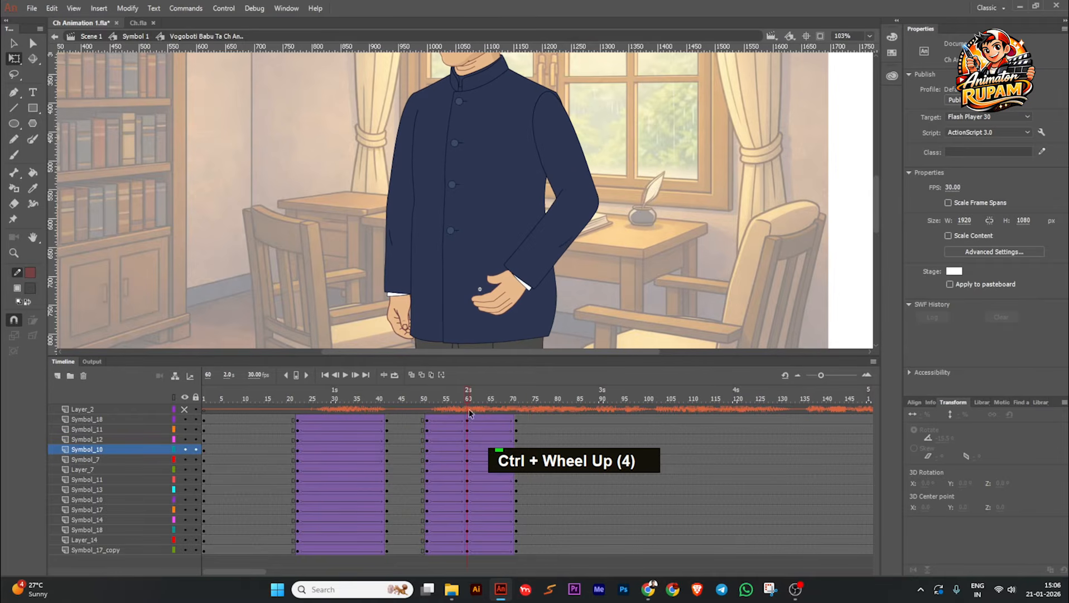
Step: Move the frame 60 keyframes on every character layer to frame 61 and rotate the bent arm's upper arm outward to about -19.5°
{"action": "left_click_drag", "start_coordinate": [466, 555], "coordinate": [466, 553]}
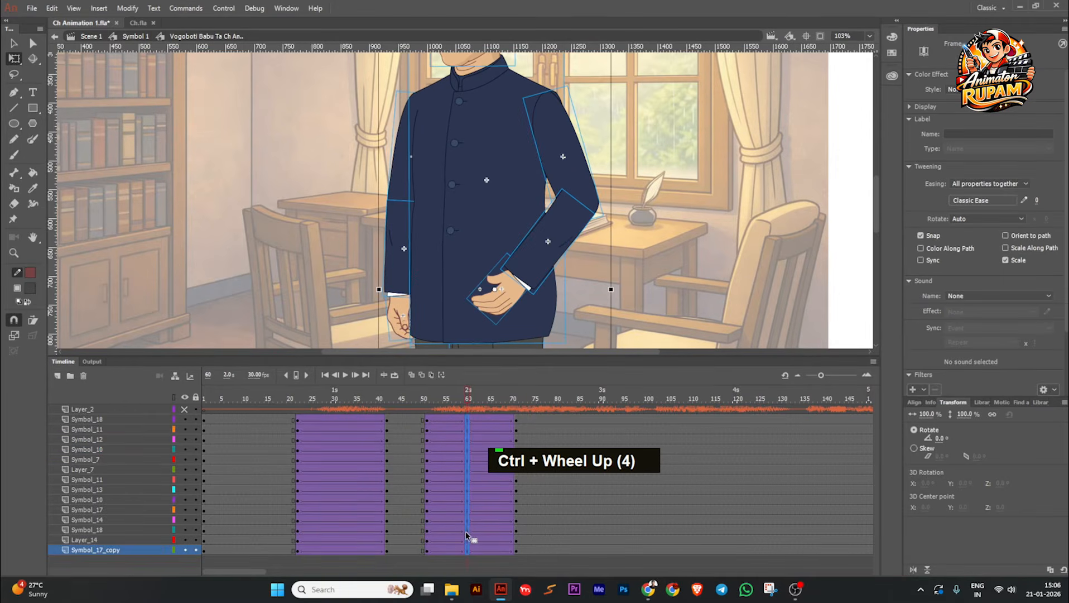
{"action": "key", "text": "shift+F6"}
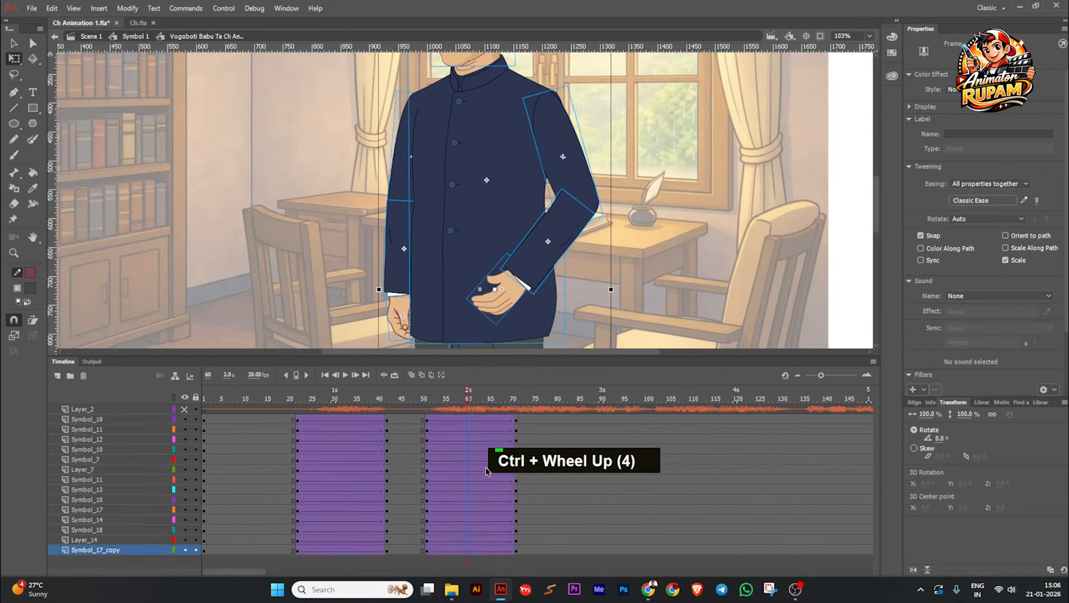
{"action": "key", "text": "F6"}
{"action": "left_click", "coordinate": [577, 274]}
{"action": "left_click", "coordinate": [567, 175]}
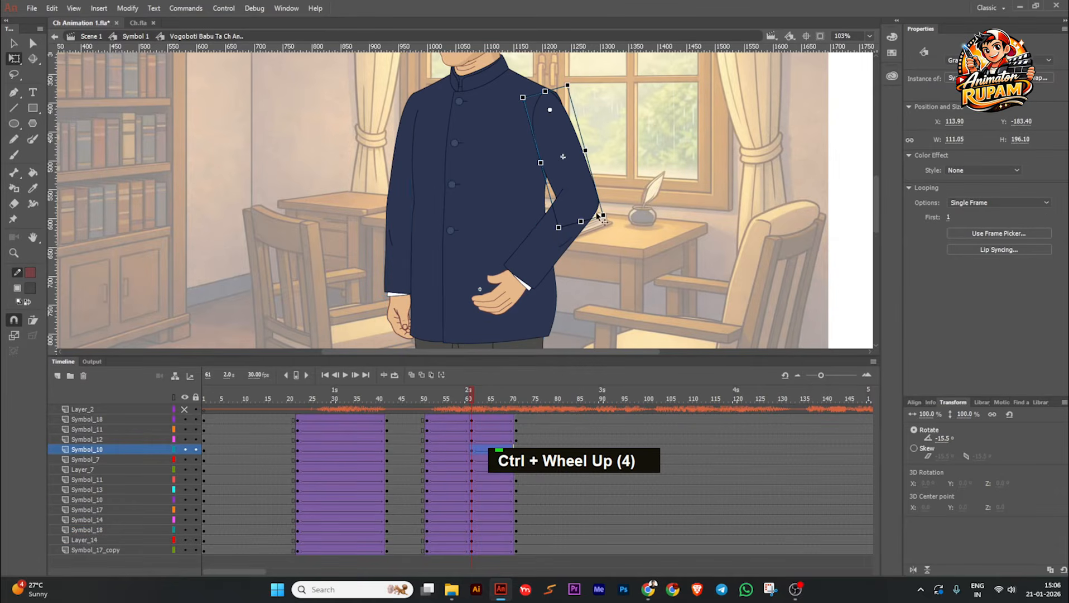
{"action": "left_click_drag", "start_coordinate": [603, 221], "coordinate": [611, 216]}
{"action": "left_click", "coordinate": [613, 250]}
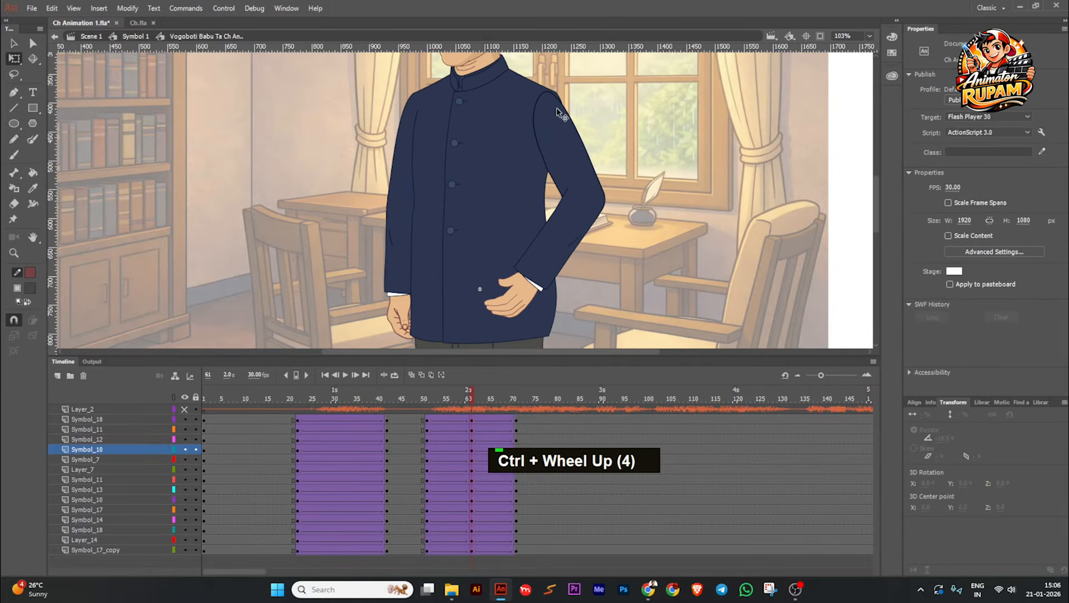
Step: Nudge the bent arm's upper arm into line with the shoulder edge in the frame 61 pose
{"action": "left_click", "coordinate": [561, 105]}
{"action": "scroll", "coordinate": [560, 104], "scroll_direction": "up", "scroll_amount": 6}
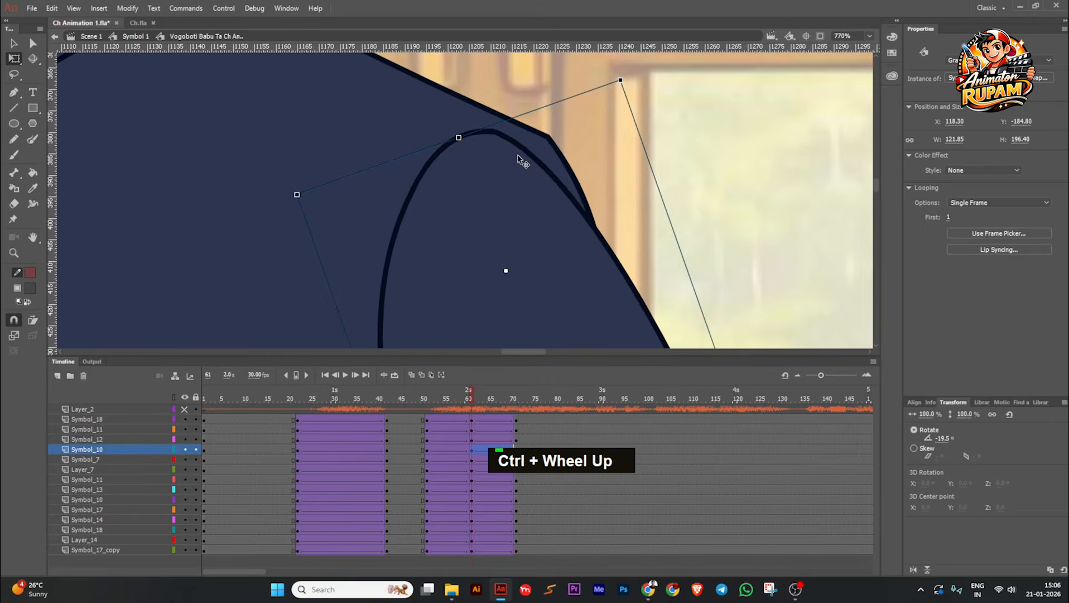
{"action": "scroll", "coordinate": [556, 168], "scroll_direction": "down", "scroll_amount": 5}
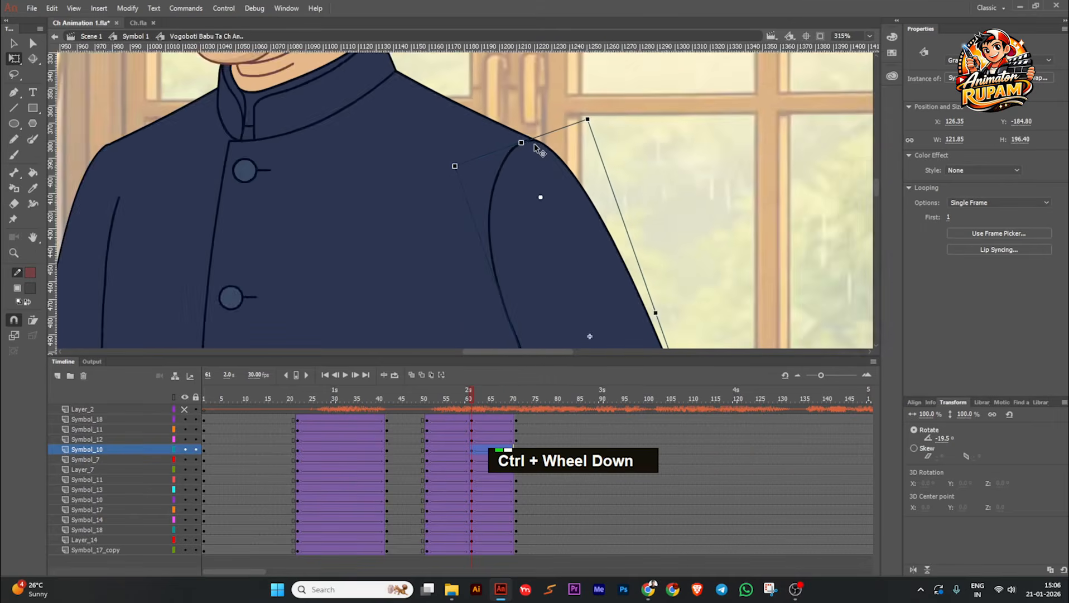
{"action": "scroll", "coordinate": [542, 176], "scroll_direction": "down", "scroll_amount": 5}
Step: Apply the Quad Ease In preset to the tweens between frames 51 and 61 on every character layer
{"action": "left_click_drag", "start_coordinate": [458, 399], "coordinate": [449, 565]}
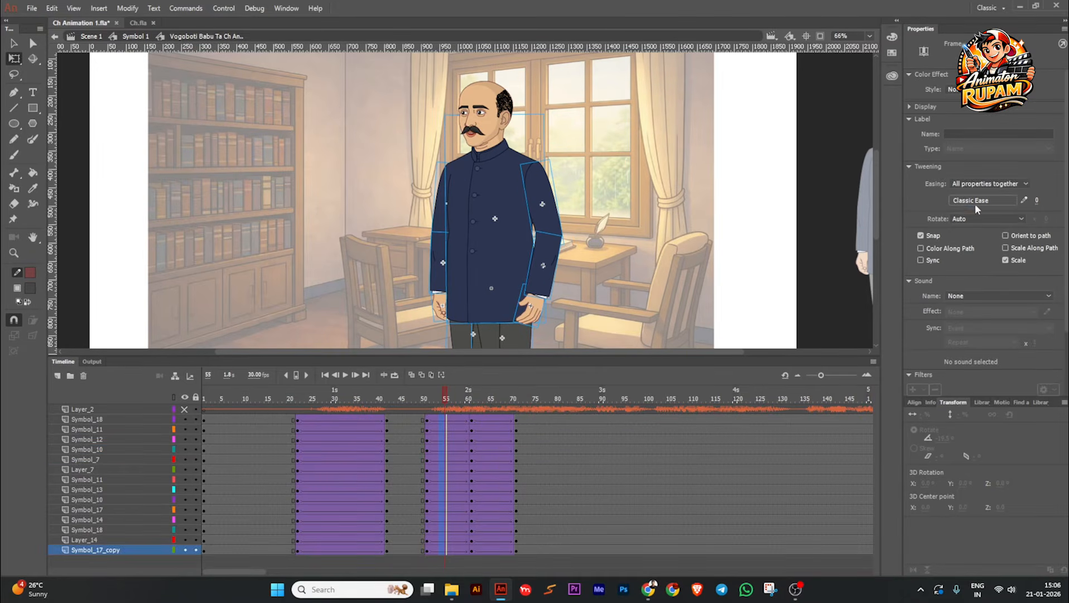
{"action": "left_click", "coordinate": [982, 202]}
{"action": "mouse_move", "coordinate": [804, 240]}
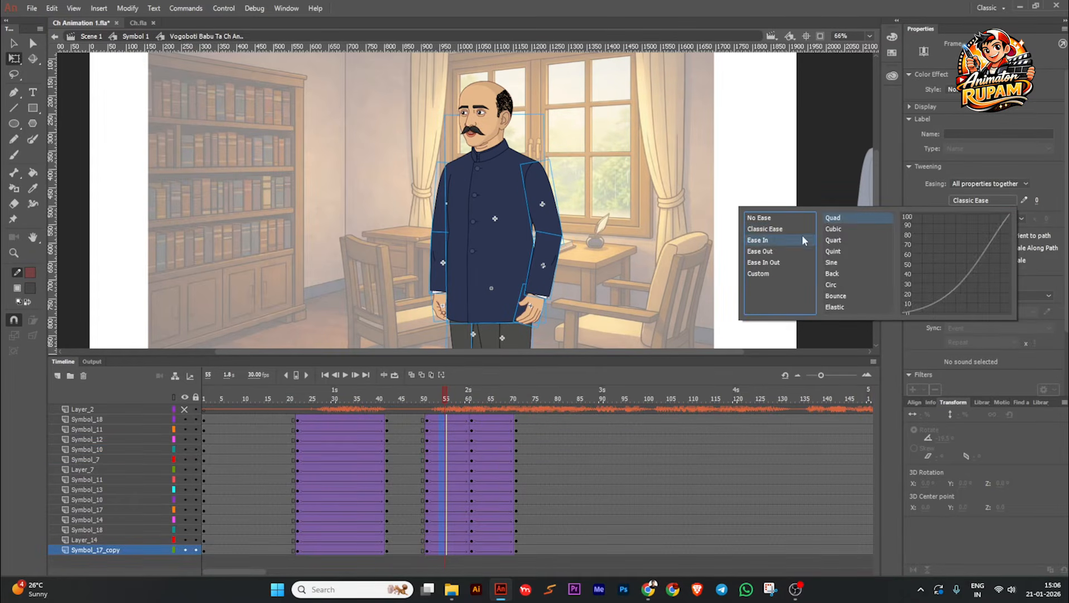
{"action": "double_click", "coordinate": [832, 222]}
Step: Apply the Quad Ease Out preset to the tweens between frames 61 and 71 on every character layer
{"action": "left_click_drag", "start_coordinate": [486, 419], "coordinate": [498, 560]}
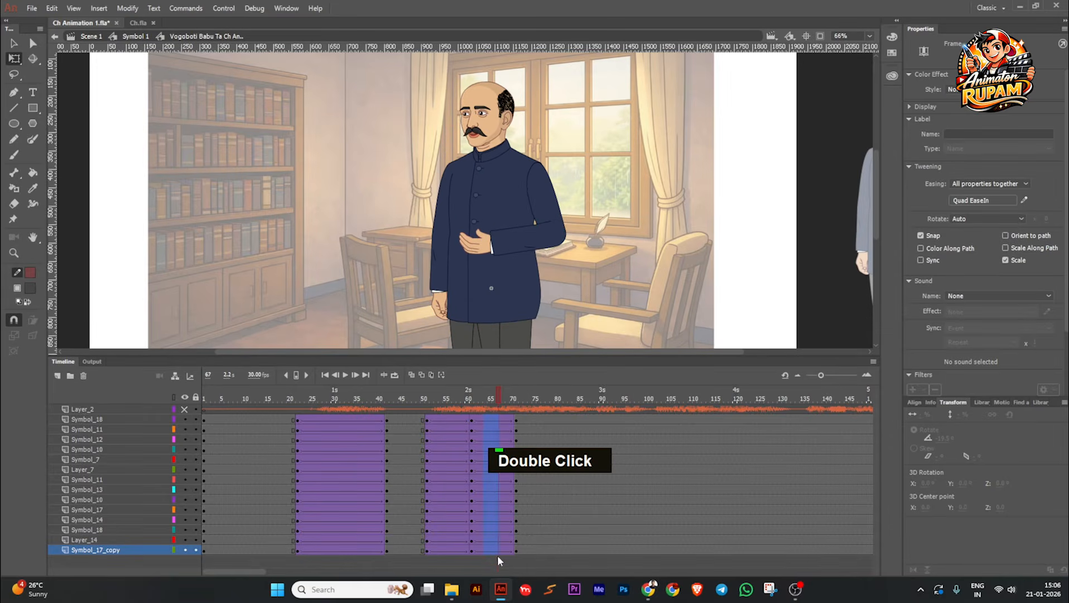
{"action": "left_click", "coordinate": [982, 200]}
{"action": "mouse_move", "coordinate": [769, 252]}
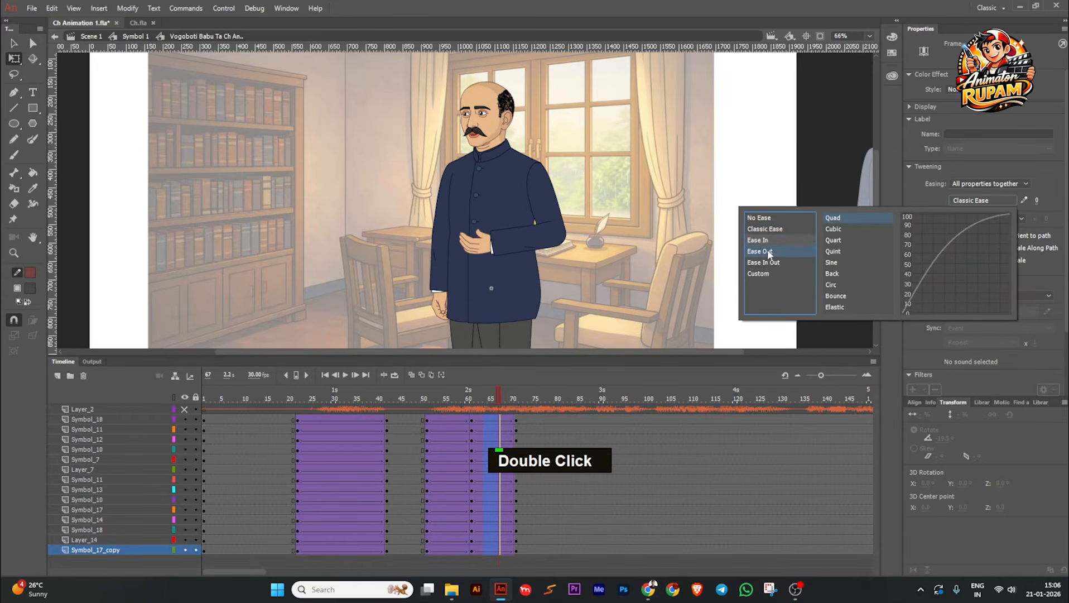
{"action": "double_click", "coordinate": [832, 217]}
Step: Save the file, play the animation from near the start and scrub back through the arm gesture to check its timing
{"action": "left_click_drag", "start_coordinate": [495, 389], "coordinate": [253, 427]}
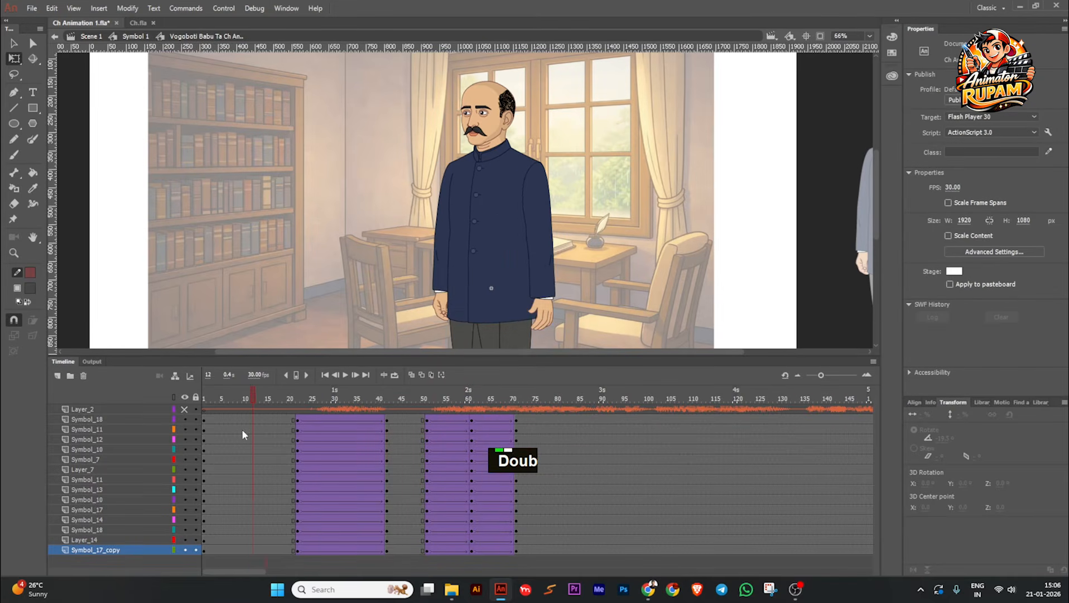
{"action": "key", "text": "ctrl+s"}
{"action": "left_click", "coordinate": [335, 375]}
{"action": "left_click", "coordinate": [335, 375]}
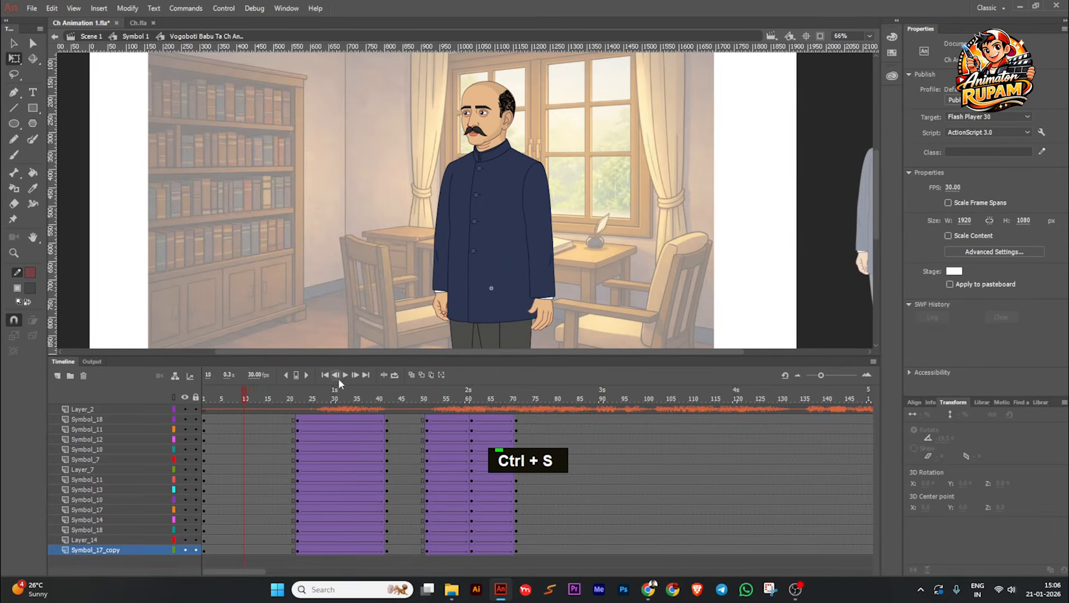
{"action": "double_click", "coordinate": [344, 375]}
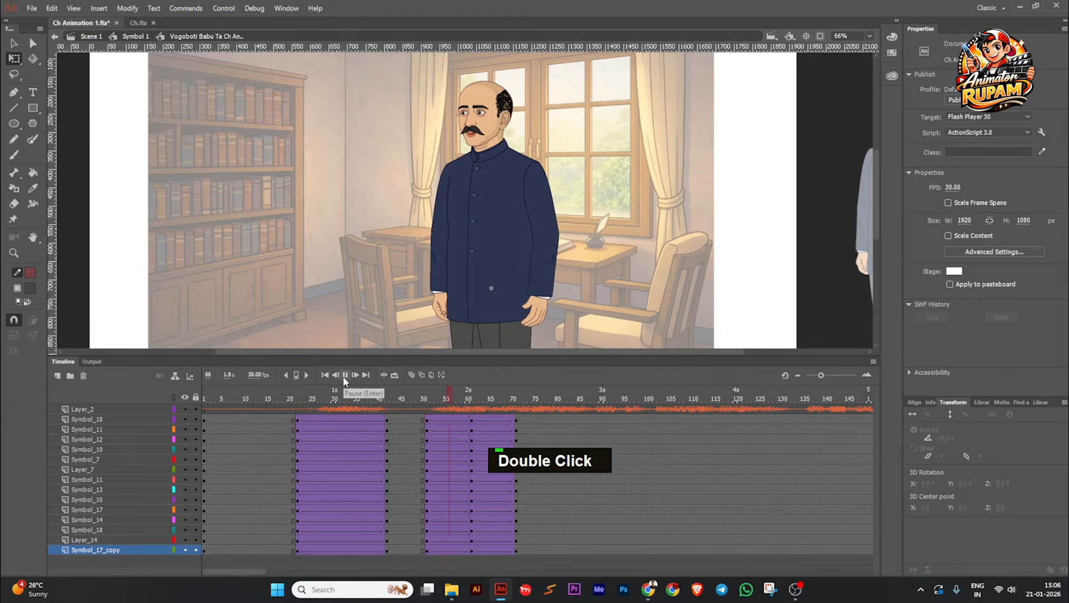
{"action": "left_click", "coordinate": [344, 377]}
{"action": "left_click_drag", "start_coordinate": [538, 406], "coordinate": [496, 421]}
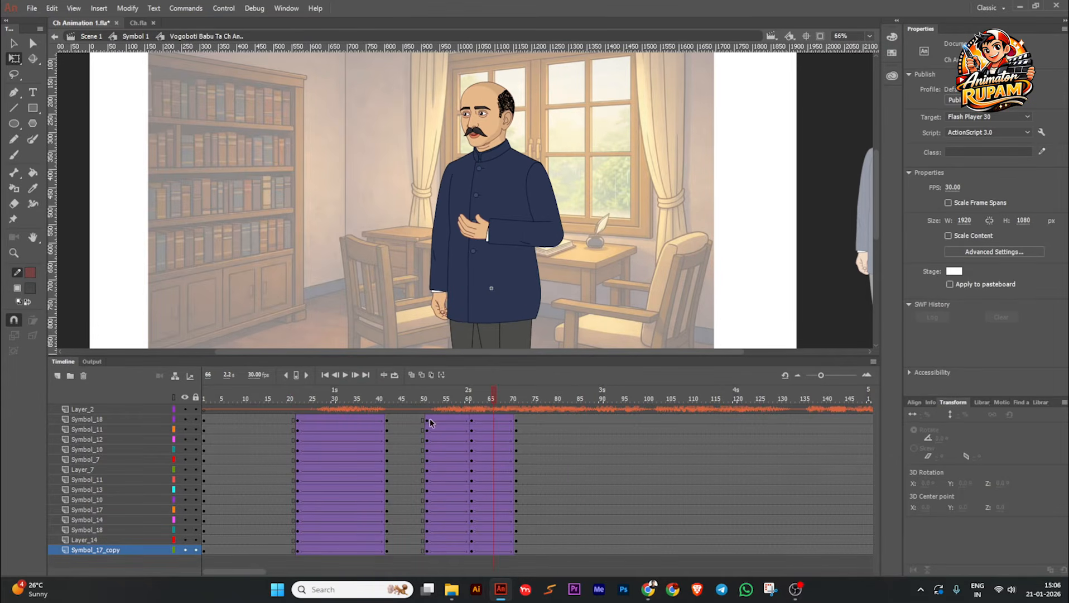
{"action": "scroll", "coordinate": [547, 147], "scroll_direction": "up", "scroll_amount": 1, "text": "ctrl"}
{"action": "middle_click", "coordinate": [547, 146]}
{"action": "scroll", "coordinate": [570, 165], "scroll_direction": "down", "scroll_amount": 1, "text": "ctrl"}
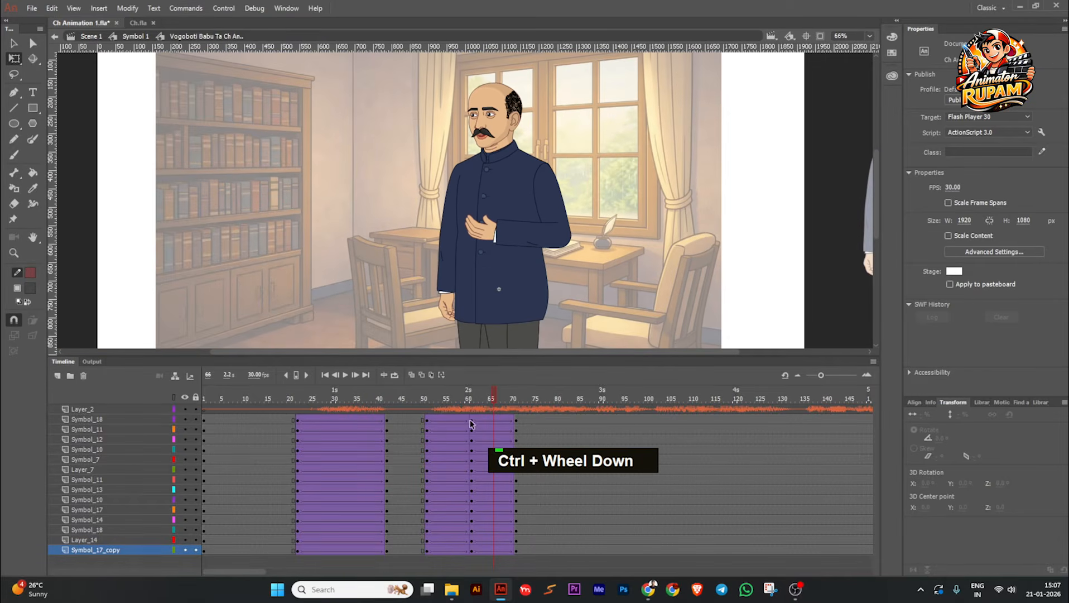
Step: Shorten the arm gesture by moving the frame 61 keyframes to frame 57 and the frame 71 keyframes to frame 64 on all character layers
{"action": "left_click_drag", "start_coordinate": [472, 418], "coordinate": [472, 554]}
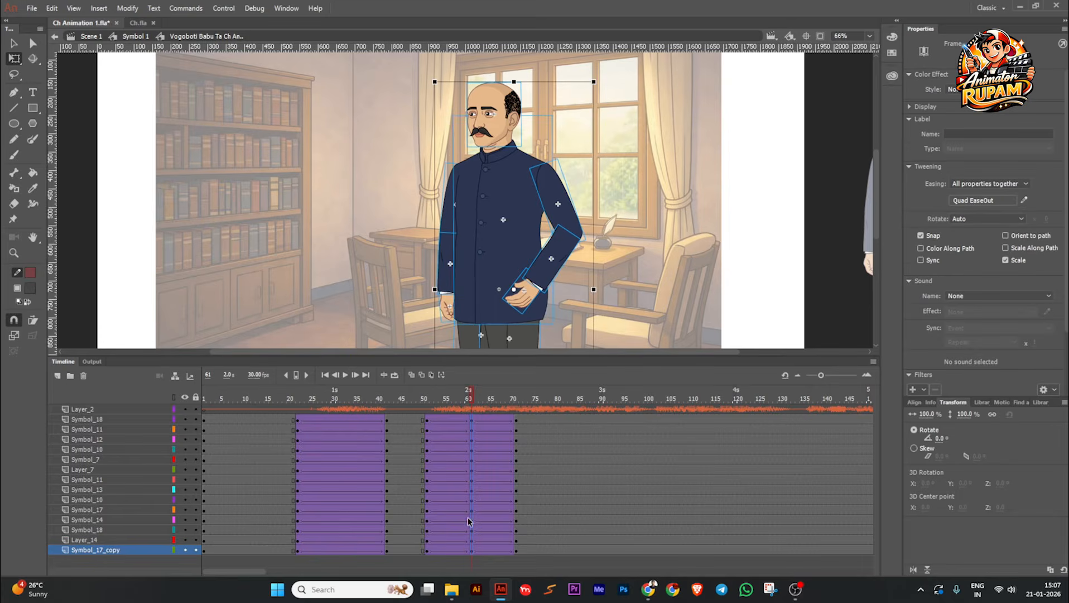
{"action": "left_click_drag", "start_coordinate": [471, 513], "coordinate": [452, 512]}
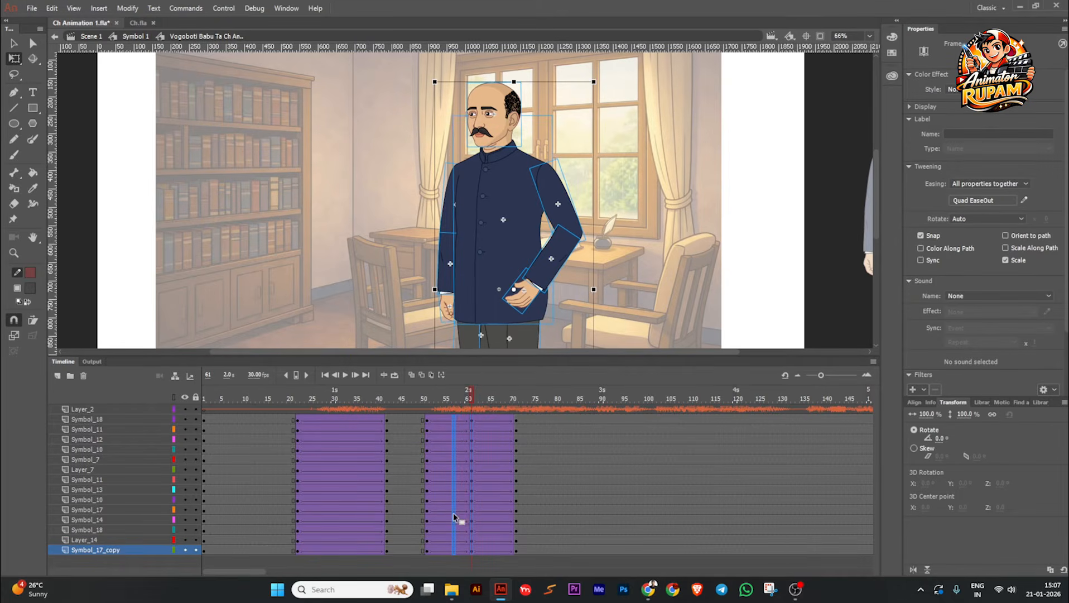
{"action": "left_click_drag", "start_coordinate": [516, 420], "coordinate": [517, 461]}
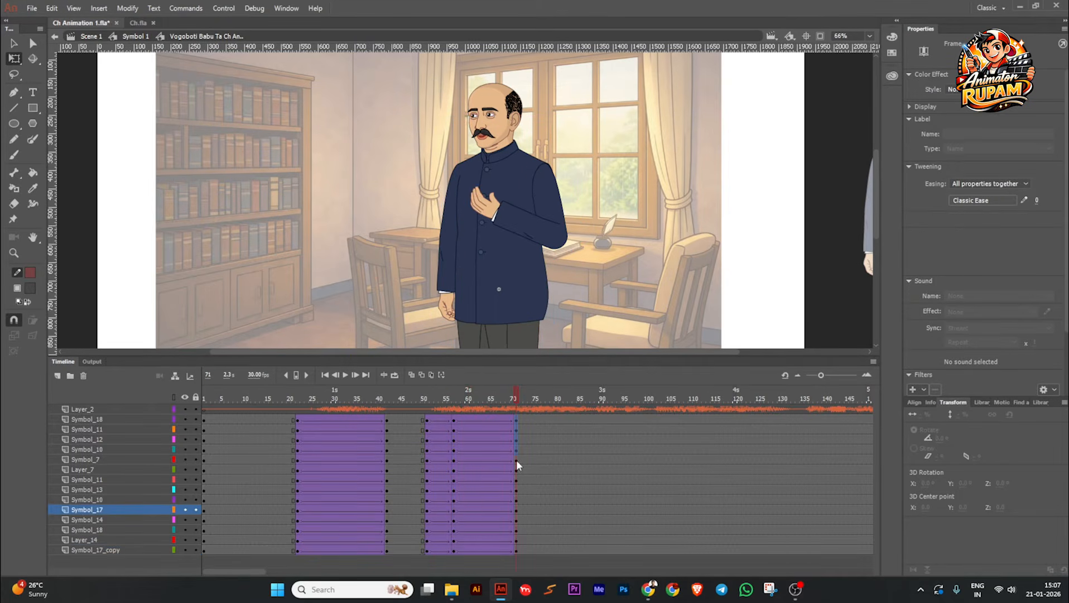
{"action": "left_click_drag", "start_coordinate": [516, 549], "coordinate": [484, 521]}
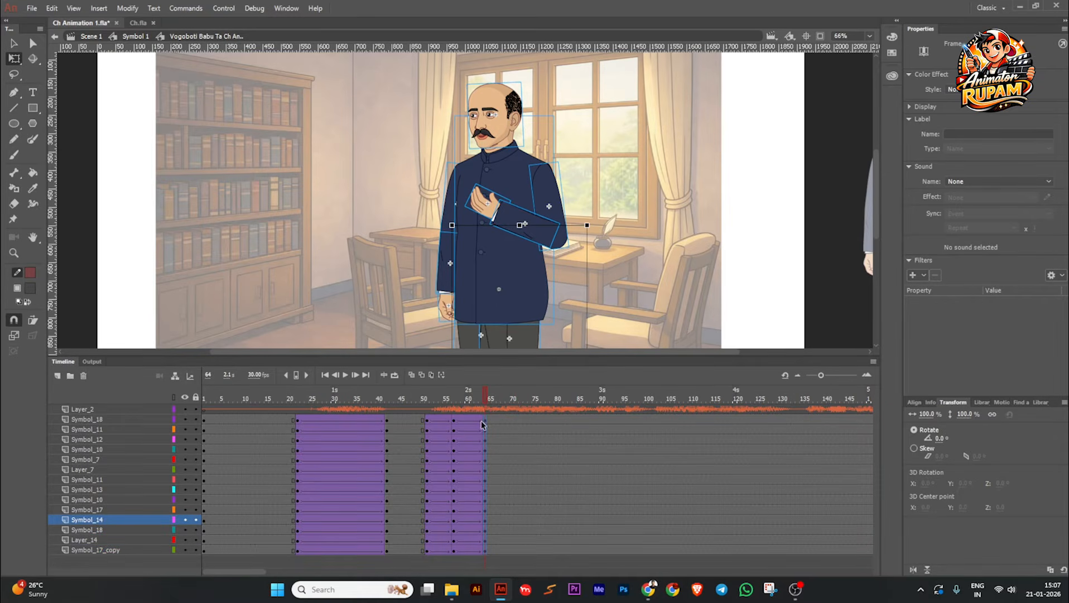
Step: Save the file and play back the shortened arm gesture from near the start
{"action": "left_click_drag", "start_coordinate": [485, 398], "coordinate": [240, 403]}
{"action": "key", "text": "ctrl+s"}
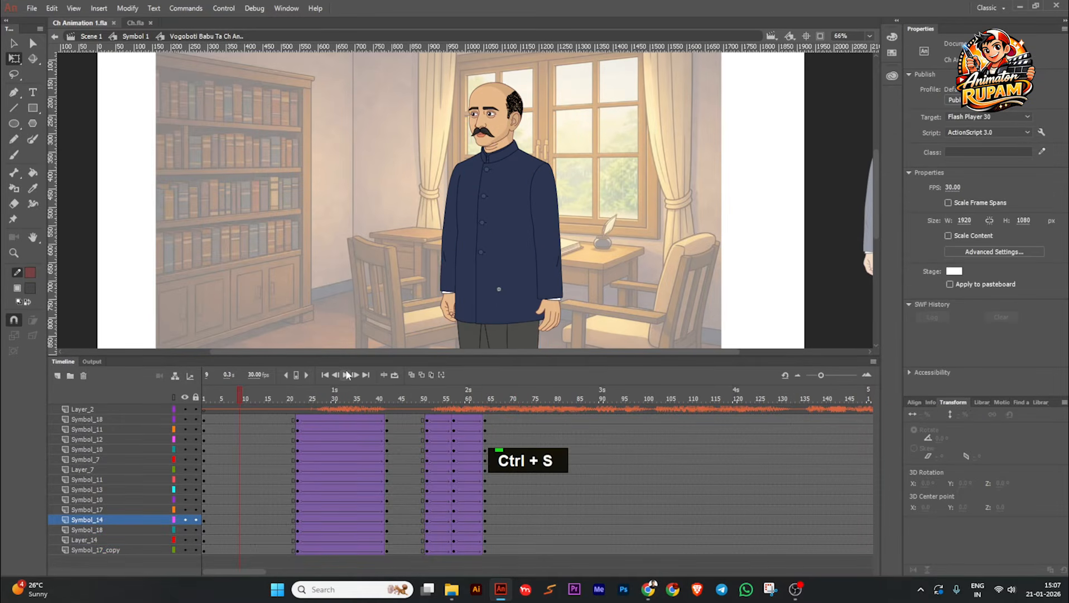
{"action": "left_click", "coordinate": [346, 375]}
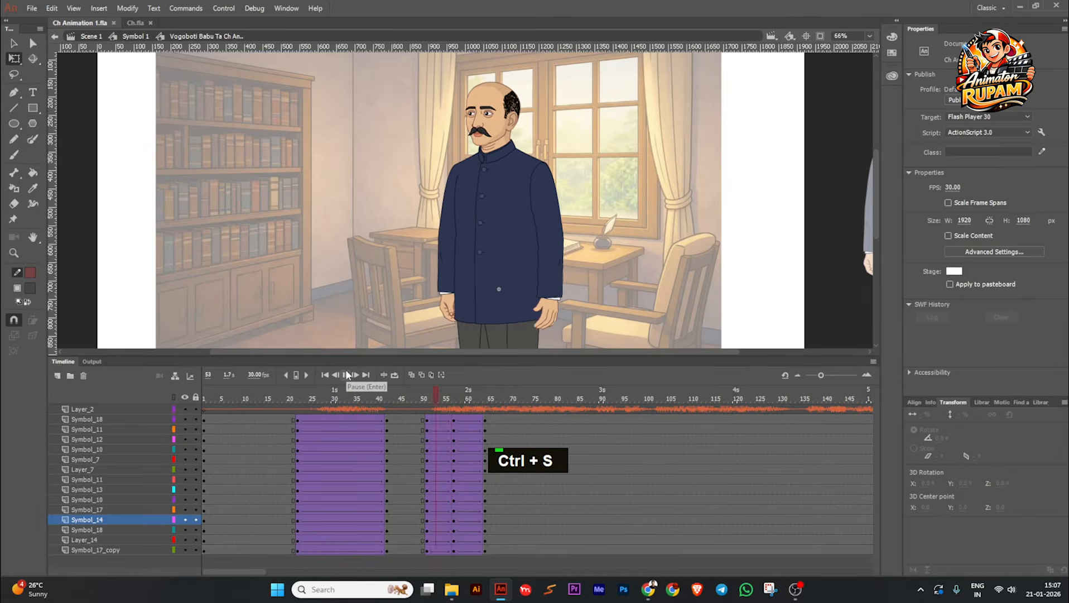
{"action": "left_click", "coordinate": [346, 374]}
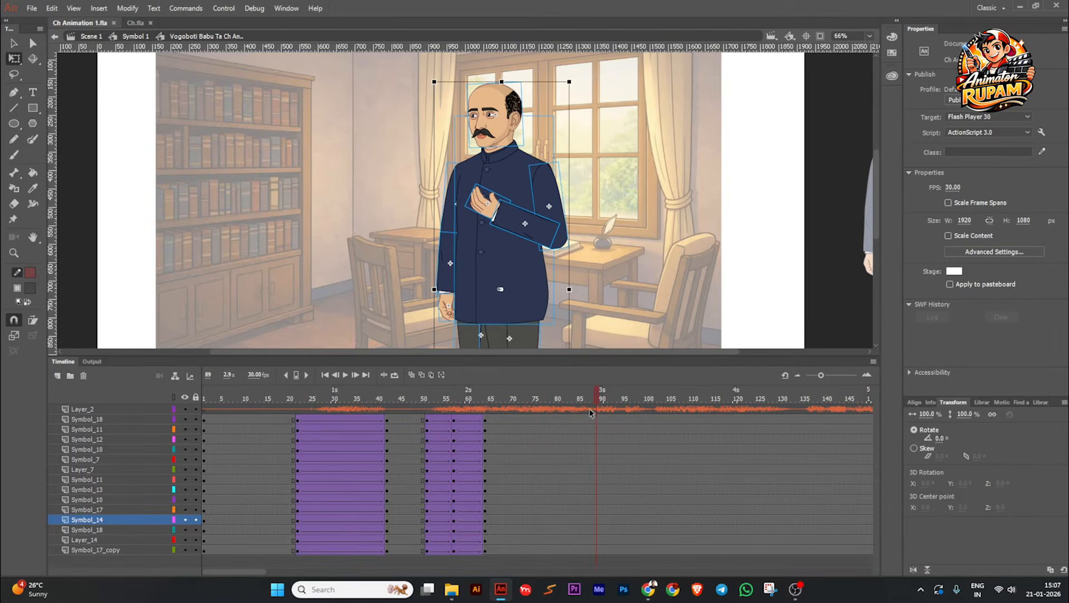
Step: Insert keyframes on every character layer at frames 81 and 95 and save the file
{"action": "left_click_drag", "start_coordinate": [597, 399], "coordinate": [559, 549]}
{"action": "key", "text": "F6"}
{"action": "left_click_drag", "start_coordinate": [561, 426], "coordinate": [563, 552]}
{"action": "key", "text": "F6"}
{"action": "left_click_drag", "start_coordinate": [563, 397], "coordinate": [624, 551]}
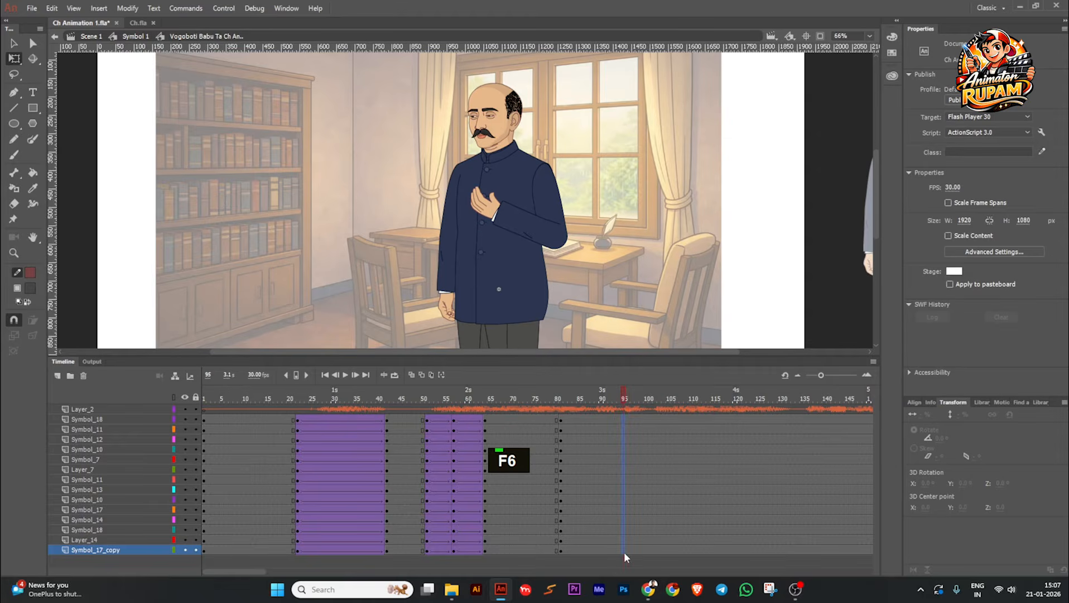
{"action": "key", "text": "F6"}
{"action": "left_click", "coordinate": [572, 272]}
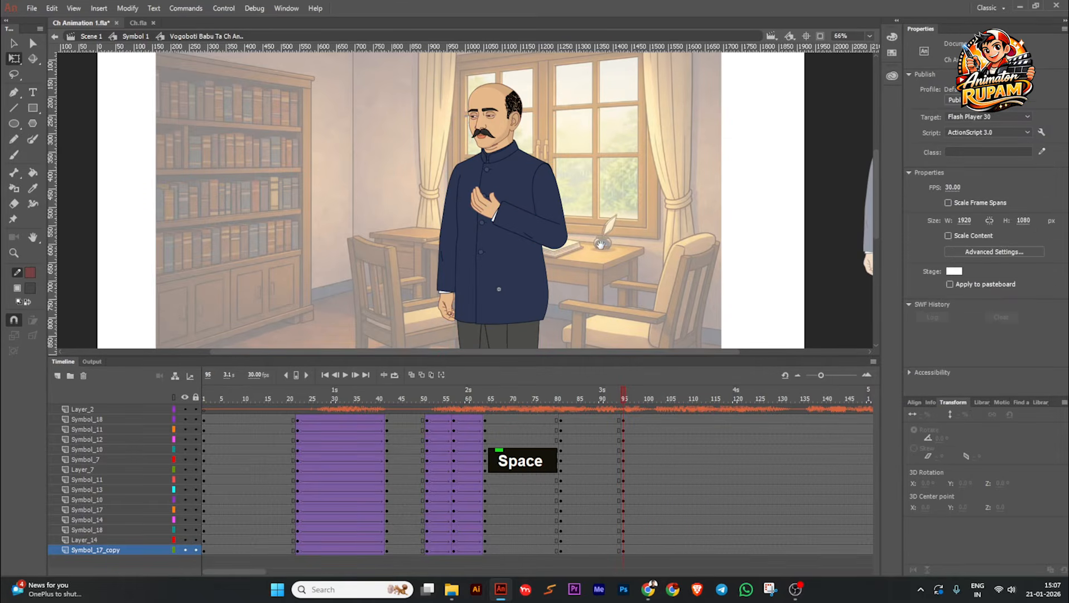
{"action": "left_click_drag", "start_coordinate": [572, 272], "coordinate": [565, 291]}
{"action": "key", "text": "ctrl+s"}
Step: Review the earlier poses, and raise the hanging arm's forearm outward from the body in the frame 95 pose
{"action": "left_click_drag", "start_coordinate": [559, 237], "coordinate": [574, 215]}
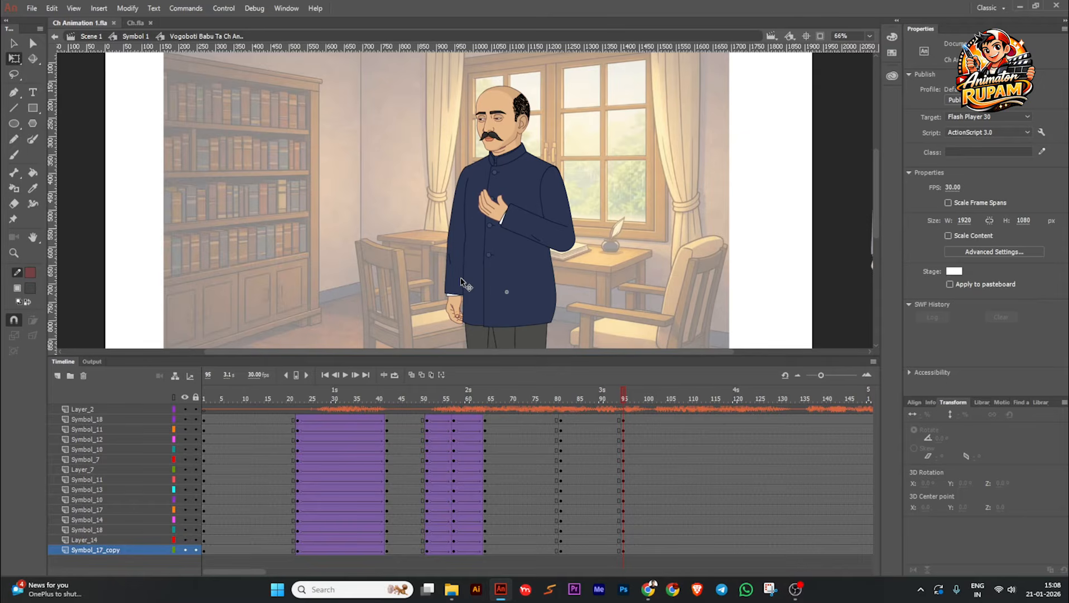
{"action": "left_click_drag", "start_coordinate": [454, 405], "coordinate": [406, 393]}
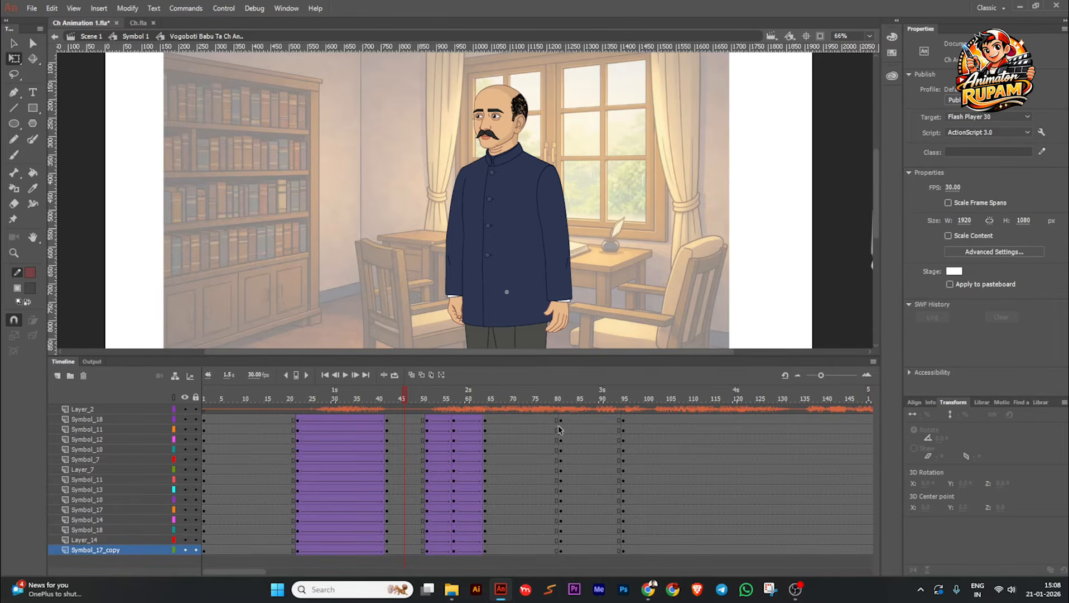
{"action": "left_click_drag", "start_coordinate": [405, 398], "coordinate": [634, 423]}
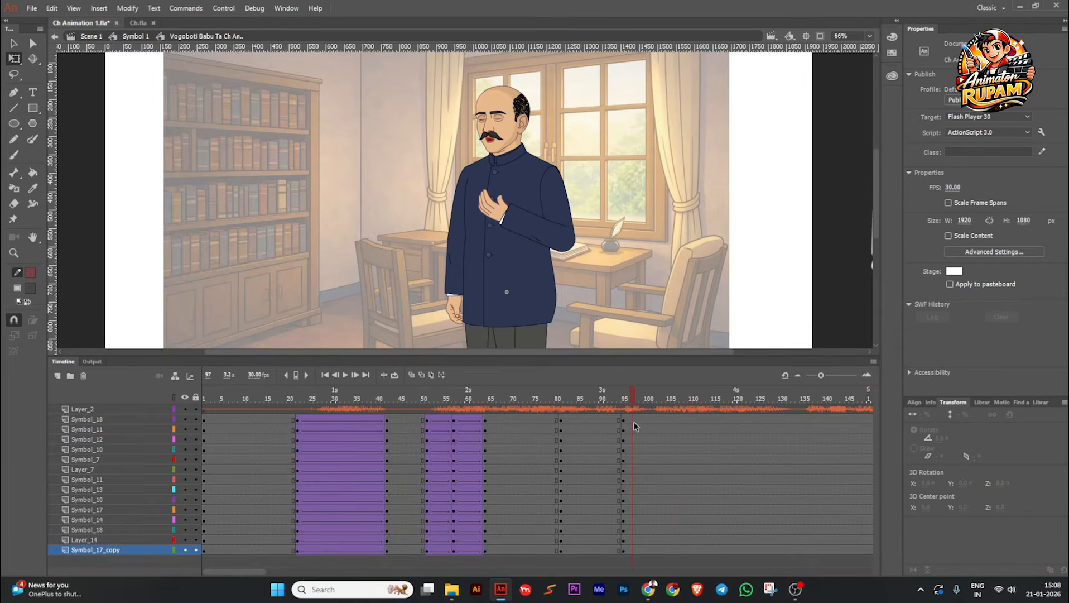
{"action": "left_click", "coordinate": [459, 279]}
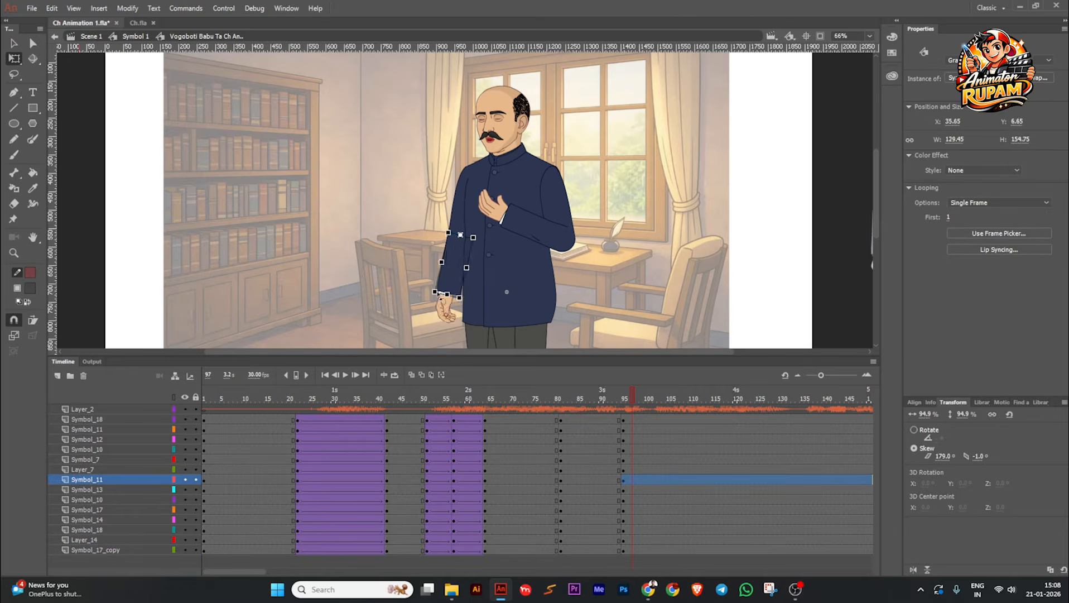
{"action": "left_click_drag", "start_coordinate": [442, 298], "coordinate": [412, 189]}
Step: Lower the bent arm's forearm to hang beside the body and rotate its upper arm to about -2.9° in the frame 95 pose
{"action": "left_click", "coordinate": [501, 244]}
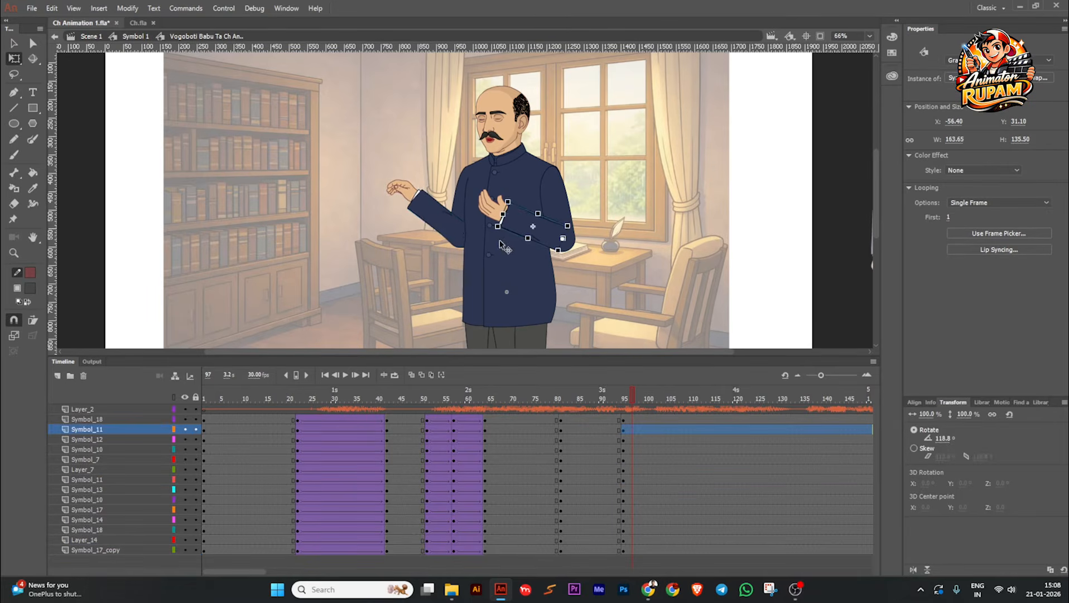
{"action": "left_click_drag", "start_coordinate": [502, 239], "coordinate": [586, 328]}
{"action": "left_click", "coordinate": [557, 214]}
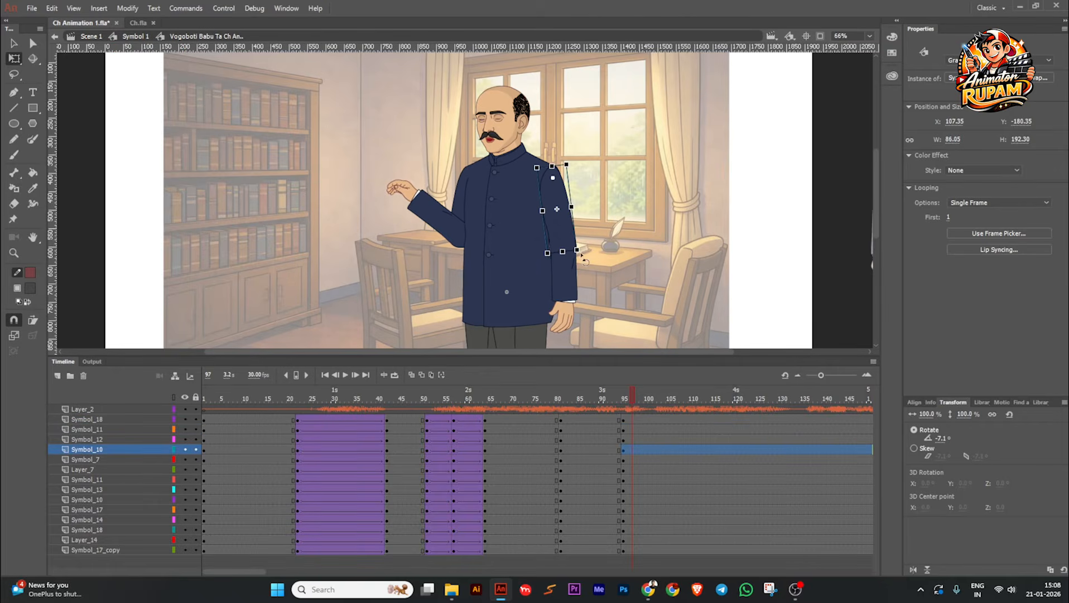
{"action": "left_click_drag", "start_coordinate": [580, 259], "coordinate": [574, 261]}
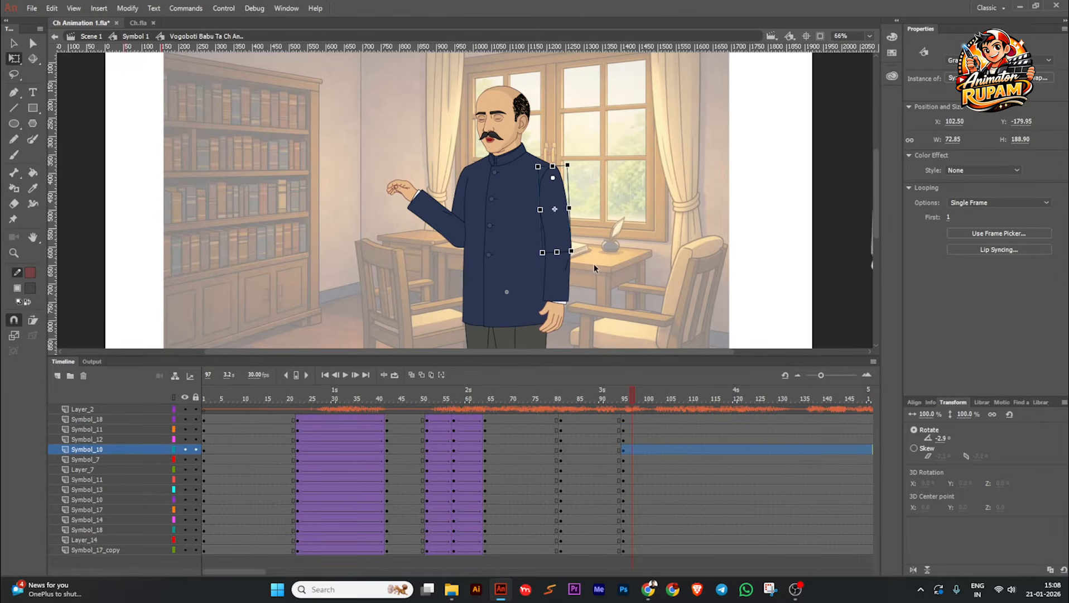
{"action": "left_click", "coordinate": [594, 268]}
Step: Rotate the newly raised arm's upper arm outward and align it with the shoulder edge in the frame 95 pose
{"action": "scroll", "coordinate": [443, 198], "scroll_direction": "up", "scroll_amount": 1}
{"action": "left_click", "coordinate": [467, 210], "text": "ctrl"}
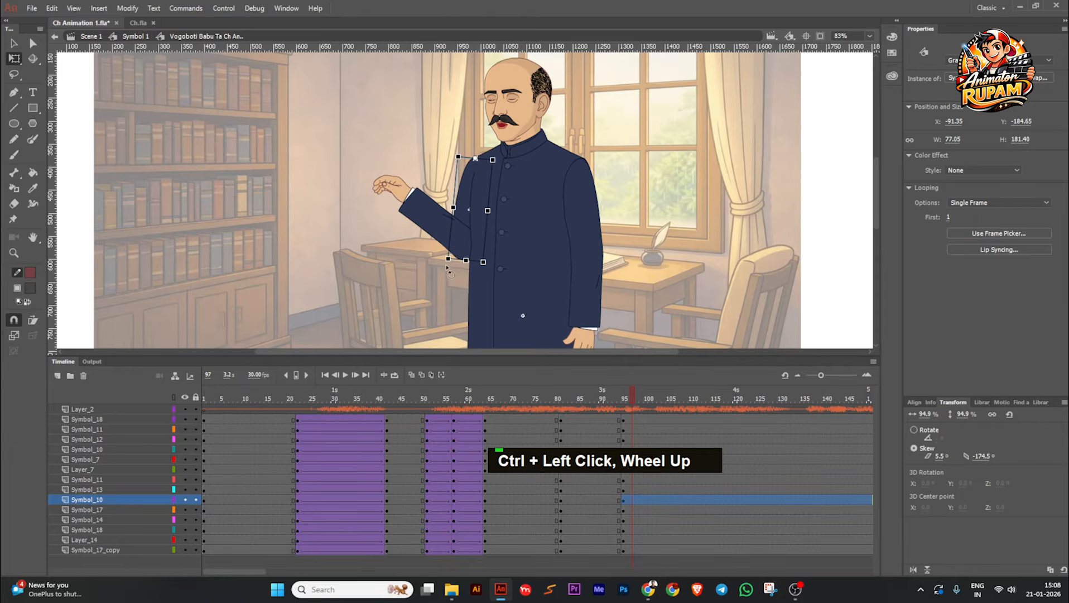
{"action": "left_click_drag", "start_coordinate": [449, 270], "coordinate": [424, 265]}
{"action": "scroll", "coordinate": [441, 287], "scroll_direction": "up", "scroll_amount": 3}
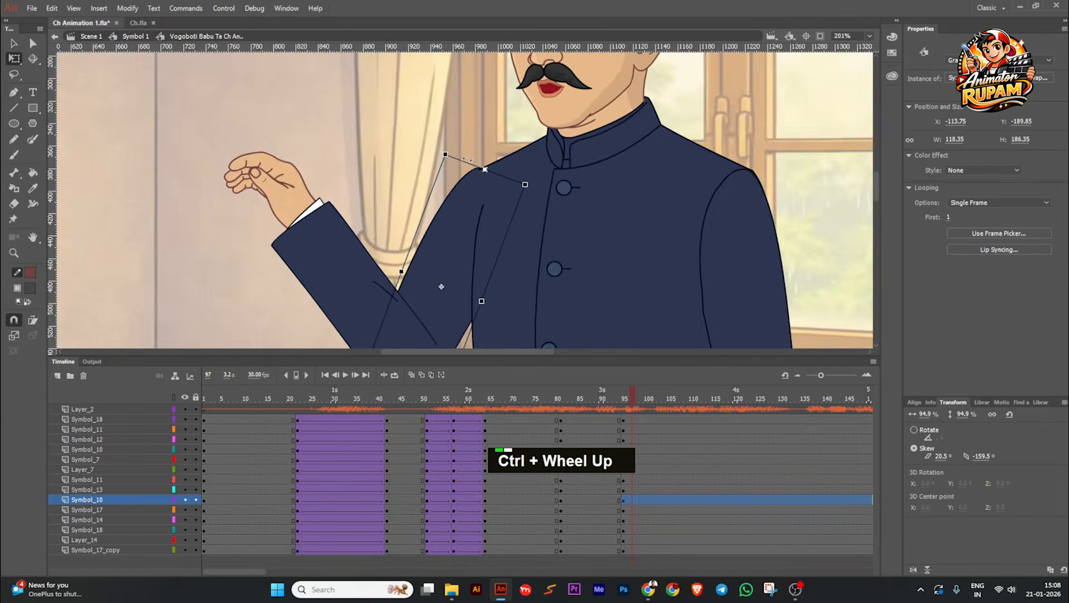
{"action": "scroll", "coordinate": [467, 161], "scroll_direction": "up", "scroll_amount": 3}
{"action": "left_click_drag", "start_coordinate": [485, 207], "coordinate": [496, 211]}
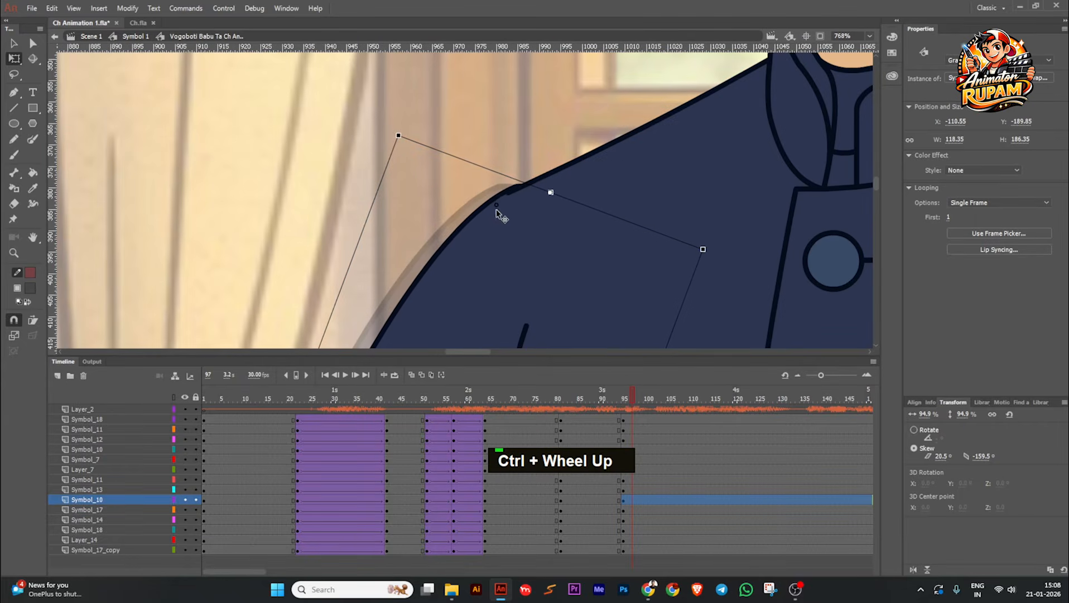
{"action": "scroll", "coordinate": [427, 170], "scroll_direction": "down", "scroll_amount": 8}
{"action": "left_click", "coordinate": [381, 172]}
{"action": "scroll", "coordinate": [381, 172], "scroll_direction": "down", "scroll_amount": 3}
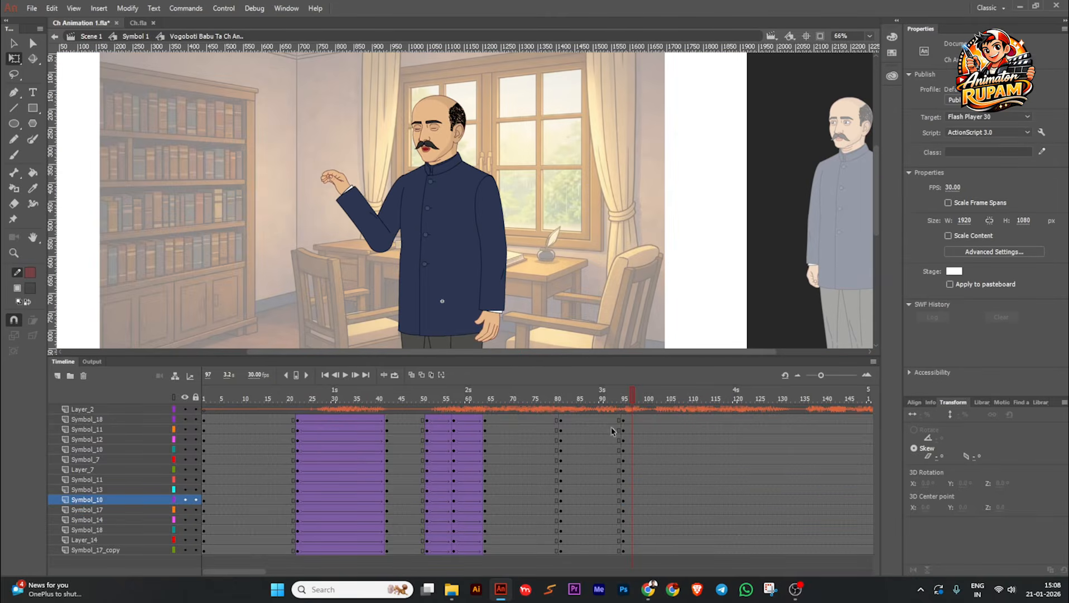
Step: Scrub back to frame 66 and examine the bent arm and hand in the earlier pose
{"action": "left_click_drag", "start_coordinate": [616, 399], "coordinate": [494, 398]}
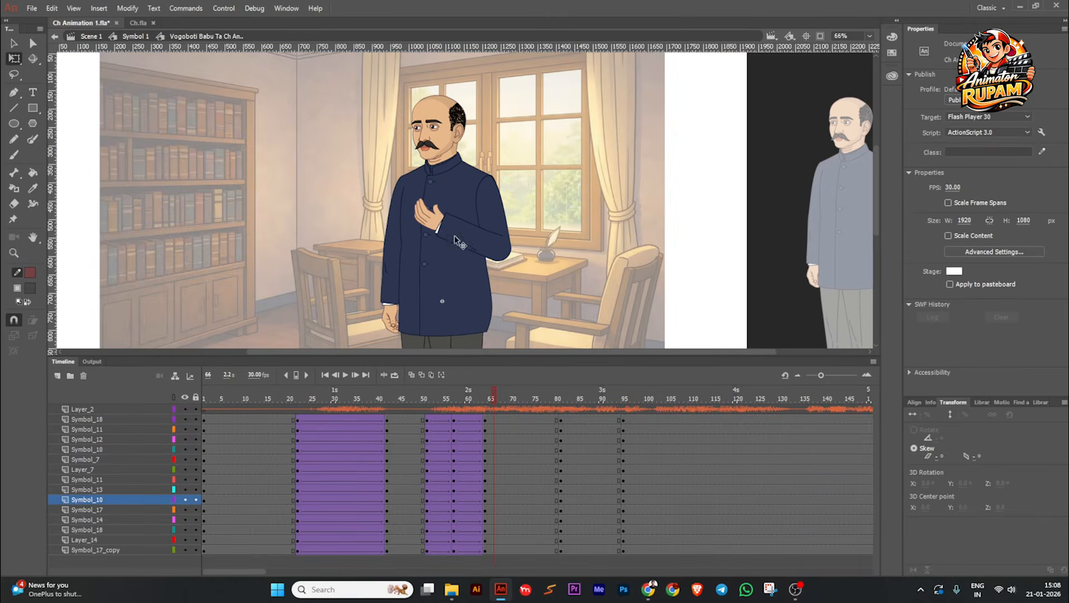
{"action": "scroll", "coordinate": [455, 240], "scroll_direction": "up", "scroll_amount": 1}
{"action": "scroll", "coordinate": [442, 234], "scroll_direction": "down", "scroll_amount": 1}
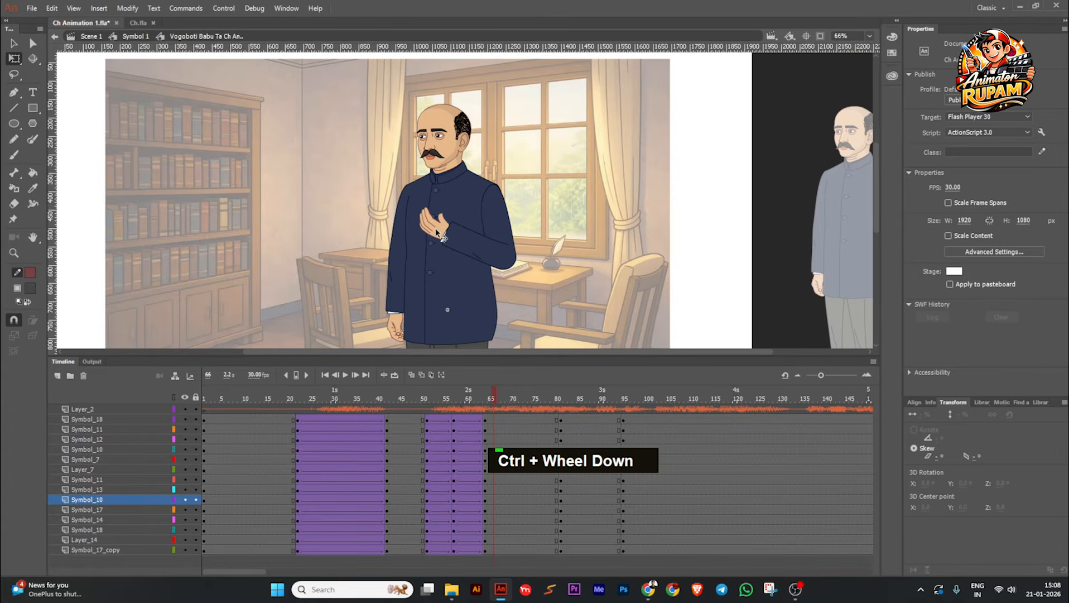
Step: Select all upper-body parts without the legs in the frame 95 pose and tilt them slightly toward the raised arm
{"action": "left_click", "coordinate": [624, 399]}
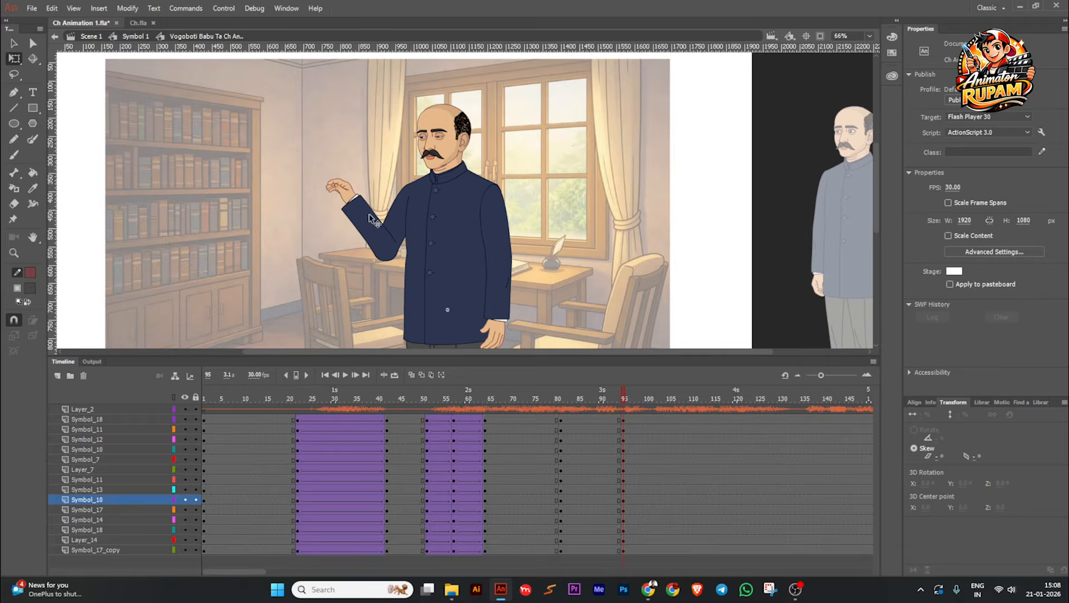
{"action": "scroll", "coordinate": [417, 236], "scroll_direction": "down", "scroll_amount": 1}
{"action": "left_click_drag", "start_coordinate": [613, 392], "coordinate": [633, 417]}
{"action": "left_click_drag", "start_coordinate": [328, 101], "coordinate": [525, 272]}
{"action": "scroll", "coordinate": [468, 269], "scroll_direction": "down", "scroll_amount": 1}
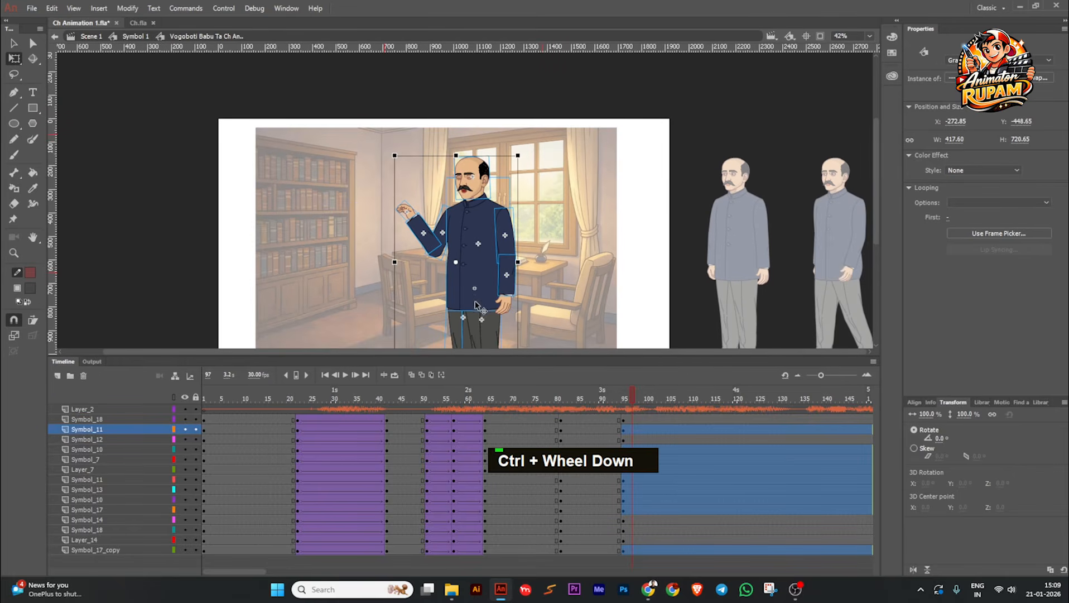
{"action": "double_click", "coordinate": [461, 332], "text": "shift"}
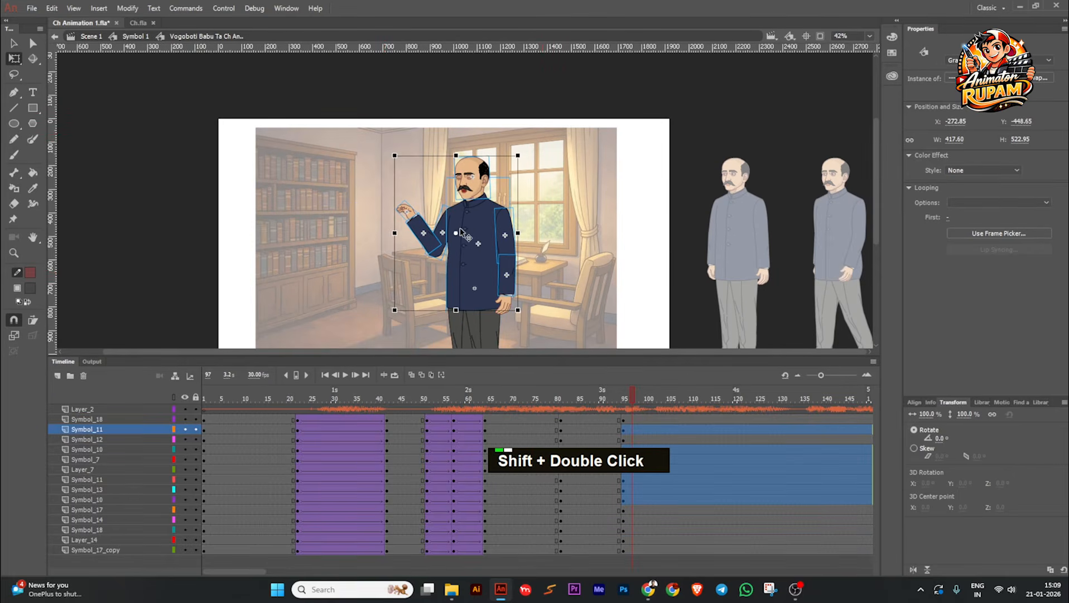
{"action": "scroll", "coordinate": [463, 329], "scroll_direction": "up", "scroll_amount": 1}
{"action": "left_click", "coordinate": [479, 328]}
{"action": "scroll", "coordinate": [533, 139], "scroll_direction": "up", "scroll_amount": 5}
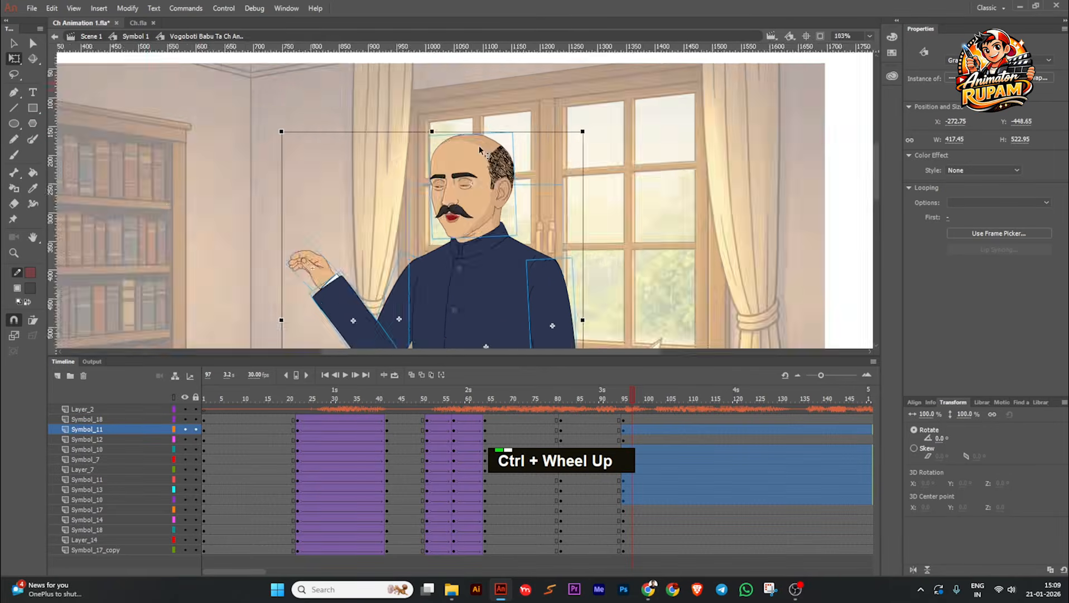
{"action": "left_click_drag", "start_coordinate": [625, 133], "coordinate": [615, 131]}
Step: Rotate the character's head slightly clockwise on the neck in the frame 95 pose
{"action": "left_click", "coordinate": [519, 174]}
{"action": "double_click", "coordinate": [488, 176]}
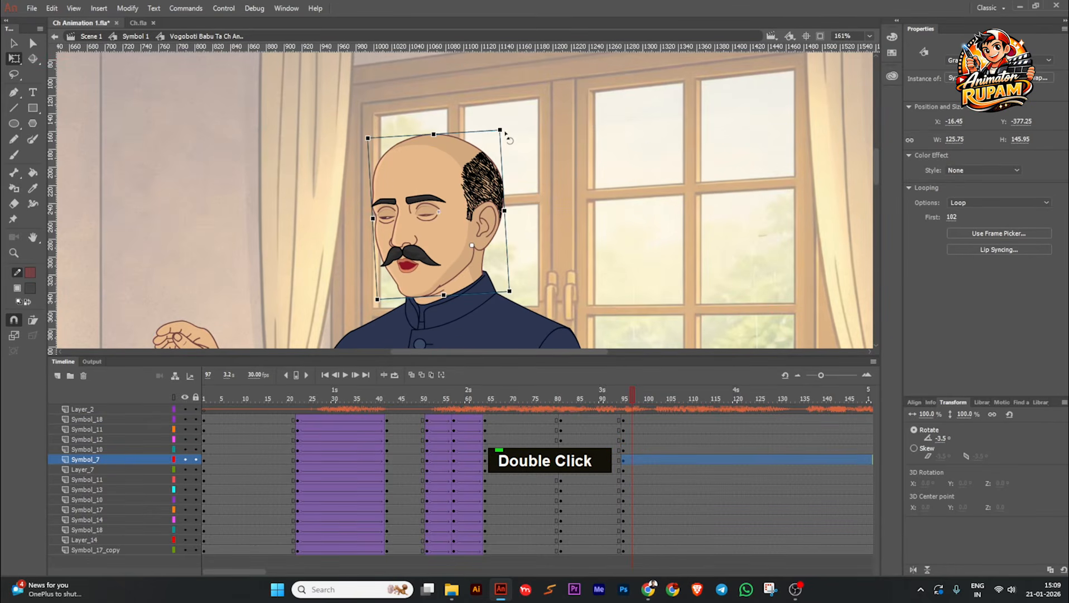
{"action": "left_click_drag", "start_coordinate": [511, 134], "coordinate": [517, 142]}
{"action": "left_click", "coordinate": [559, 174]}
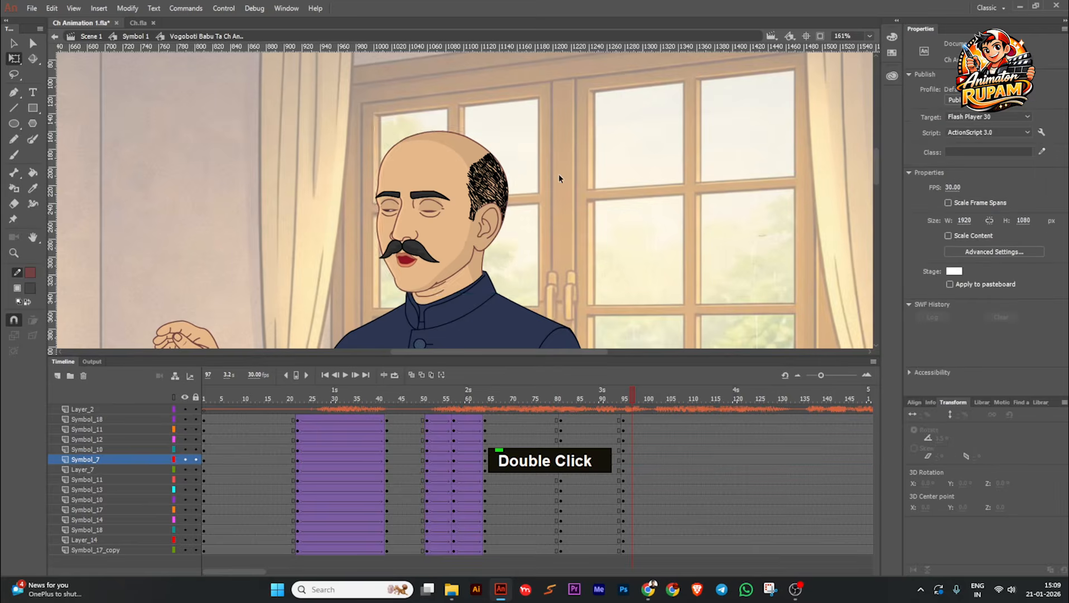
Step: Rotate the raised arm's forearm slightly more upright in the frame 95 pose
{"action": "scroll", "coordinate": [559, 174], "scroll_direction": "down", "scroll_amount": 5}
{"action": "mouse_move", "coordinate": [643, 396]}
{"action": "left_mouse_down"}
{"action": "mouse_move", "coordinate": [601, 400]}
{"action": "mouse_move", "coordinate": [627, 402]}
{"action": "left_mouse_up"}
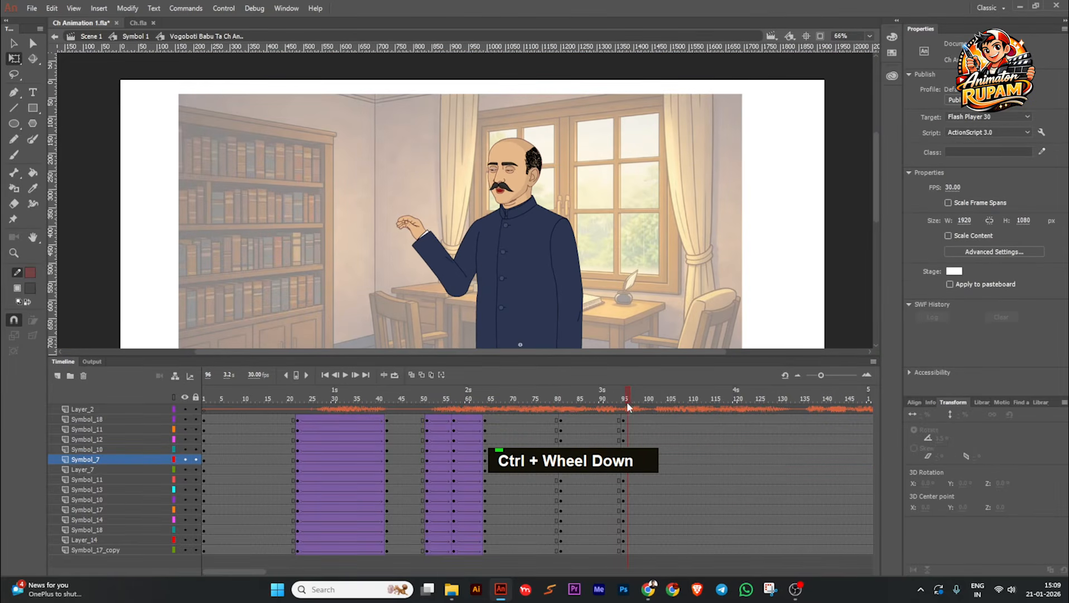
{"action": "left_click", "coordinate": [427, 238]}
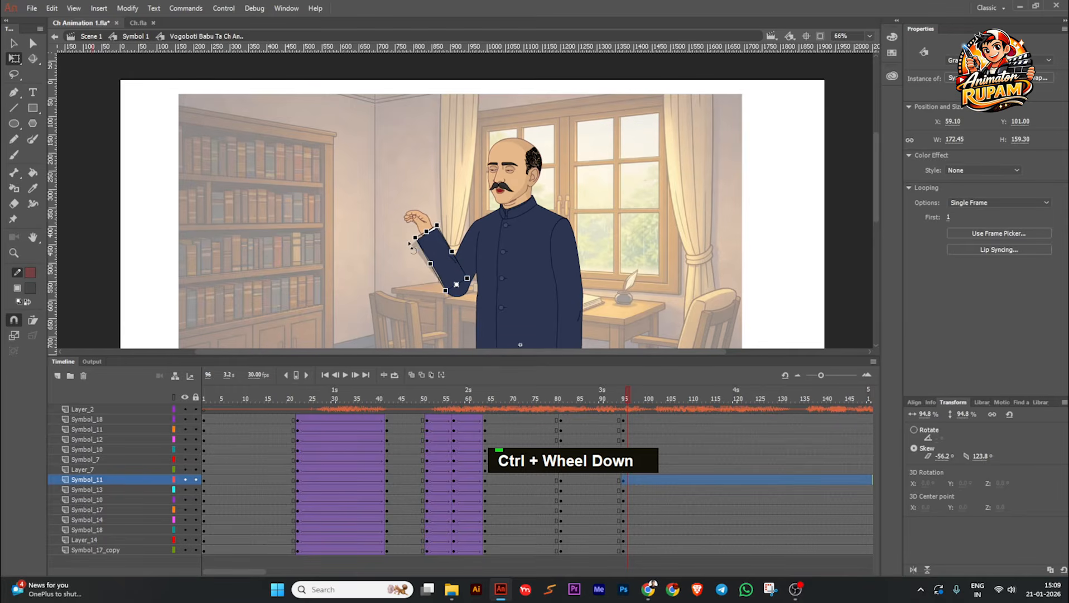
Step: Create classic tweens on all character layers between the keyframes at 81 and 95, check the motion, and save the file
{"action": "left_click_drag", "start_coordinate": [582, 421], "coordinate": [583, 570]}
{"action": "key", "text": "grave"}
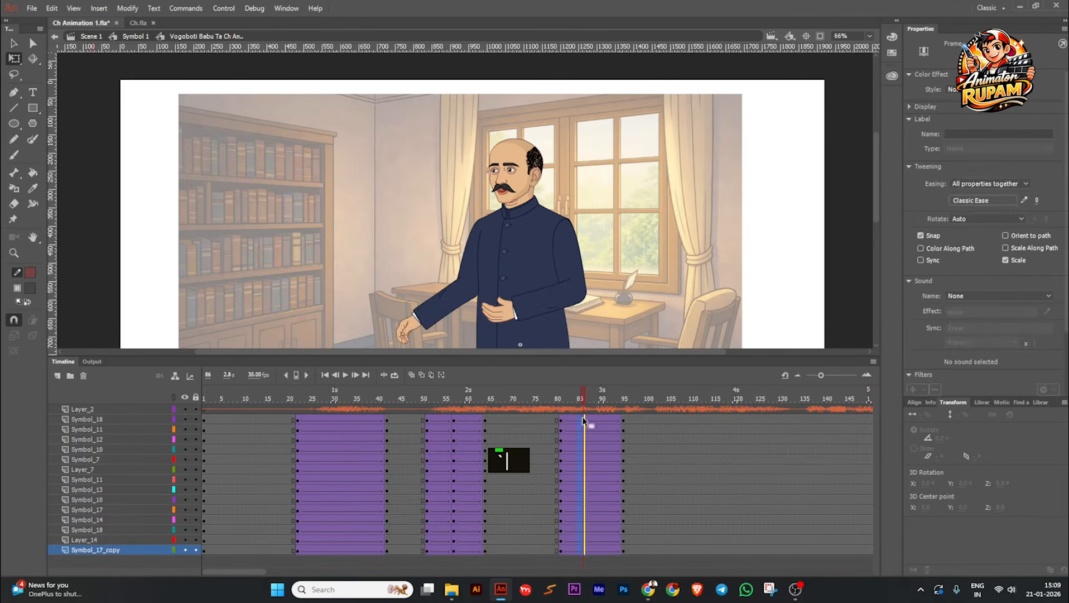
{"action": "left_click_drag", "start_coordinate": [585, 401], "coordinate": [591, 442]}
{"action": "key", "text": "ctrl+s"}
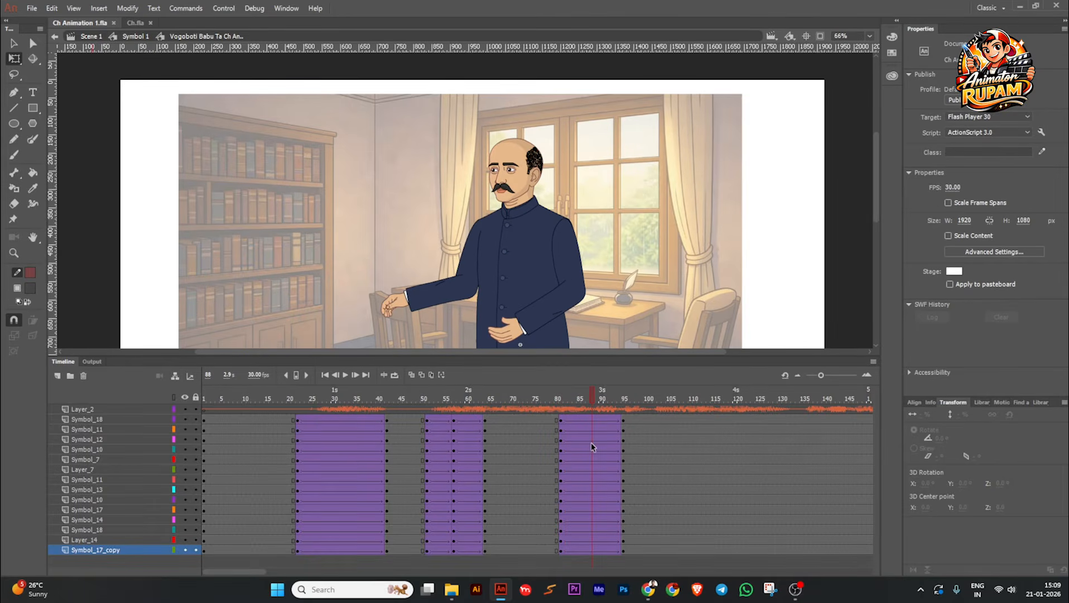
{"action": "scroll", "coordinate": [547, 351], "scroll_direction": "down", "scroll_amount": 2}
{"action": "scroll", "coordinate": [590, 304], "scroll_direction": "up", "scroll_amount": 2}
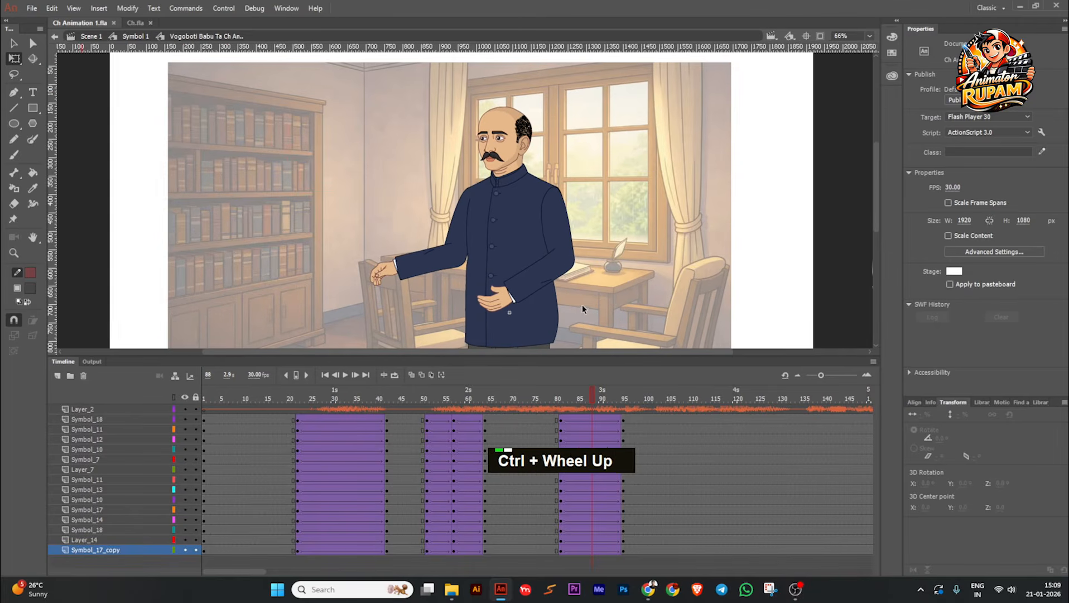
{"action": "key", "text": "ctrl+s"}
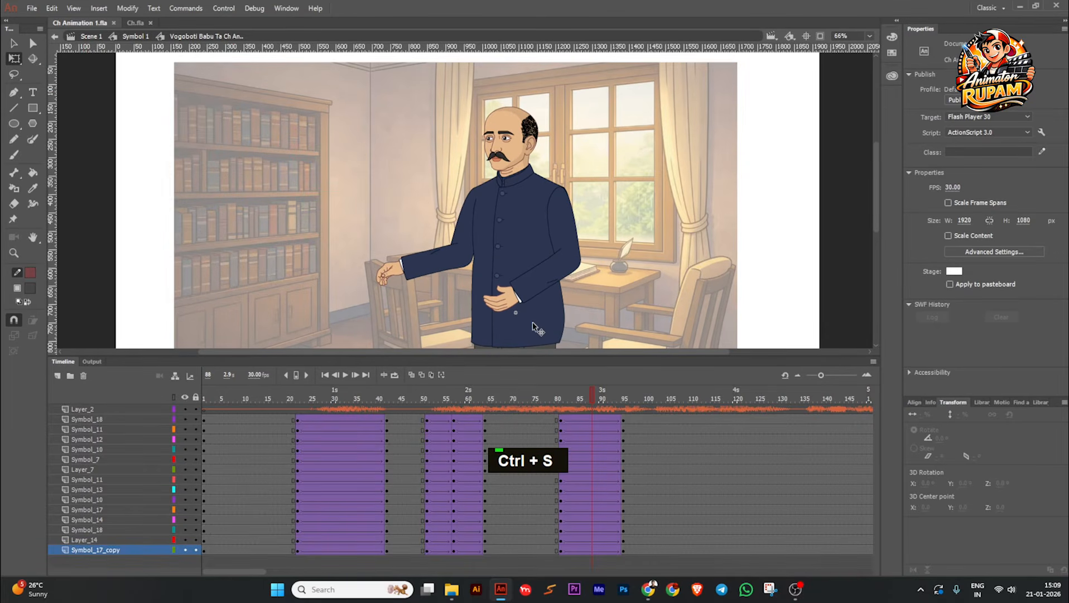
Step: Insert keyframes on all character layers at frame 88, midway through the new tween
{"action": "left_click_drag", "start_coordinate": [588, 416], "coordinate": [591, 489]}
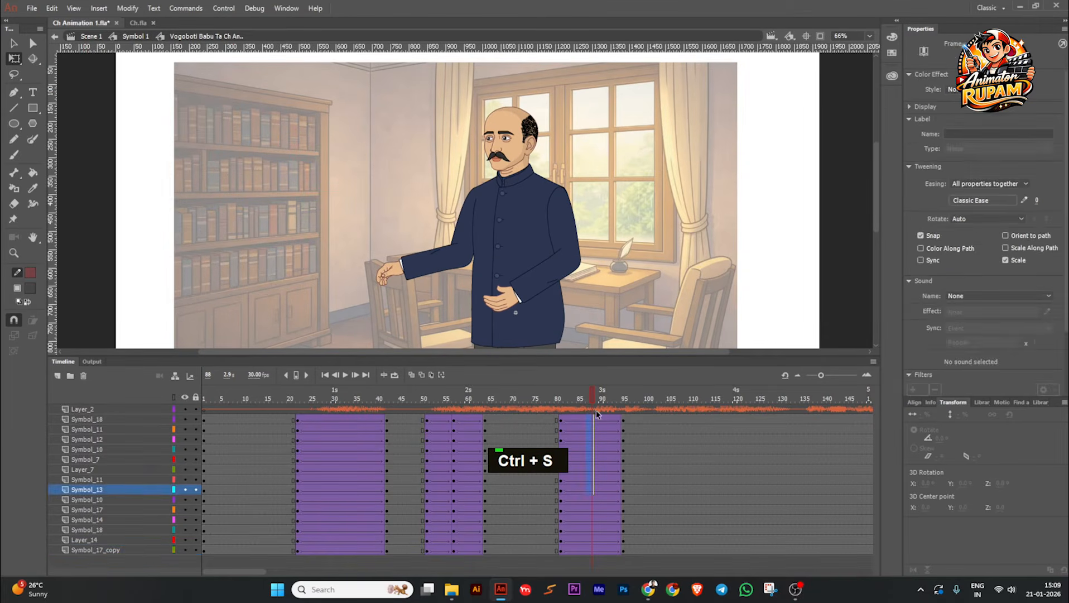
{"action": "left_click", "coordinate": [623, 316]}
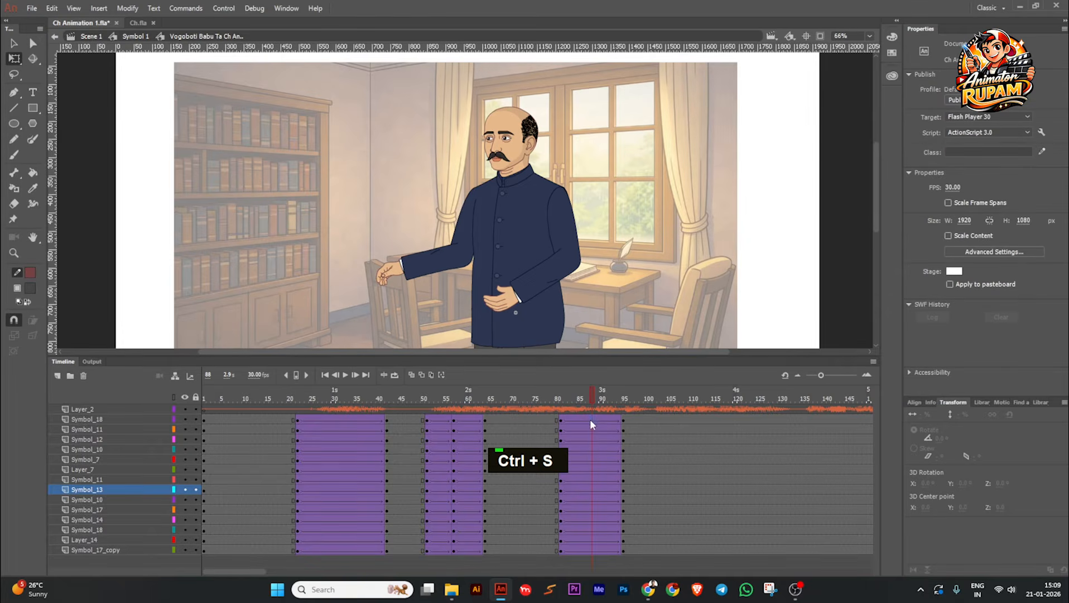
{"action": "left_click_drag", "start_coordinate": [591, 556], "coordinate": [592, 551]}
{"action": "key", "text": "F6"}
{"action": "left_click", "coordinate": [597, 278]}
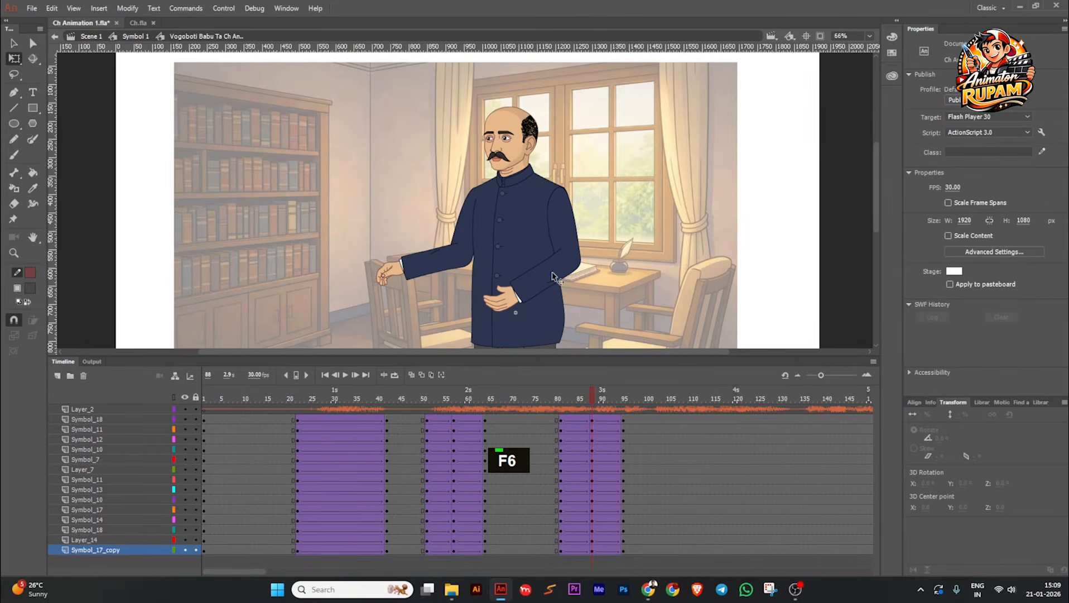
Step: Rotate the bent arm's forearm down to hang beside the body at frame 88, and scrub through the motion
{"action": "left_click", "coordinate": [552, 273]}
{"action": "left_click_drag", "start_coordinate": [522, 314], "coordinate": [583, 341]}
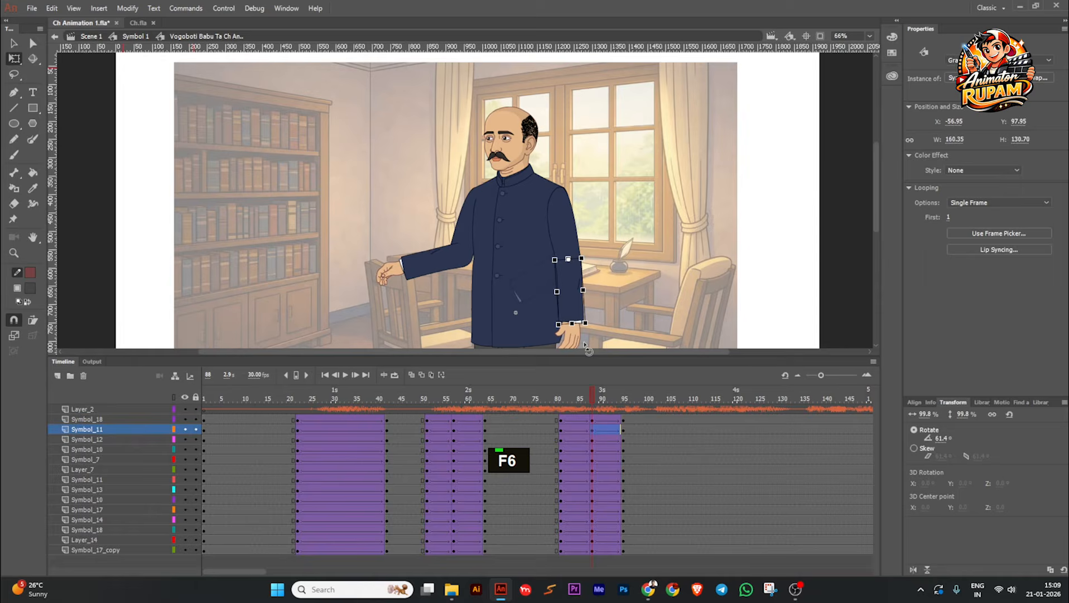
{"action": "left_click_drag", "start_coordinate": [592, 396], "coordinate": [592, 420]}
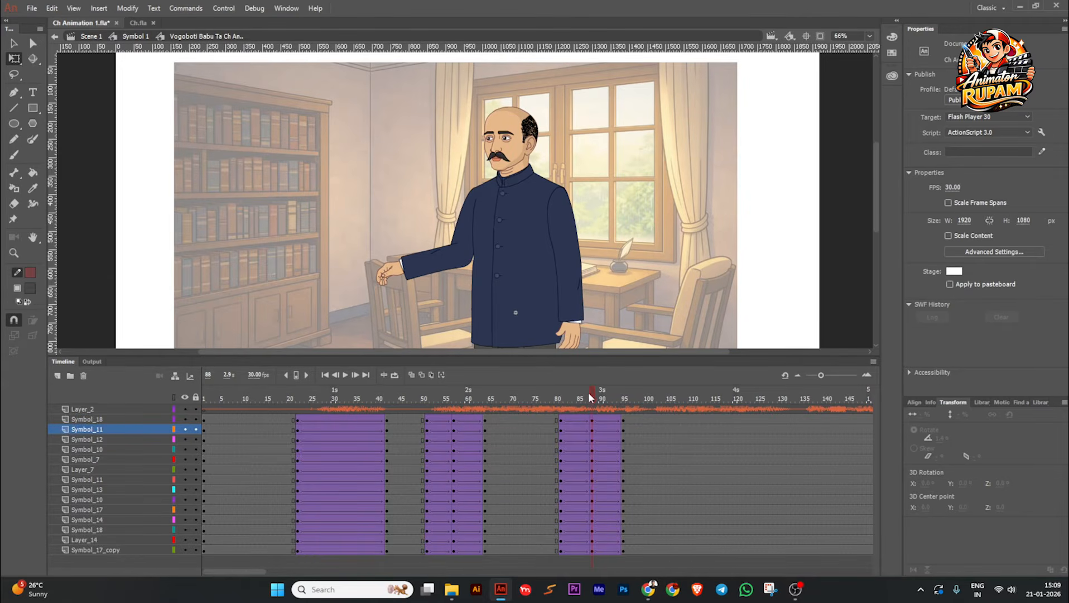
{"action": "left_click_drag", "start_coordinate": [588, 394], "coordinate": [567, 429]}
{"action": "left_click_drag", "start_coordinate": [569, 393], "coordinate": [592, 408]}
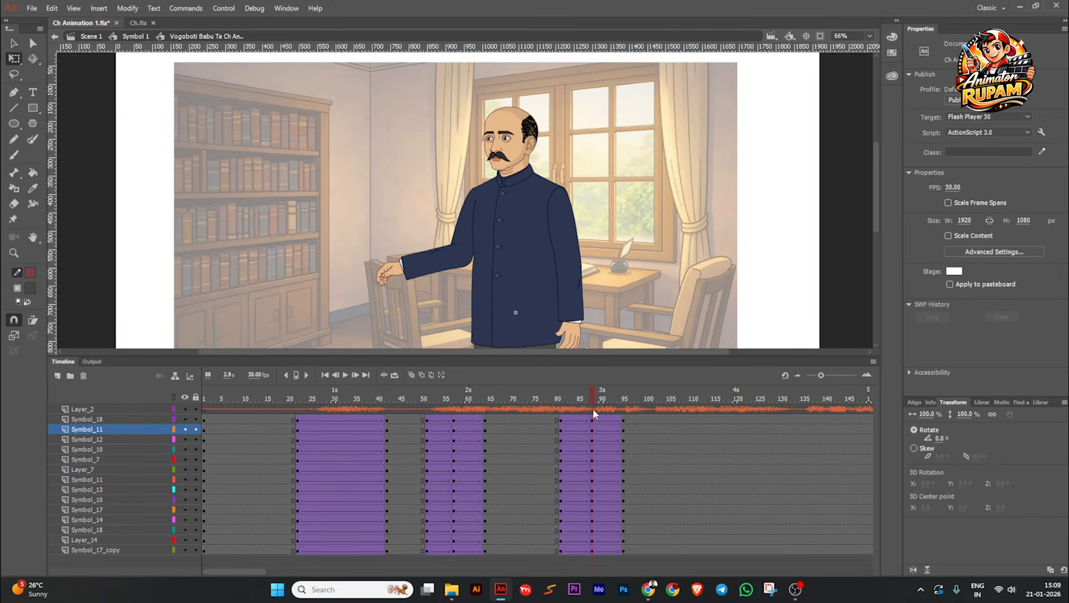
Step: Rotate the extended arm's upper arm inward until it lies close against the torso at frame 88
{"action": "left_click", "coordinate": [469, 268]}
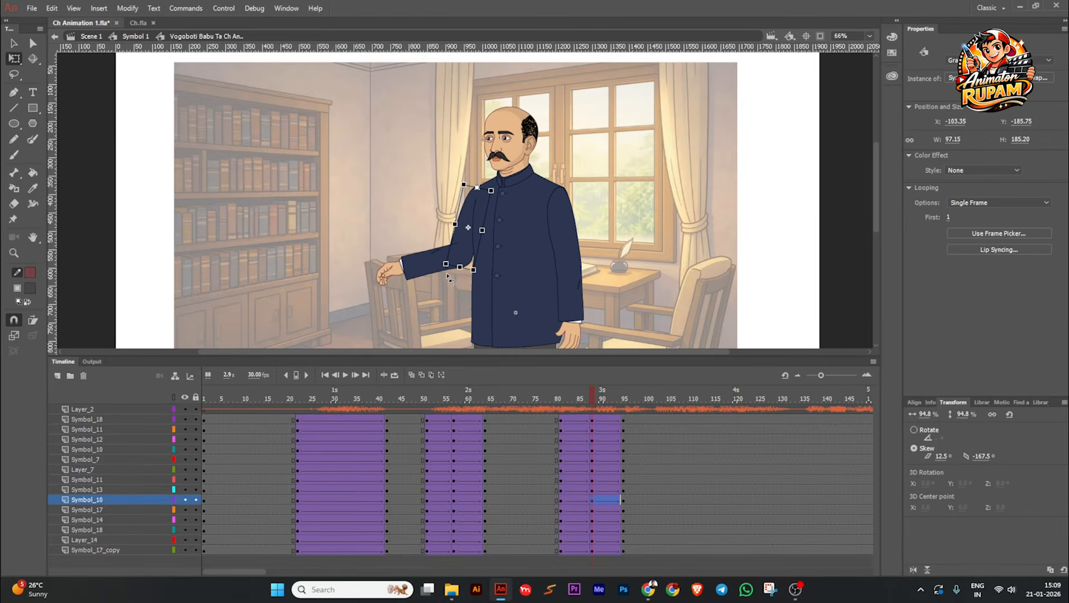
{"action": "left_click_drag", "start_coordinate": [456, 289], "coordinate": [466, 287]}
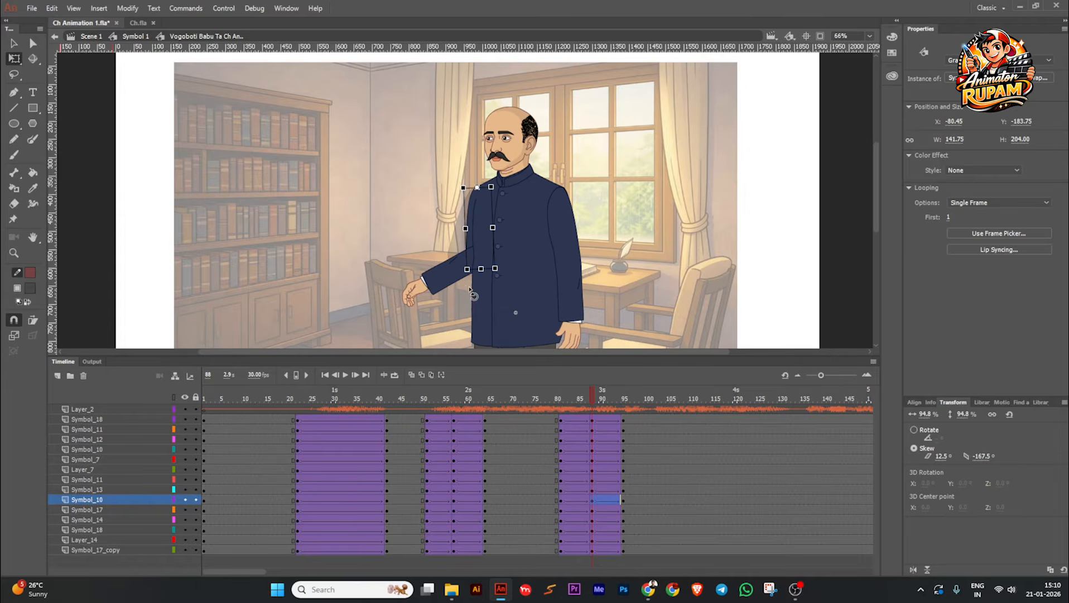
{"action": "mouse_move", "coordinate": [594, 403]}
{"action": "left_mouse_down"}
{"action": "mouse_move", "coordinate": [550, 400]}
{"action": "mouse_move", "coordinate": [613, 404]}
{"action": "mouse_move", "coordinate": [592, 409]}
{"action": "left_mouse_up"}
{"action": "scroll", "coordinate": [464, 238], "scroll_direction": "up", "scroll_amount": 3, "text": "ctrl"}
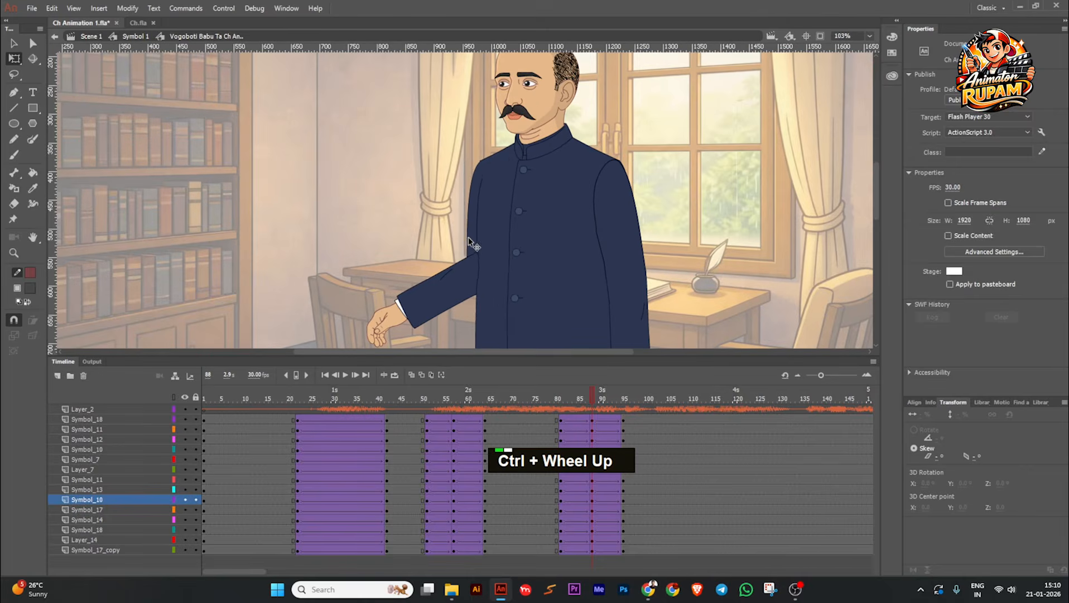
{"action": "left_click", "coordinate": [471, 246]}
{"action": "left_click_drag", "start_coordinate": [469, 297], "coordinate": [479, 298]}
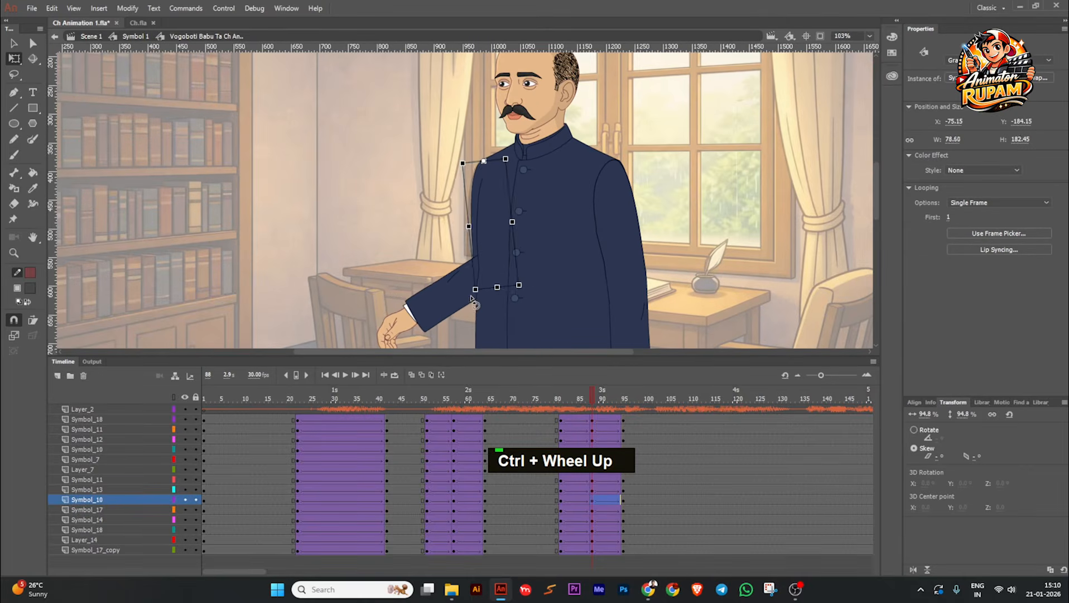
{"action": "left_click", "coordinate": [441, 235]}
{"action": "scroll", "coordinate": [572, 249], "scroll_direction": "down", "scroll_amount": 3, "text": "ctrl"}
Step: Try to duplicate the frame 51–64 gesture on all character layers just before frame 81 and reverse the copied frames
{"action": "left_click_drag", "start_coordinate": [590, 397], "coordinate": [486, 552]}
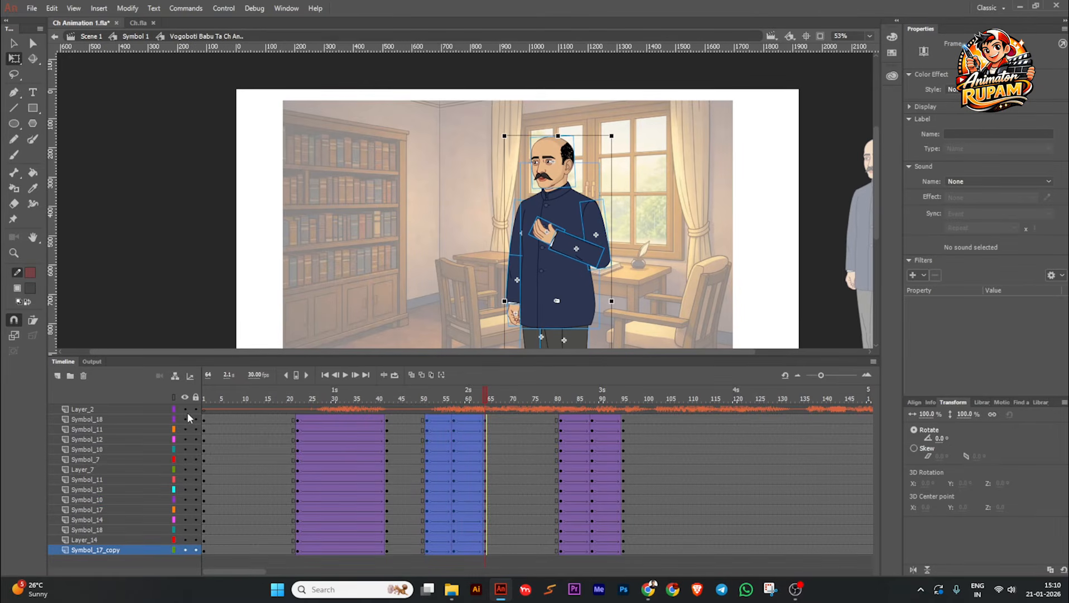
{"action": "left_click_drag", "start_coordinate": [457, 474], "coordinate": [525, 473]}
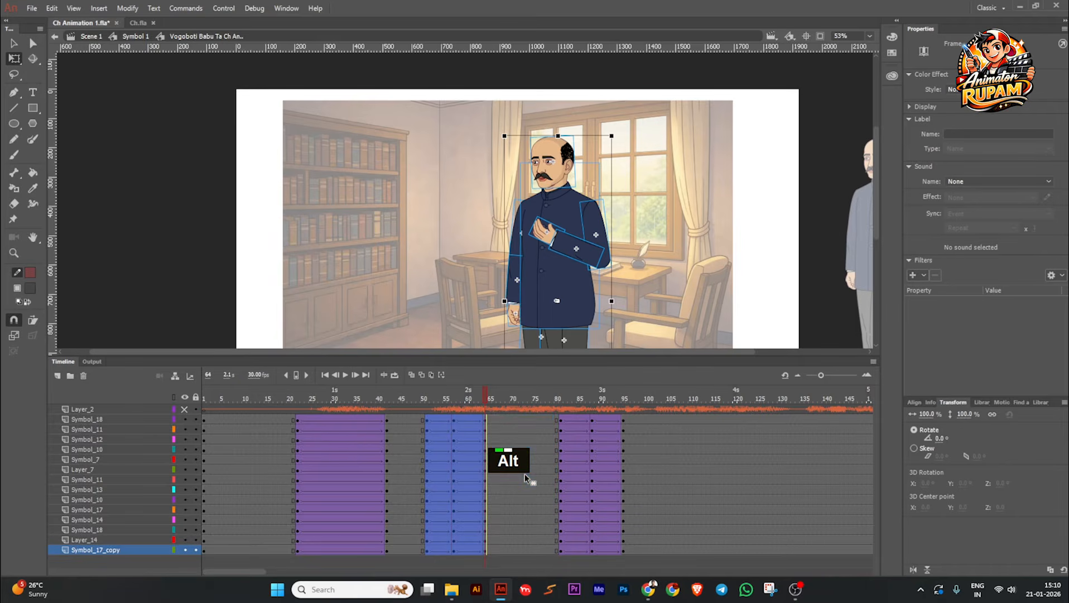
{"action": "right_click", "coordinate": [525, 473]}
{"action": "left_click", "coordinate": [564, 427]}
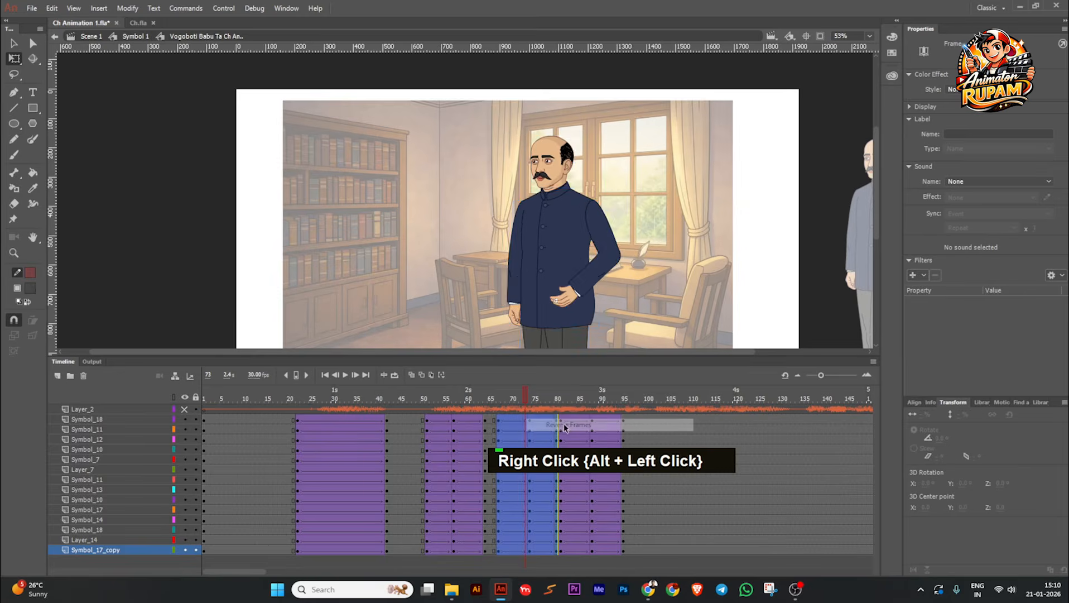
{"action": "left_click_drag", "start_coordinate": [522, 398], "coordinate": [551, 410]}
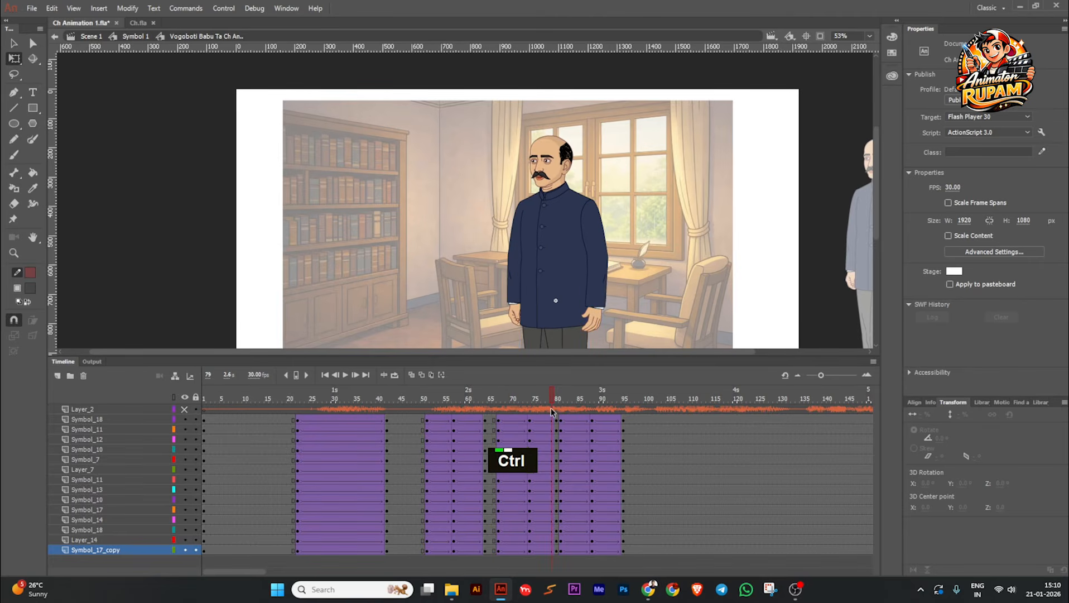
Step: Undo the duplication and reversal of the gesture frames
{"action": "key", "text": "ctrl+z"}
{"action": "key", "text": "ctrl+z"}
{"action": "key", "text": "ctrl+z"}
{"action": "key", "text": "ctrl+z"}
{"action": "key", "text": "ctrl+z"}
Step: Save the file and play the animation from about frame 47 to review the gestures
{"action": "left_click_drag", "start_coordinate": [464, 396], "coordinate": [415, 386]}
{"action": "key", "text": "ctrl+s"}
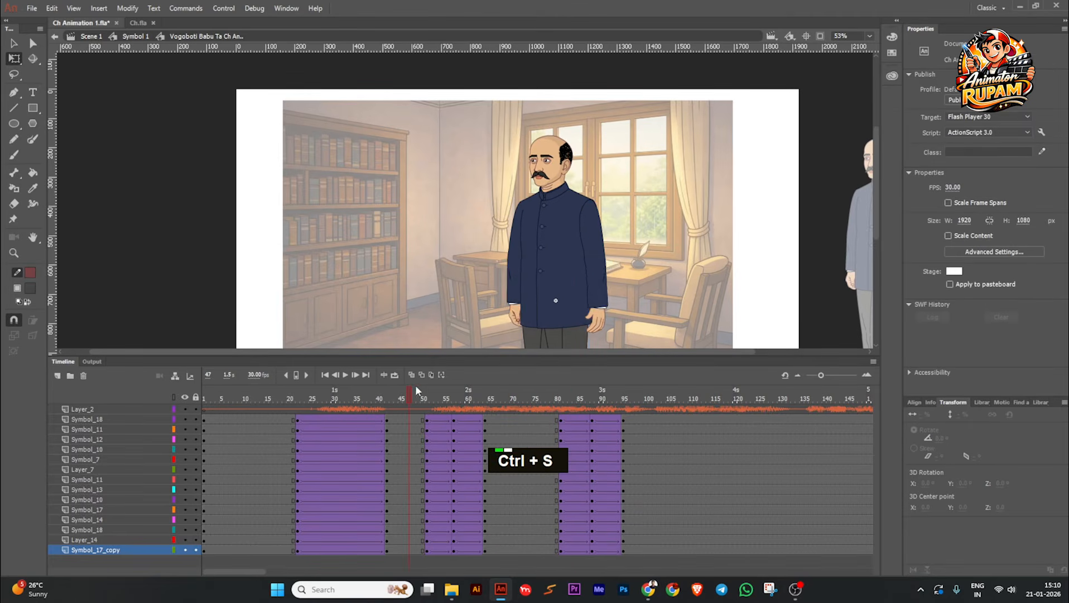
{"action": "left_click", "coordinate": [346, 375]}
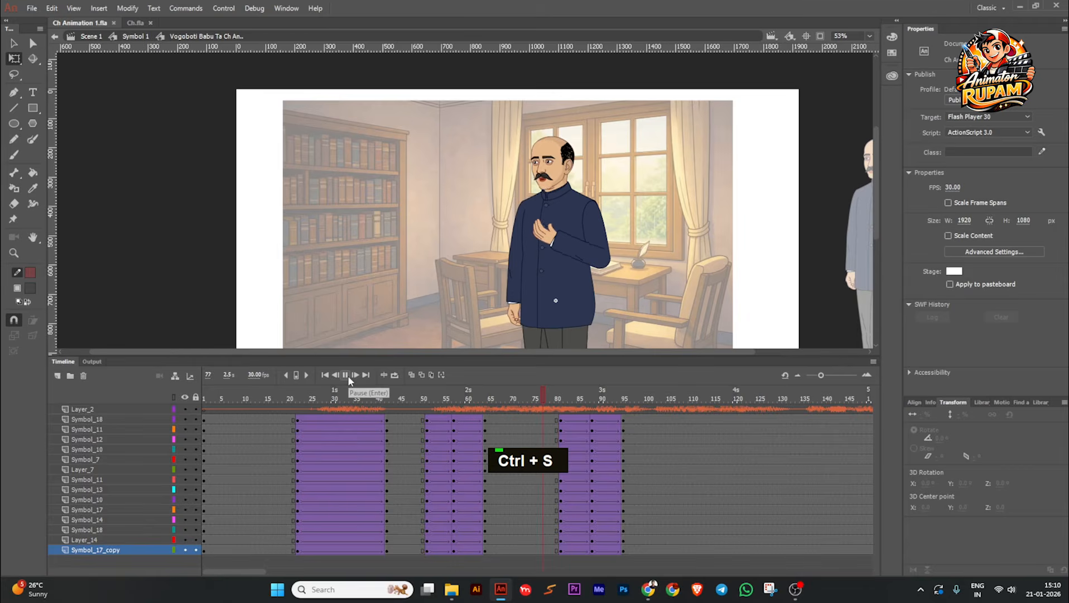
{"action": "left_click", "coordinate": [347, 376]}
Step: Move the frame 95 keyframes on all character layers to frame 98
{"action": "left_click_drag", "start_coordinate": [680, 410], "coordinate": [624, 420]}
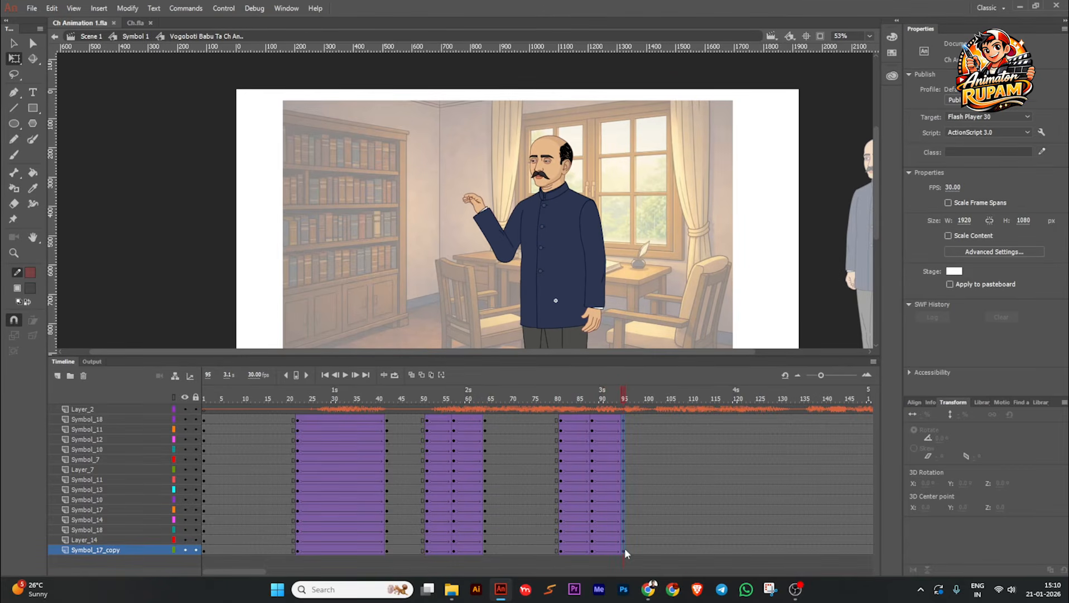
{"action": "left_click_drag", "start_coordinate": [625, 549], "coordinate": [625, 548]}
{"action": "left_click_drag", "start_coordinate": [625, 497], "coordinate": [636, 443]}
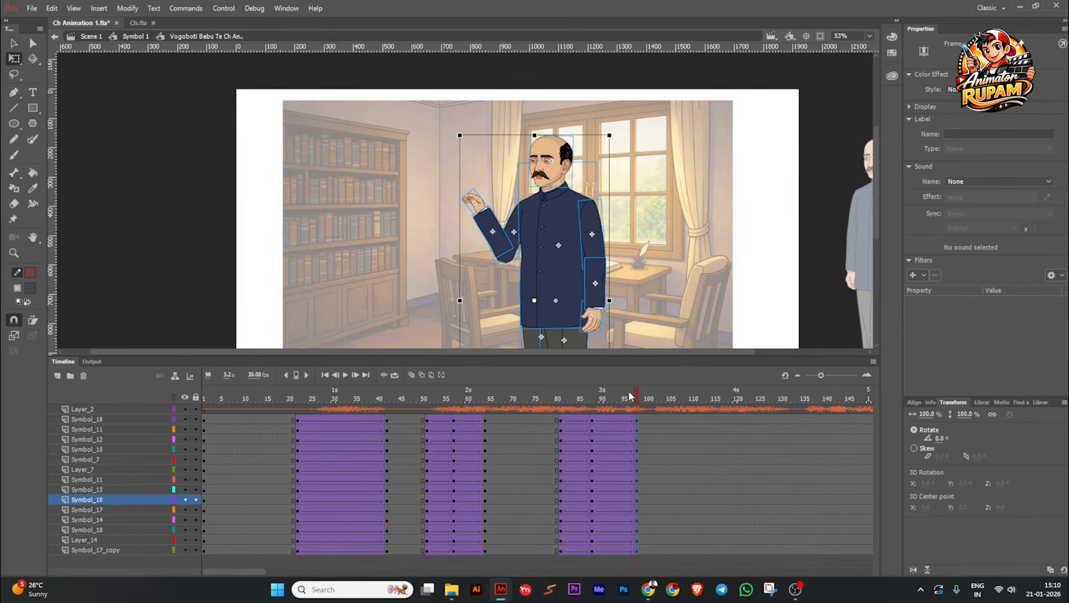
Step: Apply Quad Ease In to all character layers' tweens between frames 81 and 88
{"action": "left_click_drag", "start_coordinate": [630, 396], "coordinate": [575, 419]}
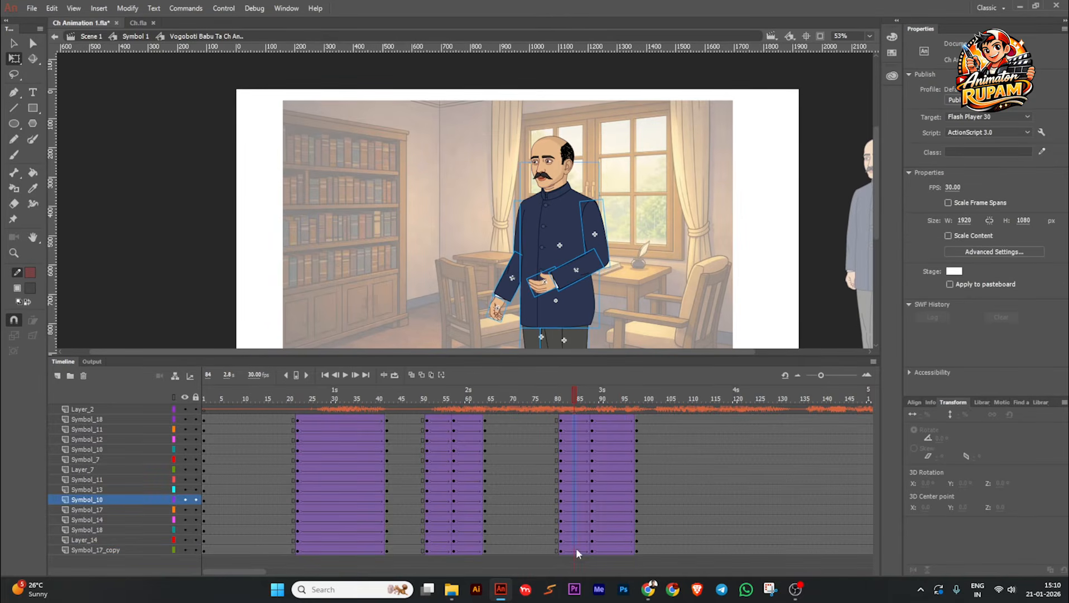
{"action": "left_click_drag", "start_coordinate": [579, 550], "coordinate": [580, 419]}
{"action": "left_click", "coordinate": [982, 200]}
{"action": "mouse_move", "coordinate": [812, 237]}
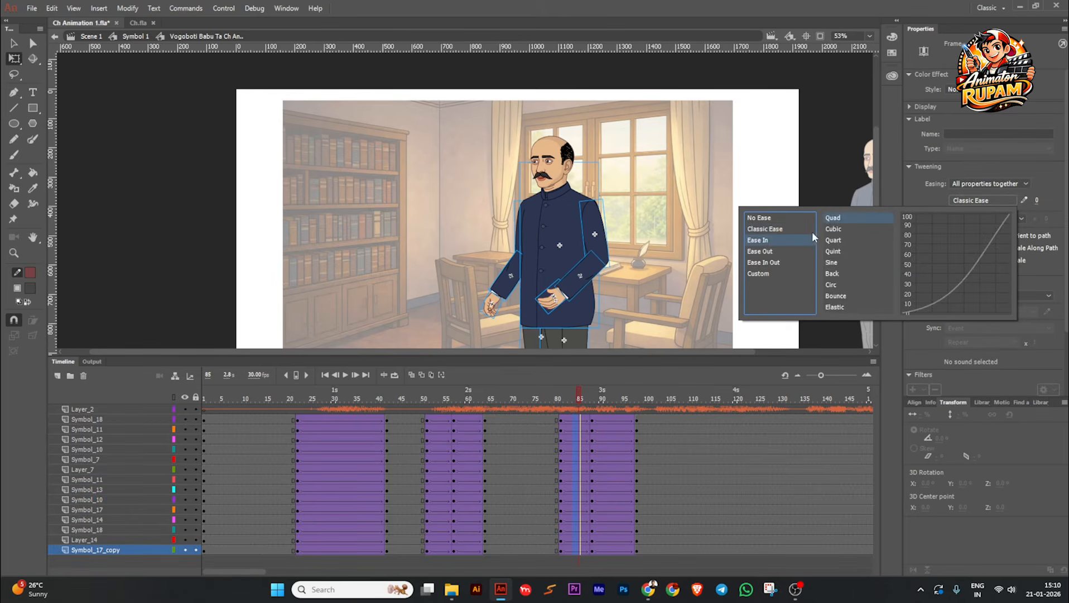
{"action": "double_click", "coordinate": [832, 217]}
Step: Apply Quad Ease Out to all character layers' tweens between frames 88 and 98
{"action": "left_click_drag", "start_coordinate": [603, 418], "coordinate": [620, 569]}
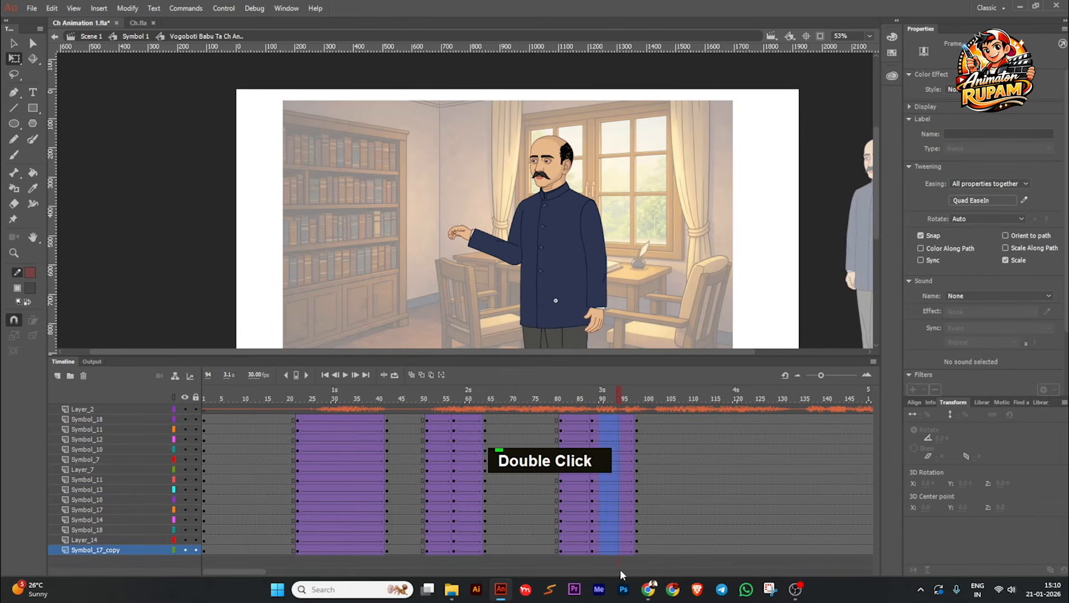
{"action": "left_click", "coordinate": [953, 201]}
{"action": "mouse_move", "coordinate": [773, 246]}
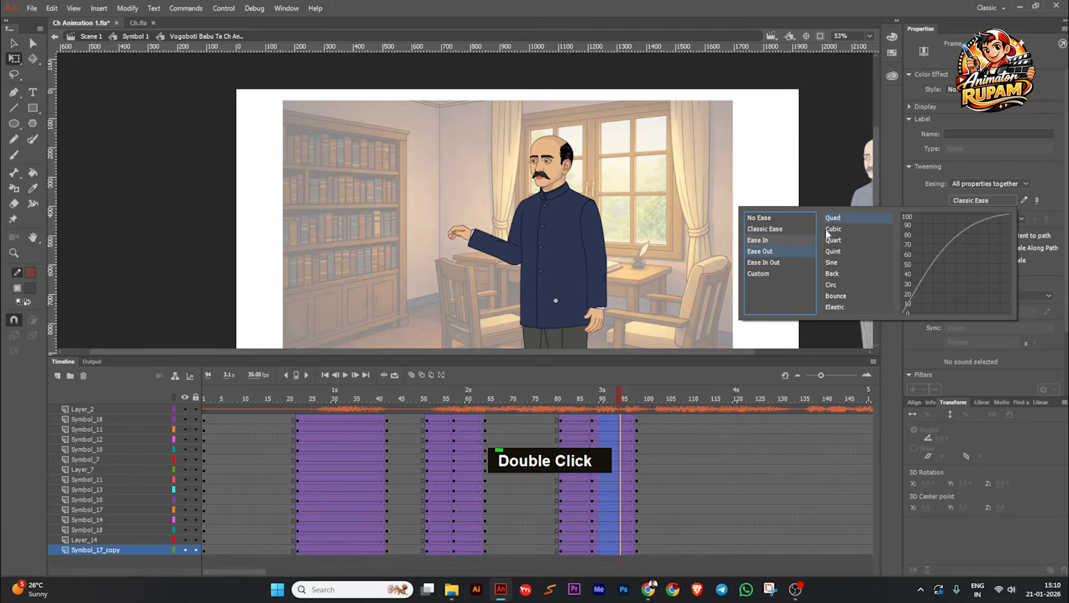
{"action": "double_click", "coordinate": [834, 218]}
Step: Save the file and play back the eased raised-hand gesture from just before frame 81
{"action": "left_click_drag", "start_coordinate": [625, 396], "coordinate": [535, 397]}
{"action": "key", "text": "ctrl+s"}
{"action": "left_click", "coordinate": [346, 374]}
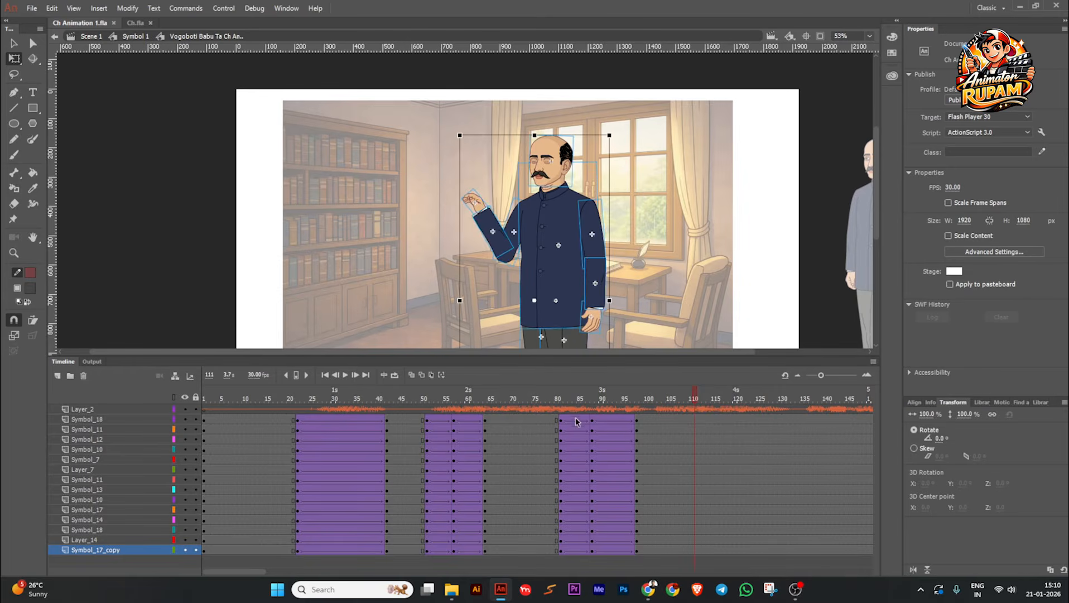
Step: Apply Quad Ease Out to all character layers' tweens between frames 81 and 88, and play back the gesture from about frame 74
{"action": "left_click_drag", "start_coordinate": [578, 419], "coordinate": [578, 549]}
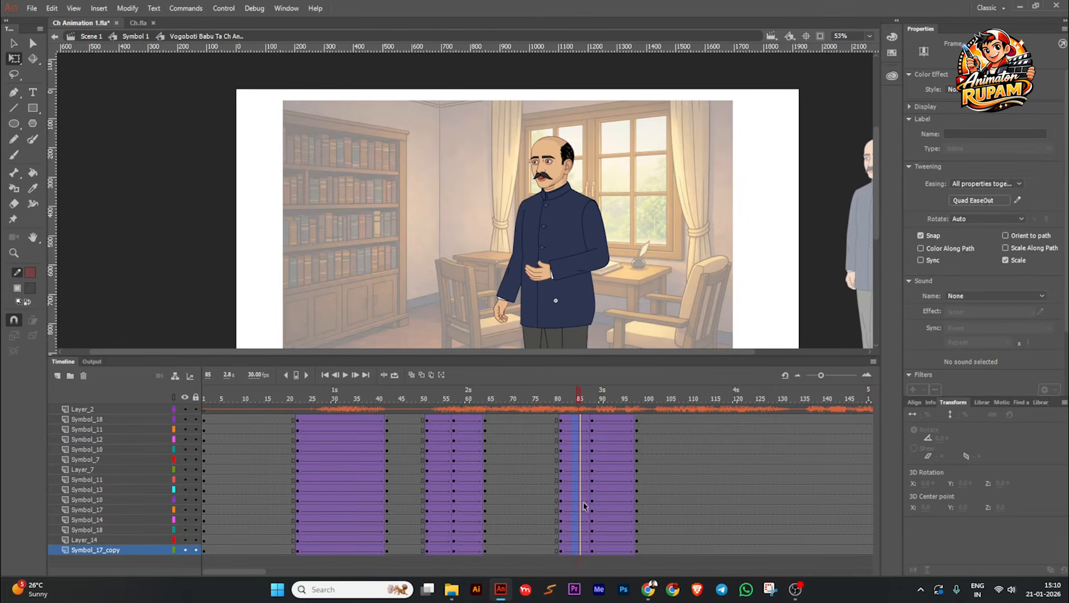
{"action": "left_click", "coordinate": [975, 202]}
{"action": "double_click", "coordinate": [843, 222]}
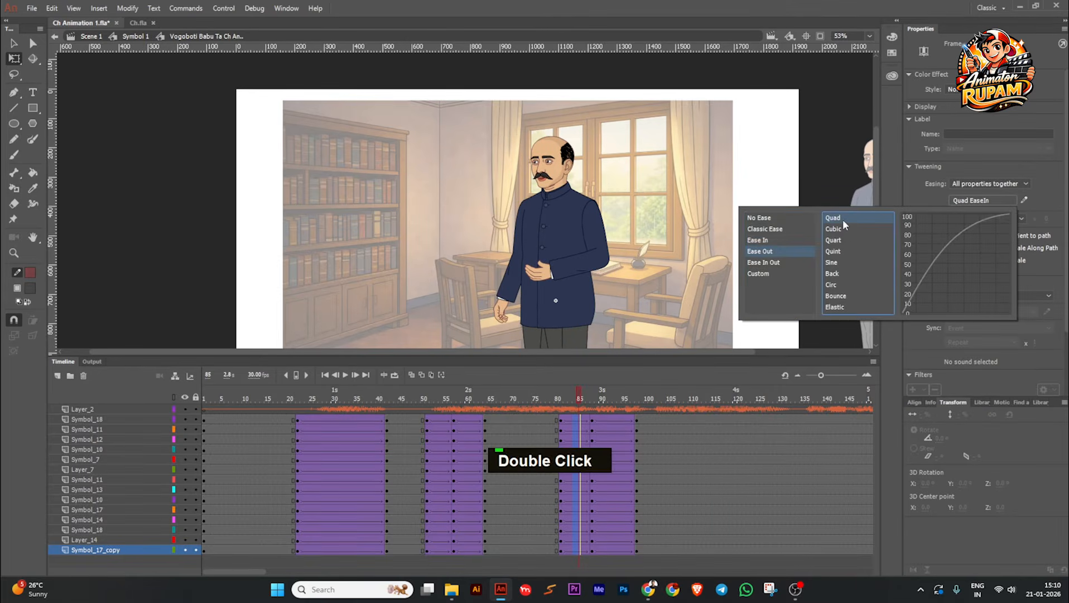
{"action": "left_click", "coordinate": [530, 398]}
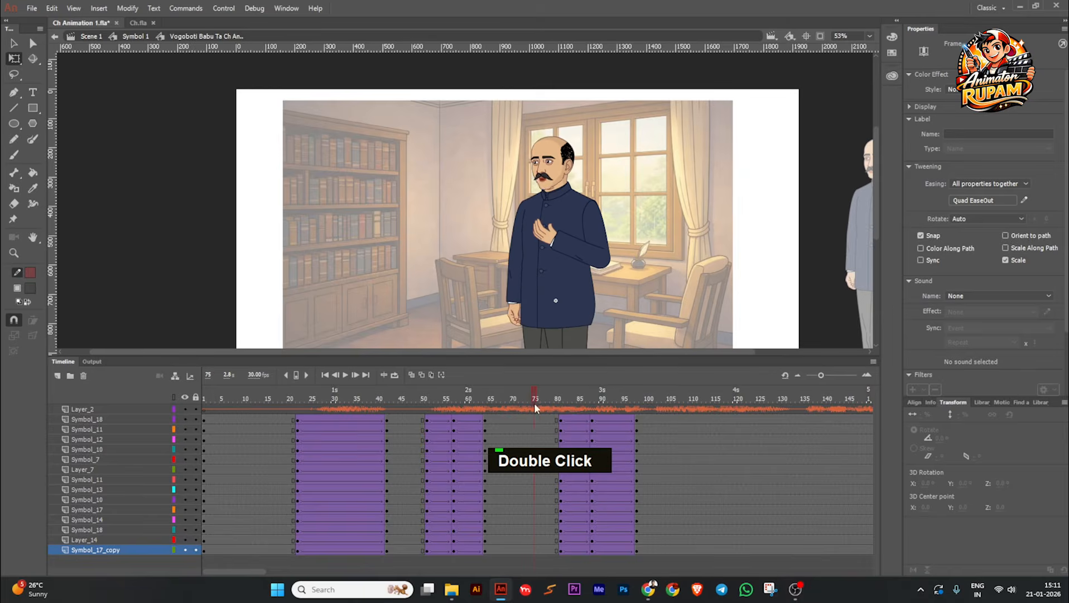
{"action": "left_click", "coordinate": [346, 375]}
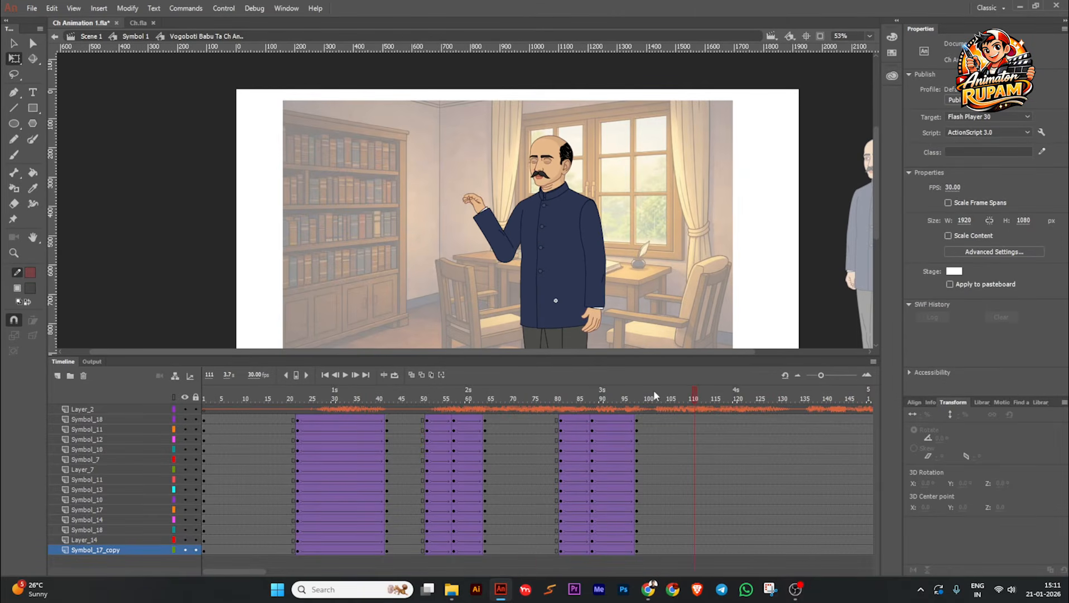
Step: On all character layers, move the frame 88 keyframes to frame 92 and the frame 98 keyframes to frame 102
{"action": "left_click_drag", "start_coordinate": [654, 390], "coordinate": [591, 473]}
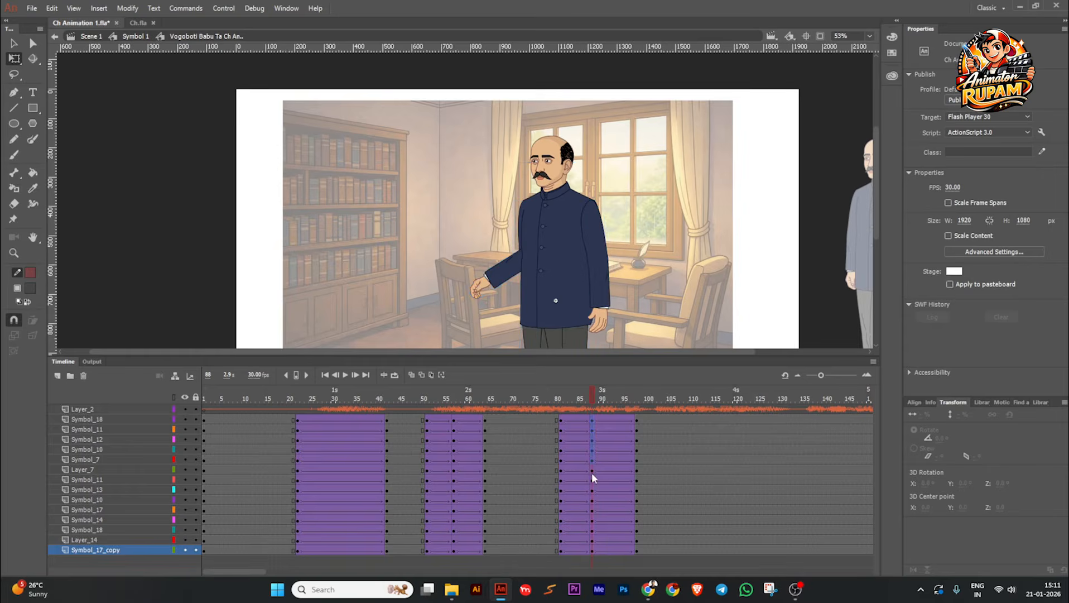
{"action": "left_click_drag", "start_coordinate": [594, 558], "coordinate": [597, 523]}
{"action": "key", "text": "shift+F6"}
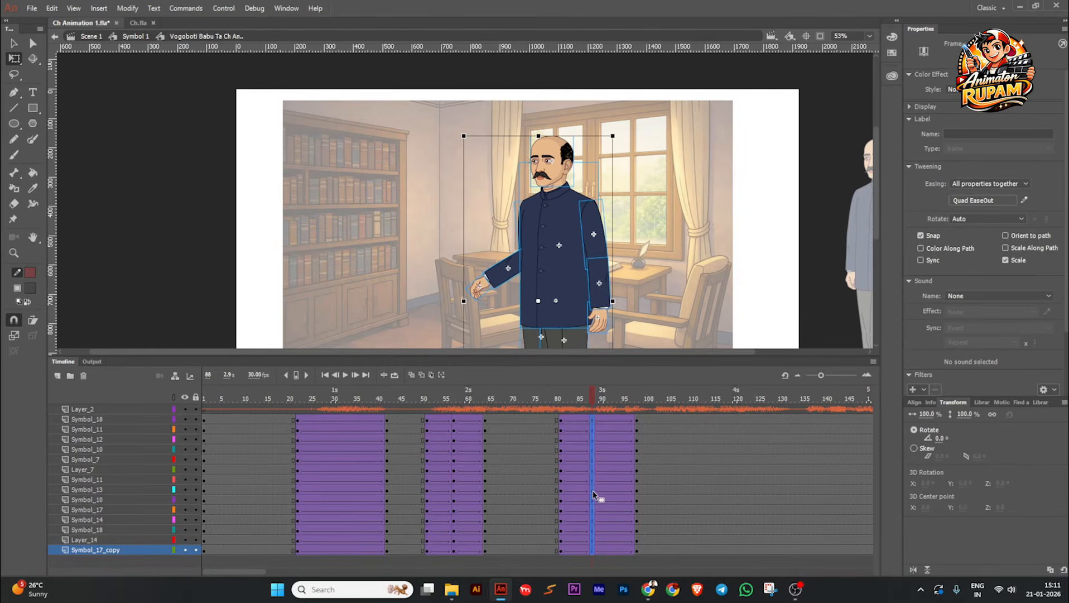
{"action": "left_click_drag", "start_coordinate": [635, 422], "coordinate": [640, 507]}
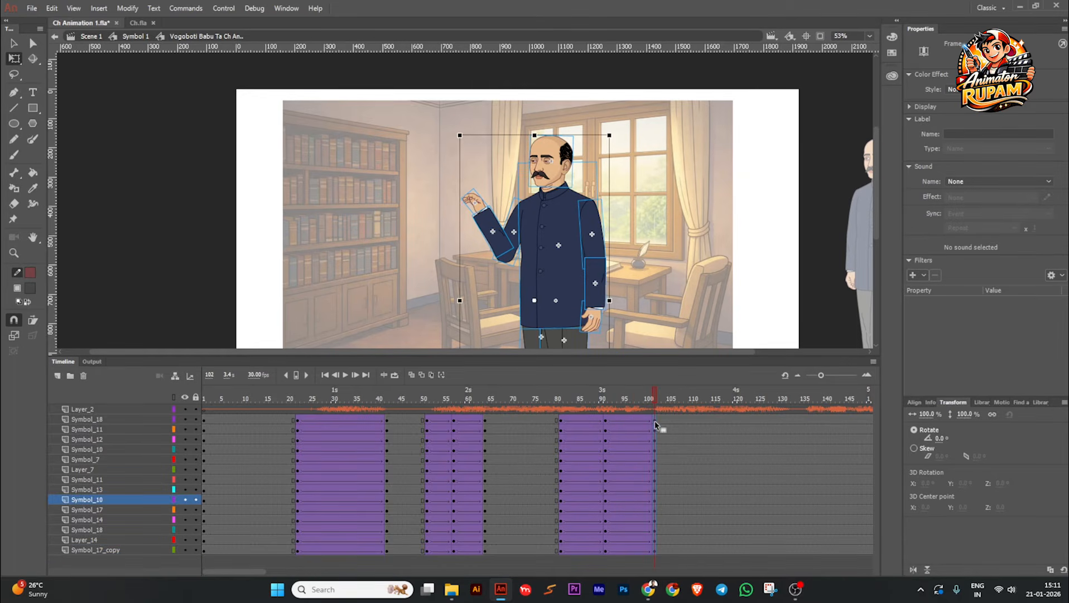
{"action": "left_click_drag", "start_coordinate": [651, 396], "coordinate": [612, 530]}
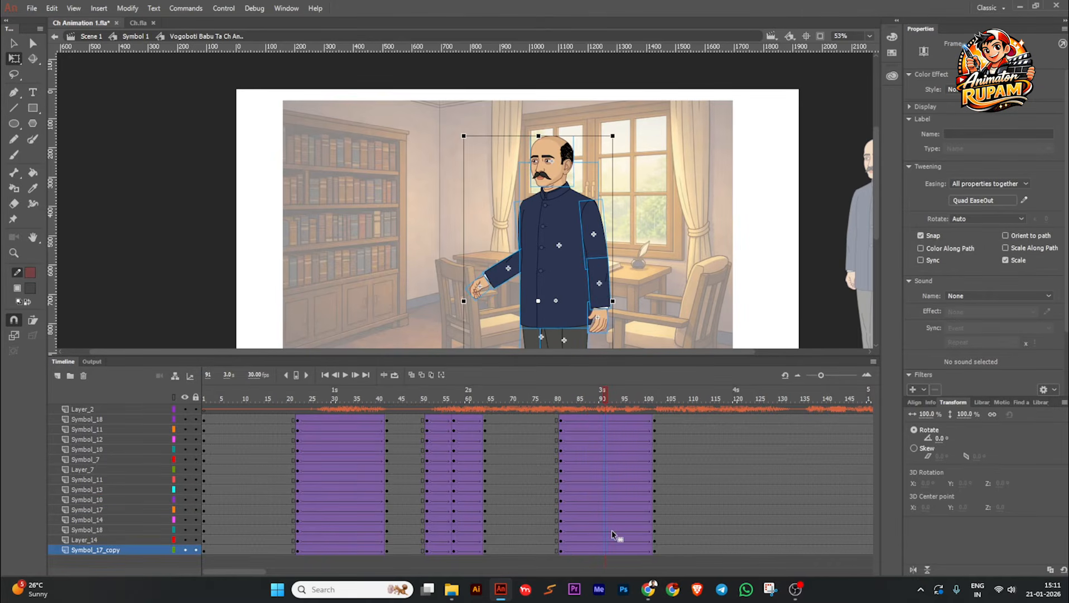
{"action": "left_click", "coordinate": [612, 530]}
Step: At frame 92, swing the lowered arm's upper sleeve outward from the body to a rotation of about -8°
{"action": "left_click", "coordinate": [557, 398]}
{"action": "left_click_drag", "start_coordinate": [557, 398], "coordinate": [611, 400]}
{"action": "scroll", "coordinate": [612, 289], "scroll_direction": "up", "scroll_amount": 1}
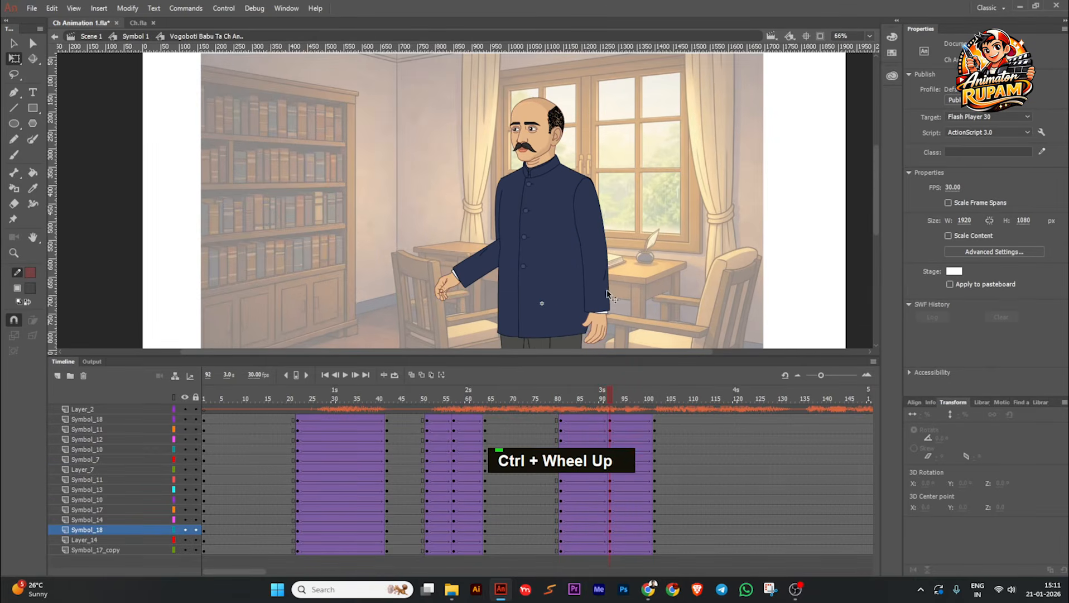
{"action": "left_click", "coordinate": [612, 285]}
{"action": "scroll", "coordinate": [614, 273], "scroll_direction": "up", "scroll_amount": 1}
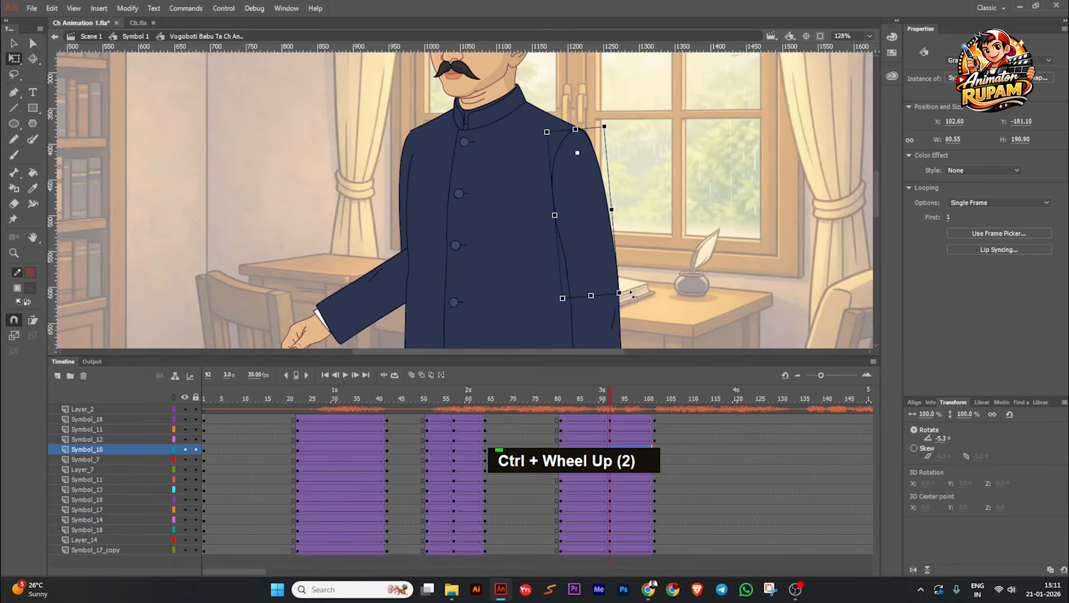
{"action": "left_click_drag", "start_coordinate": [630, 291], "coordinate": [631, 291]}
{"action": "middle_click", "coordinate": [661, 308]}
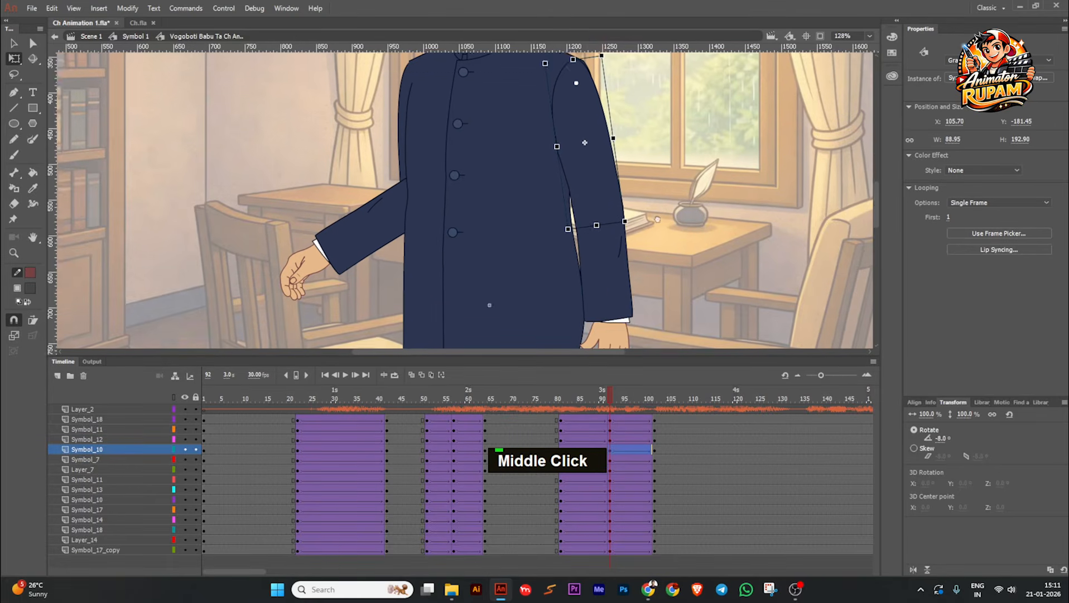
Step: At frame 92, rotate the lowered arm's forearm and align its hand with the repositioned upper sleeve
{"action": "left_click", "coordinate": [623, 283]}
{"action": "left_click_drag", "start_coordinate": [641, 313], "coordinate": [625, 310]}
{"action": "left_click", "coordinate": [609, 334]}
{"action": "middle_click", "coordinate": [613, 331]}
{"action": "scroll", "coordinate": [625, 306], "scroll_direction": "down", "scroll_amount": 3}
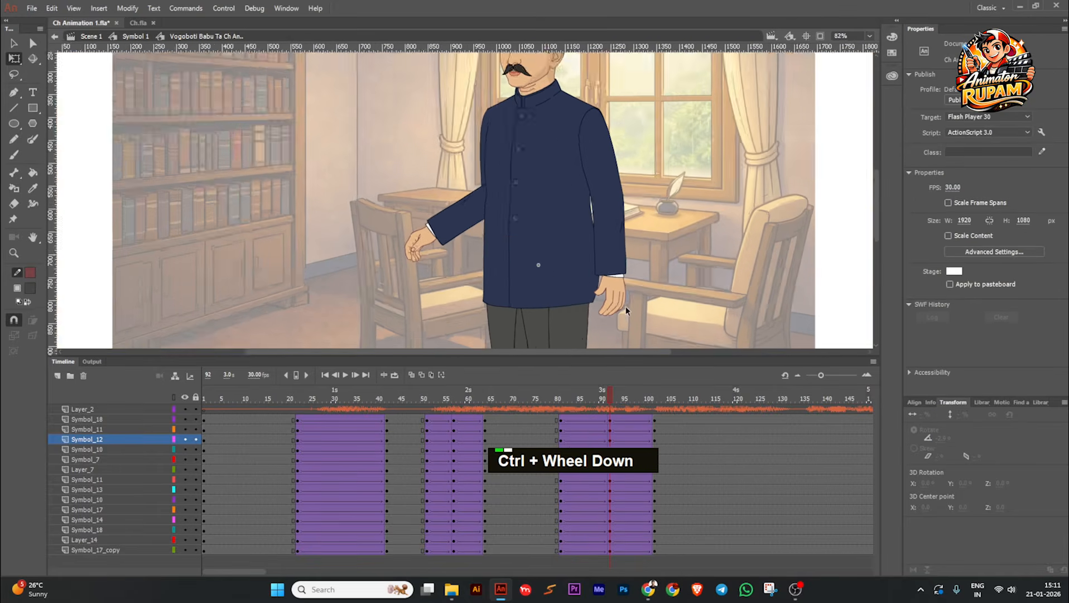
Step: Scrub through the raised-hand gesture up to frame 102, save the file and play the animation from about frame 7
{"action": "left_click", "coordinate": [557, 398]}
{"action": "left_click_drag", "start_coordinate": [557, 397], "coordinate": [656, 427]}
{"action": "scroll", "coordinate": [656, 429], "scroll_direction": "down", "scroll_amount": 2}
{"action": "key", "text": "ctrl+s"}
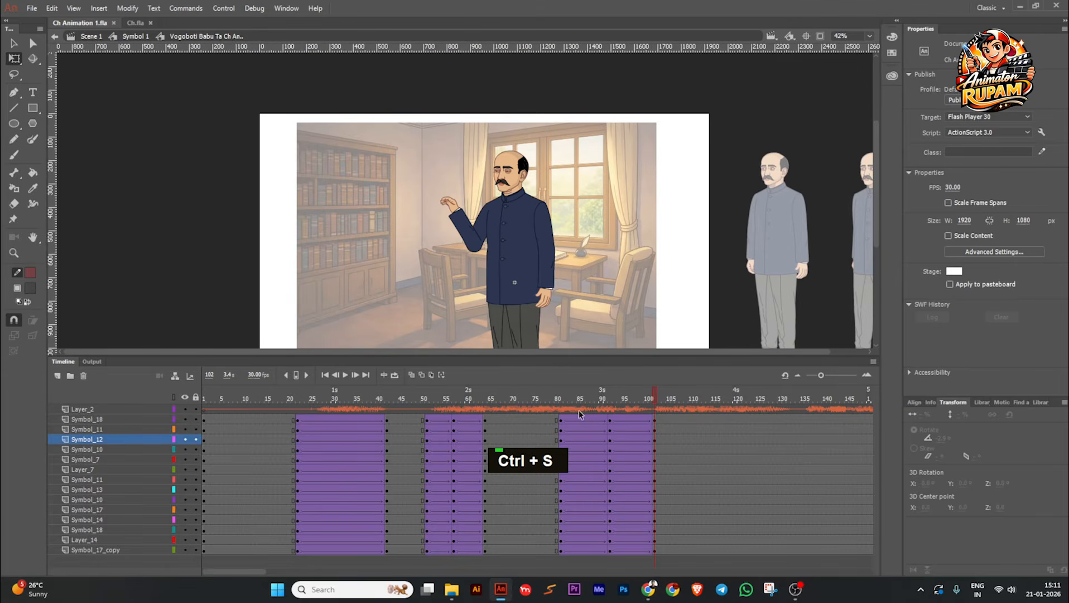
{"action": "left_click_drag", "start_coordinate": [665, 405], "coordinate": [231, 398]}
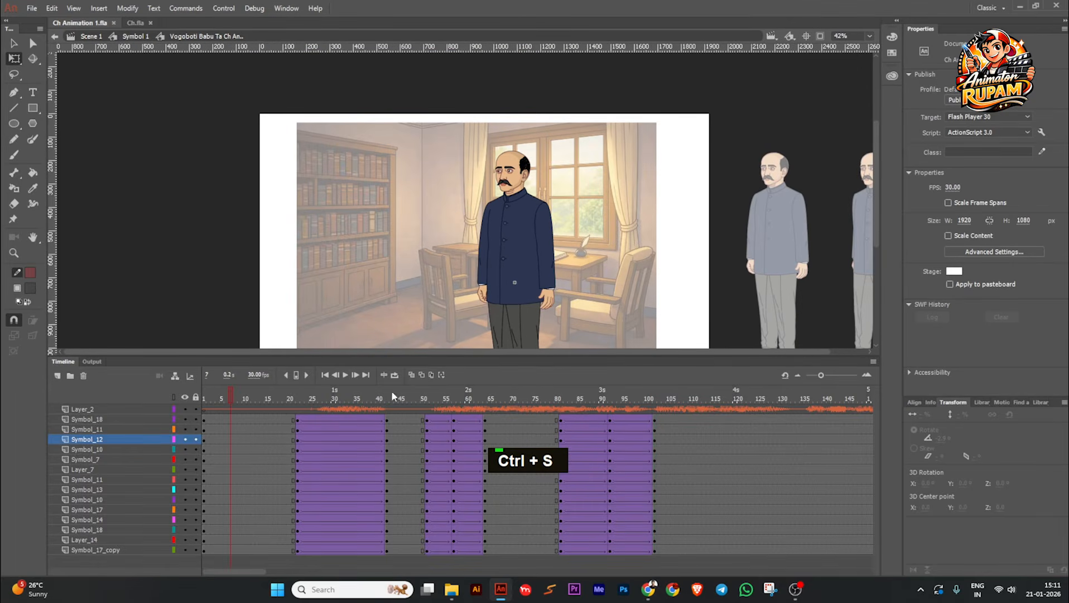
{"action": "left_click", "coordinate": [349, 375]}
{"action": "scroll", "coordinate": [422, 283], "scroll_direction": "up", "scroll_amount": 1}
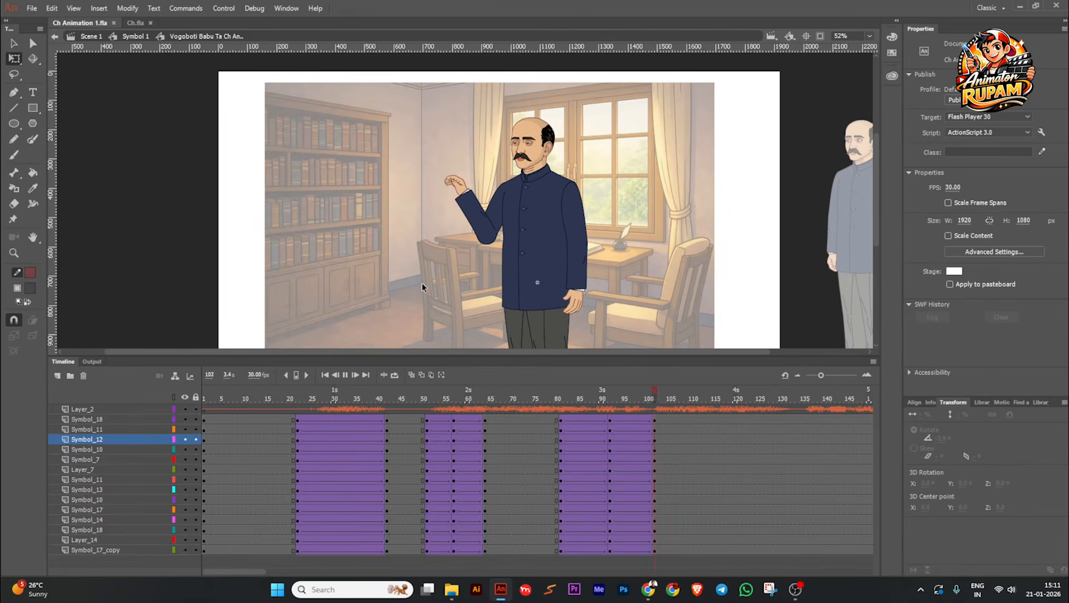
{"action": "left_click", "coordinate": [575, 456]}
Step: Compare the gesturing hand at frames 92 and 102, and open the raised hand's symbol for editing
{"action": "left_click_drag", "start_coordinate": [577, 394], "coordinate": [610, 391]}
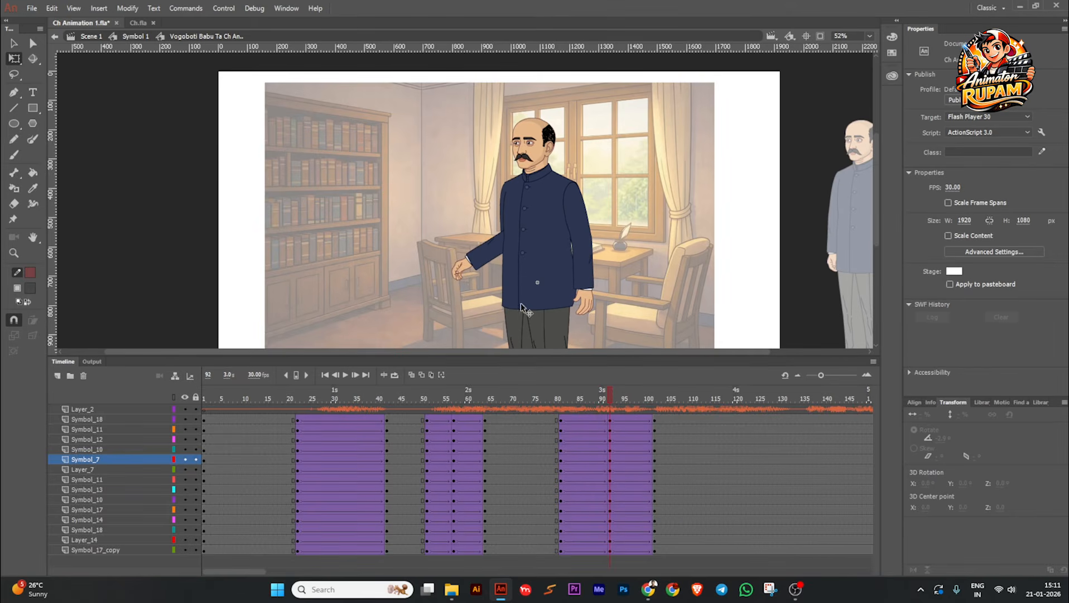
{"action": "left_click", "coordinate": [461, 271]}
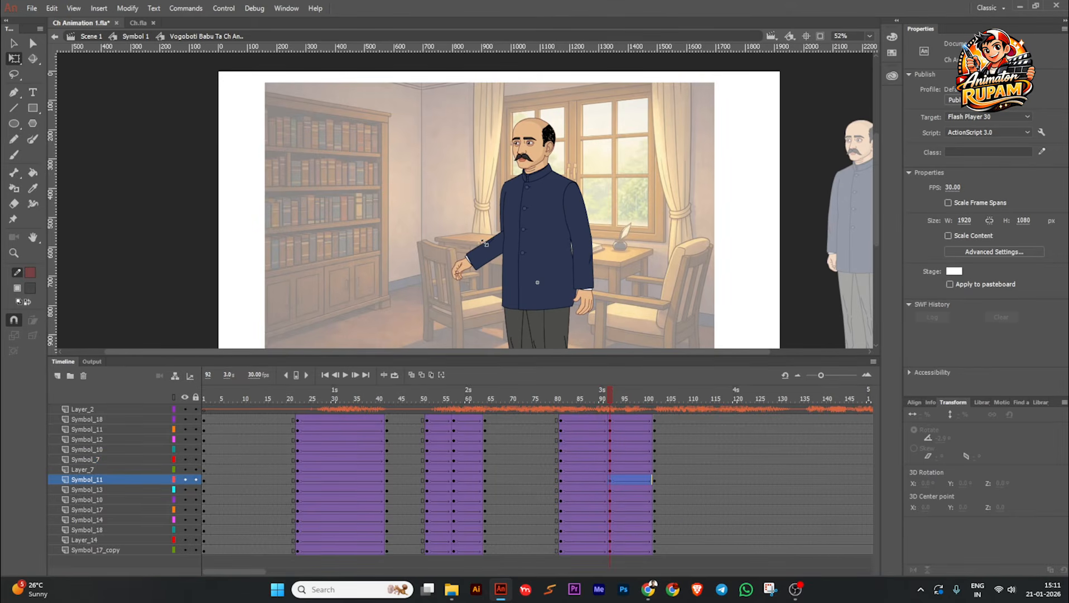
{"action": "scroll", "coordinate": [463, 270], "scroll_direction": "up", "scroll_amount": 2}
{"action": "scroll", "coordinate": [512, 309], "scroll_direction": "down", "scroll_amount": 2}
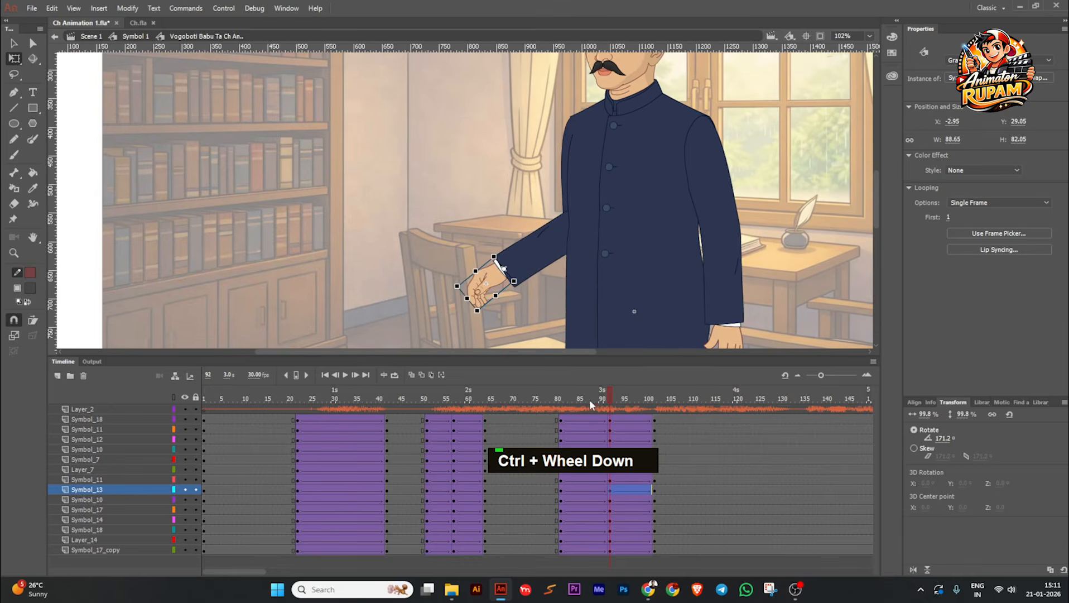
{"action": "left_click_drag", "start_coordinate": [589, 400], "coordinate": [655, 396]}
{"action": "key", "text": "space"}
{"action": "left_click_drag", "start_coordinate": [463, 226], "coordinate": [464, 278]}
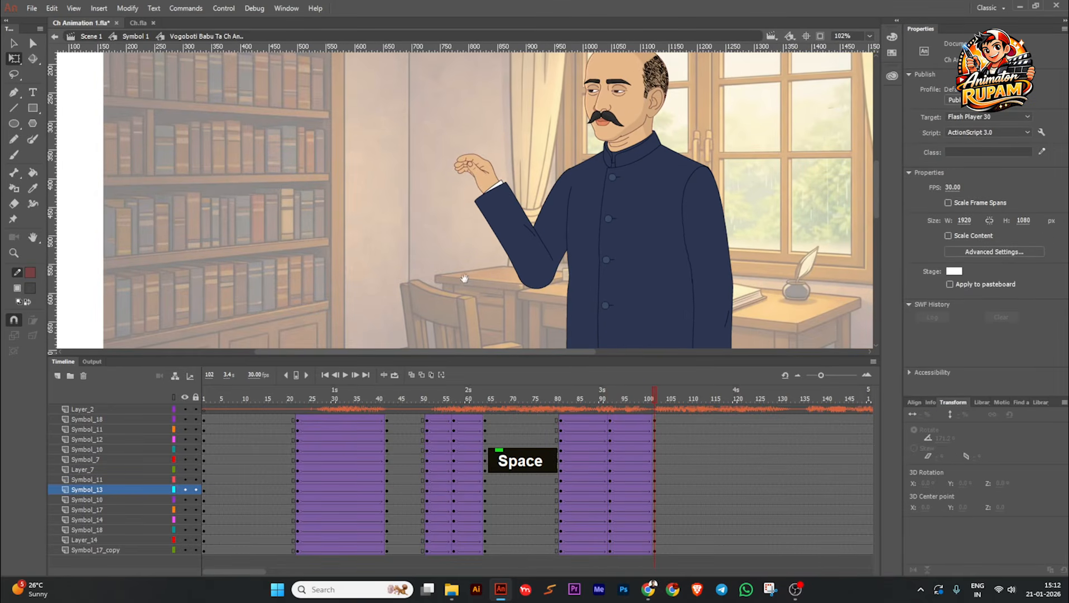
{"action": "scroll", "coordinate": [479, 162], "scroll_direction": "up", "scroll_amount": 3}
{"action": "left_click_drag", "start_coordinate": [527, 155], "coordinate": [560, 200]}
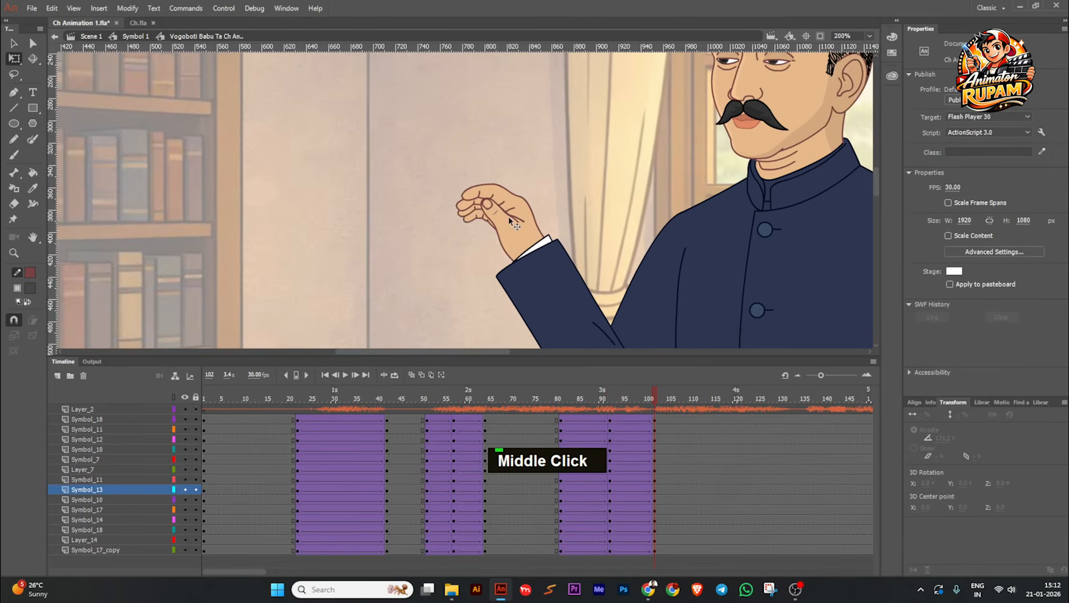
{"action": "left_click", "coordinate": [509, 217]}
{"action": "scroll", "coordinate": [509, 217], "scroll_direction": "up", "scroll_amount": 2}
{"action": "double_click", "coordinate": [518, 231]}
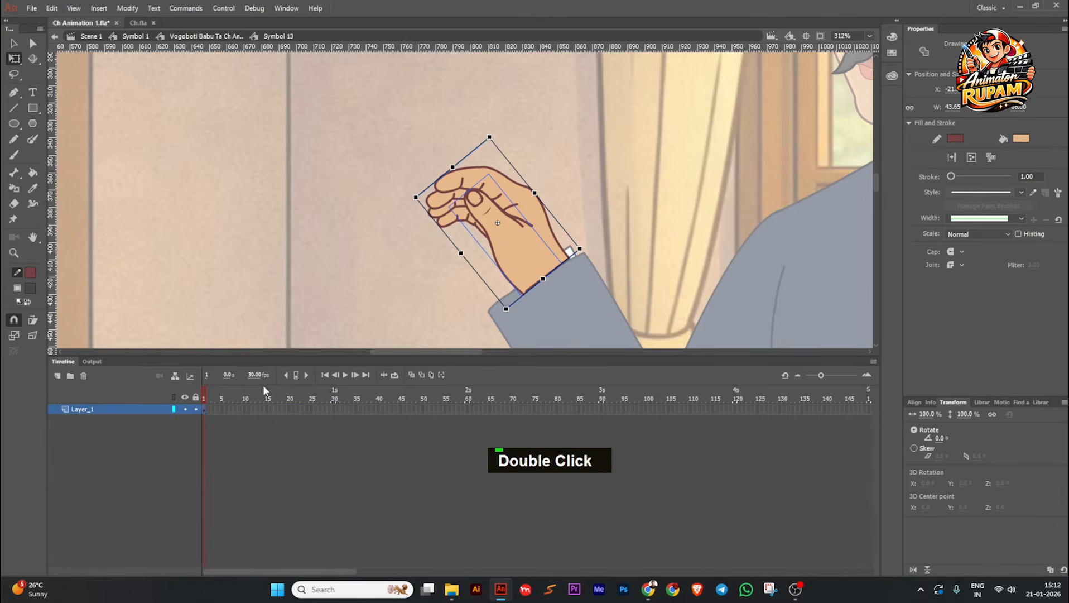
Step: Insert a keyframe at frame 2 inside the raised hand's symbol and save the file
{"action": "left_click", "coordinate": [207, 411]}
{"action": "key", "text": "F6"}
{"action": "left_click", "coordinate": [343, 257]}
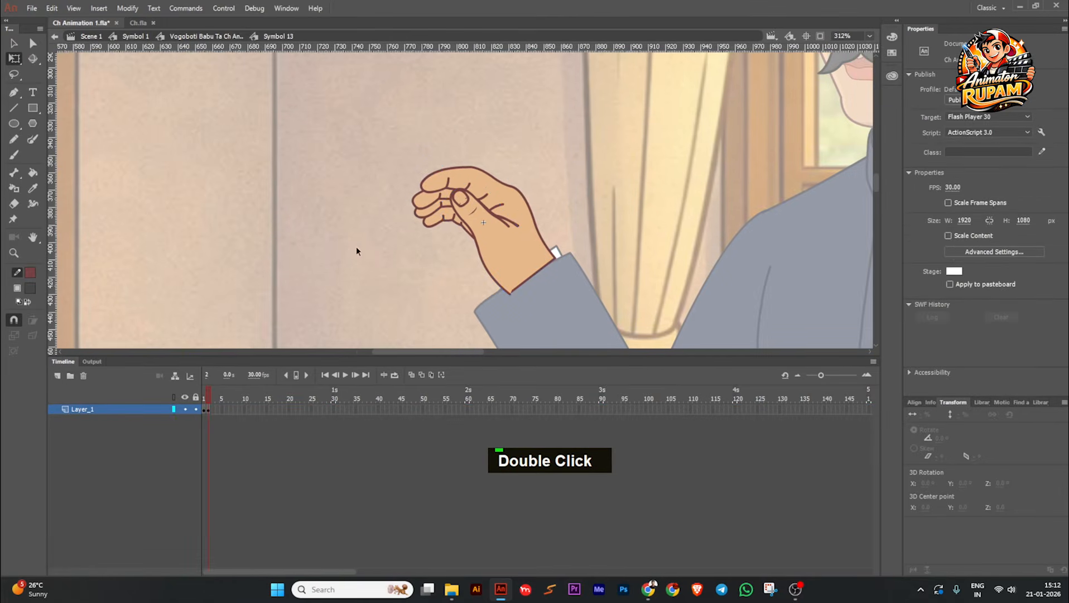
{"action": "scroll", "coordinate": [360, 250], "scroll_direction": "down", "scroll_amount": 2}
{"action": "key", "text": "ctrl+s"}
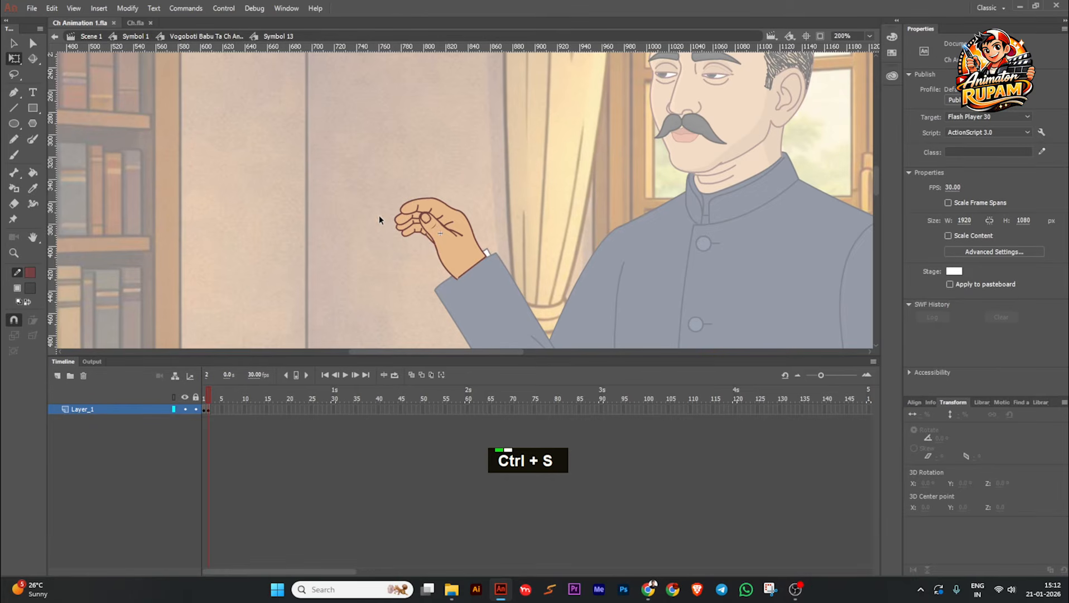
Step: Open hand library NEW.fla from the 00 Library folder and look through its hand drawings for a suitable gesture
{"action": "mouse_move", "coordinate": [502, 587]}
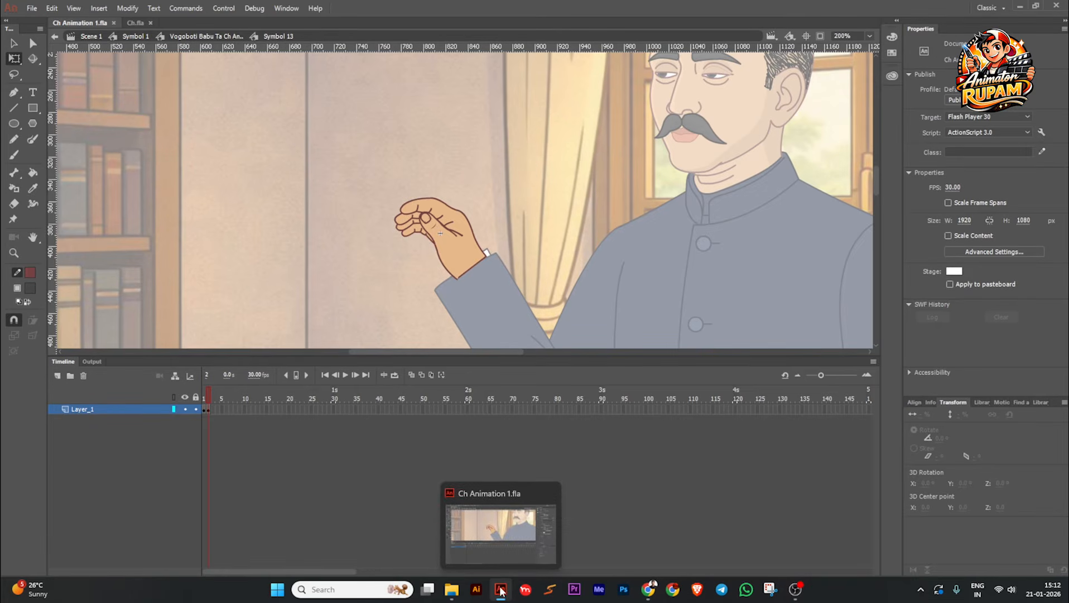
{"action": "left_click", "coordinate": [452, 589]}
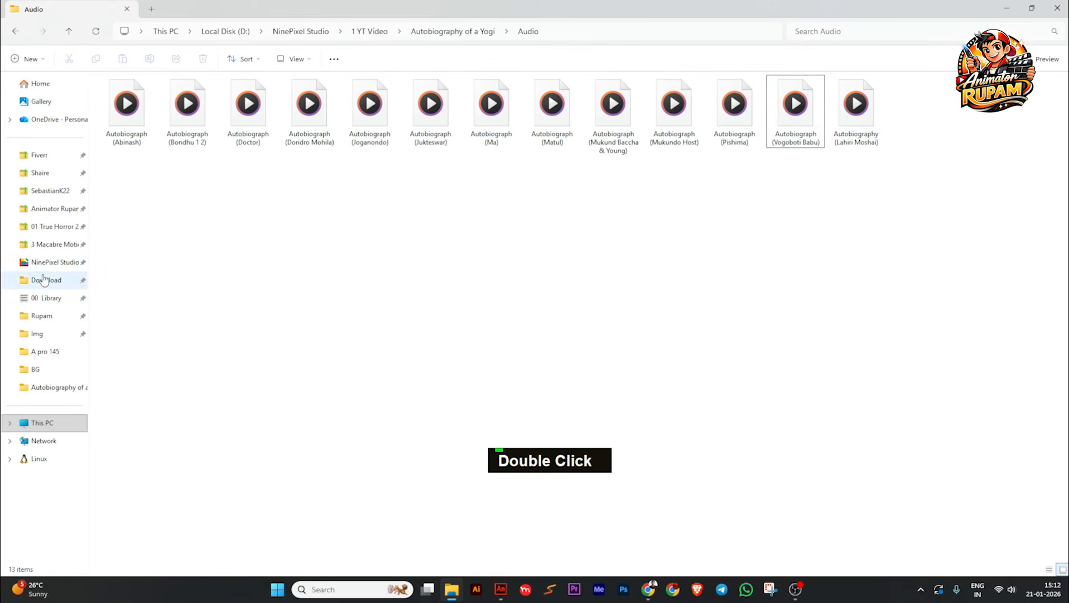
{"action": "left_click", "coordinate": [53, 300]}
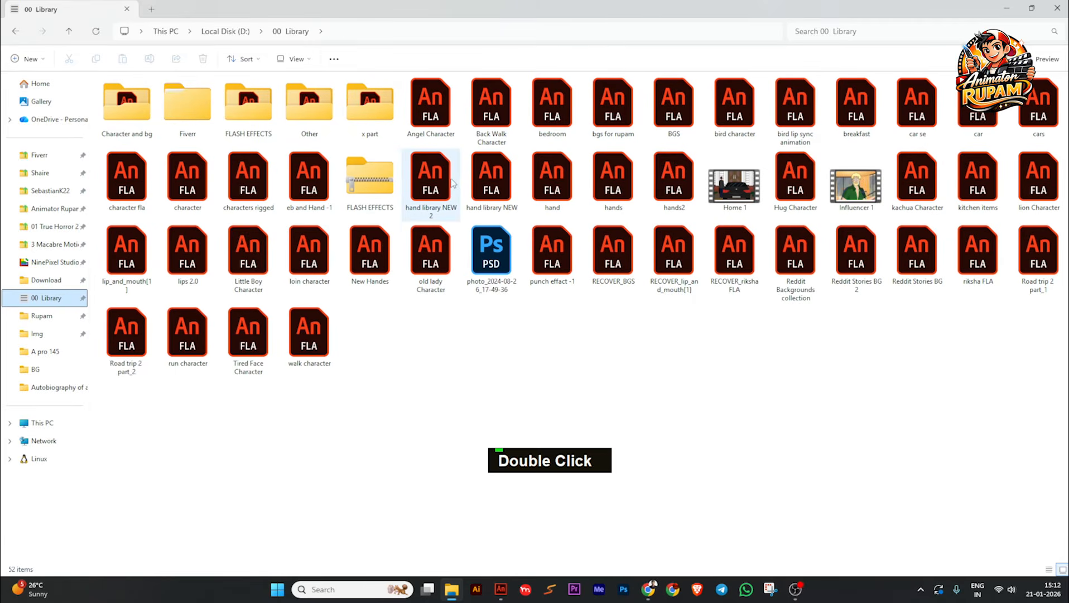
{"action": "double_click", "coordinate": [495, 176]}
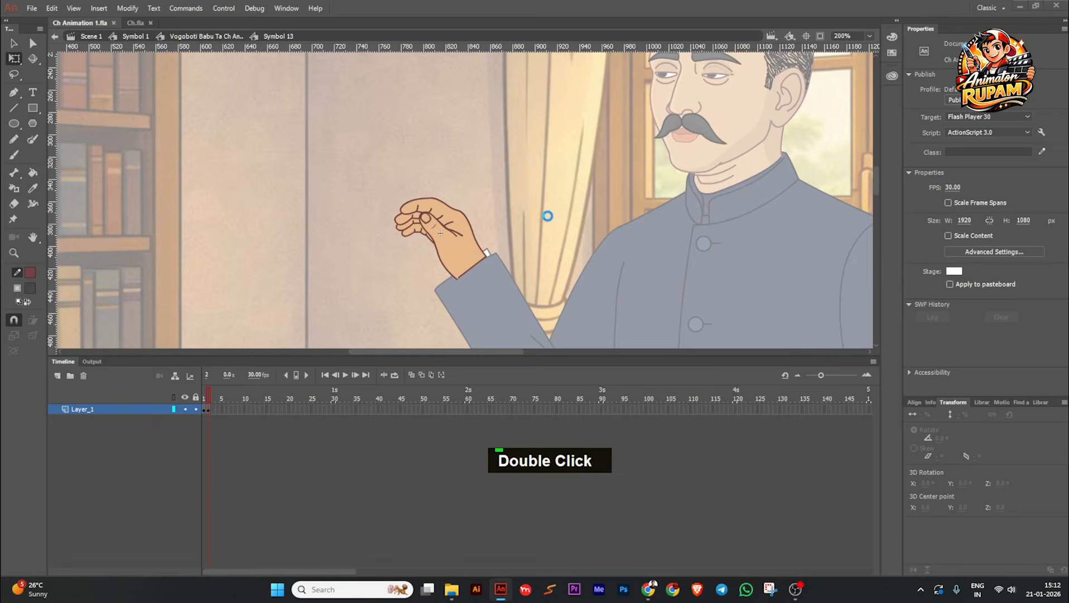
{"action": "scroll", "coordinate": [548, 216], "scroll_direction": "down", "scroll_amount": 2}
{"action": "left_click_drag", "start_coordinate": [636, 241], "coordinate": [616, 244]}
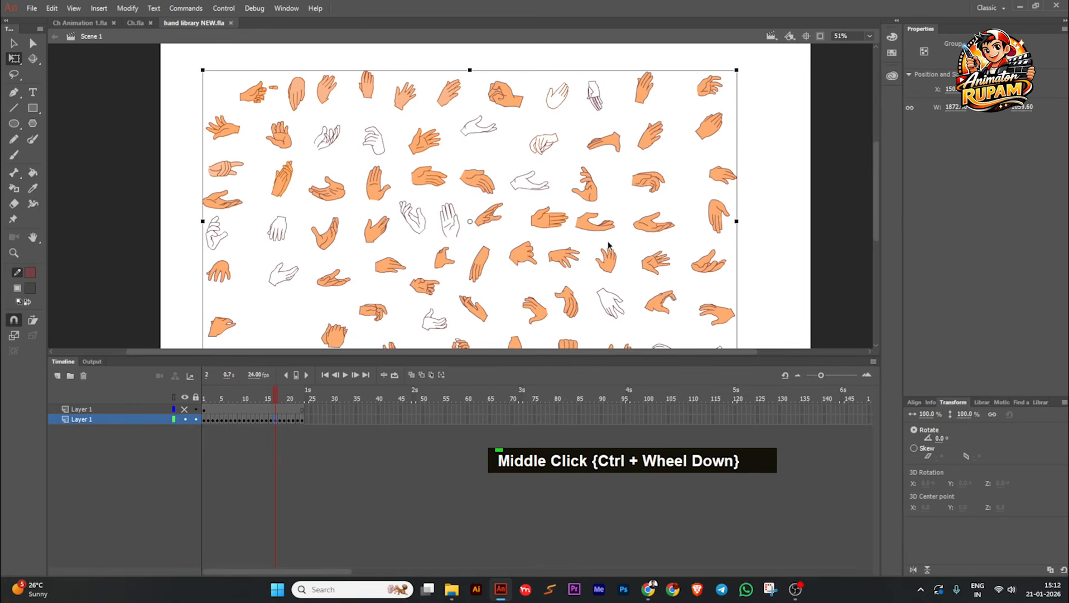
{"action": "left_click_drag", "start_coordinate": [547, 248], "coordinate": [570, 214]}
{"action": "scroll", "coordinate": [448, 127], "scroll_direction": "up", "scroll_amount": 1}
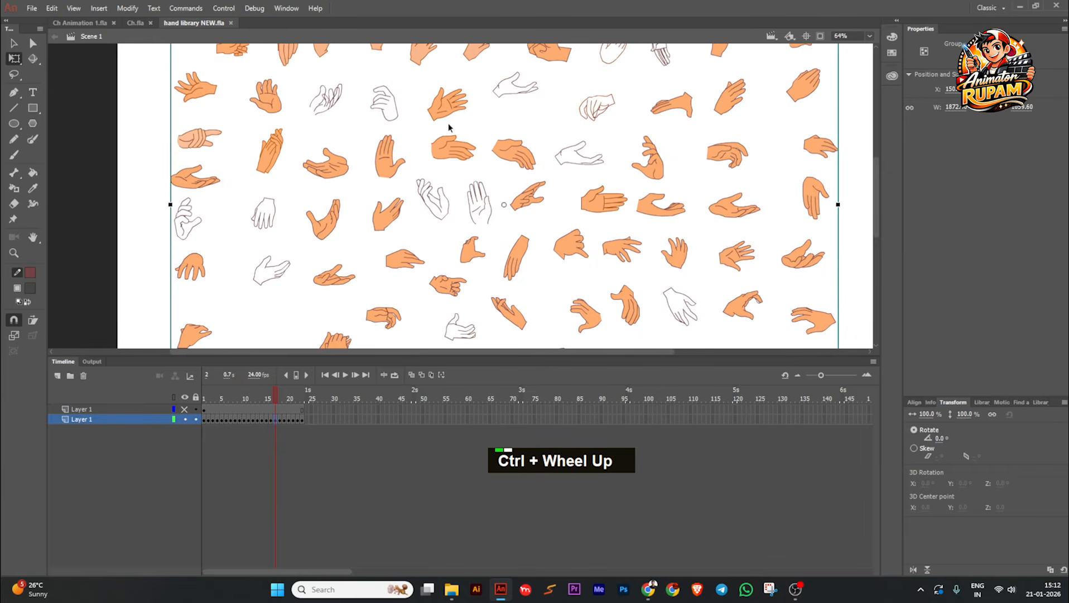
{"action": "scroll", "coordinate": [333, 169], "scroll_direction": "up", "scroll_amount": 1, "text": "ctrl"}
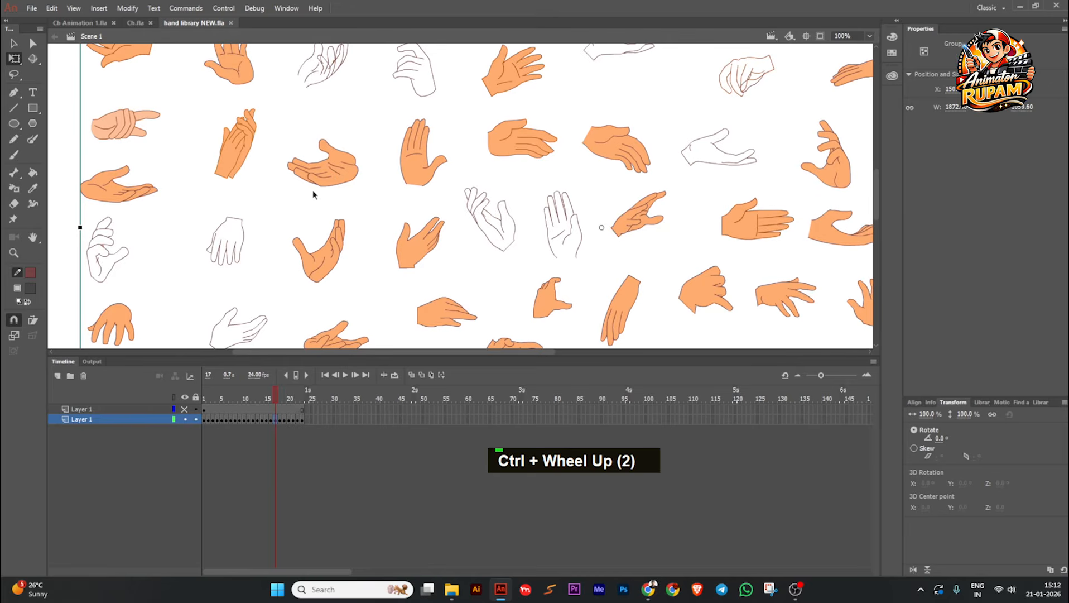
Step: Enter the group of hand drawings, flip the upturned open hand with the extended thumb horizontally, and rotate it counterclockwise
{"action": "double_click", "coordinate": [332, 259]}
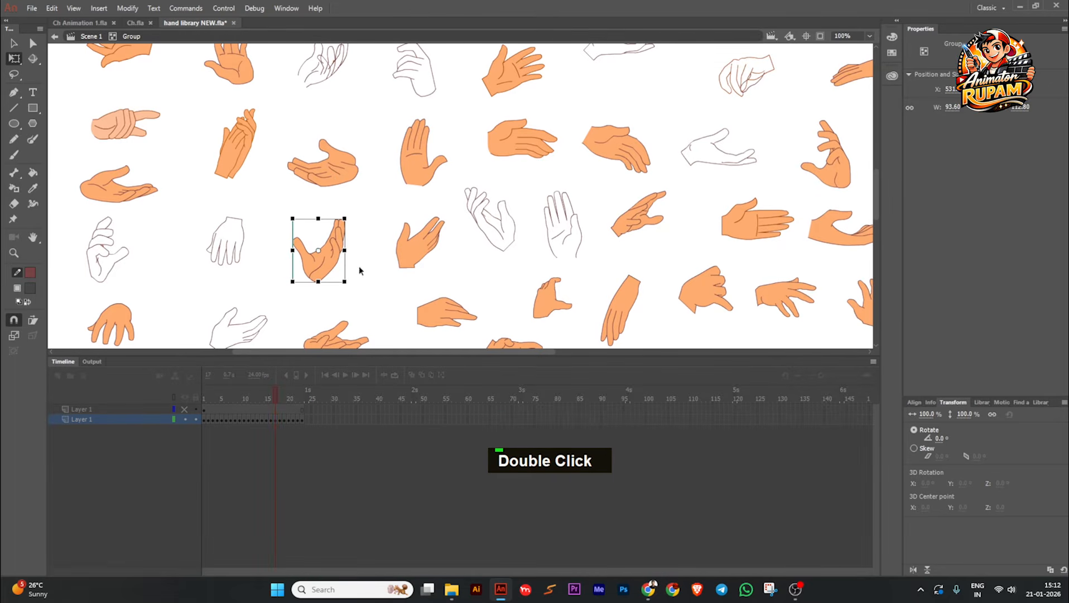
{"action": "left_click", "coordinate": [913, 569]}
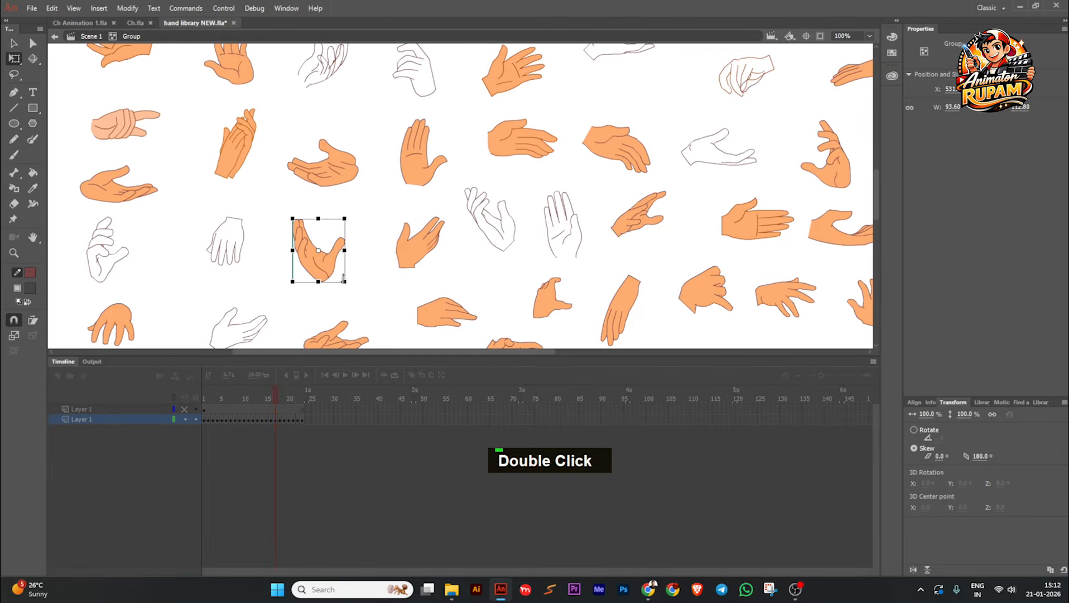
{"action": "left_click_drag", "start_coordinate": [343, 277], "coordinate": [368, 293]}
Step: Rotate the upright open palm with fingers together so that its fingers tilt counterclockwise
{"action": "left_click", "coordinate": [404, 165]}
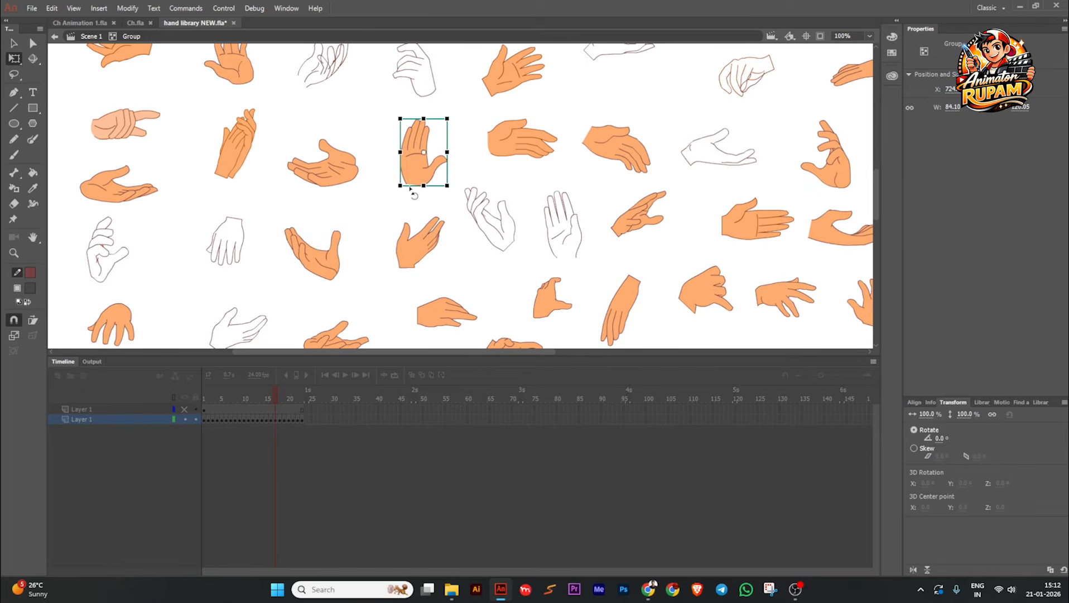
{"action": "left_click_drag", "start_coordinate": [411, 190], "coordinate": [387, 273]}
{"action": "left_click", "coordinate": [378, 200]}
Step: Flip the spread-finger open hand horizontally and rotate it about 12° clockwise
{"action": "key", "text": "space"}
{"action": "left_click", "coordinate": [481, 168]}
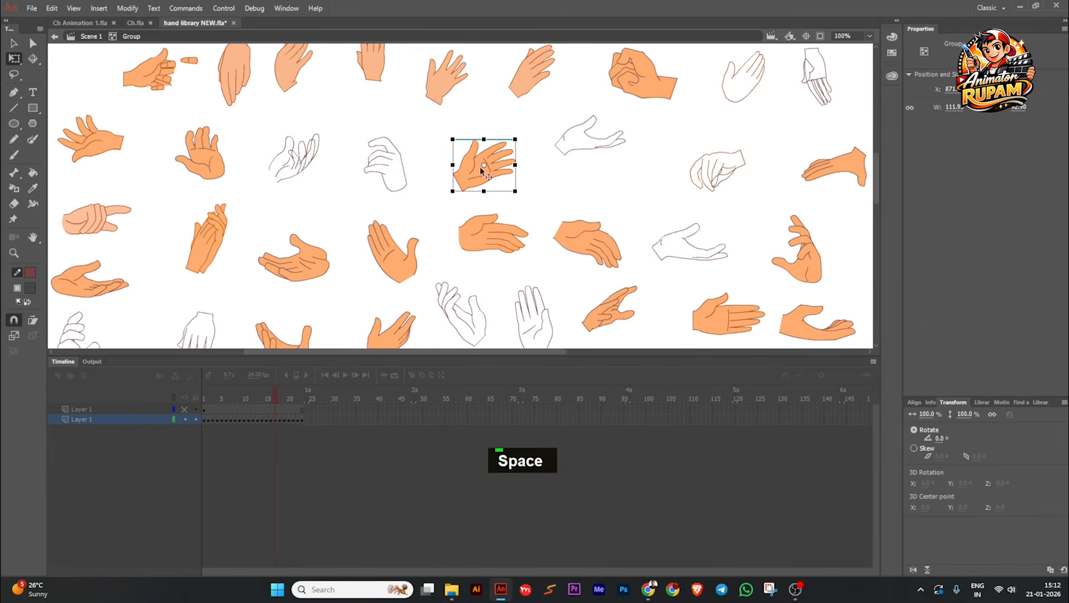
{"action": "left_click", "coordinate": [914, 569]}
{"action": "left_click_drag", "start_coordinate": [519, 193], "coordinate": [546, 191]}
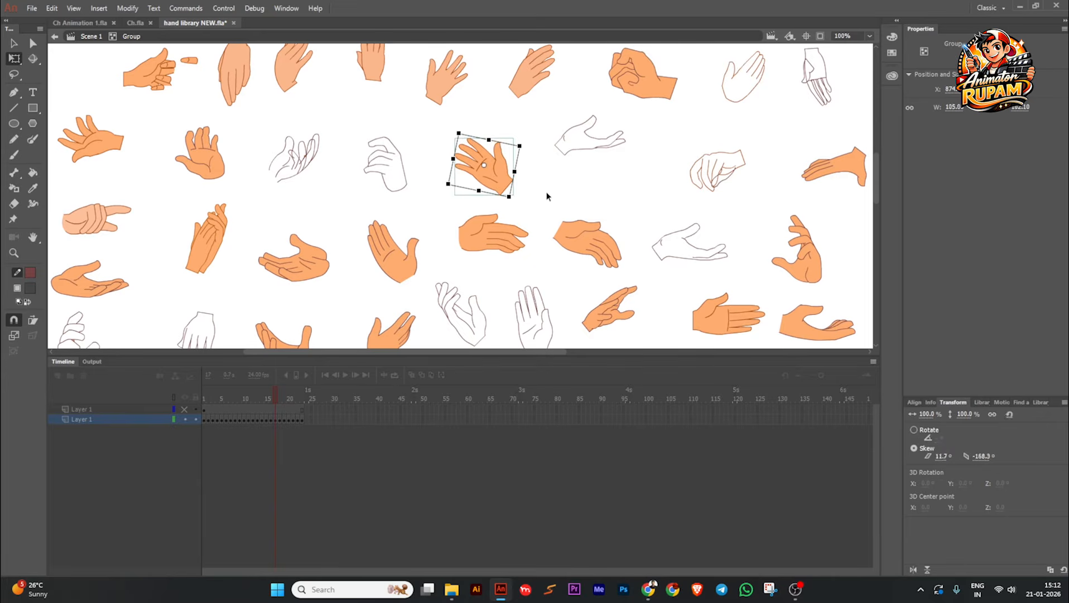
Step: Flip the sideways-pointing flat palm with straight fingers horizontally and rotate it about 53° clockwise
{"action": "left_click", "coordinate": [546, 191]}
{"action": "scroll", "coordinate": [547, 191], "scroll_direction": "down", "scroll_amount": 1}
{"action": "middle_click", "coordinate": [676, 275]}
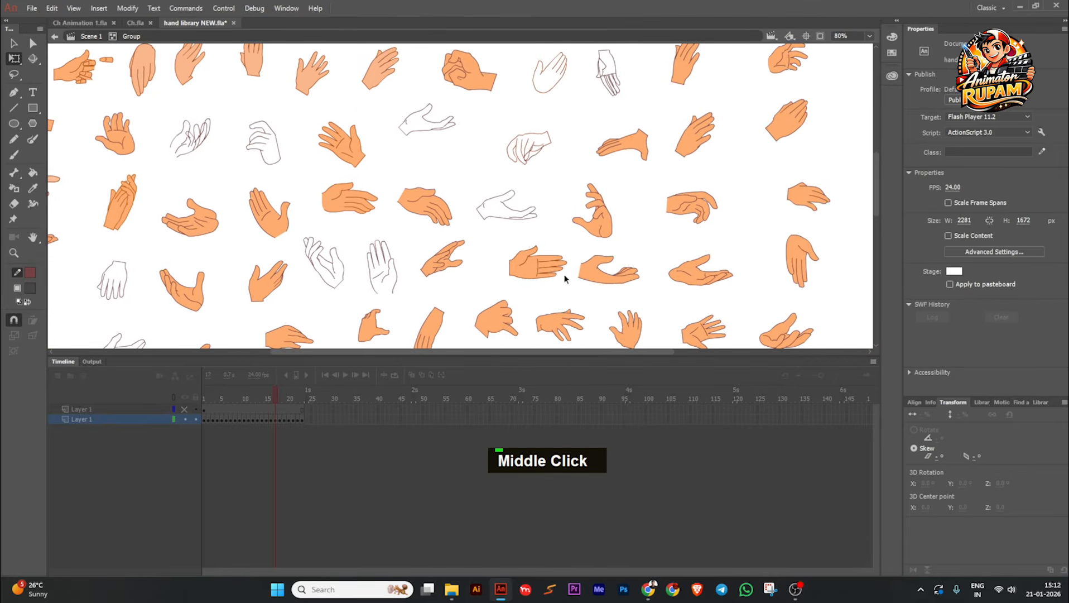
{"action": "double_click", "coordinate": [557, 276]}
{"action": "left_click", "coordinate": [913, 570]}
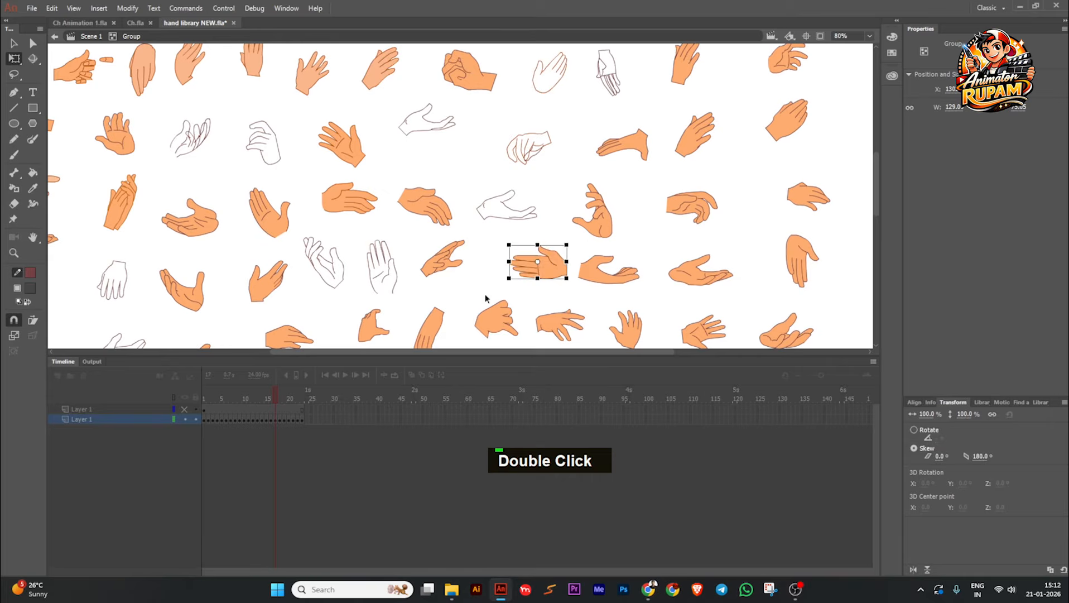
{"action": "left_click_drag", "start_coordinate": [561, 290], "coordinate": [508, 287]}
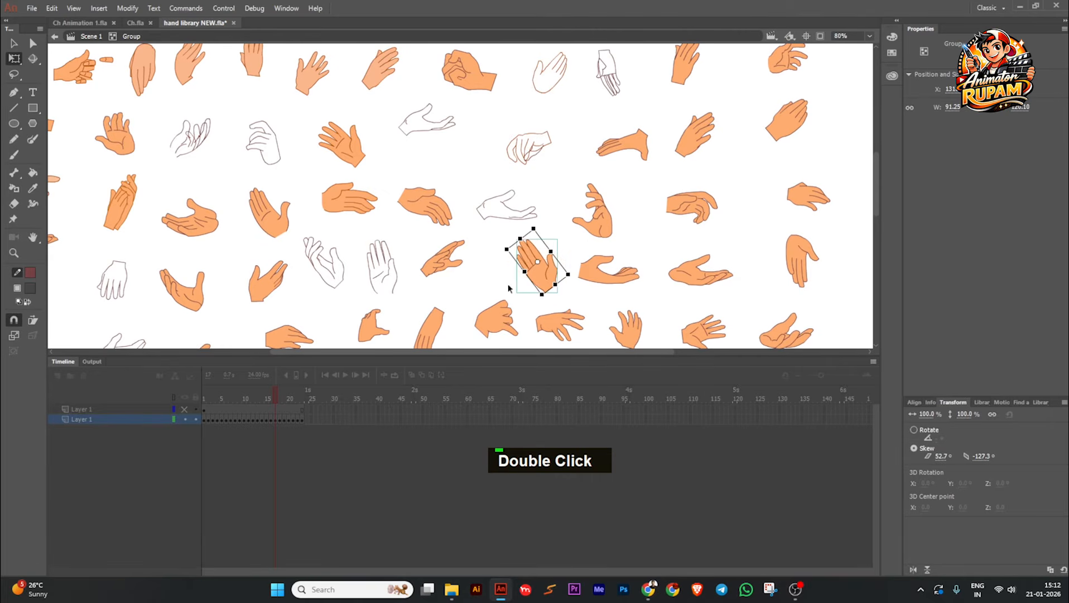
Step: Copy the tilted open palm with the outstretched thumb from the hand library and paste it into frame 2 of Symbol 13 in Ch Animation 1.fla
{"action": "key", "text": "space"}
{"action": "middle_click", "coordinate": [504, 280]}
{"action": "left_click", "coordinate": [332, 218]}
{"action": "scroll", "coordinate": [323, 224], "scroll_direction": "up", "scroll_amount": 2}
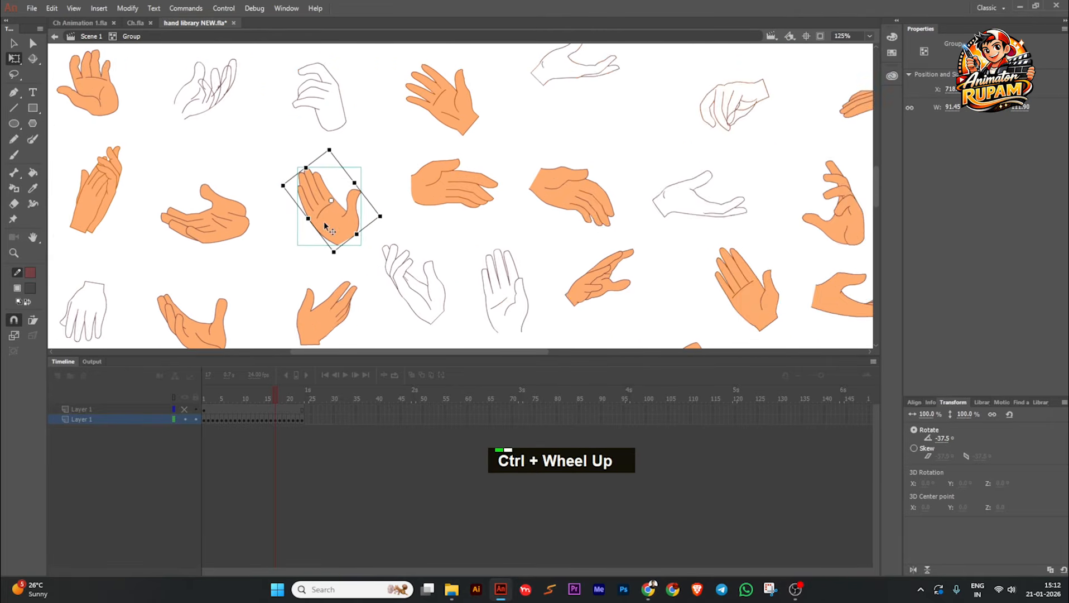
{"action": "middle_click", "coordinate": [275, 230]}
{"action": "scroll", "coordinate": [398, 222], "scroll_direction": "down", "scroll_amount": 1}
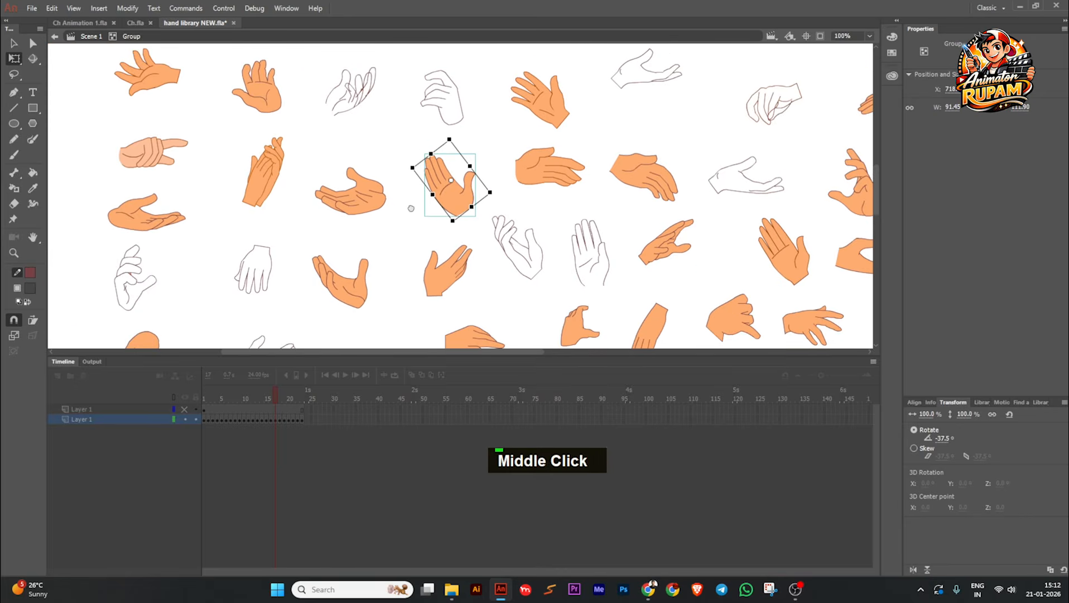
{"action": "middle_click", "coordinate": [398, 222]}
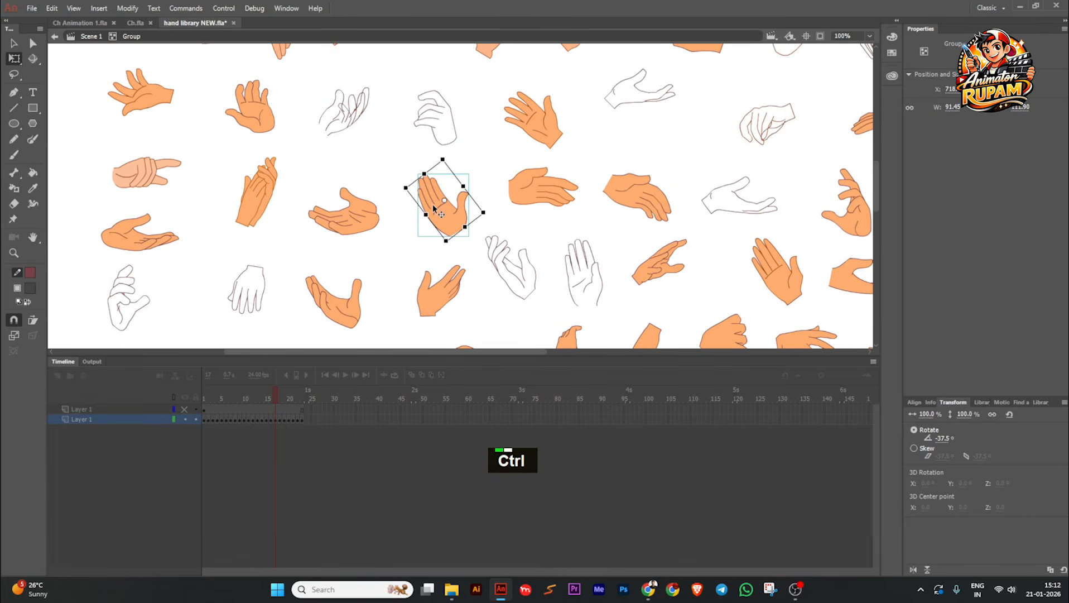
{"action": "scroll", "coordinate": [434, 209], "scroll_direction": "down", "scroll_amount": 2}
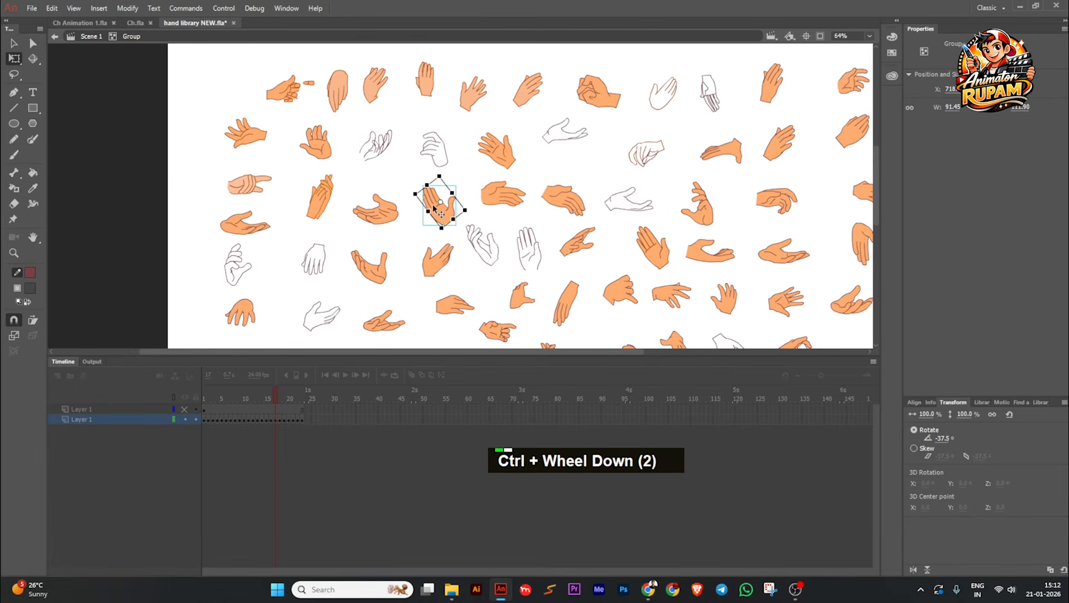
{"action": "left_click", "coordinate": [92, 22]}
{"action": "scroll", "coordinate": [466, 249], "scroll_direction": "up", "scroll_amount": 1}
{"action": "key", "text": "ctrl+v"}
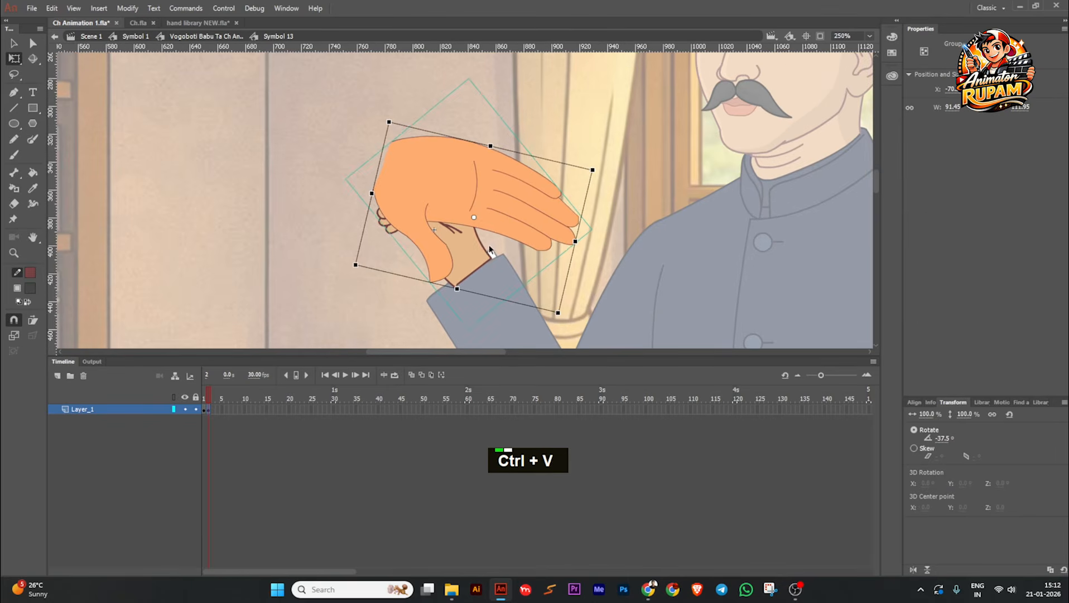
Step: Rotate the pasted palm so its fingers point up, scale it down to roughly the old hand's size, and place it beside that hand
{"action": "scroll", "coordinate": [511, 227], "scroll_direction": "up", "scroll_amount": 1}
{"action": "mouse_move", "coordinate": [615, 158]}
{"action": "left_mouse_down"}
{"action": "mouse_move", "coordinate": [542, 184]}
{"action": "mouse_move", "coordinate": [393, 171]}
{"action": "mouse_move", "coordinate": [387, 202]}
{"action": "left_mouse_up"}
{"action": "left_click", "coordinate": [424, 217]}
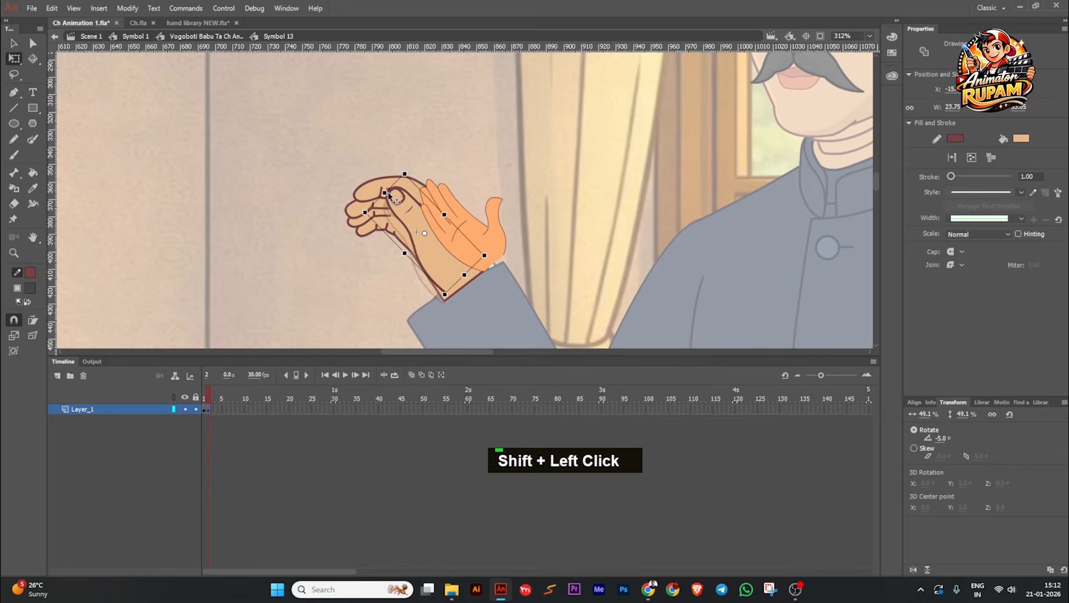
{"action": "key", "text": "ctrl+z"}
{"action": "left_click", "coordinate": [461, 195]}
{"action": "left_click_drag", "start_coordinate": [453, 153], "coordinate": [451, 138]}
{"action": "left_click_drag", "start_coordinate": [443, 241], "coordinate": [600, 193]}
Step: Break the pasted palm group apart and set its stroke width to 1
{"action": "key", "text": "ctrl+b"}
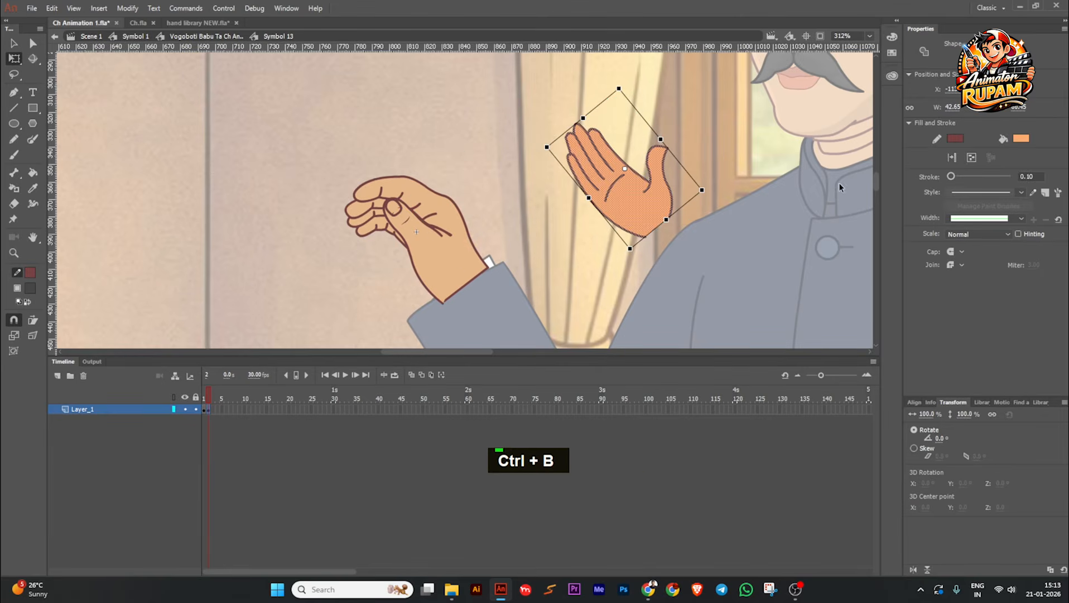
{"action": "scroll", "coordinate": [619, 222], "scroll_direction": "up", "scroll_amount": 2, "text": "ctrl"}
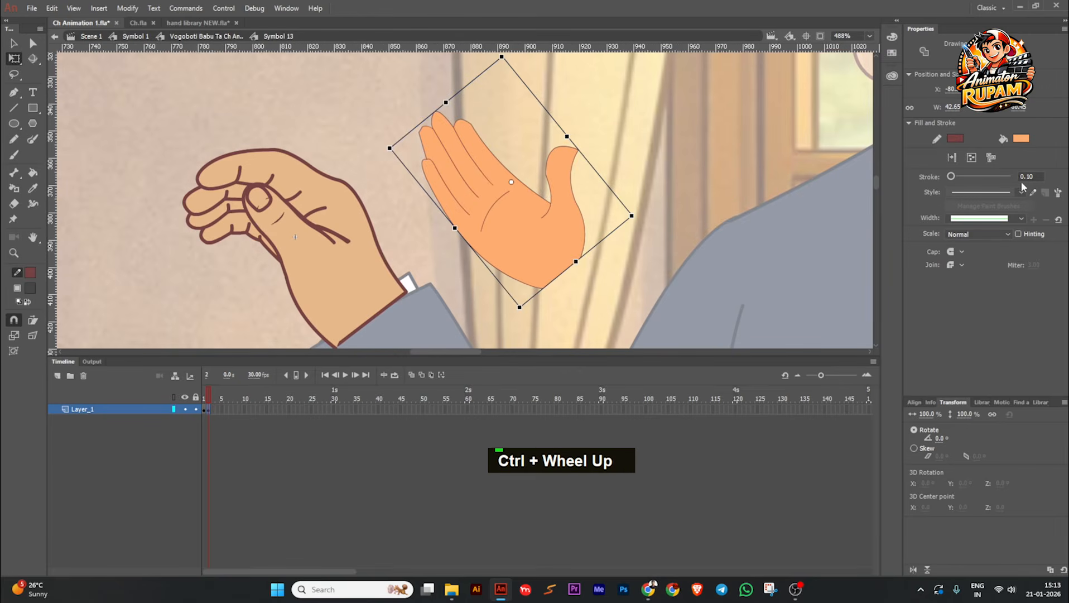
{"action": "left_click", "coordinate": [1040, 177]}
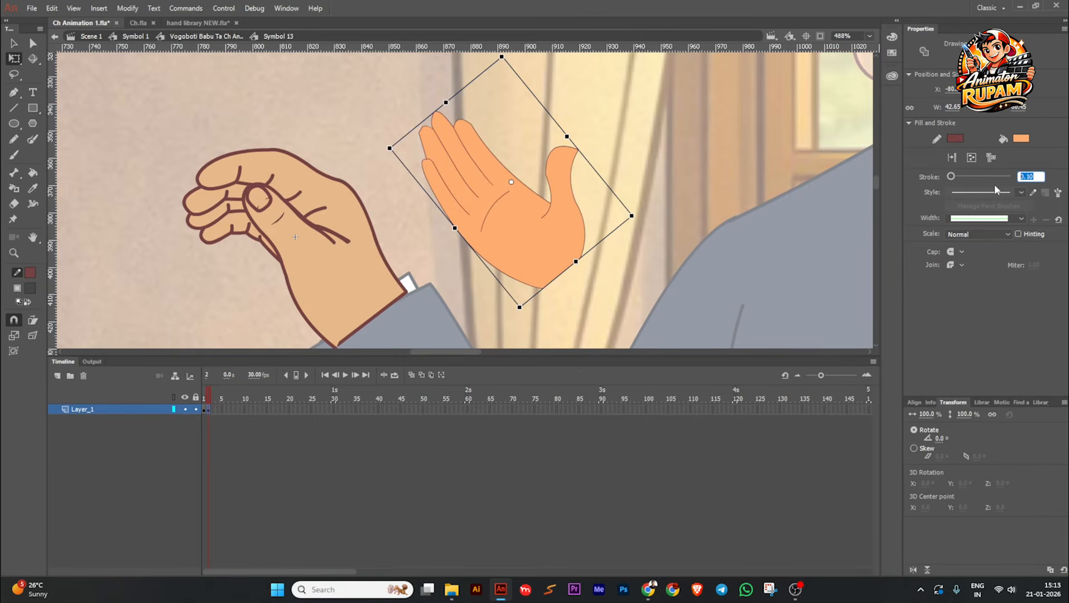
{"action": "type", "text": "1"}
{"action": "key", "text": "Return"}
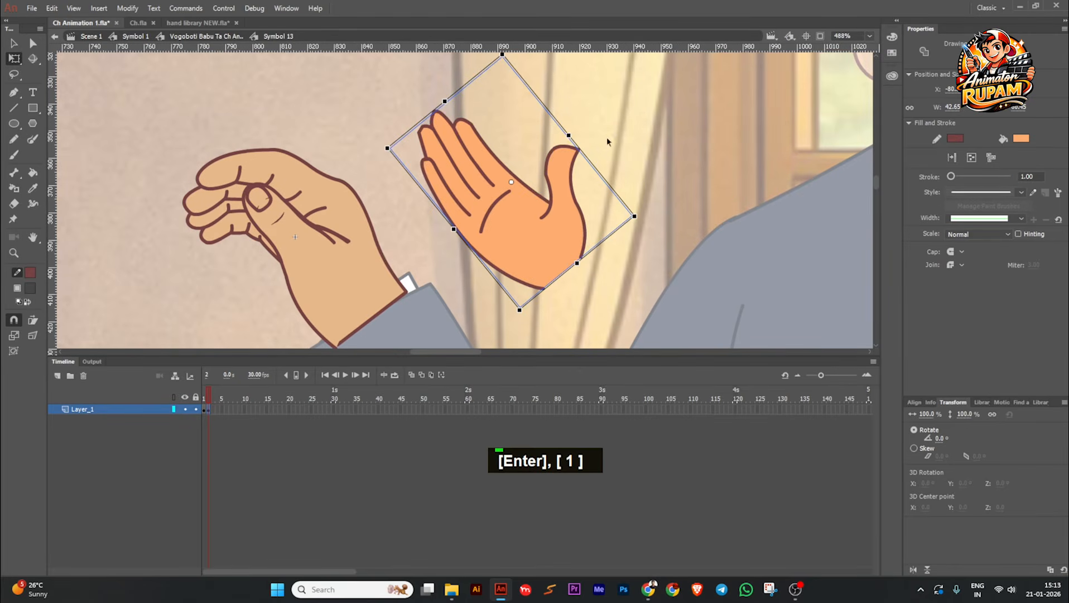
Step: Recolor the palm's fill with the skin tone sampled from the character's original hand
{"action": "scroll", "coordinate": [398, 264], "scroll_direction": "up", "scroll_amount": 2}
{"action": "scroll", "coordinate": [350, 239], "scroll_direction": "up", "scroll_amount": 1}
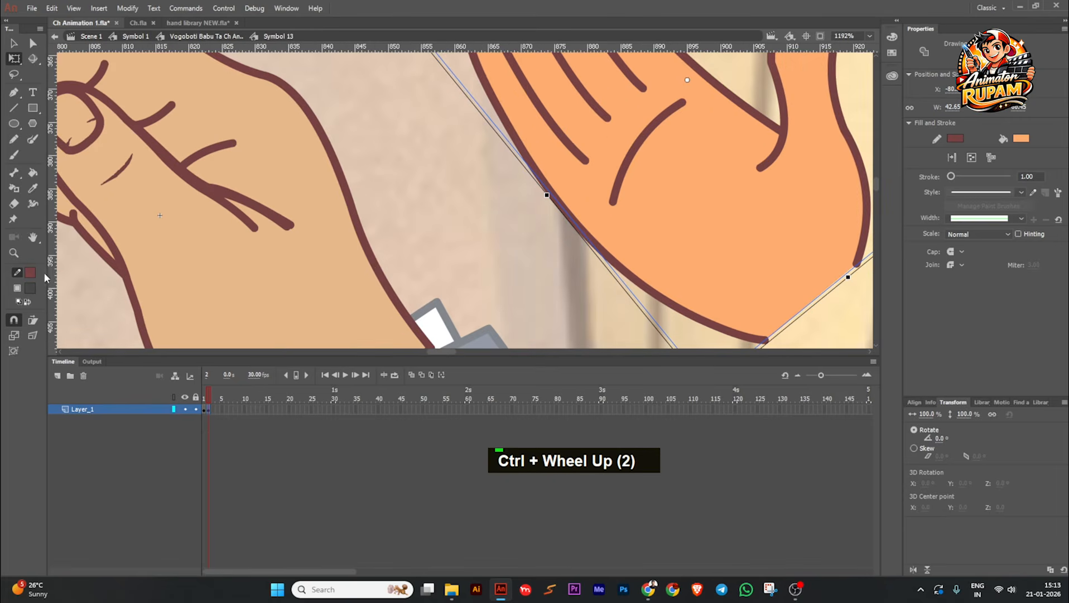
{"action": "left_click", "coordinate": [30, 288]}
{"action": "left_click", "coordinate": [269, 232]}
Step: Move the palm over the original hand at the cuff and scale it to about 153.5% wide and 122.7% high
{"action": "scroll", "coordinate": [600, 221], "scroll_direction": "down", "scroll_amount": 3}
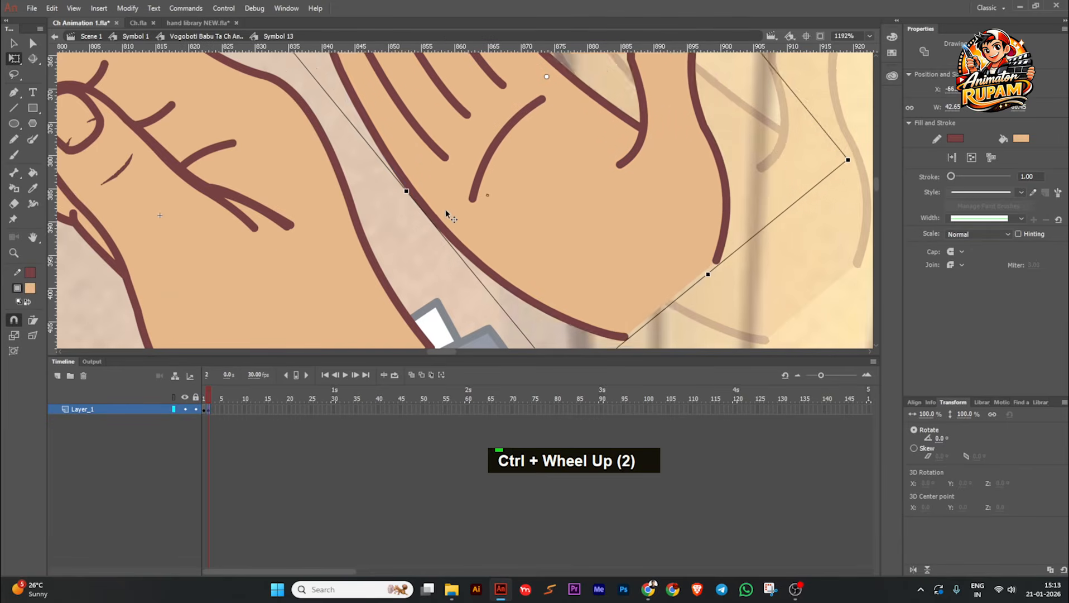
{"action": "scroll", "coordinate": [600, 221], "scroll_direction": "right", "scroll_amount": 2}
{"action": "scroll", "coordinate": [352, 229], "scroll_direction": "down", "scroll_amount": 1}
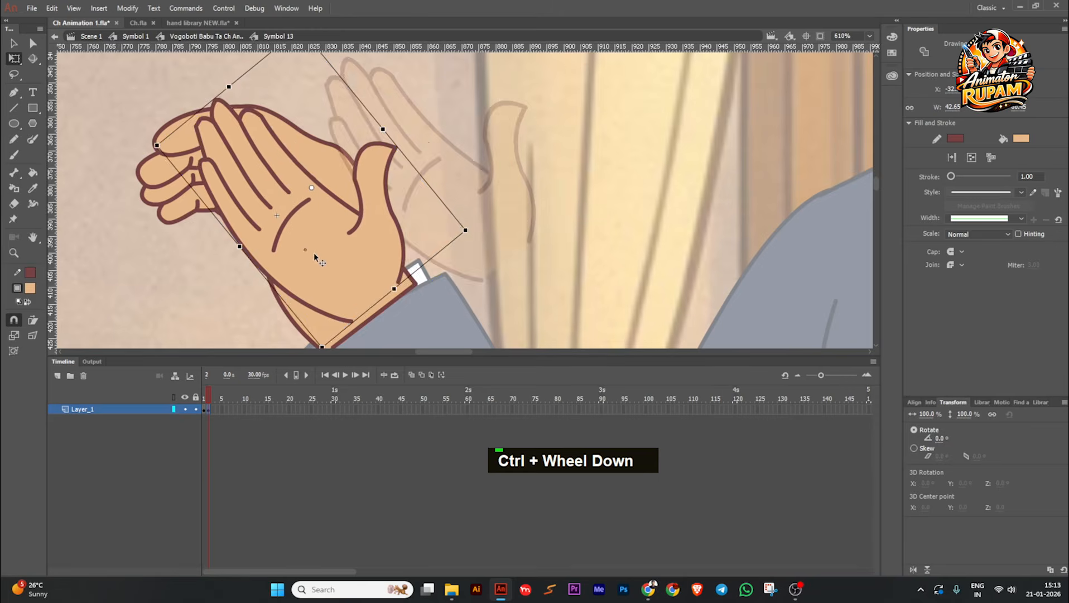
{"action": "scroll", "coordinate": [427, 142], "scroll_direction": "down", "scroll_amount": 1}
{"action": "left_click_drag", "start_coordinate": [419, 134], "coordinate": [418, 114]}
{"action": "mouse_move", "coordinate": [425, 247]}
{"action": "left_mouse_down"}
{"action": "mouse_move", "coordinate": [412, 227]}
{"action": "mouse_move", "coordinate": [415, 241]}
{"action": "left_mouse_up"}
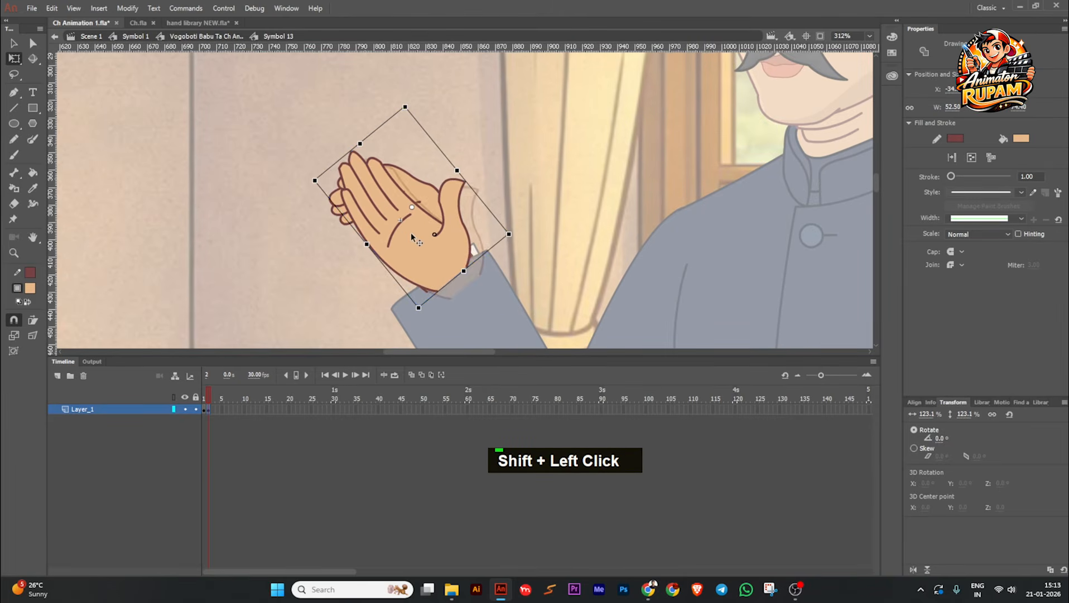
{"action": "left_click_drag", "start_coordinate": [360, 144], "coordinate": [366, 151]}
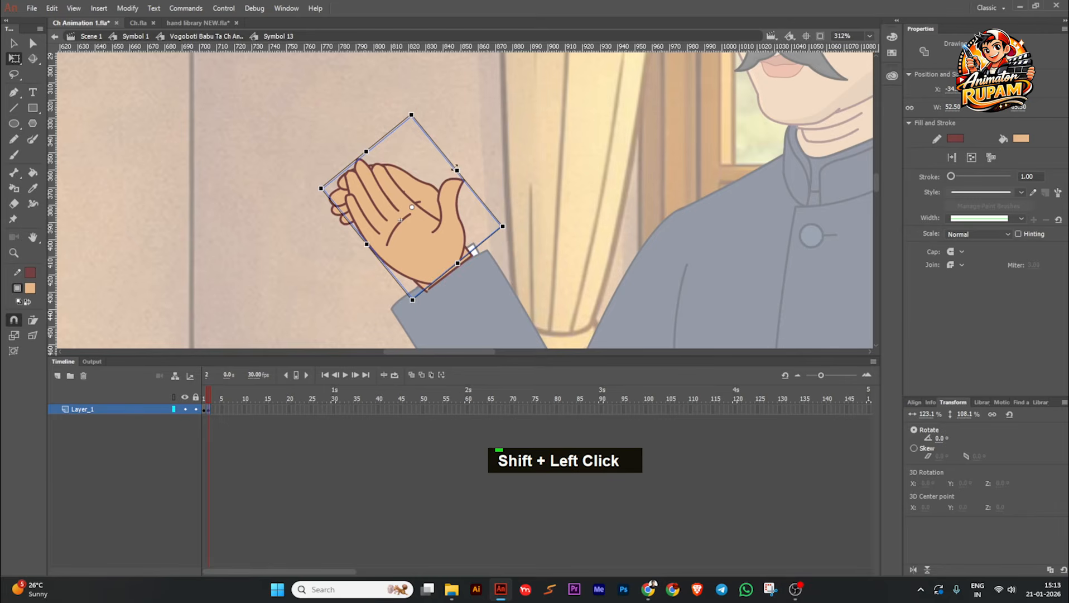
{"action": "left_click_drag", "start_coordinate": [455, 170], "coordinate": [459, 168]}
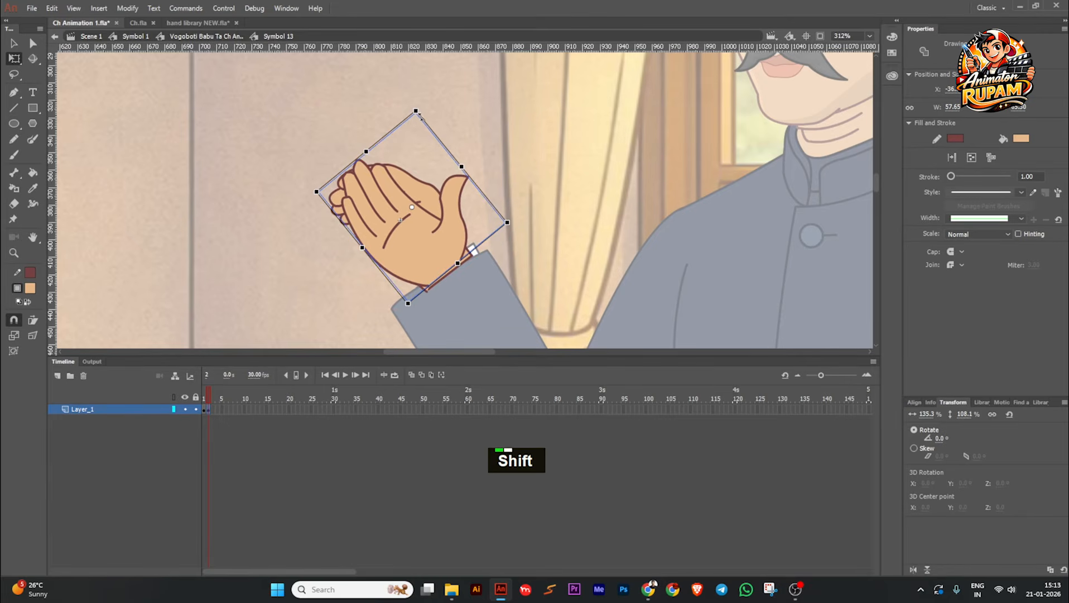
{"action": "left_click_drag", "start_coordinate": [415, 110], "coordinate": [417, 97]}
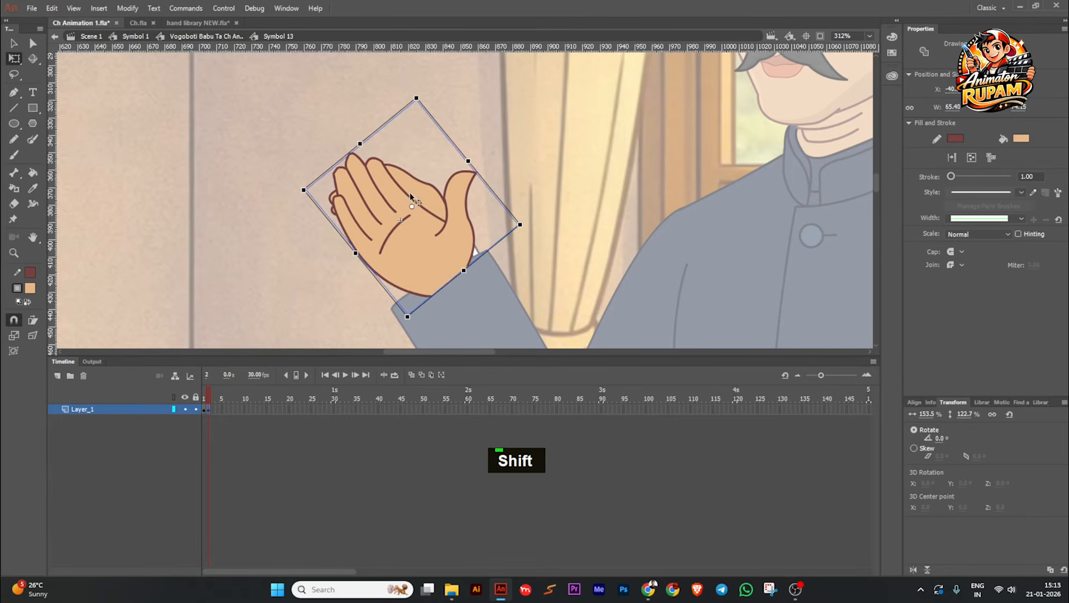
Step: Delete the original curled hand underneath the new palm in frame 2 of the hand symbol
{"action": "left_click", "coordinate": [440, 191]}
{"action": "scroll", "coordinate": [438, 190], "scroll_direction": "down", "scroll_amount": 1}
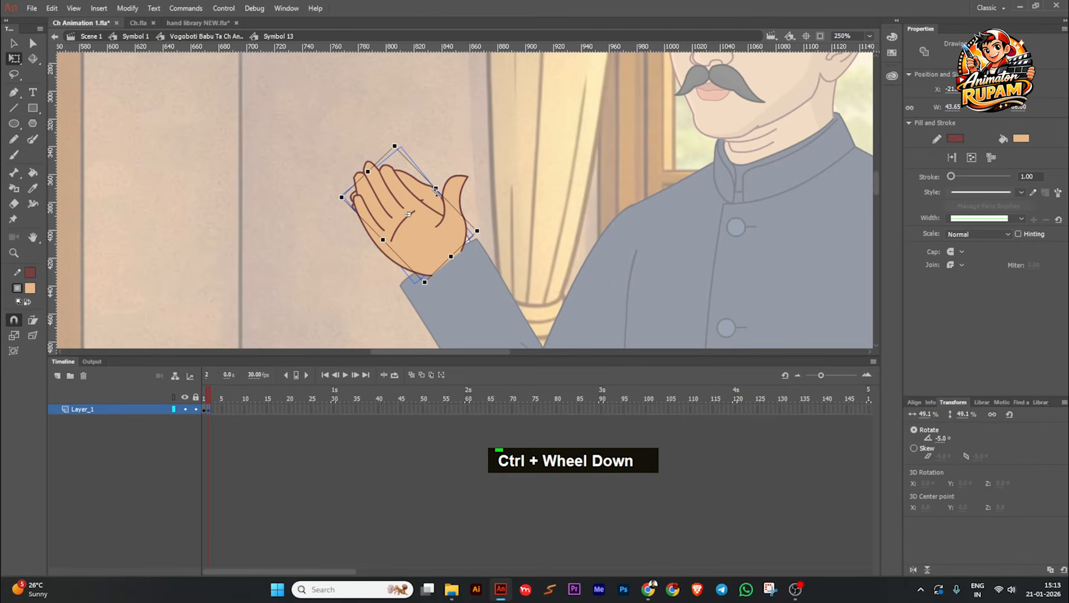
{"action": "left_click_drag", "start_coordinate": [470, 121], "coordinate": [326, 235]}
{"action": "left_click", "coordinate": [387, 253], "text": "shift"}
{"action": "key", "text": "Delete"}
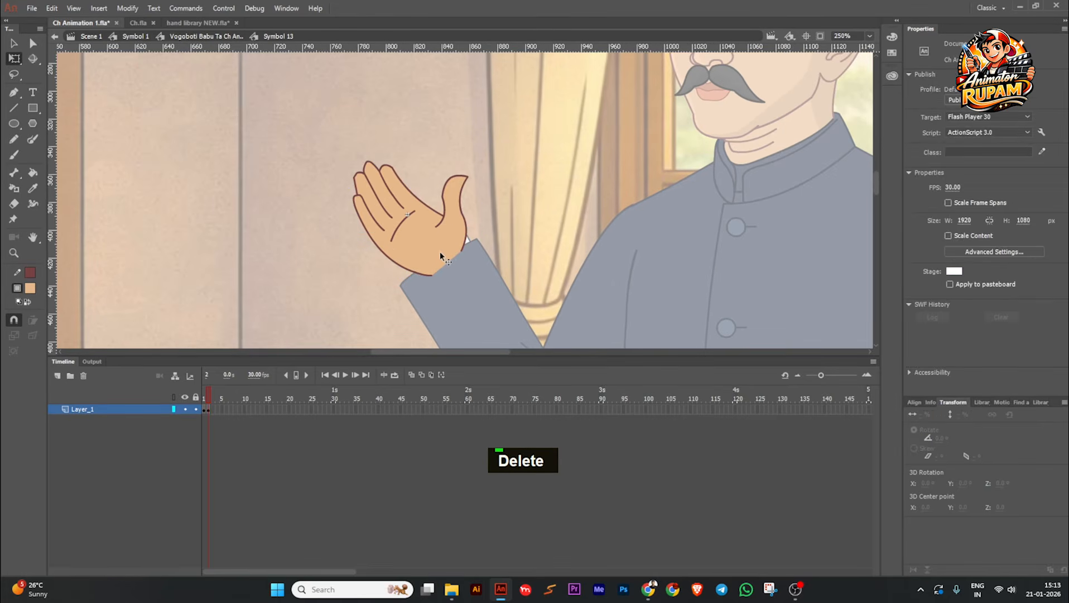
Step: Return to the character's timeline and set the raised hand's single-frame looping to start at frame 2 on keyframe 102
{"action": "left_click", "coordinate": [433, 259]}
{"action": "double_click", "coordinate": [528, 227]}
{"action": "scroll", "coordinate": [468, 238], "scroll_direction": "down", "scroll_amount": 2}
{"action": "scroll", "coordinate": [423, 237], "scroll_direction": "up", "scroll_amount": 2}
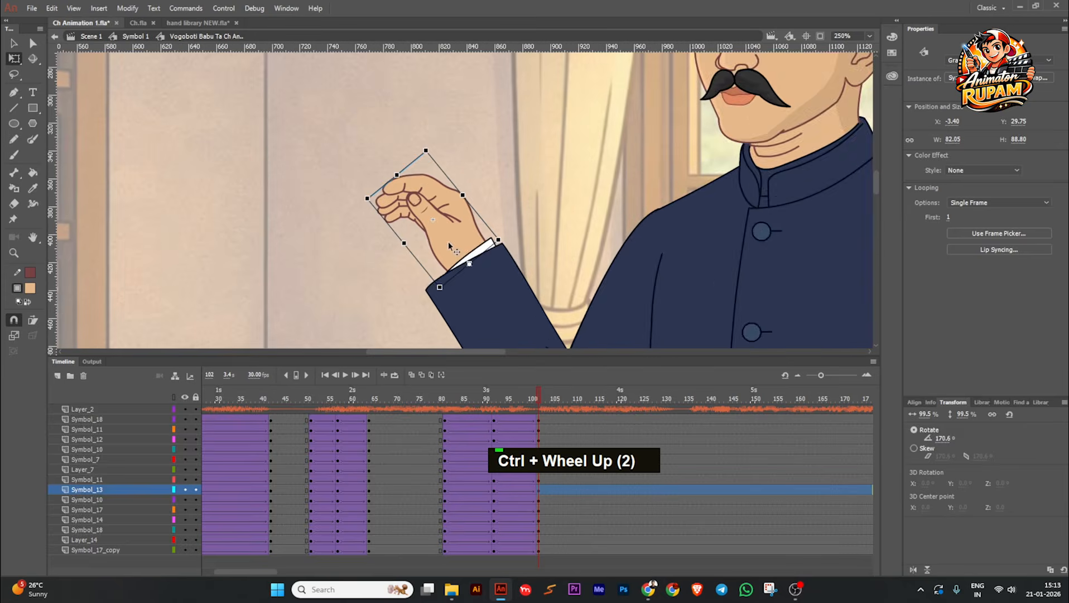
{"action": "double_click", "coordinate": [437, 236]}
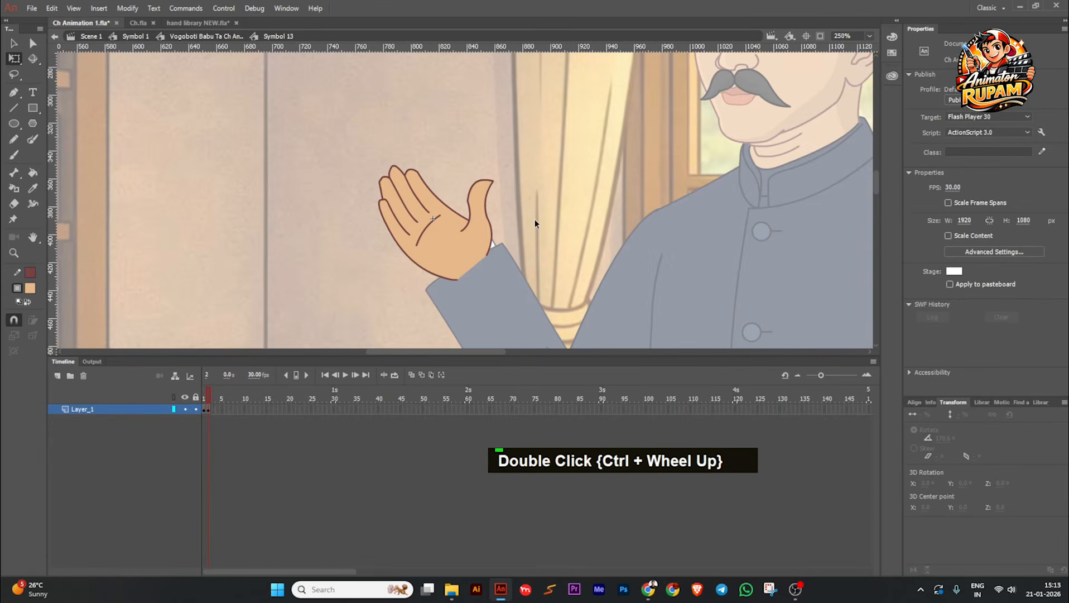
{"action": "double_click", "coordinate": [535, 224]}
{"action": "scroll", "coordinate": [535, 223], "scroll_direction": "down", "scroll_amount": 3, "text": "ctrl"}
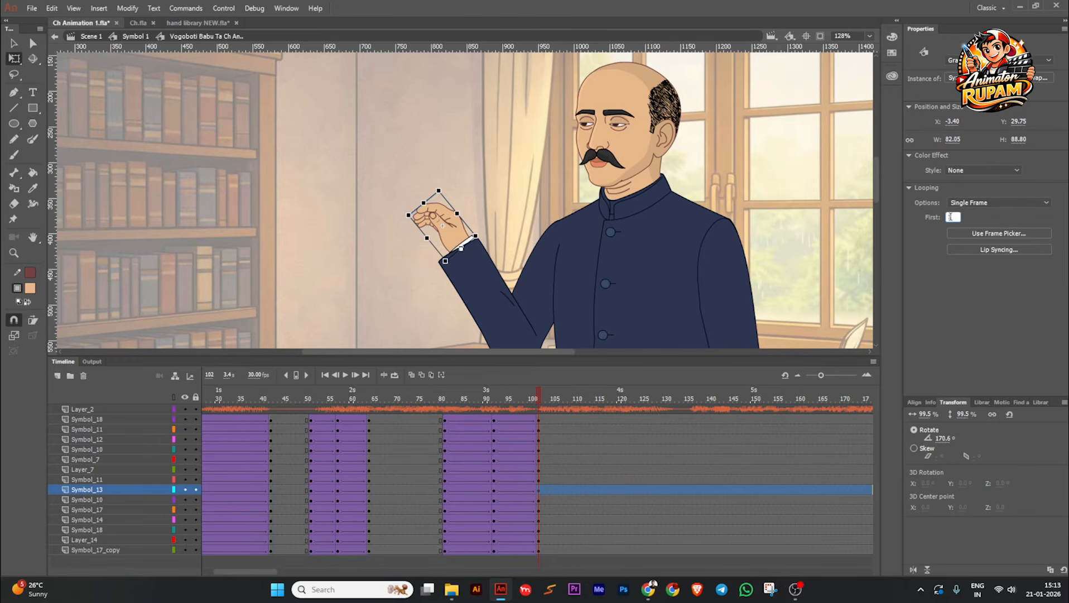
{"action": "key", "text": "BackSpace"}
{"action": "type", "text": "2"}
{"action": "key", "text": "Return"}
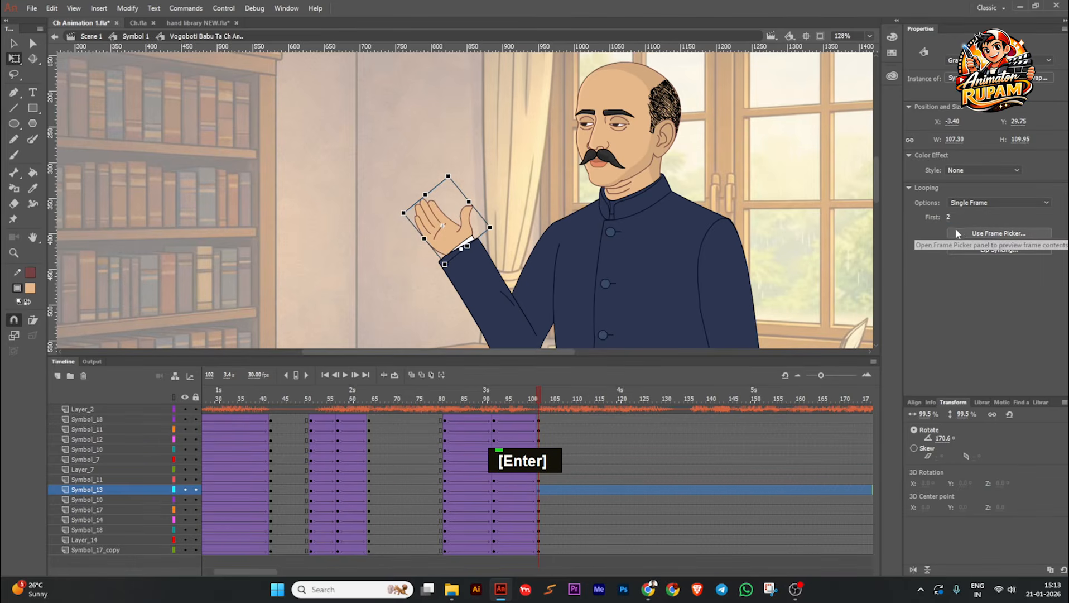
Step: Inside the hand symbol, reposition the open palm at the cuff and stretch its height to about 130%, then return to the character's timeline
{"action": "double_click", "coordinate": [461, 232]}
{"action": "scroll", "coordinate": [461, 231], "scroll_direction": "up", "scroll_amount": 3, "text": "ctrl"}
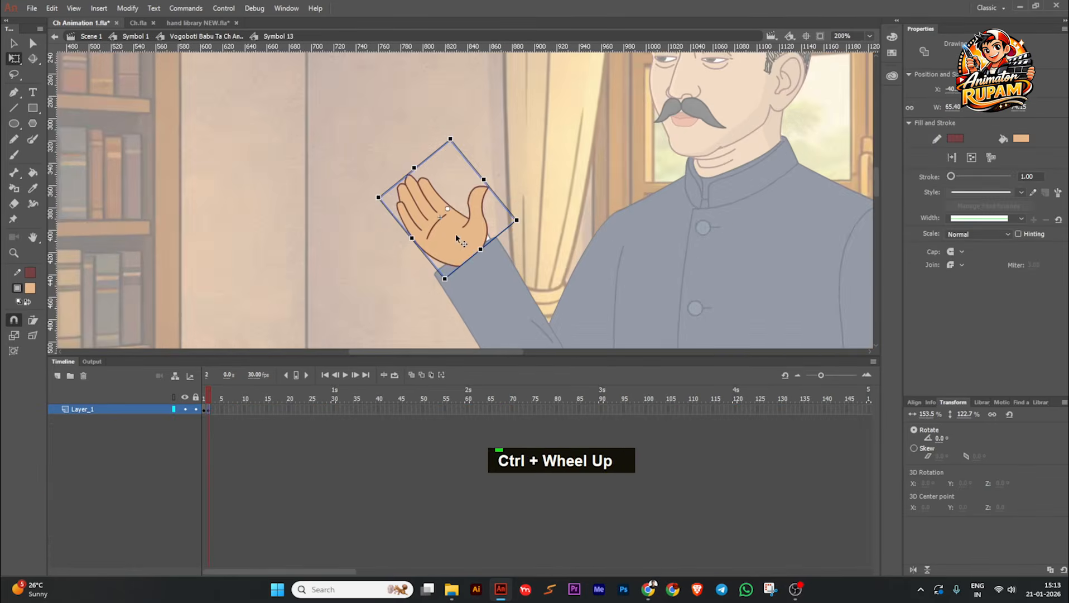
{"action": "left_click_drag", "start_coordinate": [446, 240], "coordinate": [447, 238]}
{"action": "left_click_drag", "start_coordinate": [408, 171], "coordinate": [405, 167], "text": "alt"}
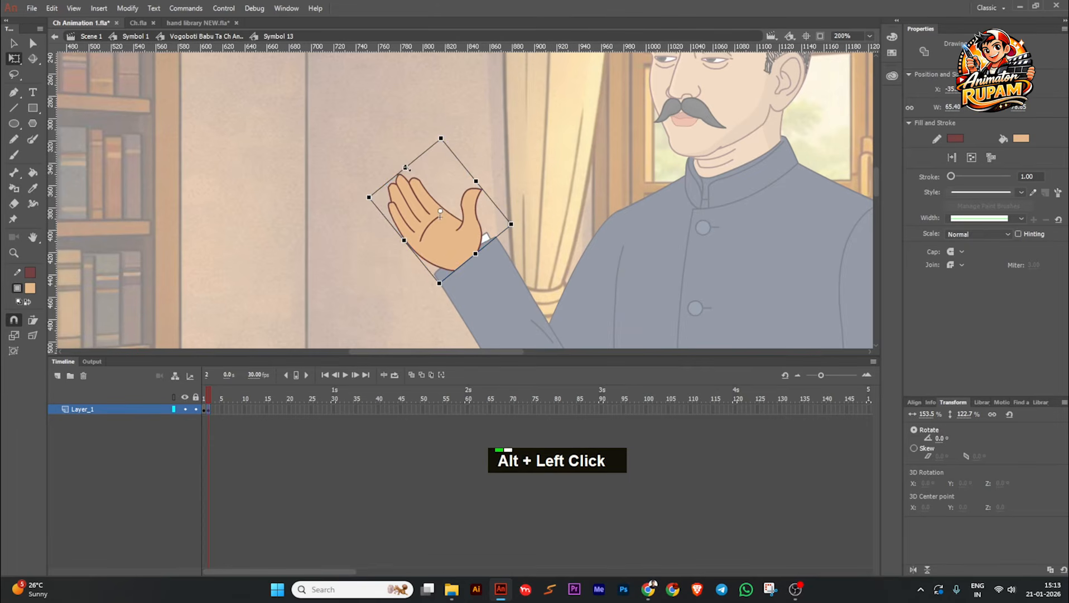
{"action": "scroll", "coordinate": [452, 256], "scroll_direction": "up", "scroll_amount": 3, "text": "ctrl"}
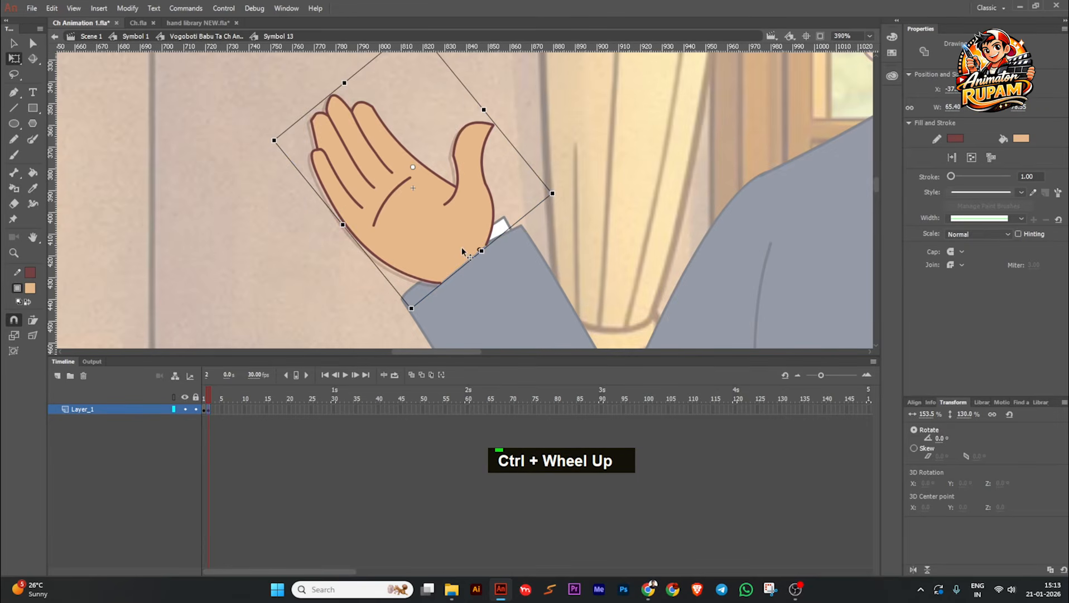
{"action": "double_click", "coordinate": [582, 243]}
{"action": "scroll", "coordinate": [473, 178], "scroll_direction": "down", "scroll_amount": 4, "text": "ctrl"}
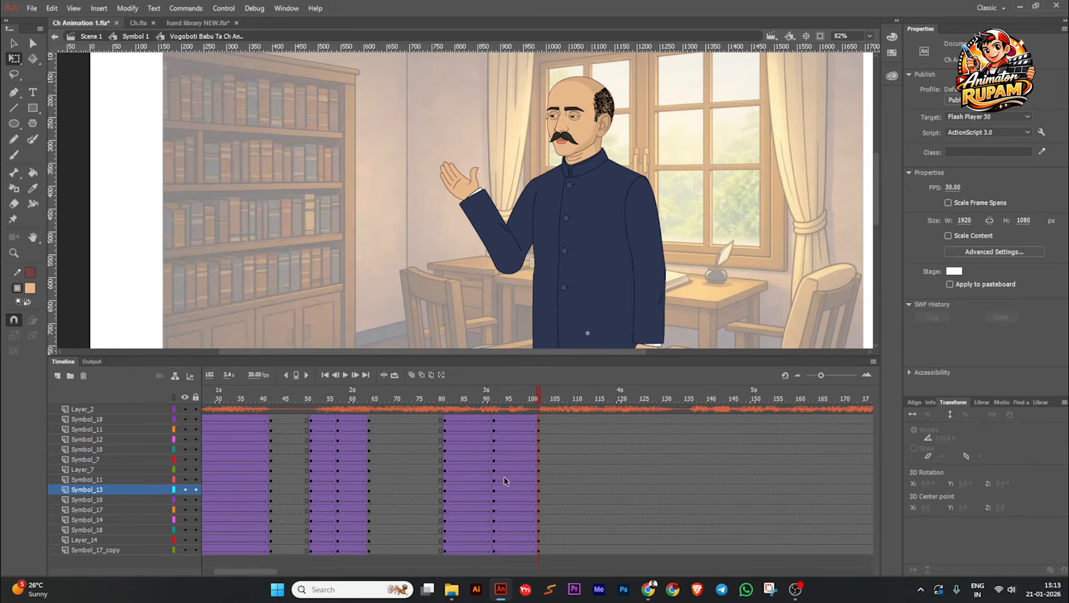
Step: At keyframe 92, switch the lowered hand's single-frame looping to frame 2 so it uses the open palm
{"action": "left_click_drag", "start_coordinate": [538, 402], "coordinate": [494, 401]}
{"action": "left_click", "coordinate": [482, 312]}
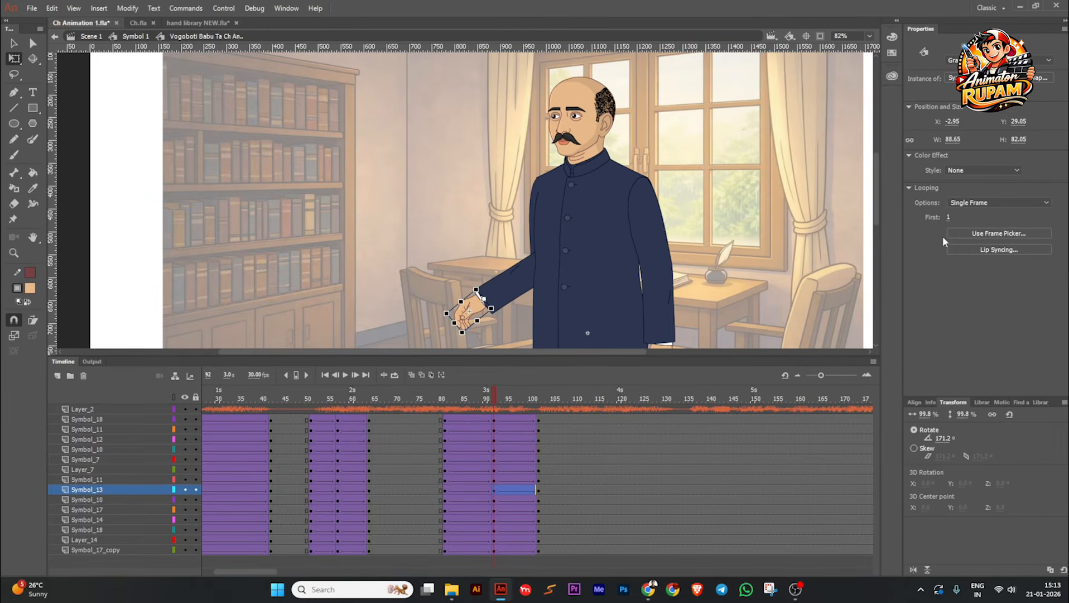
{"action": "left_click_drag", "start_coordinate": [955, 217], "coordinate": [961, 218]}
{"action": "mouse_move", "coordinate": [488, 397]}
{"action": "left_mouse_down"}
{"action": "mouse_move", "coordinate": [429, 404]}
{"action": "mouse_move", "coordinate": [493, 407]}
{"action": "left_mouse_up"}
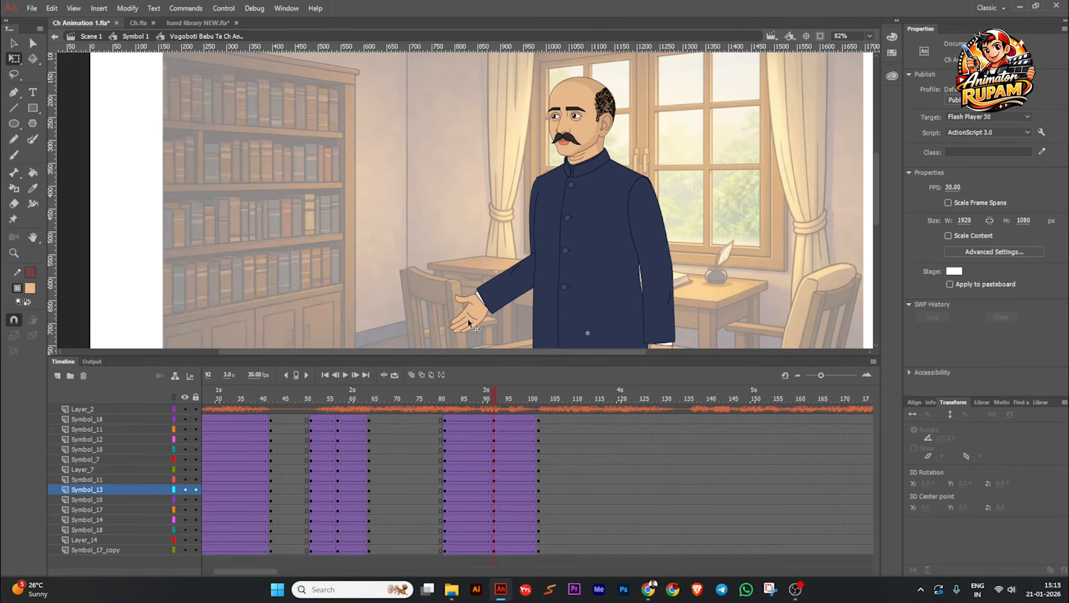
{"action": "double_click", "coordinate": [469, 323]}
{"action": "left_click_drag", "start_coordinate": [431, 319], "coordinate": [434, 333]}
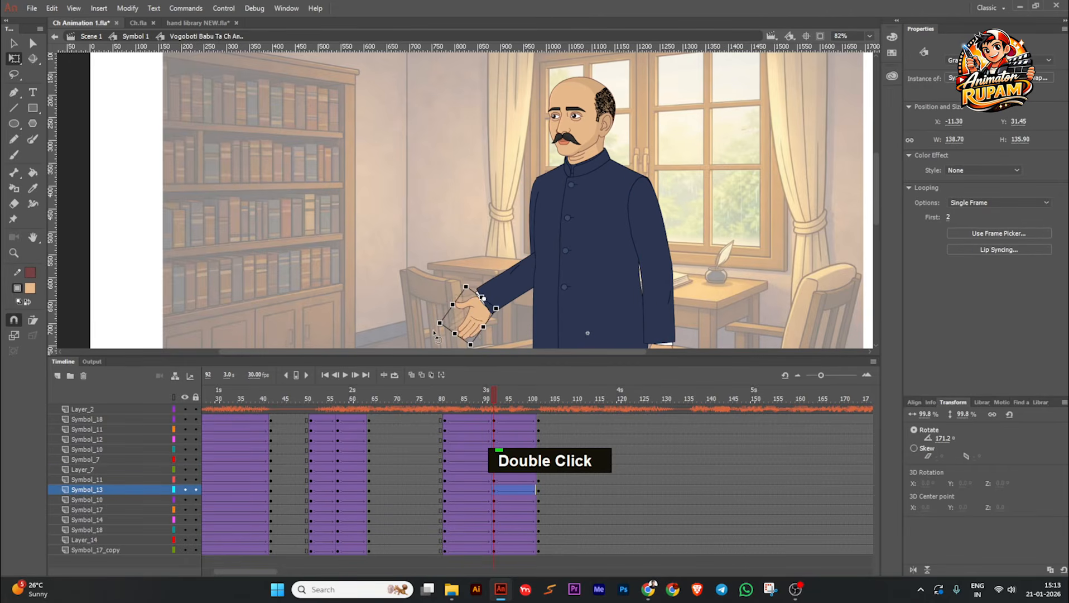
Step: At keyframe 102, rotate the raised open hand upward to about -174°
{"action": "left_click_drag", "start_coordinate": [486, 397], "coordinate": [539, 398]}
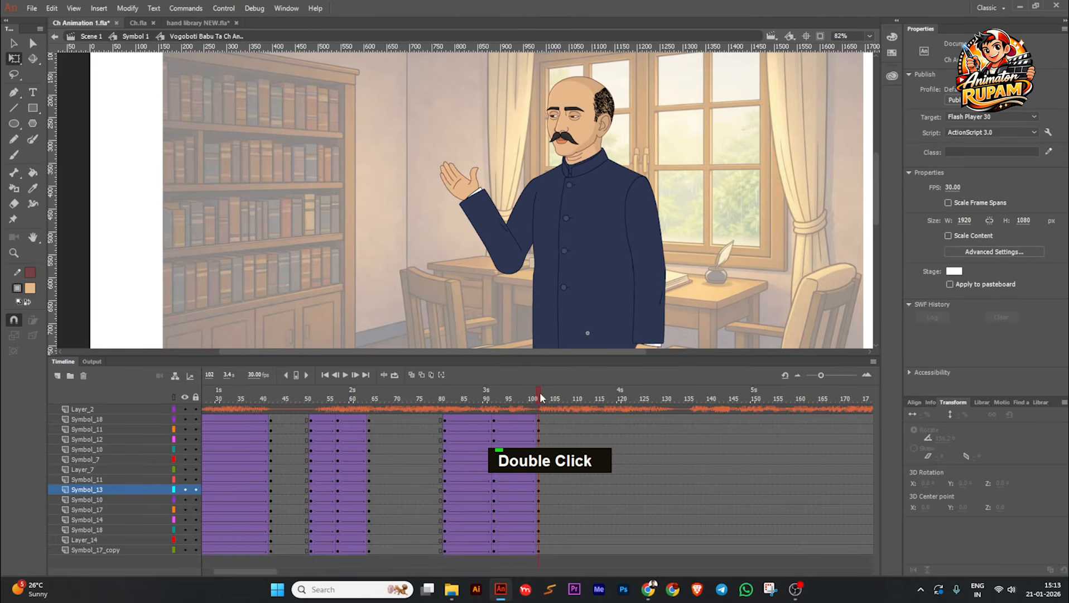
{"action": "scroll", "coordinate": [468, 179], "scroll_direction": "up", "scroll_amount": 2}
{"action": "left_click", "coordinate": [468, 180]}
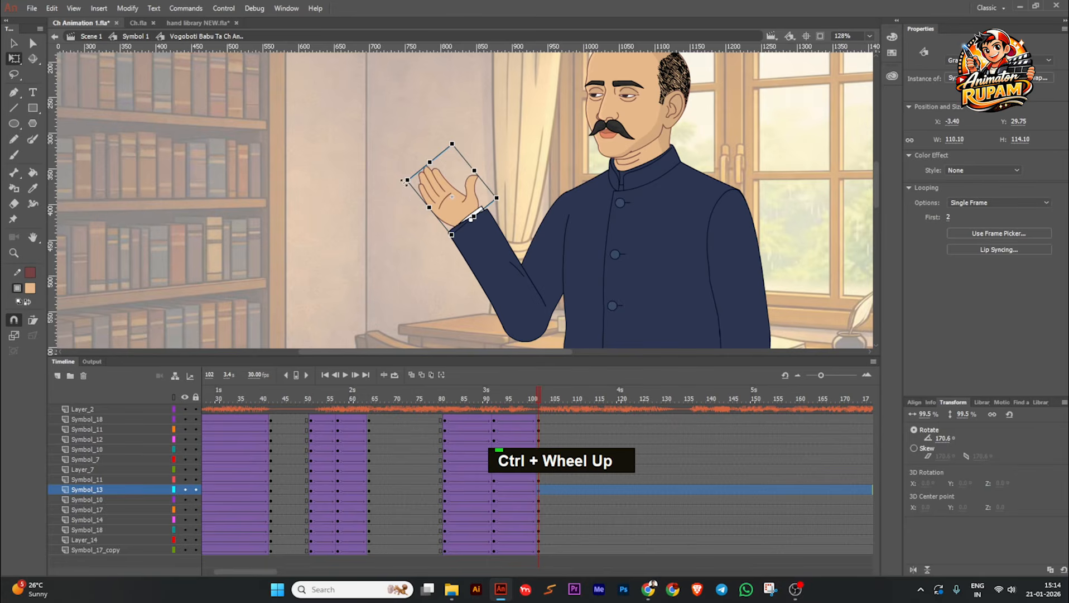
{"action": "left_click_drag", "start_coordinate": [406, 184], "coordinate": [409, 174]}
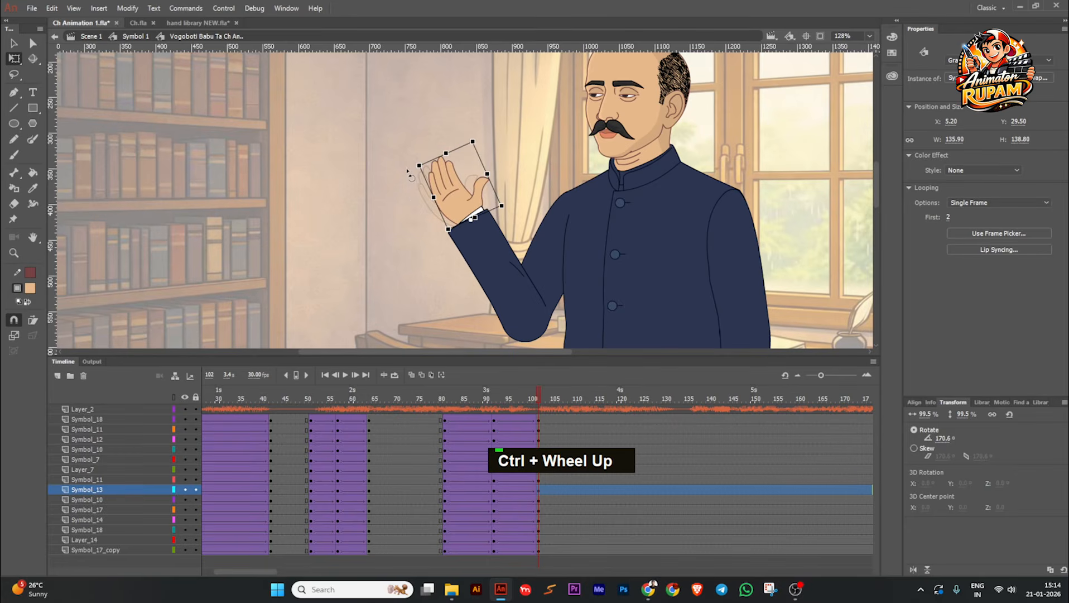
{"action": "scroll", "coordinate": [407, 172], "scroll_direction": "up", "scroll_amount": 2}
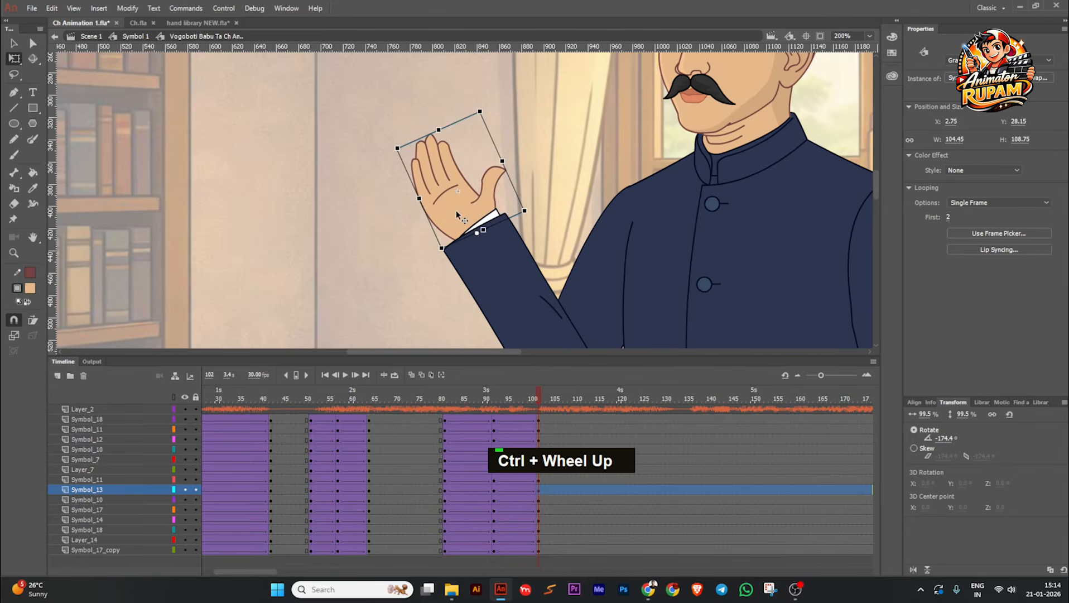
Step: Inside the hand symbol, stretch the open palm slightly taller, then return to the character's timeline and save the file
{"action": "double_click", "coordinate": [455, 210]}
{"action": "left_click", "coordinate": [442, 145]}
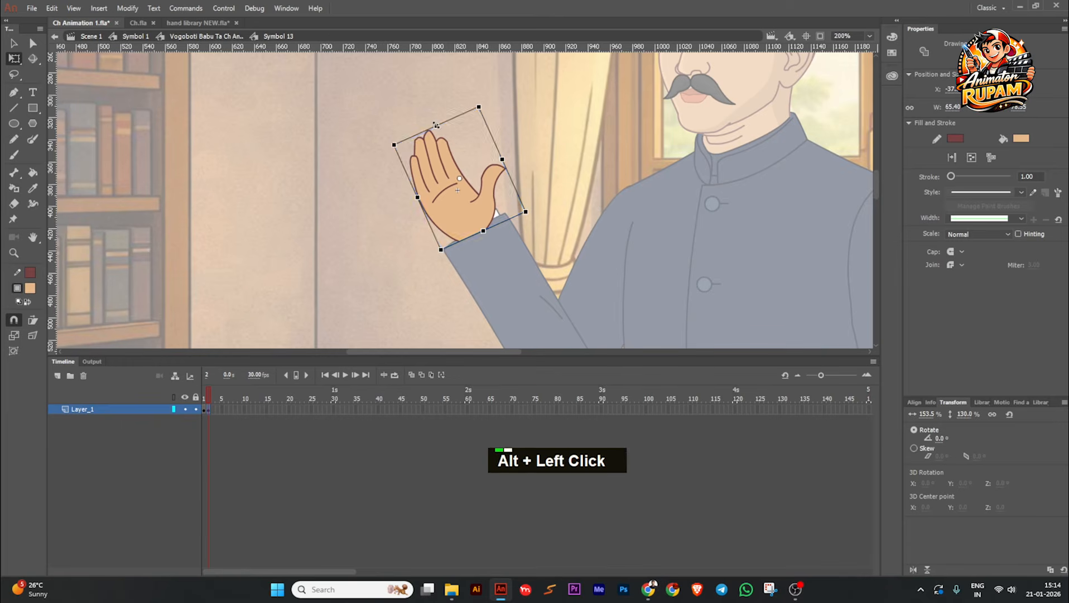
{"action": "left_click", "coordinate": [529, 130]}
{"action": "double_click", "coordinate": [529, 130]}
{"action": "scroll", "coordinate": [436, 218], "scroll_direction": "down", "scroll_amount": 3}
{"action": "scroll", "coordinate": [437, 218], "scroll_direction": "down", "scroll_amount": 1}
{"action": "key", "text": "ctrl+s"}
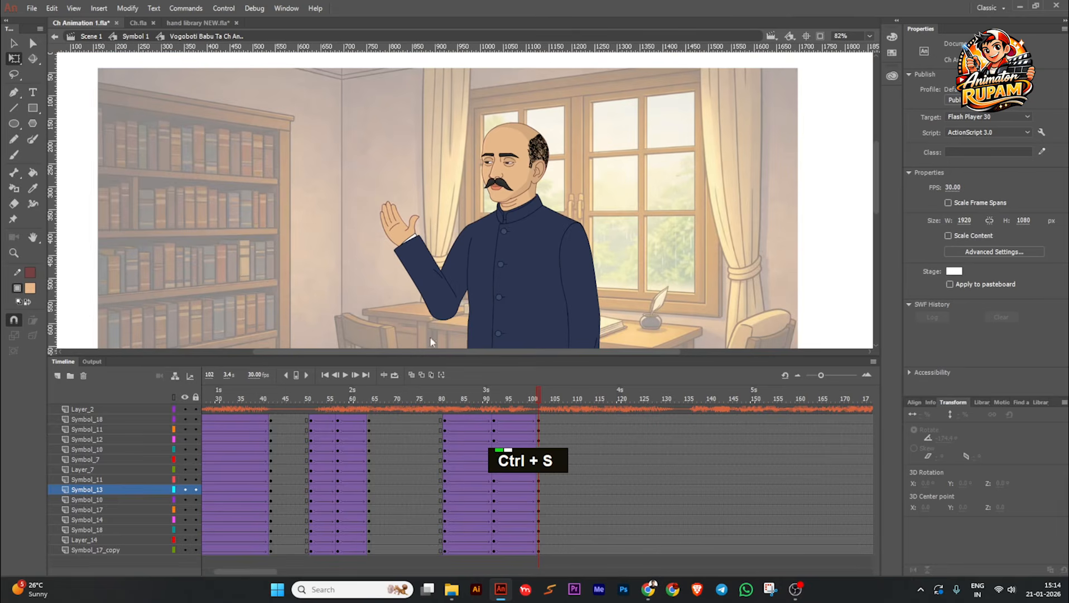
{"action": "mouse_move", "coordinate": [533, 398]}
{"action": "left_mouse_down"}
{"action": "mouse_move", "coordinate": [442, 398]}
{"action": "mouse_move", "coordinate": [547, 408]}
{"action": "mouse_move", "coordinate": [513, 416]}
{"action": "mouse_move", "coordinate": [504, 412]}
{"action": "mouse_move", "coordinate": [548, 410]}
{"action": "left_mouse_up"}
{"action": "scroll", "coordinate": [463, 204], "scroll_direction": "down", "scroll_amount": 2, "text": "ctrl"}
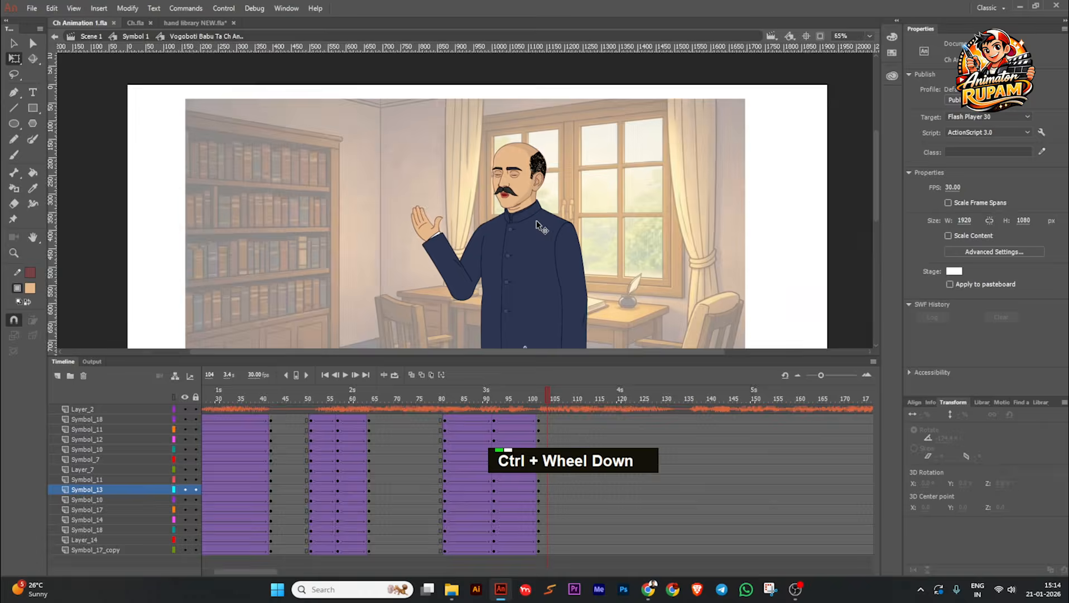
{"action": "scroll", "coordinate": [463, 204], "scroll_direction": "up", "scroll_amount": 3, "text": "ctrl"}
{"action": "key", "text": "ctrl+s"}
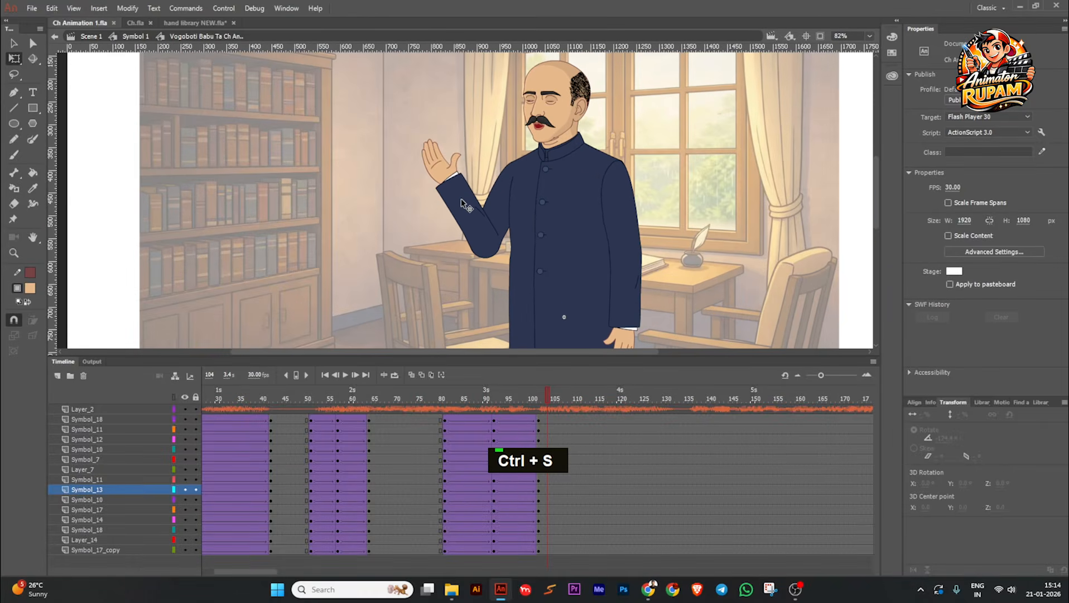
Step: Apply Quad Ease In to the tweens between keyframes 81 and 92 on all character layers
{"action": "scroll", "coordinate": [464, 204], "scroll_direction": "up", "scroll_amount": 1, "text": "ctrl"}
{"action": "left_click_drag", "start_coordinate": [467, 420], "coordinate": [466, 553]}
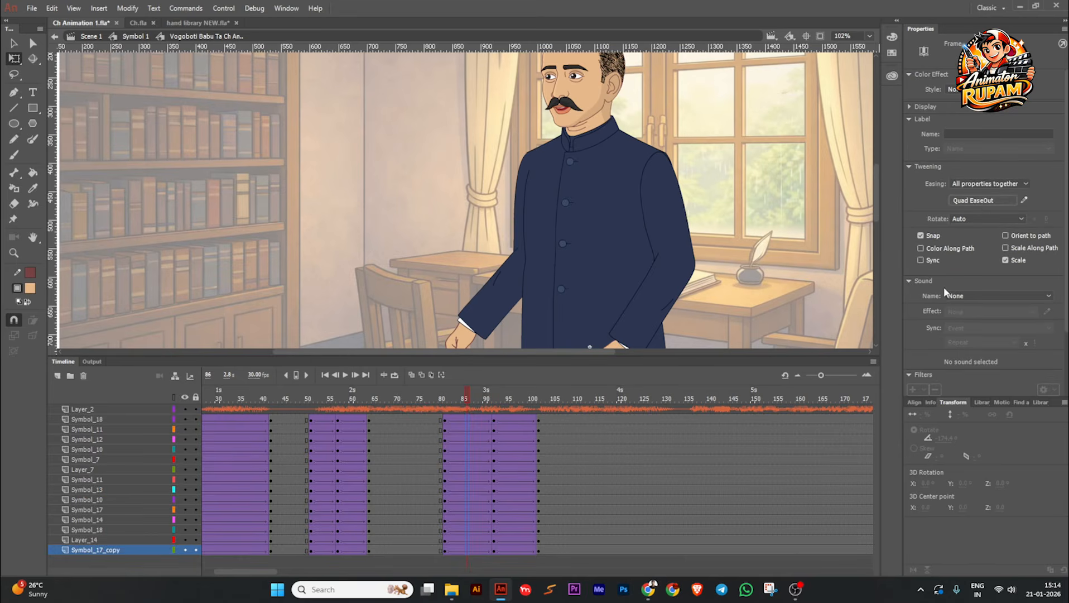
{"action": "left_click", "coordinate": [972, 201]}
{"action": "double_click", "coordinate": [854, 212]}
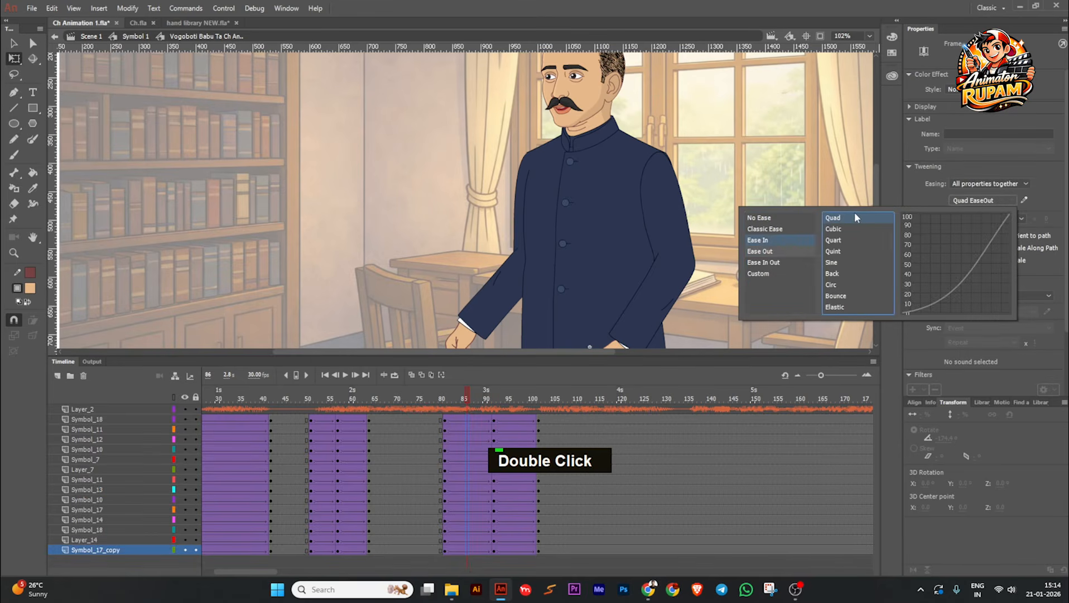
Step: Apply Quad Ease Out to the tweens between keyframes 92 and 102 on all character layers and save the file
{"action": "left_click_drag", "start_coordinate": [516, 423], "coordinate": [519, 547]}
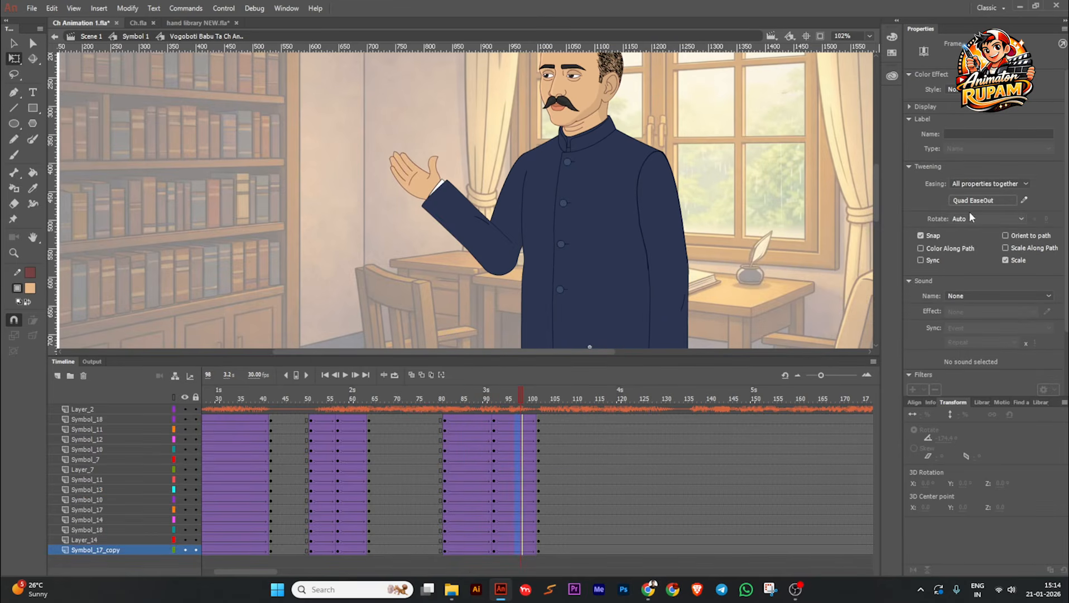
{"action": "left_click", "coordinate": [982, 199]}
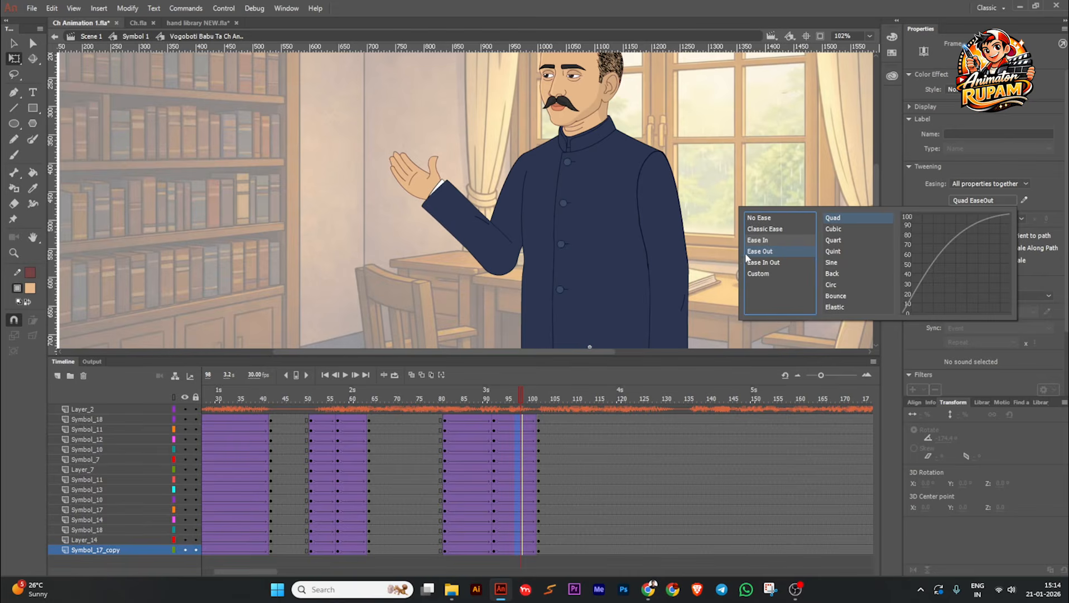
{"action": "double_click", "coordinate": [841, 218]}
{"action": "scroll", "coordinate": [686, 218], "scroll_direction": "down", "scroll_amount": 2, "text": "ctrl"}
{"action": "key", "text": "ctrl+s"}
Step: Play the animation from frame 1 to review the eased arm-raising gesture against the audio
{"action": "left_click", "coordinate": [326, 374]}
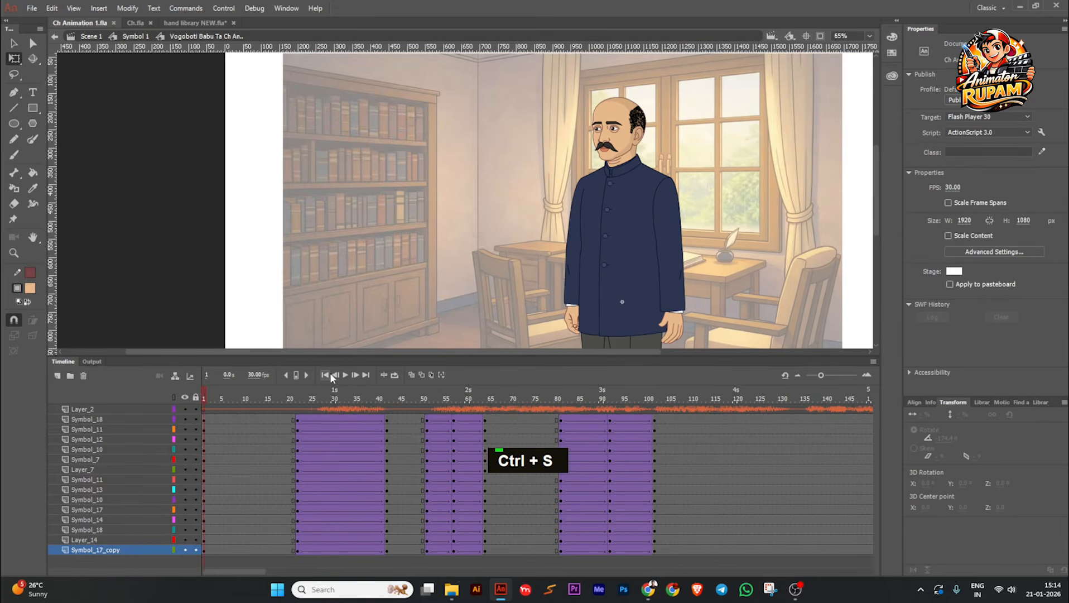
{"action": "scroll", "coordinate": [502, 167], "scroll_direction": "down", "scroll_amount": 2, "text": "ctrl"}
{"action": "scroll", "coordinate": [692, 209], "scroll_direction": "up", "scroll_amount": 2, "text": "ctrl"}
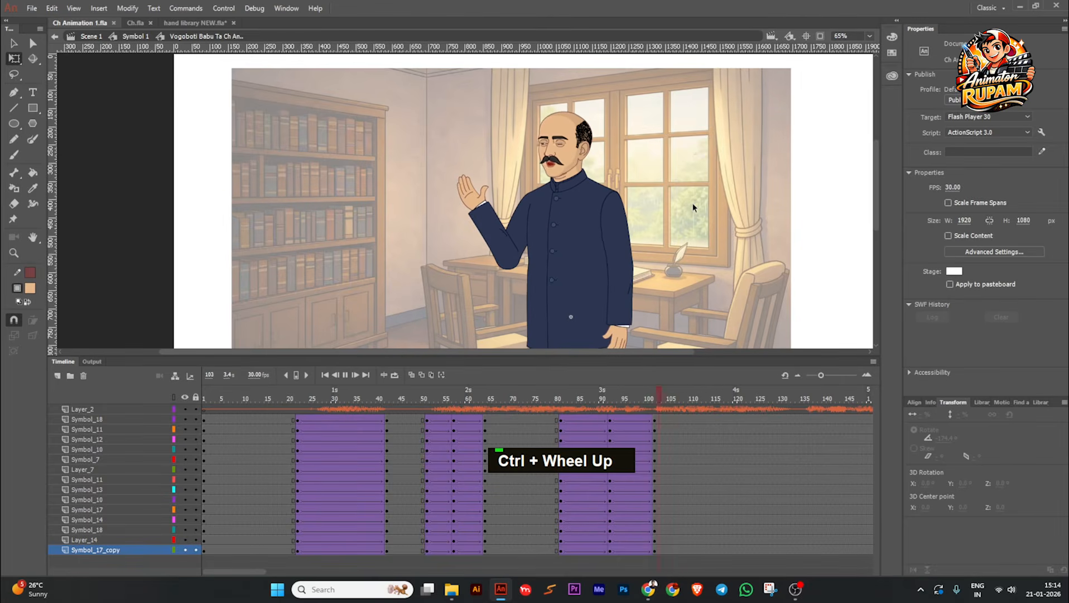
{"action": "left_click", "coordinate": [344, 374]}
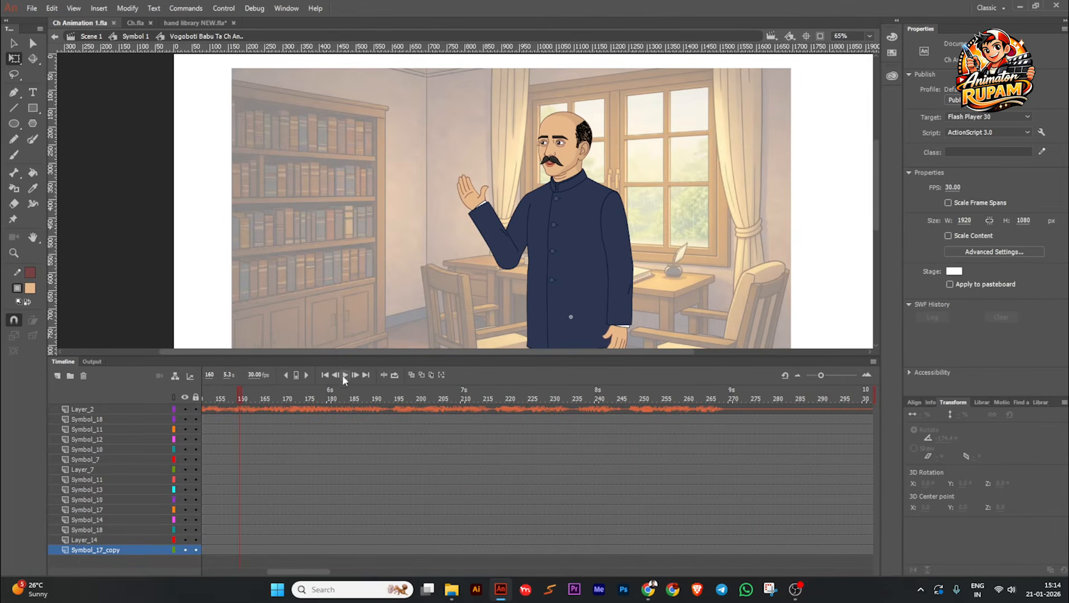
Step: Insert keyframes on all character layers at frame 136 to hold the raised-hand pose, and save the file
{"action": "left_click_drag", "start_coordinate": [217, 401], "coordinate": [456, 430]}
{"action": "left_click_drag", "start_coordinate": [524, 429], "coordinate": [558, 429]}
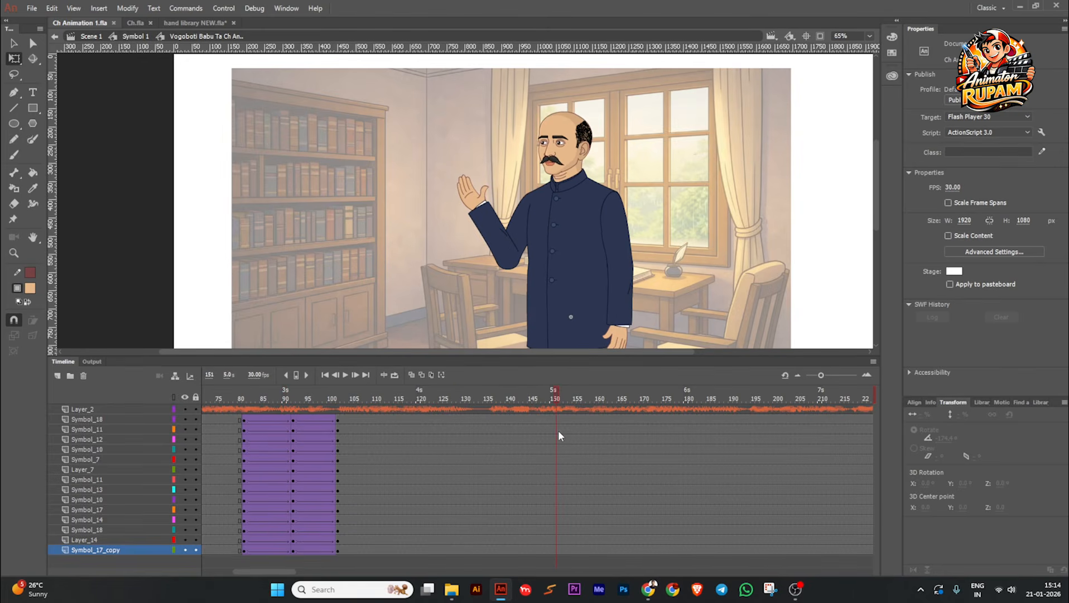
{"action": "left_click_drag", "start_coordinate": [489, 418], "coordinate": [491, 557]}
{"action": "key", "text": "F6"}
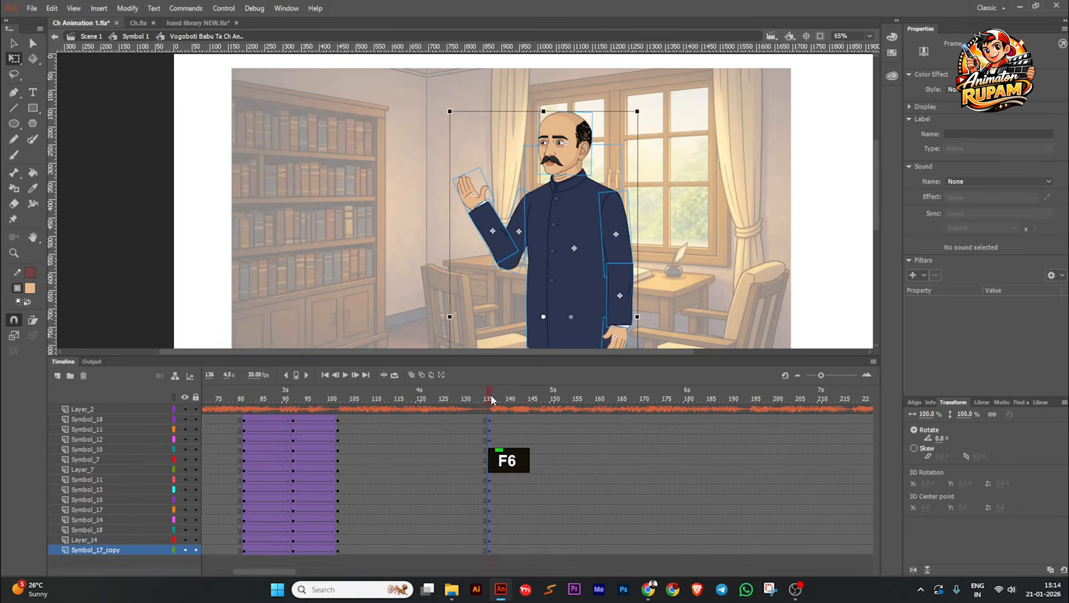
{"action": "key", "text": "Return"}
{"action": "key", "text": "ctrl+s"}
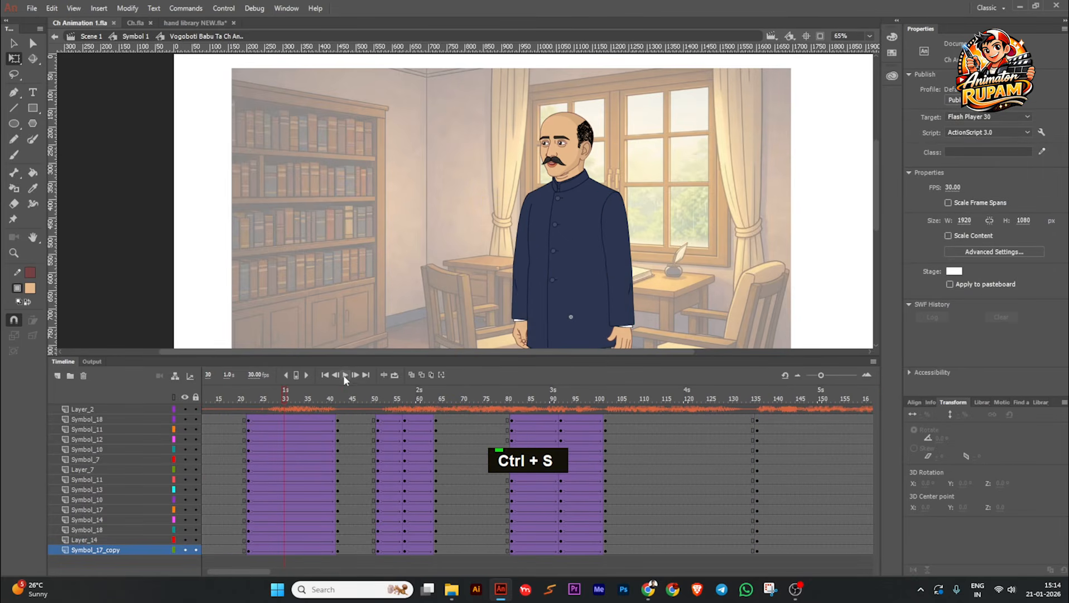
Step: Play through to frame 156 and insert keyframes there on all character layers
{"action": "left_click", "coordinate": [343, 375]}
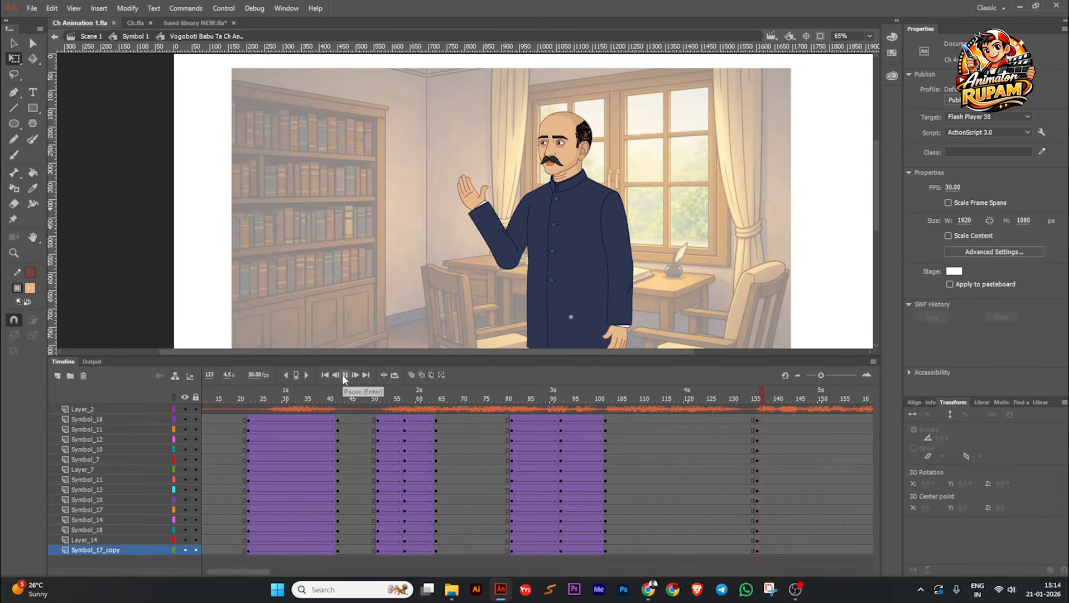
{"action": "left_click", "coordinate": [344, 378]}
{"action": "scroll", "coordinate": [831, 419], "scroll_direction": "right", "scroll_amount": 3}
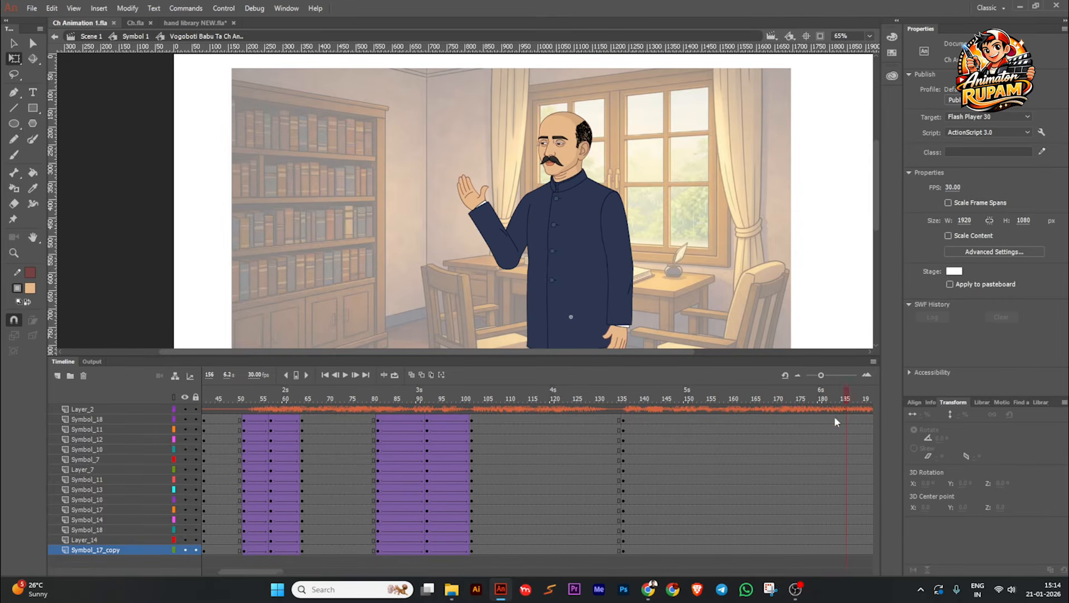
{"action": "left_click", "coordinate": [709, 420]}
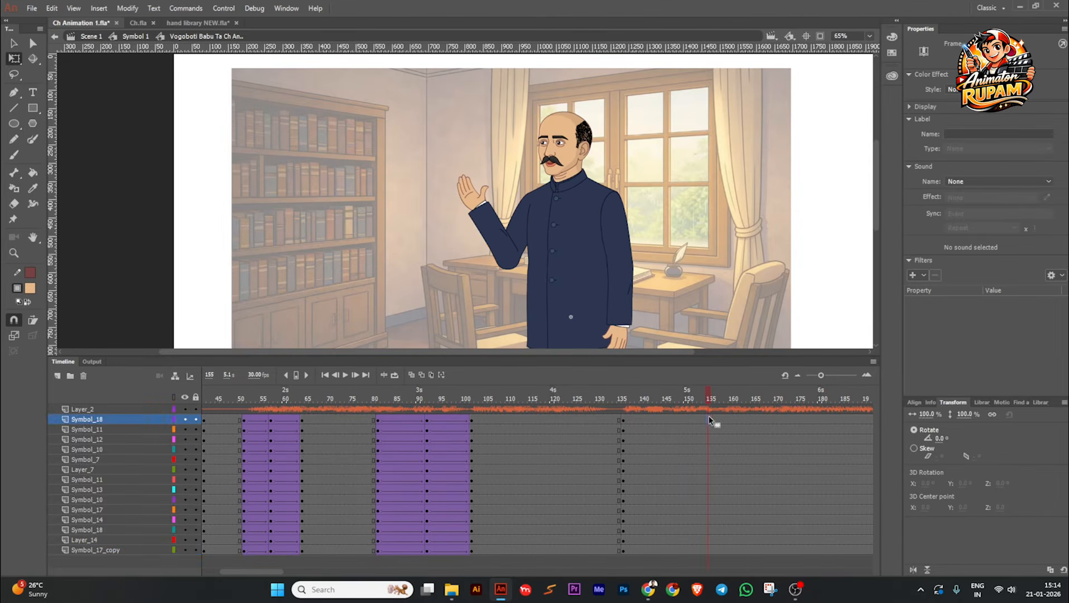
{"action": "left_click", "coordinate": [712, 550], "text": "shift"}
{"action": "key", "text": "F6"}
Step: Scrub and replay the timeline between about frames 47 and 158 to examine the gesture's timing against the speech
{"action": "left_click_drag", "start_coordinate": [707, 392], "coordinate": [487, 426]}
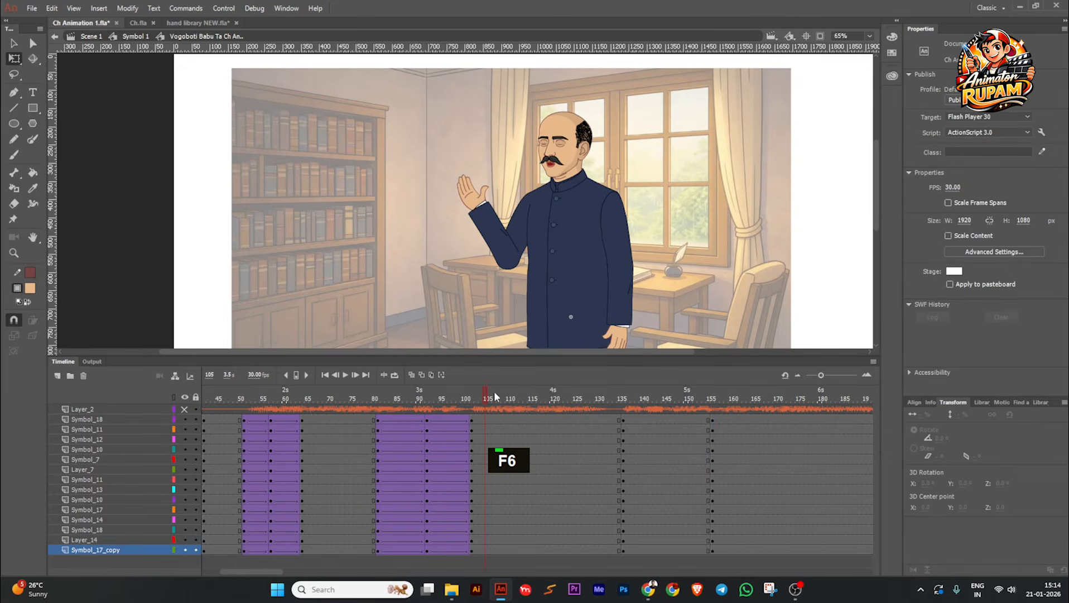
{"action": "scroll", "coordinate": [505, 413], "scroll_direction": "down", "scroll_amount": 2}
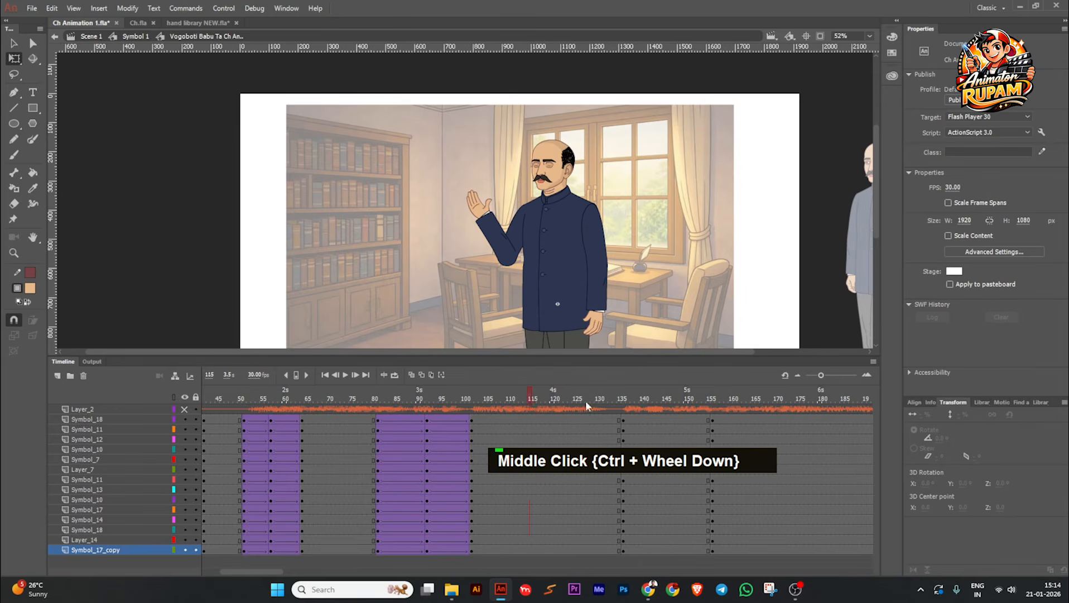
{"action": "key", "text": "space"}
{"action": "scroll", "coordinate": [519, 229], "scroll_direction": "up", "scroll_amount": 1}
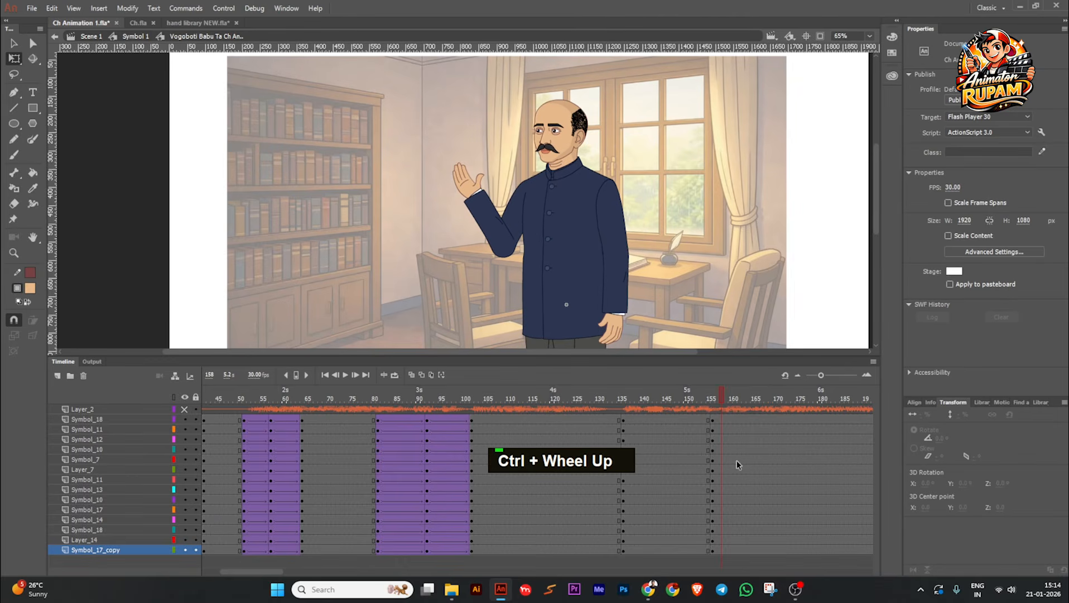
{"action": "left_click_drag", "start_coordinate": [616, 399], "coordinate": [226, 457]}
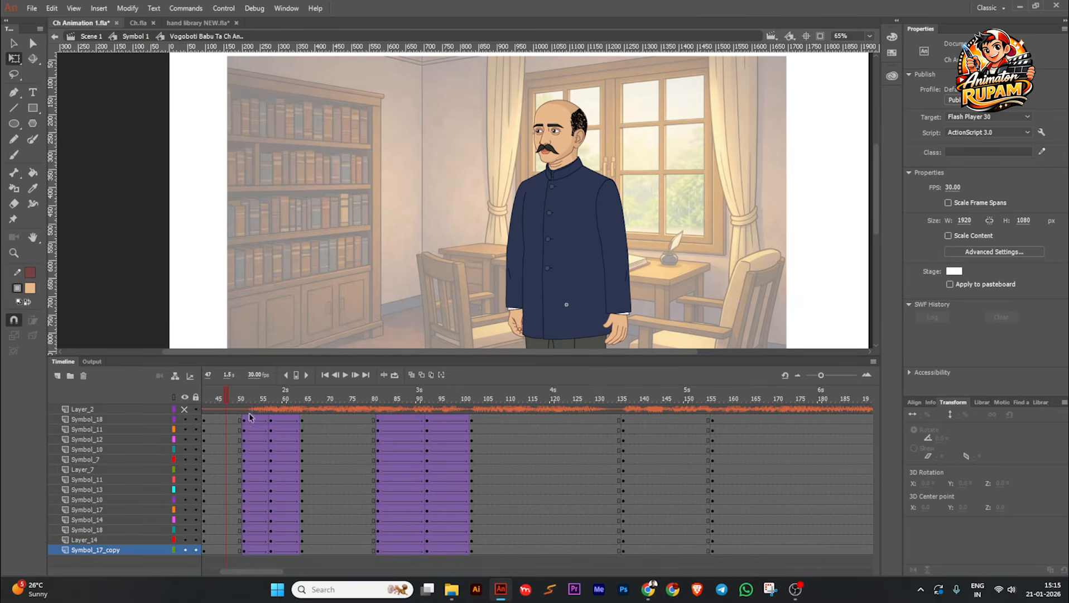
Step: In the pose starting at keyframe 156, rotate the raised upper arm inward and swing the forearm down to the character's side
{"action": "left_click", "coordinate": [709, 398]}
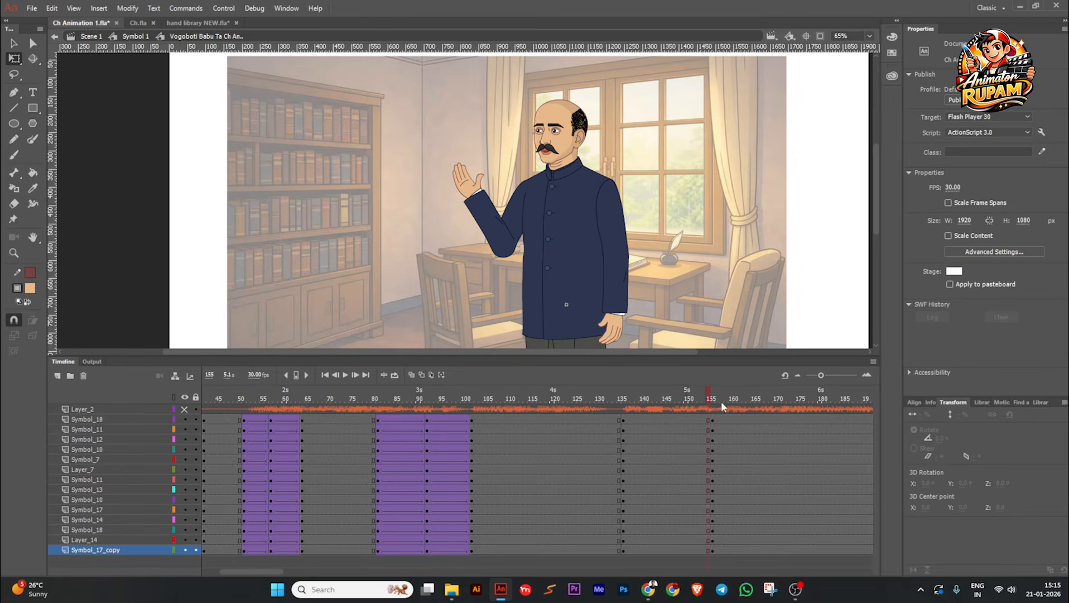
{"action": "left_click", "coordinate": [515, 216]}
{"action": "scroll", "coordinate": [515, 216], "scroll_direction": "up", "scroll_amount": 2}
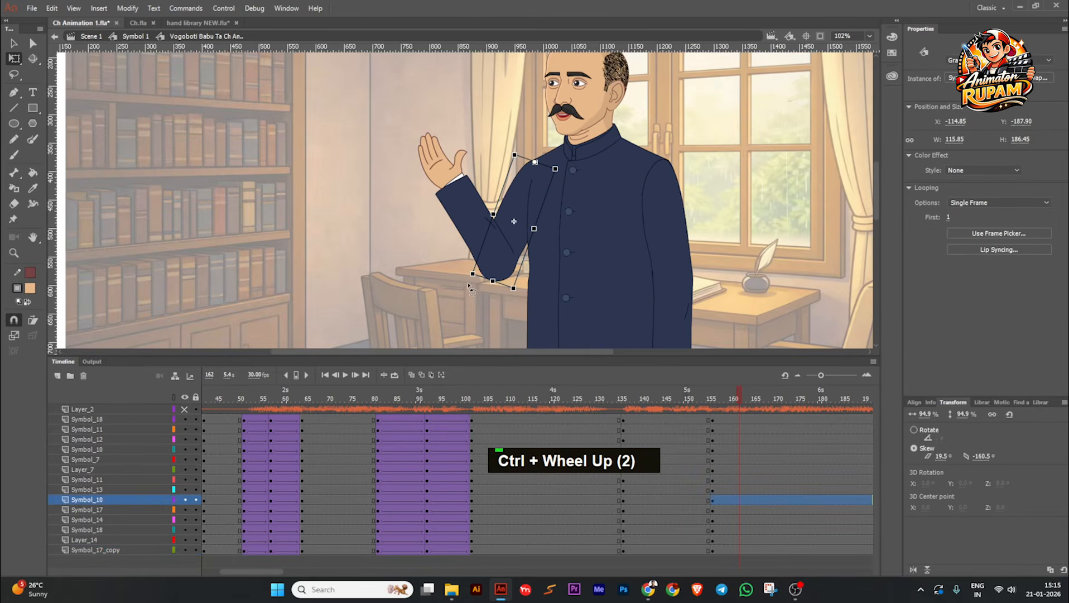
{"action": "left_click_drag", "start_coordinate": [469, 285], "coordinate": [488, 291]}
{"action": "left_click", "coordinate": [480, 228]}
{"action": "scroll", "coordinate": [476, 223], "scroll_direction": "down", "scroll_amount": 1}
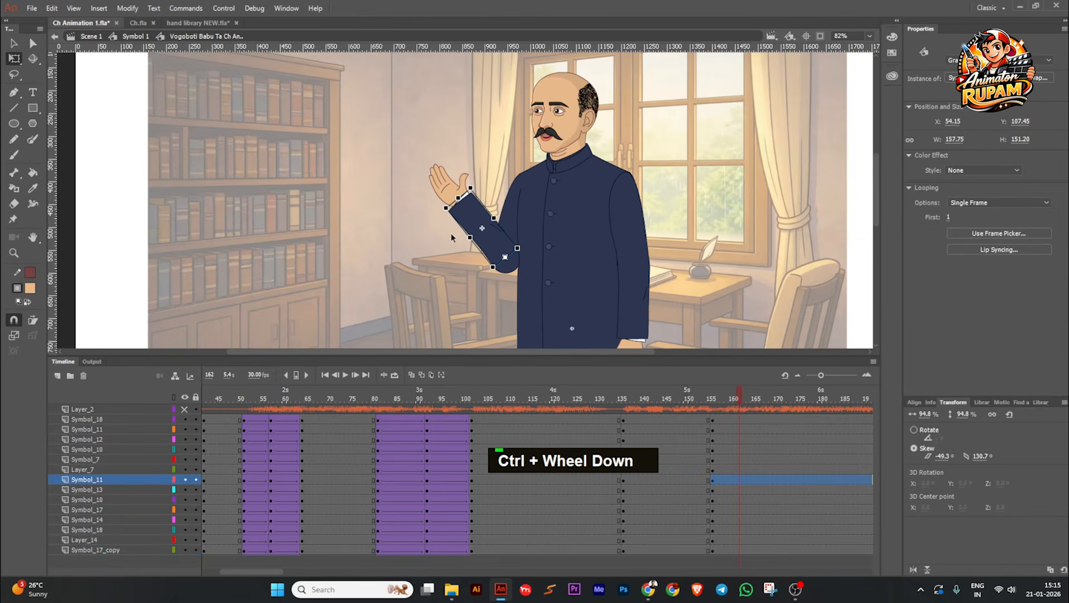
{"action": "left_click_drag", "start_coordinate": [441, 221], "coordinate": [515, 342]}
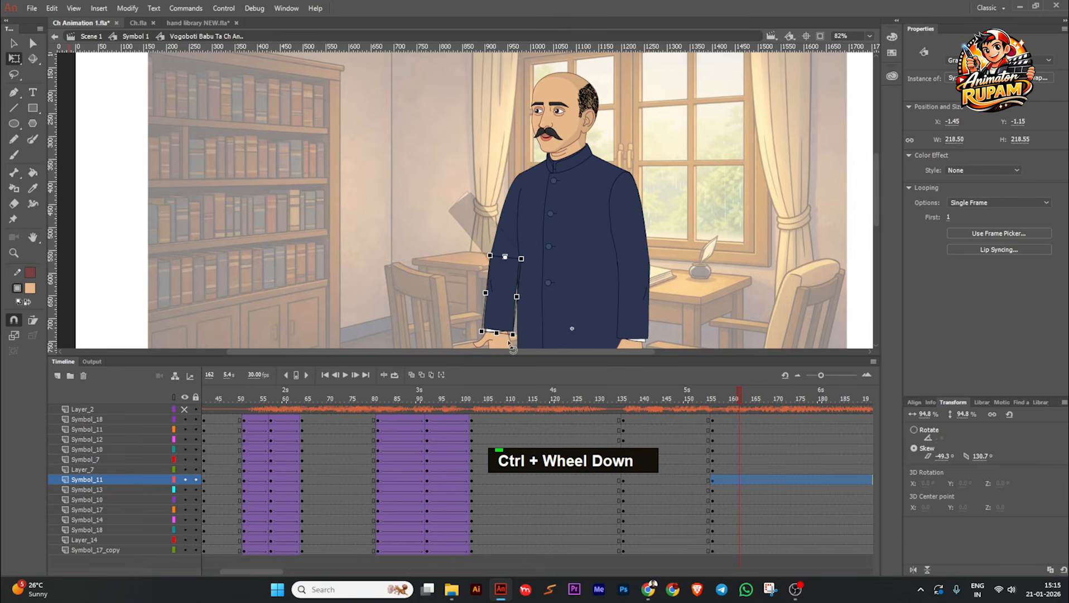
Step: Set the lowered hand's single-frame looping to frame 1 and rotate the hand to about 171°
{"action": "key", "text": "space"}
{"action": "left_click_drag", "start_coordinate": [452, 251], "coordinate": [436, 166]}
{"action": "scroll", "coordinate": [471, 260], "scroll_direction": "up", "scroll_amount": 1}
{"action": "left_click", "coordinate": [489, 270]}
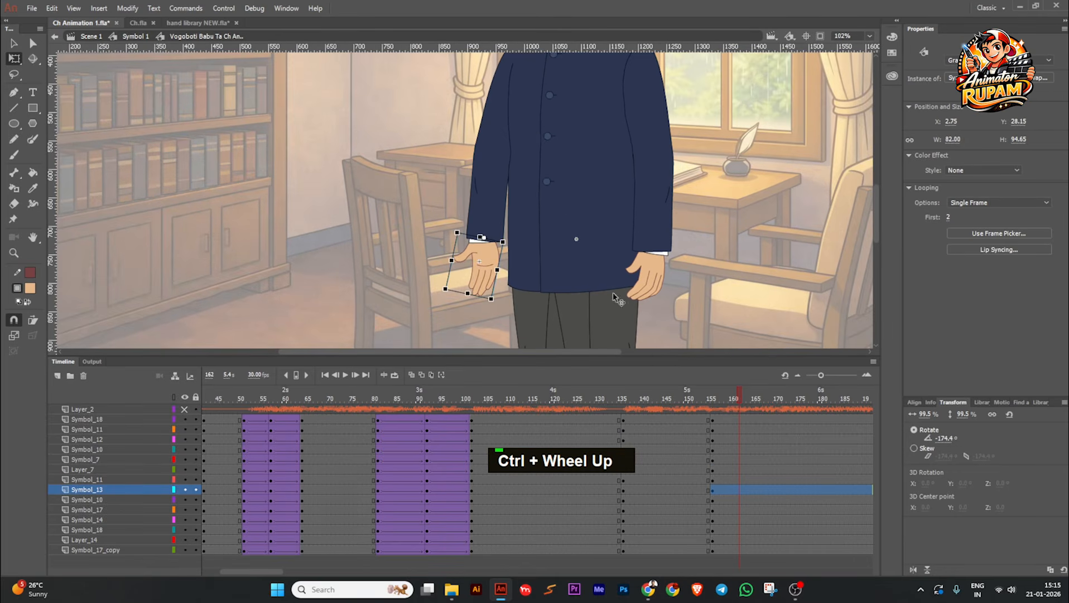
{"action": "left_click_drag", "start_coordinate": [950, 219], "coordinate": [942, 219]}
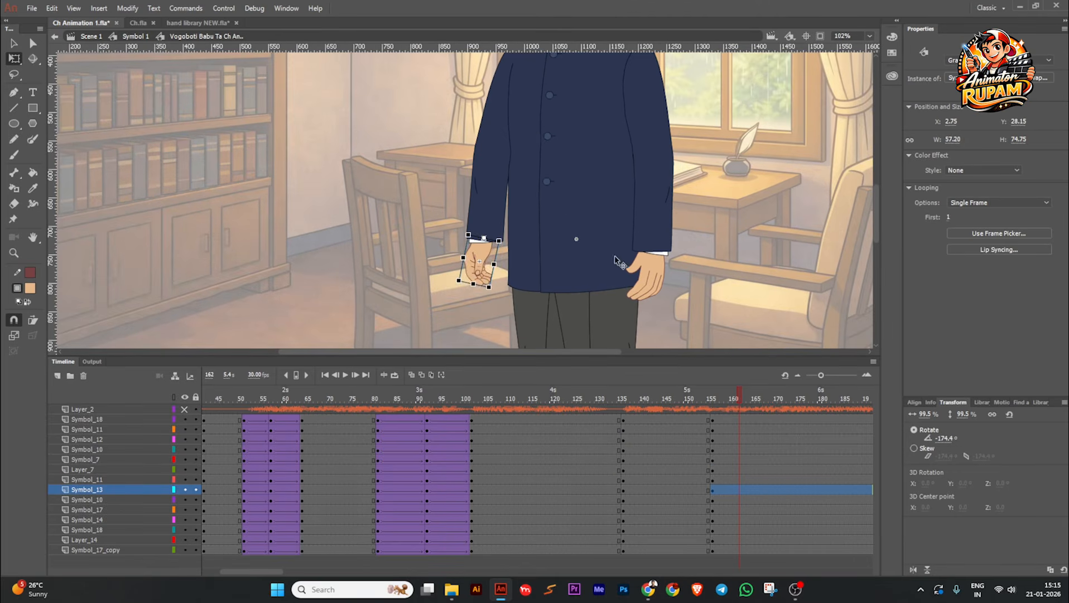
{"action": "left_click_drag", "start_coordinate": [494, 300], "coordinate": [506, 295]}
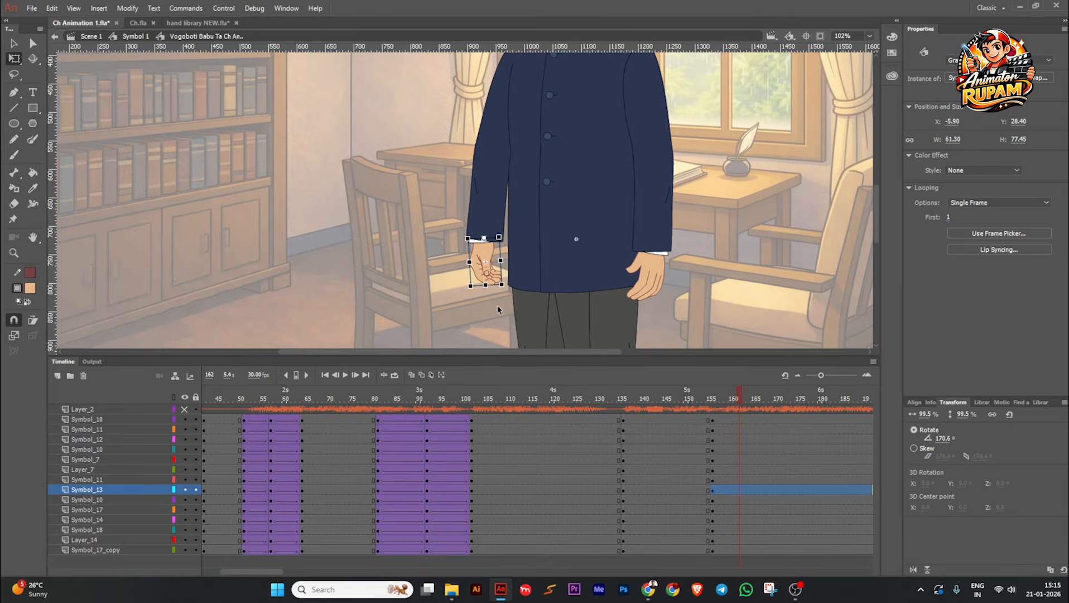
{"action": "left_click", "coordinate": [493, 309]}
Step: In the pose starting at keyframe 156, rotate the lowered arm's upper part inward so the whole arm hangs closer to the coat
{"action": "scroll", "coordinate": [591, 290], "scroll_direction": "down", "scroll_amount": 2}
{"action": "middle_click", "coordinate": [602, 308]}
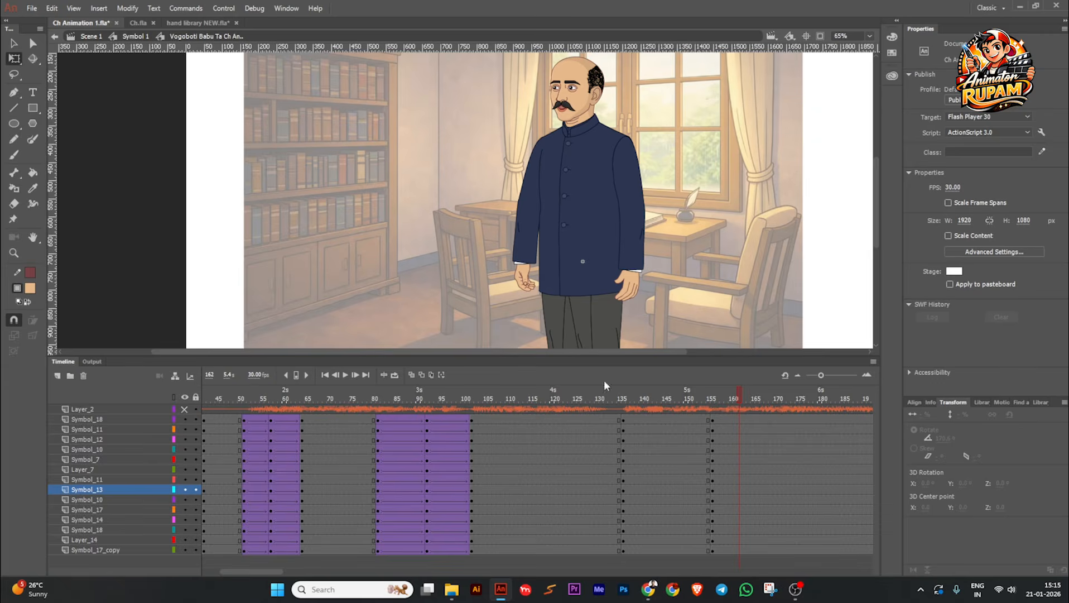
{"action": "scroll", "coordinate": [531, 234], "scroll_direction": "up", "scroll_amount": 1}
{"action": "left_click", "coordinate": [533, 270]}
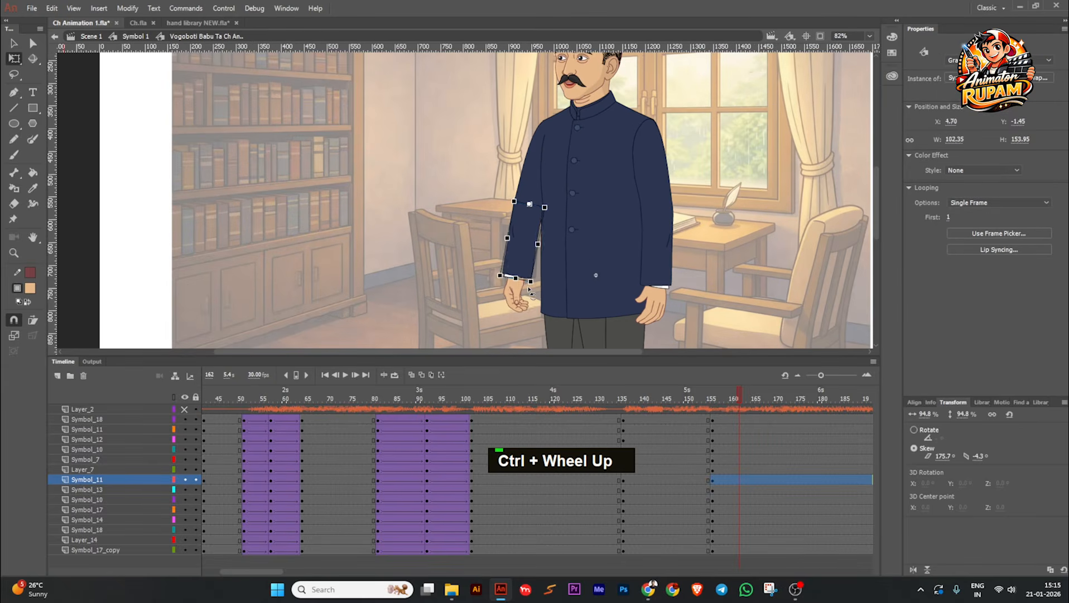
{"action": "left_click", "coordinate": [535, 209]}
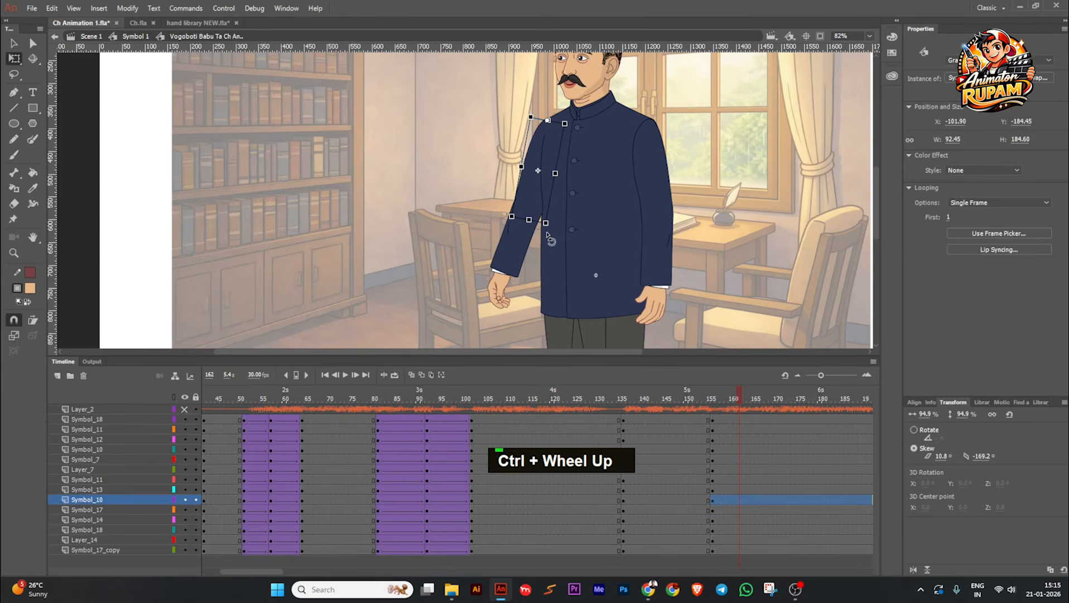
{"action": "left_click_drag", "start_coordinate": [547, 231], "coordinate": [563, 238]}
{"action": "left_click", "coordinate": [491, 238]}
{"action": "scroll", "coordinate": [533, 230], "scroll_direction": "down", "scroll_amount": 2}
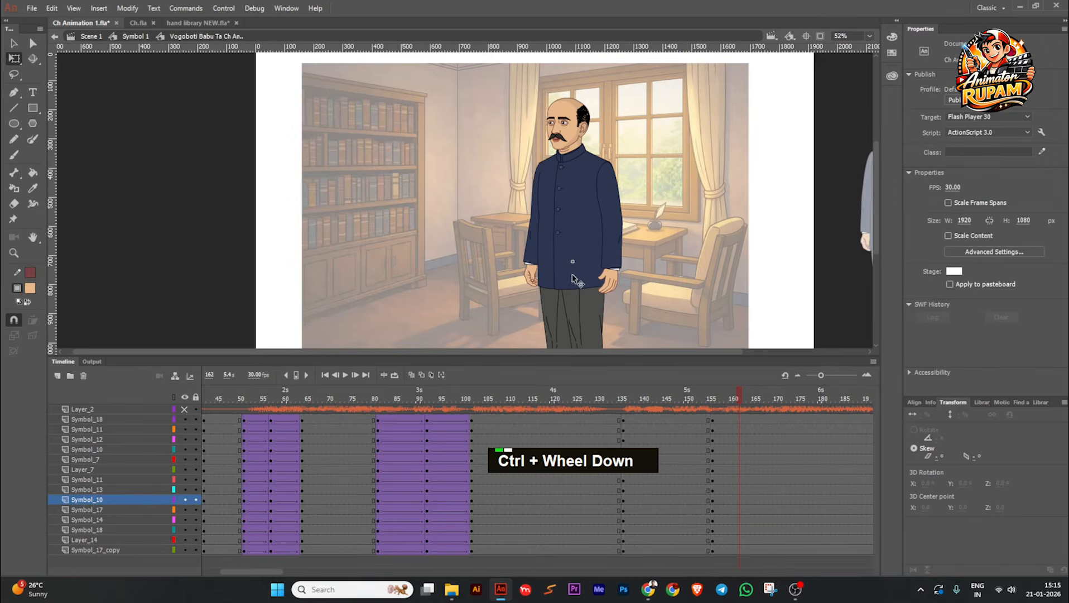
Step: Select the upper arm of the lowered arm and nudge it so its outline lines up with the coat's shoulder
{"action": "mouse_move", "coordinate": [734, 404]}
{"action": "left_mouse_down"}
{"action": "mouse_move", "coordinate": [659, 403]}
{"action": "mouse_move", "coordinate": [728, 405]}
{"action": "left_mouse_up"}
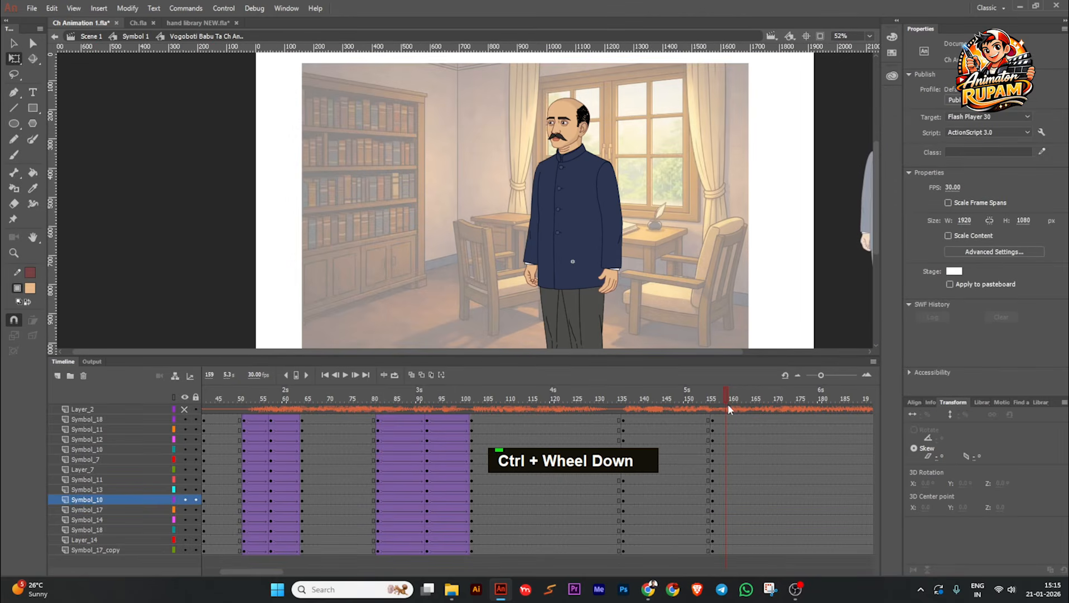
{"action": "left_click", "coordinate": [536, 181]}
{"action": "scroll", "coordinate": [539, 183], "scroll_direction": "up", "scroll_amount": 2}
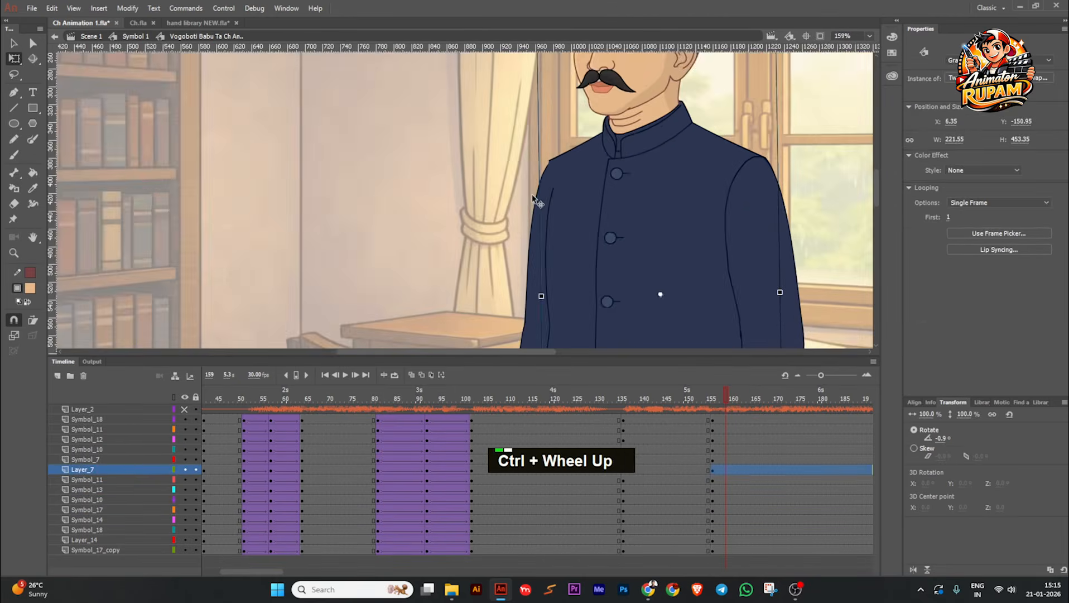
{"action": "scroll", "coordinate": [545, 178], "scroll_direction": "up", "scroll_amount": 2}
{"action": "left_click_drag", "start_coordinate": [550, 179], "coordinate": [535, 177]}
{"action": "scroll", "coordinate": [552, 157], "scroll_direction": "up", "scroll_amount": 2}
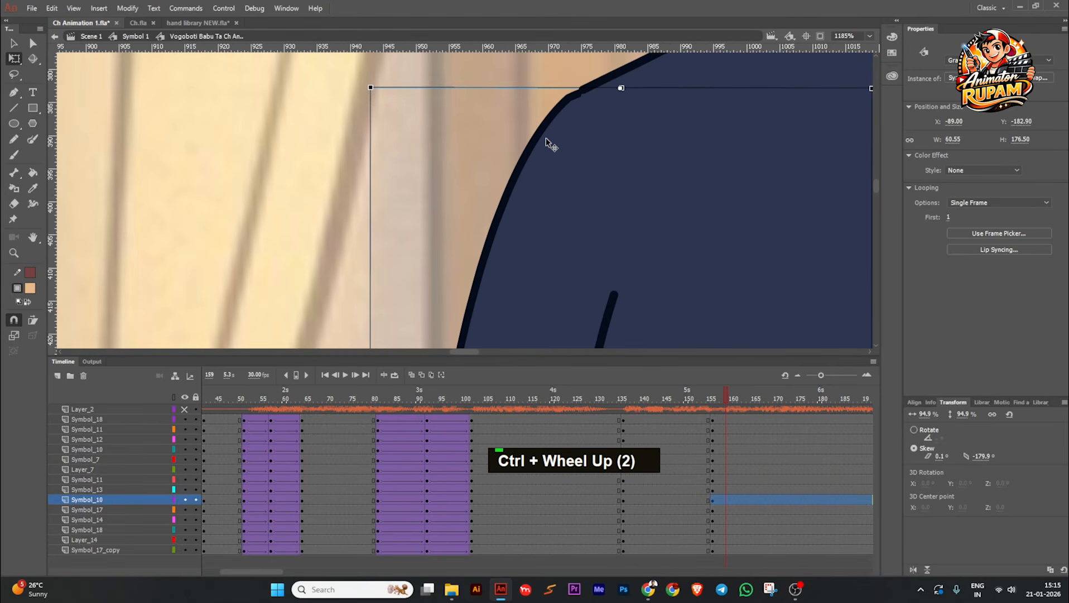
{"action": "left_click_drag", "start_coordinate": [546, 139], "coordinate": [547, 137]}
{"action": "scroll", "coordinate": [547, 136], "scroll_direction": "down", "scroll_amount": 6}
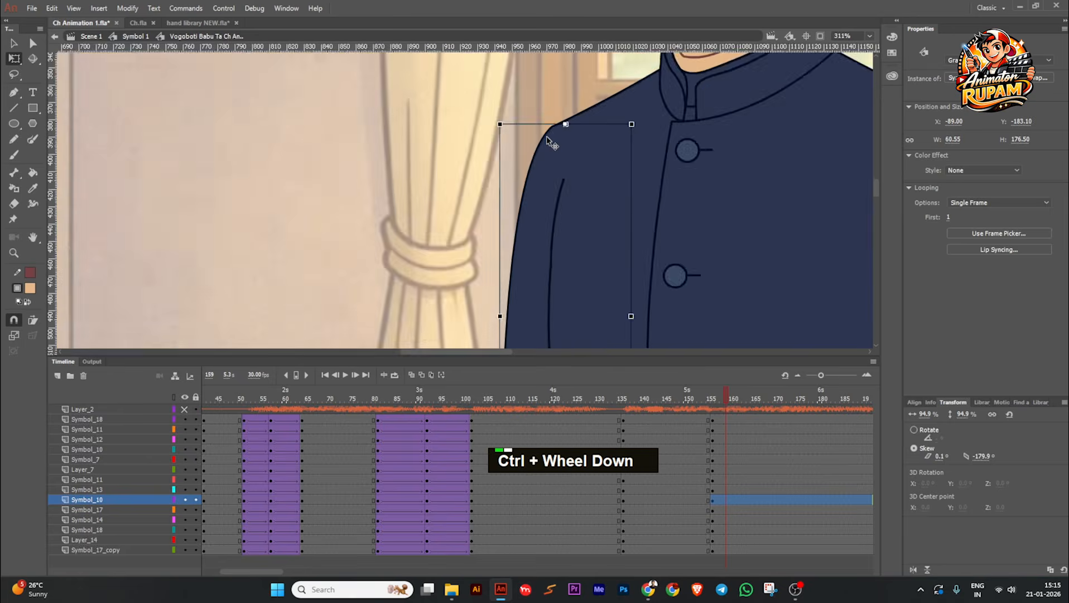
{"action": "scroll", "coordinate": [552, 142], "scroll_direction": "down", "scroll_amount": 5}
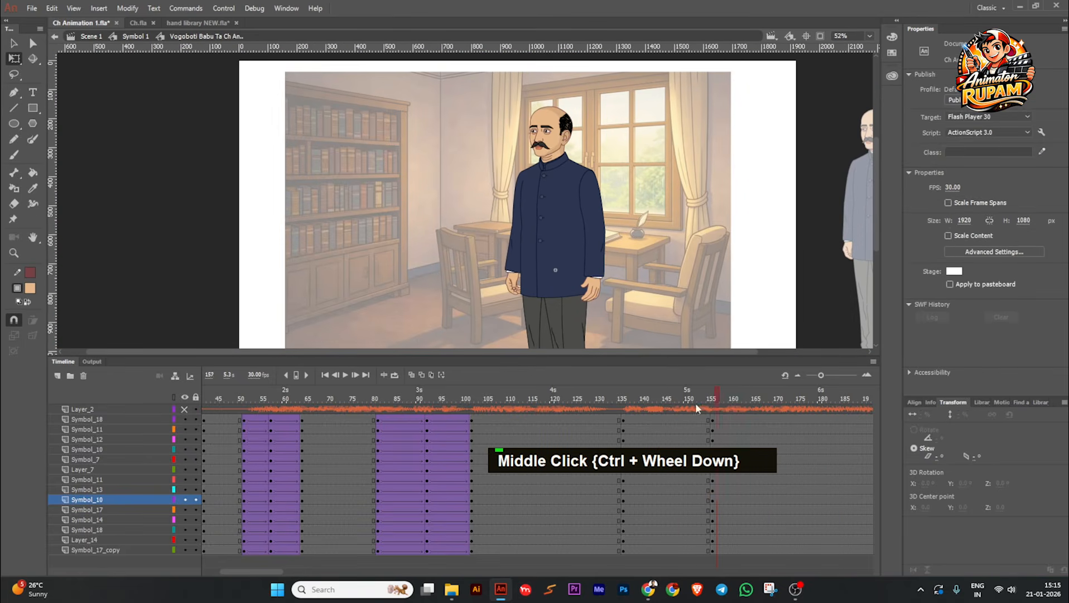
Step: Rotate the upper arm on the desk side slightly outward from the body and adjust the angle of its forearm
{"action": "left_click_drag", "start_coordinate": [695, 404], "coordinate": [727, 413]}
{"action": "left_click", "coordinate": [603, 226]}
{"action": "scroll", "coordinate": [603, 225], "scroll_direction": "up", "scroll_amount": 2}
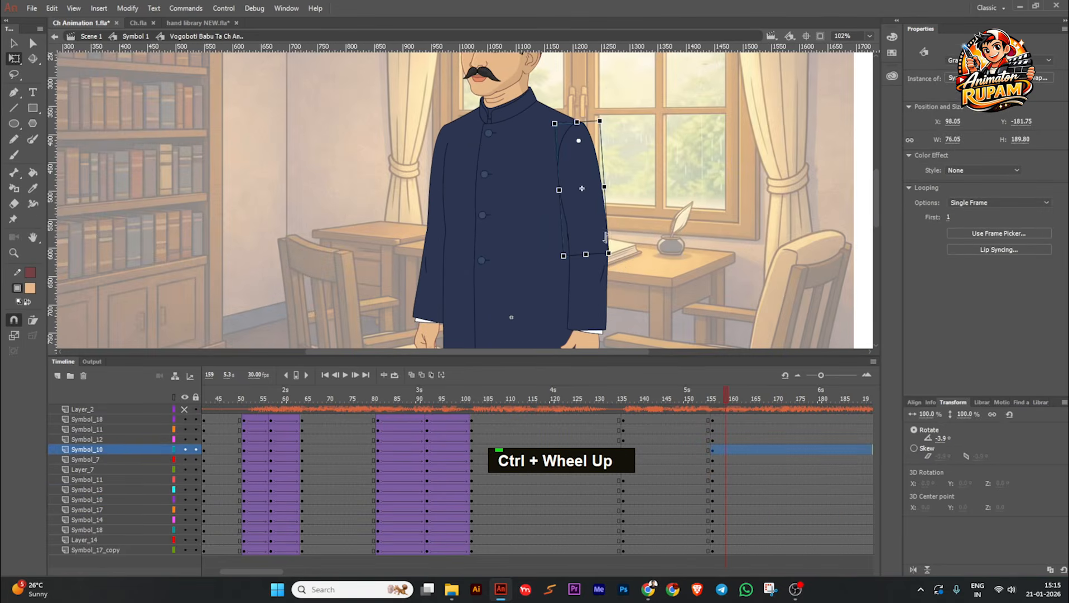
{"action": "left_click_drag", "start_coordinate": [617, 260], "coordinate": [627, 259]}
{"action": "left_click", "coordinate": [634, 260]}
{"action": "scroll", "coordinate": [630, 261], "scroll_direction": "down", "scroll_amount": 3}
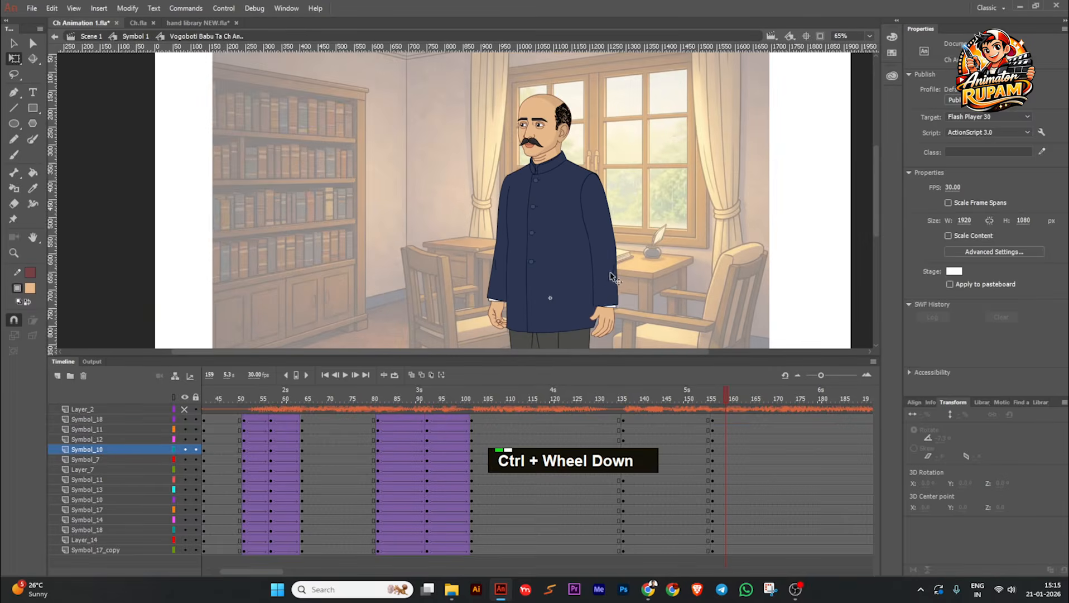
{"action": "left_click", "coordinate": [611, 284]}
{"action": "scroll", "coordinate": [617, 291], "scroll_direction": "up", "scroll_amount": 3}
{"action": "left_click_drag", "start_coordinate": [622, 307], "coordinate": [630, 307]}
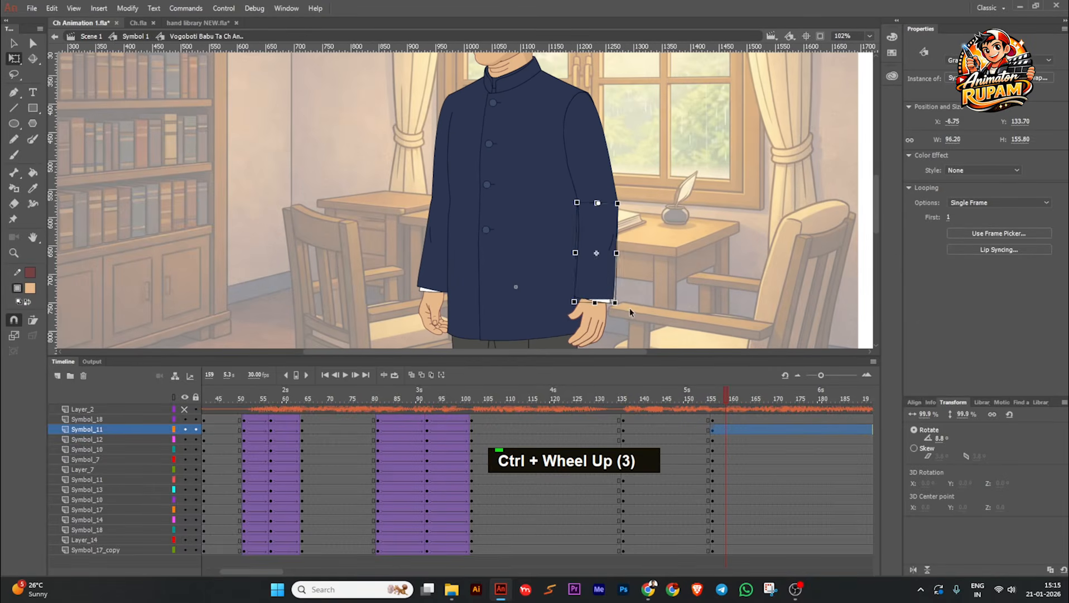
{"action": "left_click", "coordinate": [631, 308]}
{"action": "scroll", "coordinate": [632, 308], "scroll_direction": "down", "scroll_amount": 3}
{"action": "middle_click", "coordinate": [632, 304]}
Step: Rotate the head counter-clockwise to about -2.7° in the pose at keyframe 156
{"action": "left_click", "coordinate": [549, 131]}
{"action": "scroll", "coordinate": [552, 133], "scroll_direction": "up", "scroll_amount": 4}
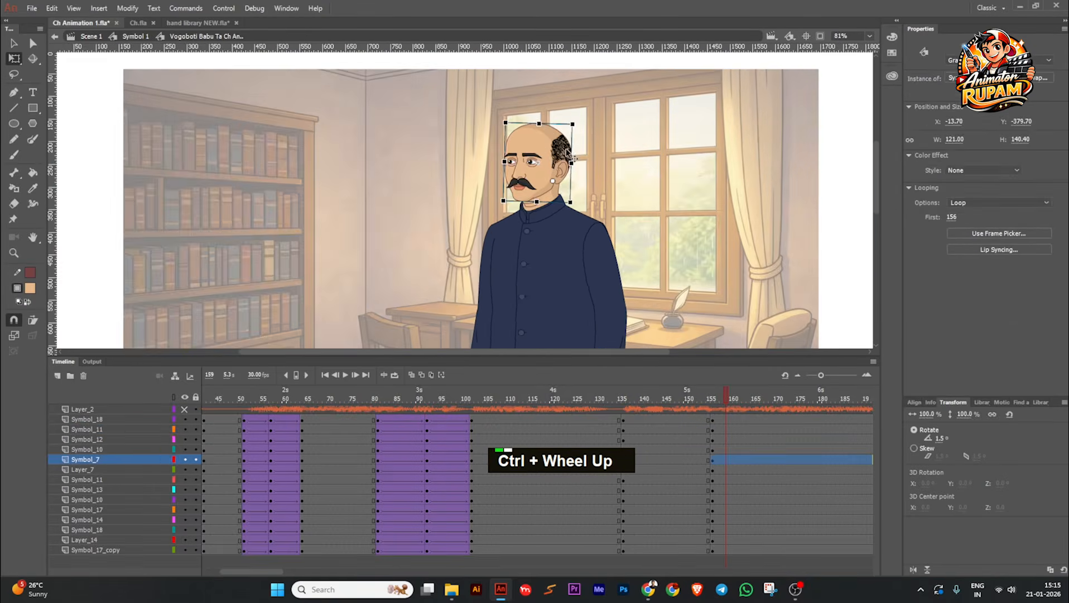
{"action": "left_click_drag", "start_coordinate": [577, 112], "coordinate": [572, 106]}
{"action": "key", "text": "ctrl+z"}
{"action": "key", "text": "ctrl+z"}
{"action": "left_click", "coordinate": [590, 128]}
{"action": "scroll", "coordinate": [589, 128], "scroll_direction": "down", "scroll_amount": 3}
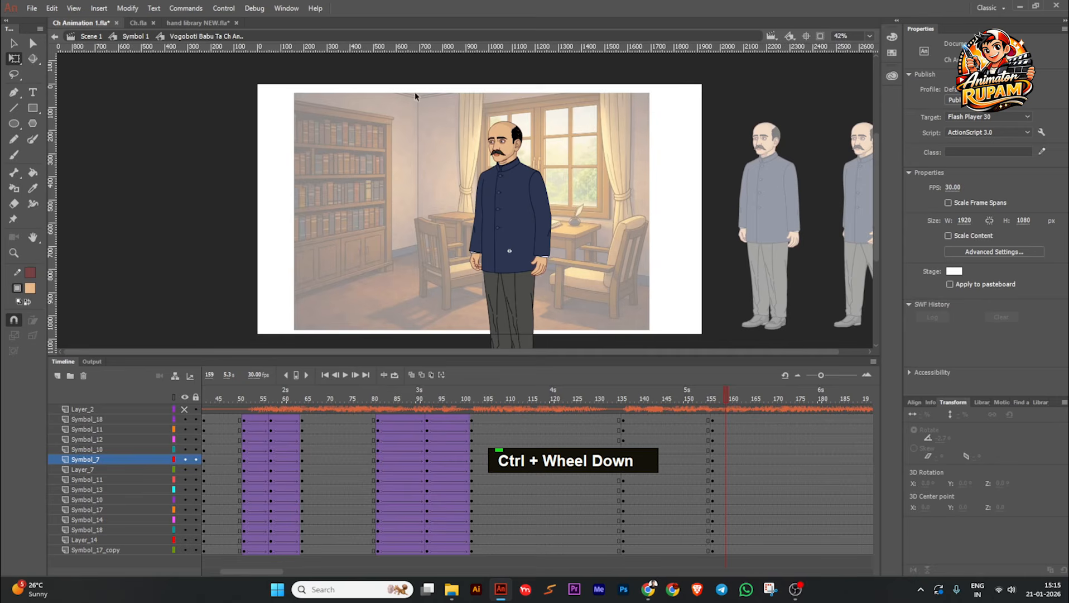
Step: Select the upper-body parts without the legs, set their pivot at the waist, and rotate them slightly clockwise
{"action": "left_click", "coordinate": [550, 229]}
{"action": "double_click", "coordinate": [505, 298], "text": "shift"}
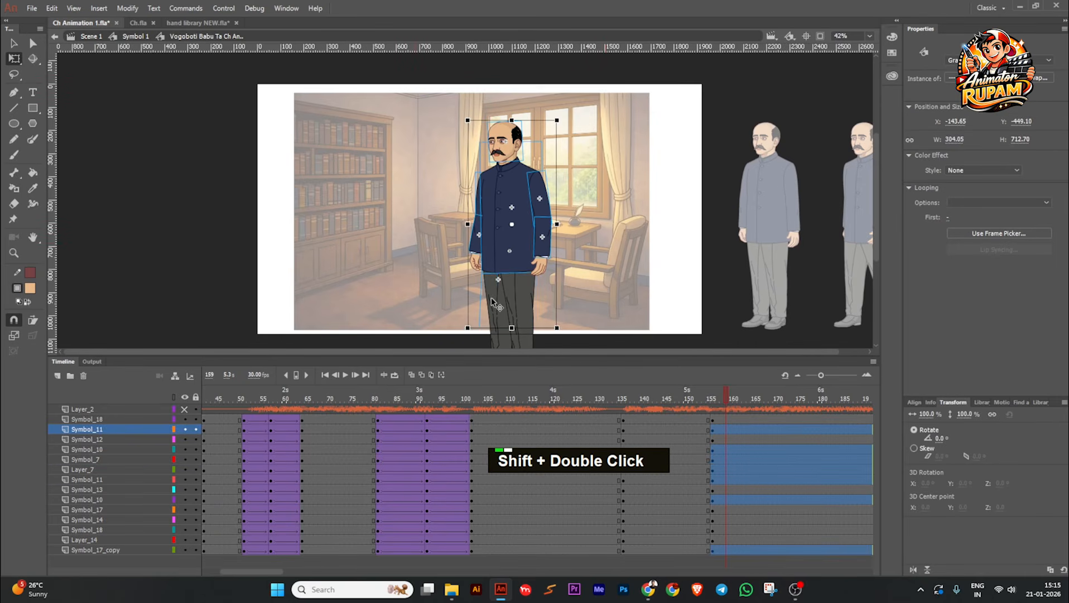
{"action": "key", "text": "ctrl"}
{"action": "key", "text": "ctrl"}
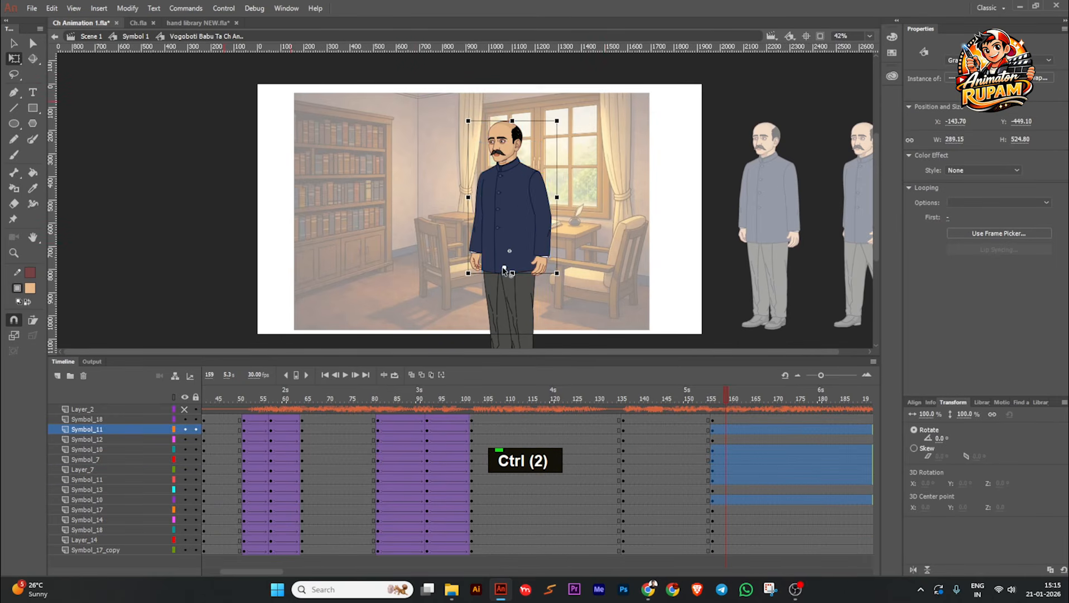
{"action": "scroll", "coordinate": [556, 121], "scroll_direction": "up", "scroll_amount": 4}
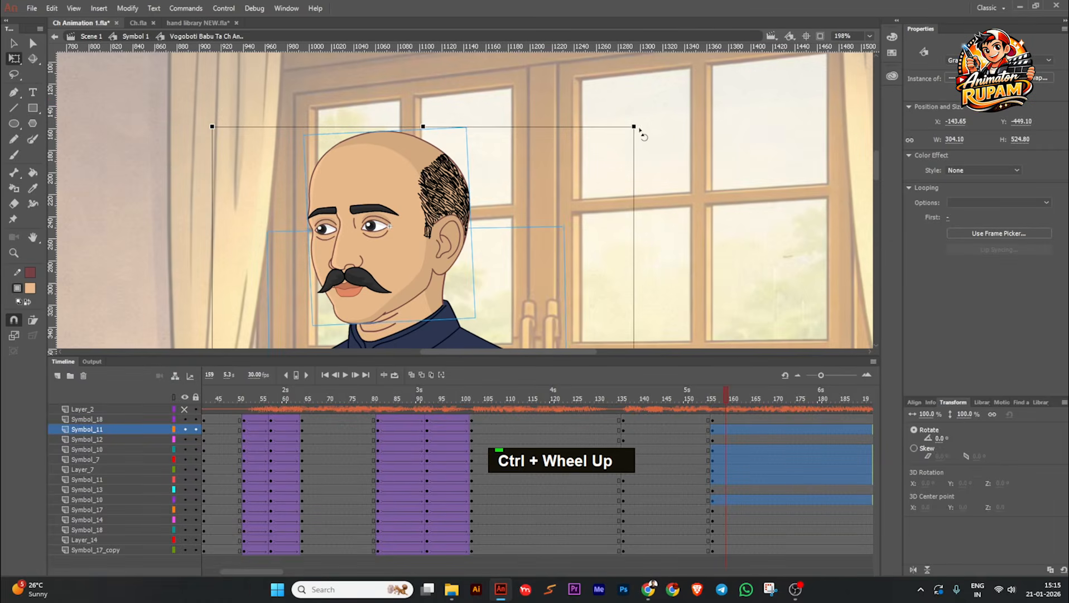
{"action": "left_click_drag", "start_coordinate": [640, 130], "coordinate": [649, 135]}
{"action": "left_click", "coordinate": [602, 161]}
{"action": "scroll", "coordinate": [525, 148], "scroll_direction": "down", "scroll_amount": 5}
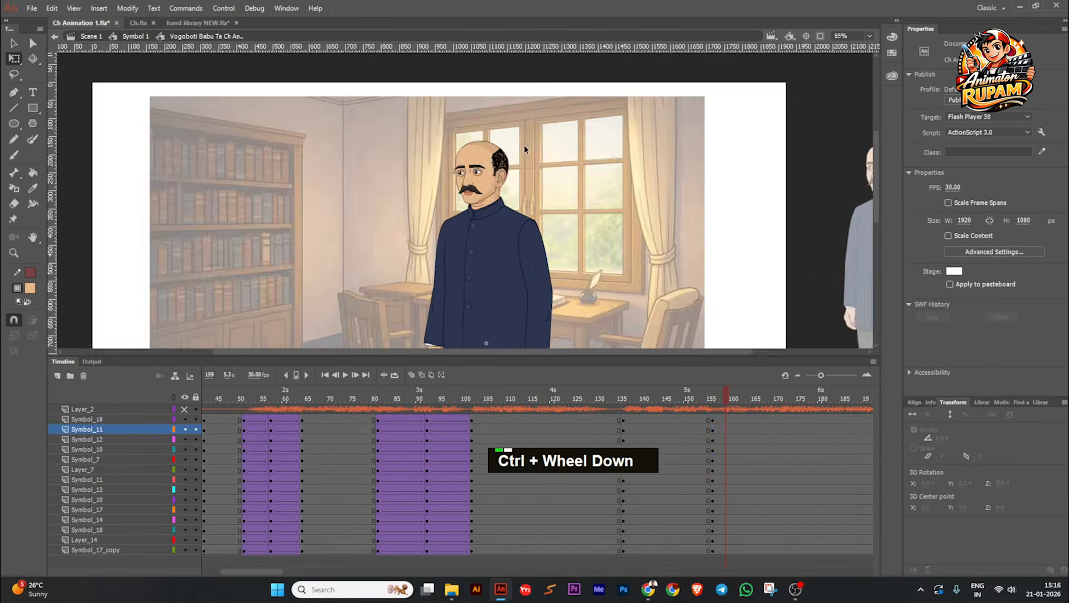
Step: Rotate the desk-side forearm slightly outward so the sleeve hangs straight below the elbow
{"action": "scroll", "coordinate": [524, 145], "scroll_direction": "down", "scroll_amount": 3}
{"action": "scroll", "coordinate": [572, 197], "scroll_direction": "up", "scroll_amount": 1}
{"action": "left_click_drag", "start_coordinate": [707, 396], "coordinate": [735, 442]}
{"action": "scroll", "coordinate": [527, 257], "scroll_direction": "up", "scroll_amount": 3}
{"action": "left_click", "coordinate": [517, 261]}
{"action": "scroll", "coordinate": [517, 264], "scroll_direction": "up", "scroll_amount": 2}
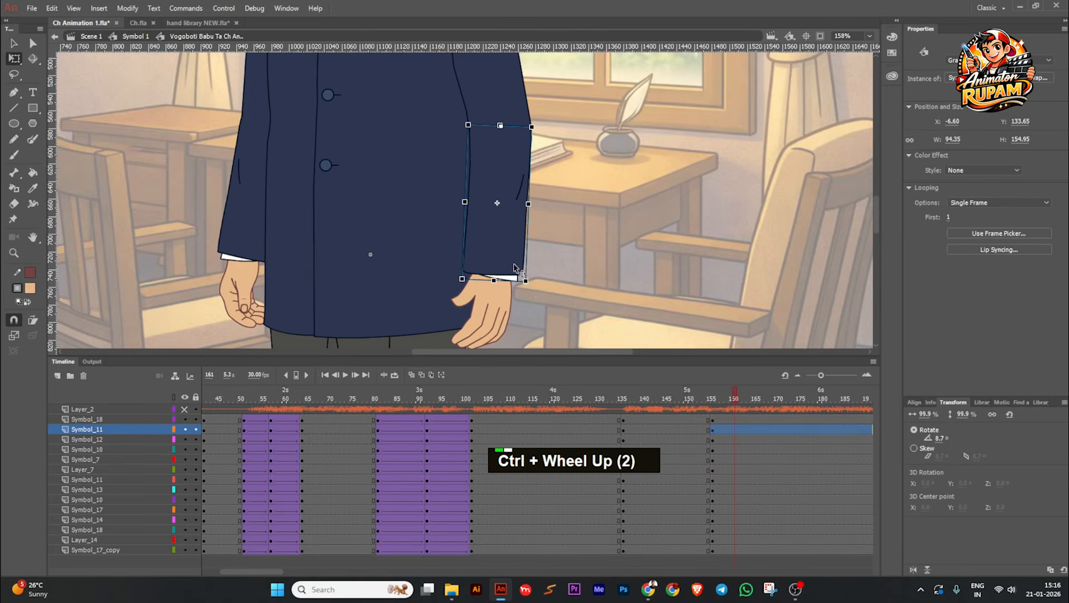
{"action": "left_click_drag", "start_coordinate": [533, 293], "coordinate": [540, 284]}
{"action": "left_click", "coordinate": [560, 286]}
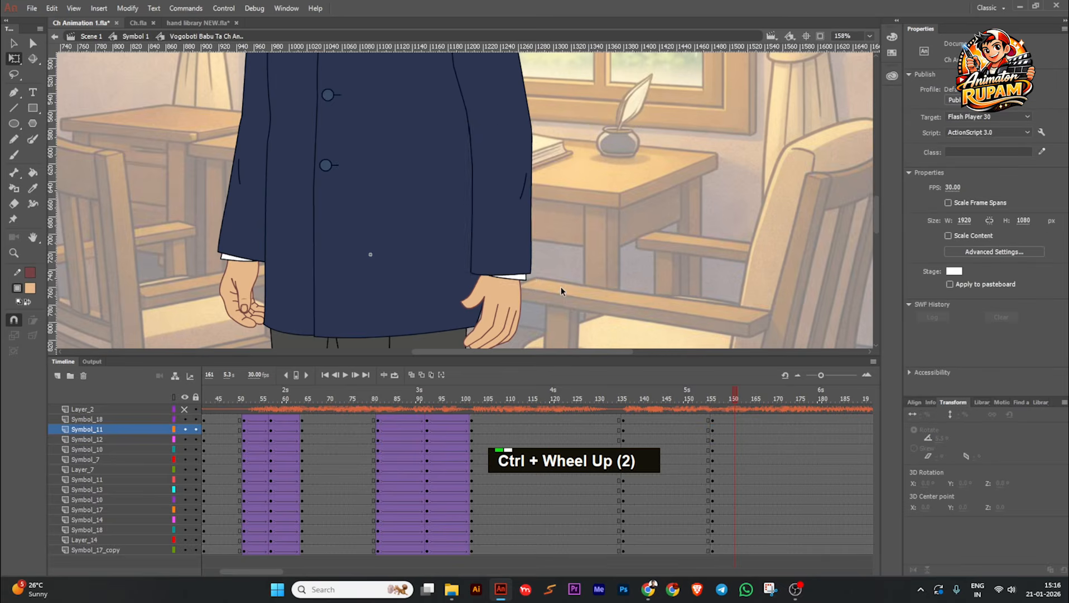
{"action": "scroll", "coordinate": [560, 286], "scroll_direction": "down", "scroll_amount": 3}
Step: Create classic tweens on all character layers leading into keyframe 156 and set their easing to Quad Ease In Out
{"action": "left_click_drag", "start_coordinate": [660, 420], "coordinate": [675, 547]}
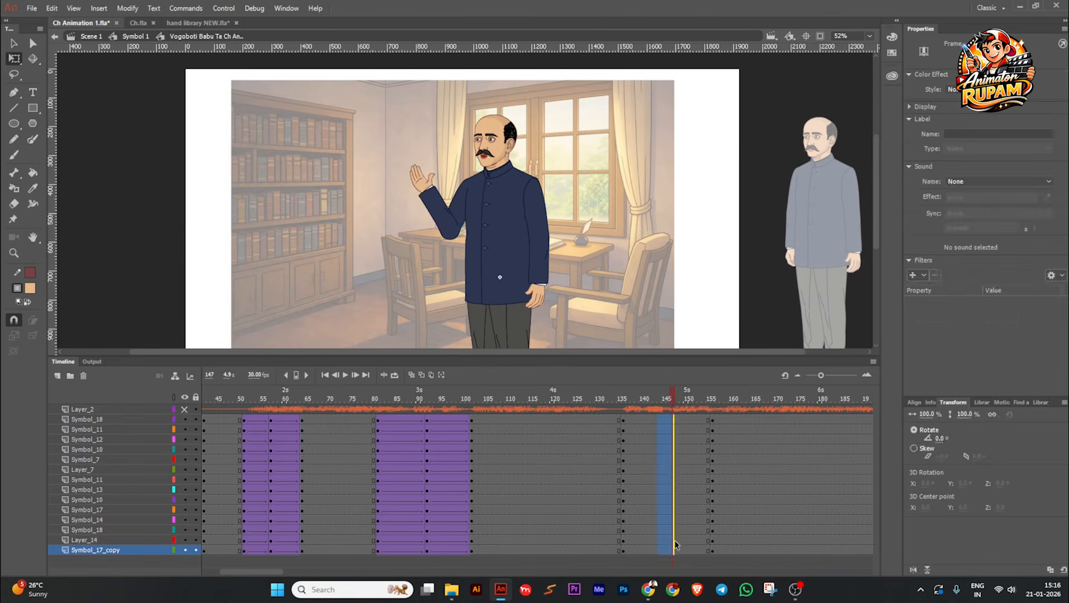
{"action": "key", "text": "F3"}
{"action": "left_click_drag", "start_coordinate": [673, 398], "coordinate": [675, 550]}
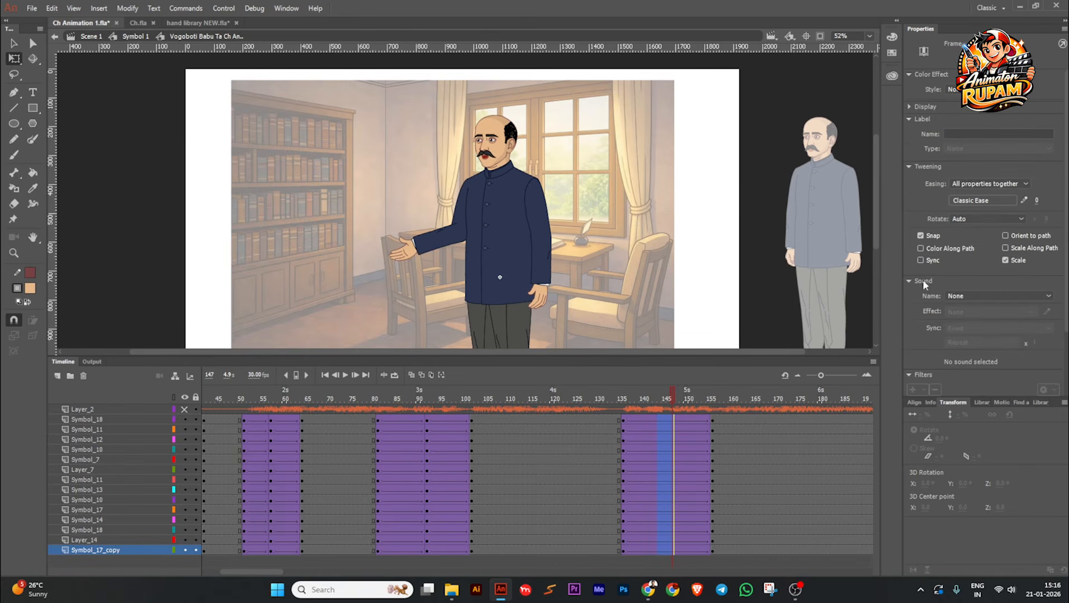
{"action": "left_click", "coordinate": [988, 203]}
{"action": "left_click", "coordinate": [775, 255]}
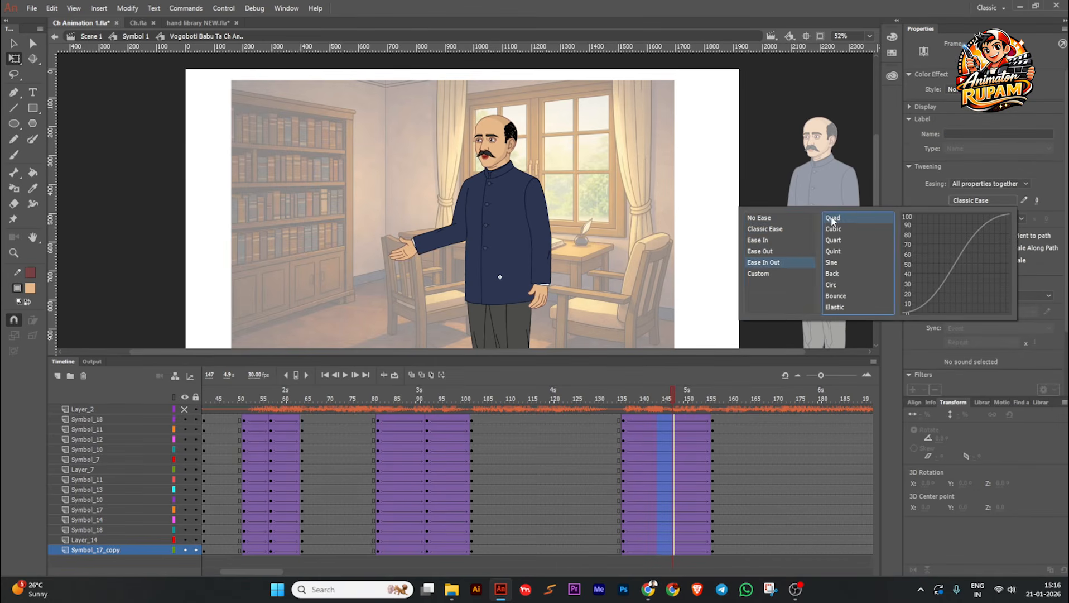
{"action": "double_click", "coordinate": [834, 219]}
Step: Insert keyframes on all character layers at frame 146, midway through the arm-lowering tween
{"action": "left_click", "coordinate": [651, 430]}
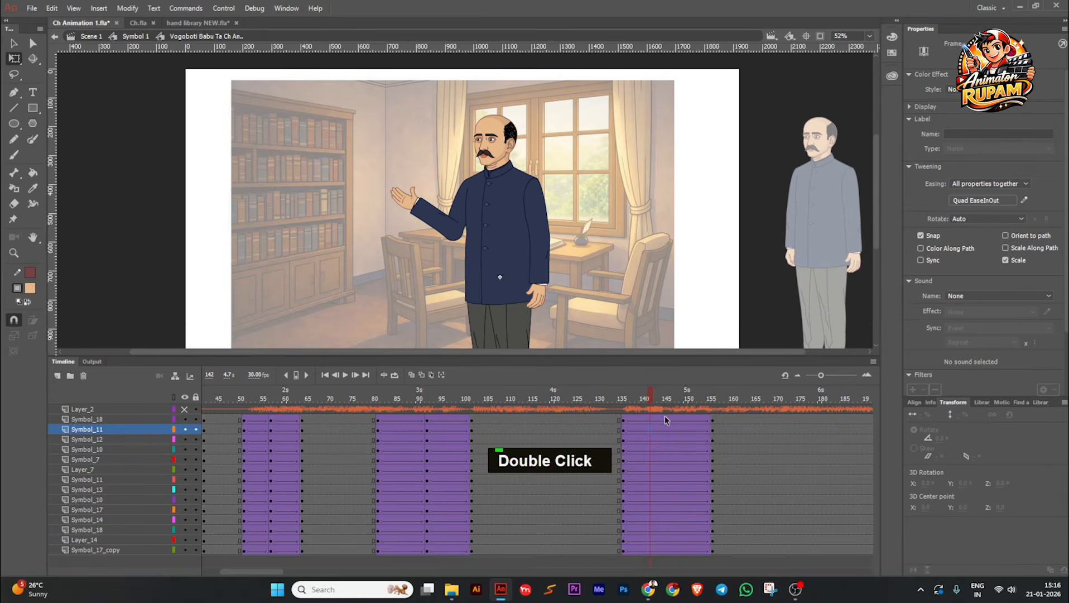
{"action": "left_click", "coordinate": [668, 423]}
{"action": "key", "text": "F6"}
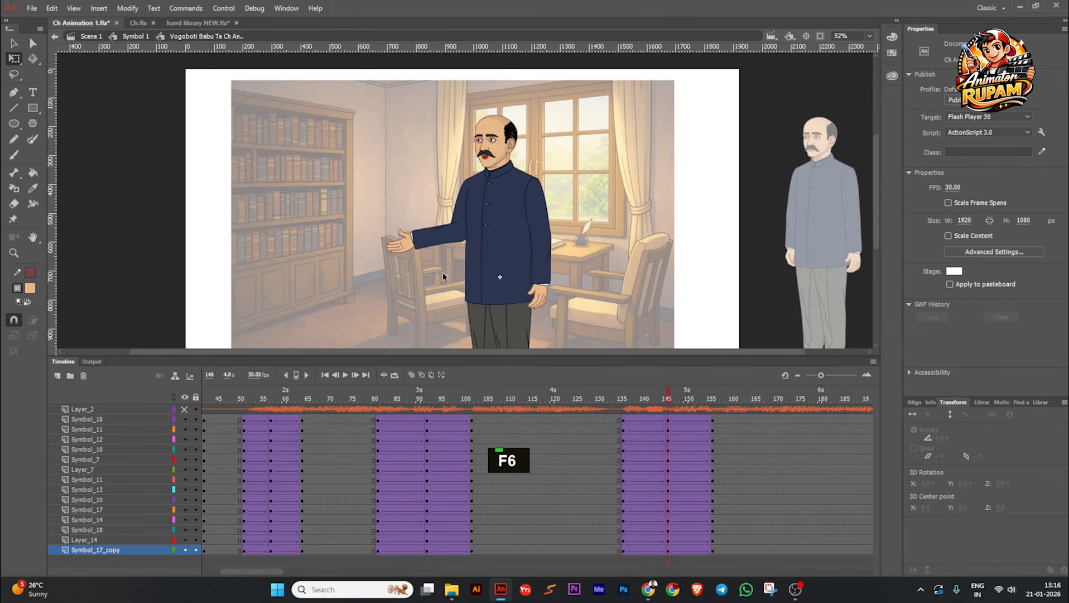
Step: At frame 146, rotate the gesturing hand to about 163° and set its single-frame looping to frame 1
{"action": "scroll", "coordinate": [393, 268], "scroll_direction": "up", "scroll_amount": 1, "text": "ctrl"}
{"action": "left_click", "coordinate": [399, 246]}
{"action": "scroll", "coordinate": [400, 241], "scroll_direction": "up", "scroll_amount": 1, "text": "ctrl"}
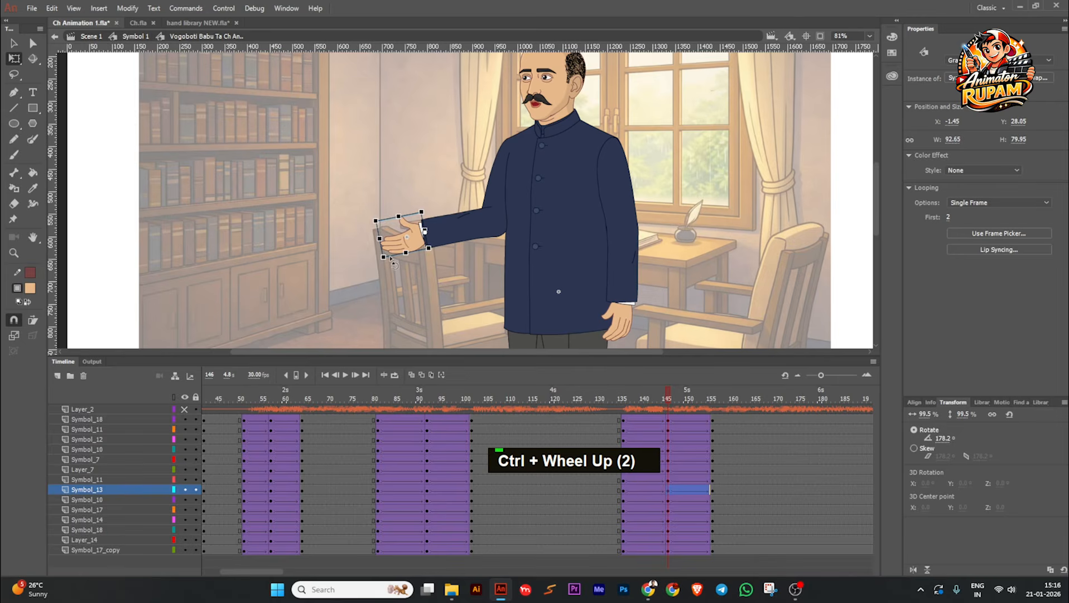
{"action": "mouse_move", "coordinate": [655, 395]}
{"action": "left_mouse_down"}
{"action": "mouse_move", "coordinate": [627, 397]}
{"action": "mouse_move", "coordinate": [667, 402]}
{"action": "left_mouse_up"}
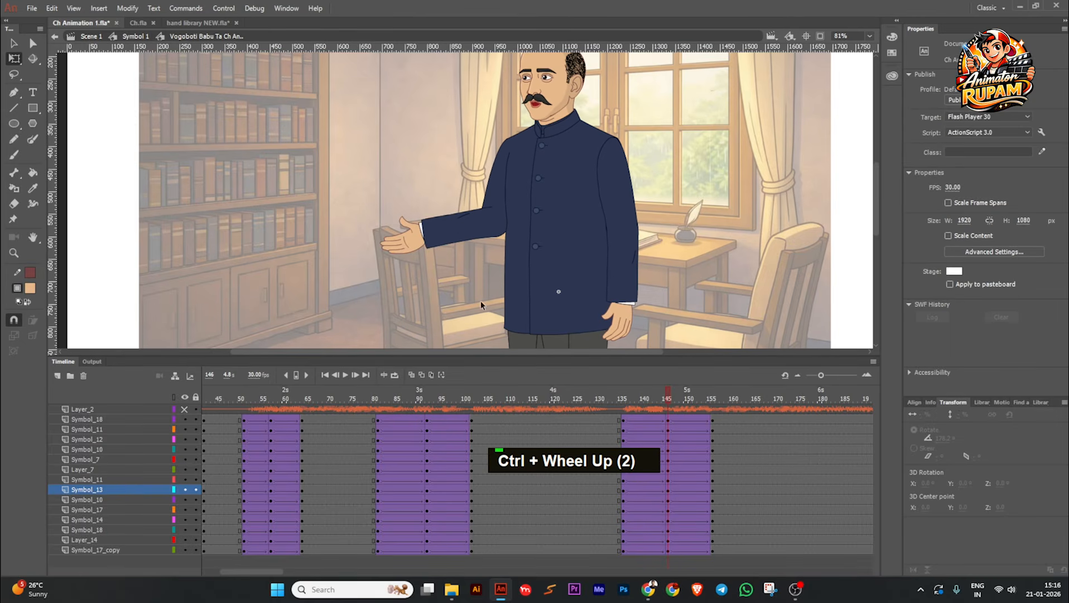
{"action": "left_click", "coordinate": [394, 249]}
{"action": "left_click_drag", "start_coordinate": [382, 272], "coordinate": [382, 279]}
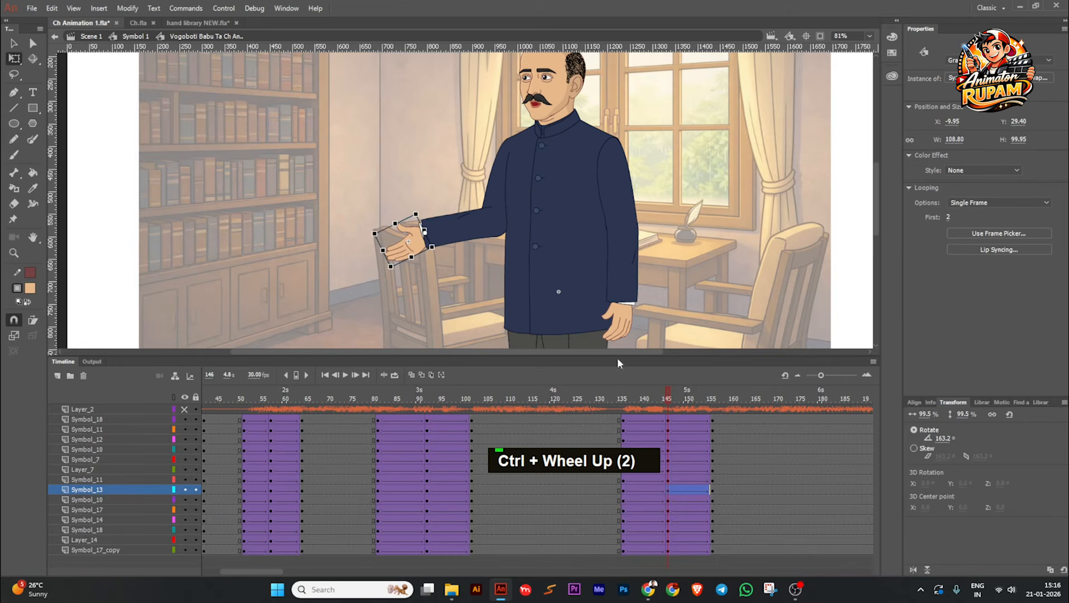
{"action": "left_click_drag", "start_coordinate": [949, 219], "coordinate": [600, 357]}
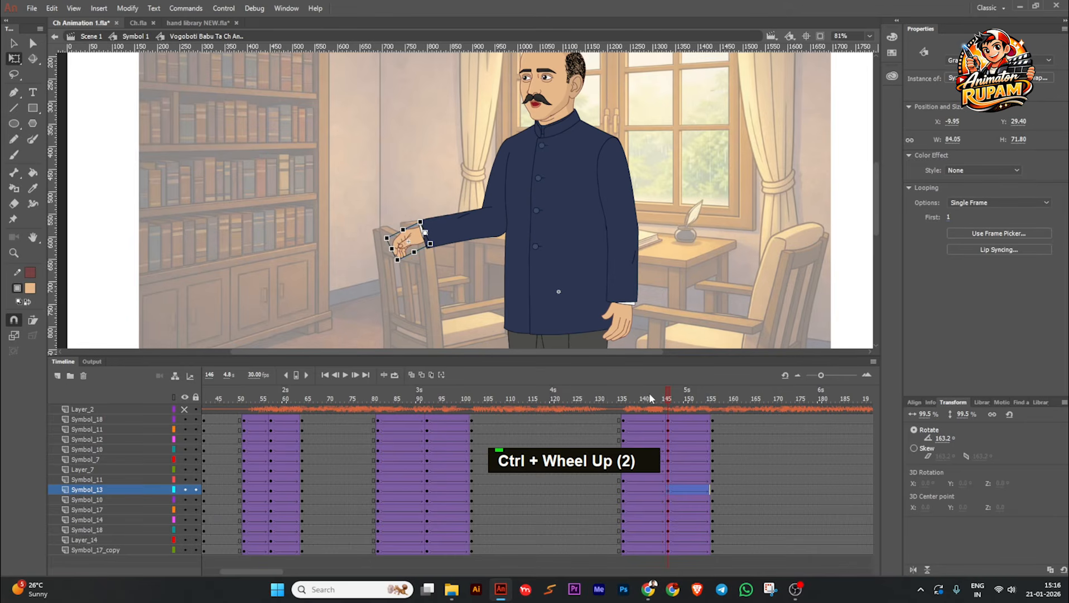
Step: Set the tweens before frame 146 to Quad Ease In and those after it to Quad Ease Out on all character layers
{"action": "left_click_drag", "start_coordinate": [649, 393], "coordinate": [650, 548]}
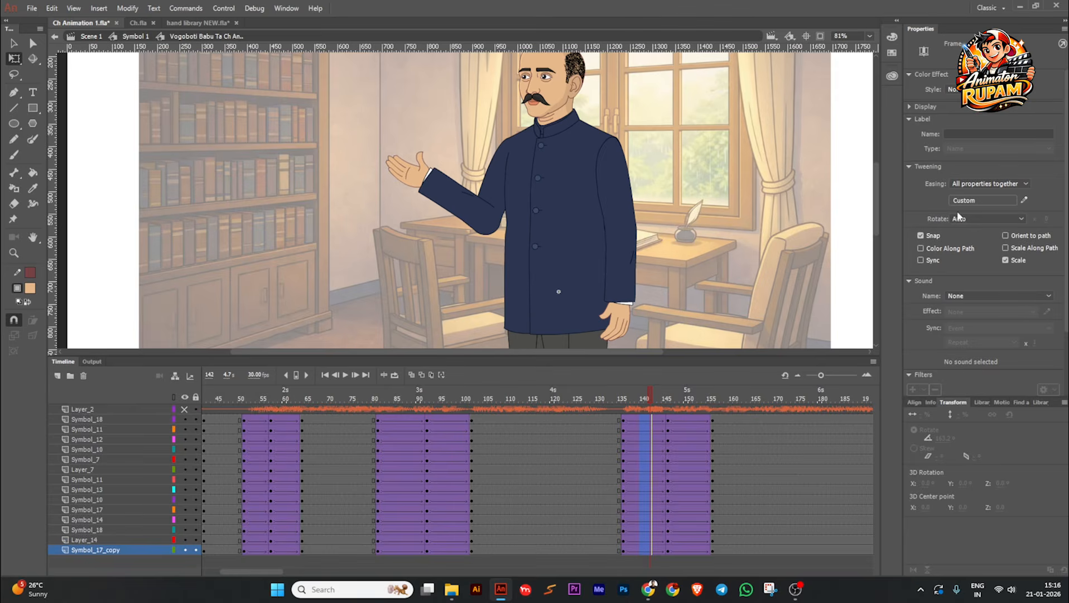
{"action": "left_click", "coordinate": [968, 200]}
{"action": "mouse_move", "coordinate": [764, 241]}
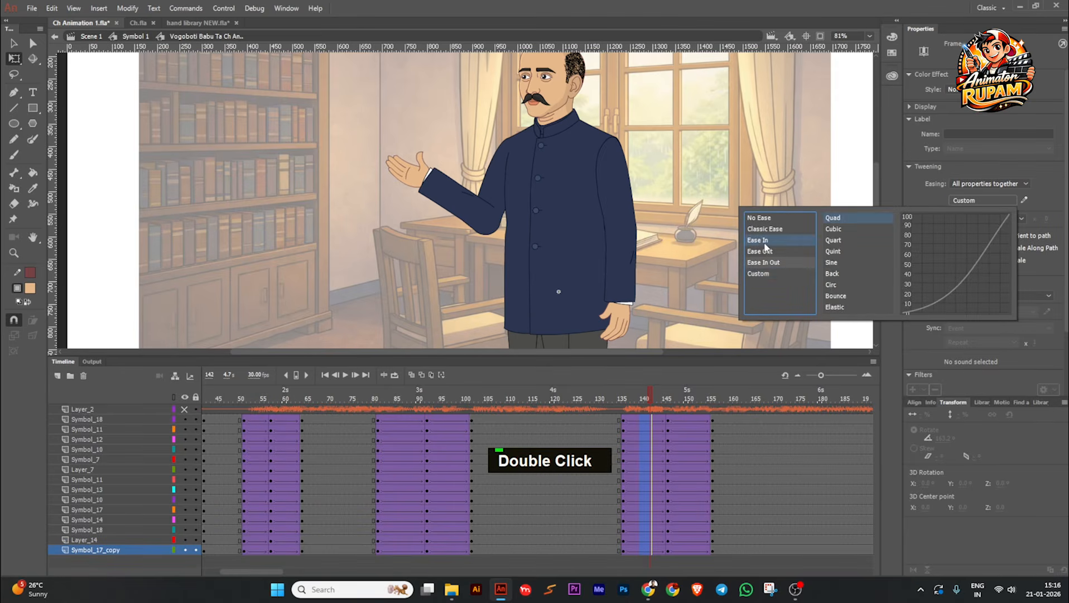
{"action": "double_click", "coordinate": [834, 220]}
{"action": "left_click_drag", "start_coordinate": [690, 419], "coordinate": [695, 544]}
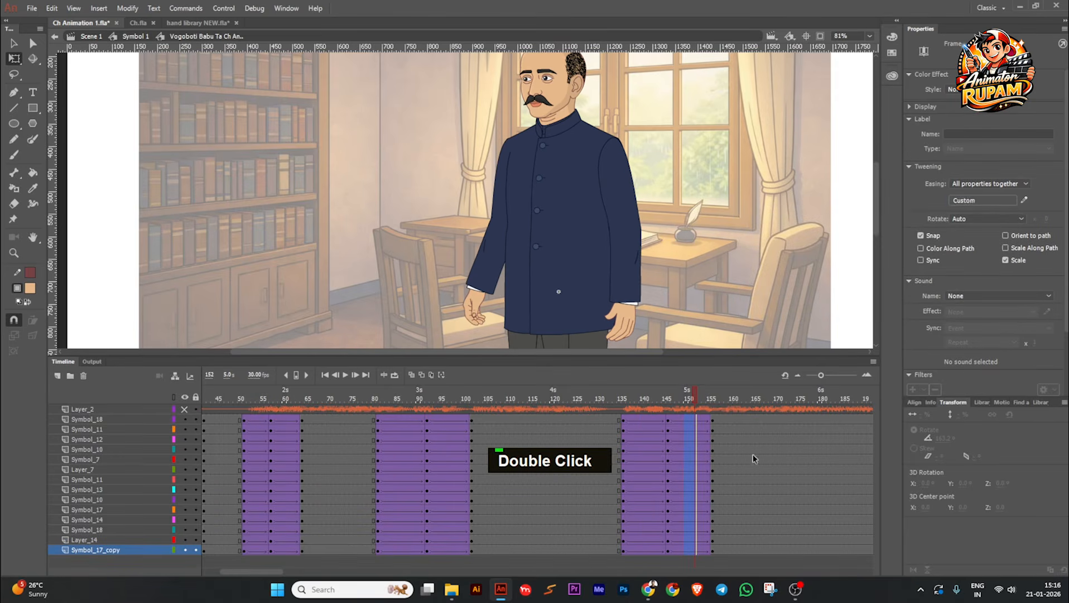
{"action": "left_click", "coordinate": [972, 202]}
{"action": "mouse_move", "coordinate": [759, 245]}
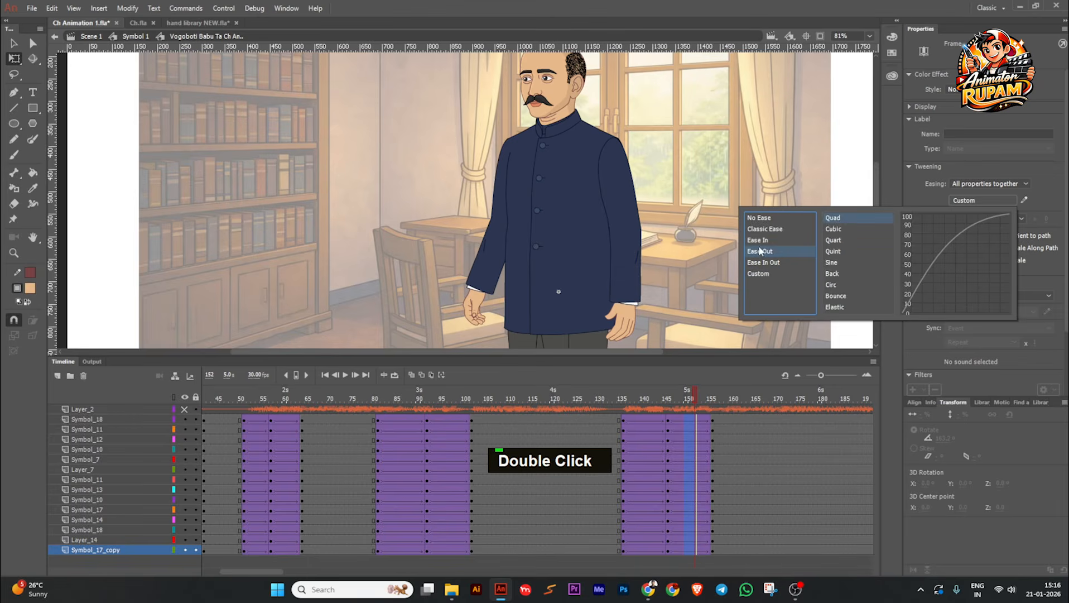
{"action": "double_click", "coordinate": [835, 218]}
Step: Save the file and play the animation from the first frame to check the new arm-lowering gesture
{"action": "scroll", "coordinate": [775, 244], "scroll_direction": "down", "scroll_amount": 1}
{"action": "key", "text": "ctrl+s"}
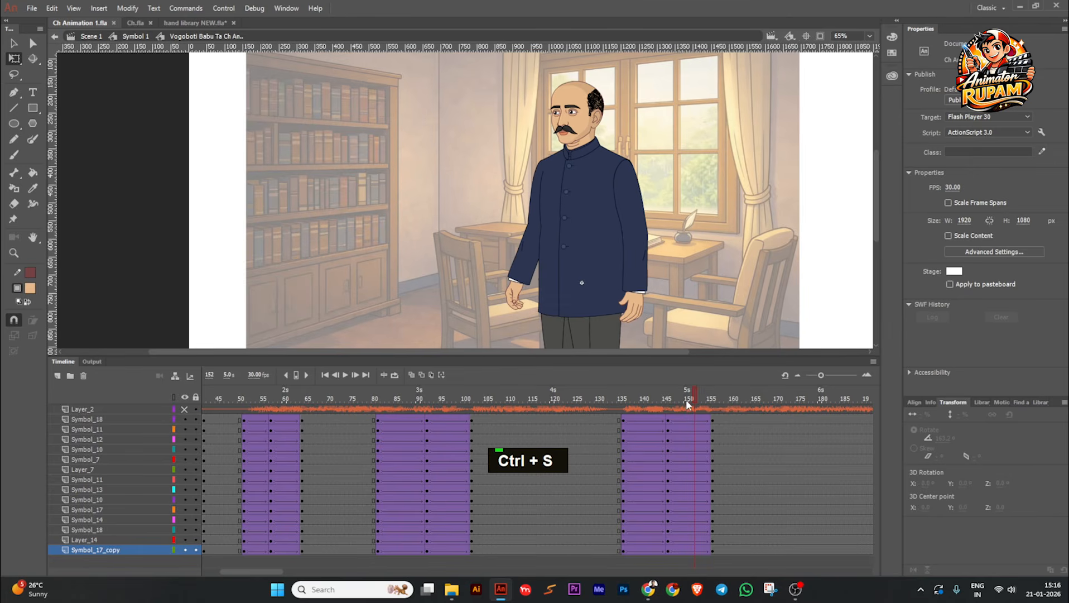
{"action": "left_click_drag", "start_coordinate": [686, 399], "coordinate": [575, 428]}
{"action": "key", "text": "ctrl+s"}
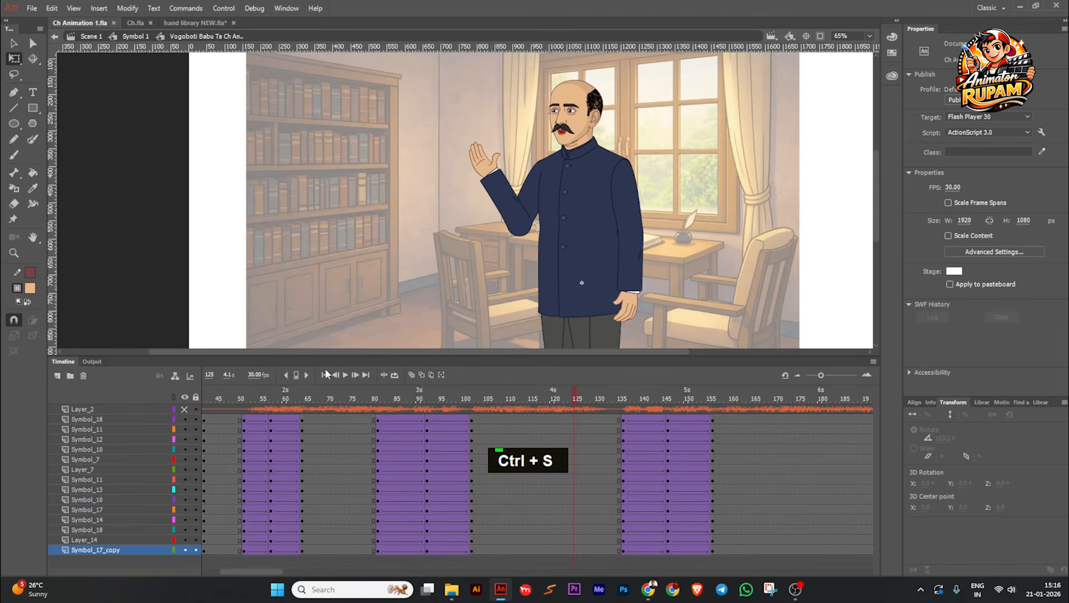
{"action": "double_click", "coordinate": [325, 374]}
{"action": "key", "text": "space"}
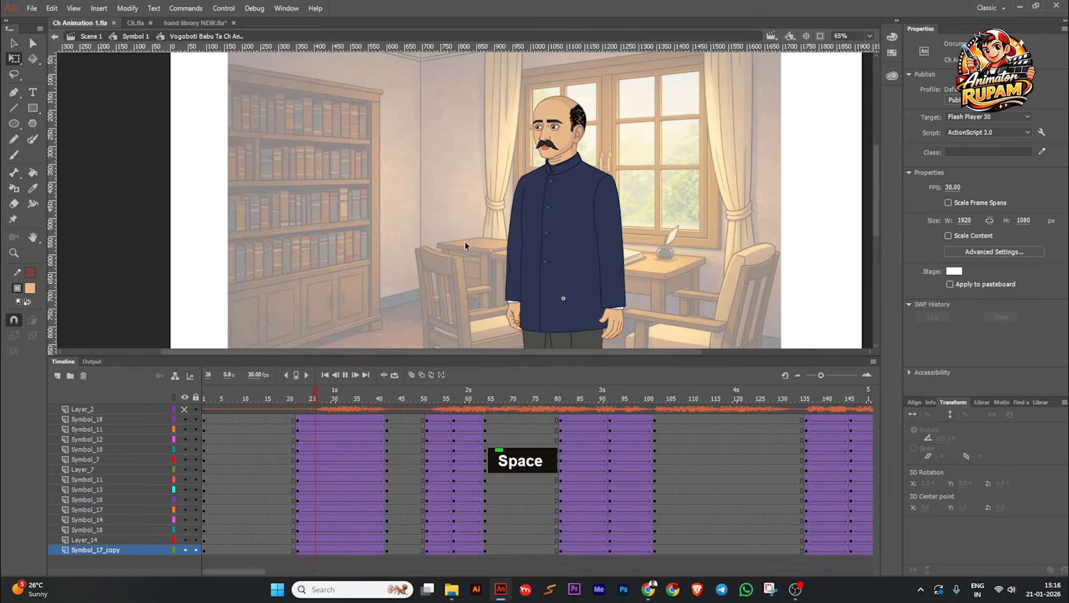
Step: Save the file and play the animation from the first frame to examine the gestures against the speech
{"action": "middle_click", "coordinate": [465, 244]}
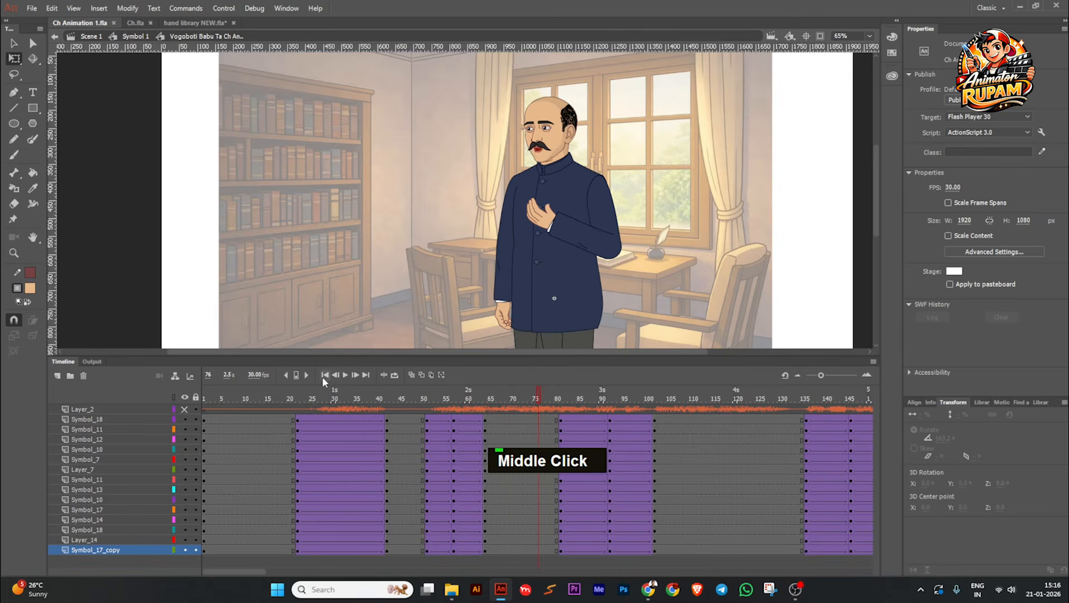
{"action": "double_click", "coordinate": [325, 374]}
{"action": "key", "text": "ctrl+s"}
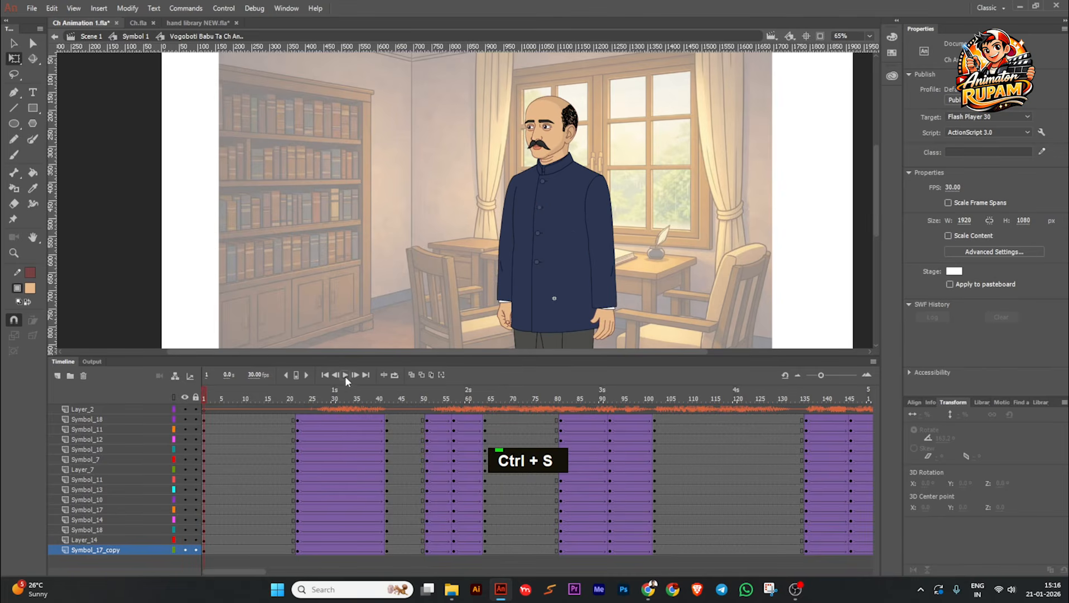
{"action": "left_click", "coordinate": [345, 376]}
{"action": "scroll", "coordinate": [450, 262], "scroll_direction": "down", "scroll_amount": 1, "text": "ctrl"}
{"action": "scroll", "coordinate": [498, 184], "scroll_direction": "up", "scroll_amount": 1, "text": "ctrl"}
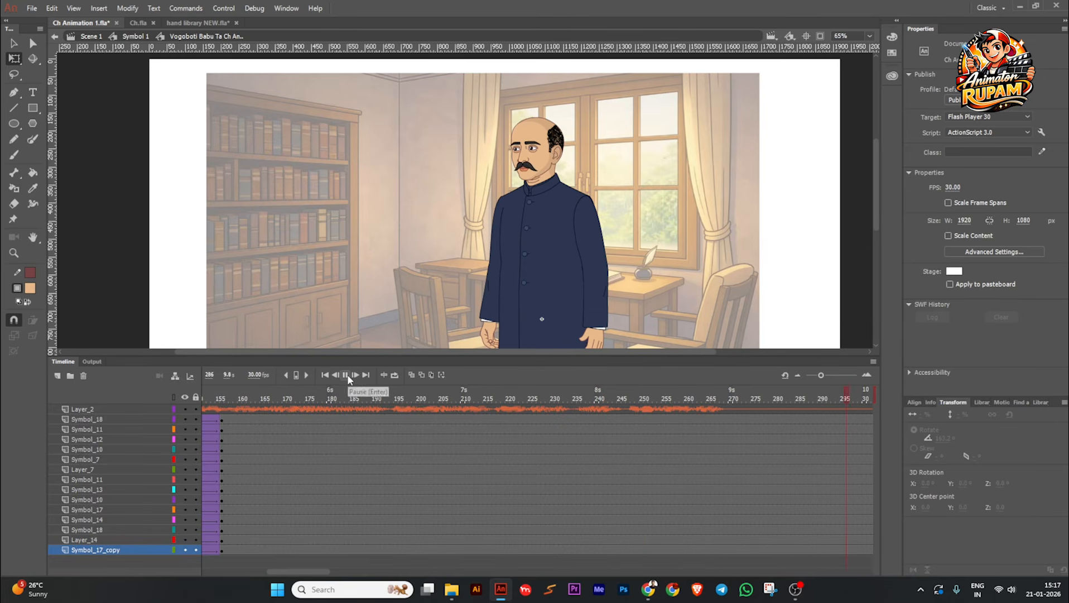
Step: Replay the speech from frame 152 to find the next gesture's start, and insert keyframes on all character layers at frame 173
{"action": "left_click", "coordinate": [205, 470]}
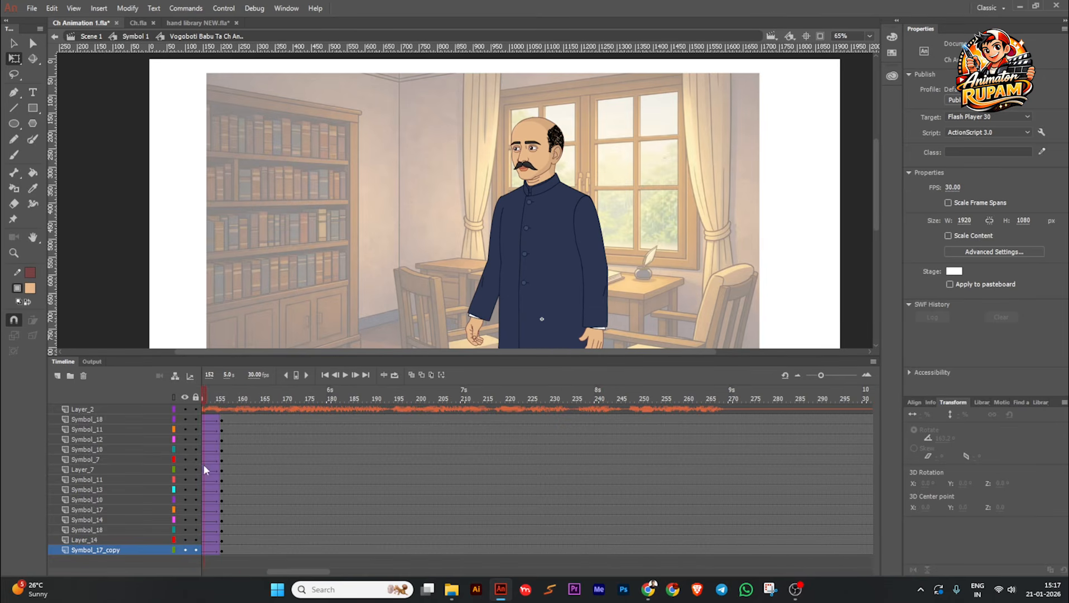
{"action": "left_click", "coordinate": [347, 374]}
{"action": "left_click", "coordinate": [347, 375]}
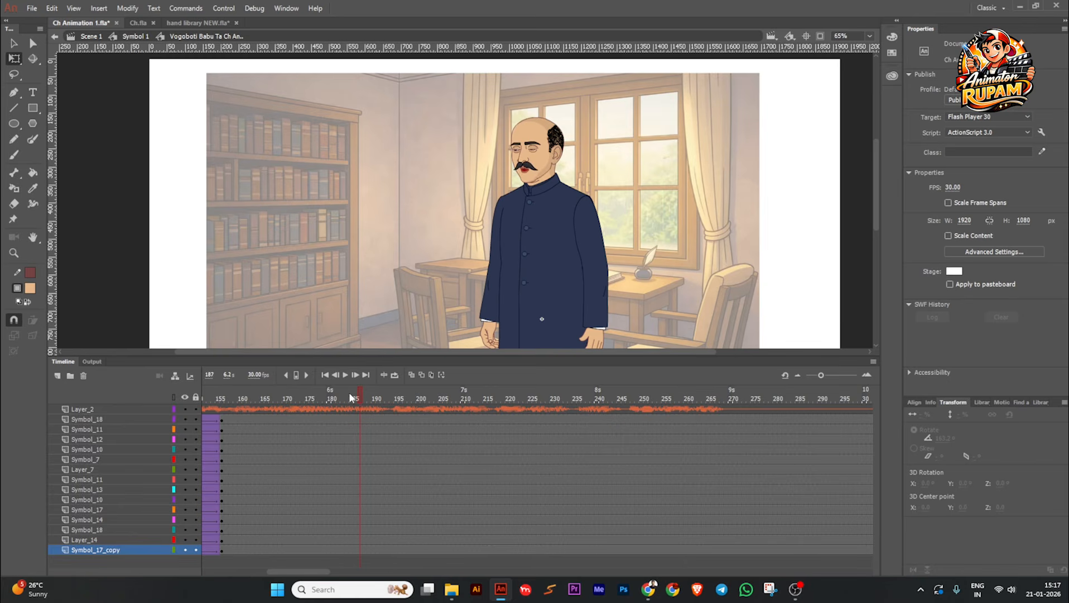
{"action": "left_click", "coordinate": [338, 397]}
{"action": "left_click_drag", "start_coordinate": [338, 396], "coordinate": [471, 554]}
{"action": "key", "text": "F6"}
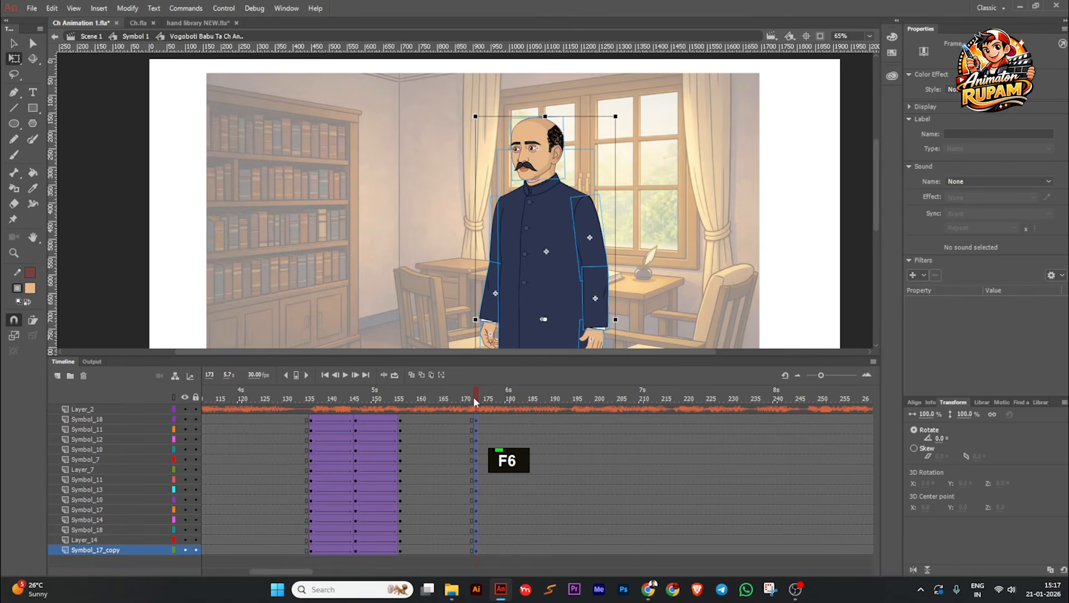
Step: Save the file and copy the arm-raising tween ending at frame 64 on all character layers to start at frame 173
{"action": "left_click_drag", "start_coordinate": [489, 411], "coordinate": [736, 541]}
{"action": "key", "text": "ctrl+s"}
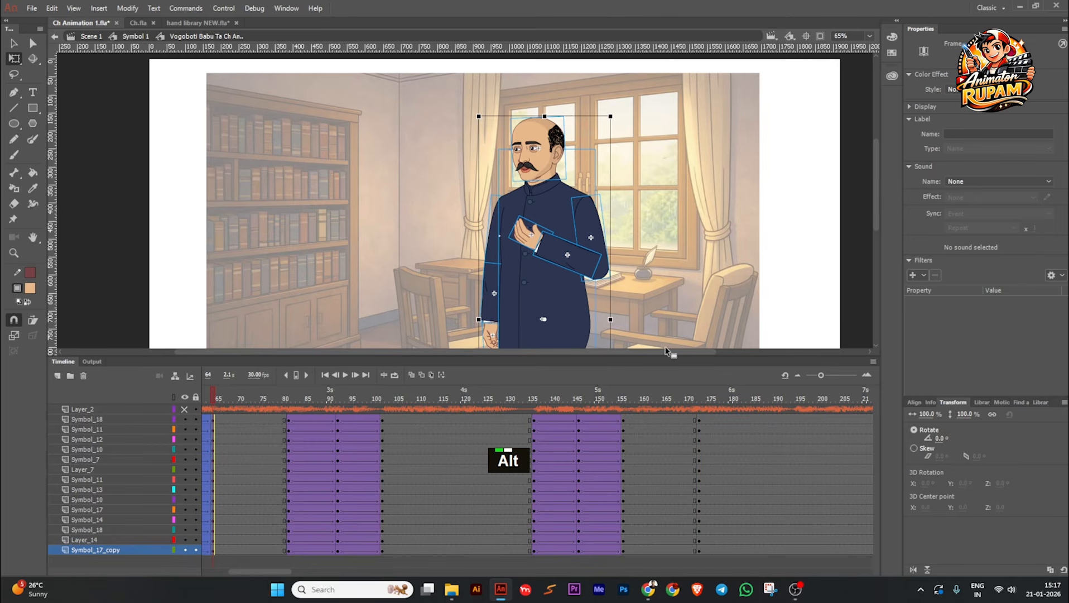
{"action": "left_click_drag", "start_coordinate": [728, 395], "coordinate": [711, 421]}
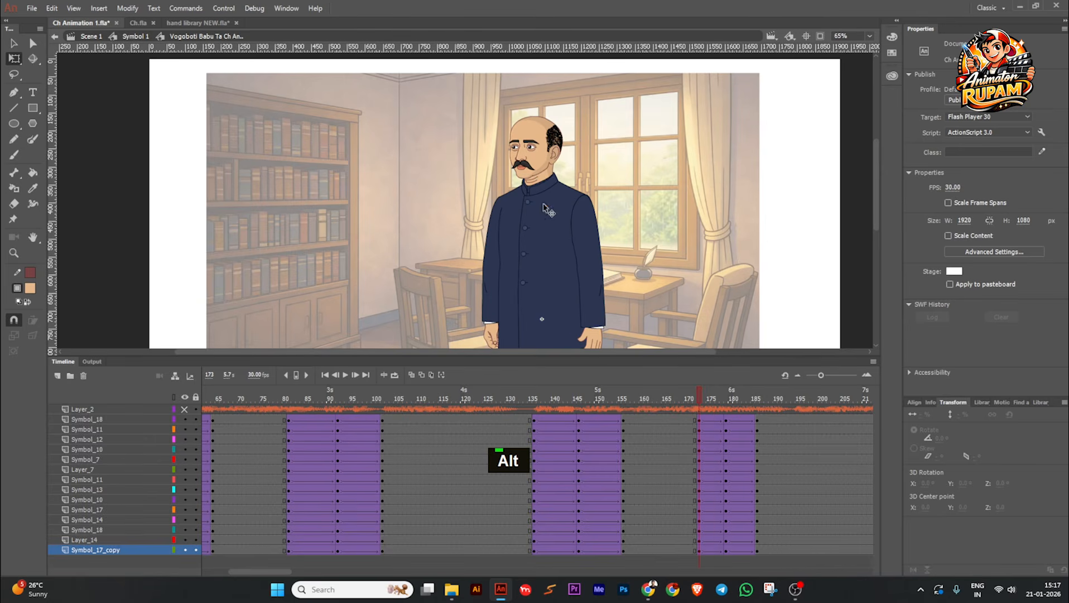
Step: Open the head symbol at frame 173 to check which internal frame it shows, and return to the character timeline
{"action": "double_click", "coordinate": [540, 163]}
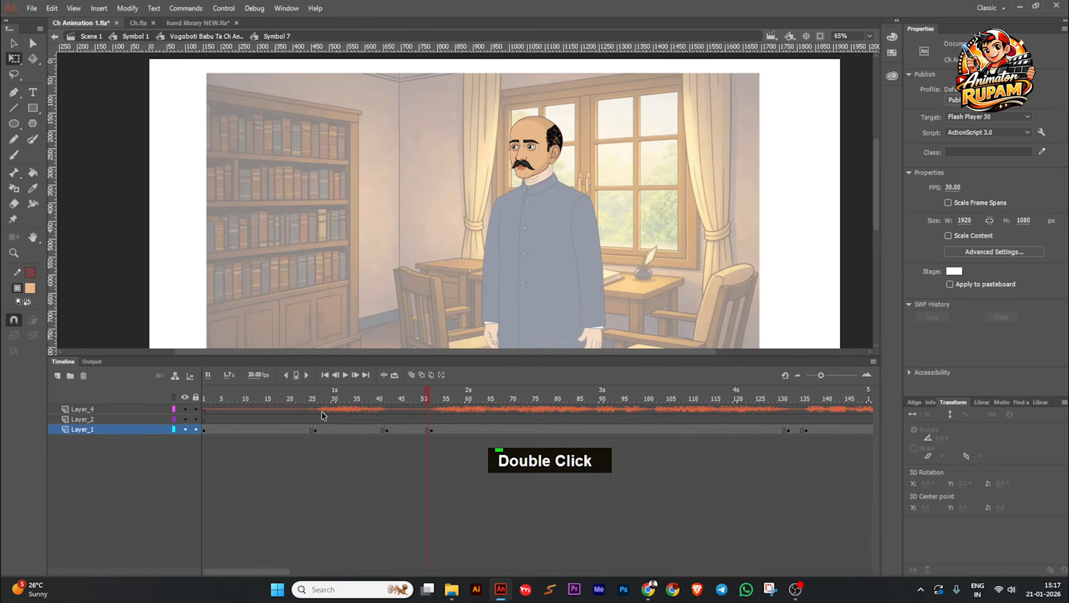
{"action": "double_click", "coordinate": [729, 278]}
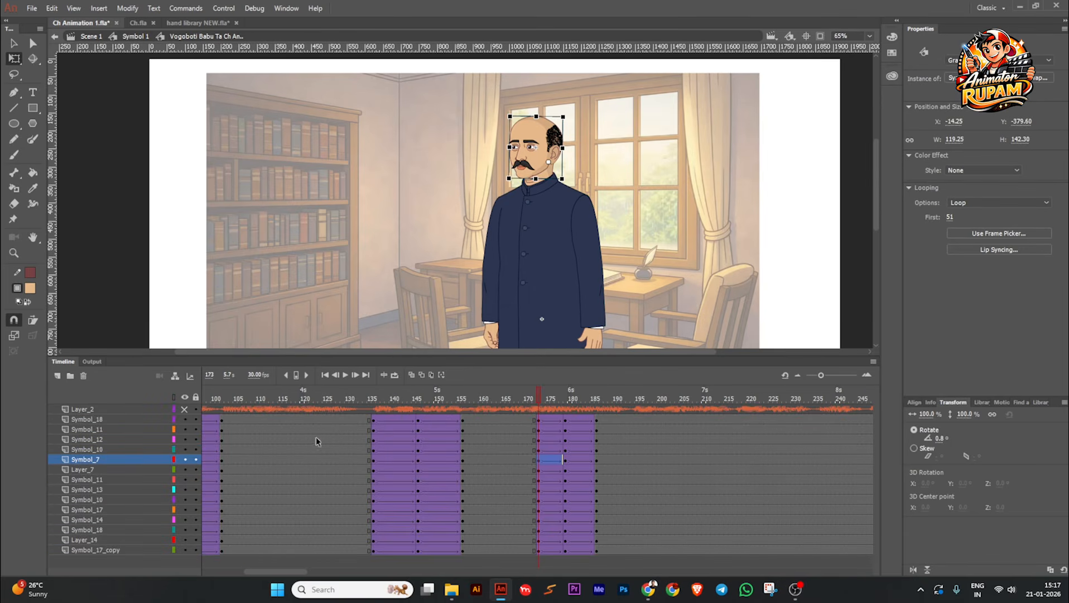
{"action": "left_click", "coordinate": [638, 225]}
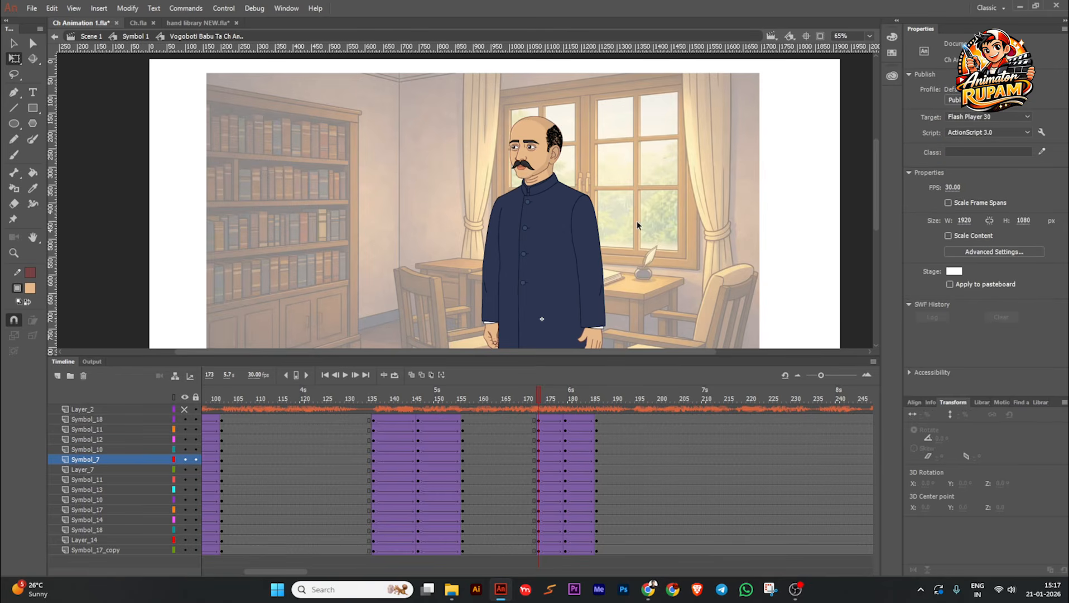
Step: Select the frames from the copied gesture back to frame 1 on all character layers and synchronize their symbols
{"action": "middle_click", "coordinate": [643, 262]}
{"action": "scroll", "coordinate": [643, 263], "scroll_direction": "down", "scroll_amount": 1}
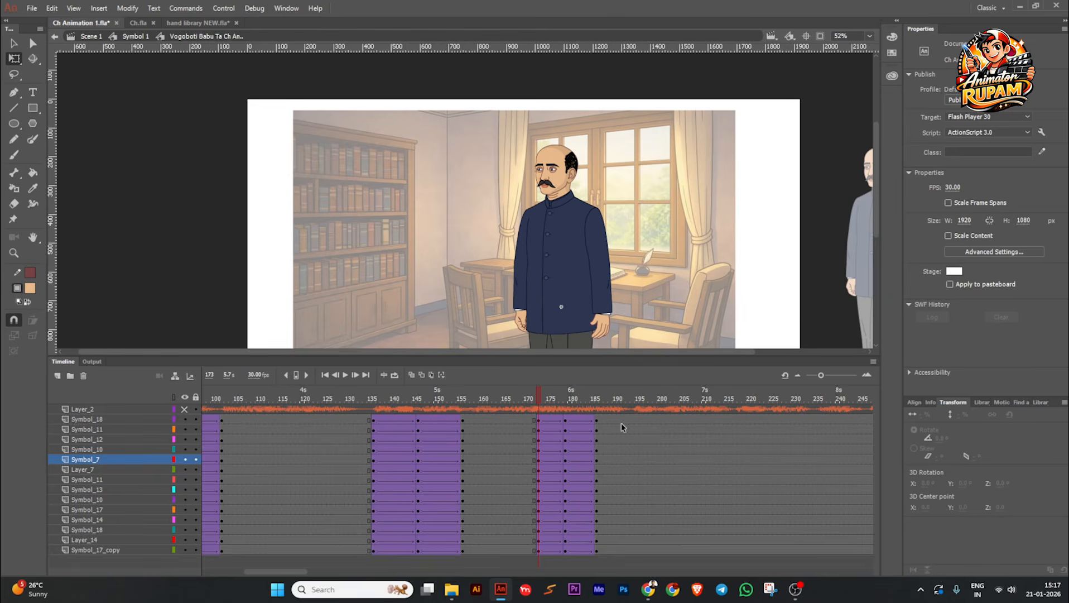
{"action": "left_click_drag", "start_coordinate": [621, 423], "coordinate": [200, 519]}
{"action": "right_click", "coordinate": [263, 475]}
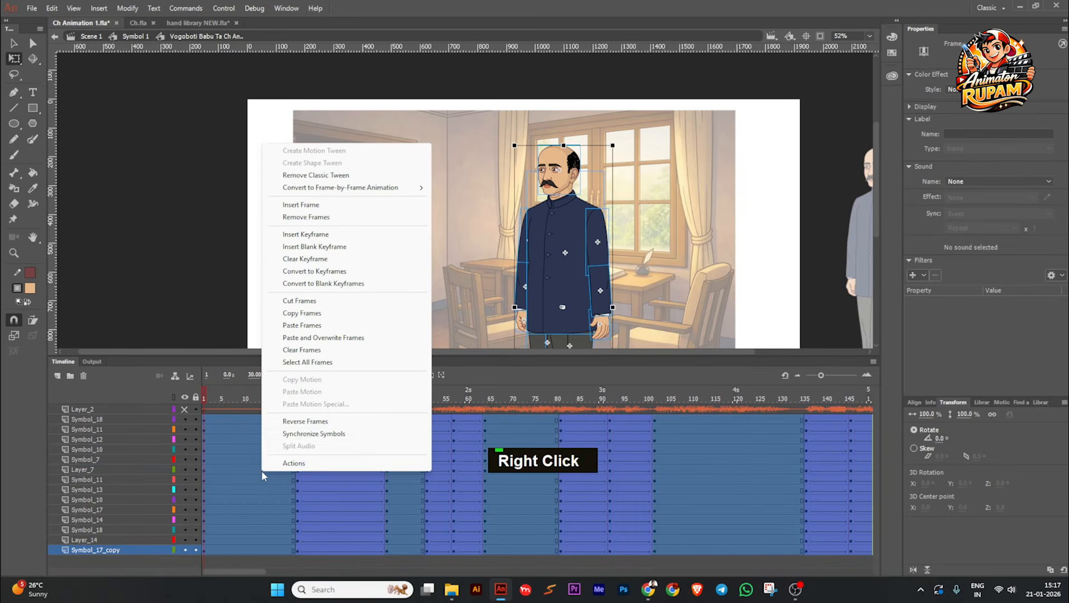
{"action": "left_click", "coordinate": [309, 434]}
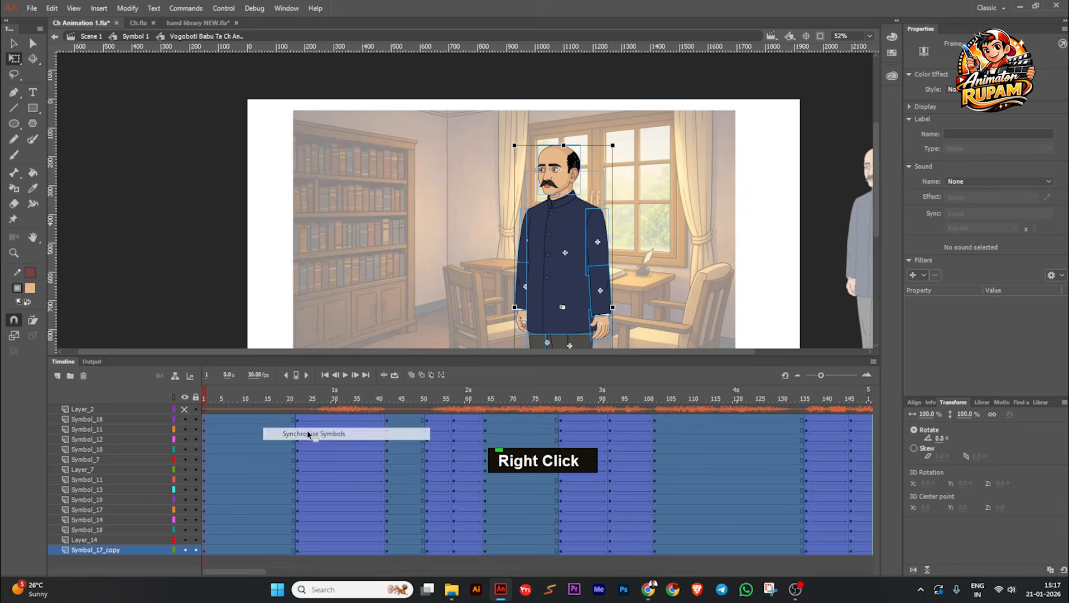
Step: Go through the timeline up to about frame 190 and check the head symbol's internal frame at frame 173
{"action": "left_click_drag", "start_coordinate": [211, 393], "coordinate": [802, 398]}
{"action": "key", "text": "Return"}
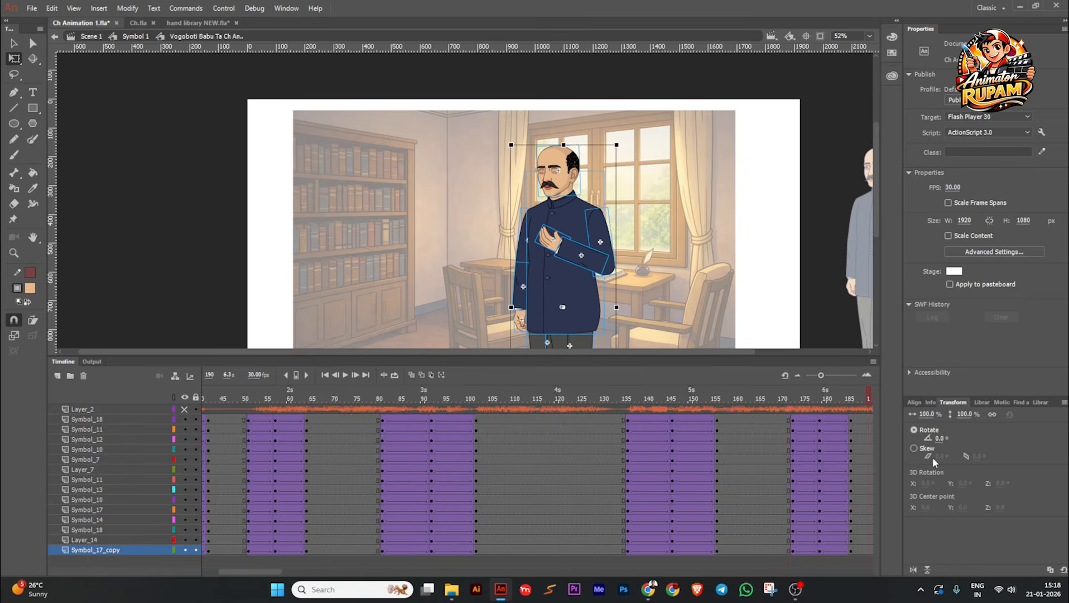
{"action": "left_click", "coordinate": [571, 501]}
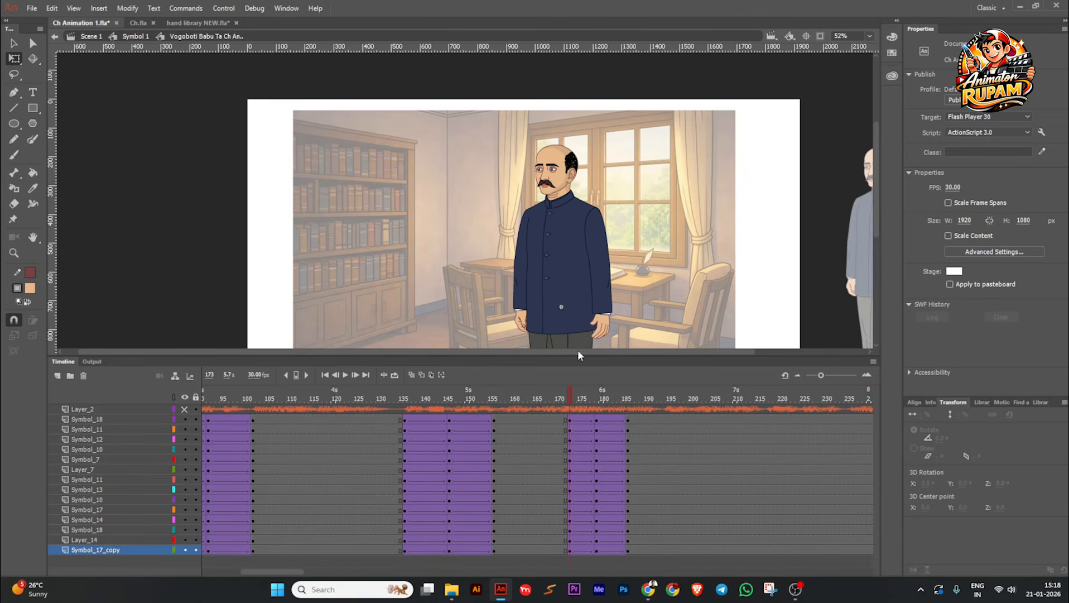
{"action": "scroll", "coordinate": [572, 180], "scroll_direction": "up", "scroll_amount": 4, "text": "ctrl"}
{"action": "double_click", "coordinate": [539, 180]}
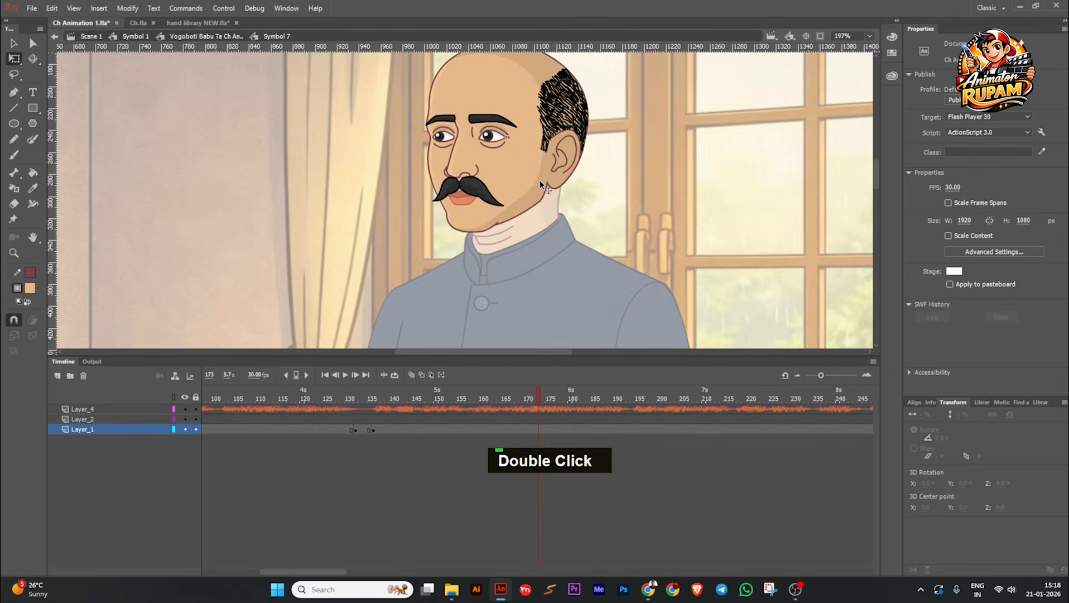
{"action": "double_click", "coordinate": [780, 243]}
{"action": "scroll", "coordinate": [715, 218], "scroll_direction": "down", "scroll_amount": 2, "text": "ctrl"}
Step: Save the file and play the synchronized animation from the first frame to check the lip-sync and the copied gesture
{"action": "key", "text": "ctrl+s"}
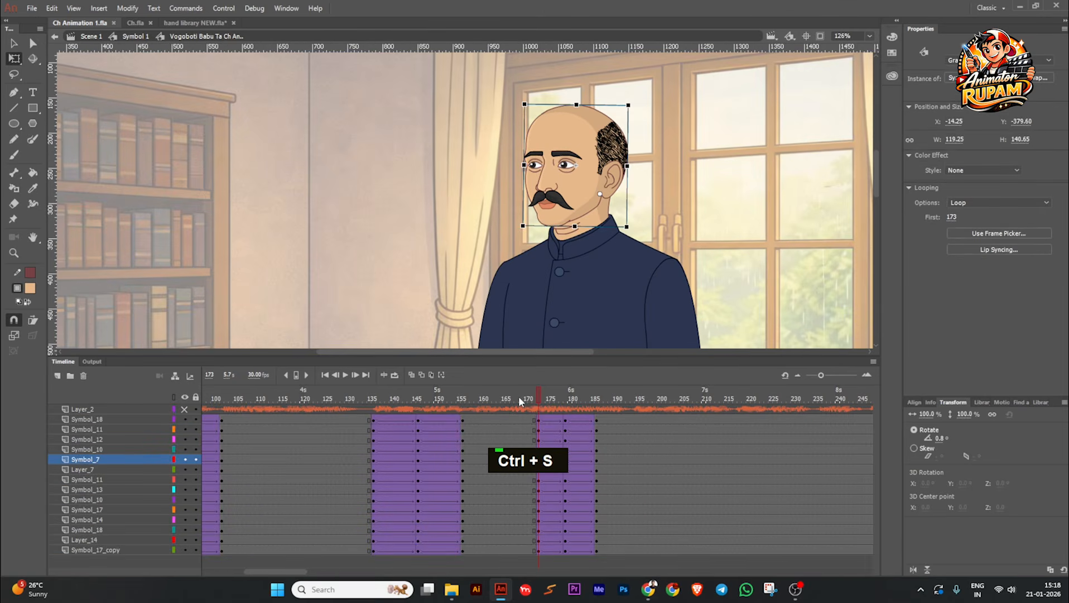
{"action": "left_click", "coordinate": [326, 375]}
{"action": "left_click", "coordinate": [345, 376]}
{"action": "key", "text": "space"}
{"action": "left_click_drag", "start_coordinate": [704, 213], "coordinate": [673, 223]}
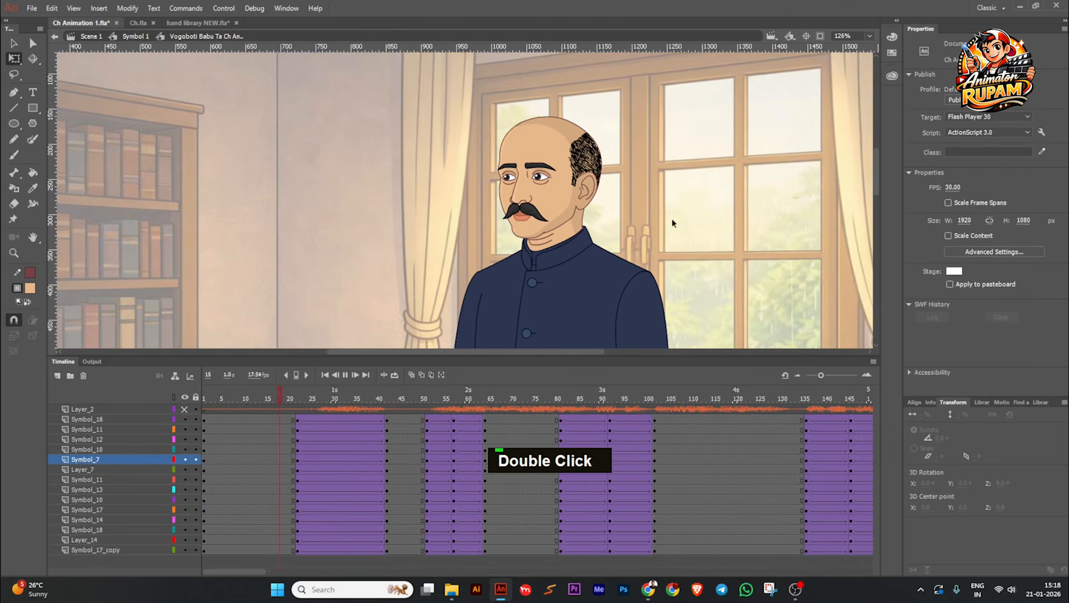
{"action": "left_click", "coordinate": [326, 376]}
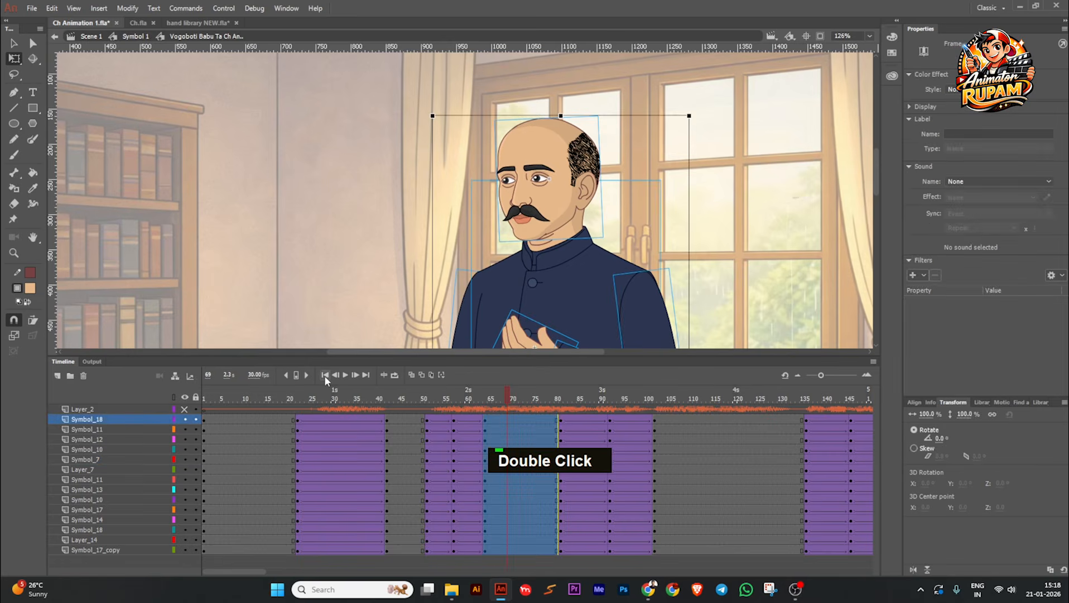
{"action": "double_click", "coordinate": [325, 376]}
{"action": "left_click", "coordinate": [345, 375]}
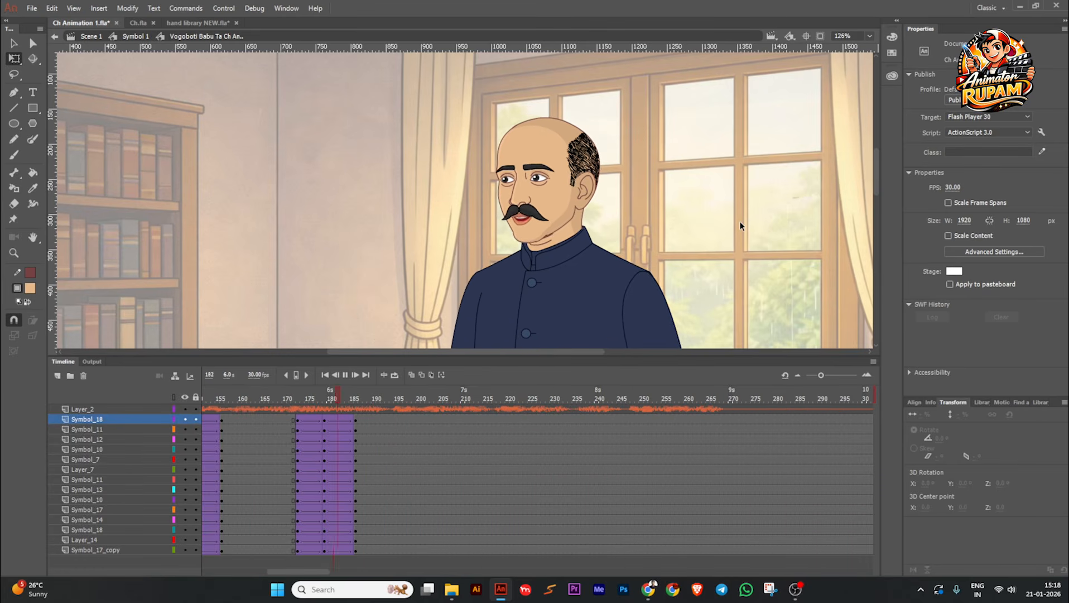
Step: Scrub between frames 146 and 183 to examine how the arm-lowering pose leads into the copied arm-raising gesture
{"action": "left_click", "coordinate": [562, 353]}
{"action": "left_click", "coordinate": [545, 395]}
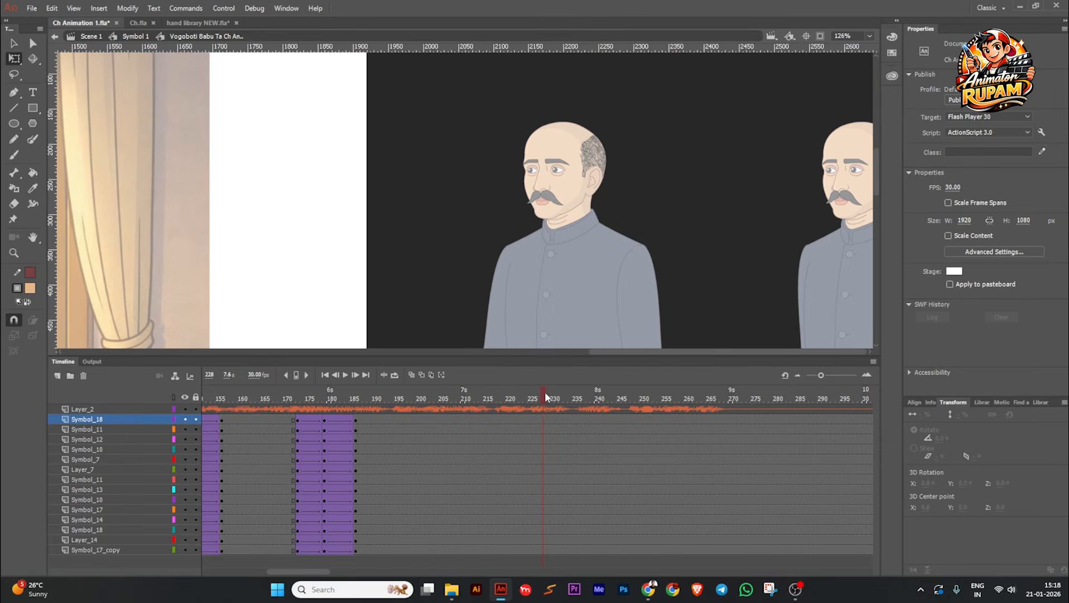
{"action": "left_click_drag", "start_coordinate": [546, 392], "coordinate": [235, 418]}
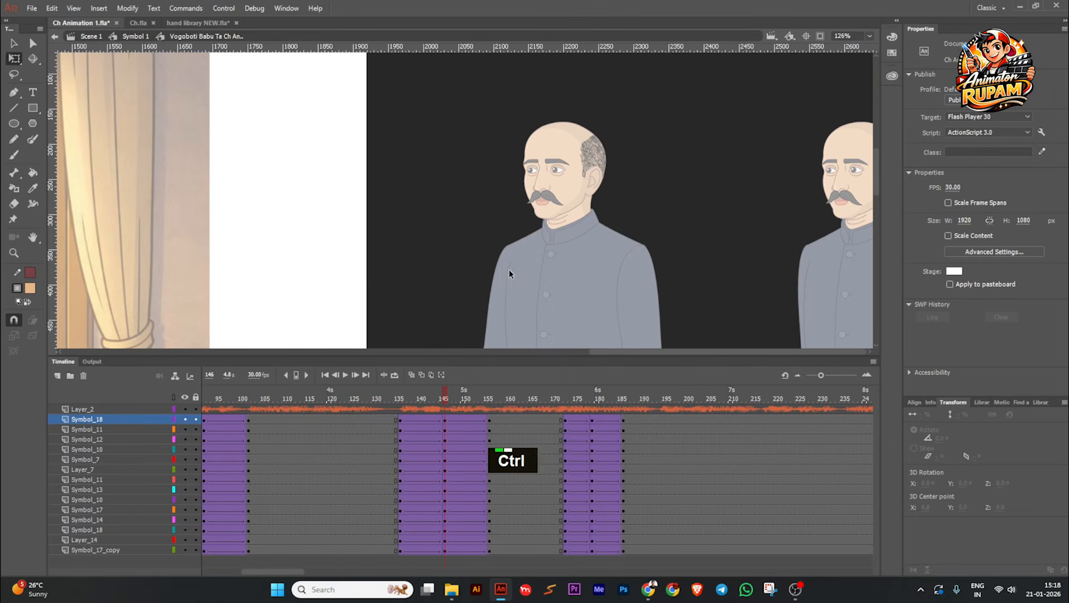
{"action": "scroll", "coordinate": [509, 269], "scroll_direction": "down", "scroll_amount": 2}
{"action": "left_click_drag", "start_coordinate": [514, 274], "coordinate": [718, 202]}
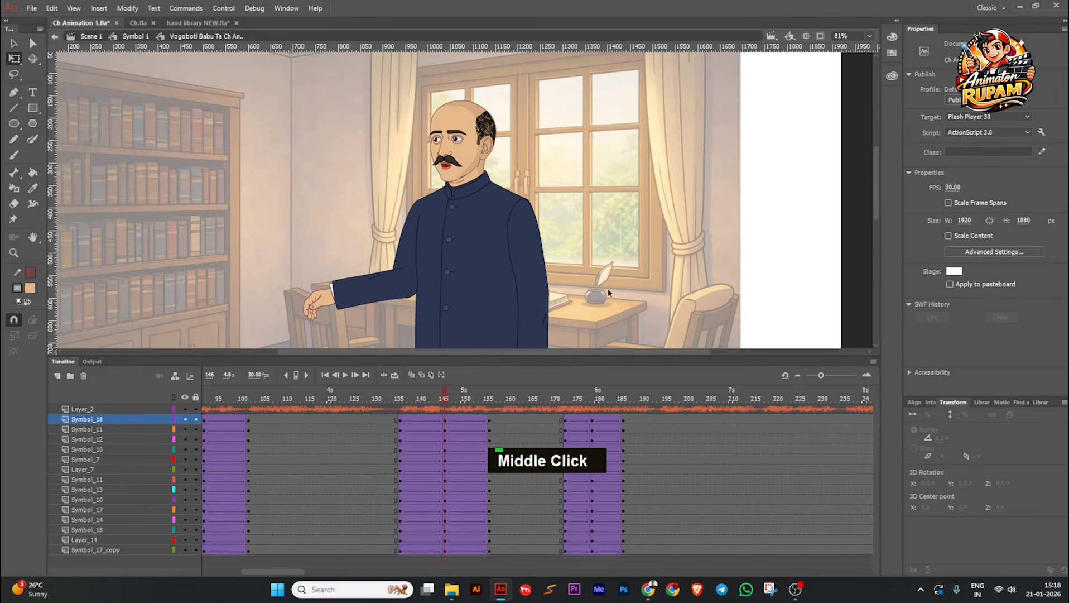
{"action": "left_click_drag", "start_coordinate": [454, 393], "coordinate": [565, 415]}
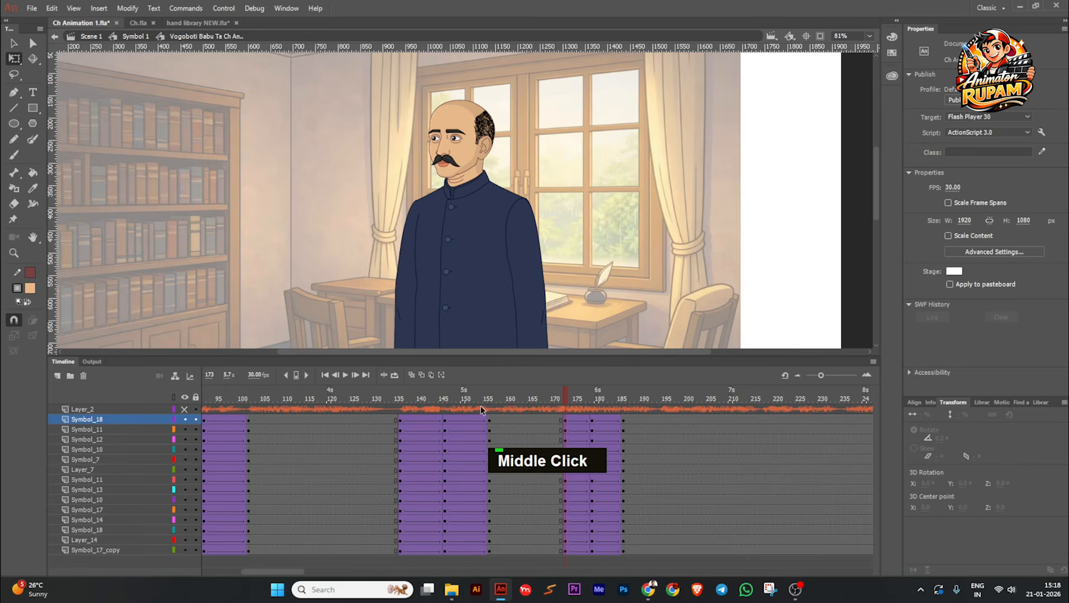
{"action": "left_click_drag", "start_coordinate": [562, 396], "coordinate": [612, 396]}
{"action": "left_click_drag", "start_coordinate": [575, 329], "coordinate": [584, 293]}
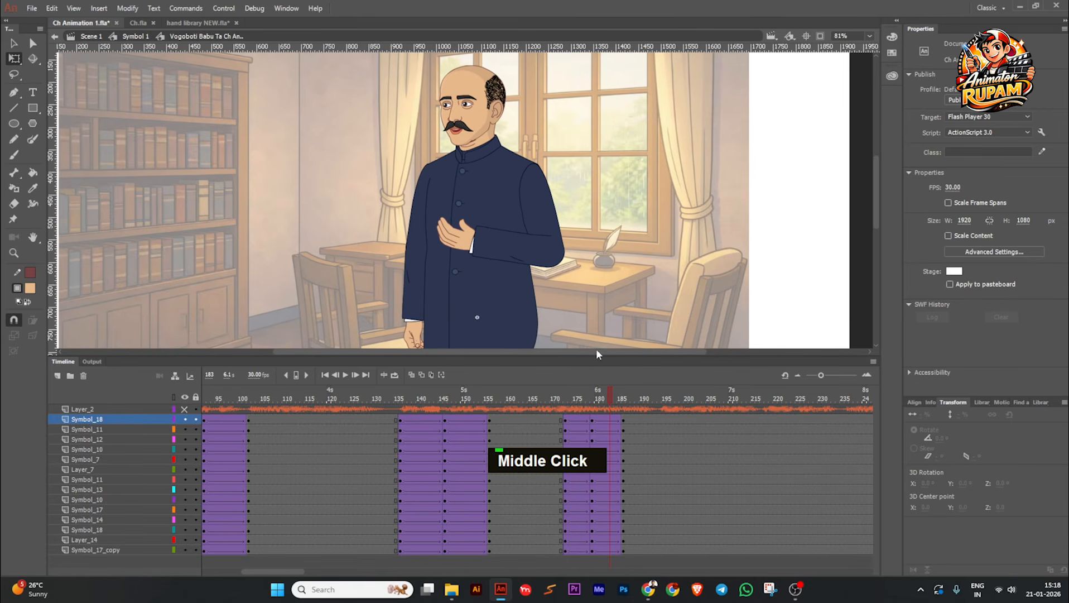
{"action": "scroll", "coordinate": [595, 330], "scroll_direction": "down", "scroll_amount": 2}
{"action": "scroll", "coordinate": [586, 295], "scroll_direction": "down", "scroll_amount": 1}
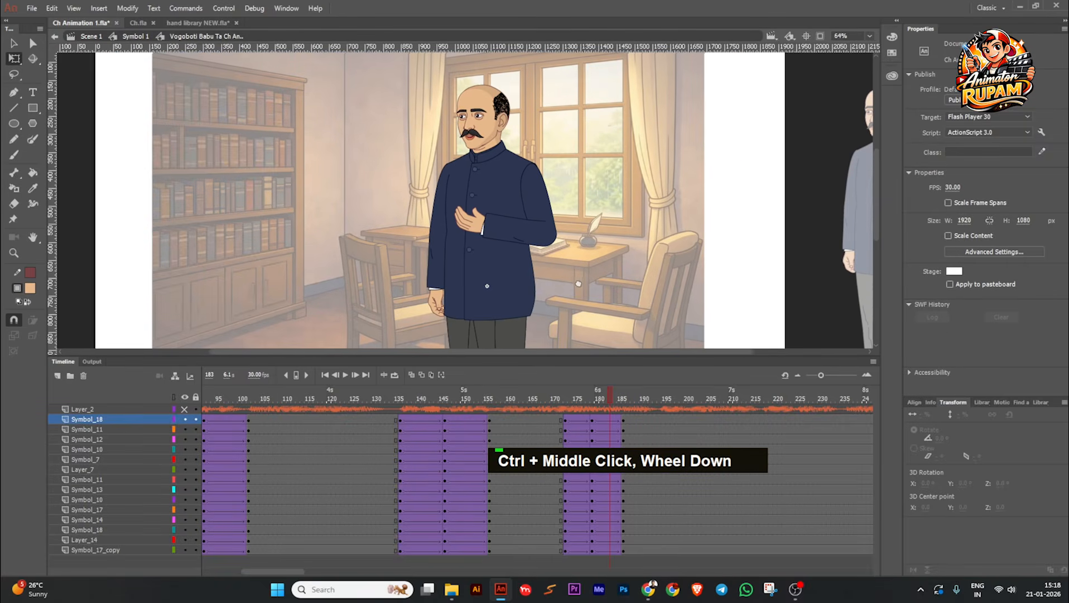
{"action": "left_click_drag", "start_coordinate": [600, 397], "coordinate": [565, 405]}
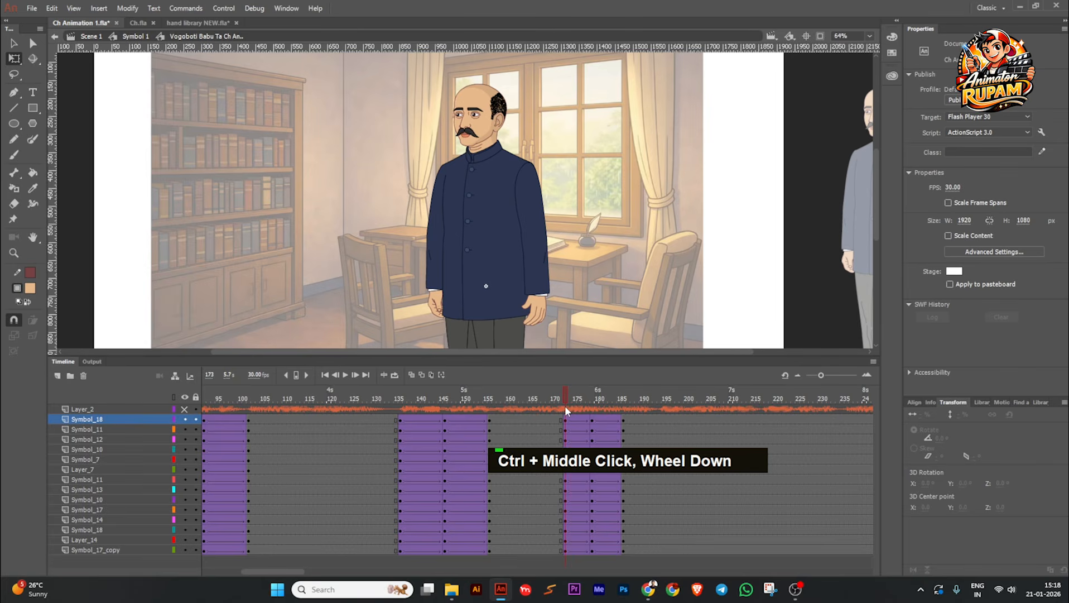
Step: Insert keyframes on all character layers at frame 172, just before the copied arm-raising gesture
{"action": "left_click", "coordinate": [507, 413]}
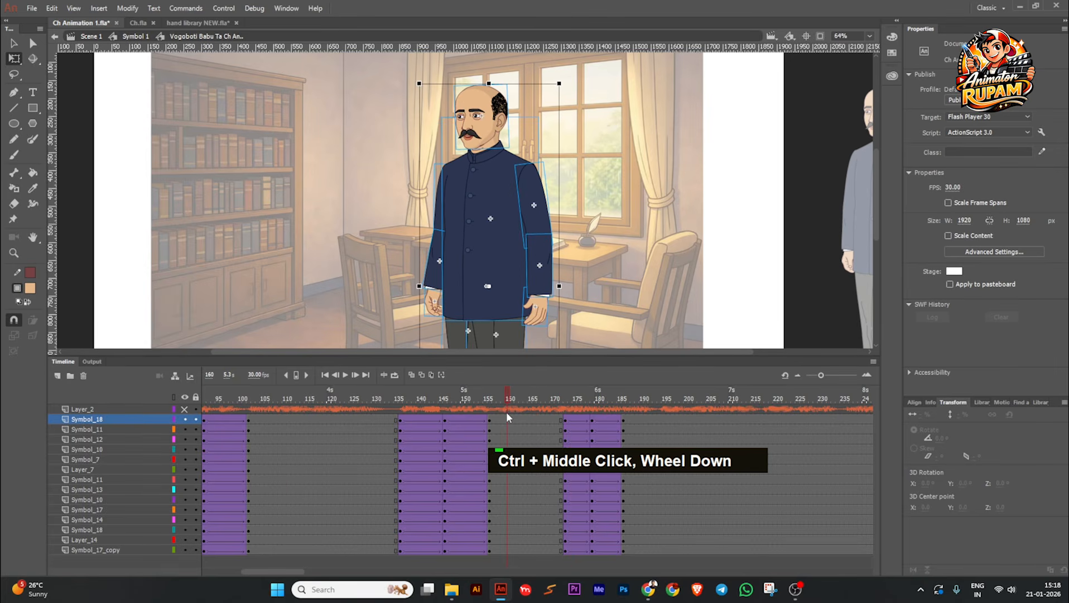
{"action": "left_click_drag", "start_coordinate": [507, 414], "coordinate": [561, 424]}
{"action": "left_click", "coordinate": [562, 421]}
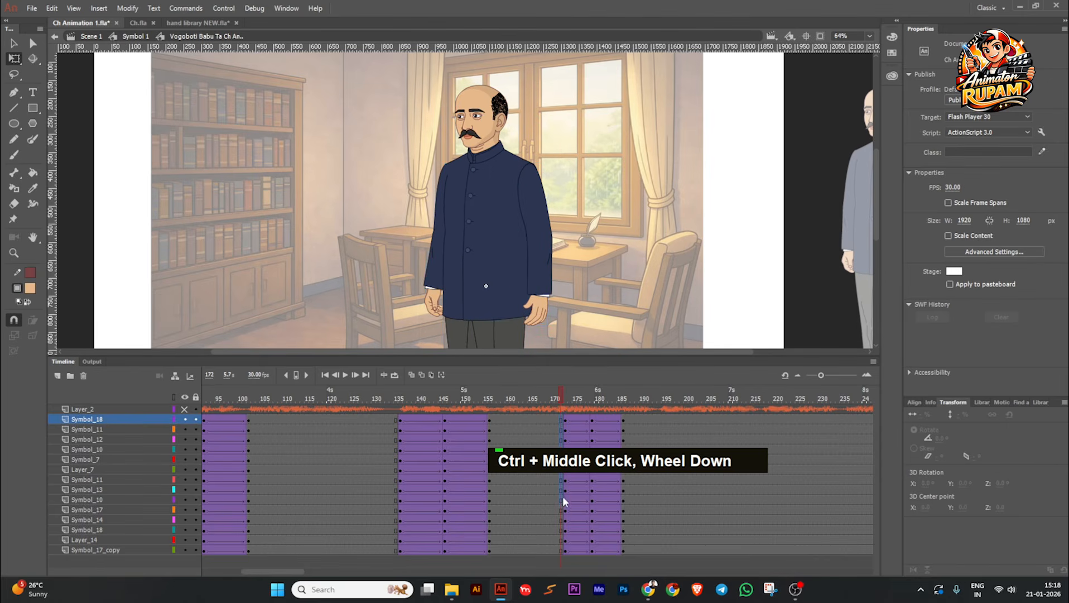
{"action": "left_click", "coordinate": [561, 550]}
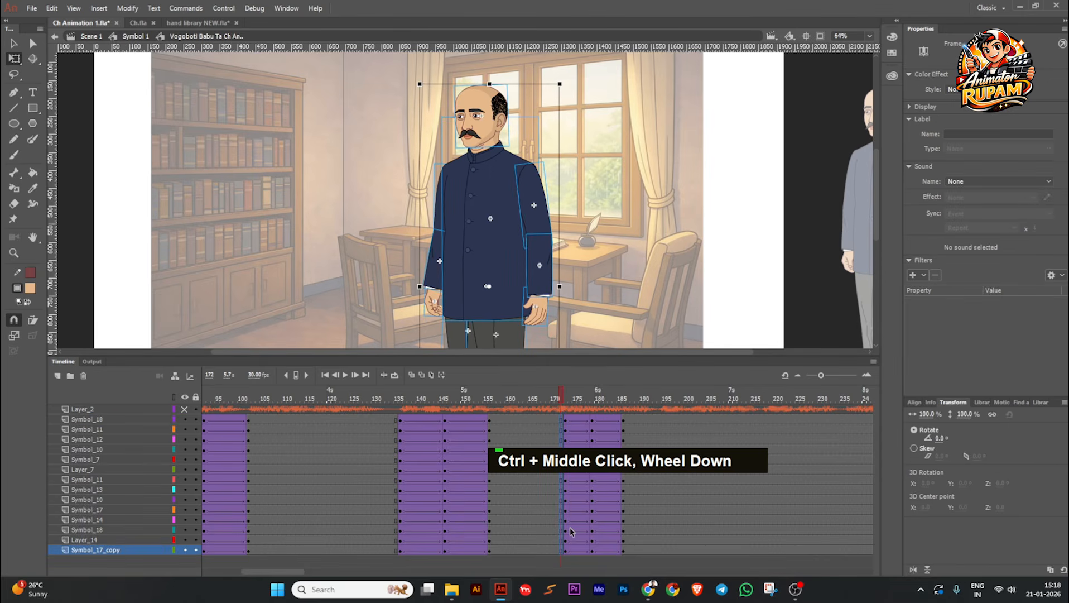
{"action": "key", "text": "F6"}
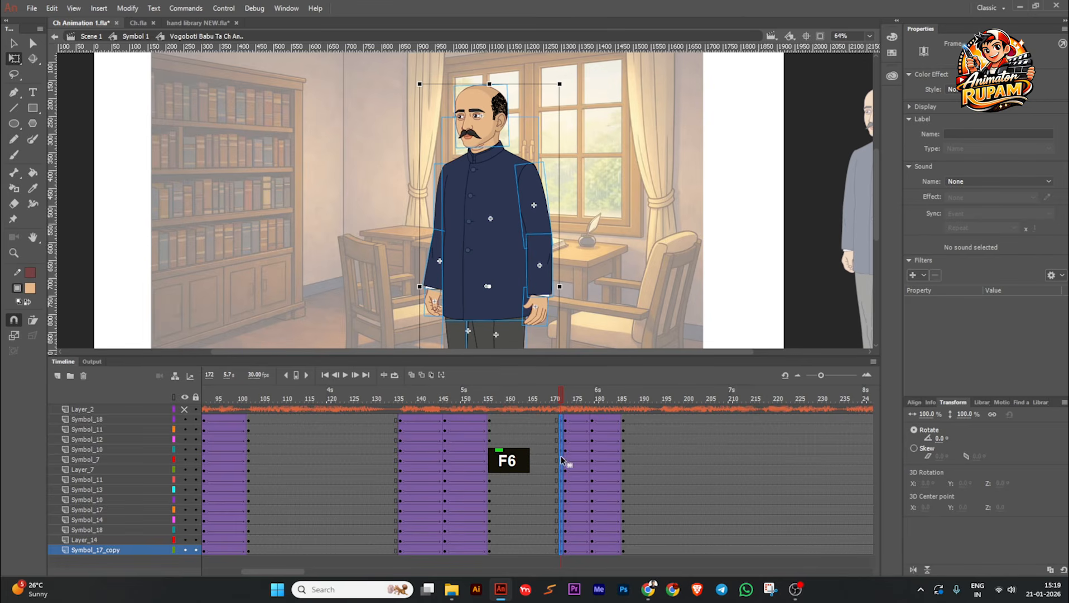
Step: Move the frame 172 keyframes onto frame 173 to replace the gesture's starting pose, and create a classic tween from there
{"action": "left_click_drag", "start_coordinate": [561, 457], "coordinate": [563, 456]}
{"action": "left_click", "coordinate": [563, 456]}
{"action": "key", "text": "grave"}
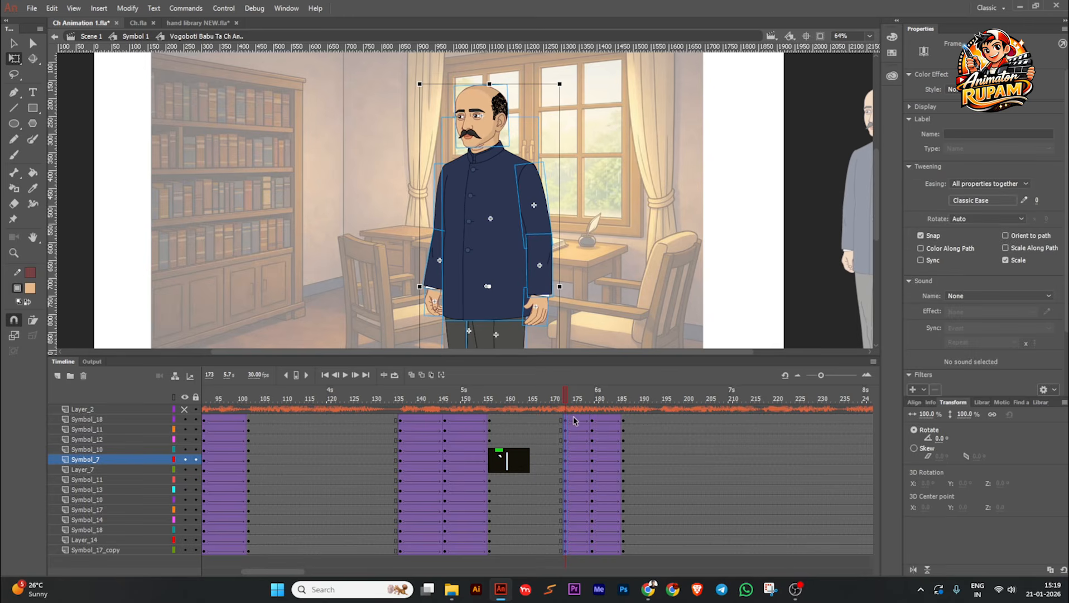
Step: Apply the Quad Ease In preset to the tween between frames 173 and 179 on all character layers
{"action": "left_click_drag", "start_coordinate": [573, 415], "coordinate": [578, 552]}
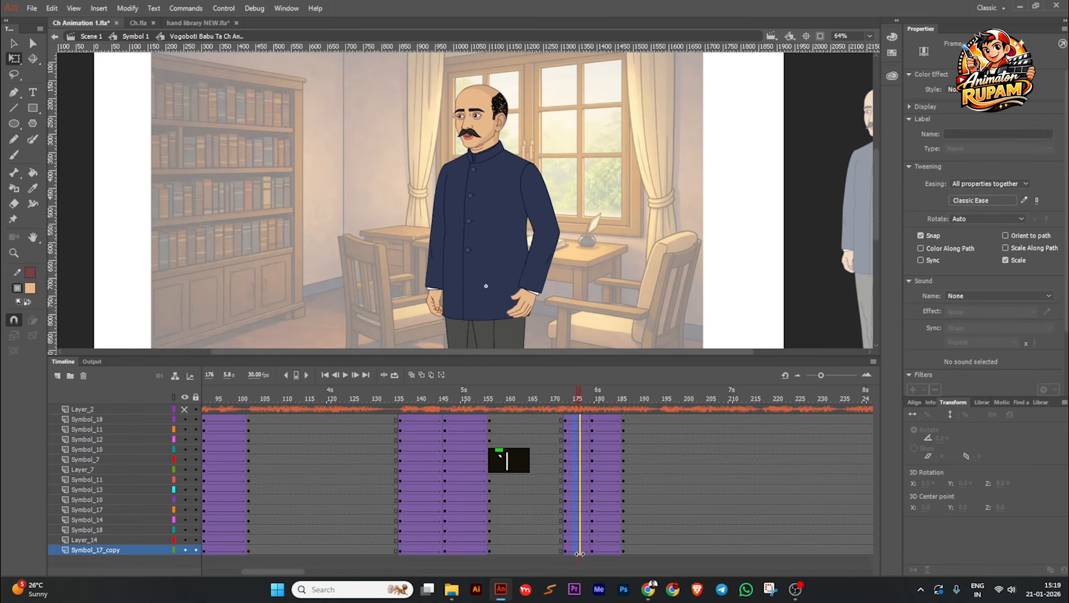
{"action": "left_click", "coordinate": [983, 200]}
{"action": "left_click", "coordinate": [793, 240]}
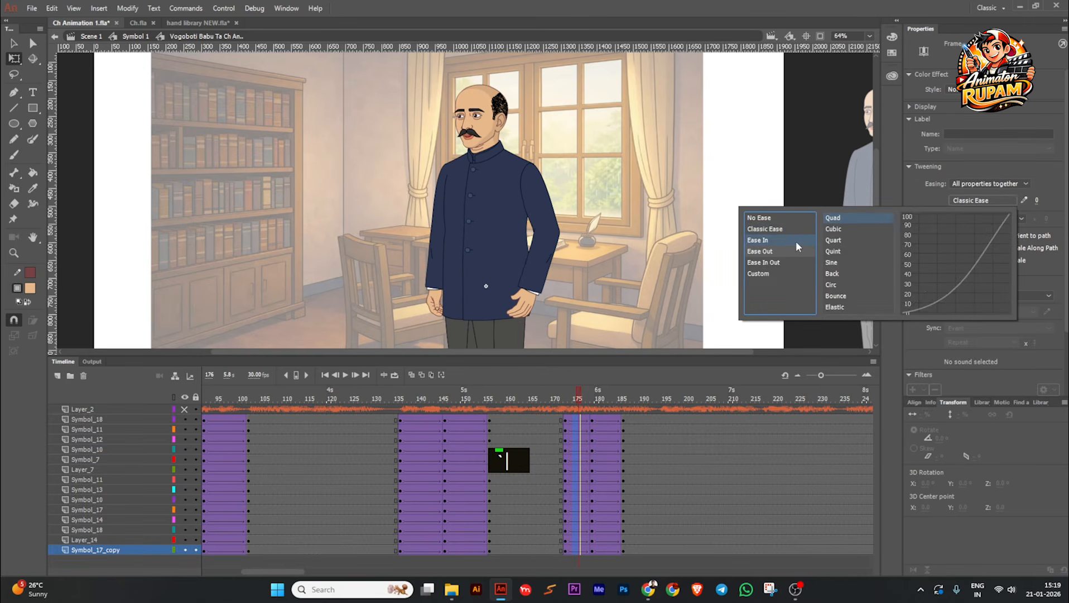
{"action": "double_click", "coordinate": [841, 217]}
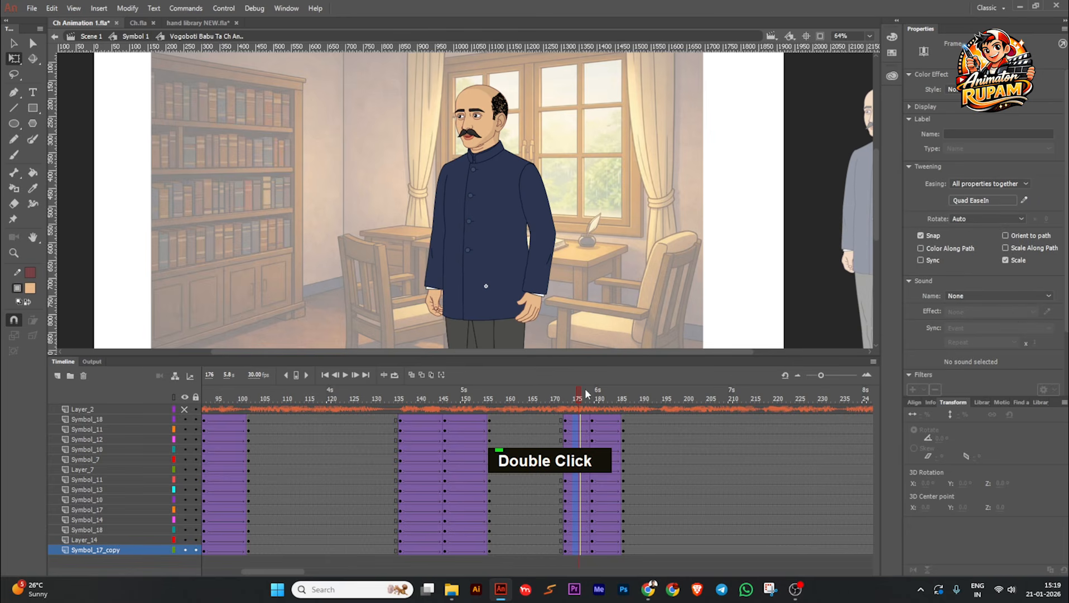
Step: Save the file and play the animation from the first frame through the eased arm-raising gesture
{"action": "left_click", "coordinate": [567, 397]}
{"action": "left_click_drag", "start_coordinate": [567, 396], "coordinate": [322, 440]}
{"action": "key", "text": "ctrl+s"}
{"action": "left_click", "coordinate": [325, 374]}
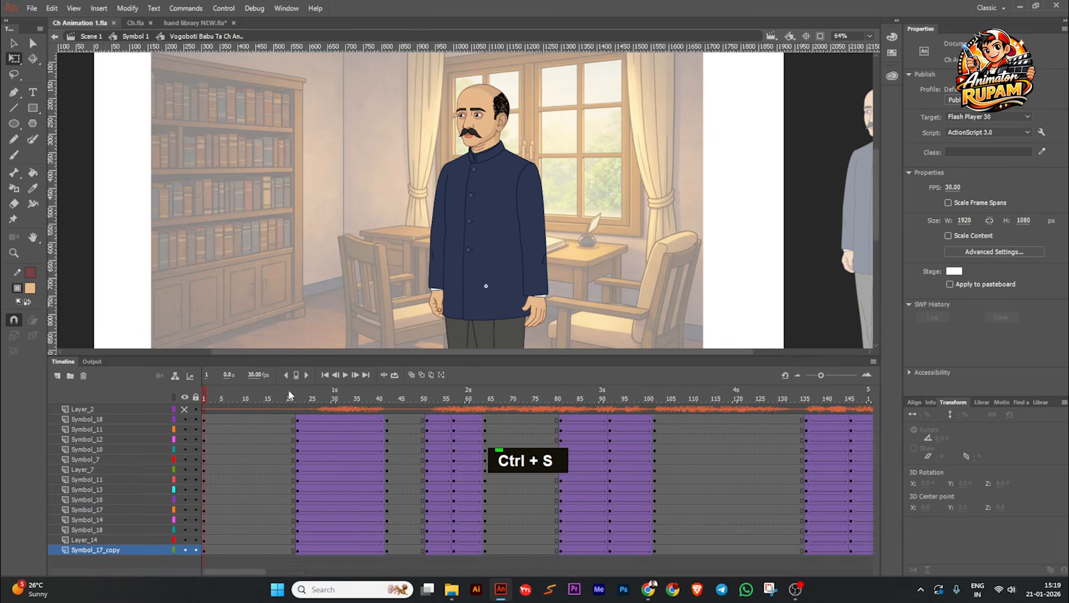
{"action": "left_click", "coordinate": [185, 409]}
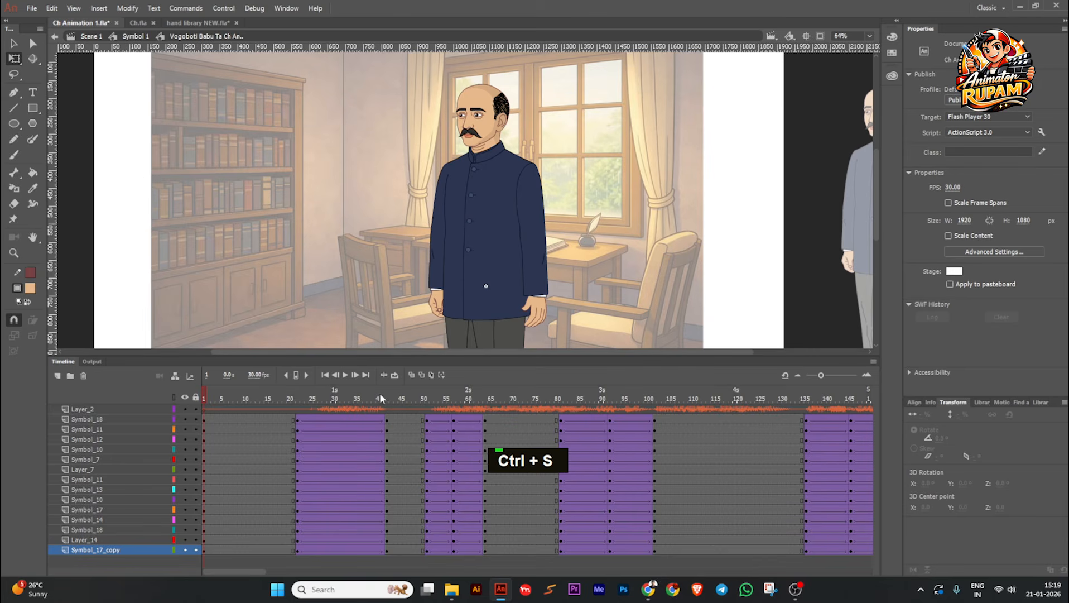
{"action": "left_click", "coordinate": [344, 375]}
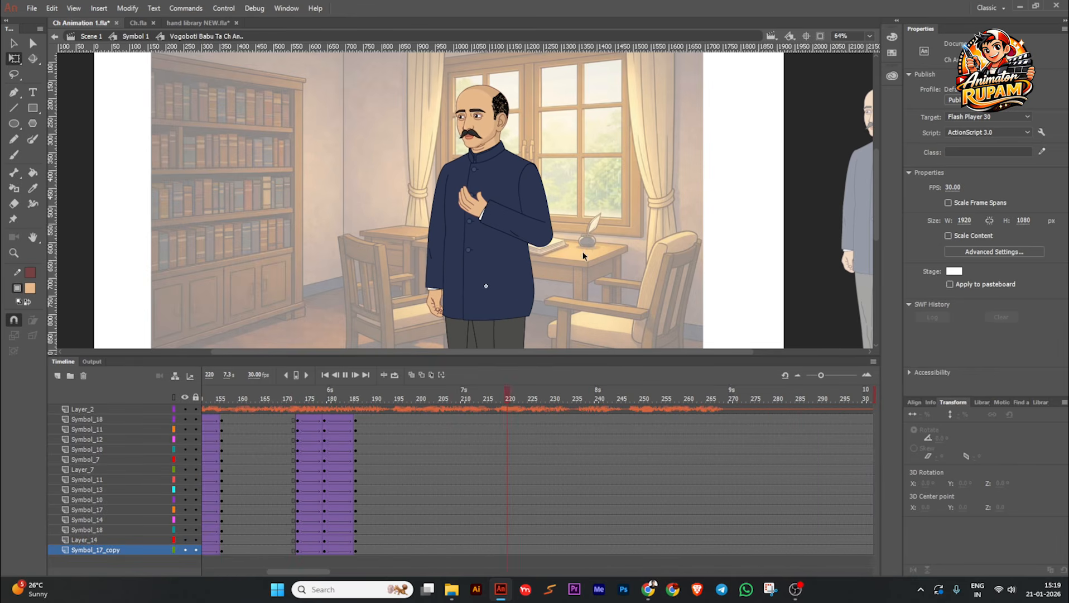
{"action": "left_click", "coordinate": [511, 439]}
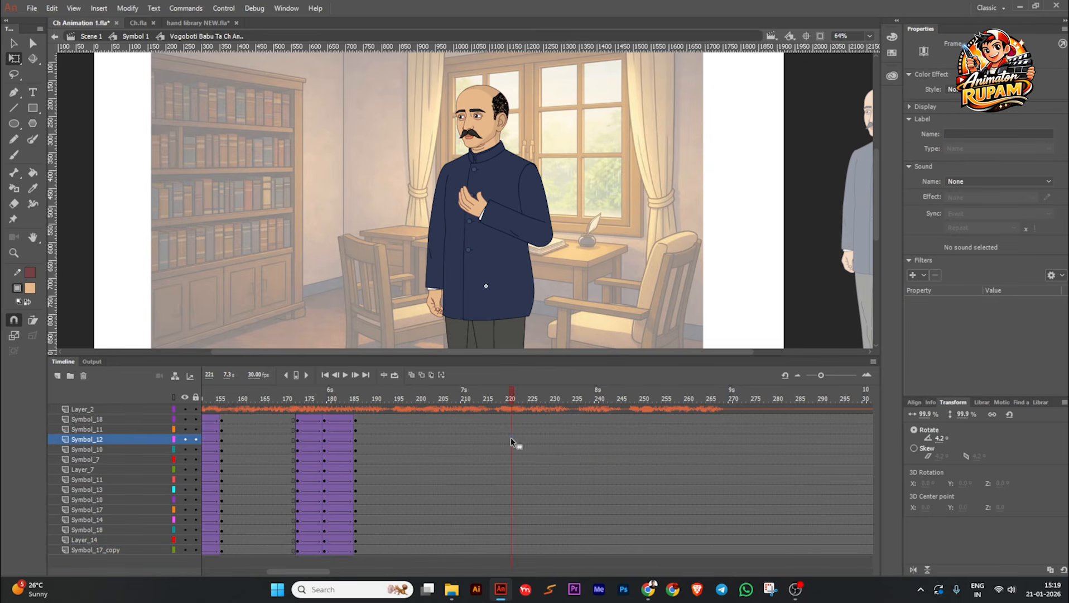
Step: Replay the arm-raising gesture from frame 165 to judge its timing against the voice track
{"action": "left_click_drag", "start_coordinate": [535, 412], "coordinate": [263, 423]}
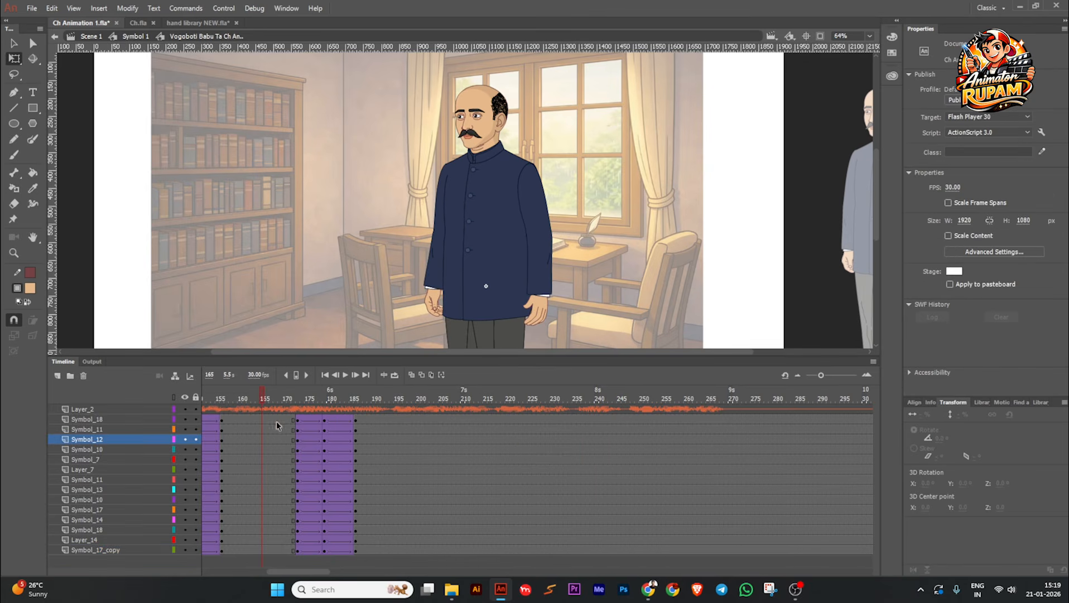
{"action": "left_click", "coordinate": [346, 375]}
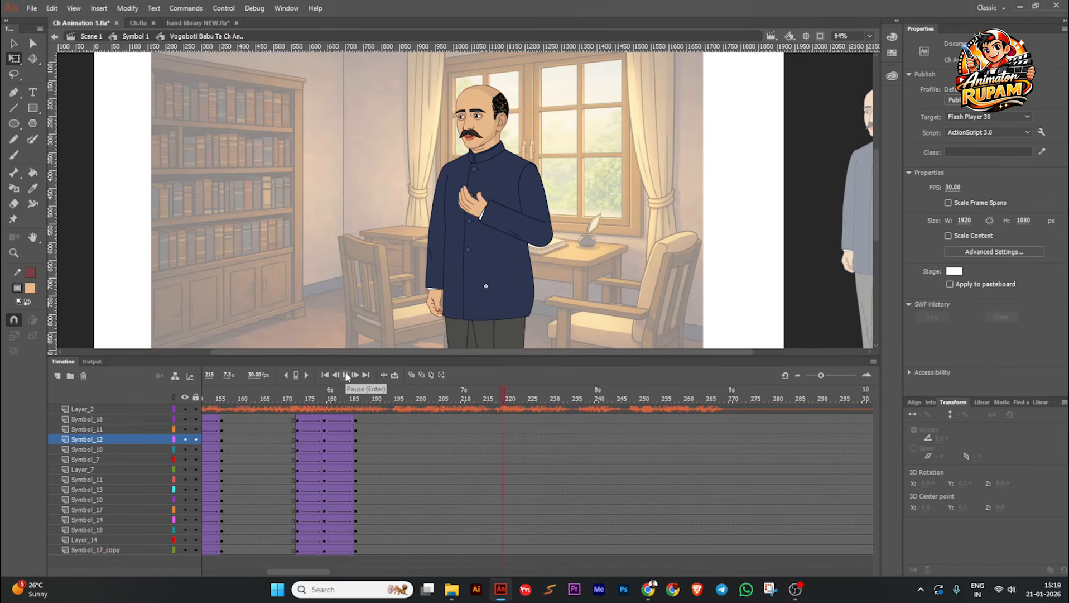
{"action": "left_click", "coordinate": [346, 376]}
{"action": "left_click_drag", "start_coordinate": [595, 396], "coordinate": [305, 446]}
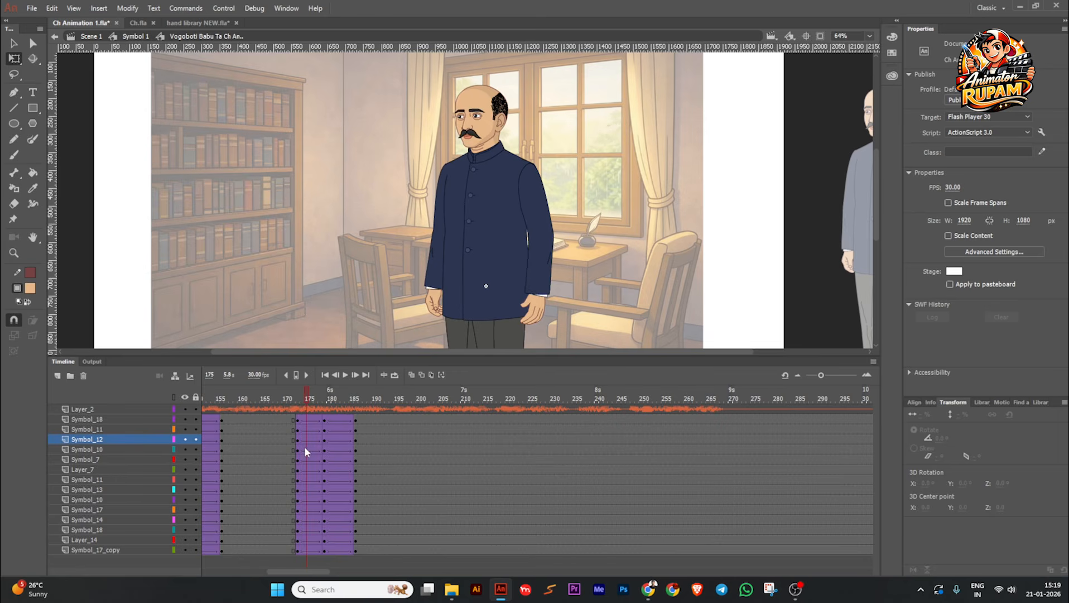
Step: Retime the gesture's keyframes on all character layers to frames 172, 181 and 191, and play it back from frame 168
{"action": "left_click_drag", "start_coordinate": [306, 399], "coordinate": [408, 515]}
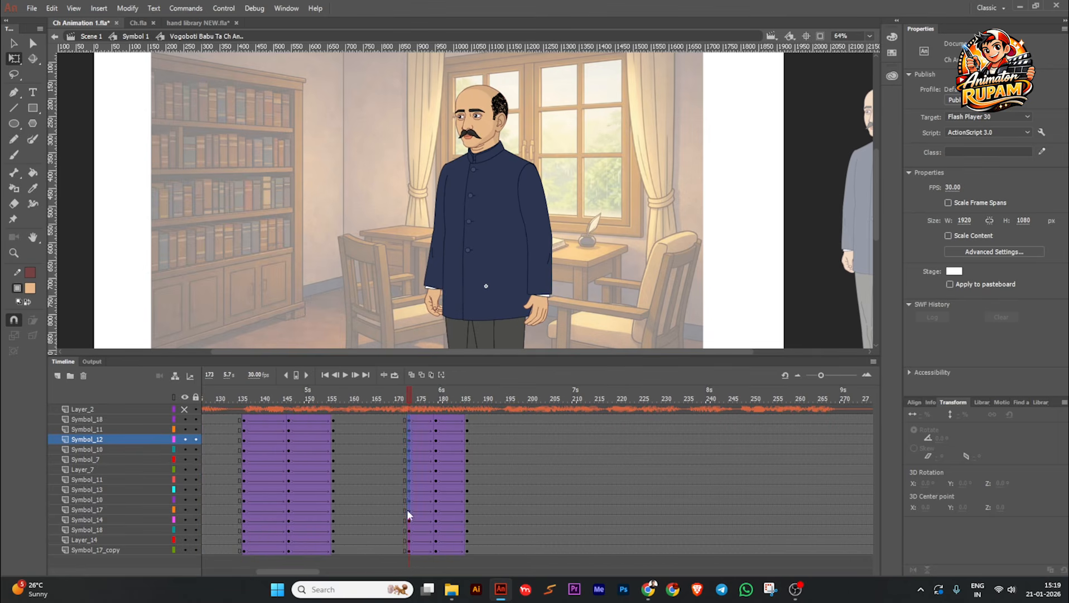
{"action": "left_click_drag", "start_coordinate": [409, 560], "coordinate": [409, 555]}
{"action": "left_click_drag", "start_coordinate": [410, 463], "coordinate": [490, 527]}
{"action": "key", "text": "ctrl+z"}
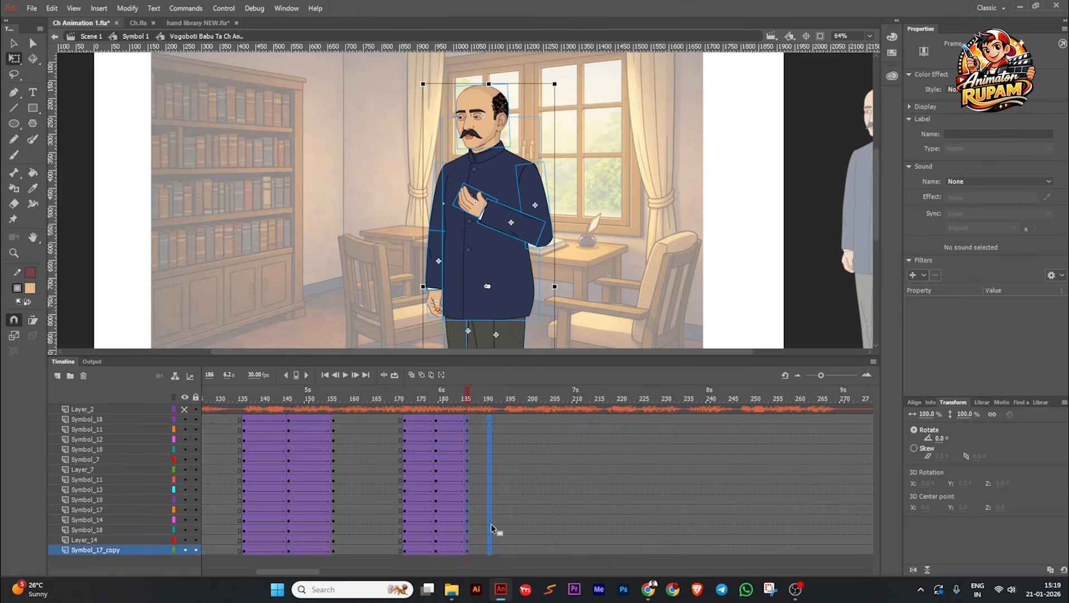
{"action": "left_click_drag", "start_coordinate": [436, 420], "coordinate": [437, 554]}
{"action": "left_click_drag", "start_coordinate": [436, 506], "coordinate": [446, 505]}
{"action": "left_click", "coordinate": [445, 506]}
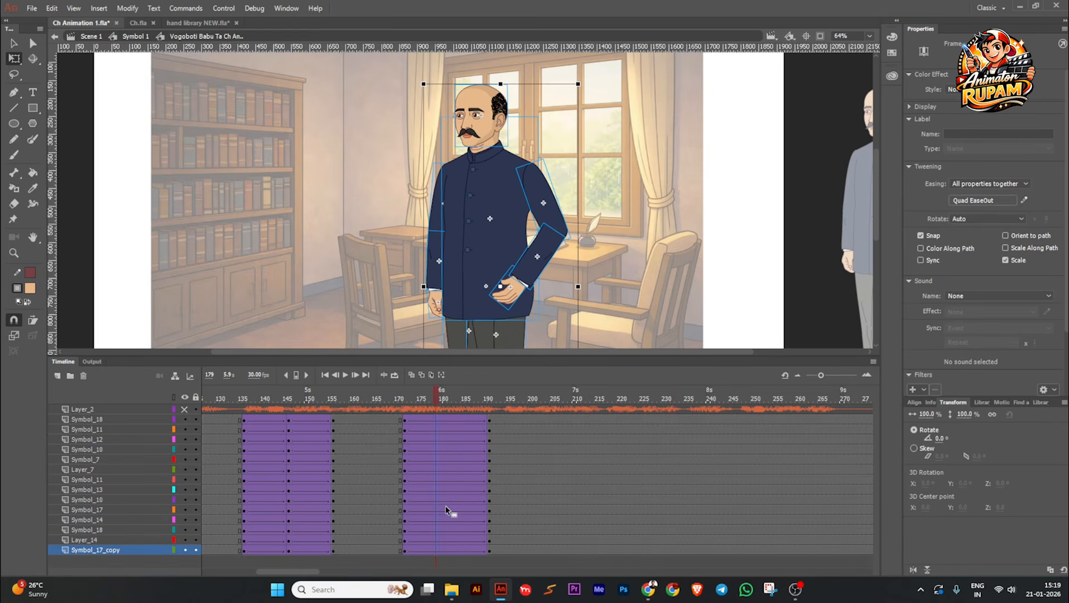
{"action": "left_click", "coordinate": [363, 406]}
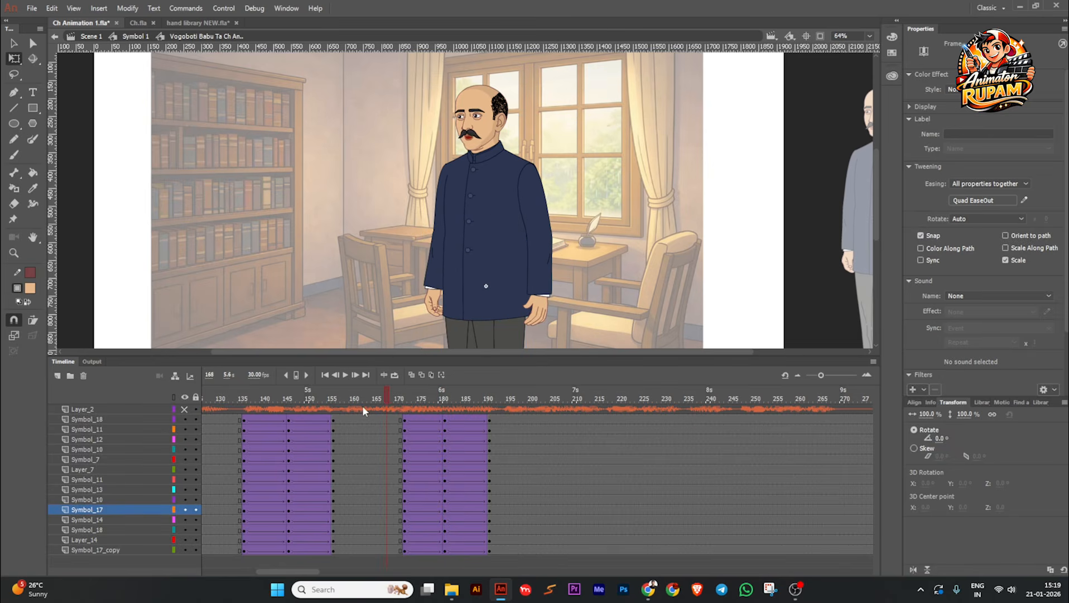
{"action": "left_click", "coordinate": [346, 375]}
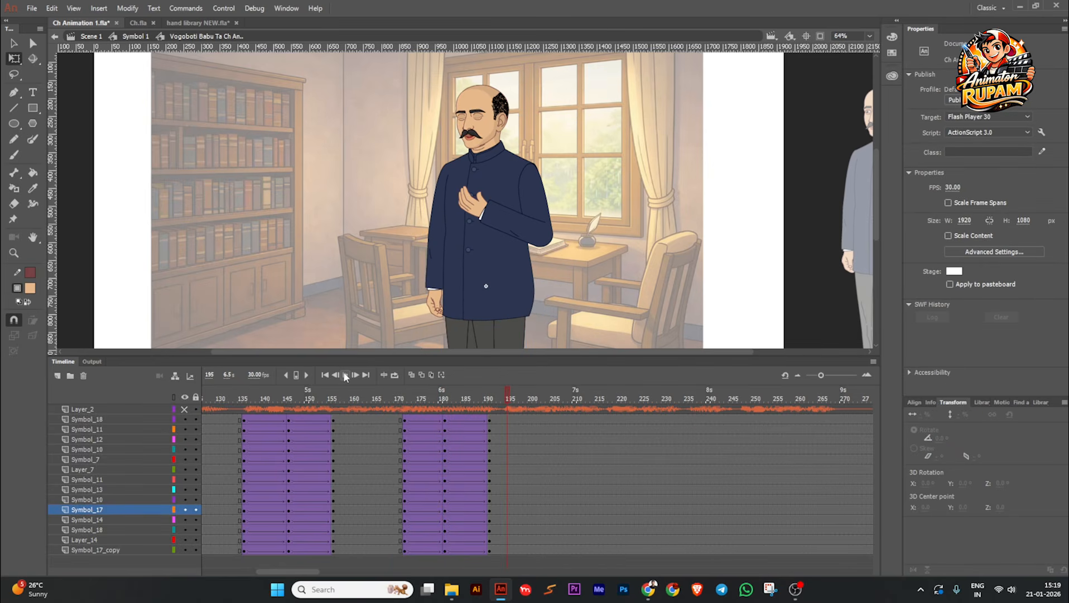
Step: At frame 181, swing the lowered arm's forearm outward and rotate its upper arm slightly towards the body
{"action": "left_click_drag", "start_coordinate": [391, 413], "coordinate": [446, 397]}
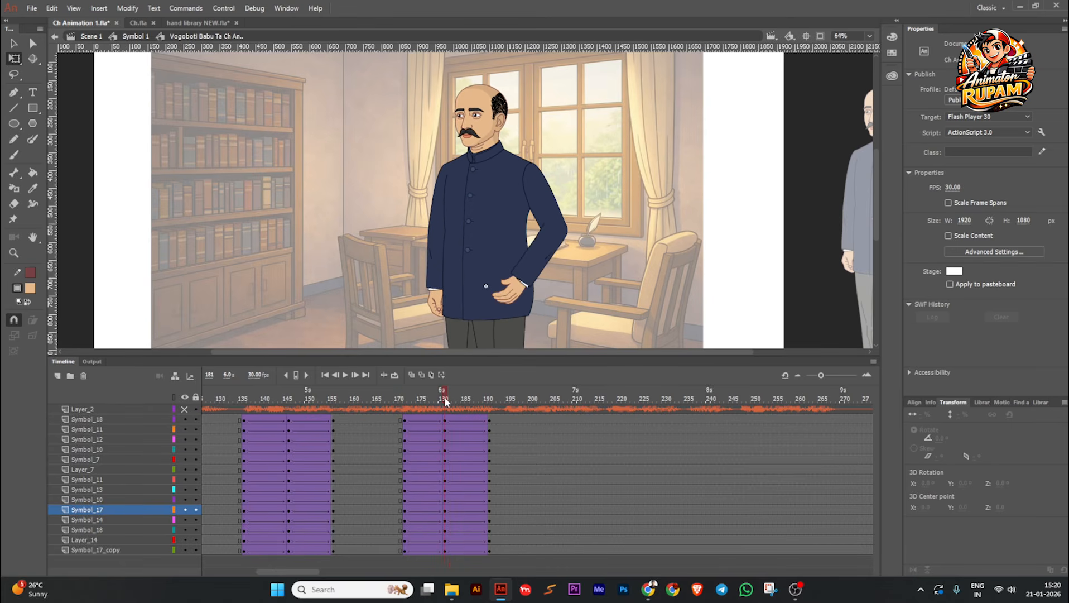
{"action": "left_click", "coordinate": [437, 289]}
{"action": "left_click_drag", "start_coordinate": [424, 297], "coordinate": [413, 293]}
{"action": "left_click", "coordinate": [436, 217]}
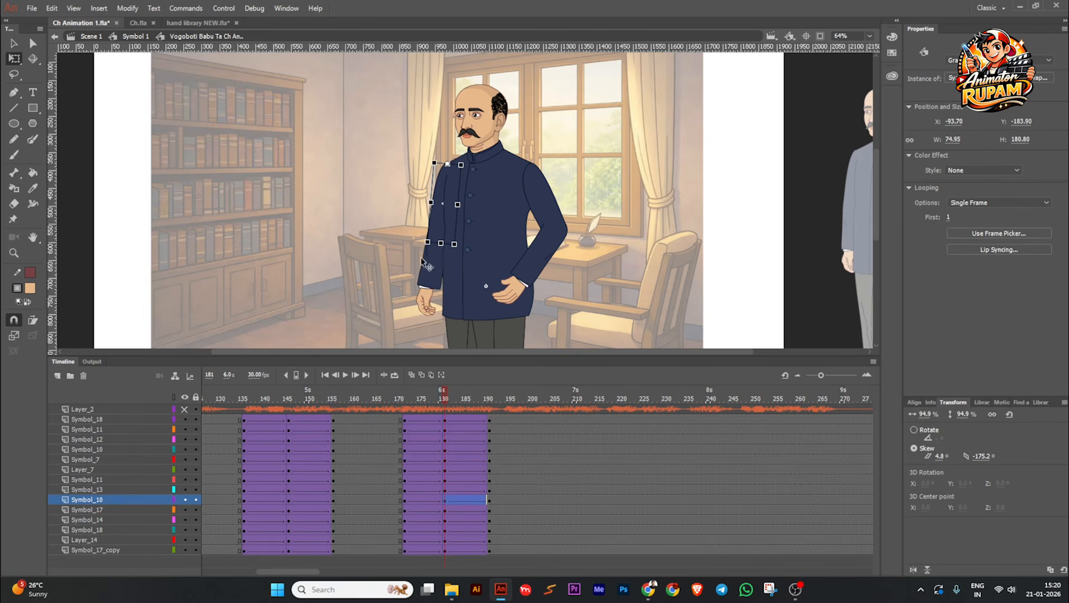
{"action": "left_click_drag", "start_coordinate": [426, 251], "coordinate": [433, 252]}
Step: At the gesture's end pose, swing the lowered forearm outward and rotate its upper arm in close to the body
{"action": "left_click_drag", "start_coordinate": [440, 394], "coordinate": [493, 405]}
{"action": "left_click", "coordinate": [422, 294]}
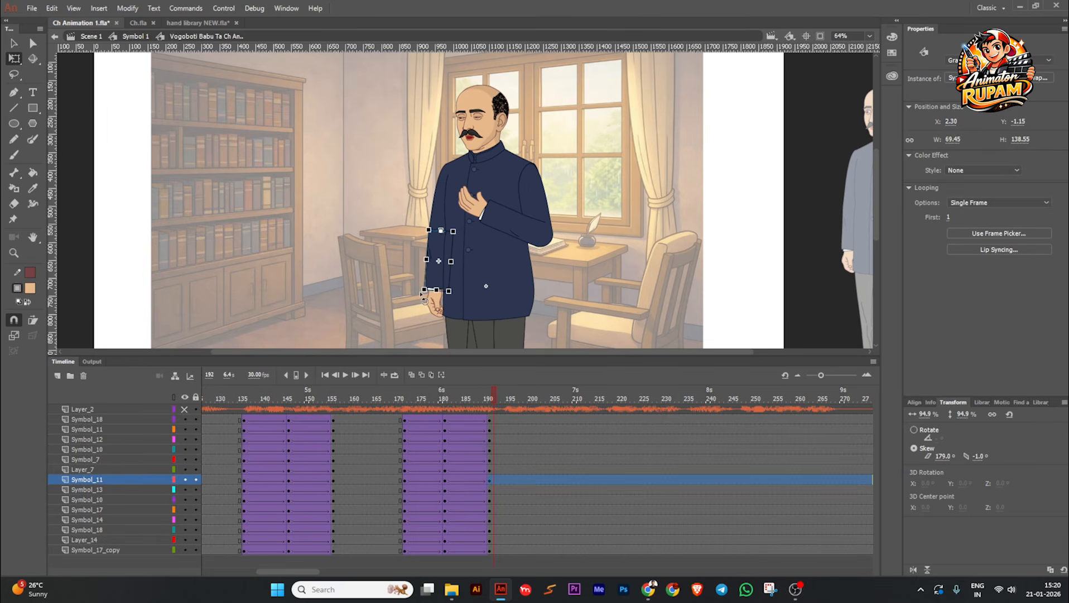
{"action": "left_click_drag", "start_coordinate": [415, 294], "coordinate": [401, 287]}
{"action": "left_click", "coordinate": [439, 214]}
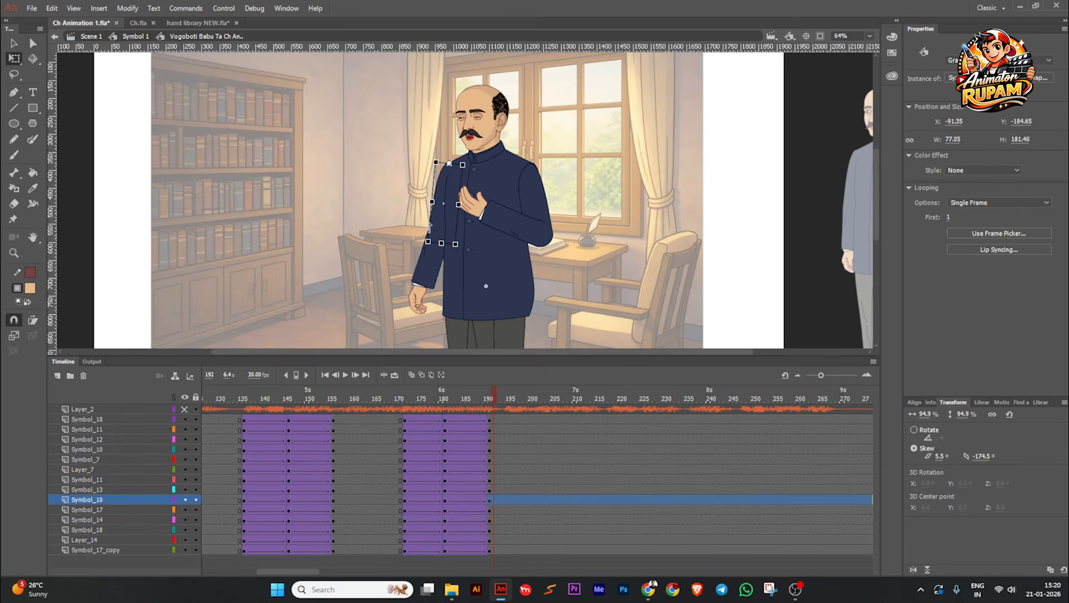
{"action": "left_click_drag", "start_coordinate": [425, 251], "coordinate": [435, 251]}
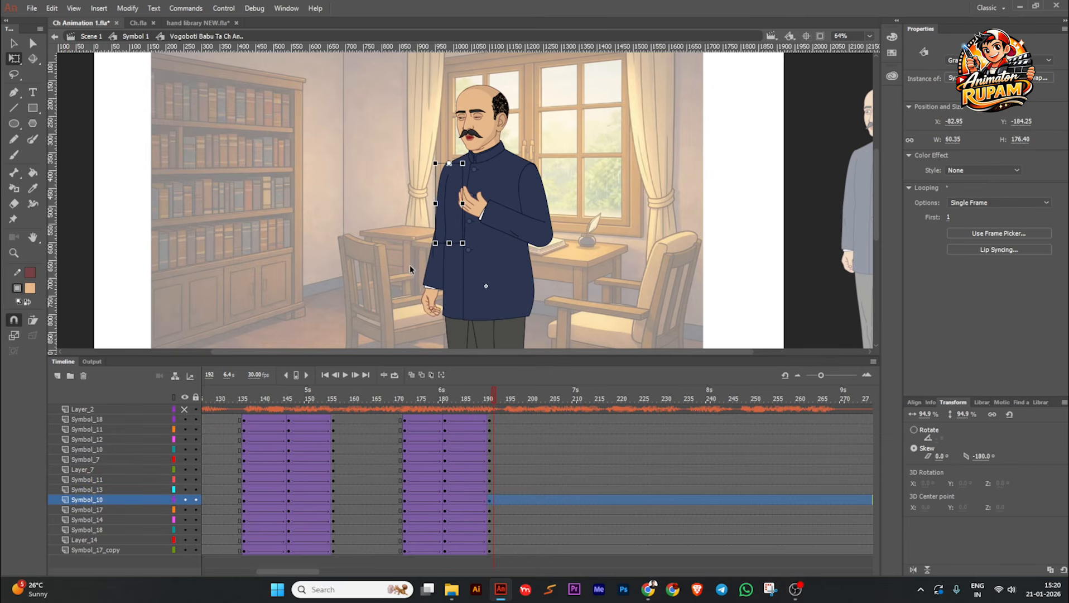
{"action": "left_click", "coordinate": [409, 266]}
{"action": "left_click", "coordinate": [428, 281]}
{"action": "left_click", "coordinate": [424, 280]}
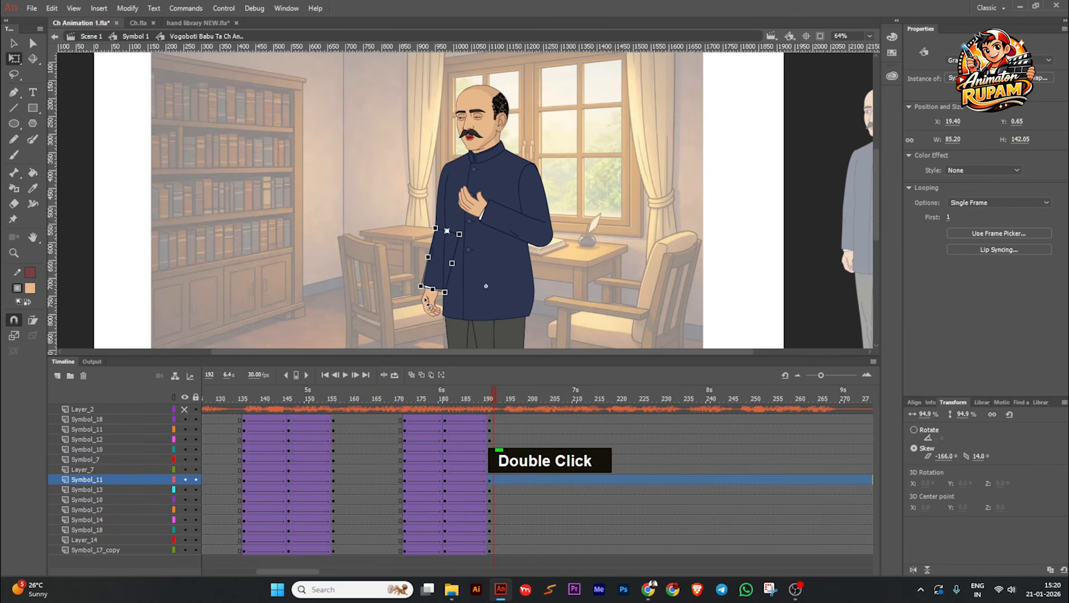
{"action": "left_click", "coordinate": [402, 314]}
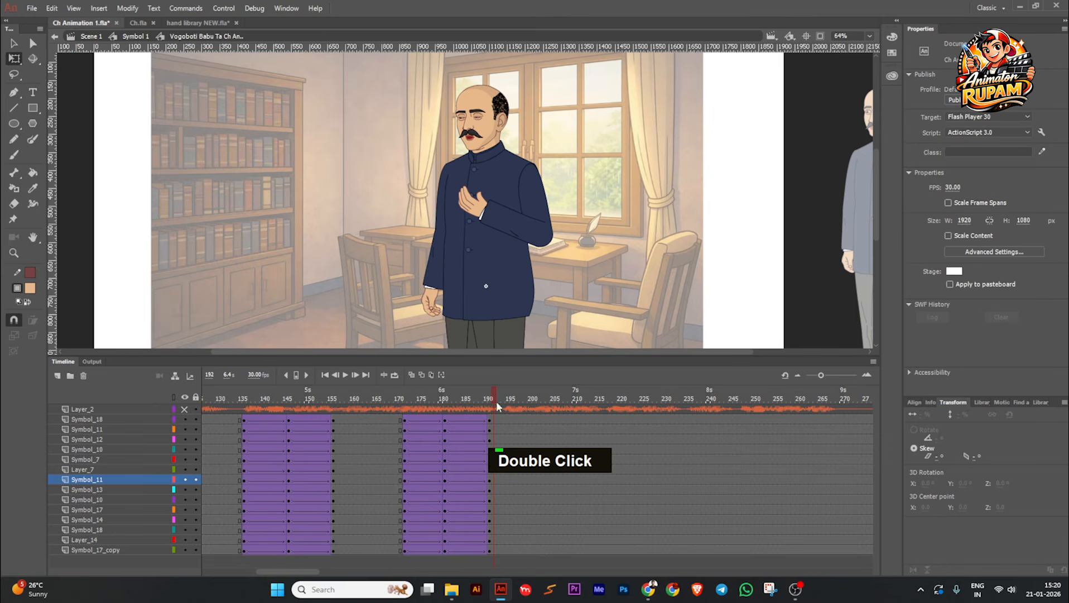
Step: Scrub through the gesture and fine-tune the lowered arm's forearm and hand at frame 192
{"action": "left_click_drag", "start_coordinate": [496, 401], "coordinate": [428, 407]}
{"action": "left_click_drag", "start_coordinate": [484, 407], "coordinate": [496, 443]}
{"action": "left_click", "coordinate": [428, 283]}
{"action": "scroll", "coordinate": [429, 283], "scroll_direction": "up", "scroll_amount": 2}
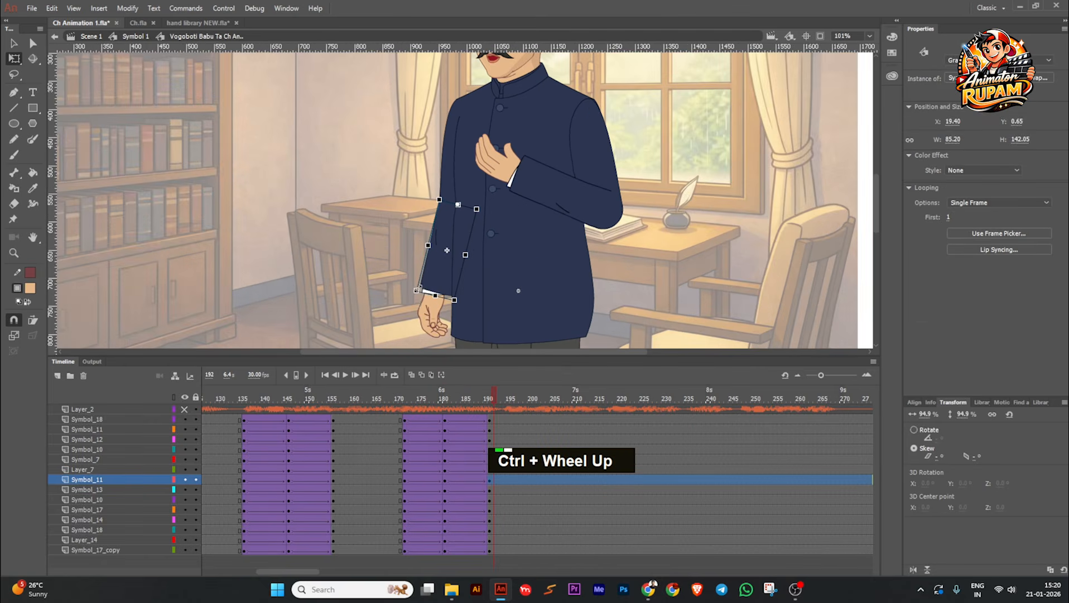
{"action": "left_click", "coordinate": [430, 305]}
{"action": "scroll", "coordinate": [429, 305], "scroll_direction": "down", "scroll_amount": 2}
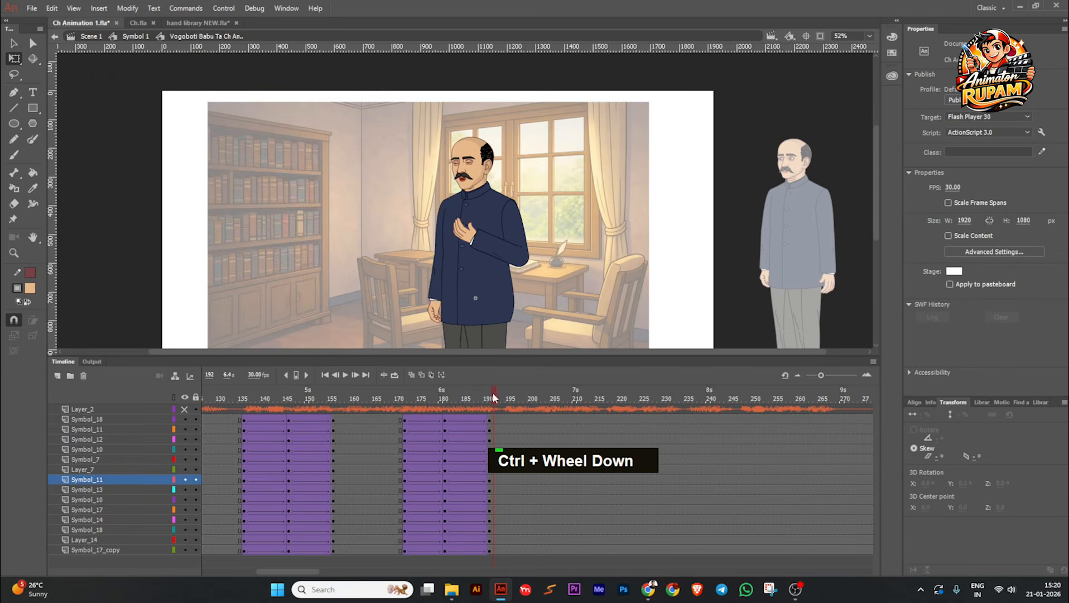
Step: Save the file and play the animation from frame 135 to check both gestures with the adjusted arm
{"action": "left_click_drag", "start_coordinate": [492, 393], "coordinate": [399, 402]}
{"action": "key", "text": "ctrl+s"}
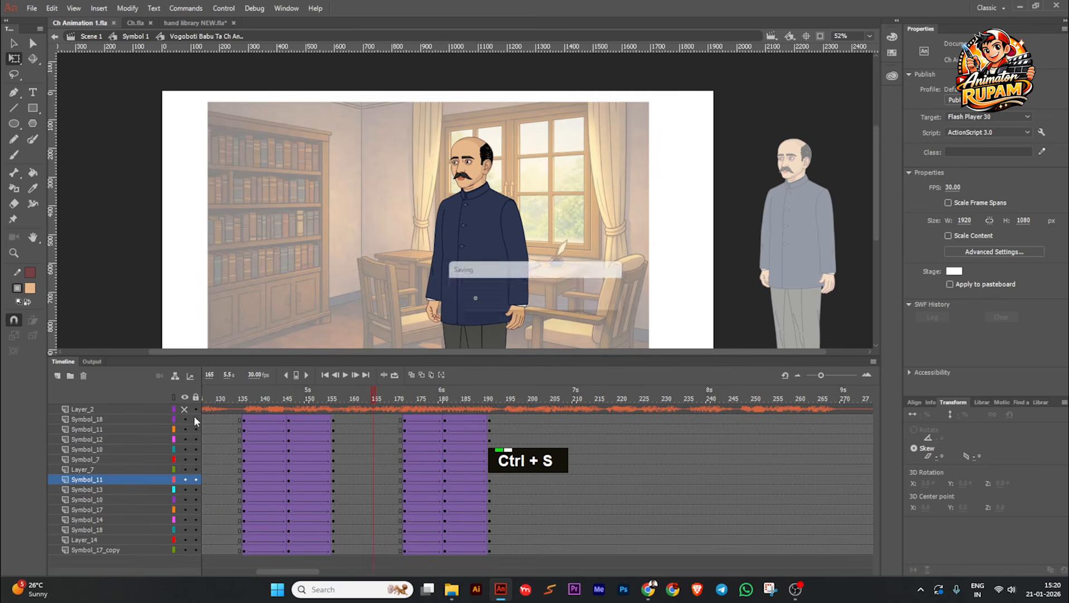
{"action": "left_click_drag", "start_coordinate": [301, 401], "coordinate": [241, 409]}
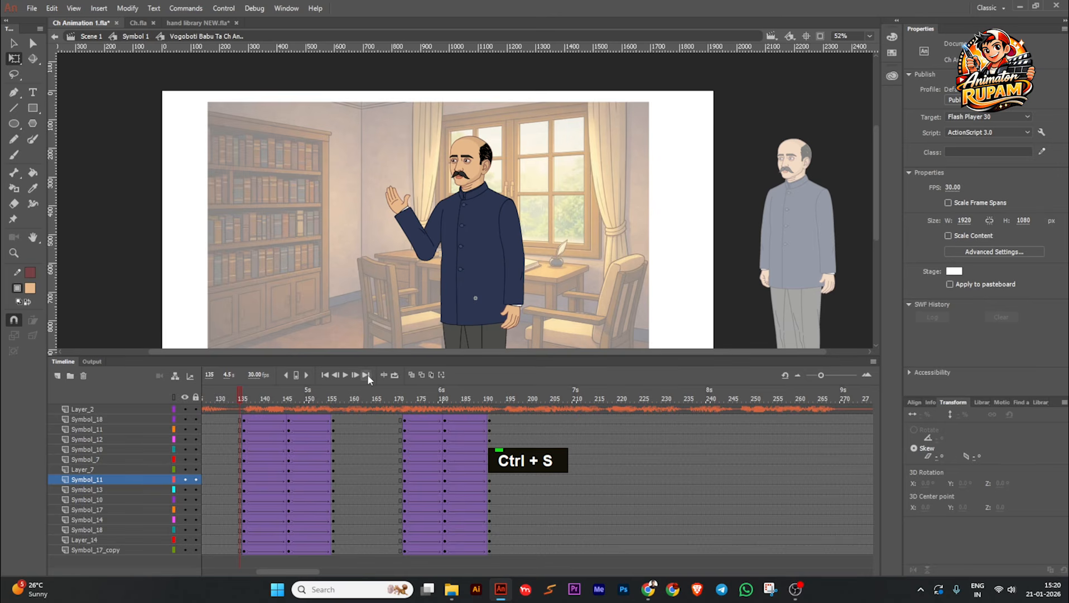
{"action": "double_click", "coordinate": [349, 375]}
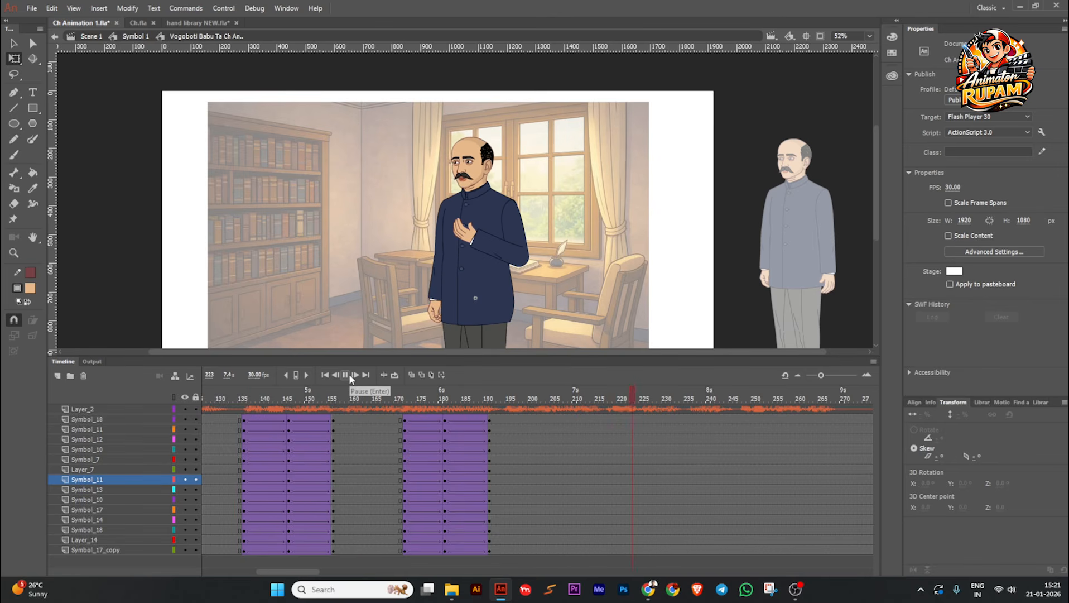
Step: Stretch the gesture on all character layers by moving its first keyframes to frame 170 and its last ones to frame 195
{"action": "left_click_drag", "start_coordinate": [468, 419], "coordinate": [491, 550]}
{"action": "left_click_drag", "start_coordinate": [491, 512], "coordinate": [500, 510]}
{"action": "left_click_drag", "start_coordinate": [407, 427], "coordinate": [404, 454]}
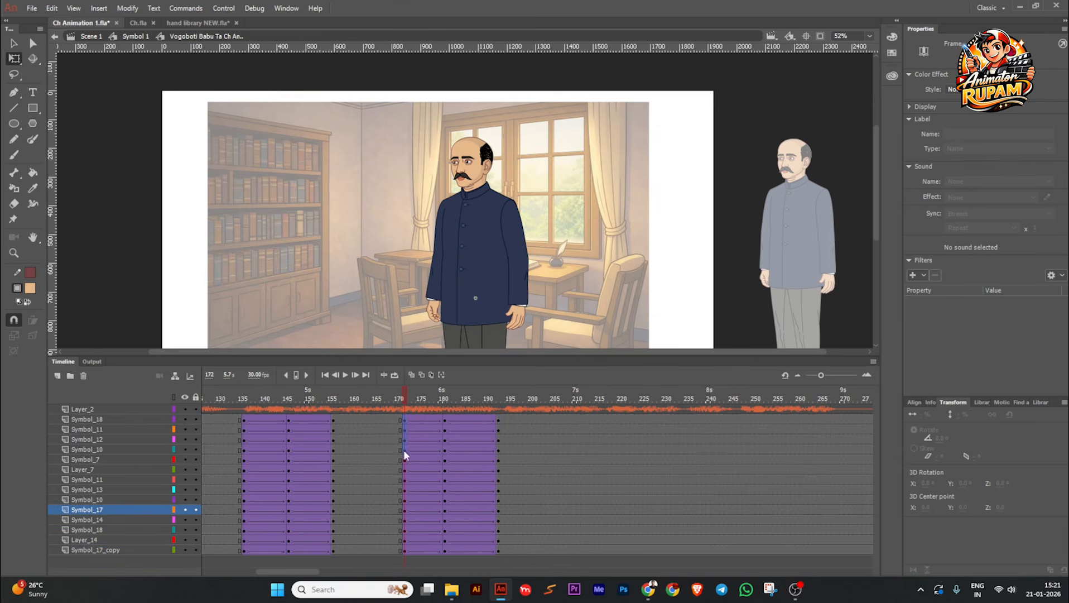
{"action": "left_click_drag", "start_coordinate": [406, 545], "coordinate": [396, 520]}
{"action": "left_click_drag", "start_coordinate": [498, 421], "coordinate": [497, 460]}
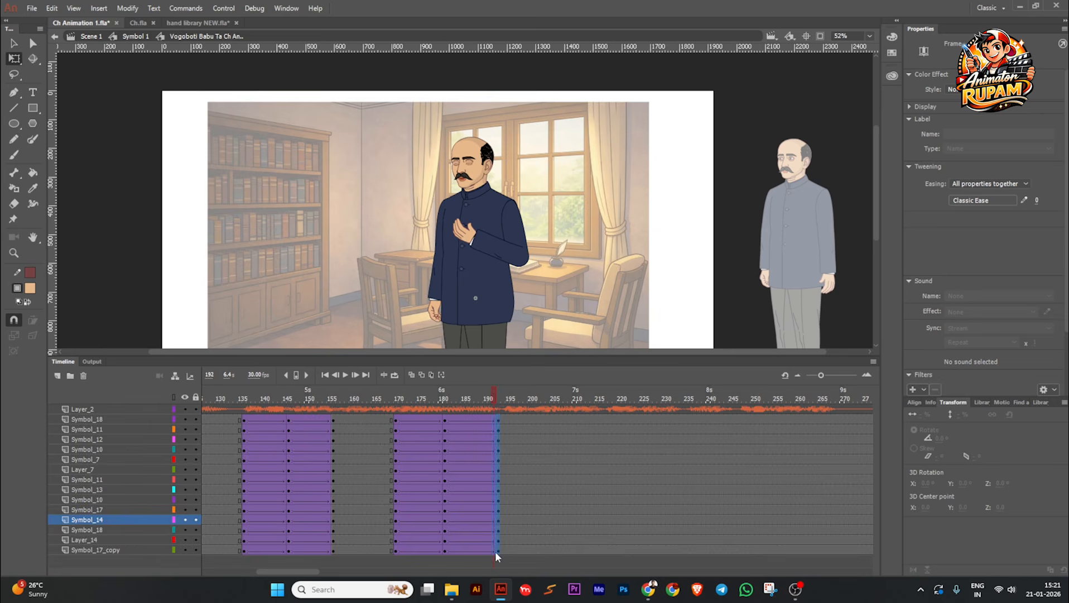
{"action": "left_click_drag", "start_coordinate": [495, 551], "coordinate": [509, 438]}
Step: Check the easing of the gesture's first tween, save the file and play back the lengthened gesture
{"action": "left_click_drag", "start_coordinate": [506, 401], "coordinate": [418, 563]}
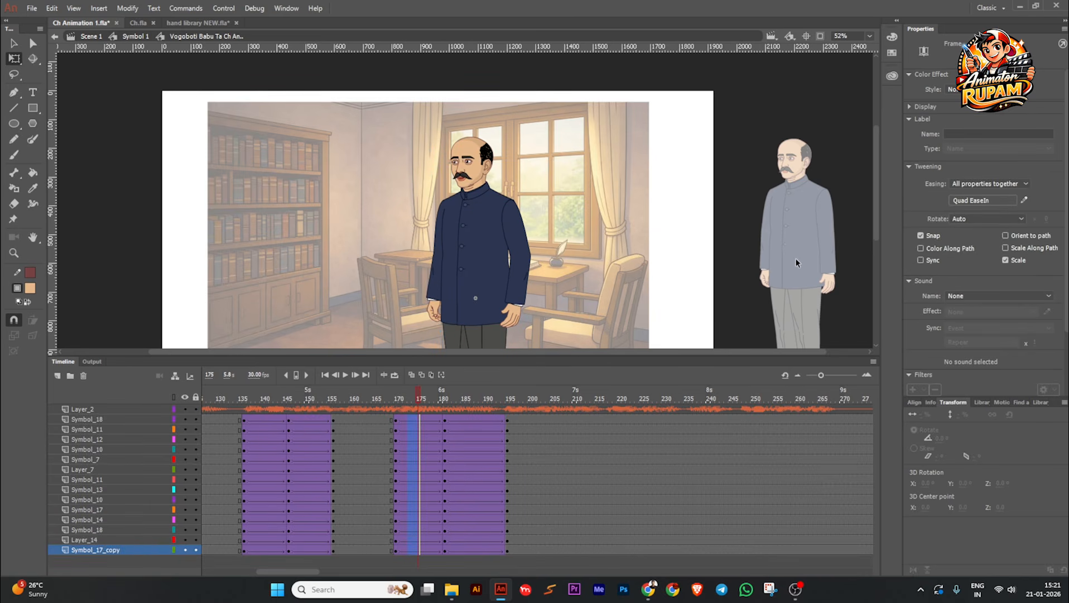
{"action": "left_click", "coordinate": [345, 375]}
{"action": "key", "text": "ctrl+s"}
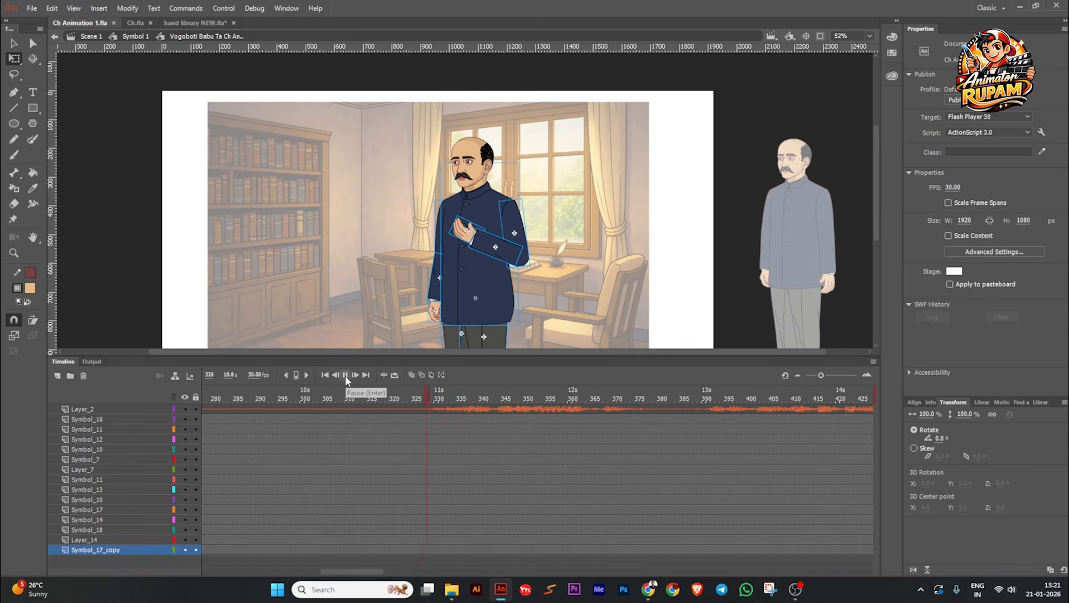
{"action": "left_click", "coordinate": [345, 375]}
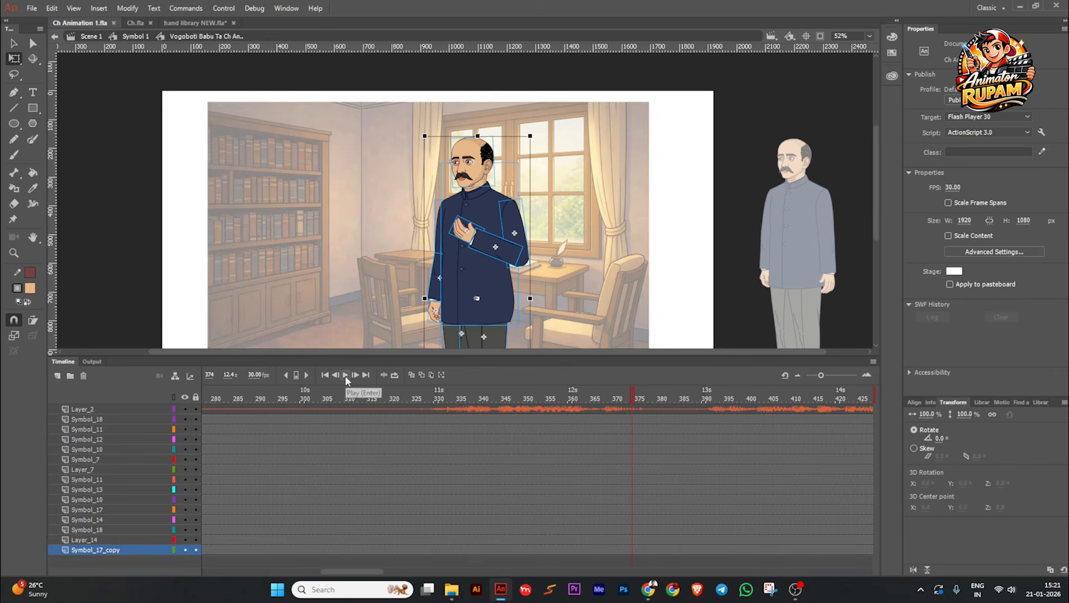
{"action": "left_click_drag", "start_coordinate": [632, 410], "coordinate": [156, 466]}
{"action": "left_click", "coordinate": [347, 375]}
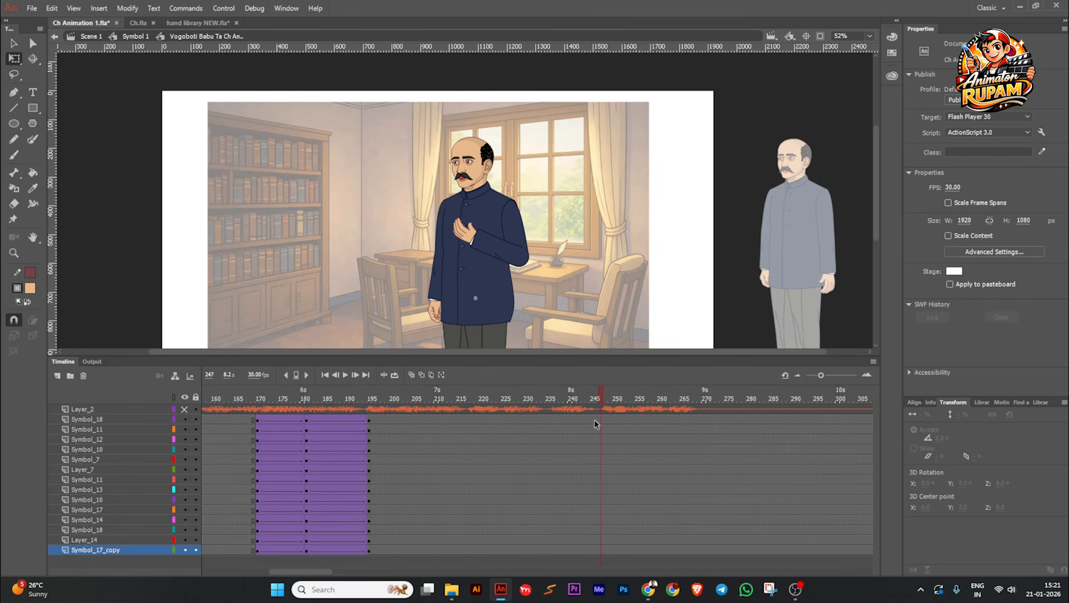
Step: Insert keyframes on all character layers at frame 242 and review the timeline up to about frame 258
{"action": "left_click_drag", "start_coordinate": [580, 419], "coordinate": [577, 552]}
{"action": "key", "text": "F6"}
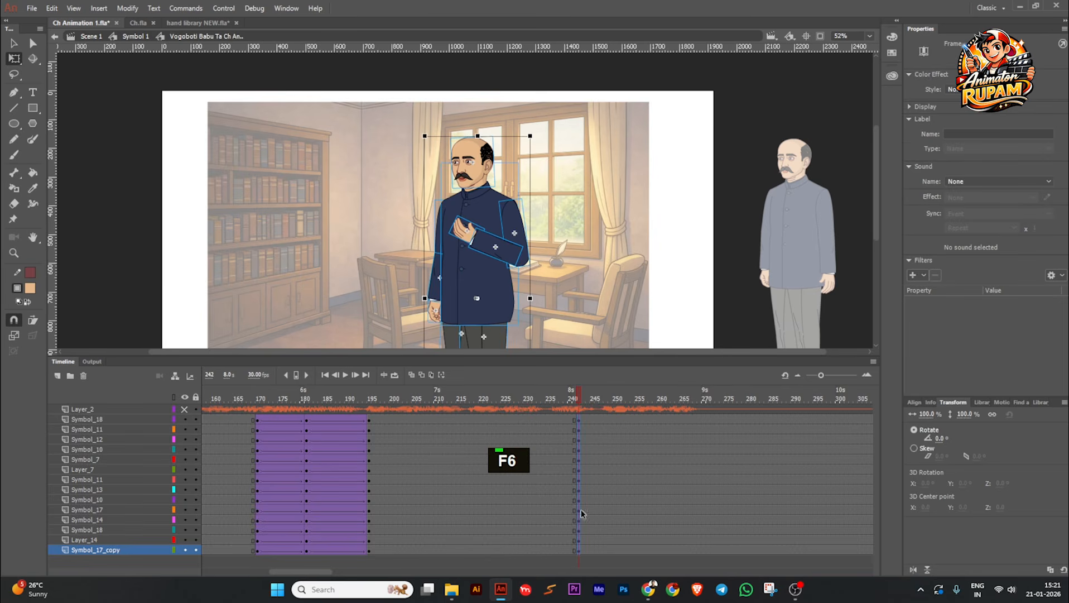
{"action": "left_click_drag", "start_coordinate": [397, 399], "coordinate": [162, 525]}
{"action": "left_click_drag", "start_coordinate": [232, 523], "coordinate": [683, 461]}
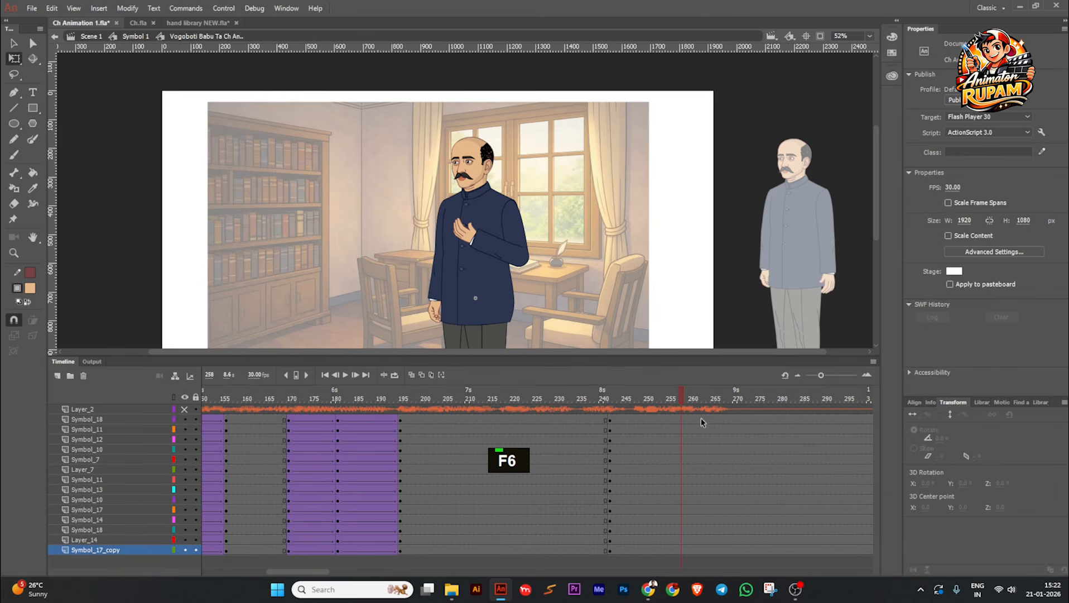
Step: Insert keyframes on all character layers at frame 262, create classic tweens from frame 242, and check the span
{"action": "key", "text": "F6"}
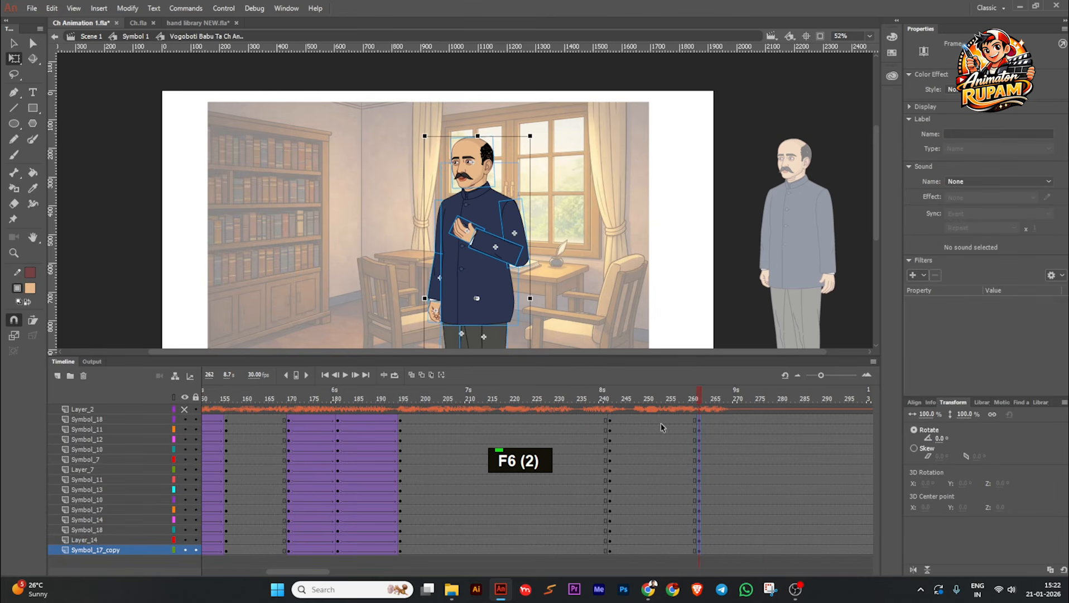
{"action": "left_click", "coordinate": [659, 537]}
{"action": "left_click_drag", "start_coordinate": [658, 538], "coordinate": [659, 549]}
{"action": "key", "text": "grave"}
{"action": "left_click_drag", "start_coordinate": [625, 399], "coordinate": [695, 405]}
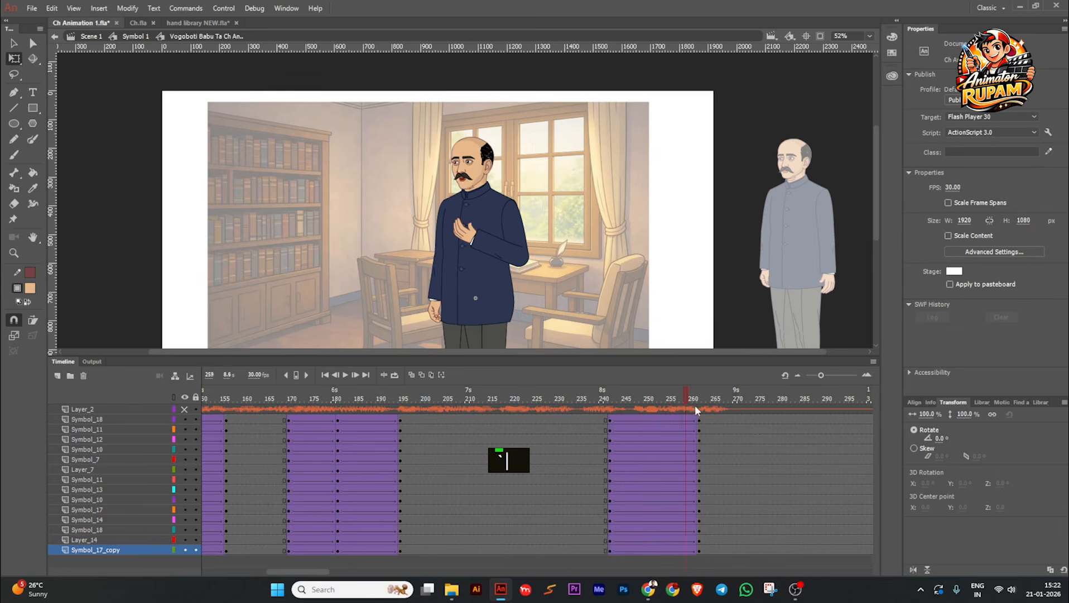
Step: At frame 262, lower the raised arm to the character's side and rotate its upper arm to about -7.1°
{"action": "left_click", "coordinate": [489, 242]}
{"action": "left_click_drag", "start_coordinate": [466, 252], "coordinate": [511, 314]}
{"action": "key", "text": "ctrl"}
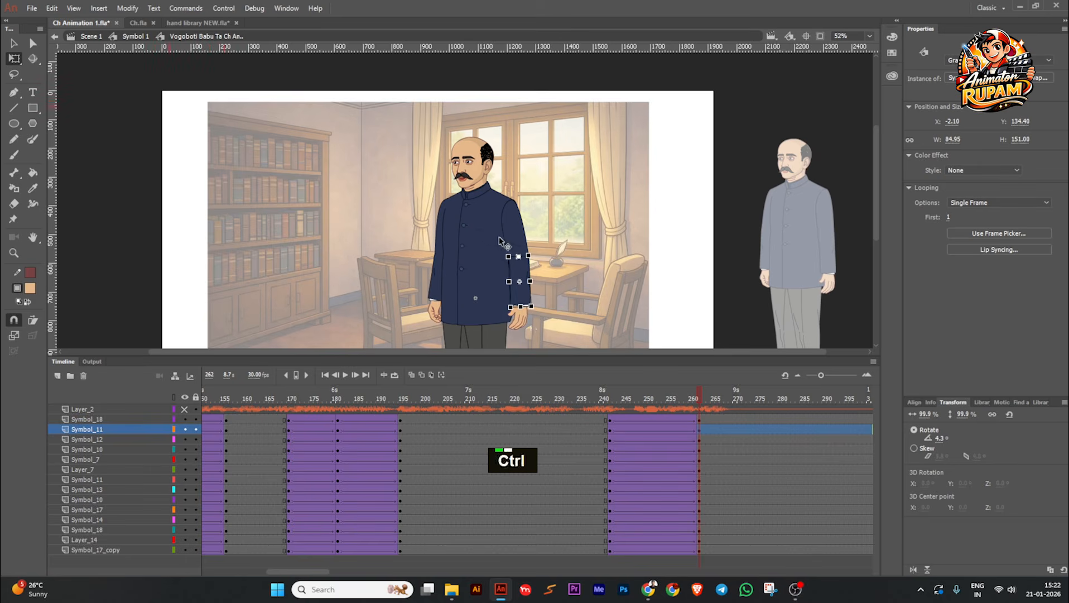
{"action": "scroll", "coordinate": [499, 241], "scroll_direction": "up", "scroll_amount": 1}
{"action": "left_click", "coordinate": [514, 244]}
{"action": "scroll", "coordinate": [539, 274], "scroll_direction": "up", "scroll_amount": 3}
{"action": "left_click_drag", "start_coordinate": [539, 274], "coordinate": [532, 278]}
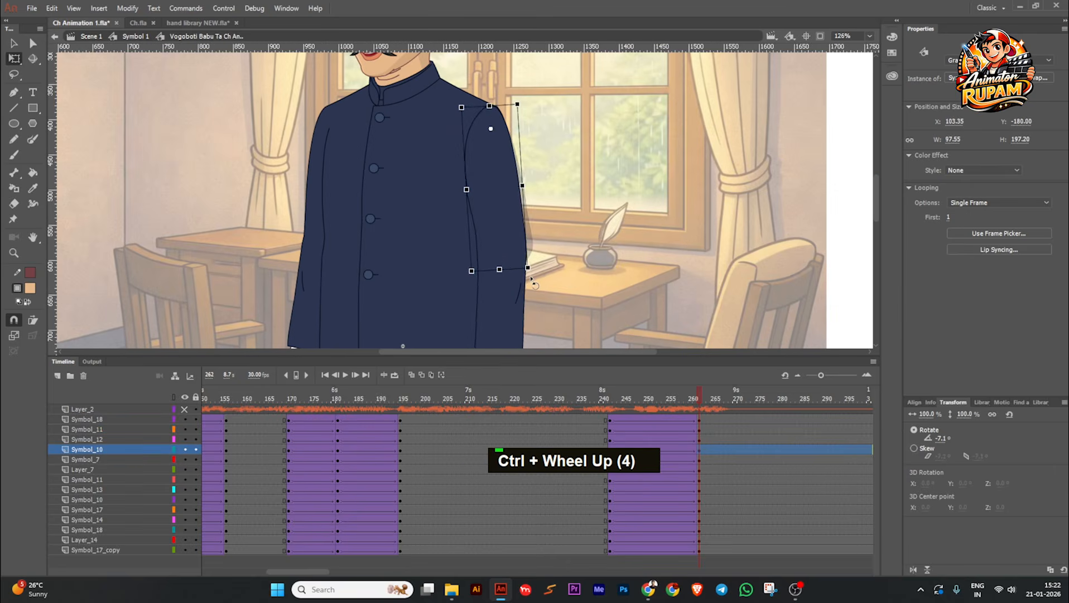
{"action": "left_click", "coordinate": [538, 257]}
Step: Rotate the other upper arm slightly outward from the body at frame 262
{"action": "scroll", "coordinate": [537, 256], "scroll_direction": "down", "scroll_amount": 2}
{"action": "scroll", "coordinate": [386, 232], "scroll_direction": "up", "scroll_amount": 2}
{"action": "left_click", "coordinate": [398, 244]}
{"action": "scroll", "coordinate": [401, 247], "scroll_direction": "up", "scroll_amount": 2}
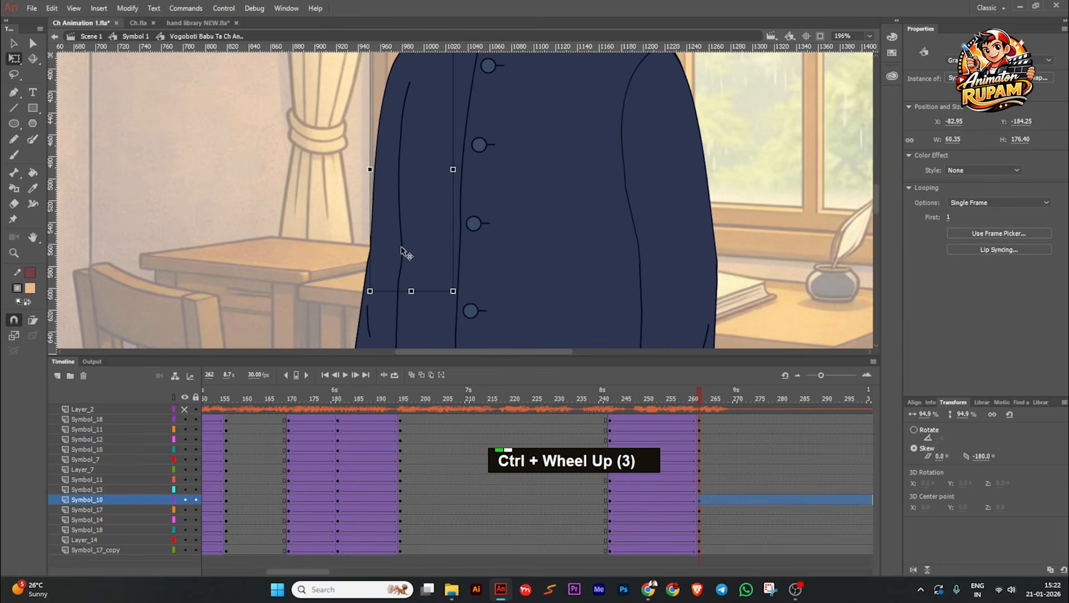
{"action": "left_click_drag", "start_coordinate": [447, 301], "coordinate": [447, 302]}
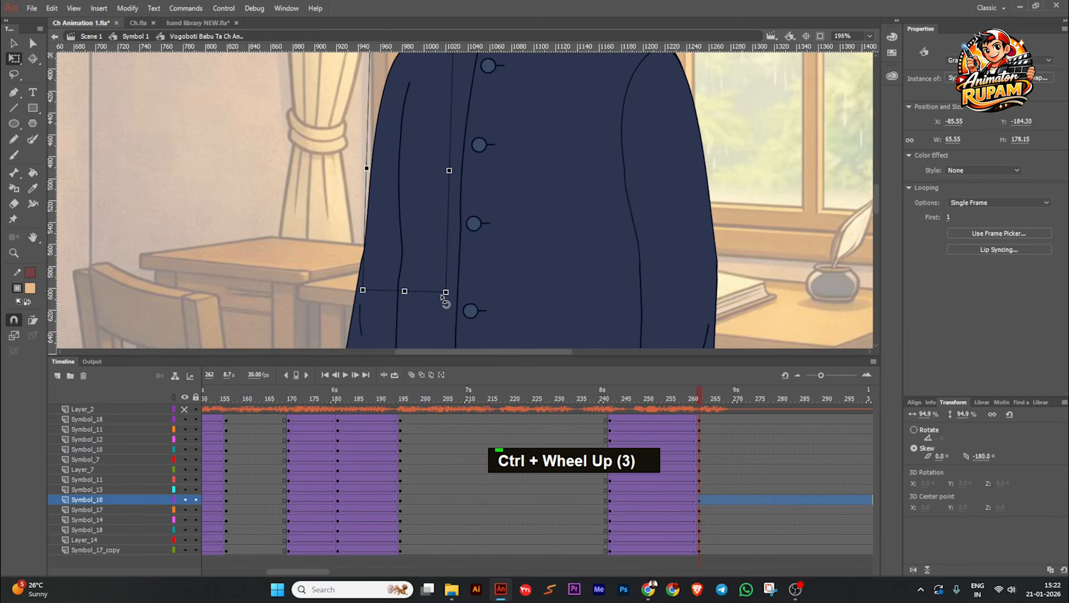
{"action": "scroll", "coordinate": [331, 216], "scroll_direction": "down", "scroll_amount": 2}
{"action": "left_click", "coordinate": [378, 219]}
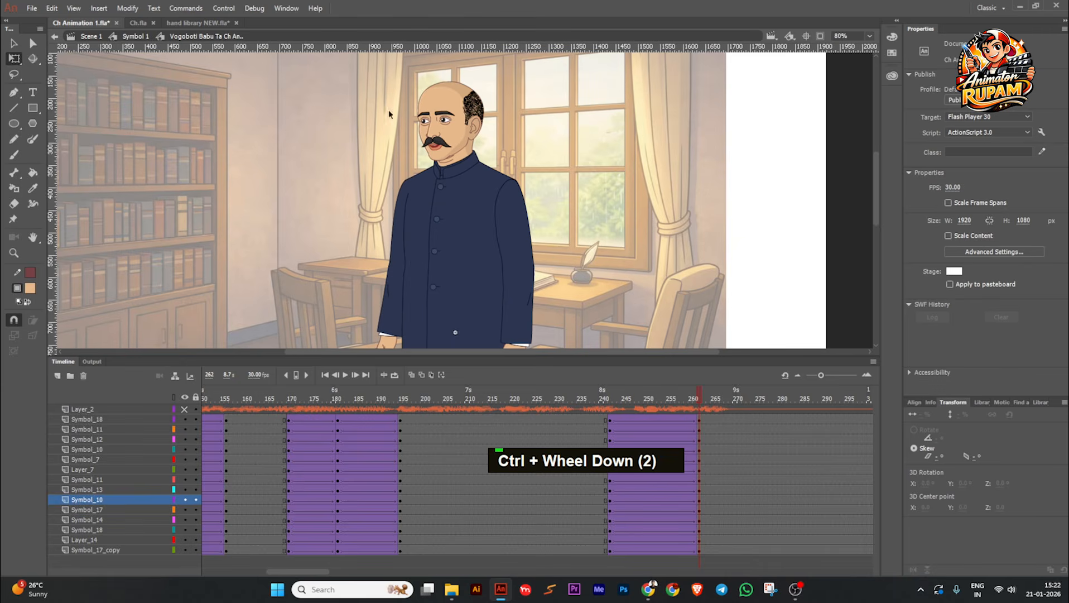
Step: Tilt the torso, arms and head together slightly toward the bookcase at frame 262, and turn the head to about -0.7°
{"action": "left_click", "coordinate": [459, 273]}
{"action": "scroll", "coordinate": [458, 273], "scroll_direction": "down", "scroll_amount": 1}
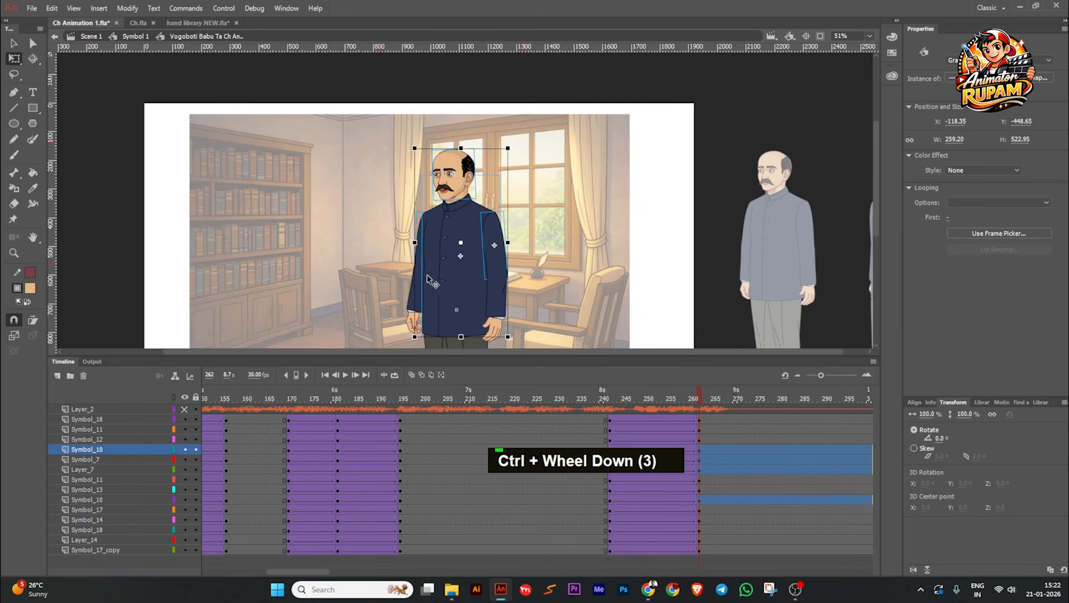
{"action": "left_click", "coordinate": [417, 279], "text": "shift"}
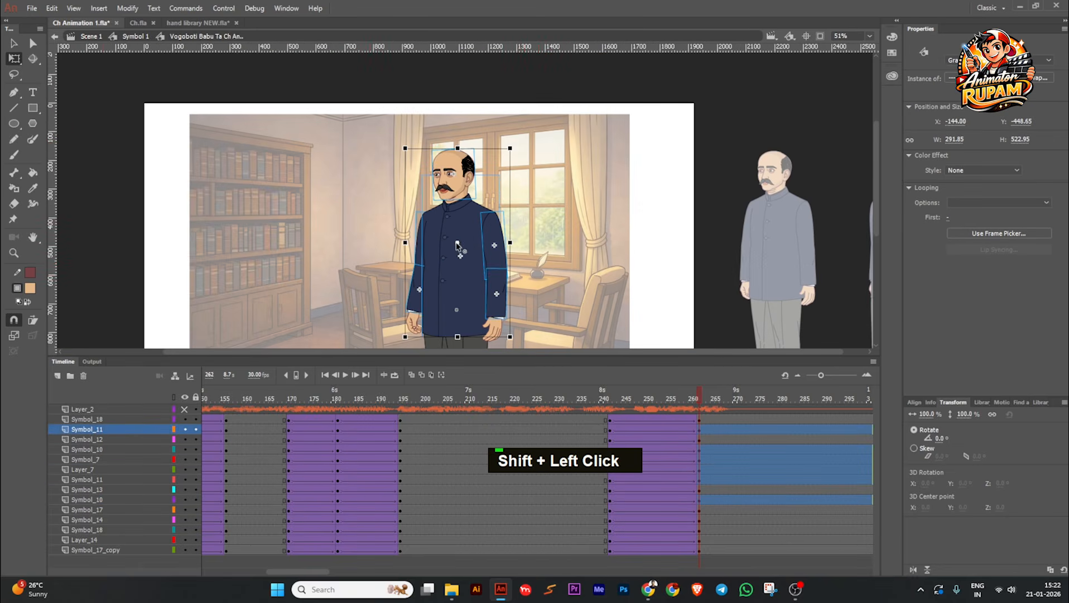
{"action": "scroll", "coordinate": [485, 151], "scroll_direction": "up", "scroll_amount": 5, "text": "ctrl"}
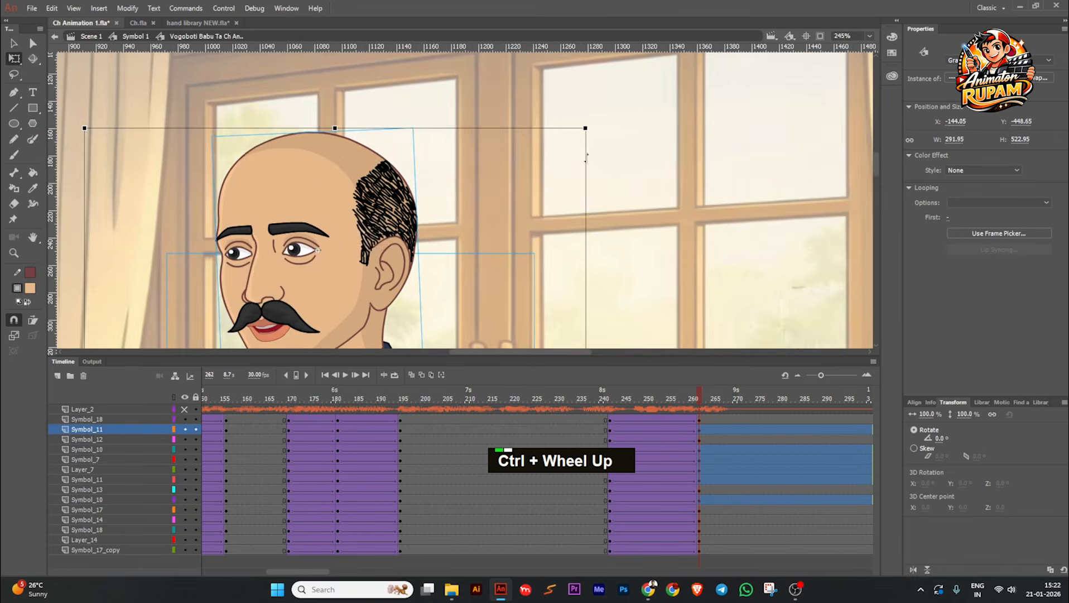
{"action": "left_click_drag", "start_coordinate": [594, 133], "coordinate": [588, 128]}
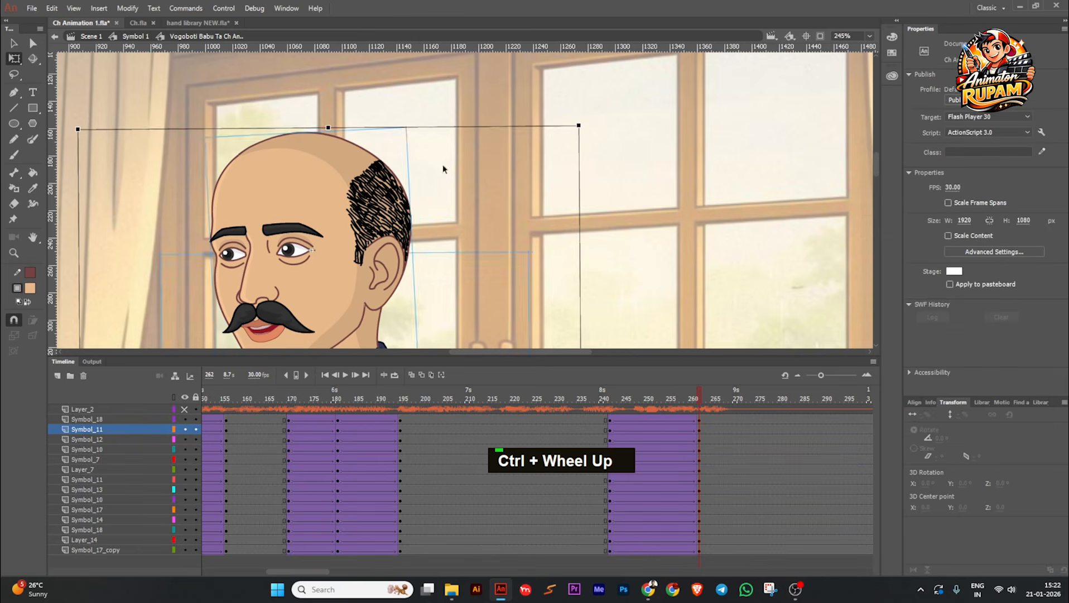
{"action": "double_click", "coordinate": [416, 169]}
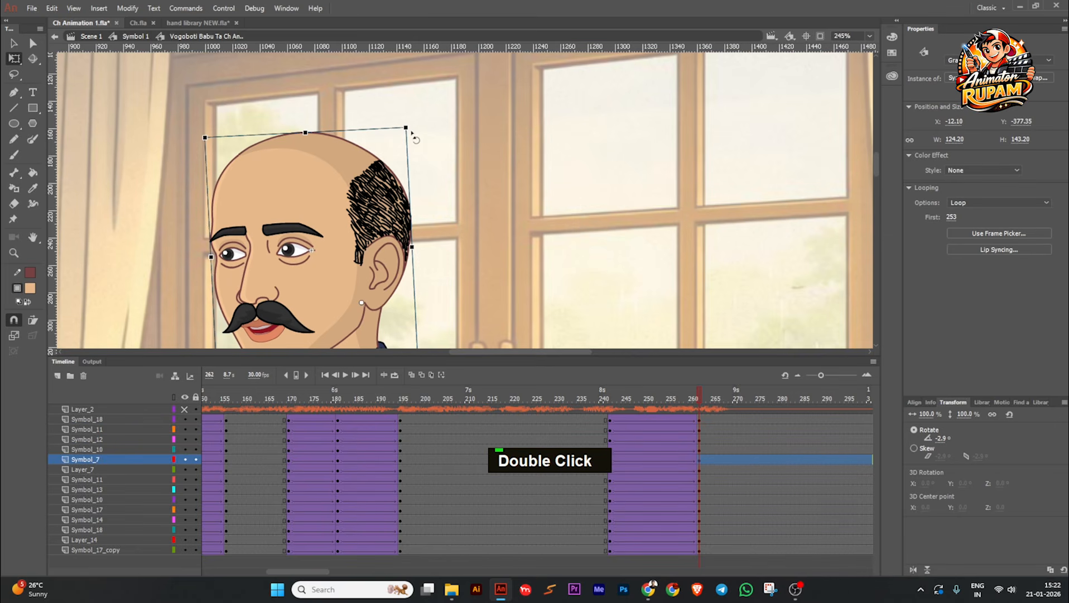
{"action": "left_click", "coordinate": [458, 154]}
{"action": "scroll", "coordinate": [471, 236], "scroll_direction": "down", "scroll_amount": 2, "text": "ctrl"}
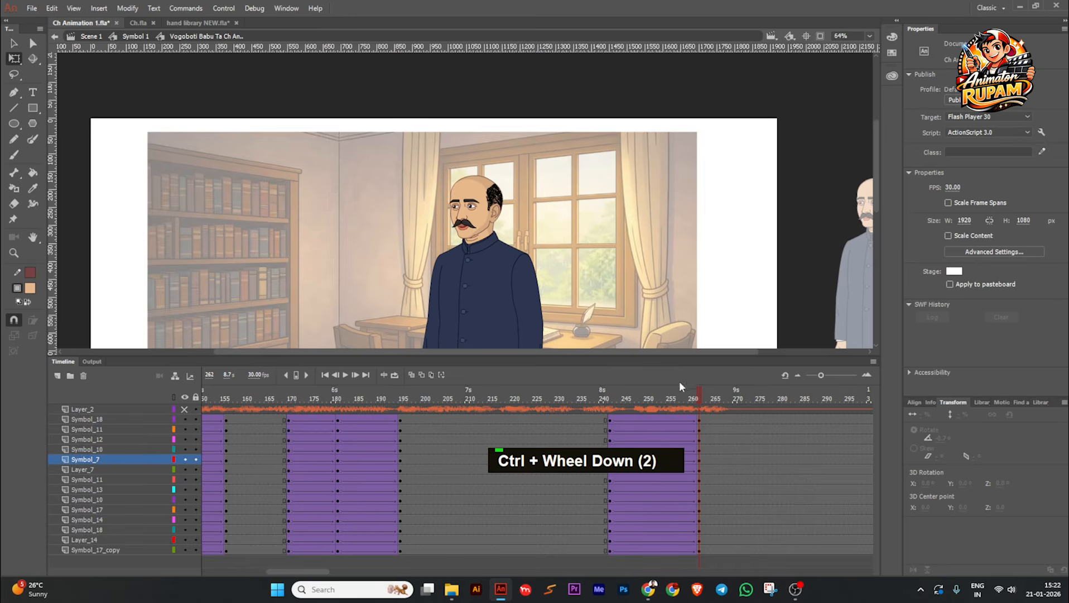
Step: Insert keyframes on all character layers midway through the new tween and place them at frame 252
{"action": "left_click_drag", "start_coordinate": [694, 396], "coordinate": [694, 443]}
{"action": "scroll", "coordinate": [570, 272], "scroll_direction": "down", "scroll_amount": 2}
{"action": "scroll", "coordinate": [537, 270], "scroll_direction": "up", "scroll_amount": 1}
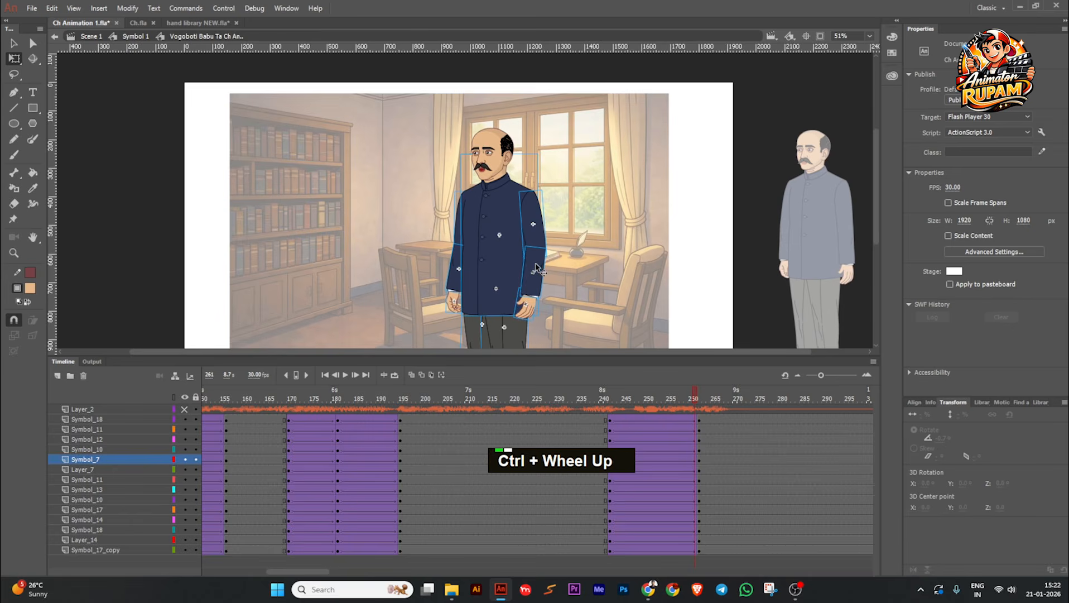
{"action": "left_click", "coordinate": [595, 420]}
{"action": "left_click_drag", "start_coordinate": [635, 421], "coordinate": [694, 417]}
{"action": "left_click", "coordinate": [650, 418]}
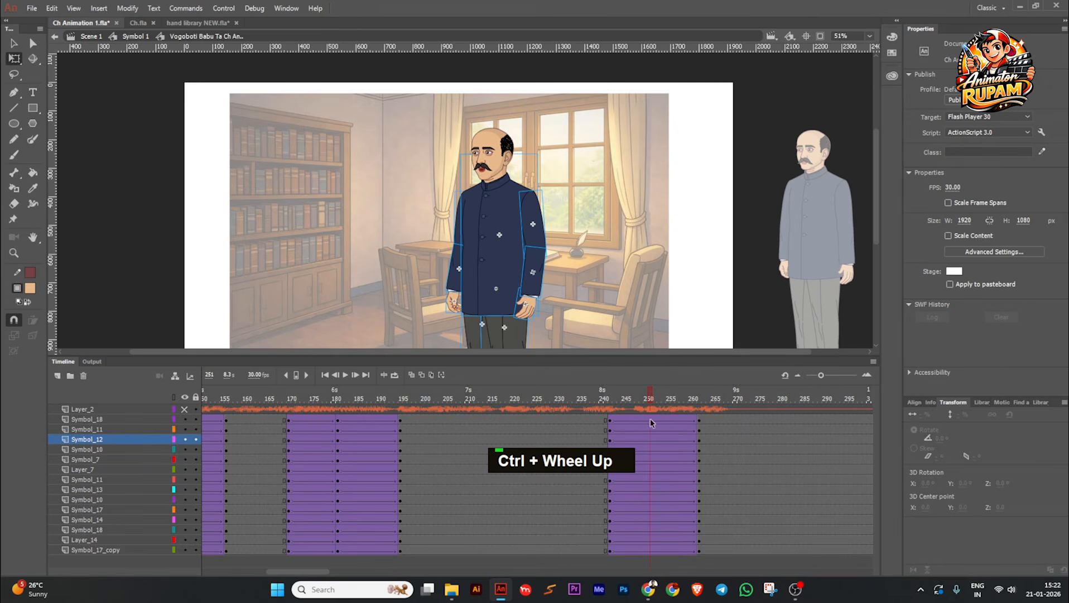
{"action": "left_click_drag", "start_coordinate": [649, 552], "coordinate": [649, 382]}
{"action": "key", "text": "F6"}
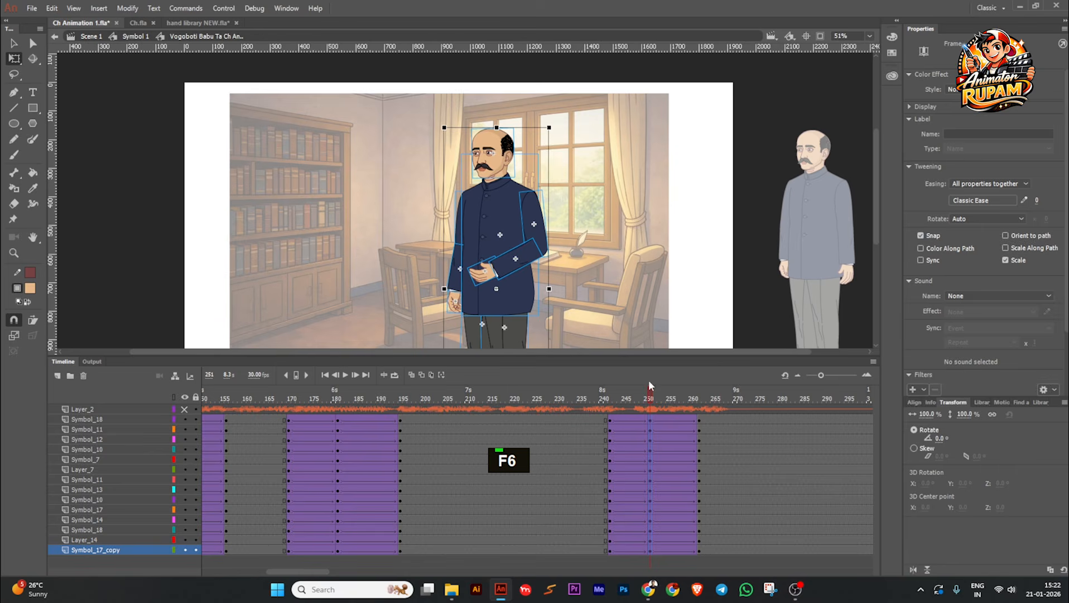
{"action": "left_click", "coordinate": [648, 254]}
{"action": "left_click_drag", "start_coordinate": [650, 512], "coordinate": [654, 541]}
Step: At frame 252, swing the bent arm outward with its upper arm at about -20.5° and rotate the hand to about 19.1°
{"action": "scroll", "coordinate": [604, 230], "scroll_direction": "up", "scroll_amount": 2}
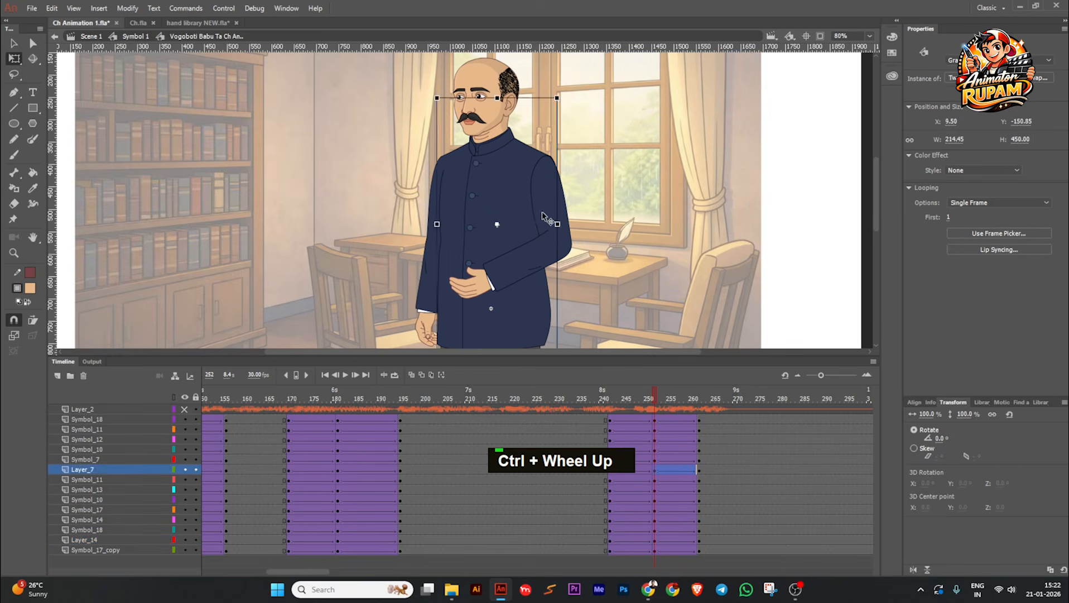
{"action": "double_click", "coordinate": [566, 253]}
{"action": "left_click_drag", "start_coordinate": [580, 268], "coordinate": [608, 268]}
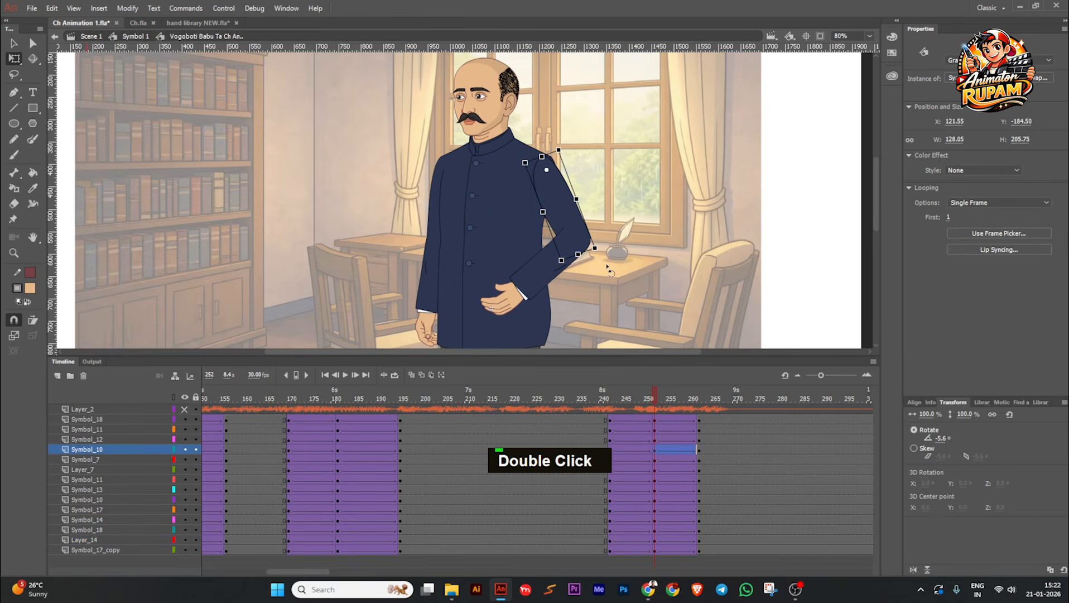
{"action": "left_click", "coordinate": [583, 297]}
{"action": "left_click", "coordinate": [536, 288]}
{"action": "left_click_drag", "start_coordinate": [521, 318], "coordinate": [476, 314]}
{"action": "left_click", "coordinate": [486, 309]}
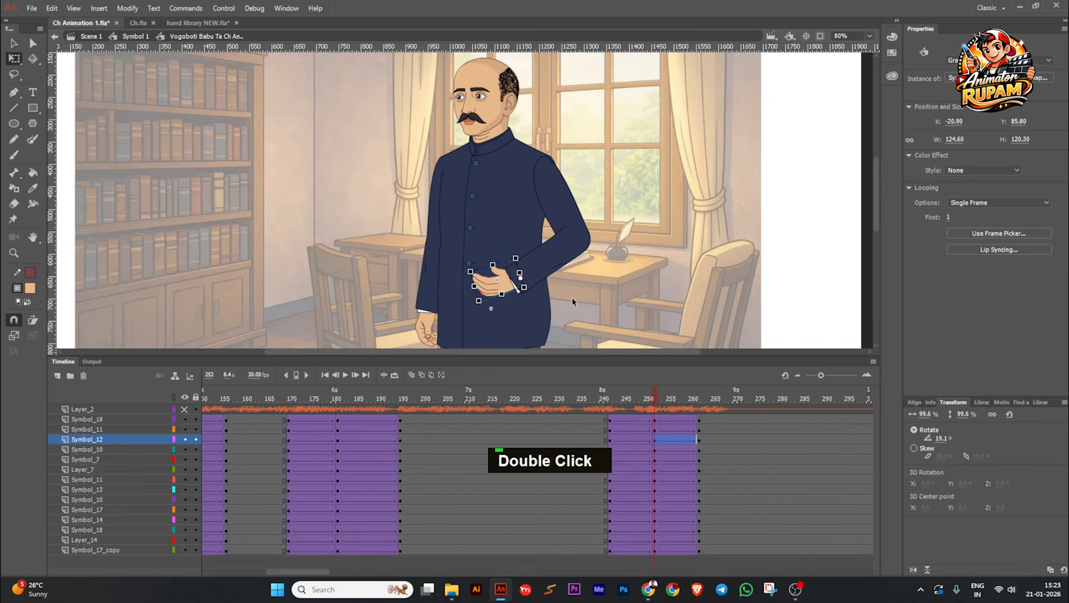
Step: Apply Quad Ease In to the tween between frames 242 and 252 on all character layers
{"action": "scroll", "coordinate": [572, 296], "scroll_direction": "down", "scroll_amount": 2}
{"action": "left_click_drag", "start_coordinate": [642, 400], "coordinate": [636, 551]}
{"action": "left_click", "coordinate": [982, 200]}
{"action": "left_click", "coordinate": [762, 243]}
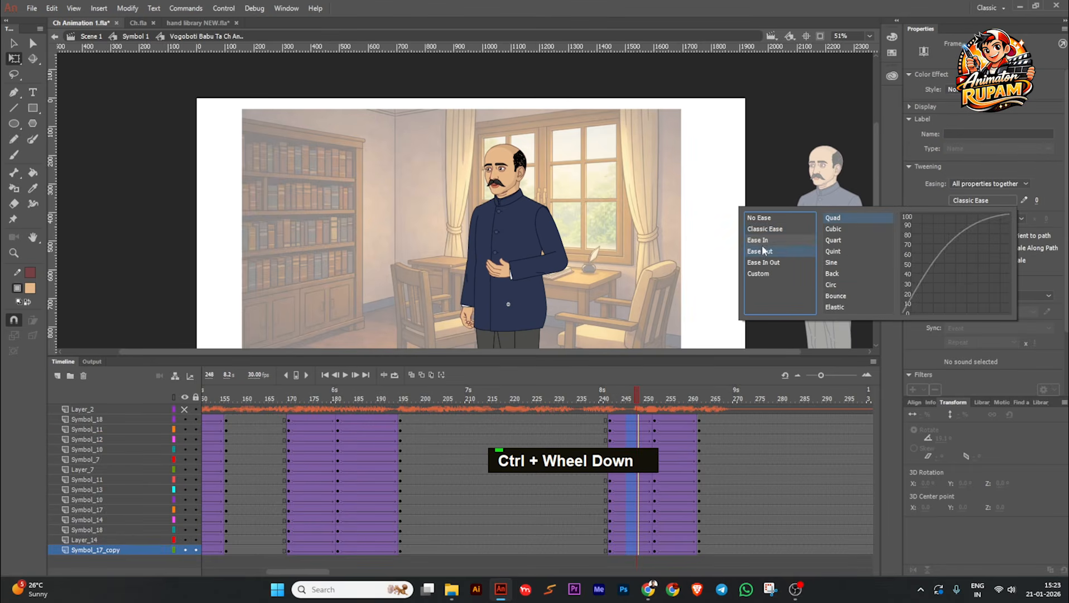
{"action": "double_click", "coordinate": [838, 216]}
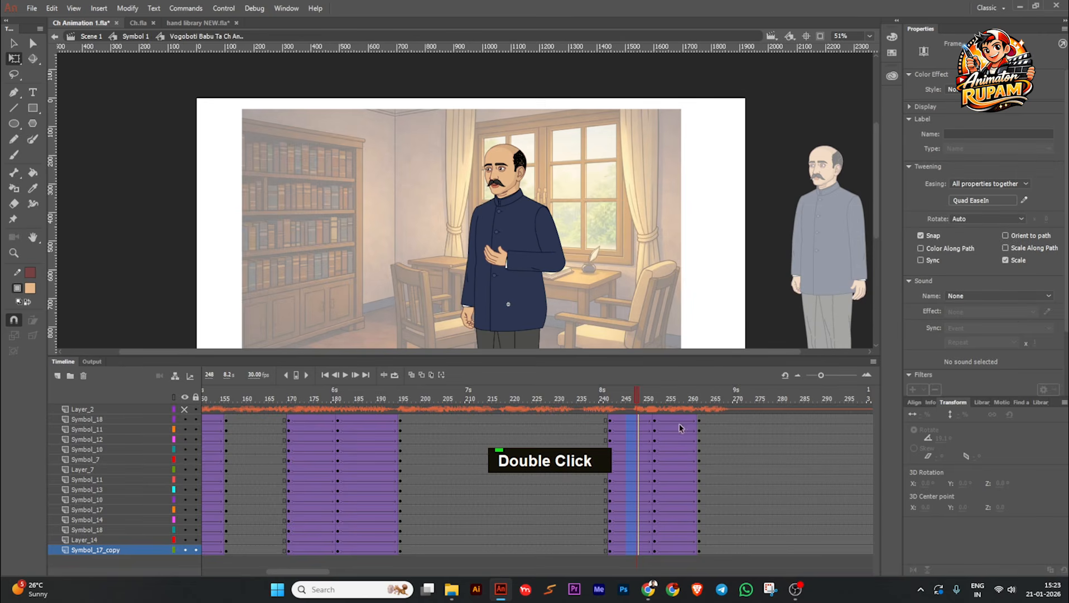
Step: Apply Quad Ease Out to the tween between frames 252 and 262 on all character layers
{"action": "left_click_drag", "start_coordinate": [668, 427], "coordinate": [683, 561]}
{"action": "left_click", "coordinate": [966, 201]}
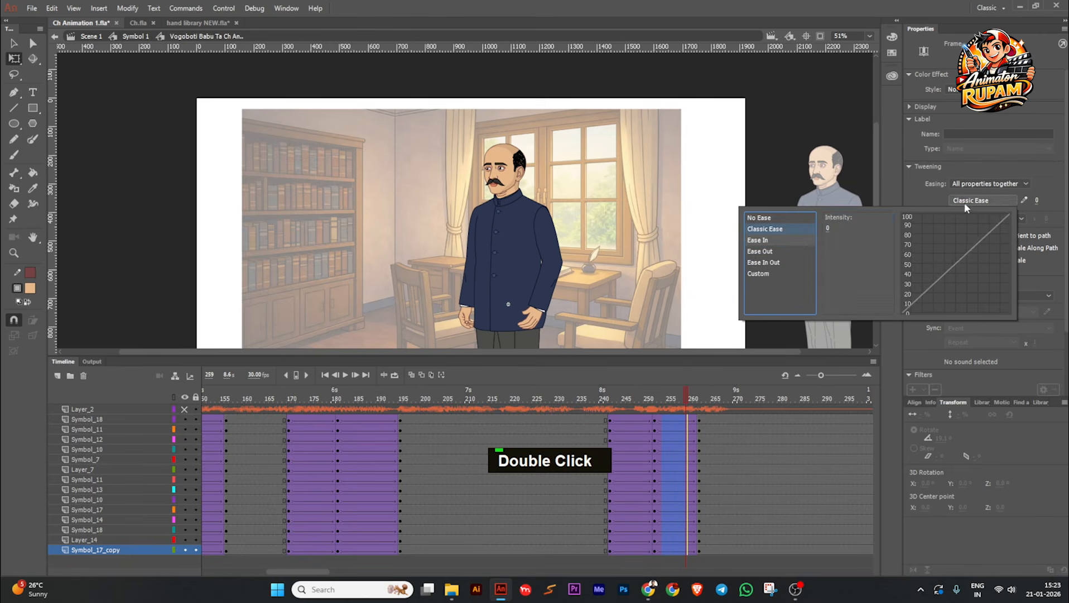
{"action": "left_click", "coordinate": [772, 252]}
{"action": "double_click", "coordinate": [838, 217]}
Step: Save the file with the eased gesture and return to the first frame
{"action": "scroll", "coordinate": [595, 219], "scroll_direction": "up", "scroll_amount": 2}
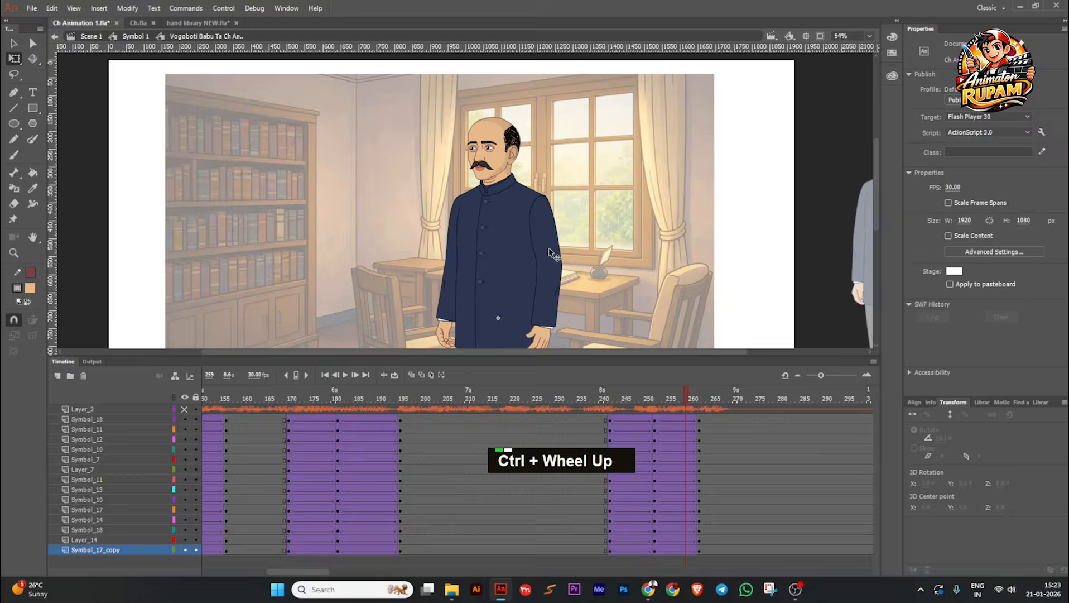
{"action": "key", "text": "ctrl+s"}
{"action": "left_click_drag", "start_coordinate": [683, 394], "coordinate": [521, 400]}
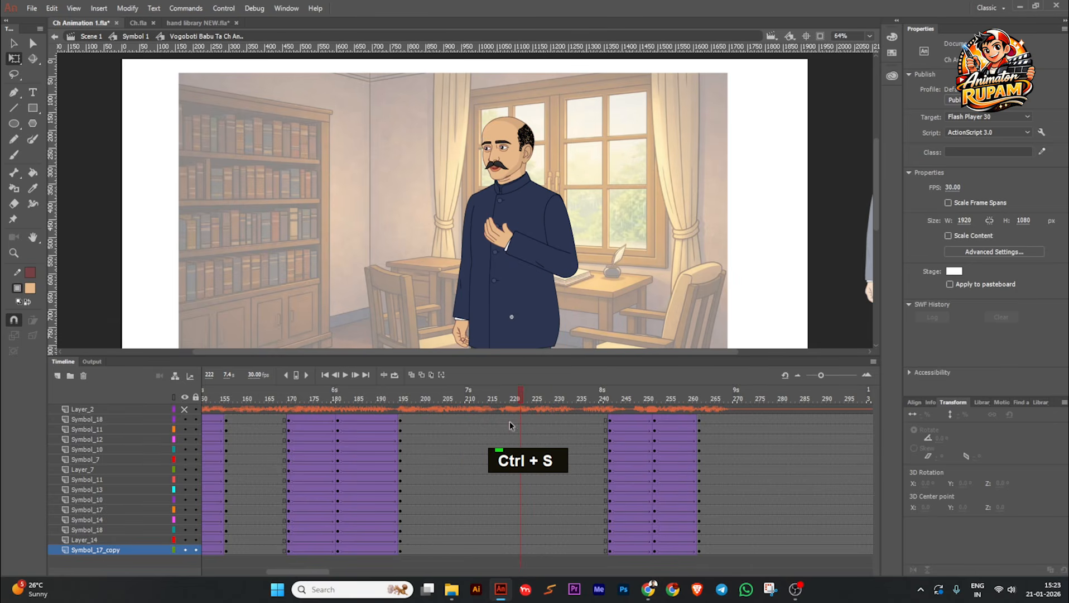
{"action": "key", "text": "ctrl+s"}
{"action": "left_click", "coordinate": [325, 375]}
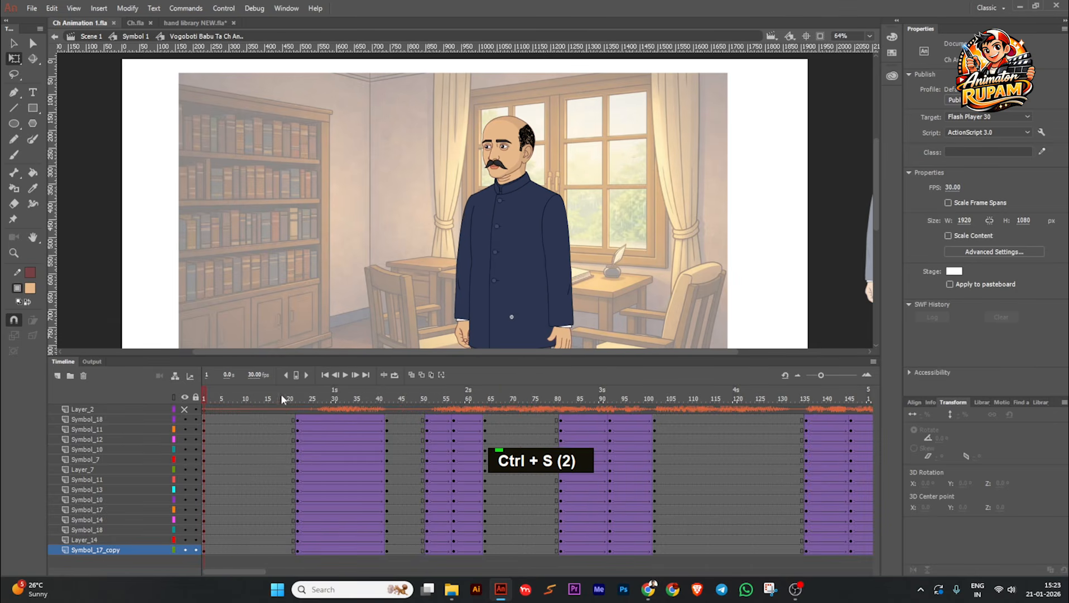
Step: Toggle the visibility of Layer_2, save the file and play the animation from the first frame
{"action": "left_click", "coordinate": [186, 408]}
{"action": "left_click_drag", "start_coordinate": [628, 279], "coordinate": [578, 263]}
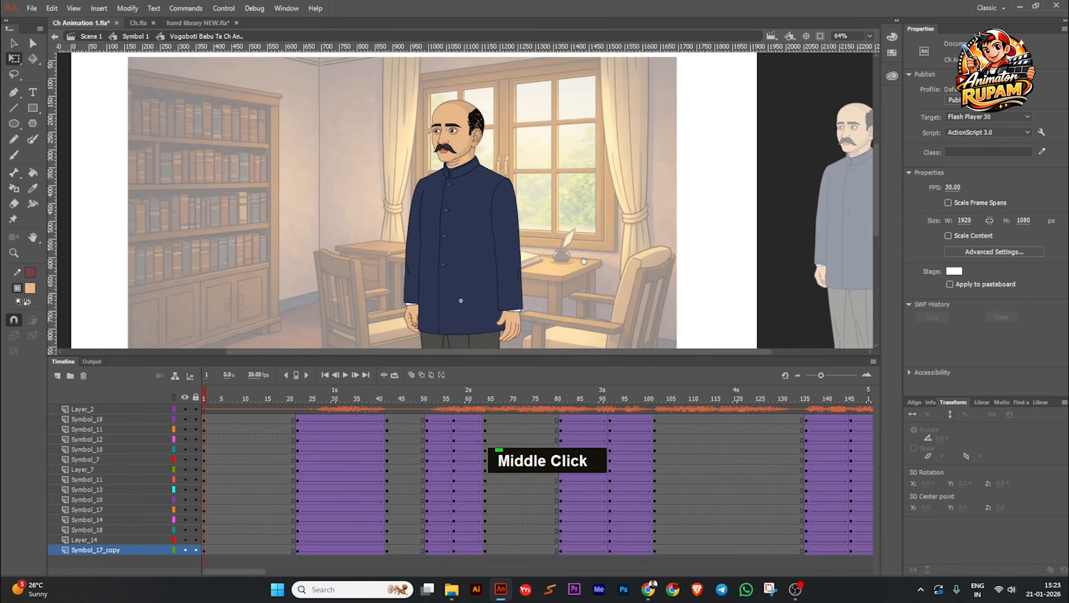
{"action": "key", "text": "ctrl+s"}
{"action": "scroll", "coordinate": [511, 196], "scroll_direction": "up", "scroll_amount": 1}
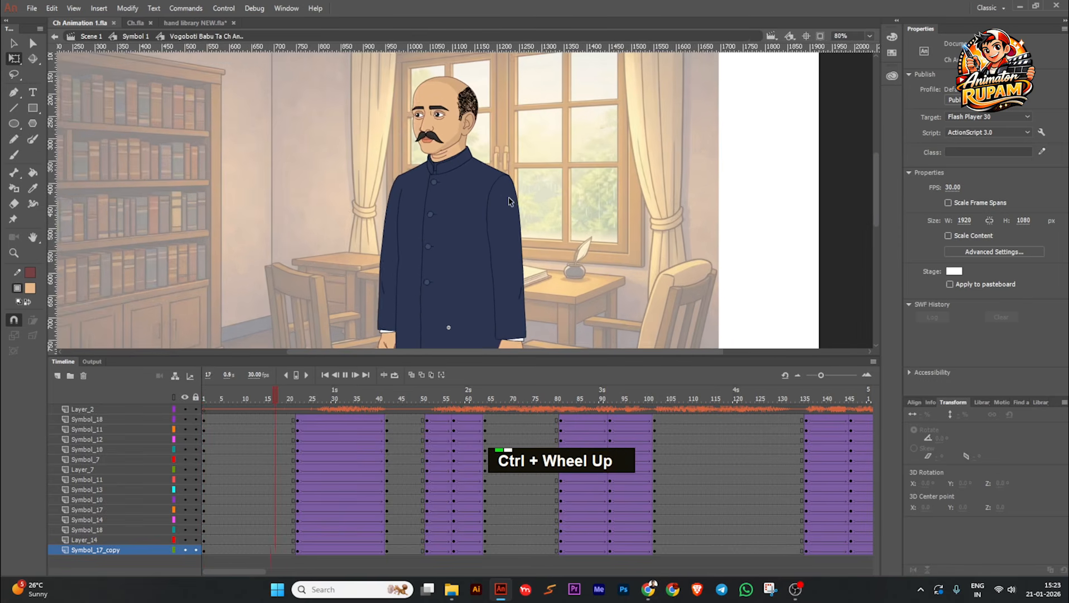
{"action": "left_click_drag", "start_coordinate": [512, 198], "coordinate": [524, 187]}
{"action": "scroll", "coordinate": [572, 207], "scroll_direction": "down", "scroll_amount": 1}
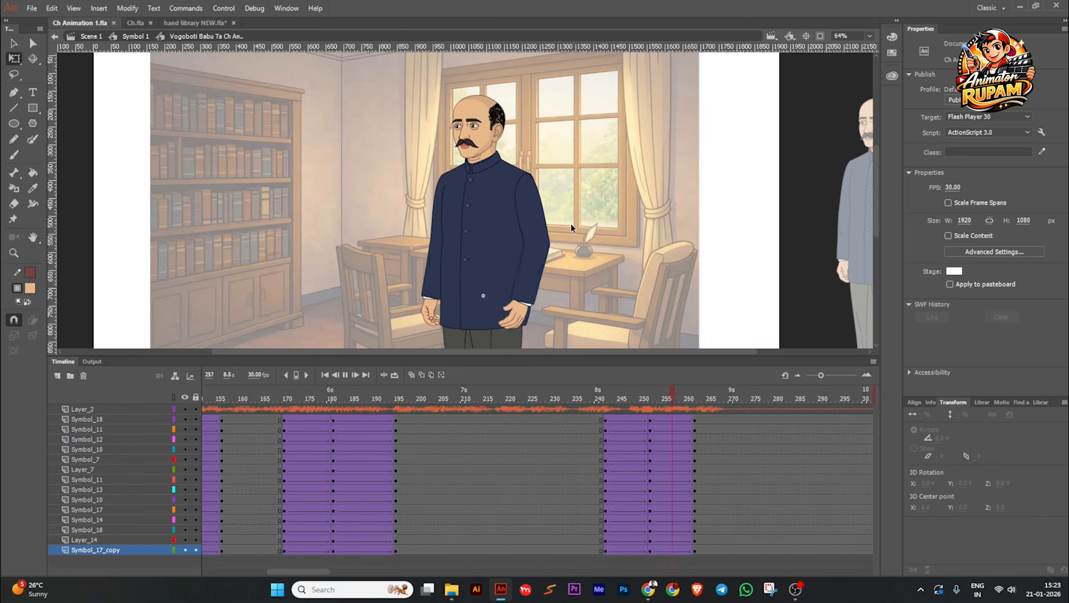
Step: Review the gesture from about frame 236 to 262 and inspect the mouth timeline inside the head symbol
{"action": "left_click", "coordinate": [577, 431]}
{"action": "left_click", "coordinate": [598, 395]}
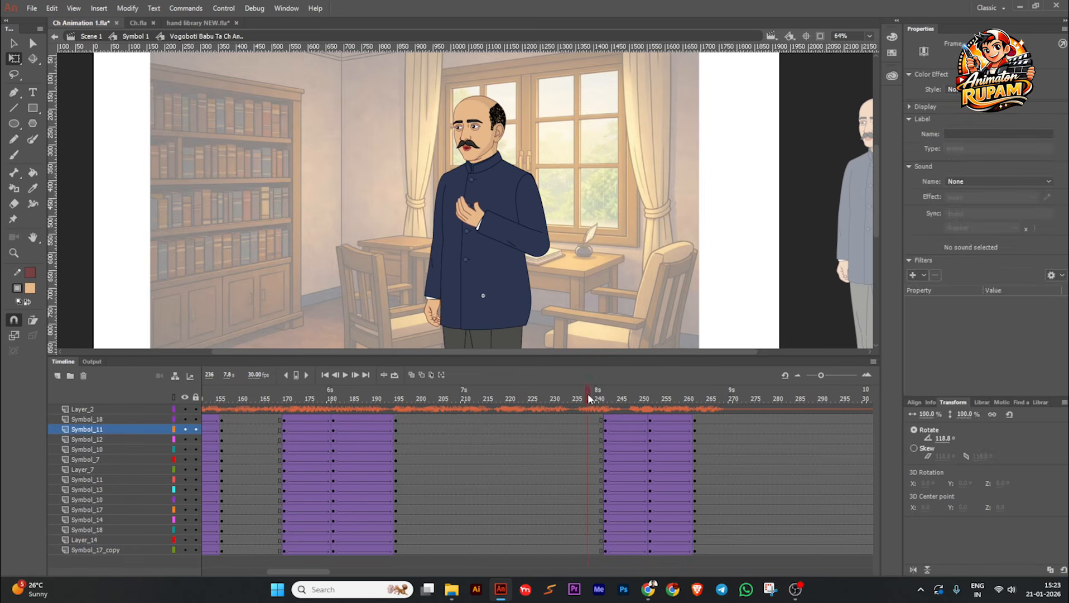
{"action": "left_click_drag", "start_coordinate": [619, 399], "coordinate": [693, 394]}
{"action": "scroll", "coordinate": [487, 127], "scroll_direction": "up", "scroll_amount": 2, "text": "ctrl"}
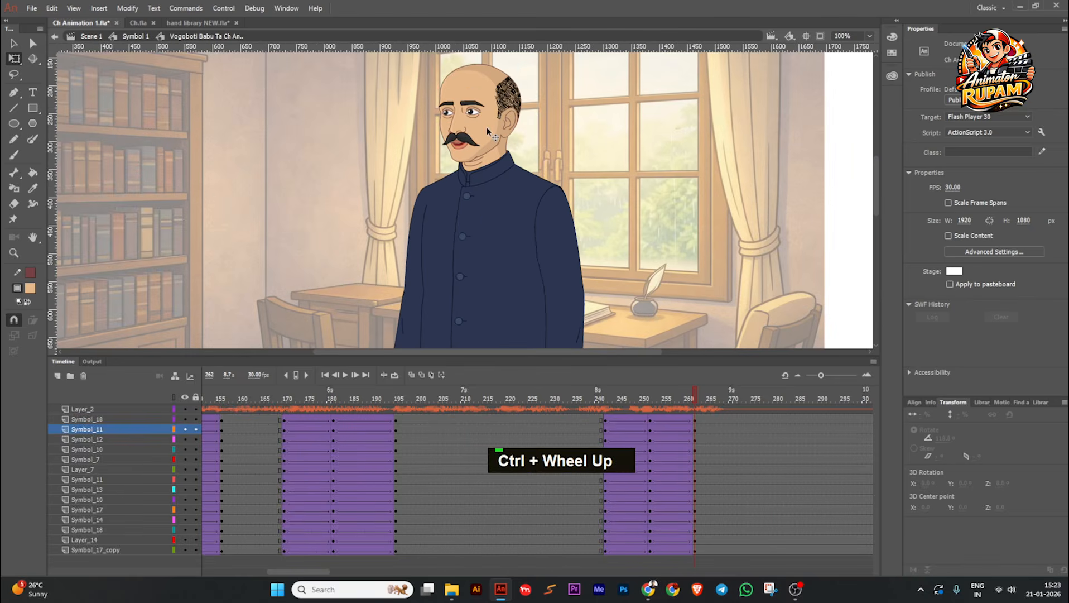
{"action": "double_click", "coordinate": [487, 127]}
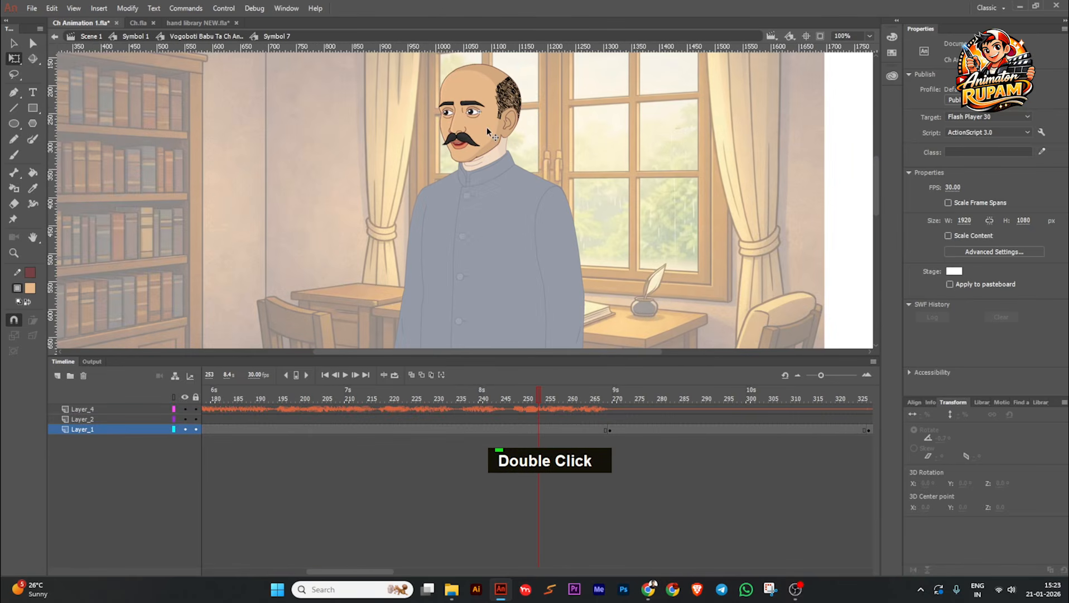
{"action": "double_click", "coordinate": [698, 252]}
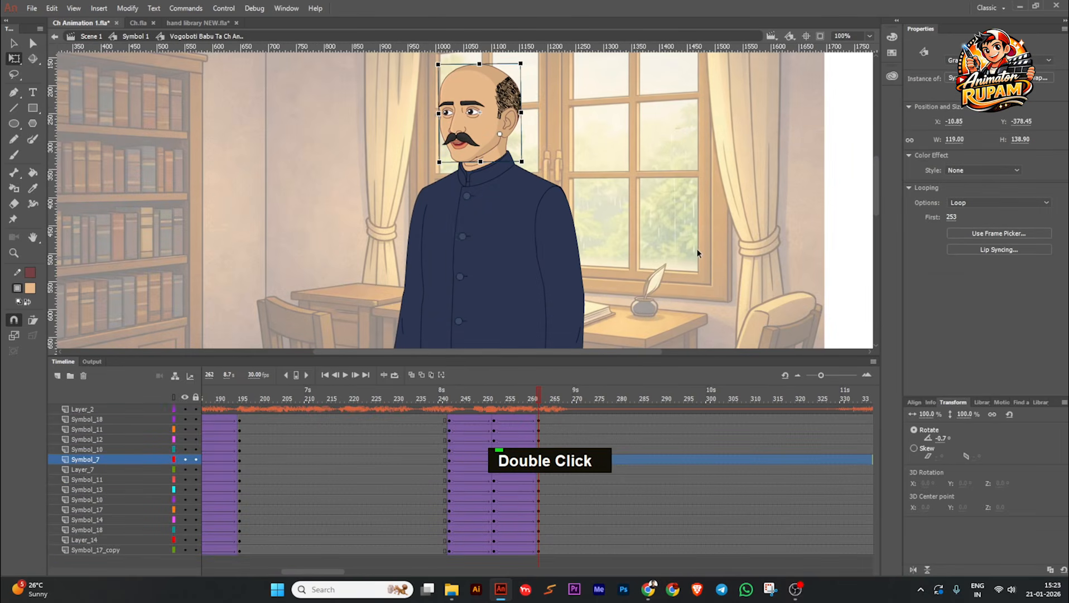
{"action": "double_click", "coordinate": [495, 155]}
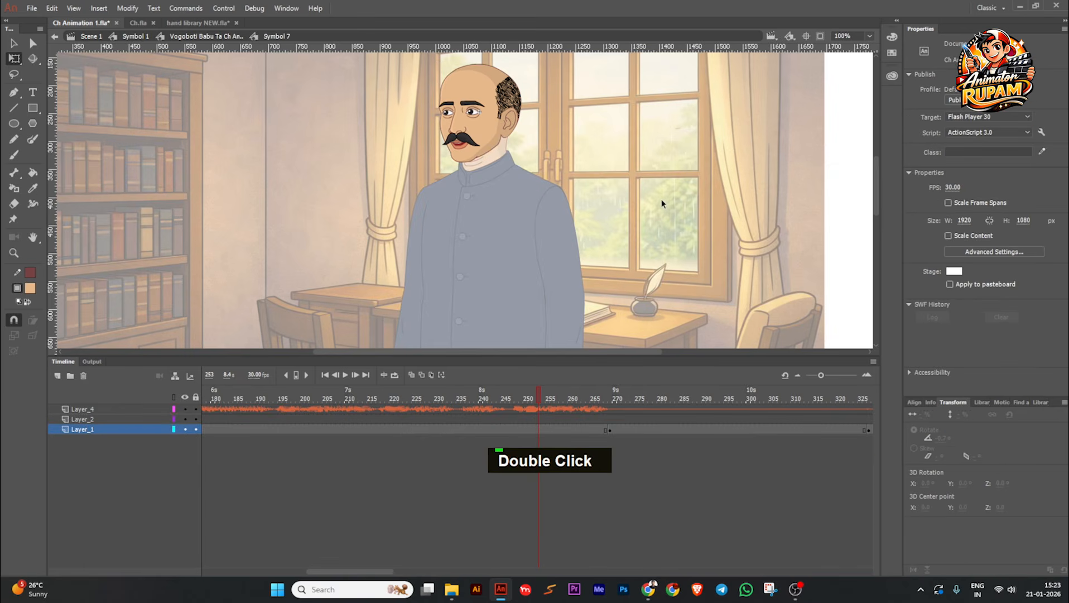
{"action": "double_click", "coordinate": [642, 221]}
{"action": "scroll", "coordinate": [604, 237], "scroll_direction": "down", "scroll_amount": 2, "text": "ctrl"}
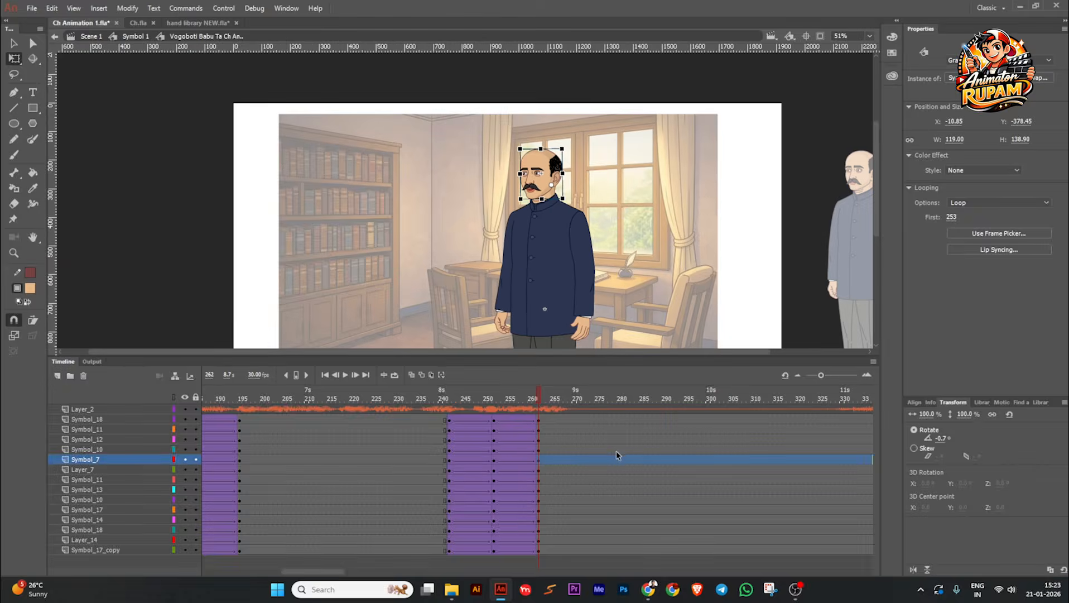
Step: With Layer_2 hidden, select the frames of all character layers from about frame 290 back to frame 1, and clear the selection
{"action": "left_click_drag", "start_coordinate": [625, 421], "coordinate": [247, 559]}
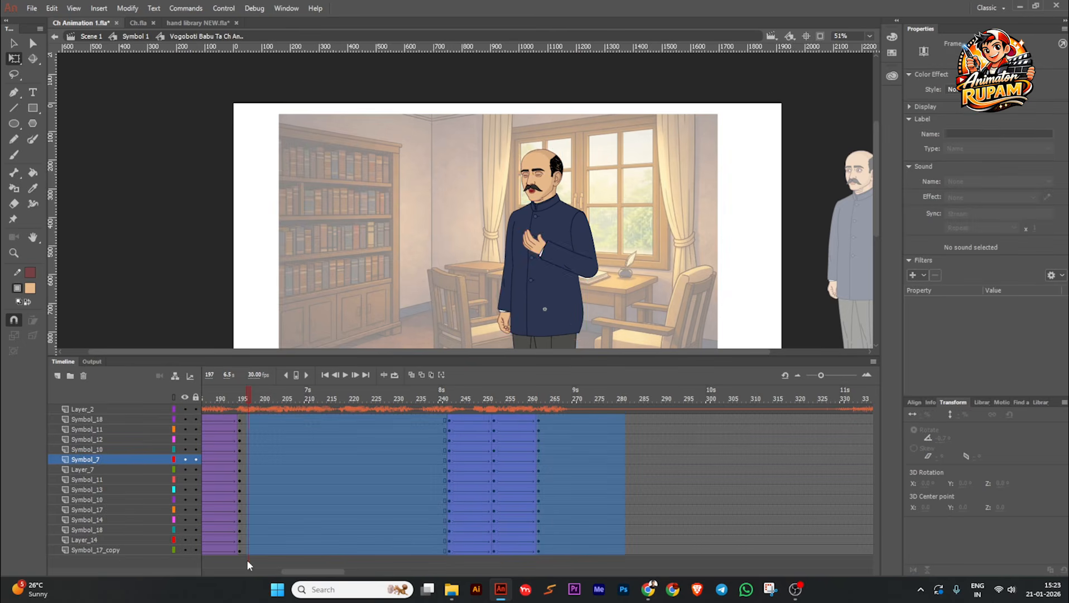
{"action": "left_click", "coordinate": [186, 409]}
{"action": "left_click", "coordinate": [688, 447]}
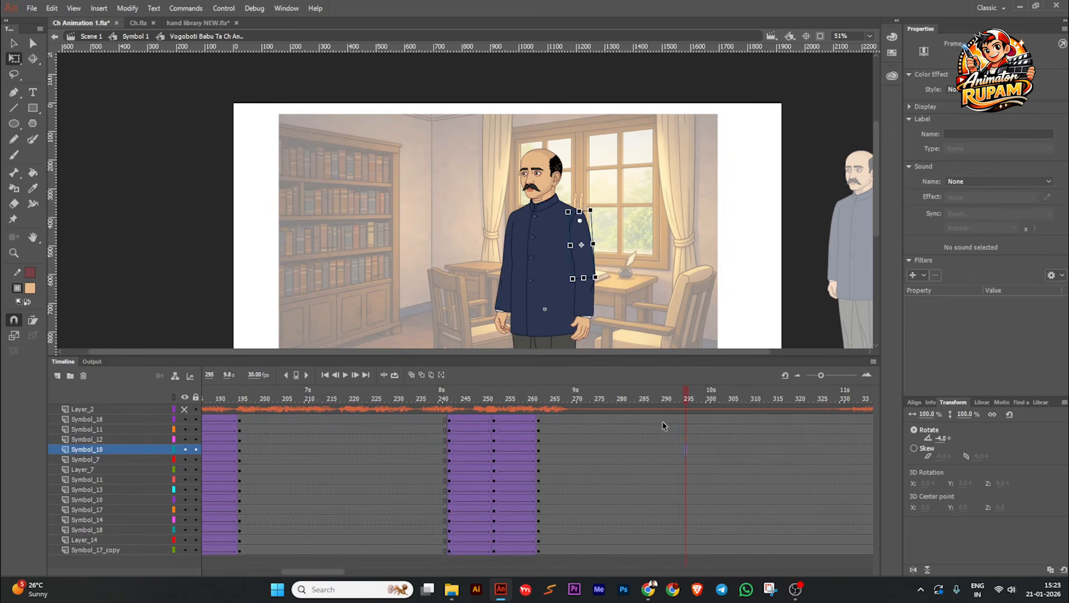
{"action": "left_click_drag", "start_coordinate": [663, 422], "coordinate": [100, 591]}
{"action": "key", "text": "comma"}
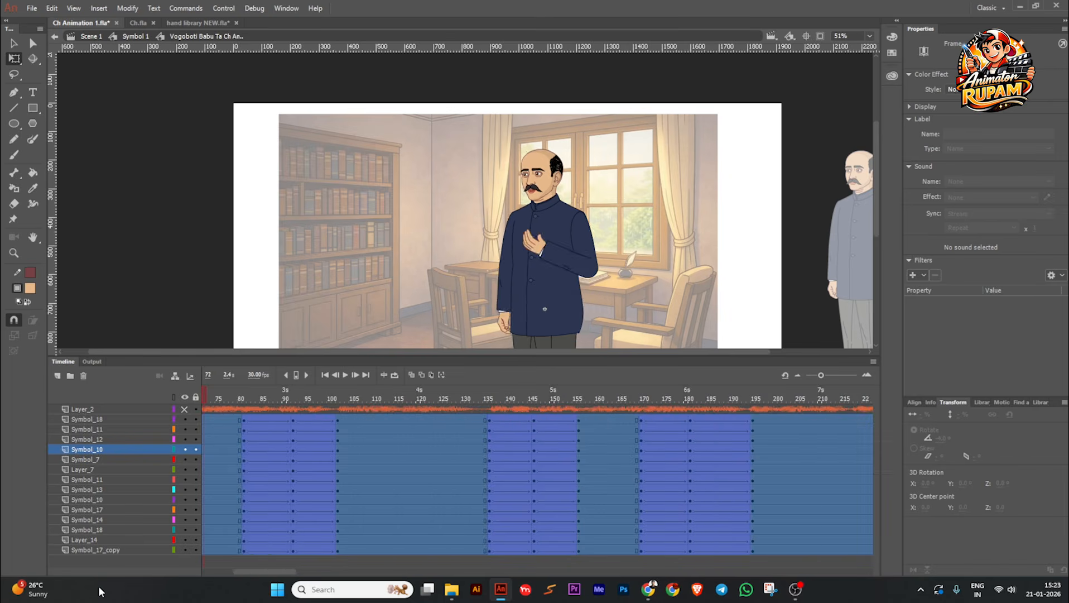
{"action": "left_click", "coordinate": [95, 550]}
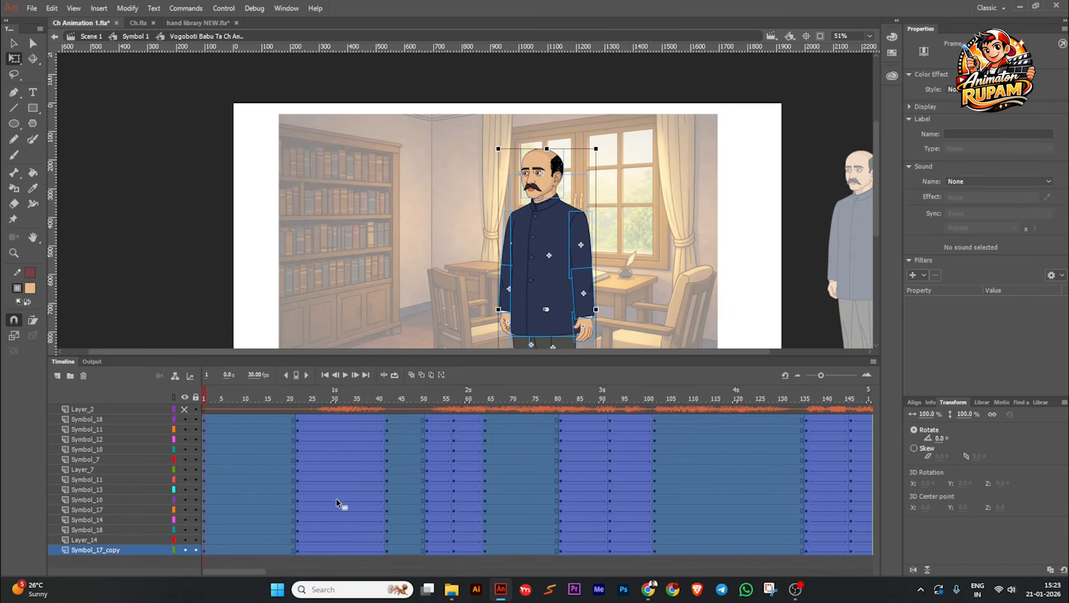
{"action": "right_click", "coordinate": [336, 498]}
{"action": "left_click", "coordinate": [375, 459]}
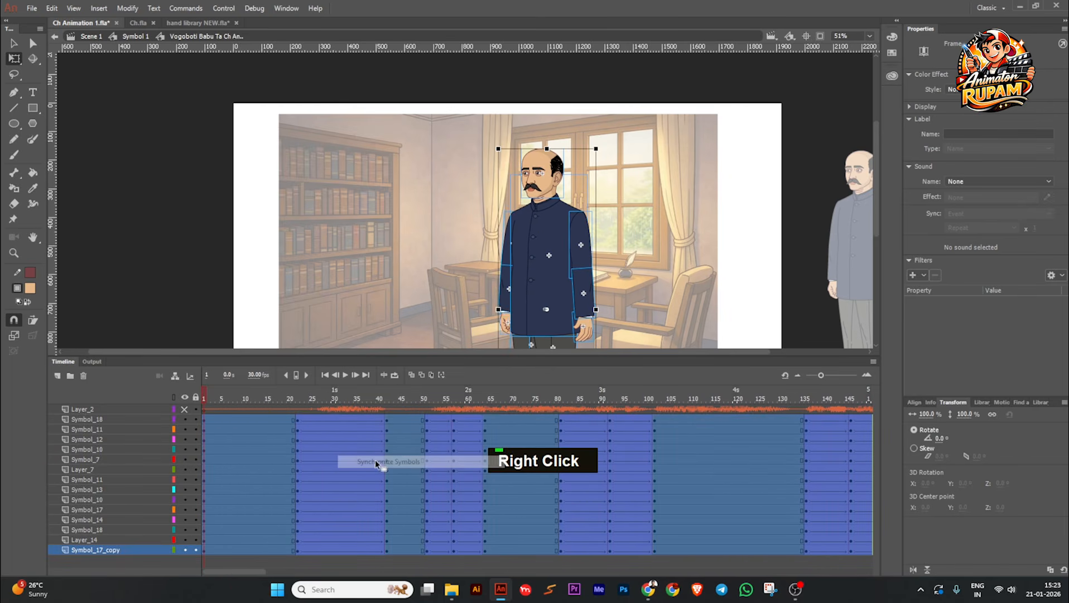
{"action": "left_click", "coordinate": [360, 330]}
Step: Save the file and play the animation from the first frame, examining the character's face, lip-sync and arm gestures up close
{"action": "key", "text": "ctrl+s"}
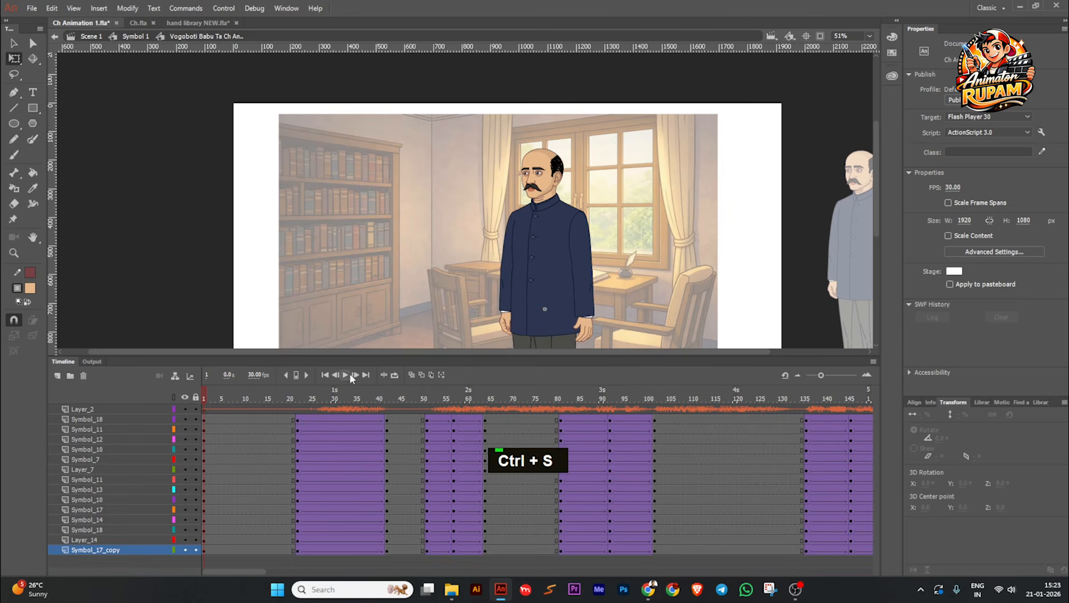
{"action": "left_click", "coordinate": [350, 374]}
{"action": "scroll", "coordinate": [581, 168], "scroll_direction": "up", "scroll_amount": 3, "text": "ctrl"}
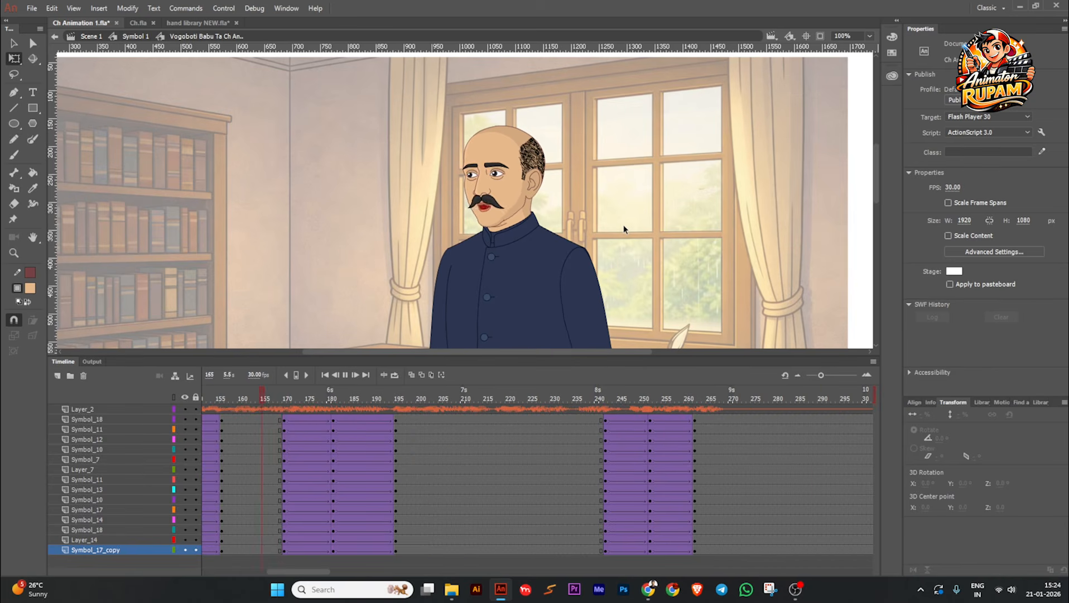
{"action": "scroll", "coordinate": [624, 229], "scroll_direction": "down", "scroll_amount": 1, "text": "ctrl"}
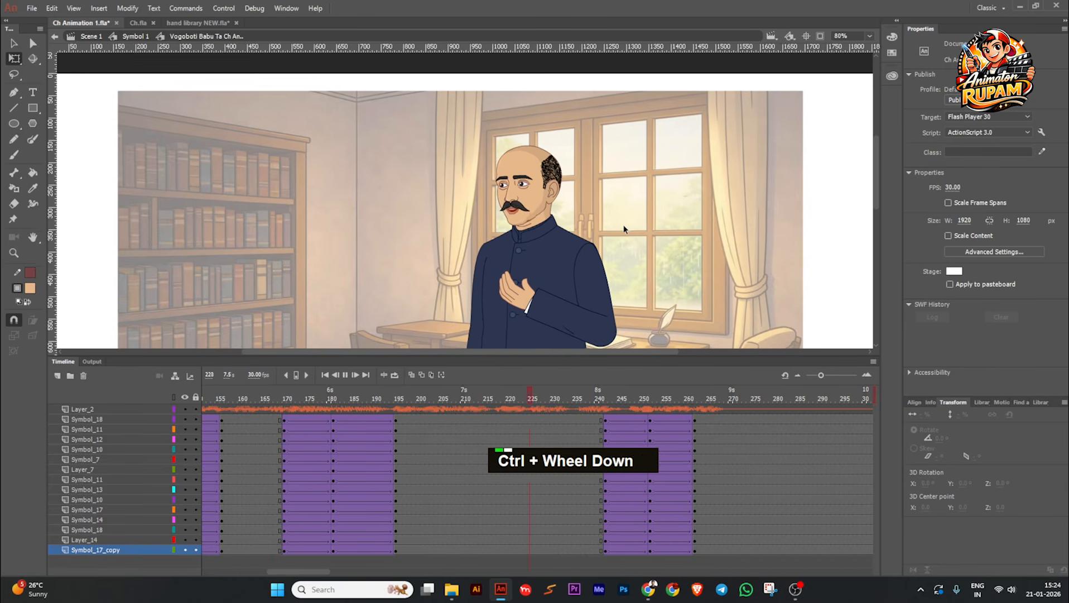
{"action": "middle_click", "coordinate": [623, 227]}
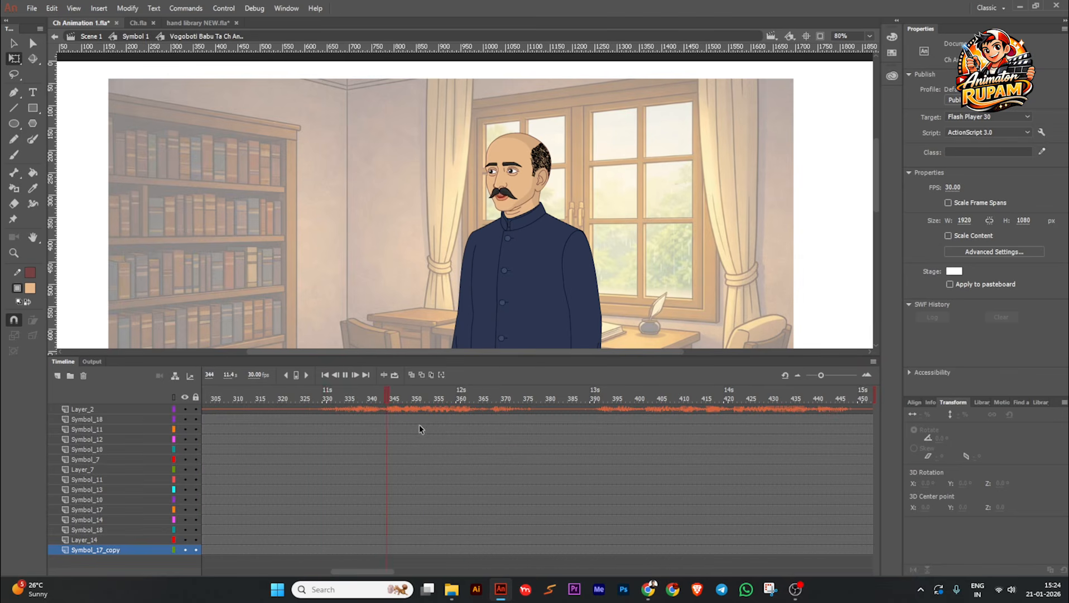
{"action": "left_click", "coordinate": [345, 375]}
{"action": "scroll", "coordinate": [616, 237], "scroll_direction": "down", "scroll_amount": 1}
{"action": "middle_click", "coordinate": [617, 237]}
{"action": "scroll", "coordinate": [530, 214], "scroll_direction": "up", "scroll_amount": 1}
{"action": "middle_click", "coordinate": [531, 215]}
{"action": "scroll", "coordinate": [536, 241], "scroll_direction": "down", "scroll_amount": 1}
Step: Save the finished animation and return the playhead to the first frame
{"action": "key", "text": "ctrl+s"}
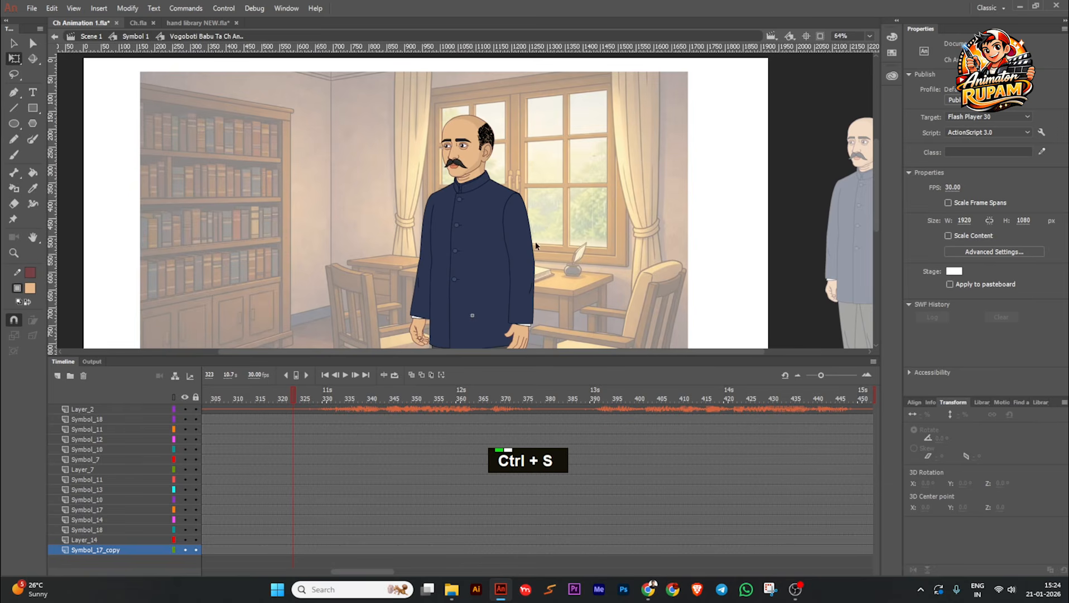
{"action": "middle_click", "coordinate": [605, 258]}
{"action": "double_click", "coordinate": [324, 374]}
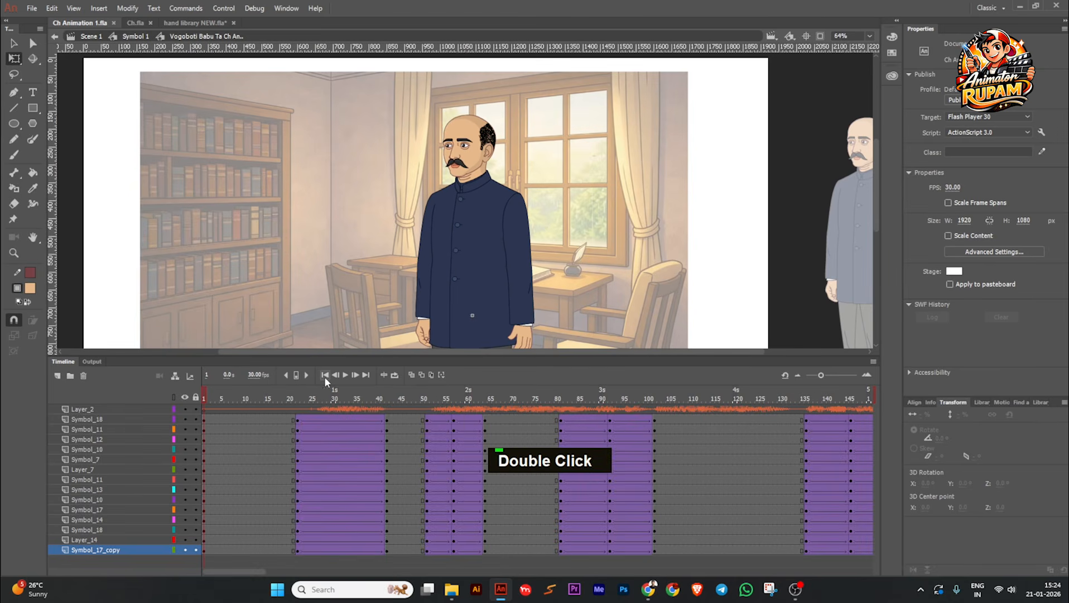
{"action": "key", "text": "space"}
{"action": "left_click_drag", "start_coordinate": [388, 304], "coordinate": [378, 300]}
{"action": "key", "text": "ctrl+s"}
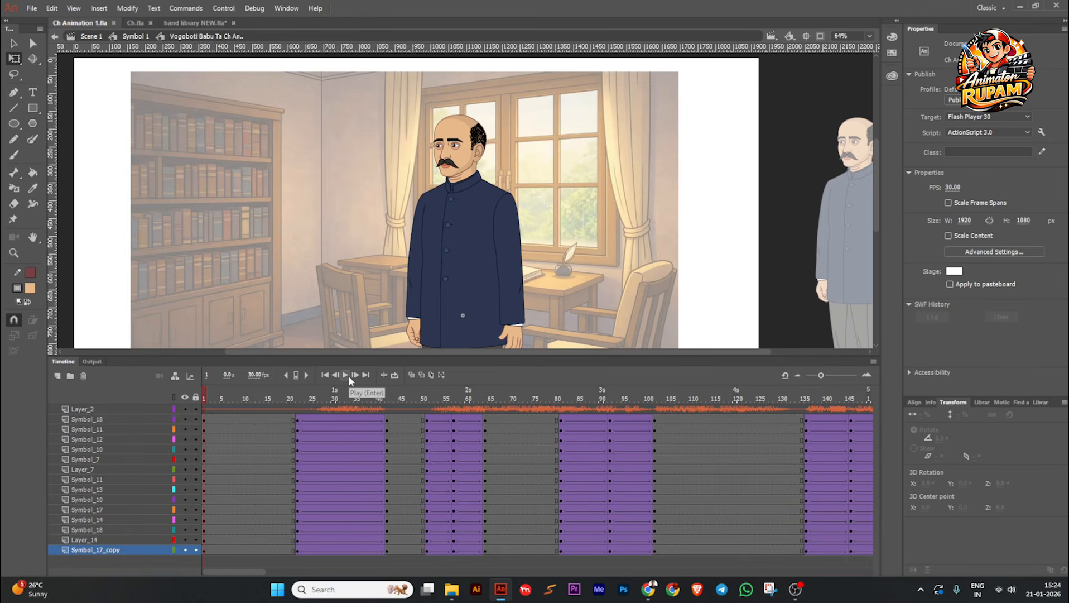
{"action": "key", "text": "ctrl"}
{"action": "key", "text": "ctrl+s"}
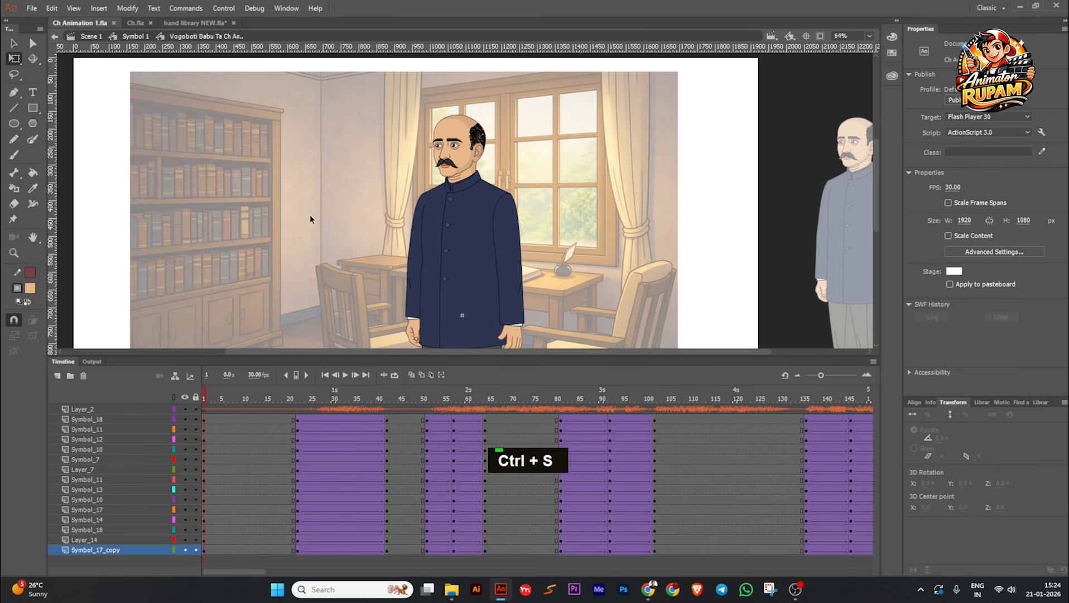
{"action": "middle_click", "coordinate": [327, 228]}
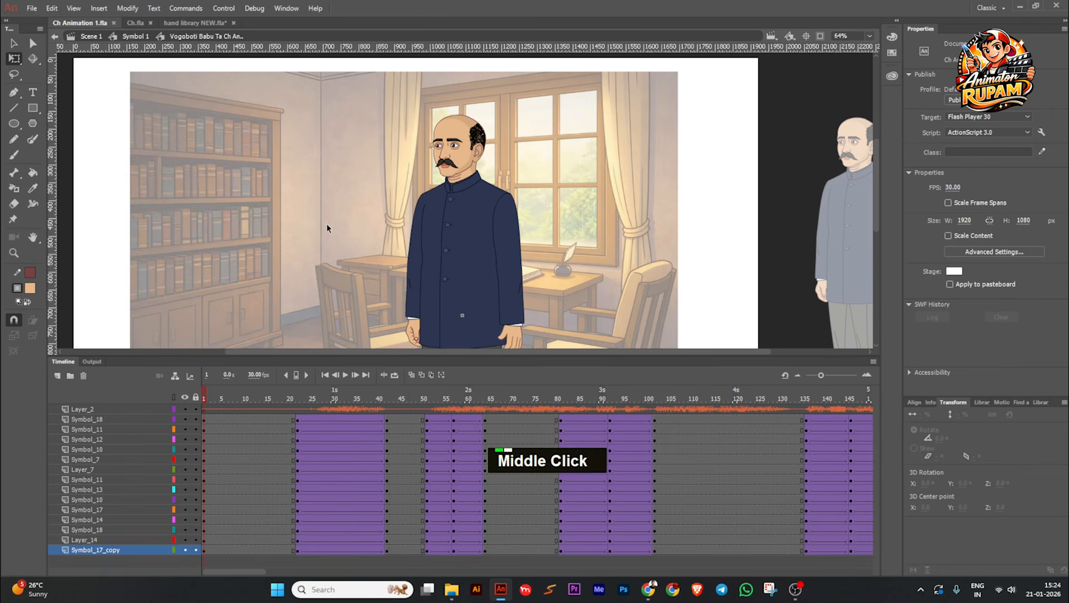
{"action": "key", "text": "ctrl+s"}
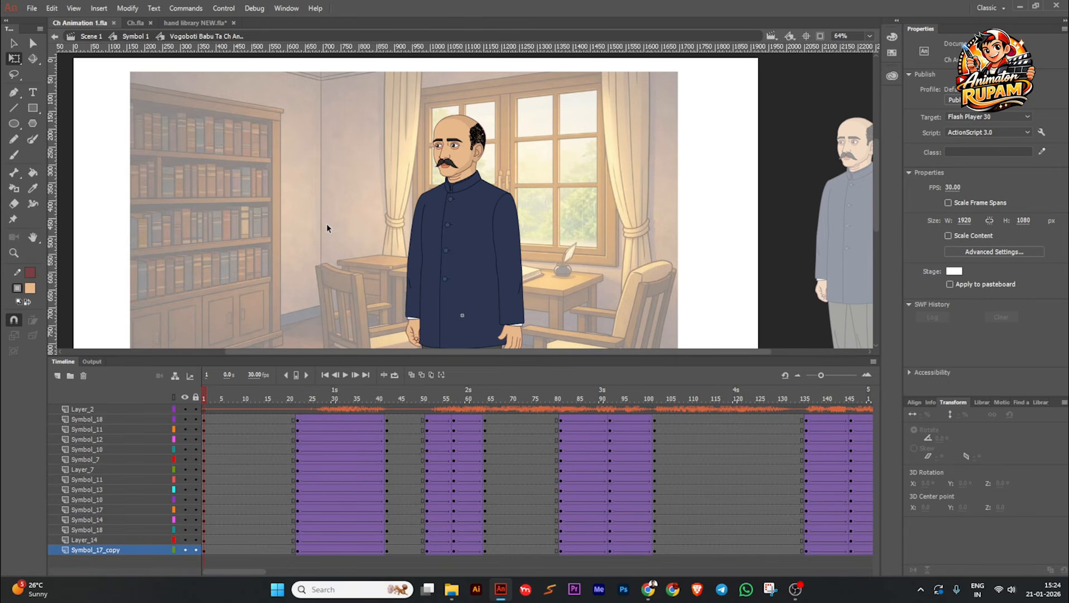
{"action": "middle_click", "coordinate": [327, 227]}
{"action": "key", "text": "ctrl+s"}
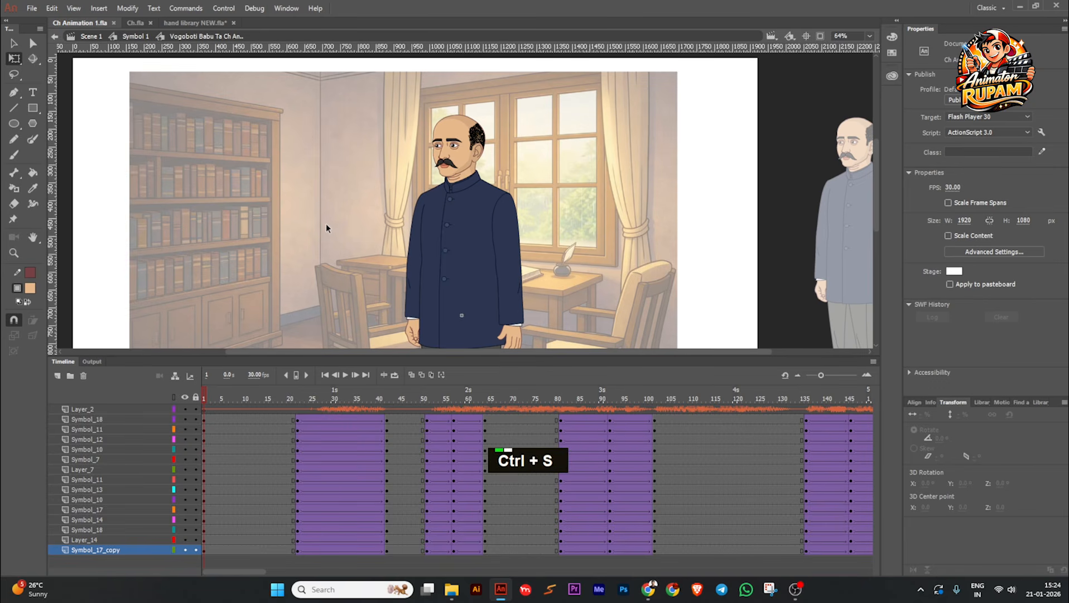
{"action": "middle_click", "coordinate": [384, 239]}
{"action": "key", "text": "ctrl+s"}
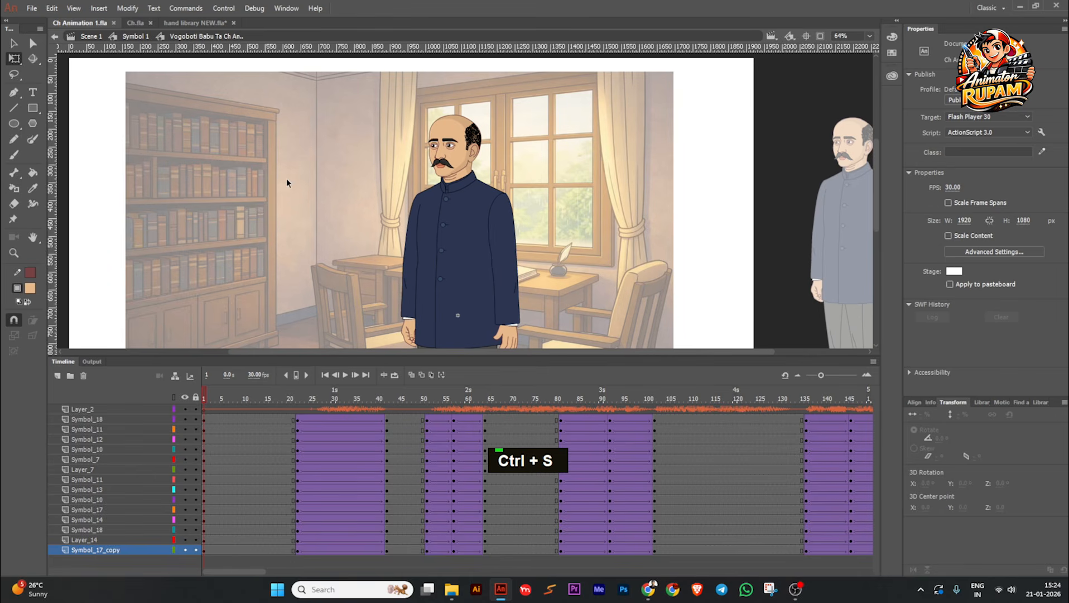